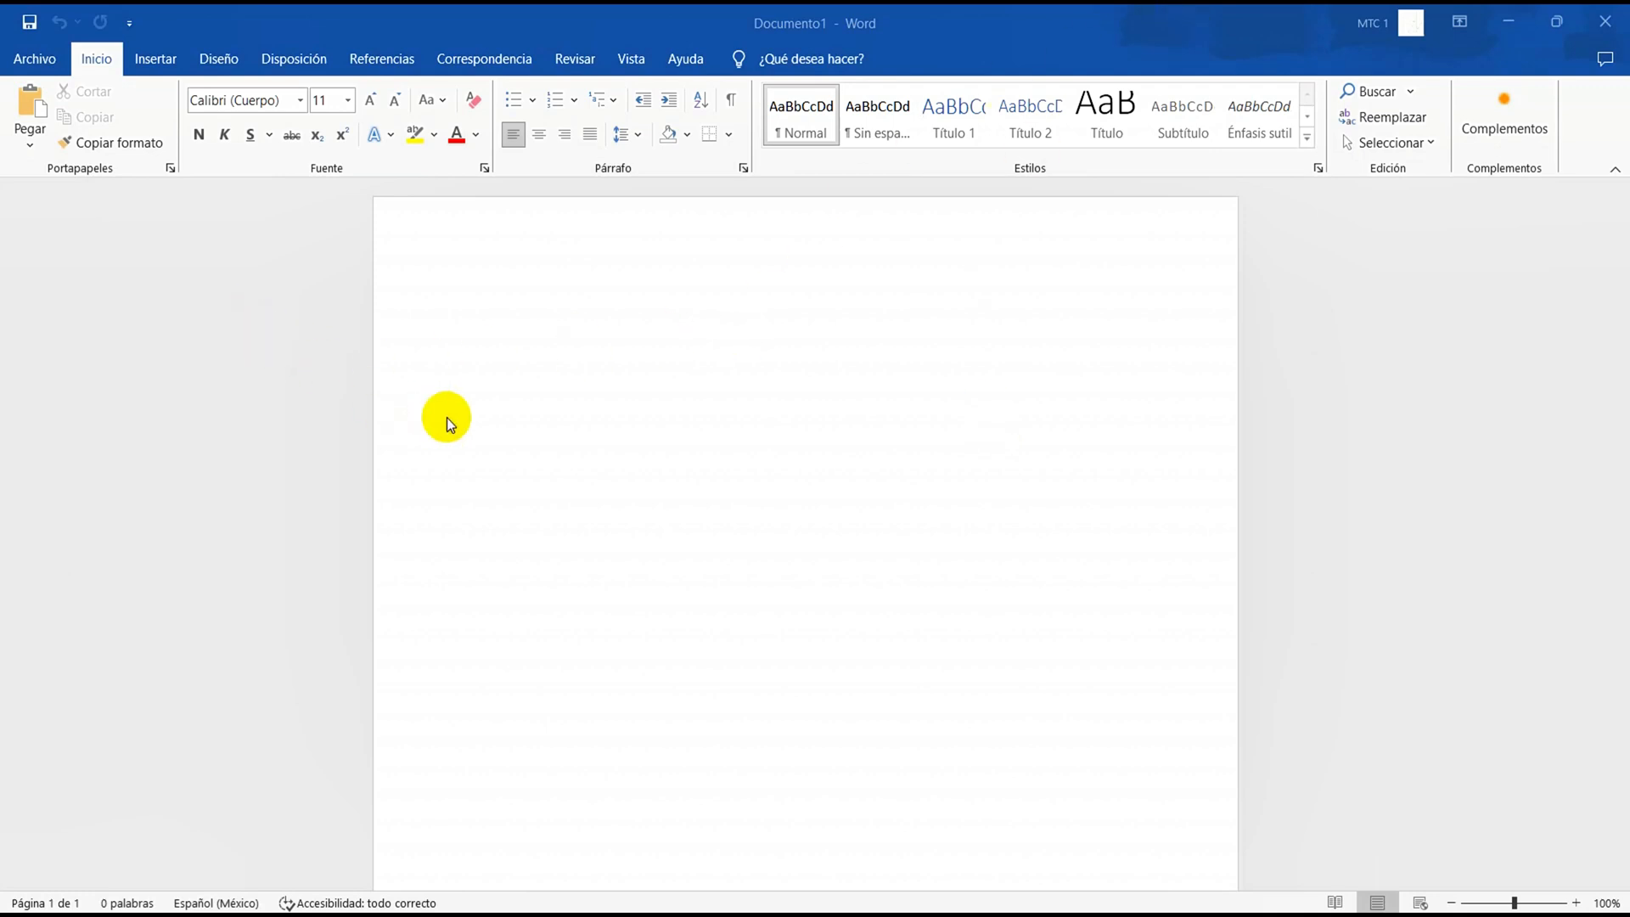
Set the document's paper size to Letter, 21,59 cm x 27,94 cm
click(53, 78)
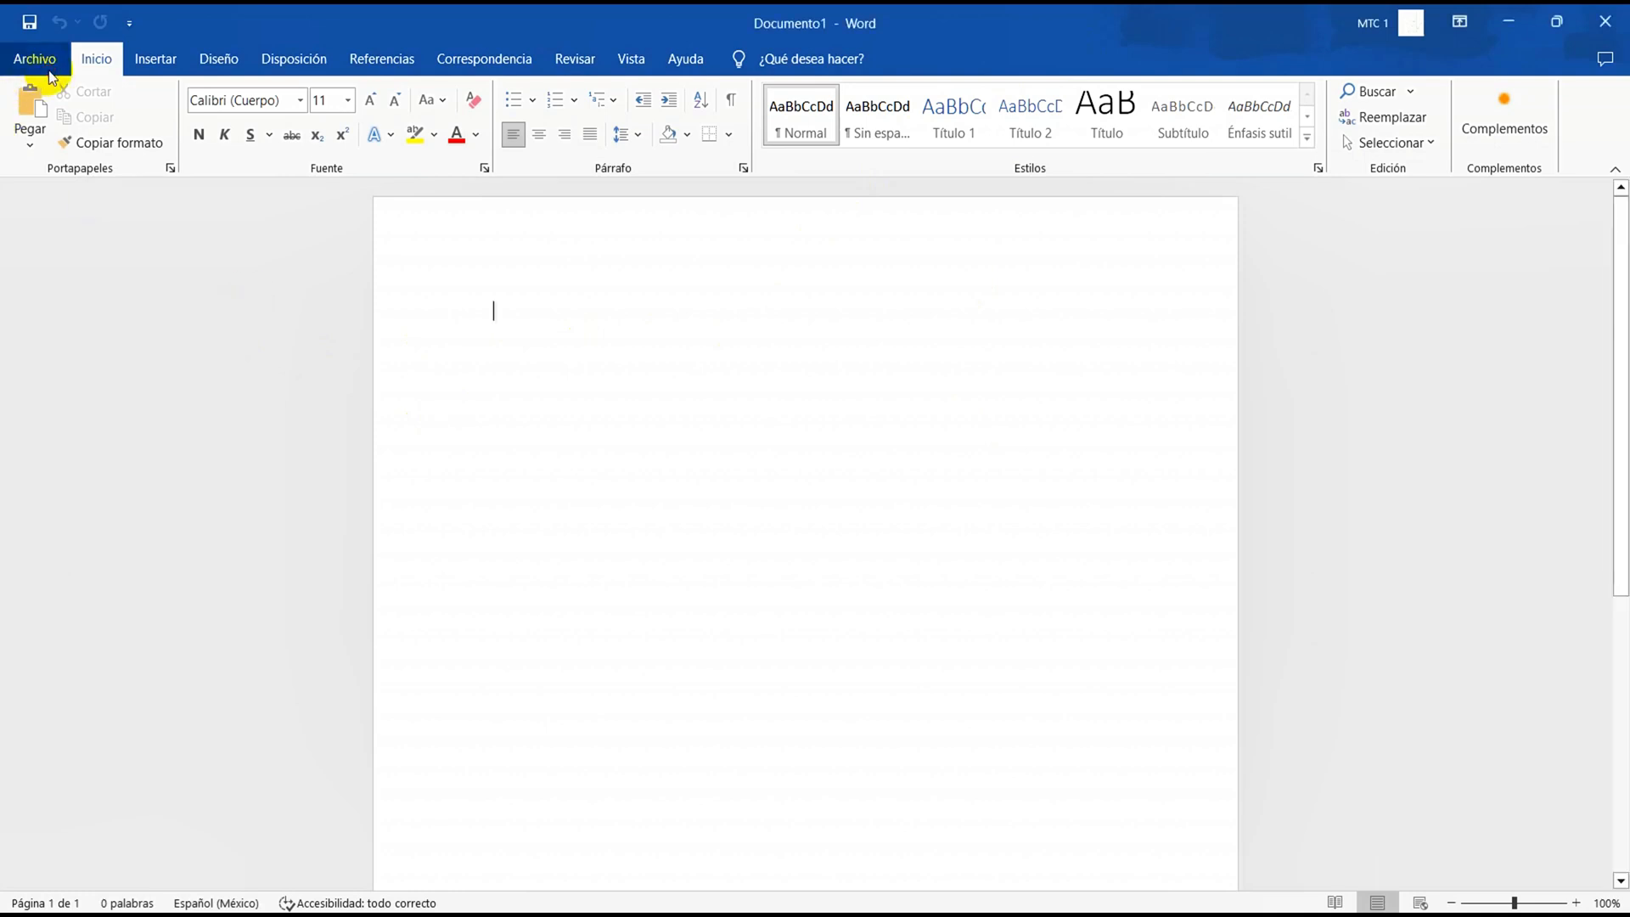
click(216, 59)
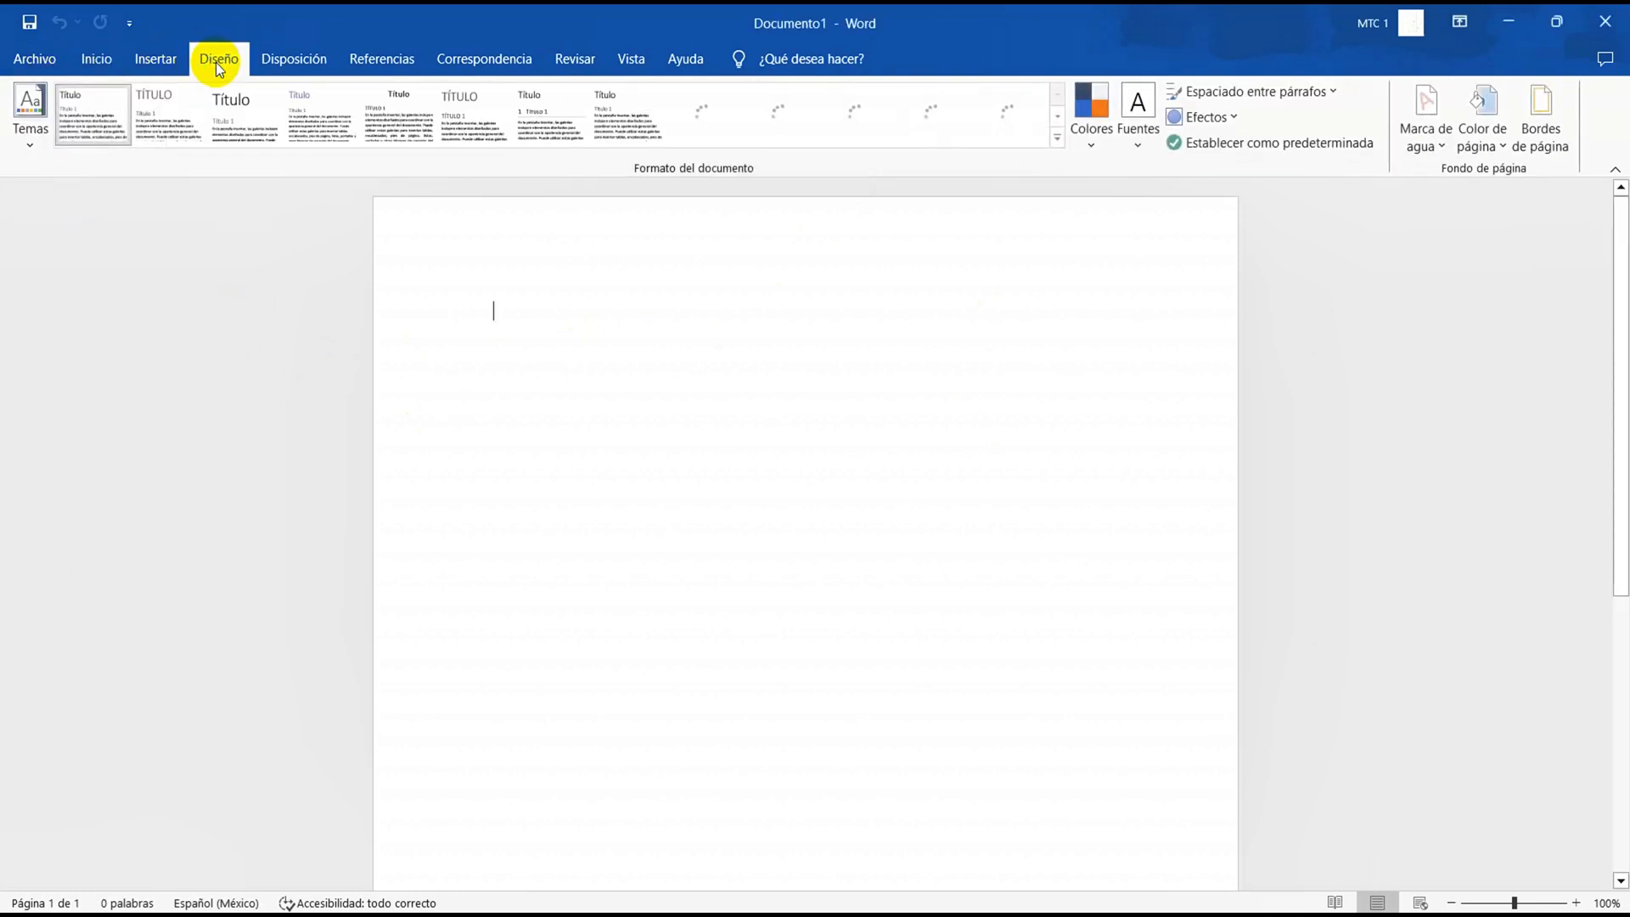
click(274, 57)
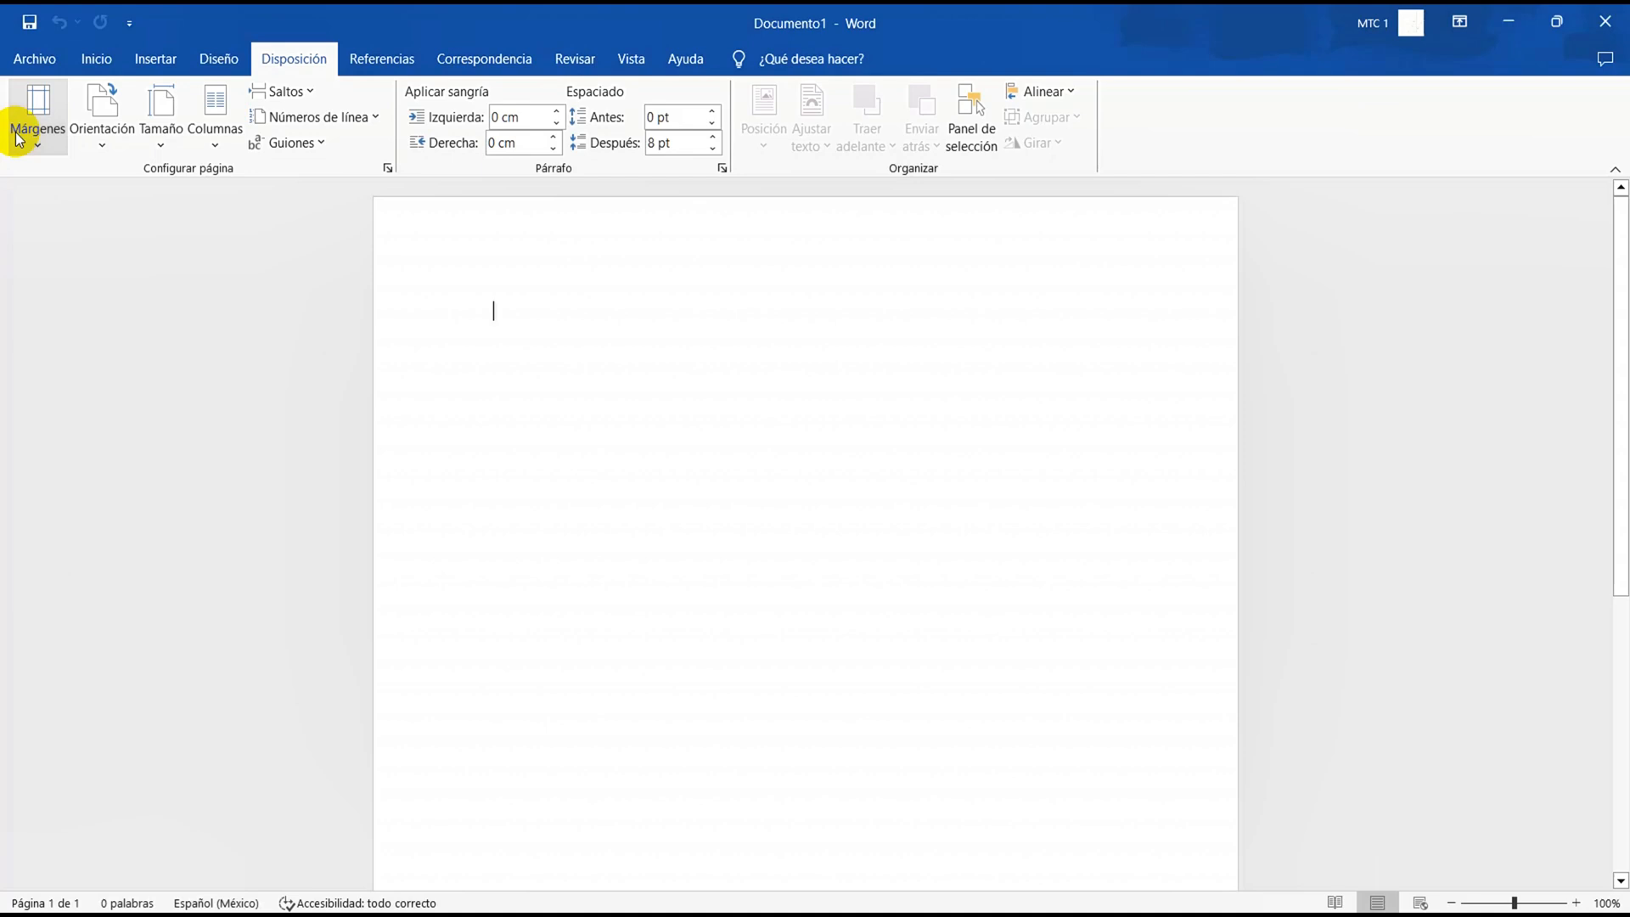
click(161, 115)
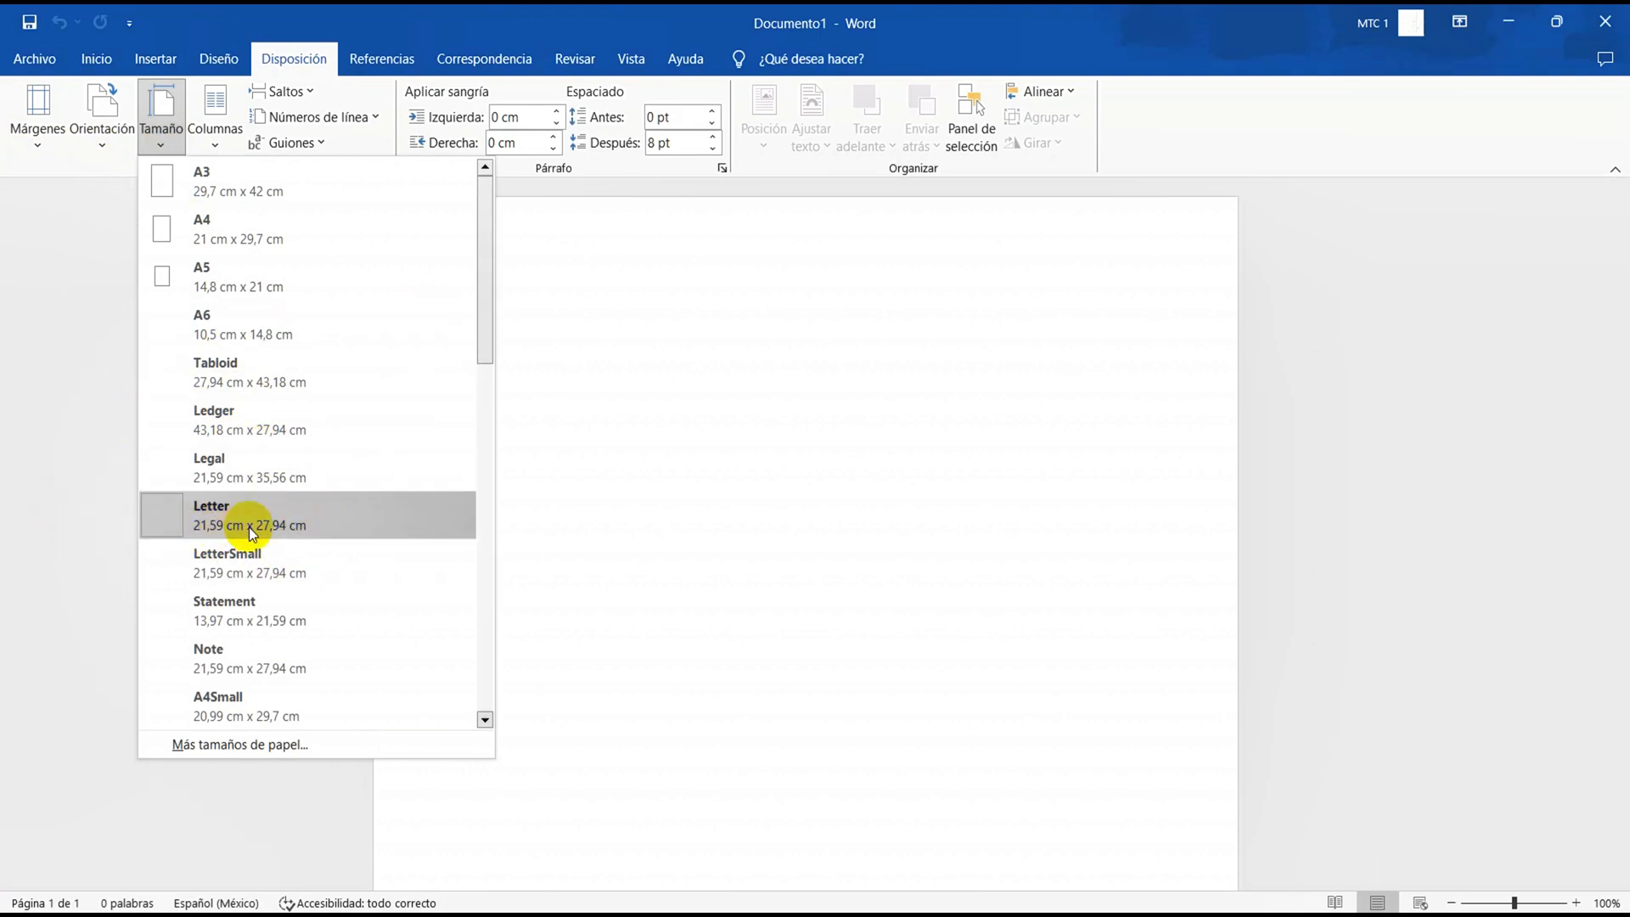
click(204, 515)
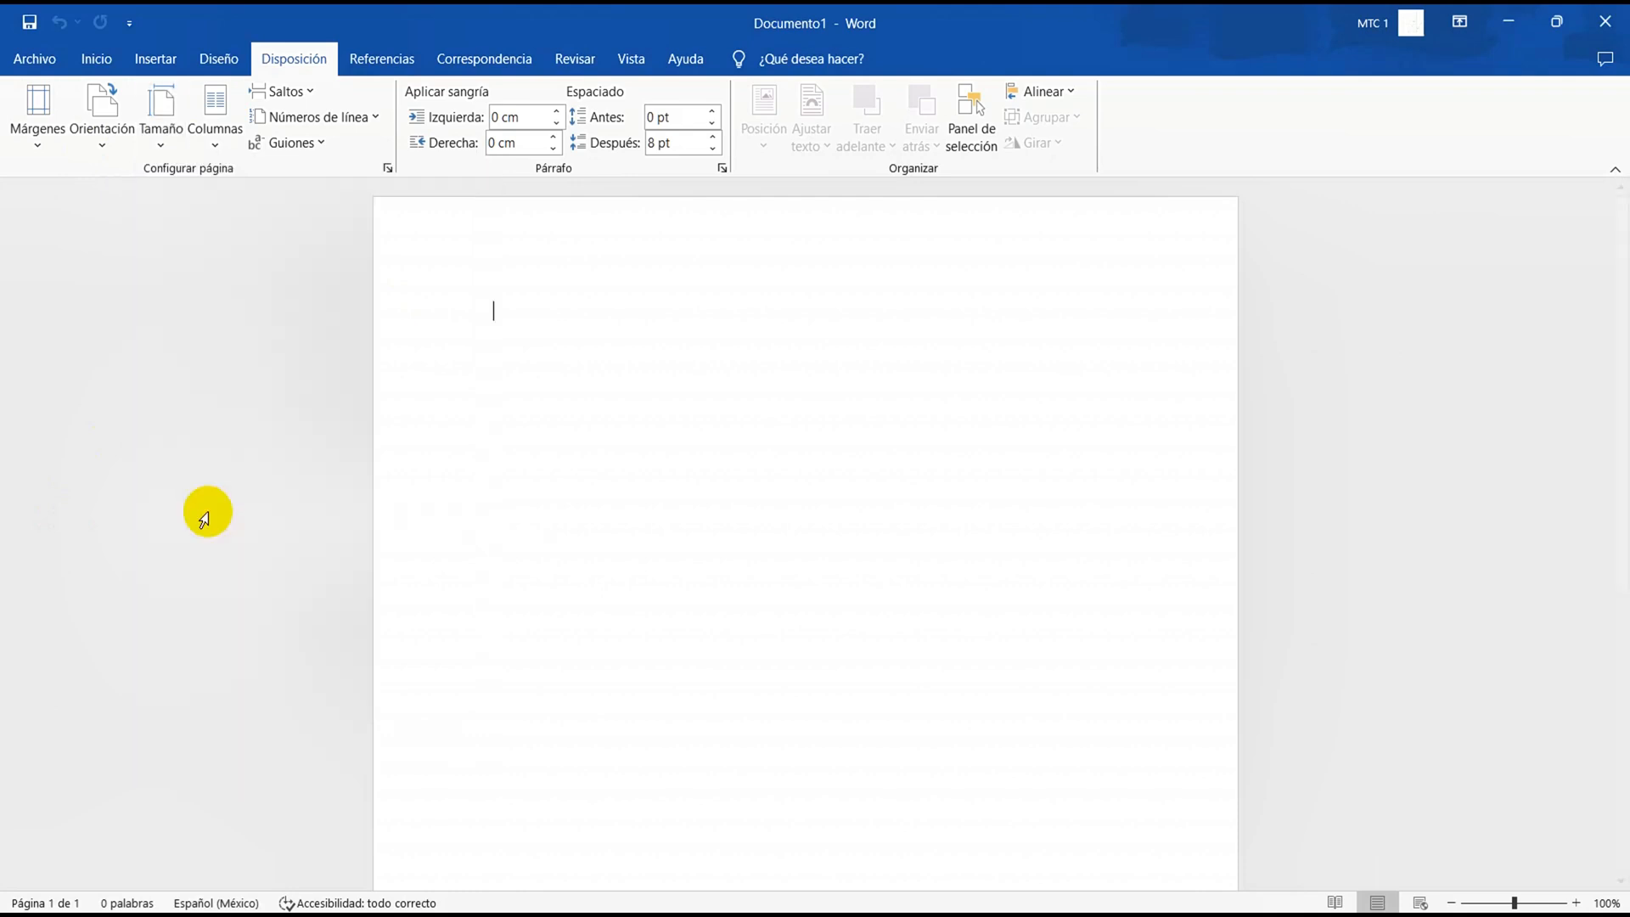
Apply custom page margins of 2,54 cm at the top, bottom, left and right of the whole document
click(57, 146)
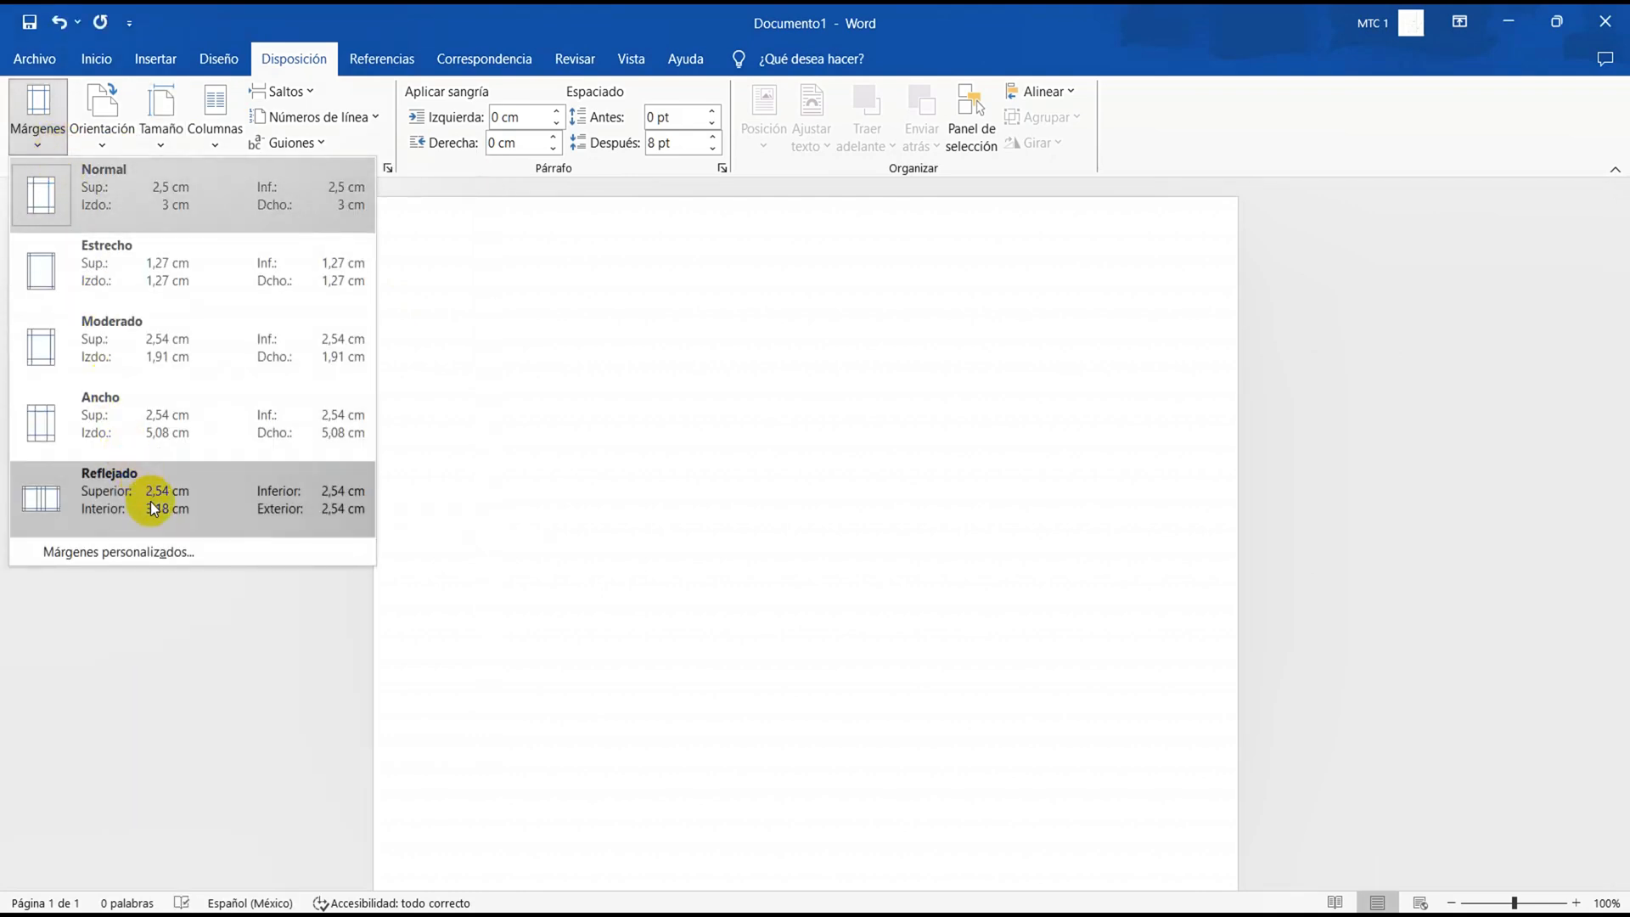
click(149, 553)
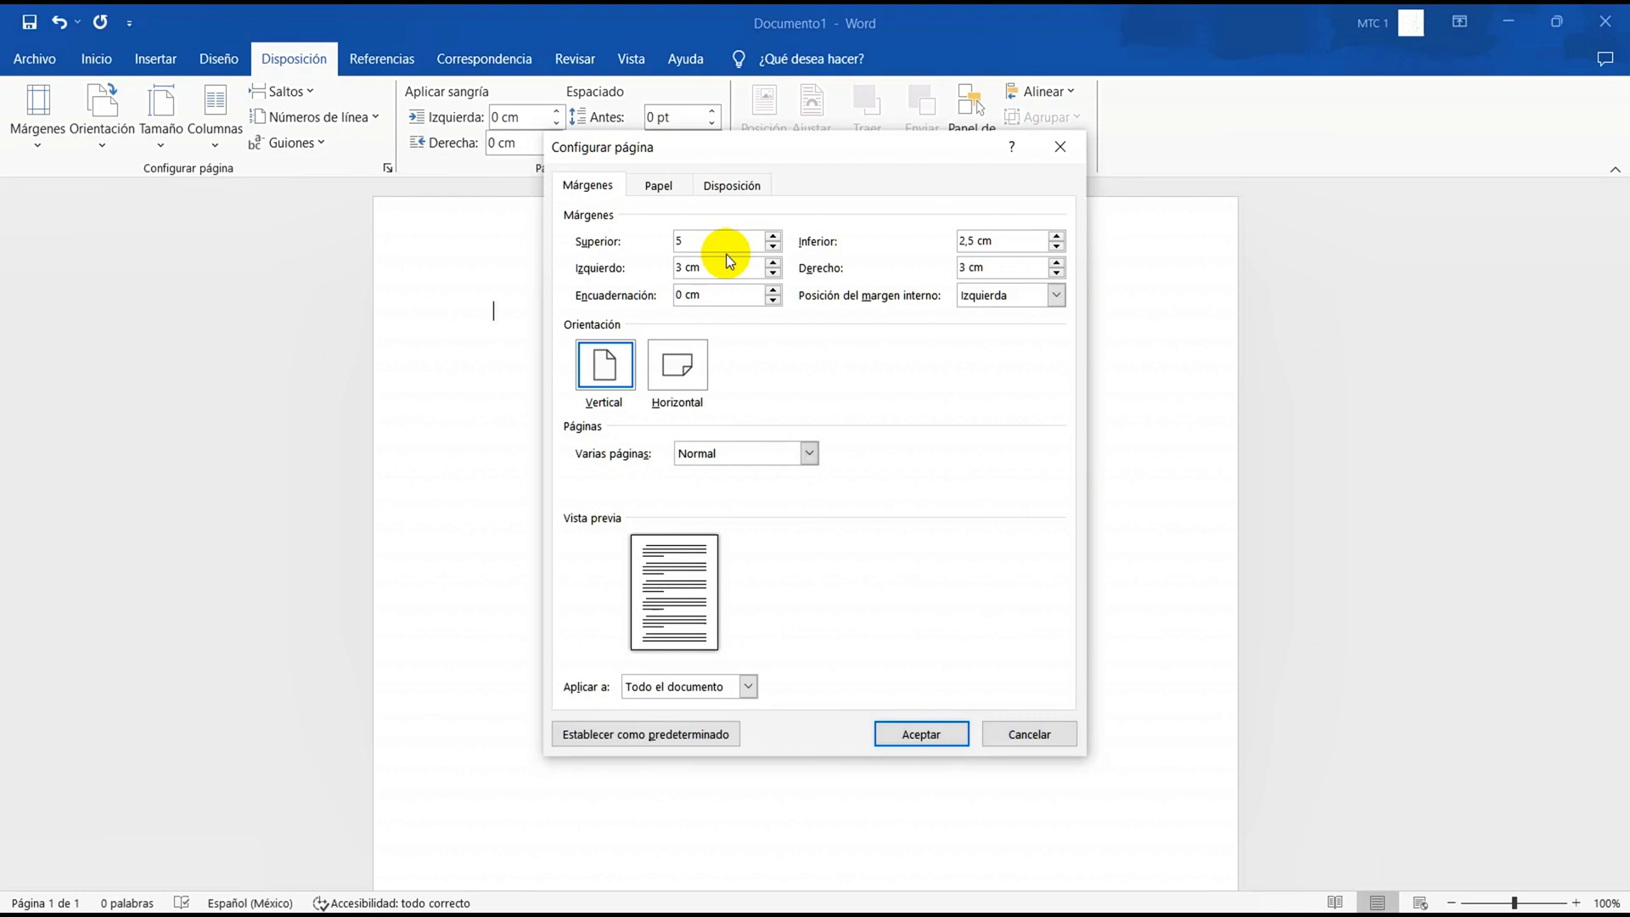
key(BackSpace)
text(2,54)
double_click(721, 238)
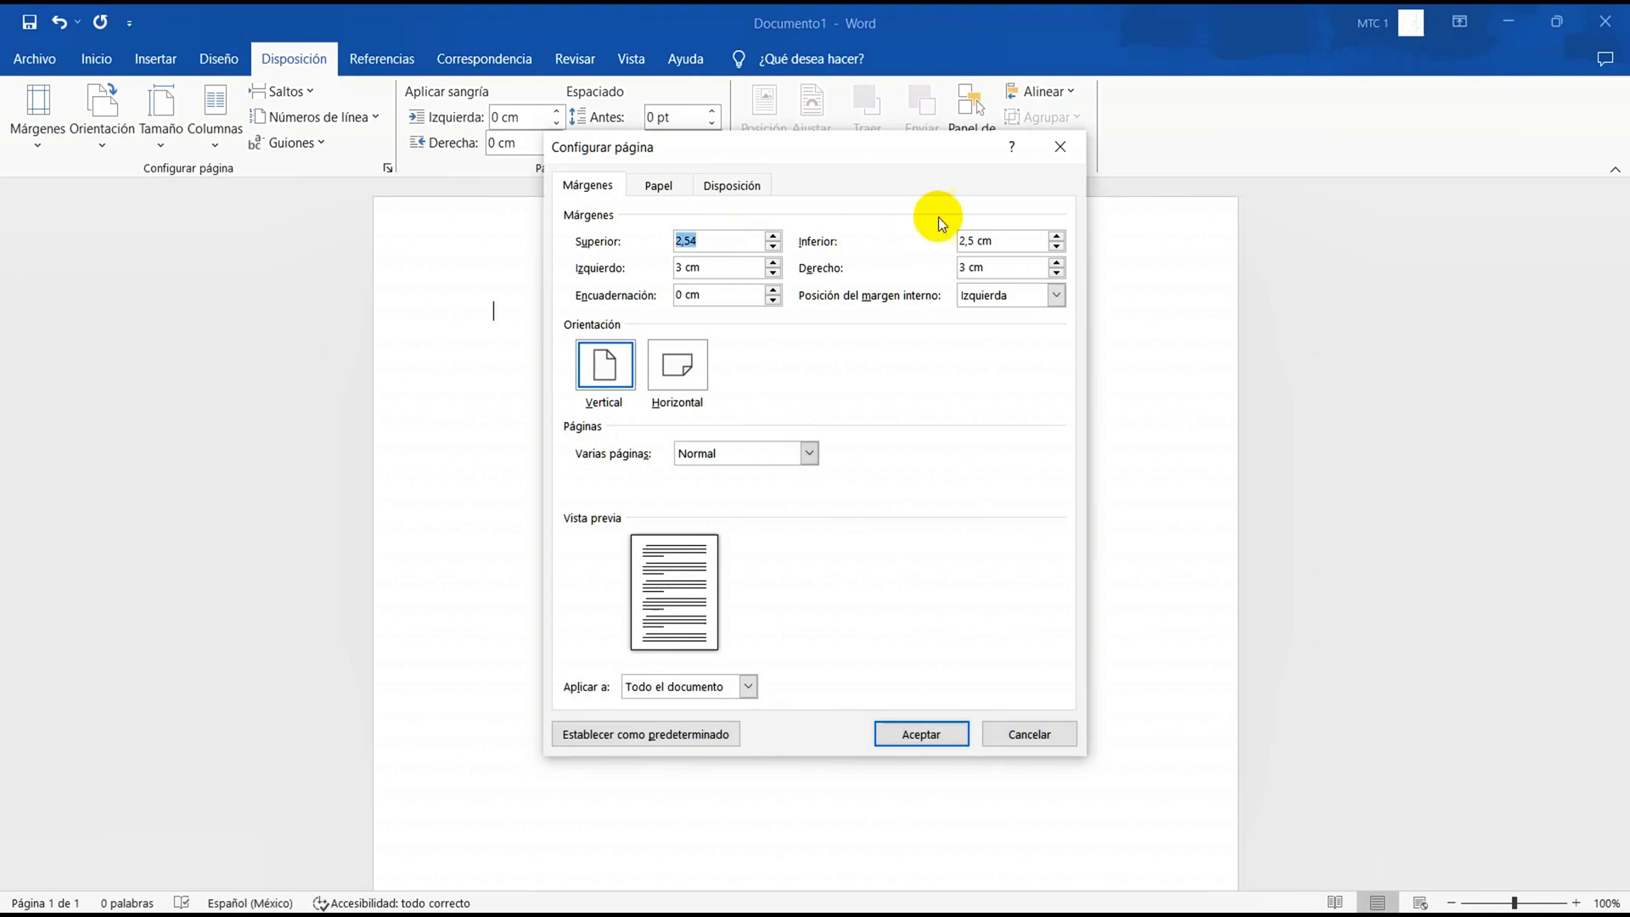
double_click(970, 237)
text(2,54)
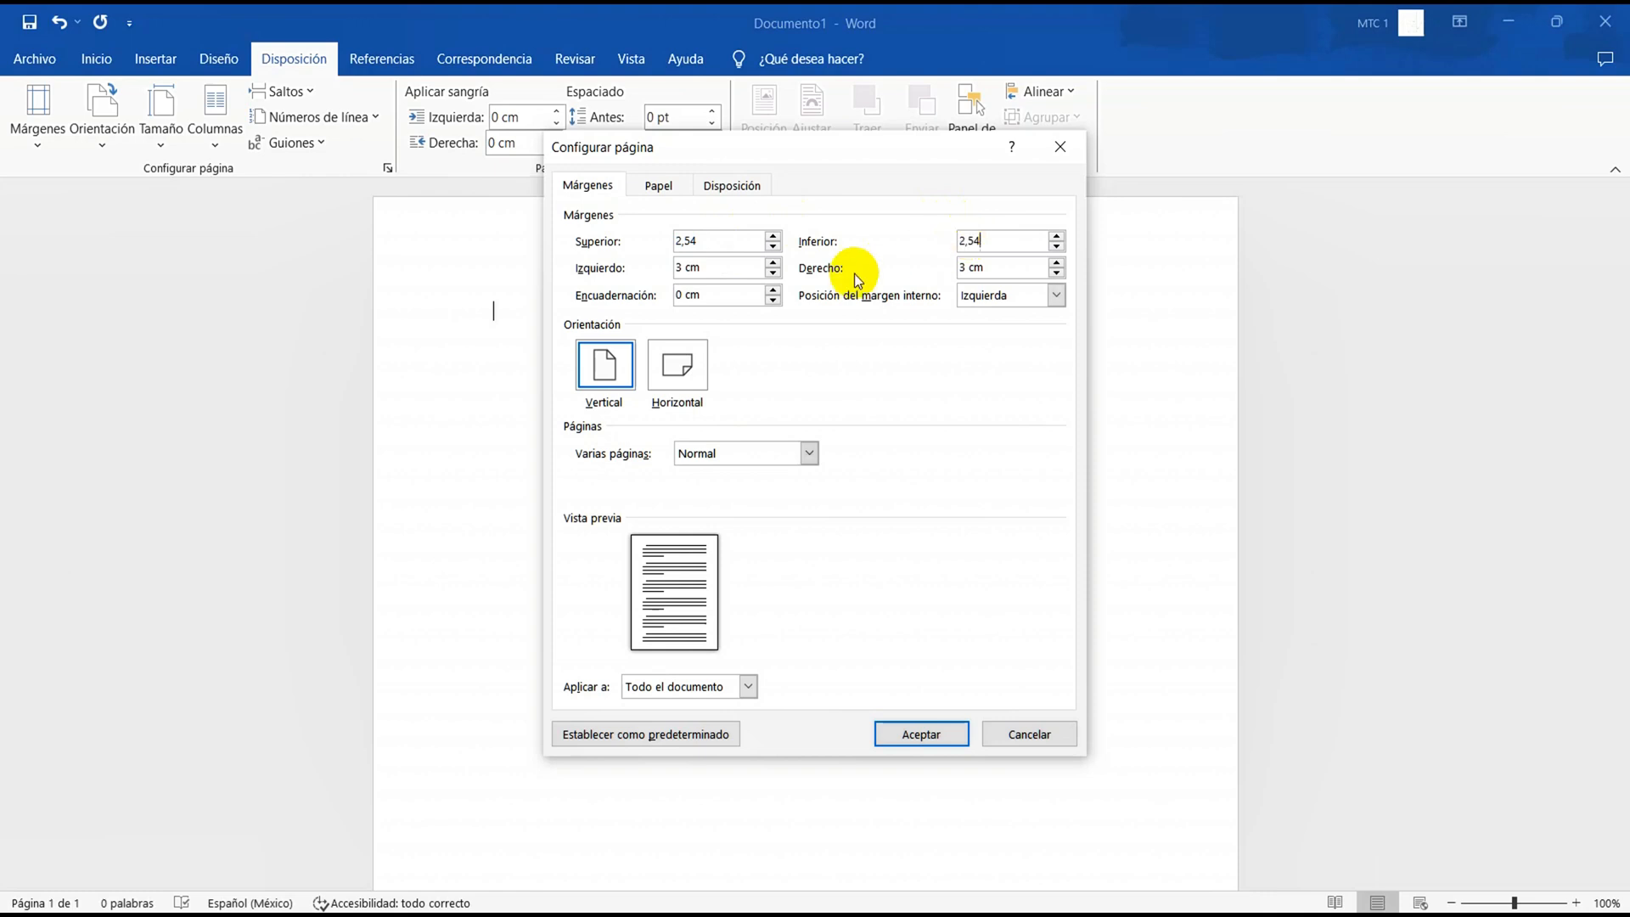
double_click(732, 272)
text(2,54)
double_click(981, 265)
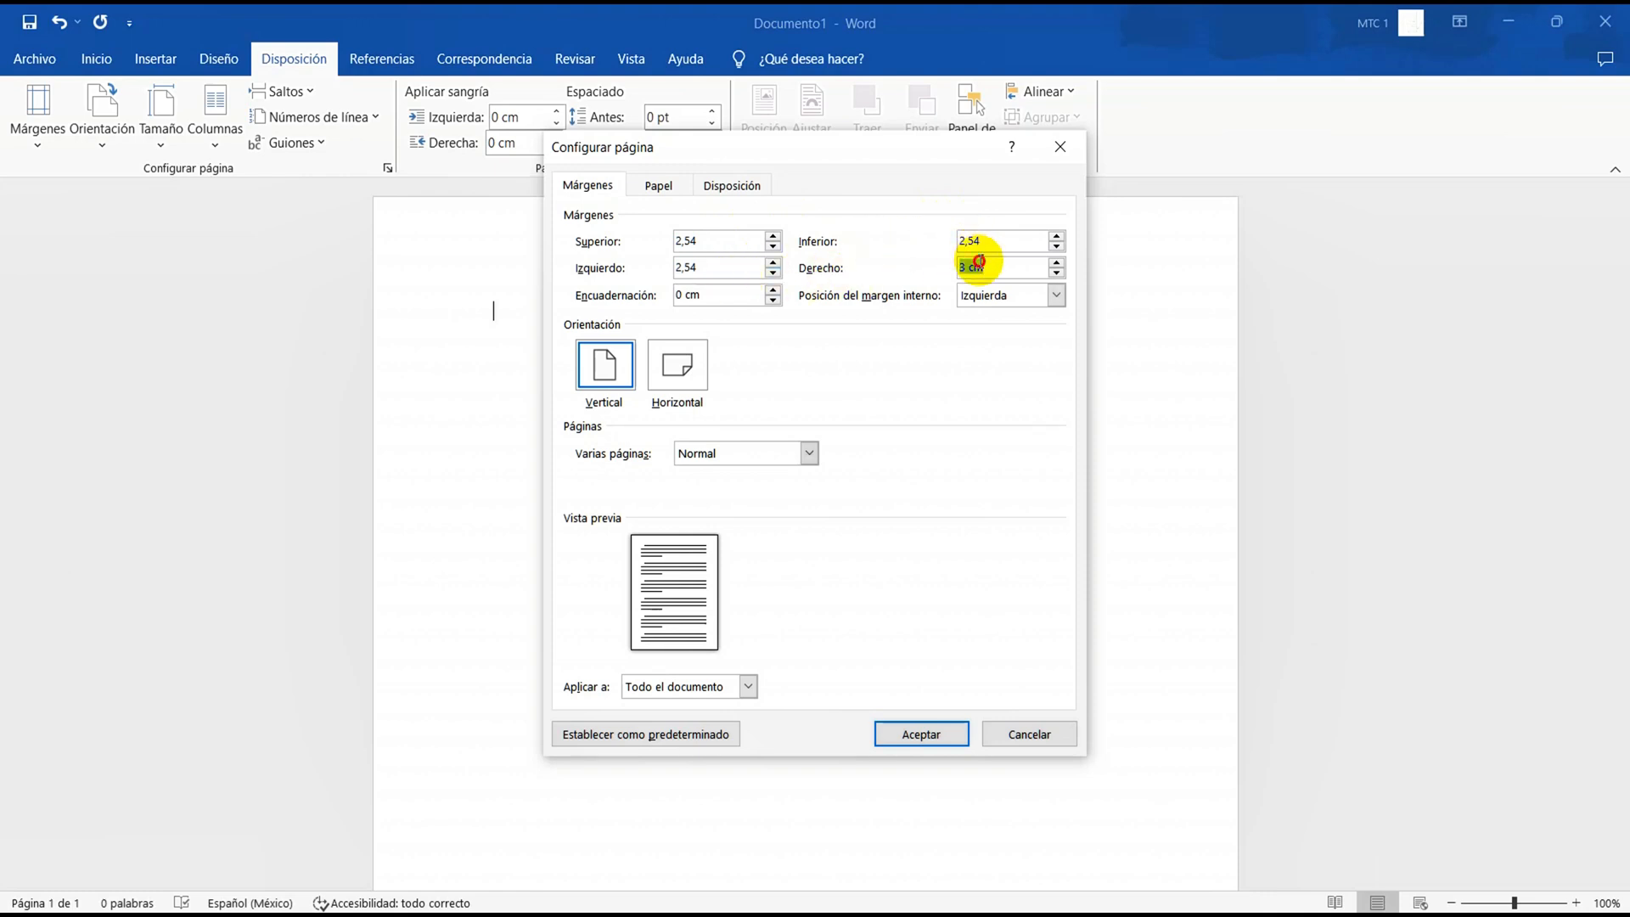
text(2,54)
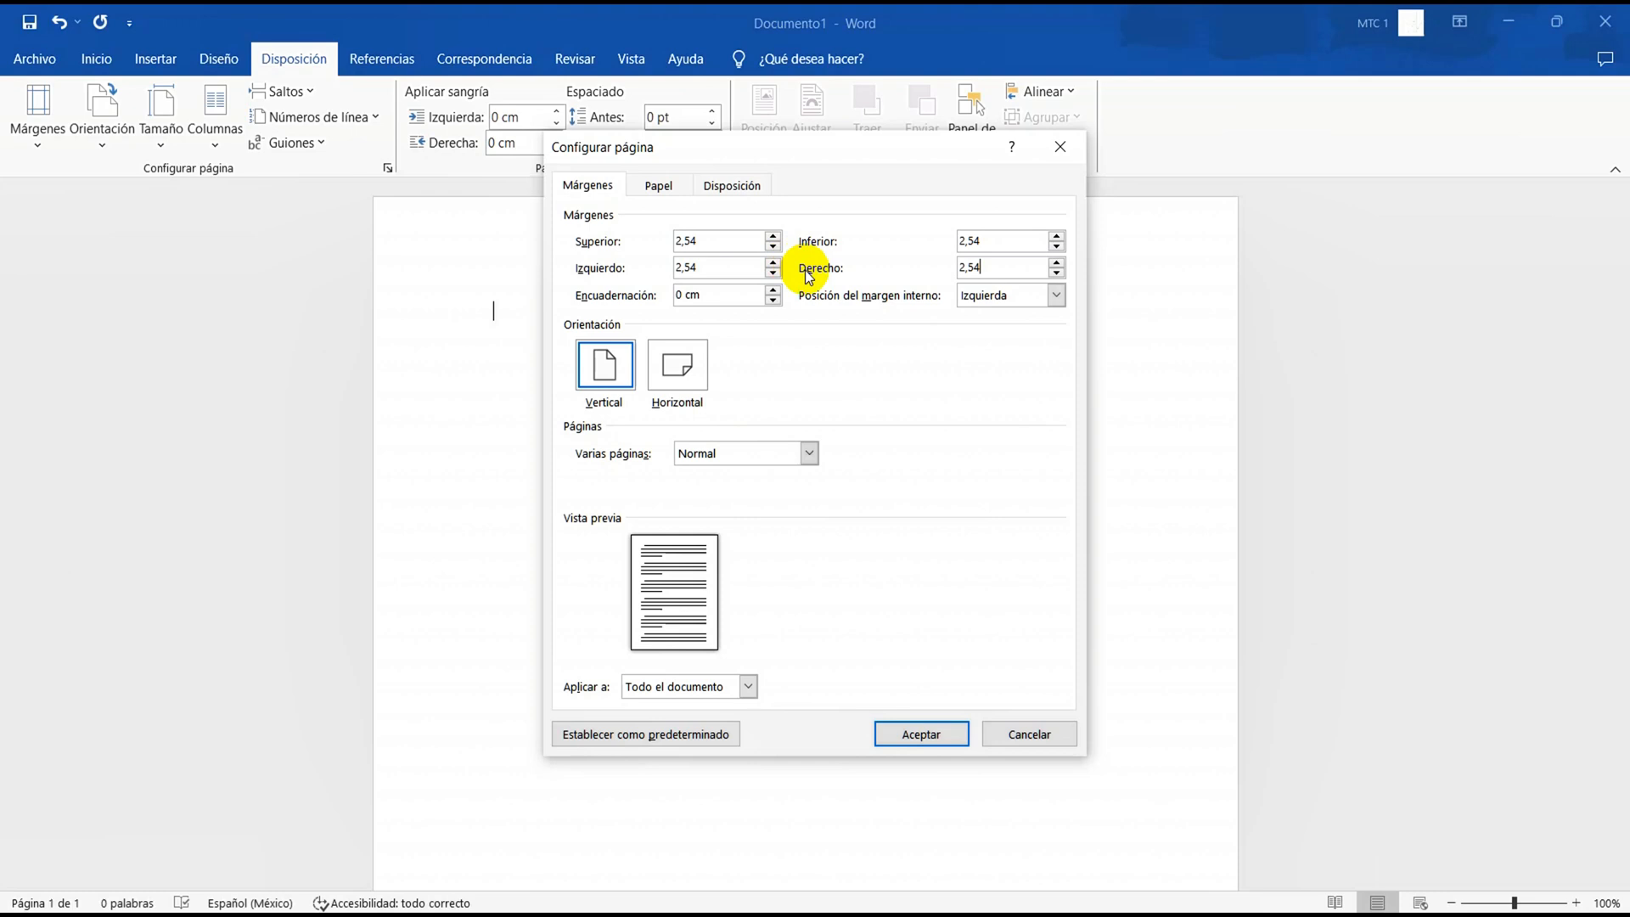
click(892, 742)
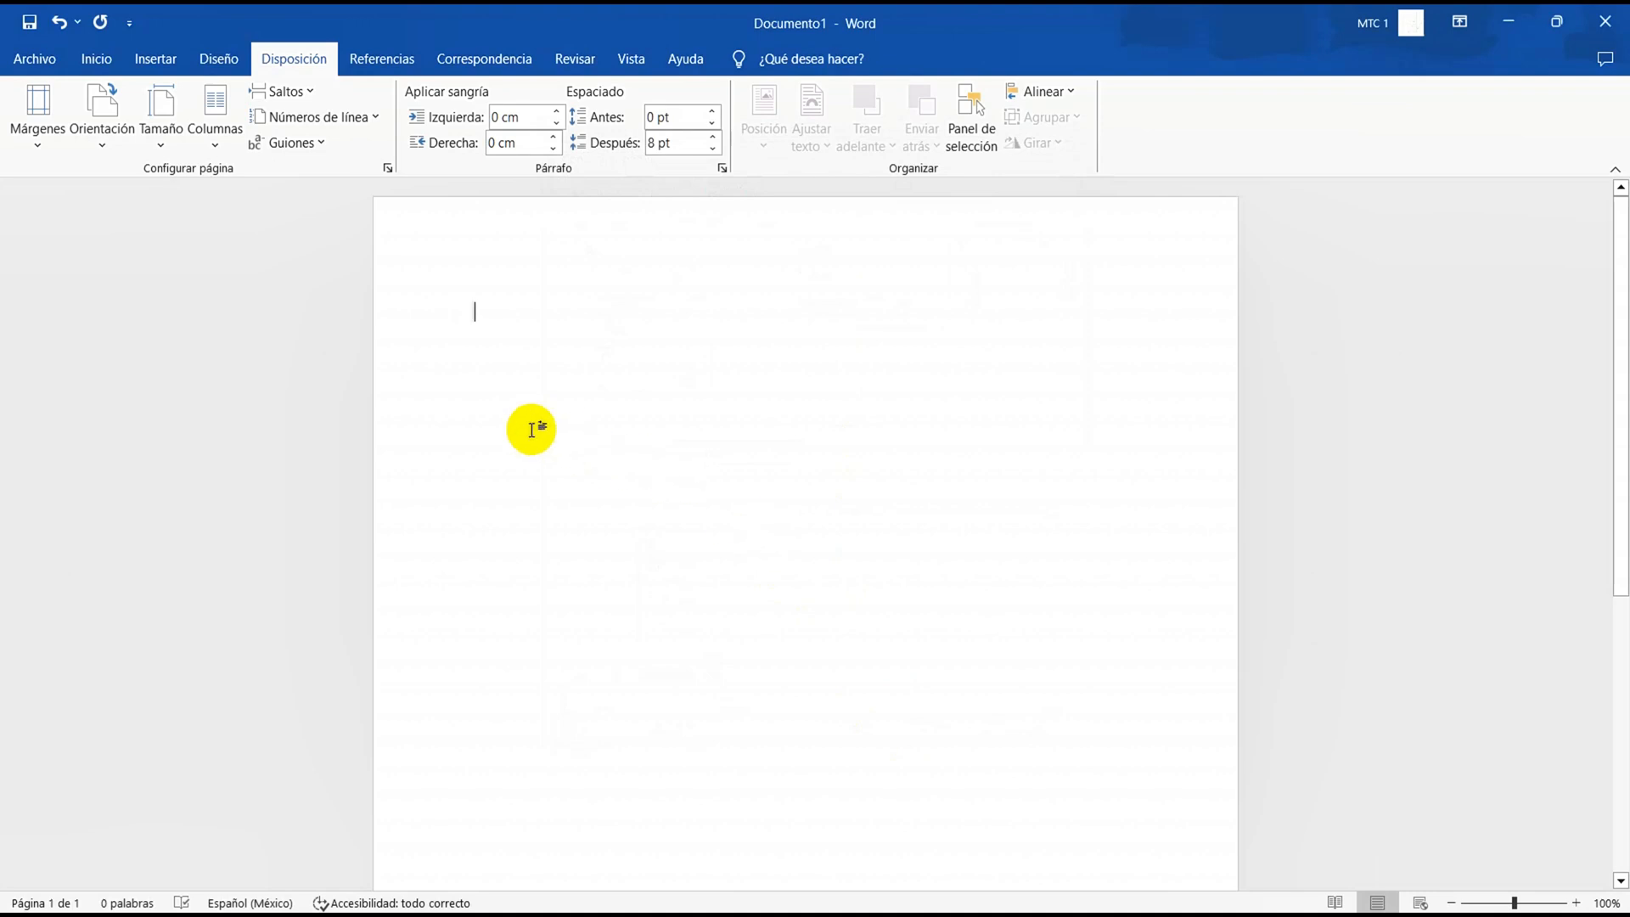
Show the rulers around the document page
click(620, 57)
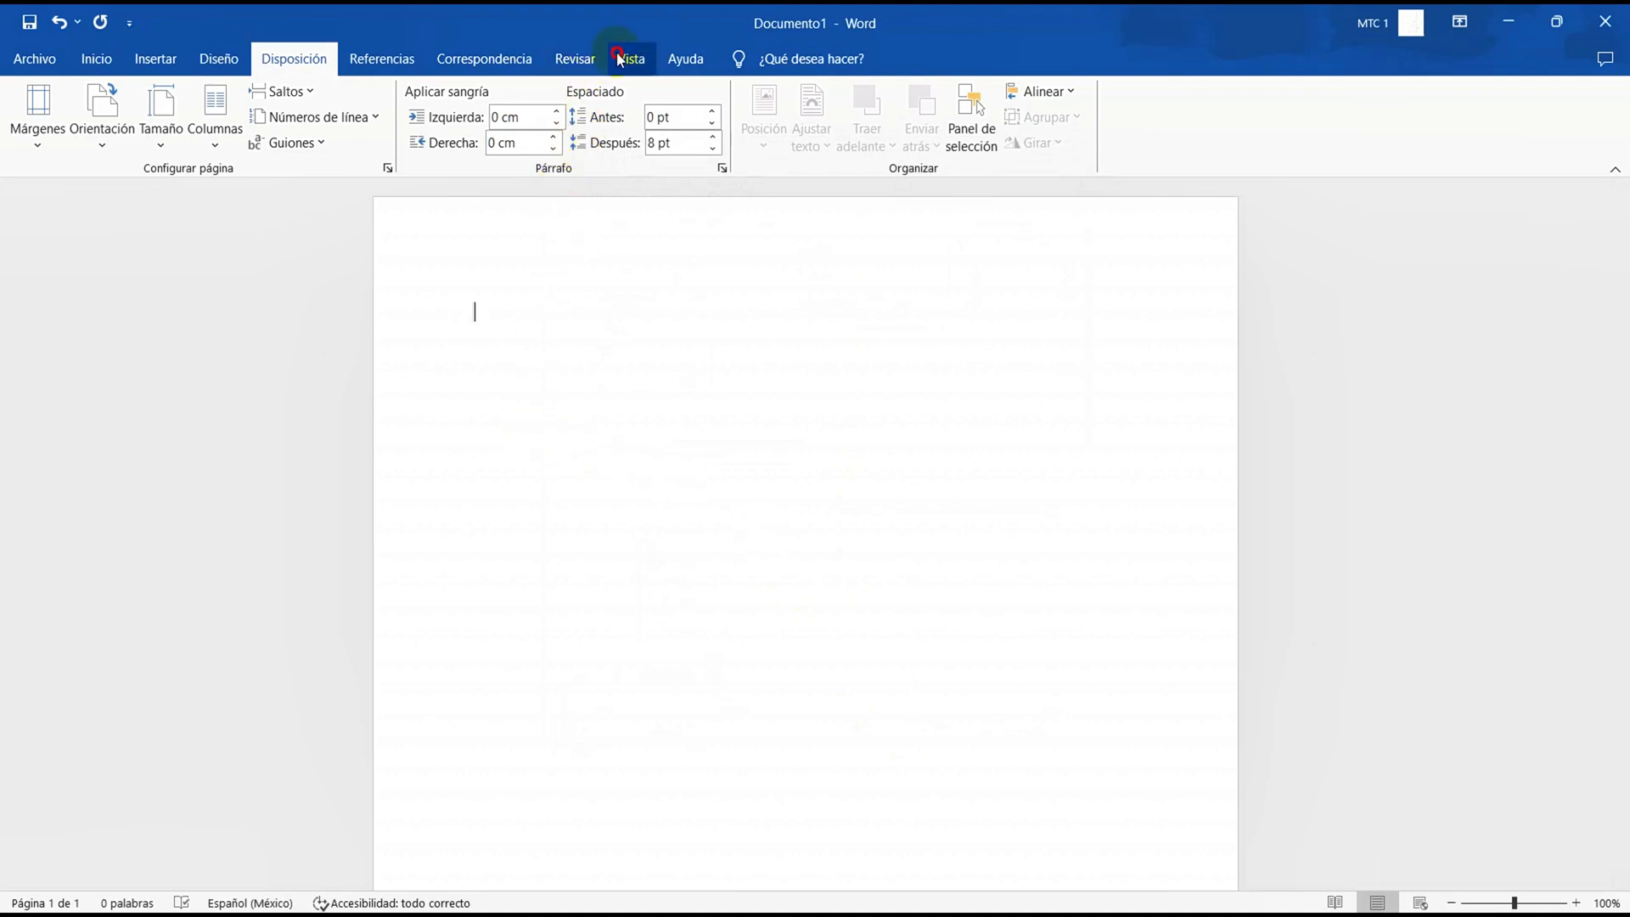
click(400, 91)
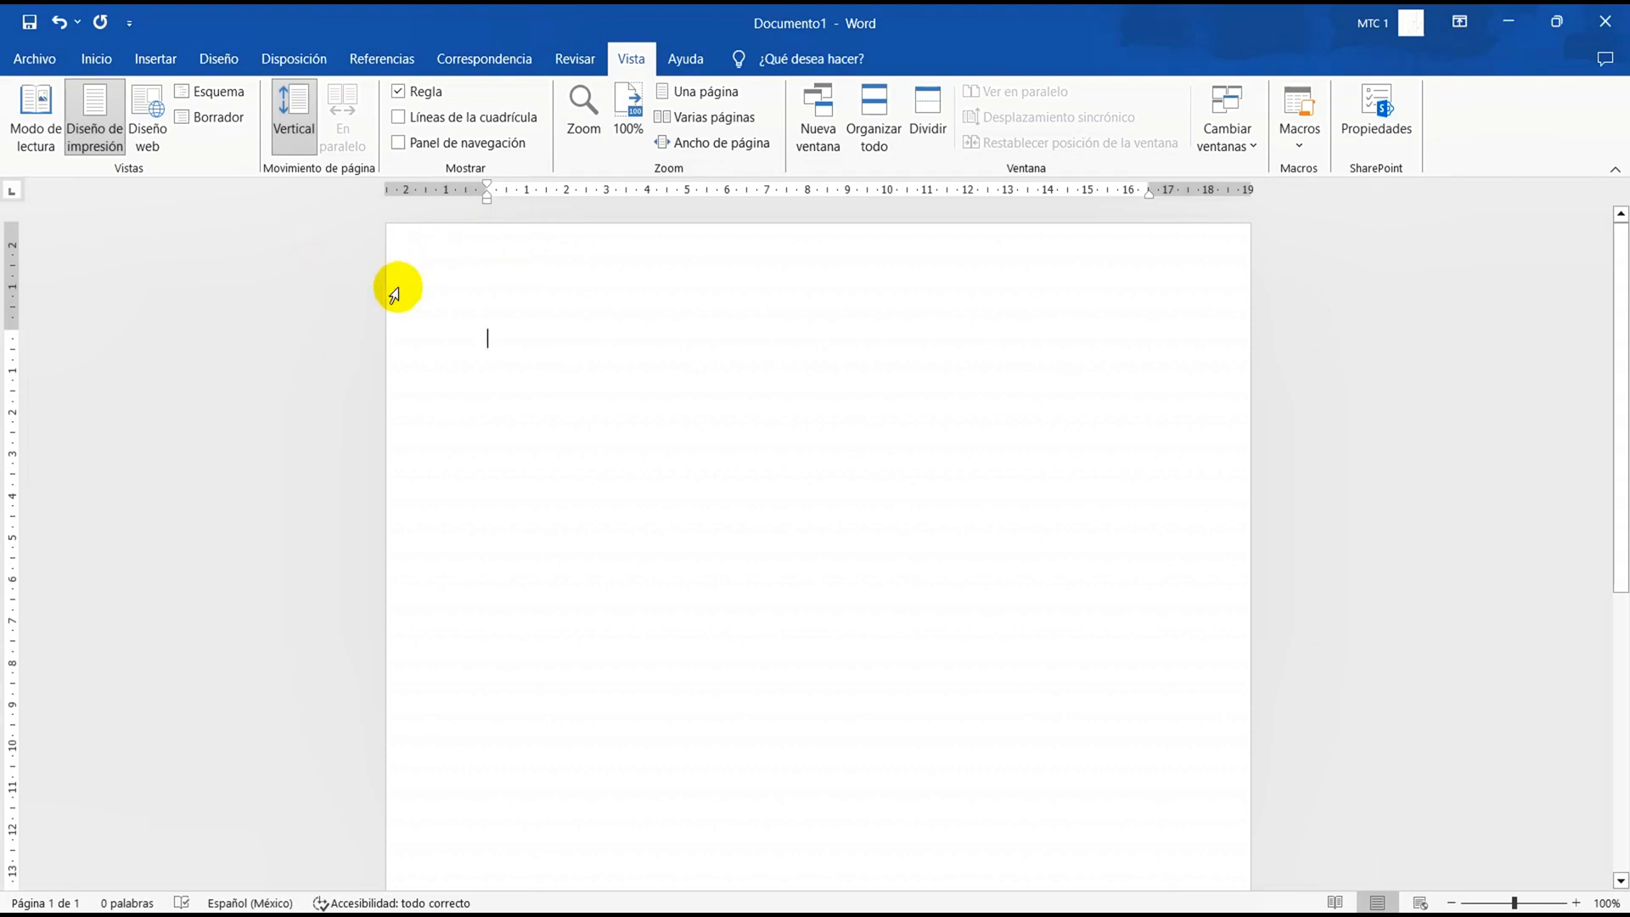
Show the gridlines on the page, look over the whole sheet, and hide them again
click(398, 118)
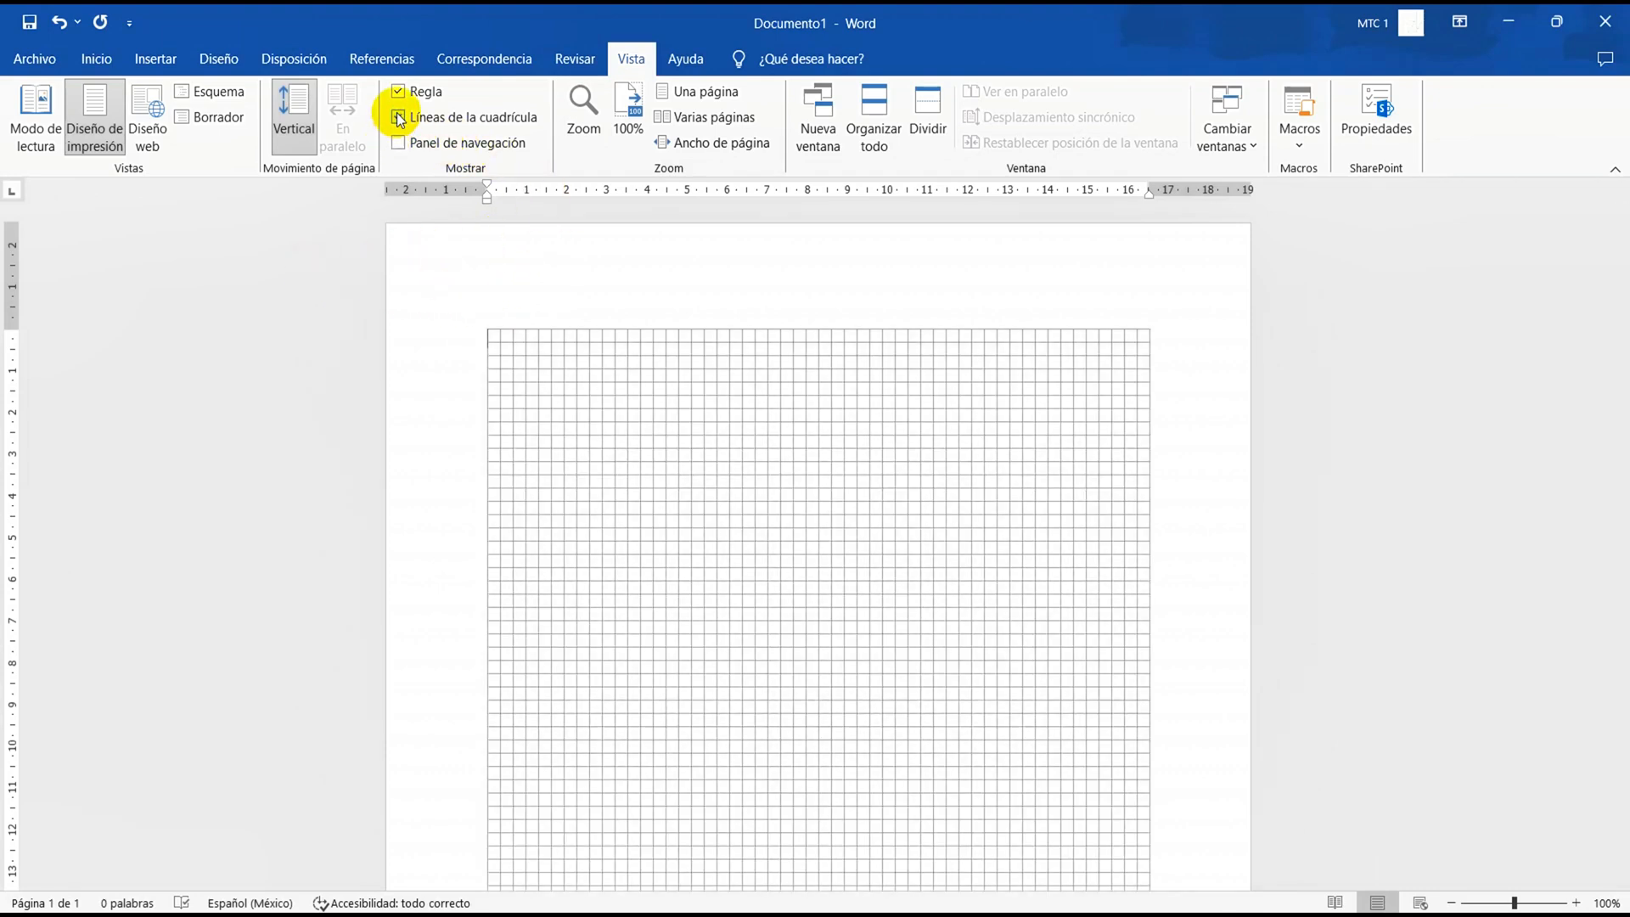
scroll(605, 396, down, 10)
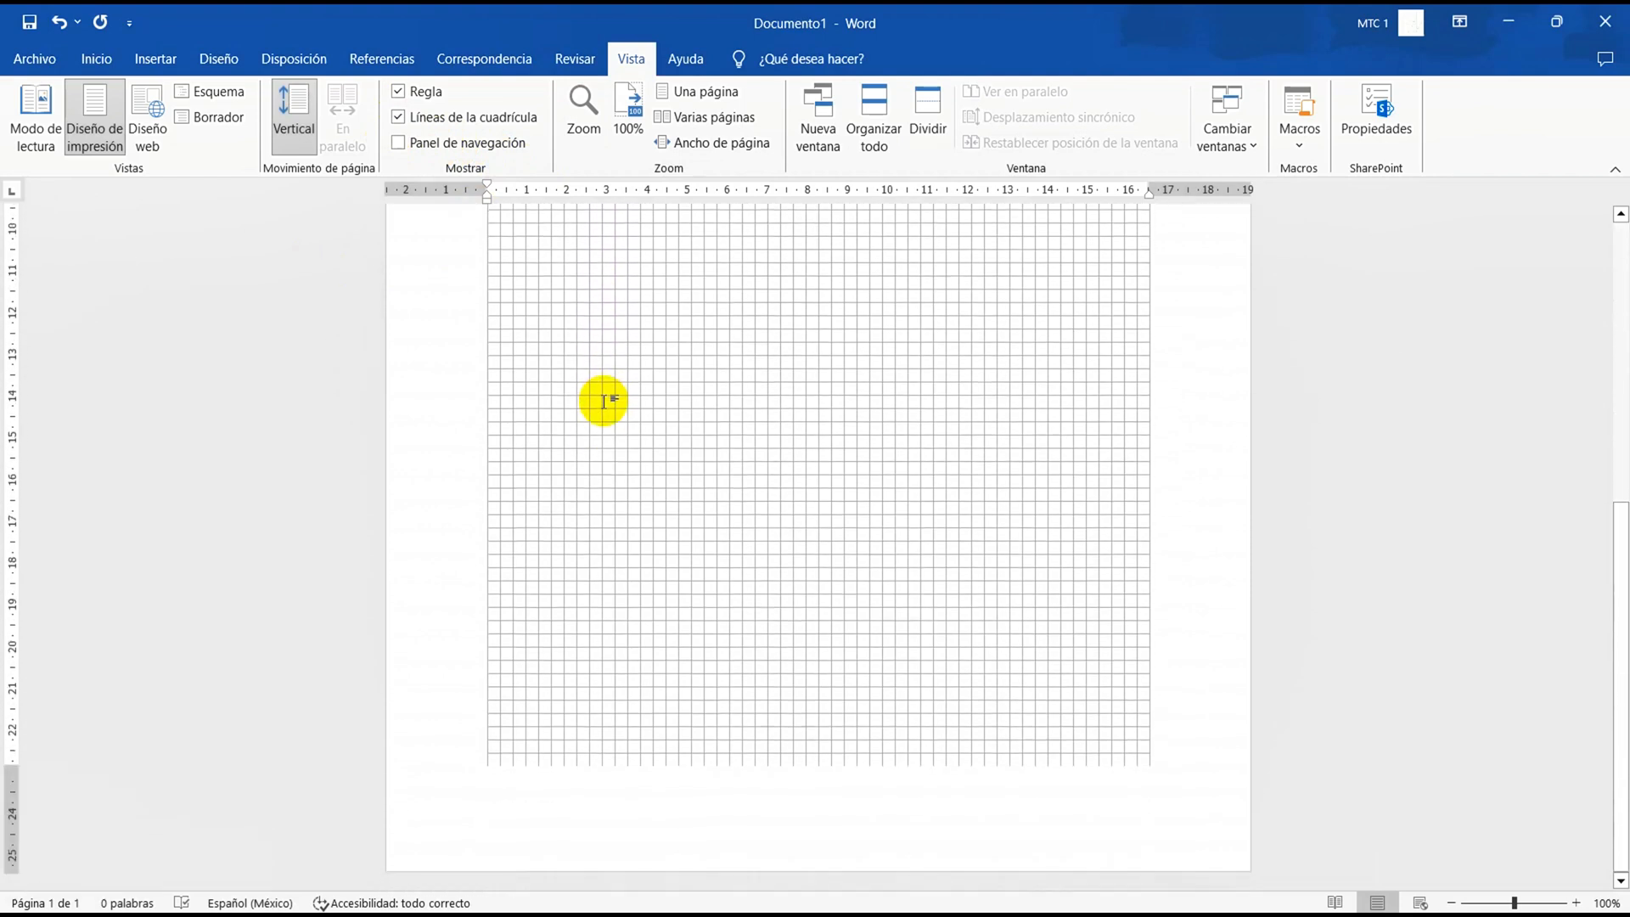
scroll(604, 400, up, 10)
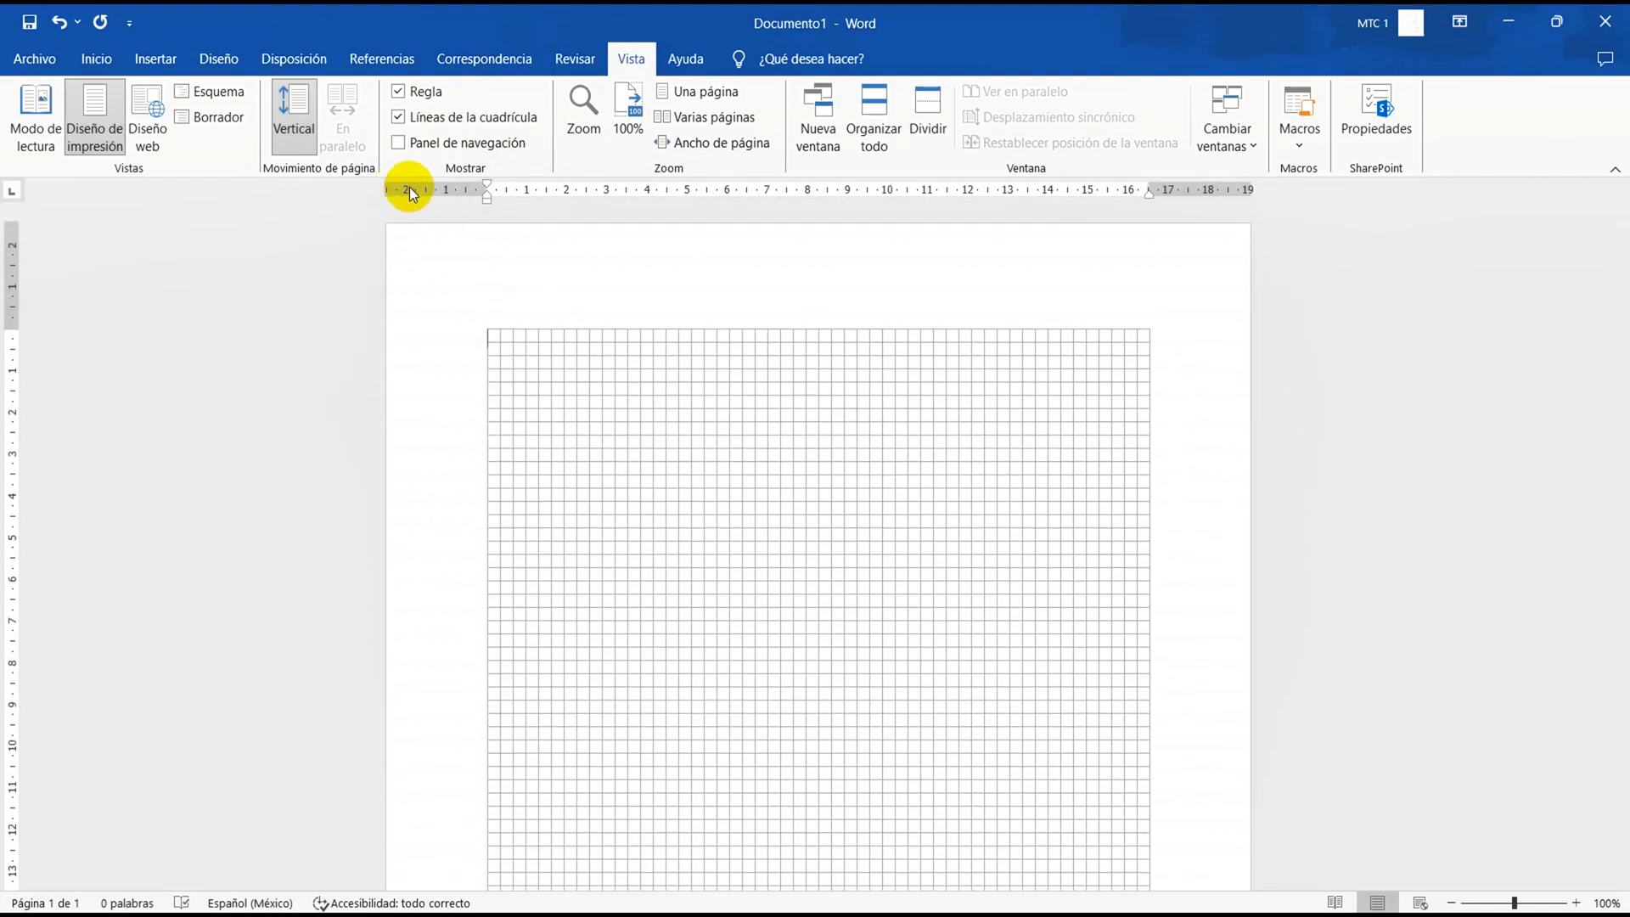
click(398, 119)
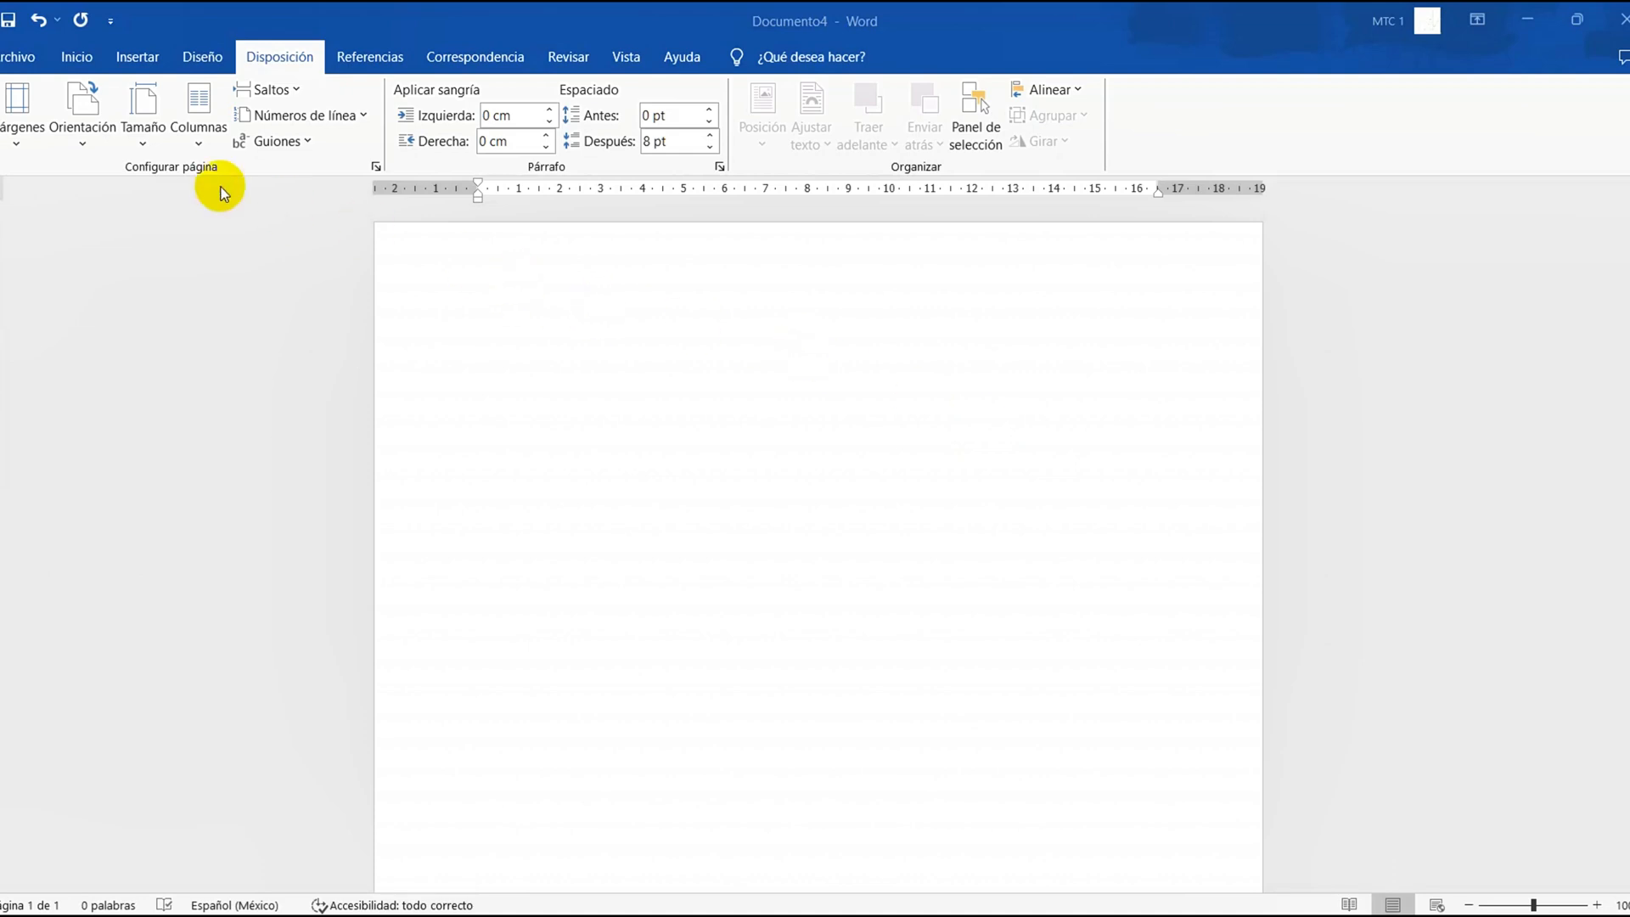
Start a new style from formatting and name it "APA 7 Edición"
click(76, 58)
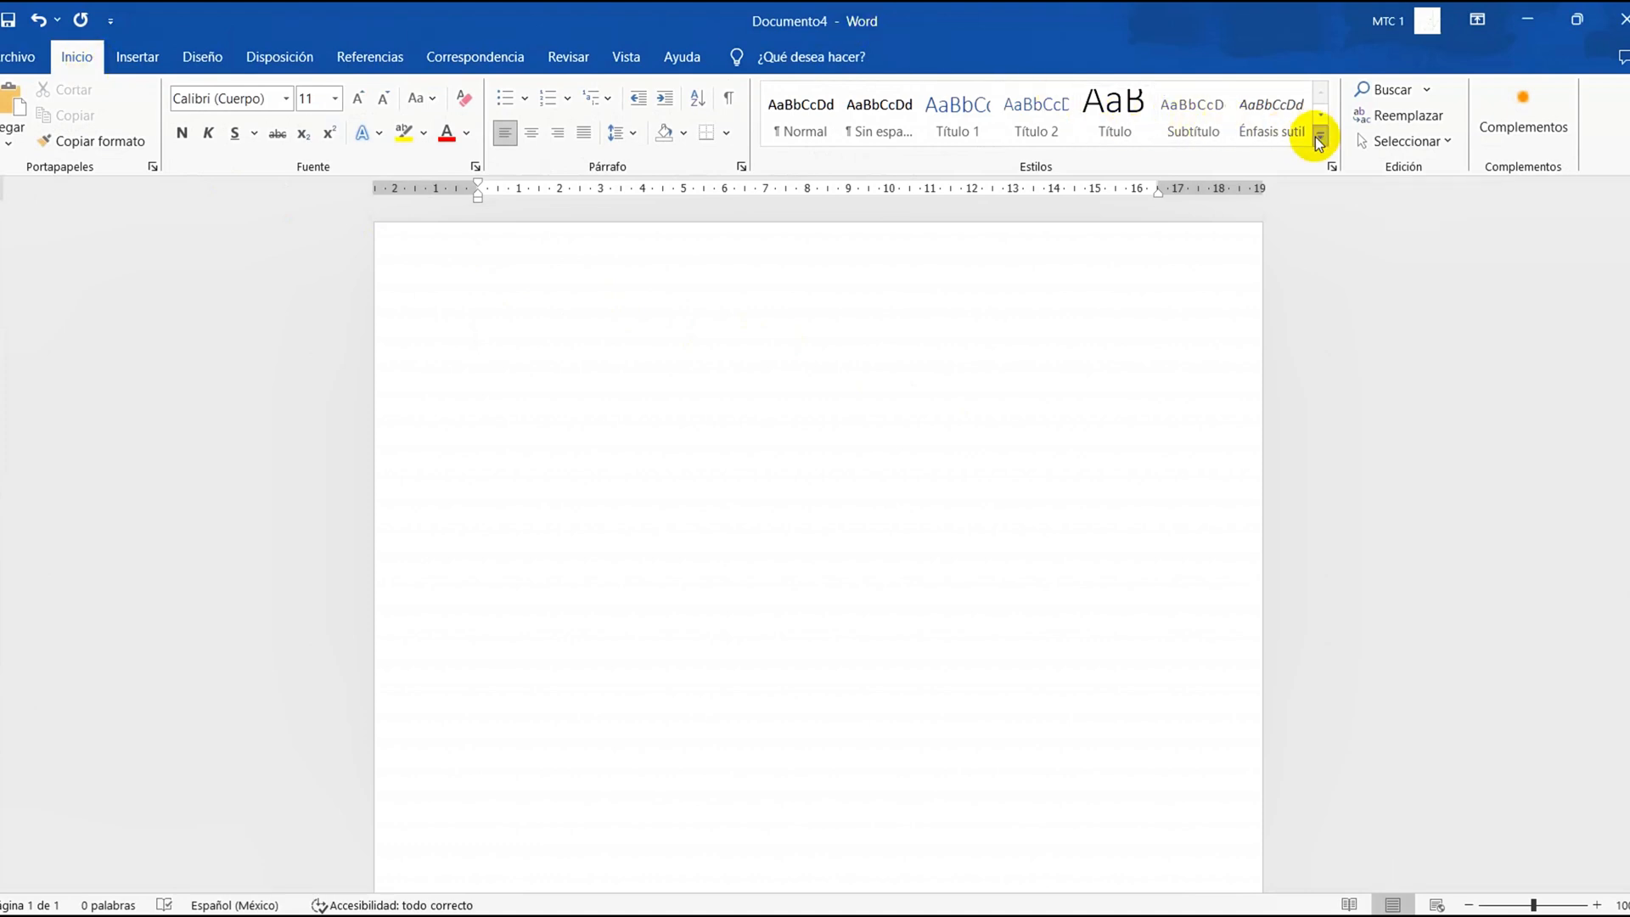
click(1319, 138)
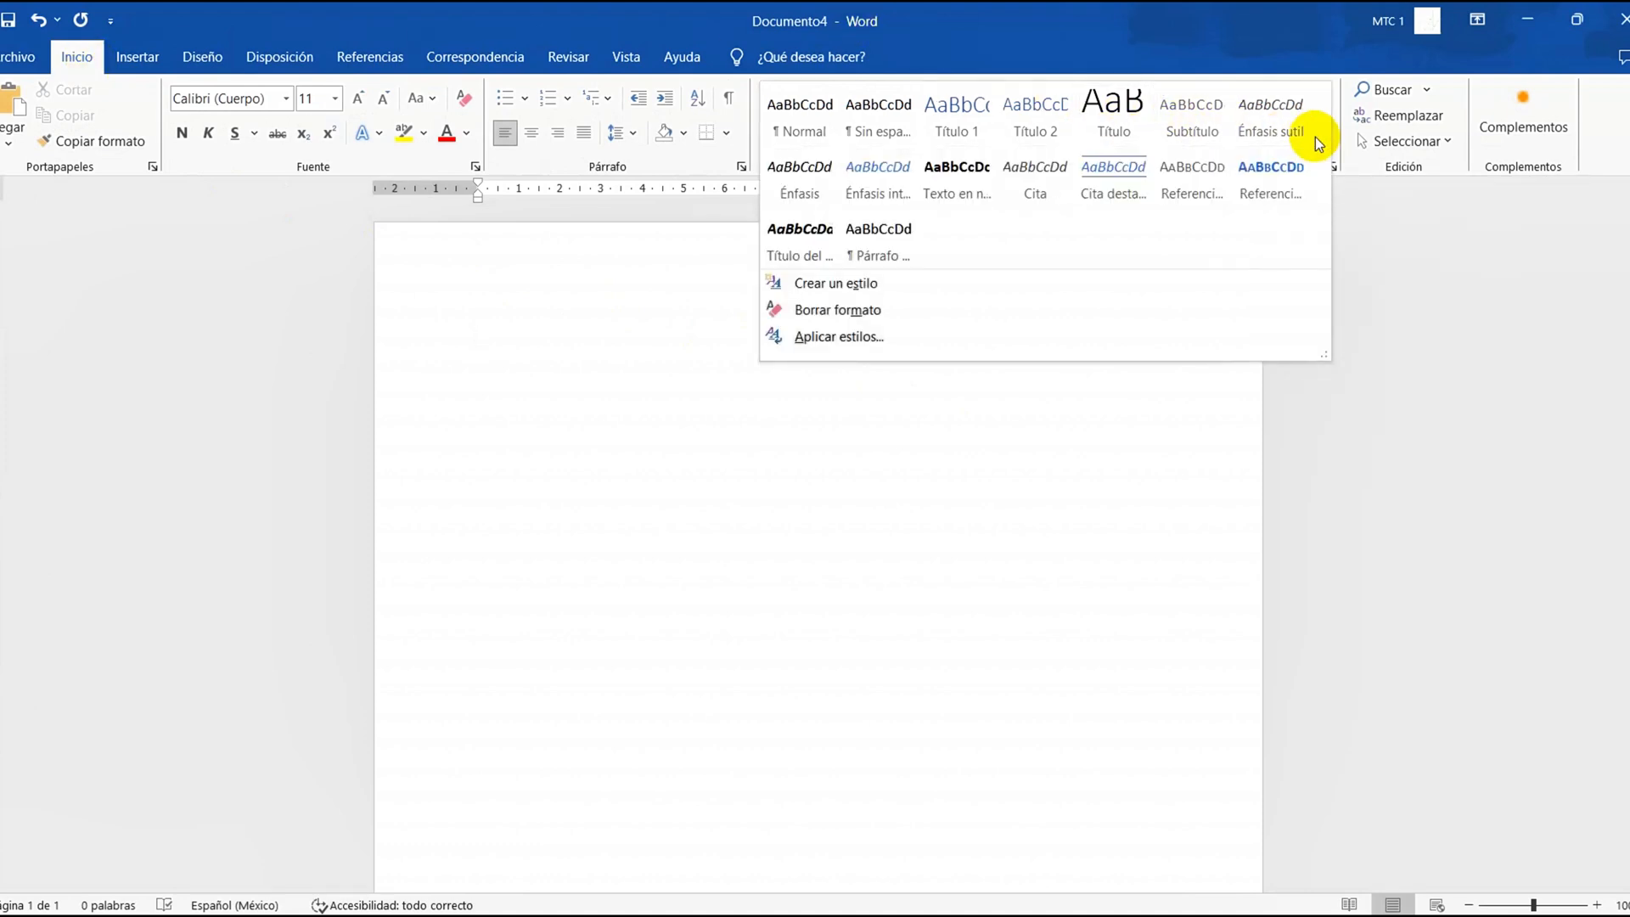
click(863, 285)
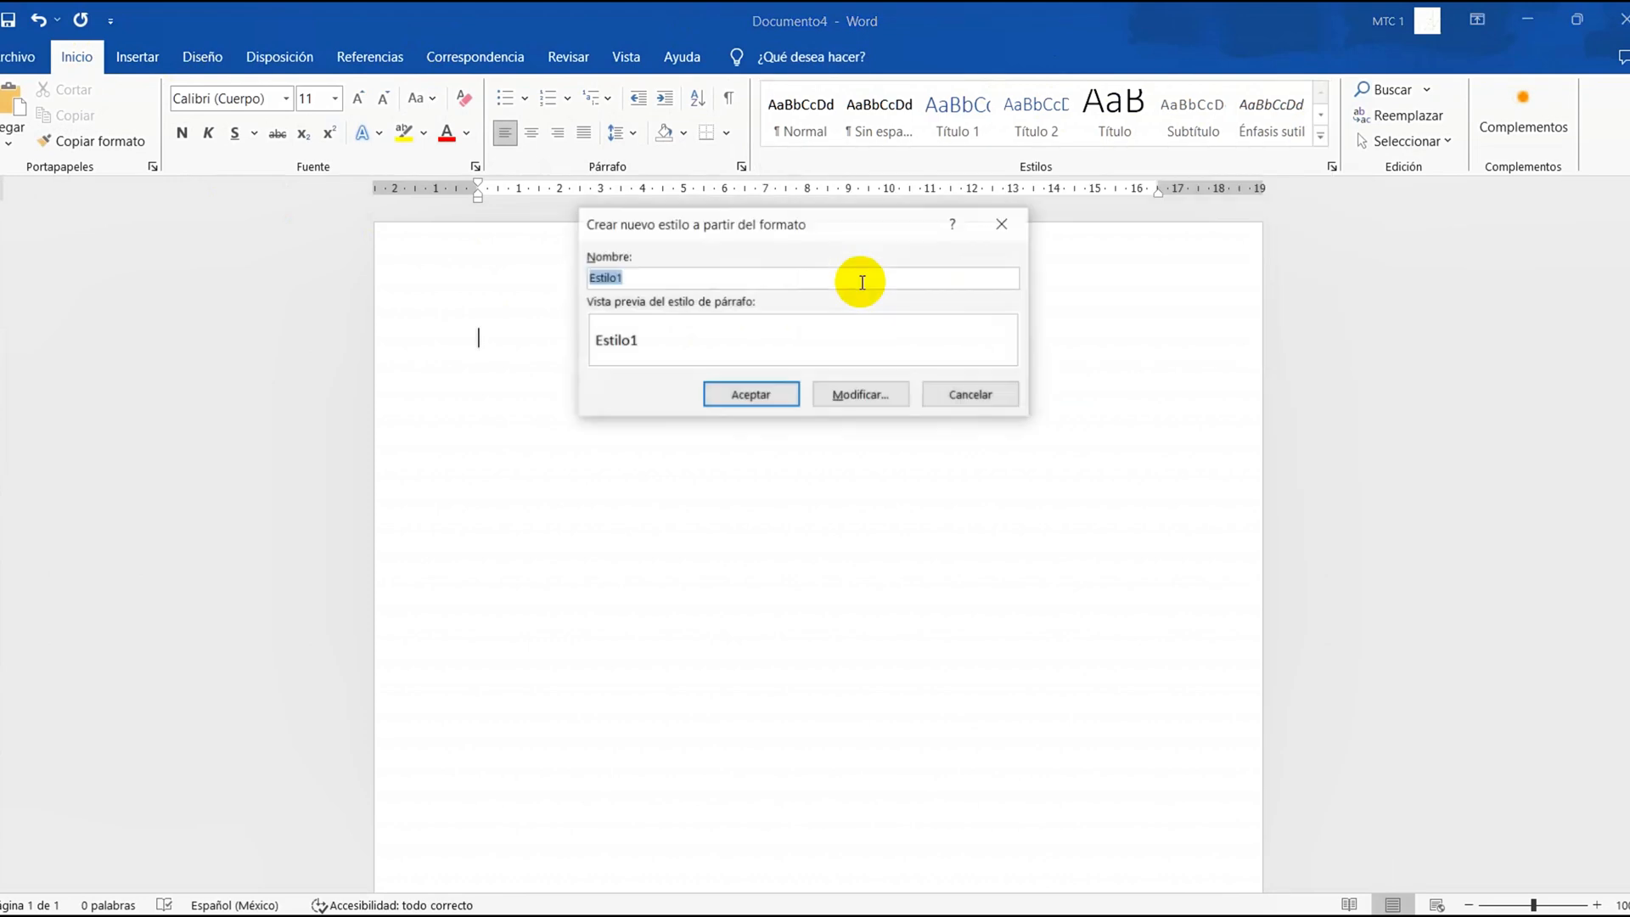
text(AP)
key(BackSpace)
key(BackSpace)
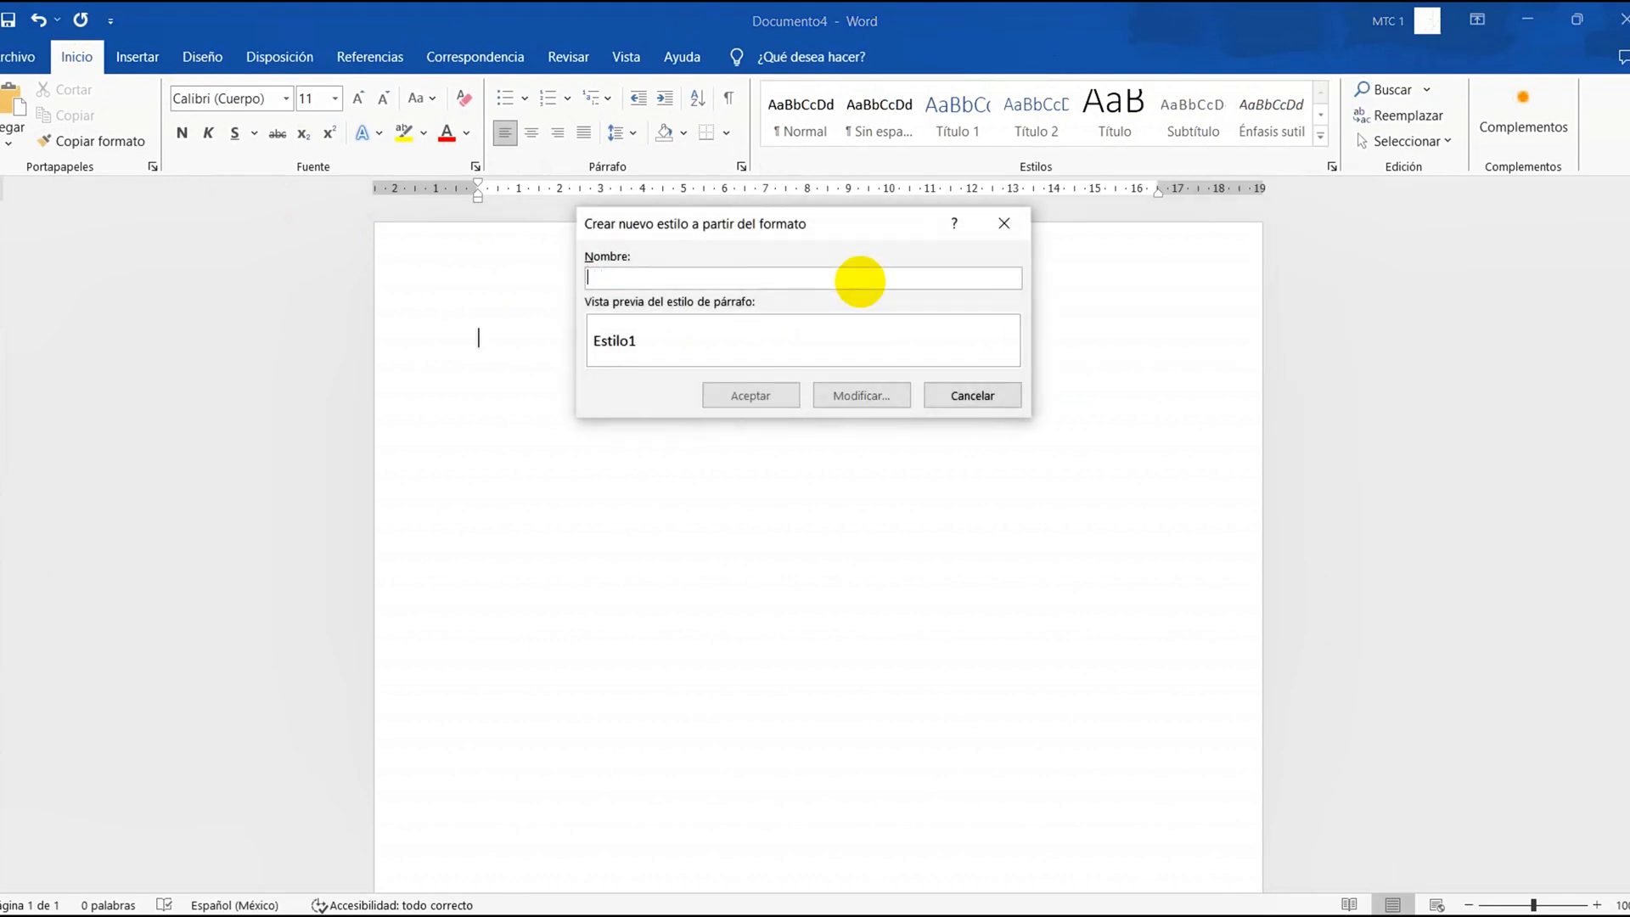
text(APA 7 )
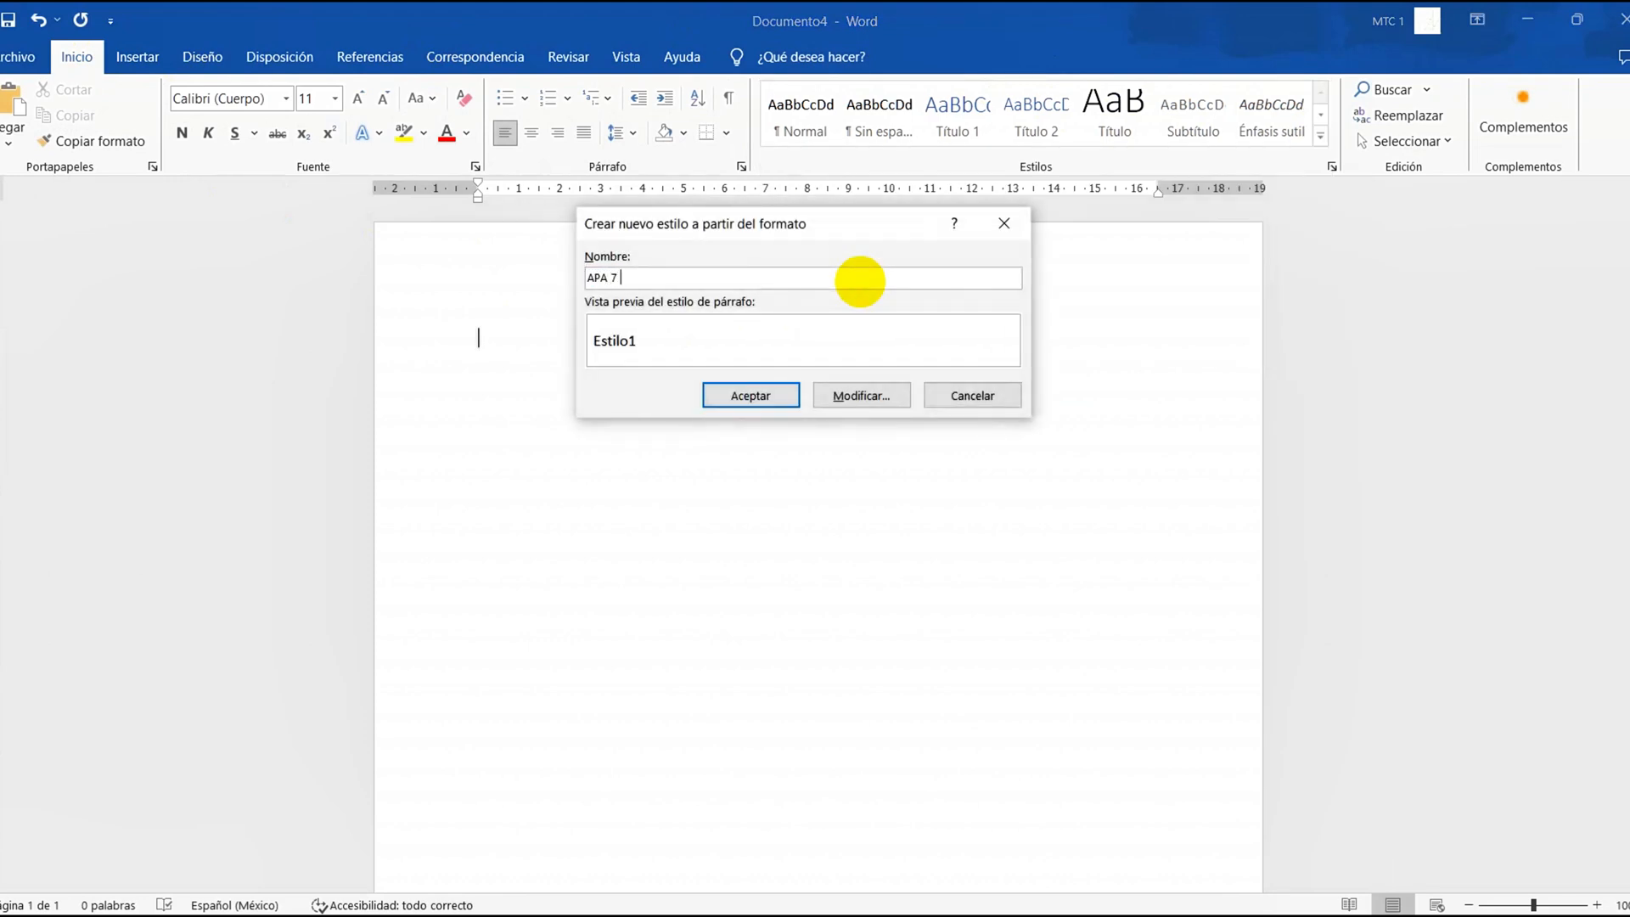
text(Edicion)
key(BackSpace)
key(BackSpace)
text(ón)
Open the new style's full settings and set its style type to Párrafo
click(845, 395)
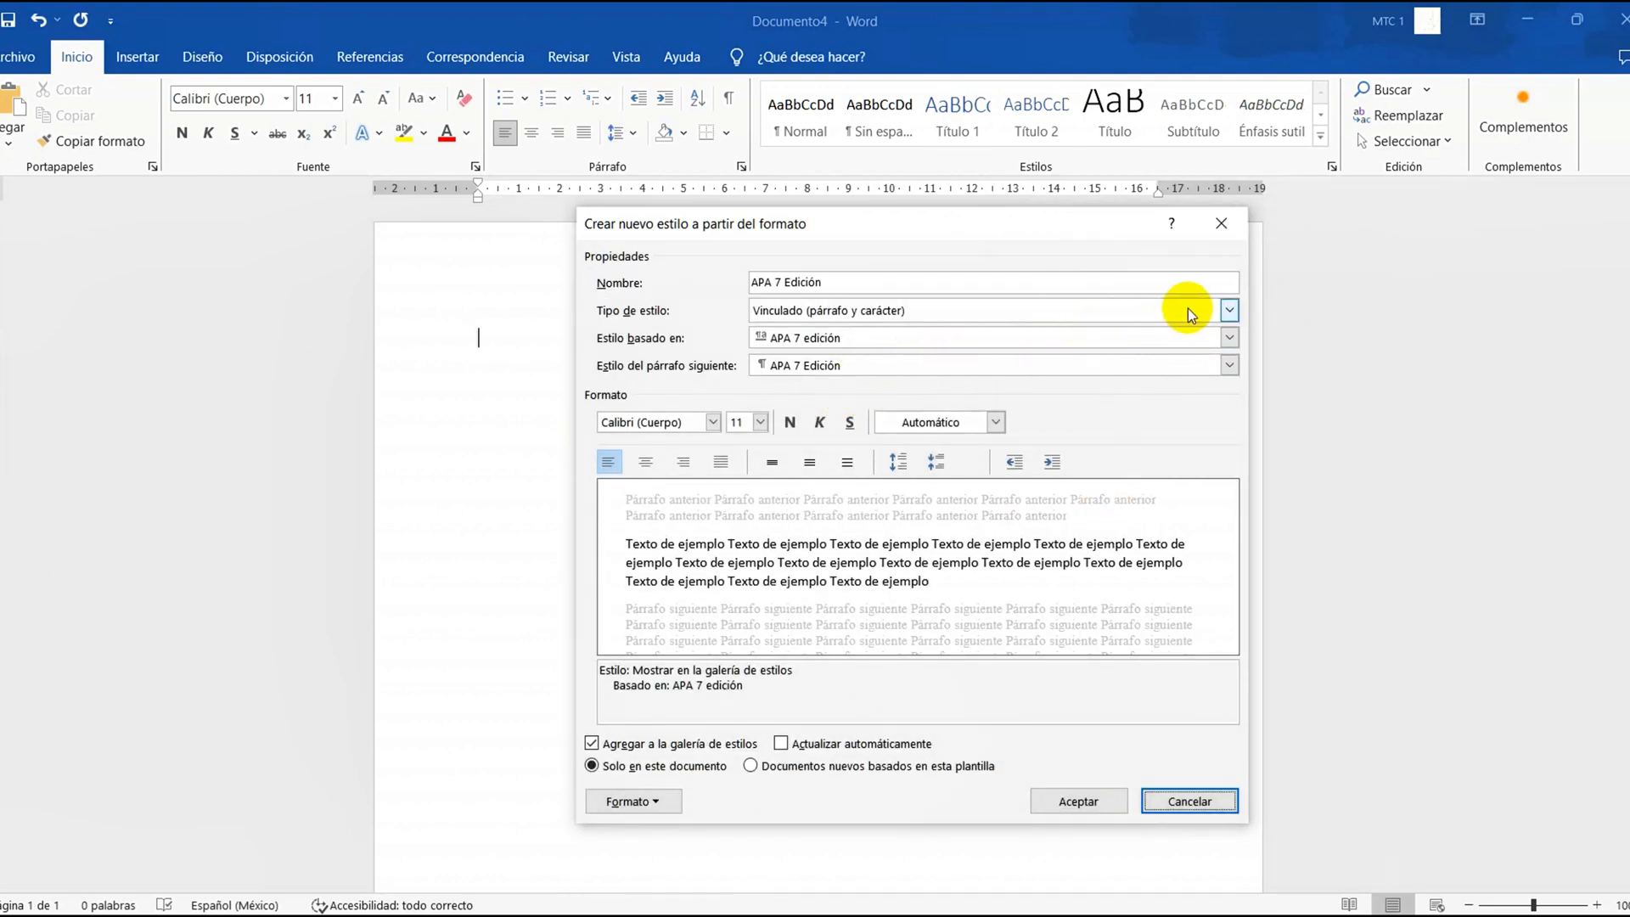
click(1229, 311)
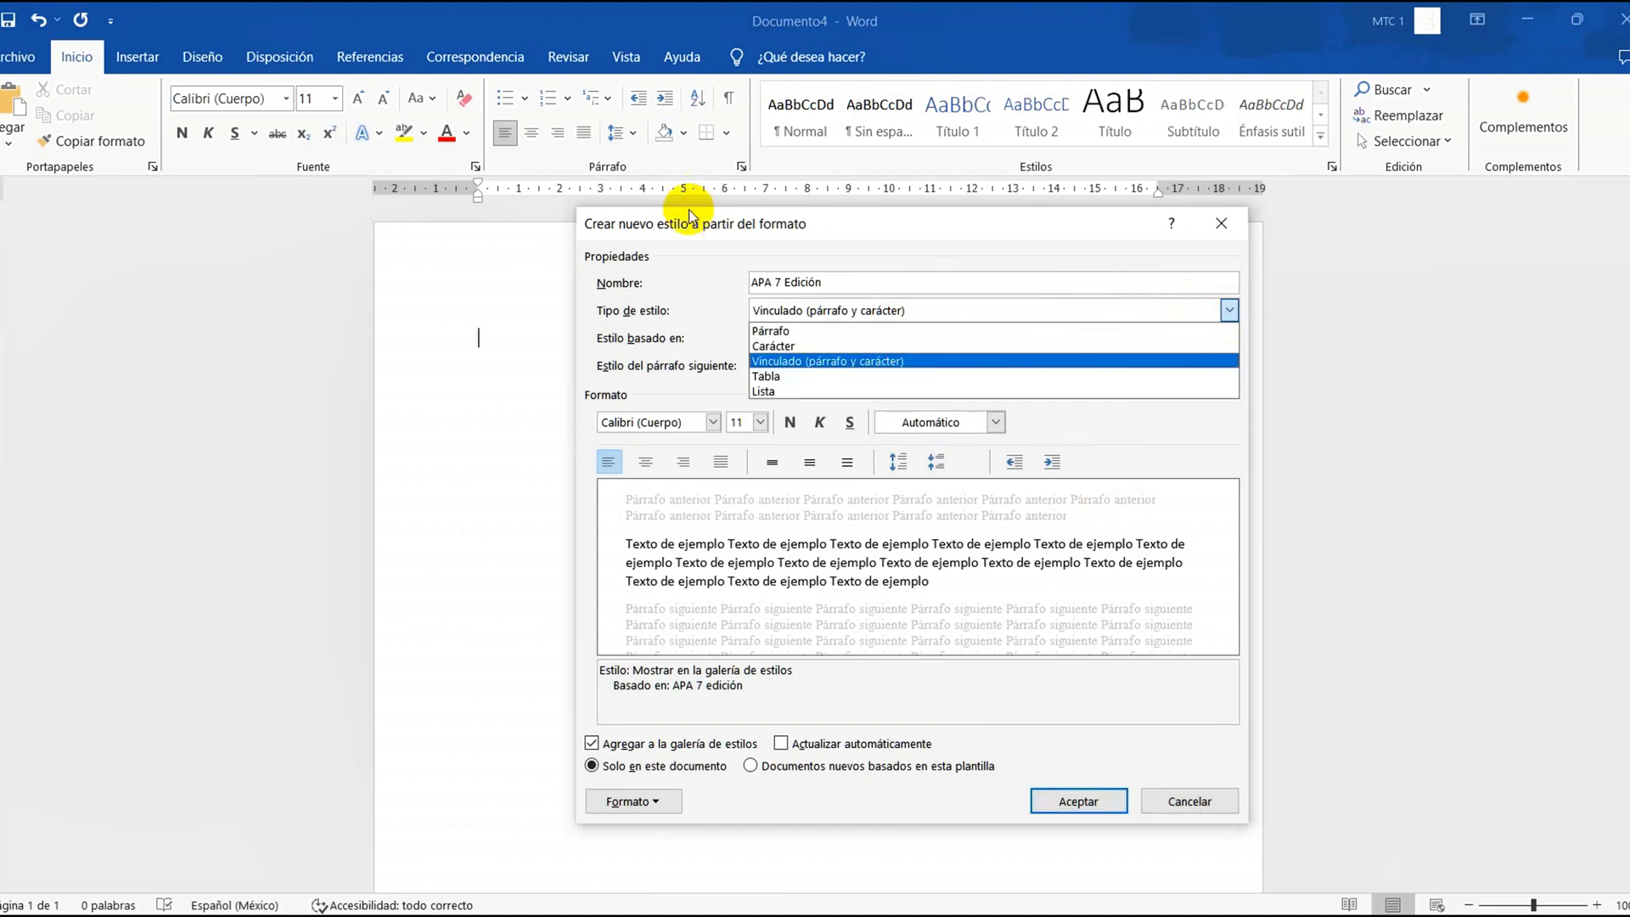
click(762, 331)
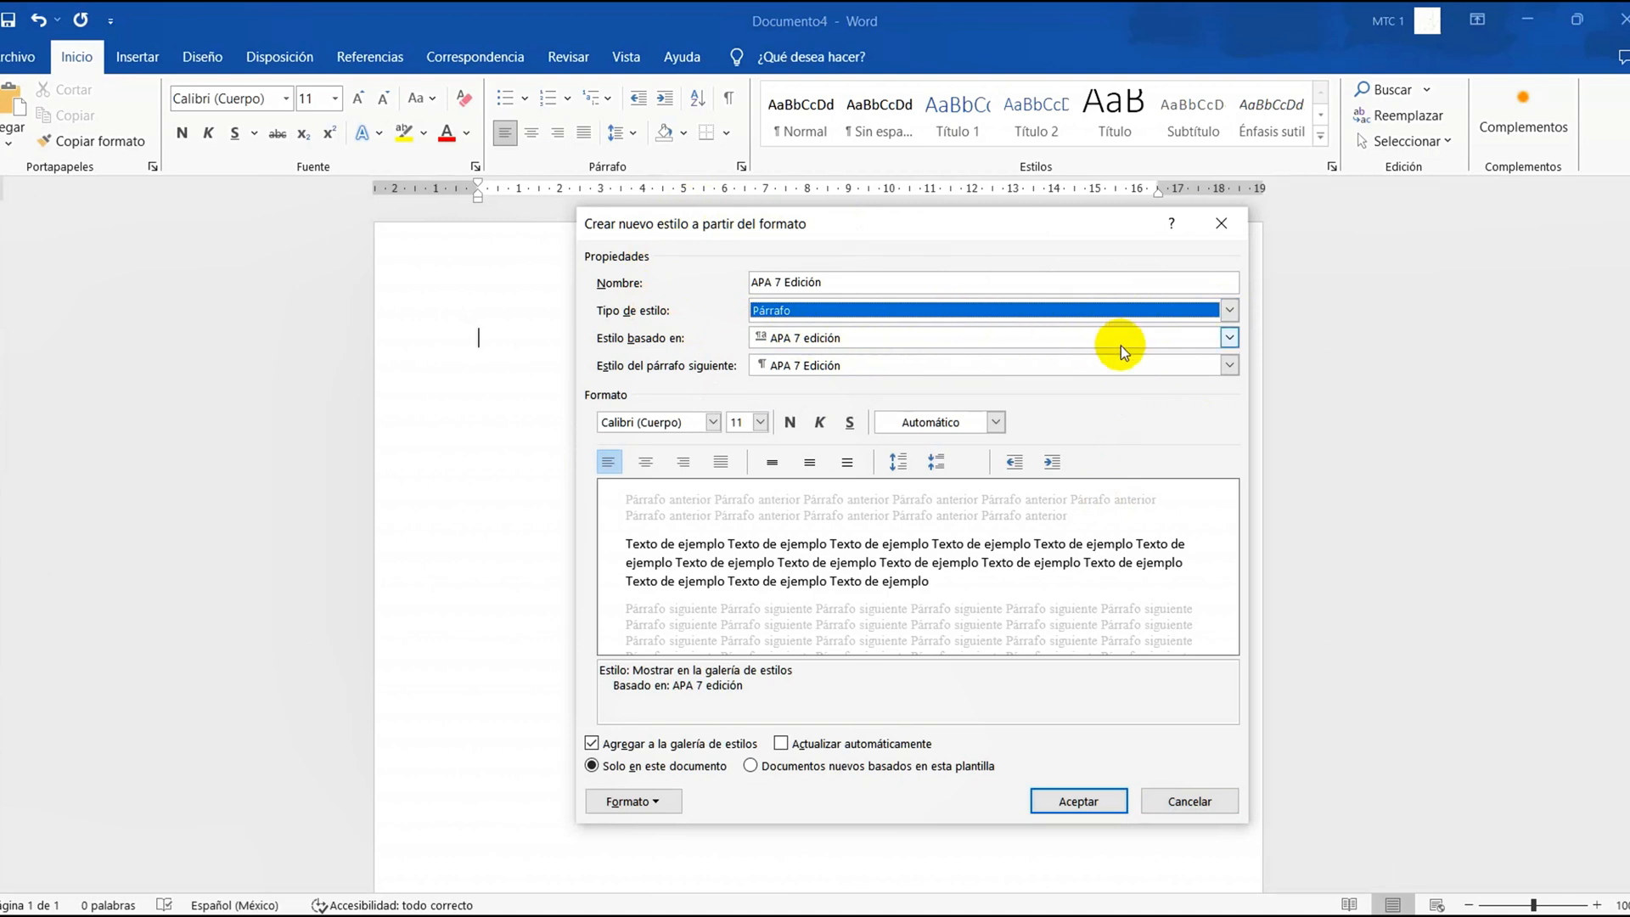
Format the style's text as Arial 12 pt, aligned left with double line spacing
click(713, 422)
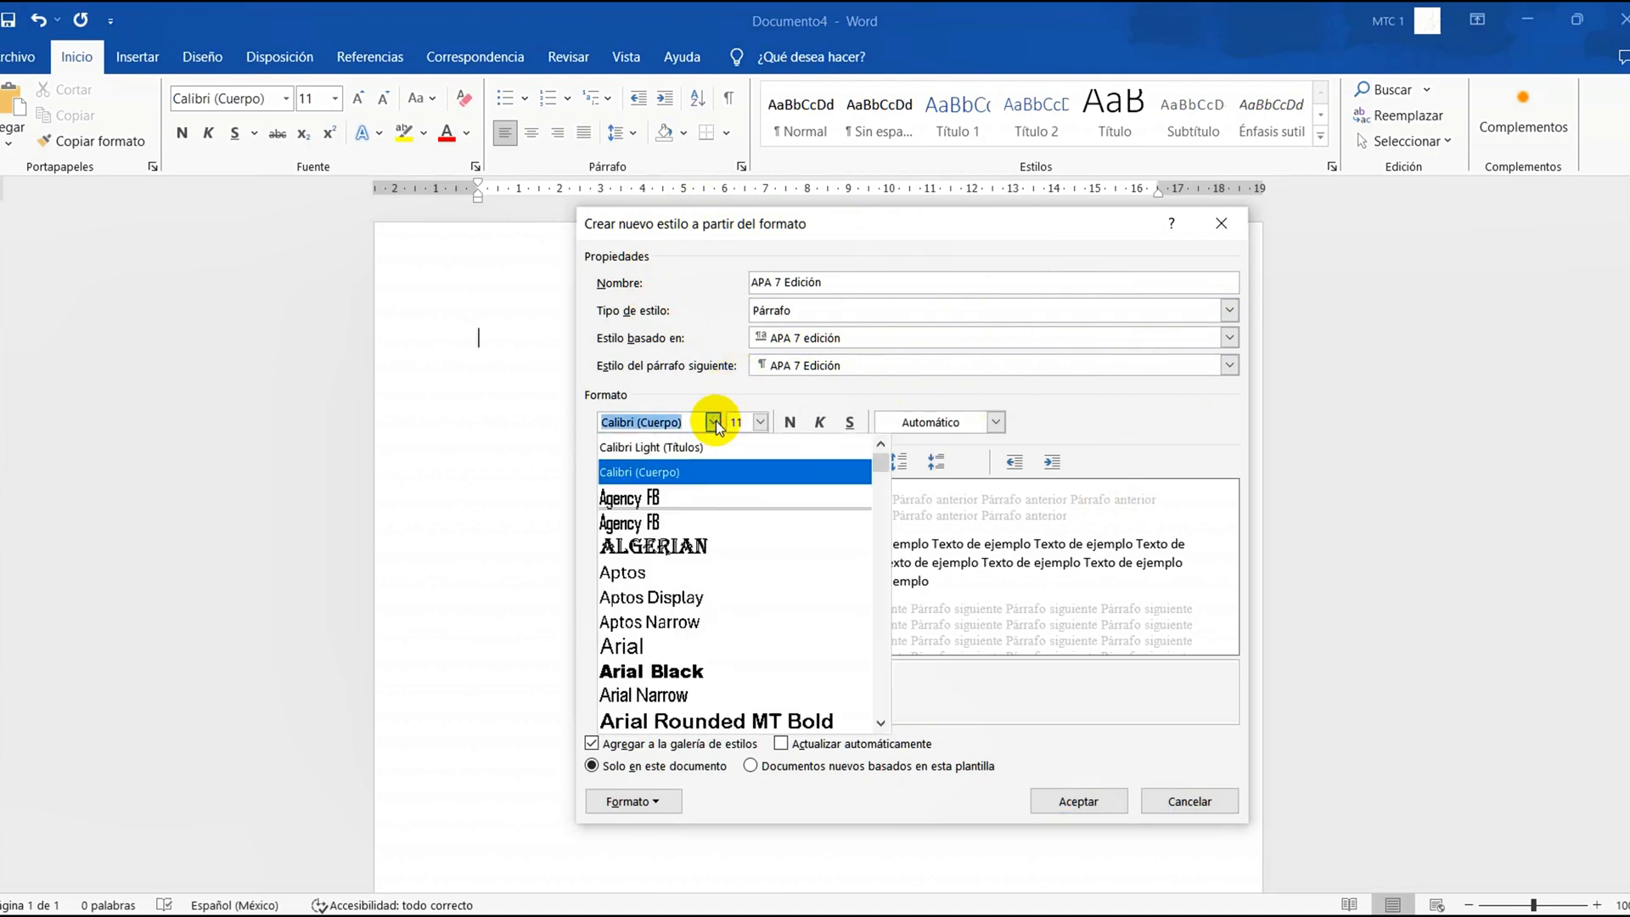
click(675, 647)
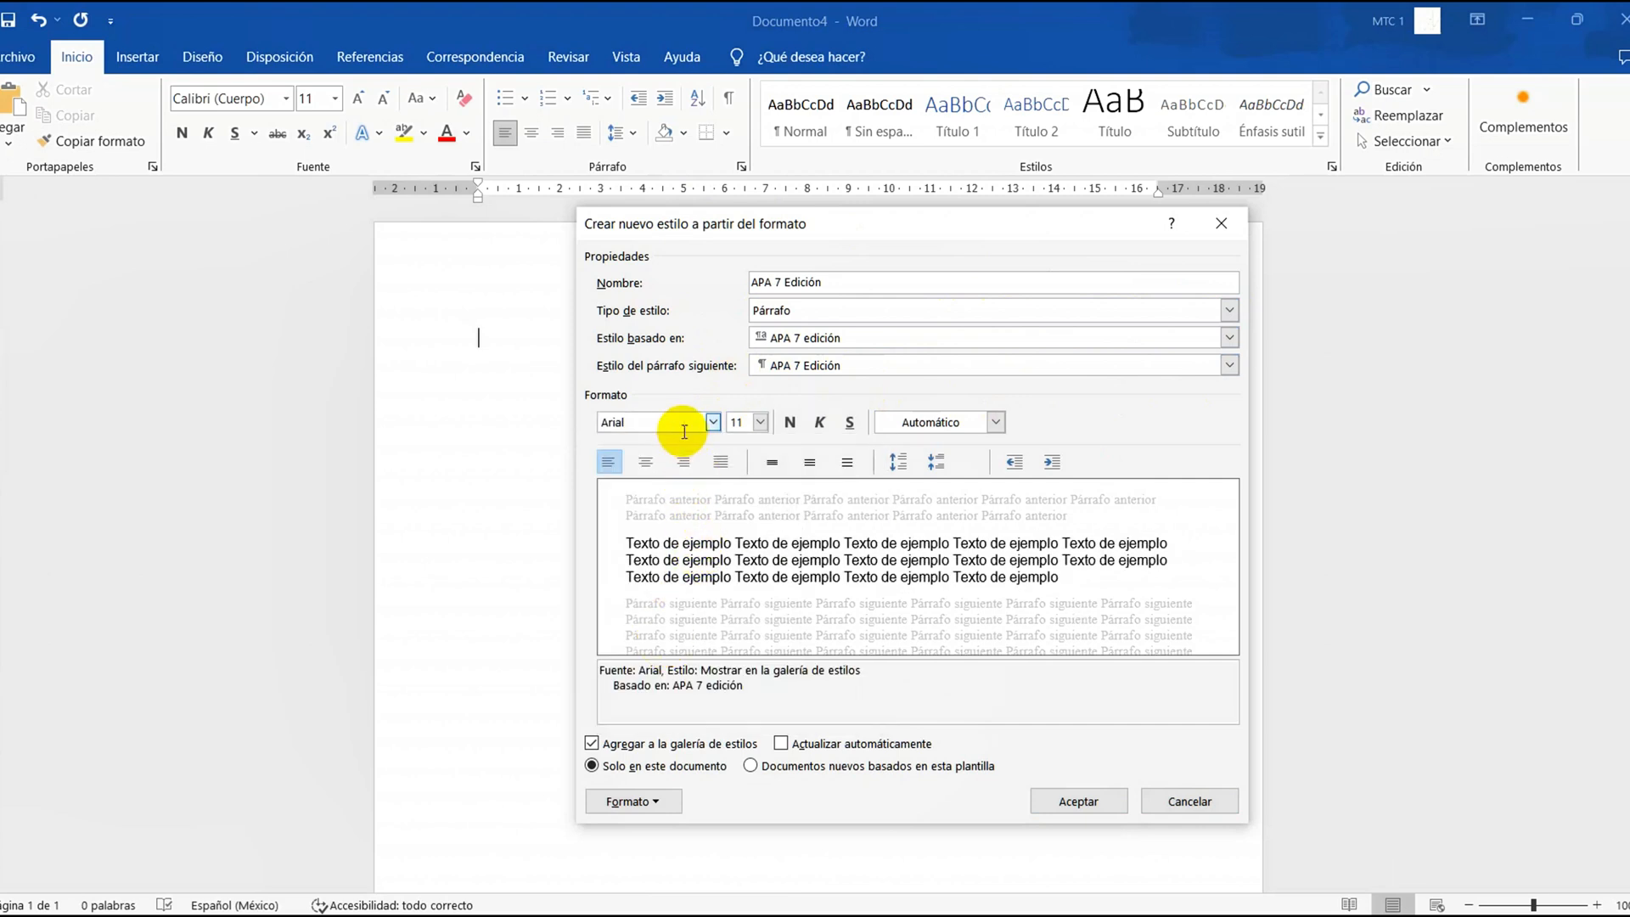
click(759, 423)
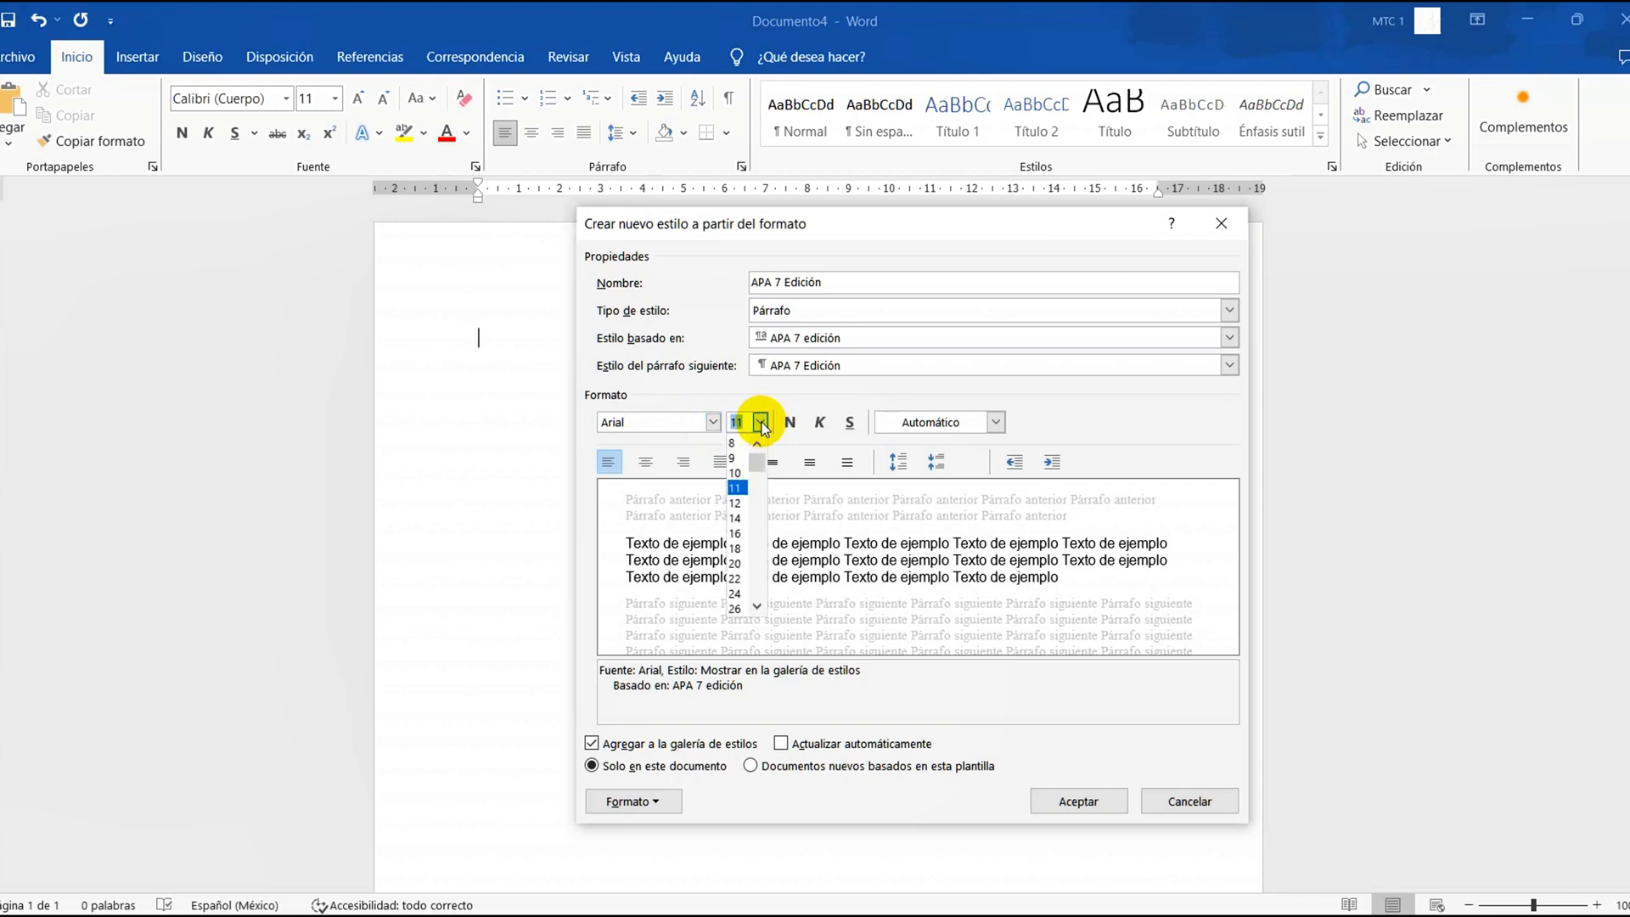
click(735, 503)
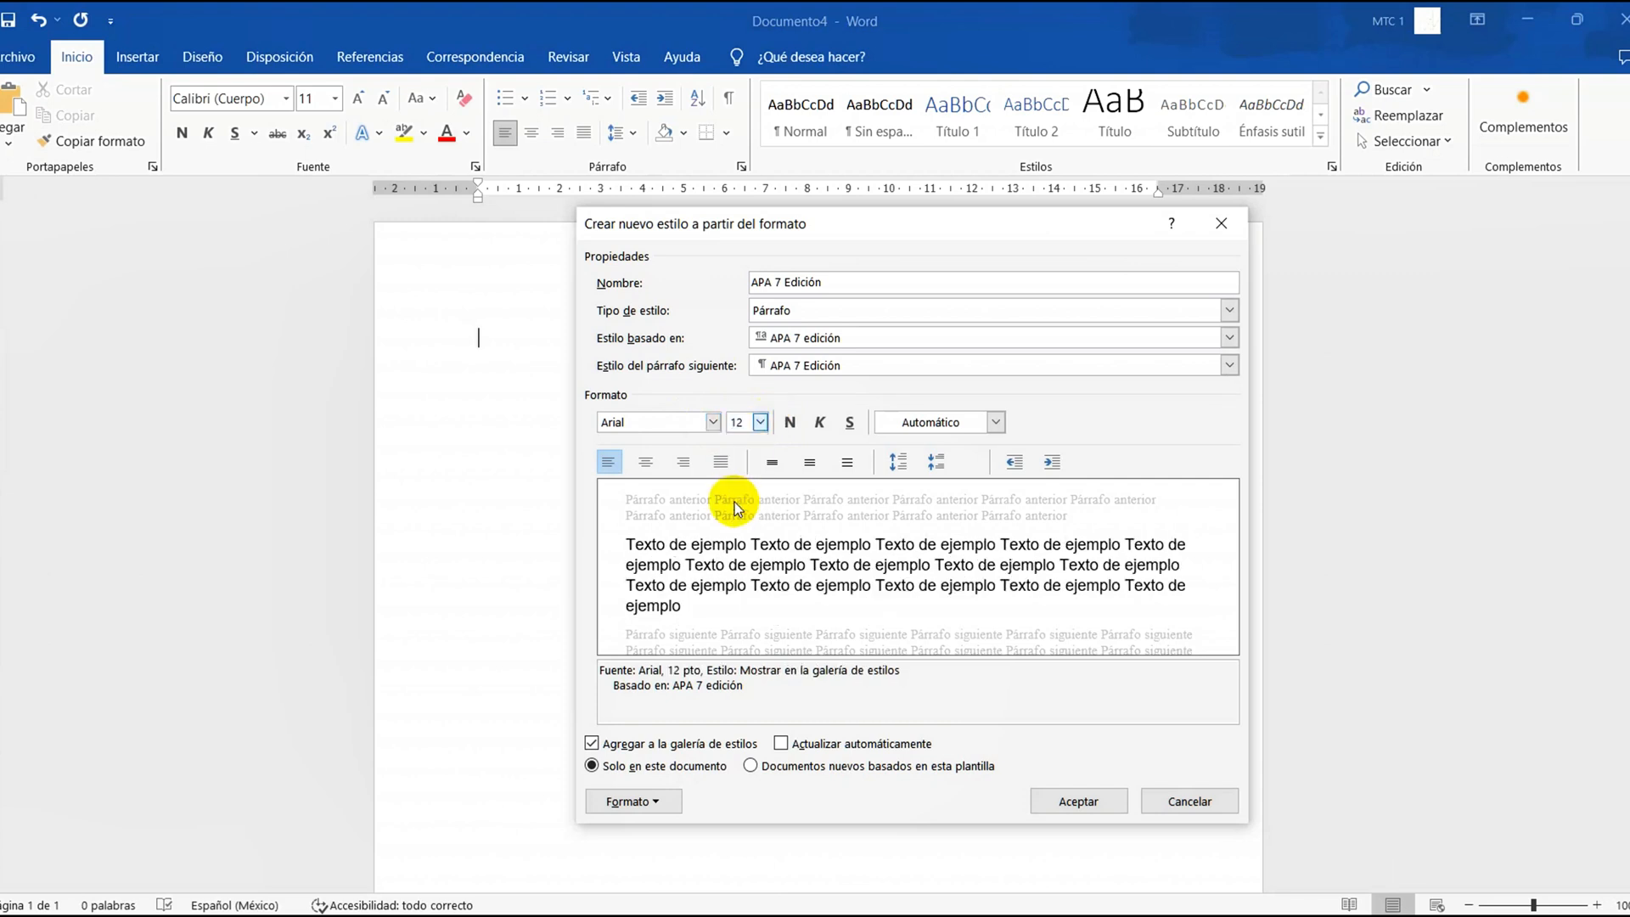
click(610, 464)
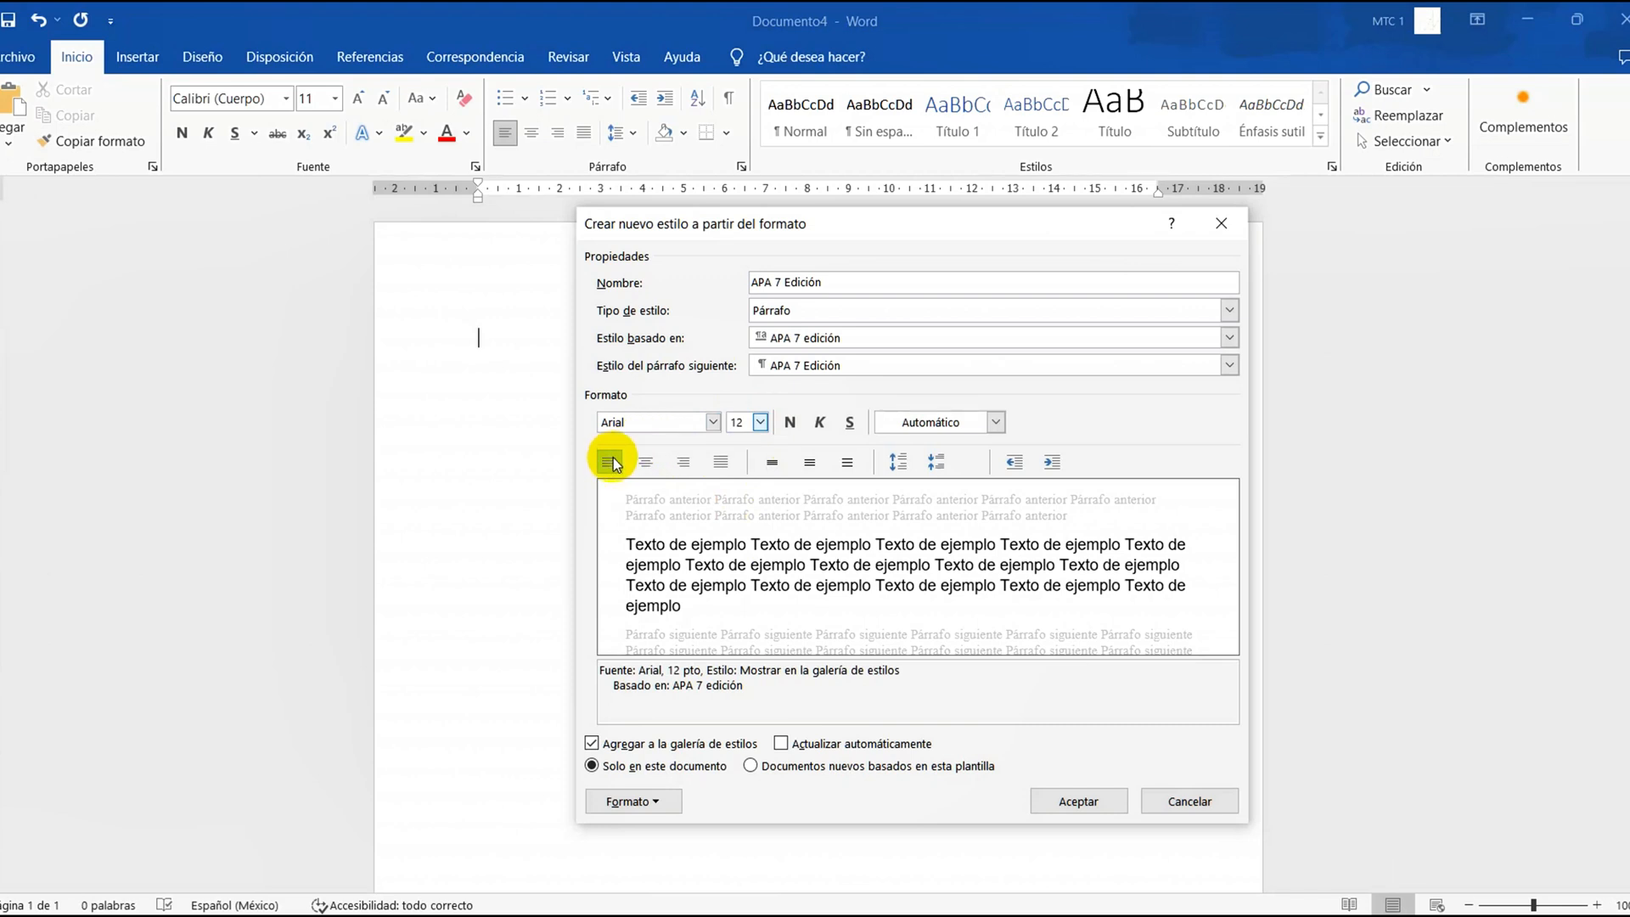
click(846, 472)
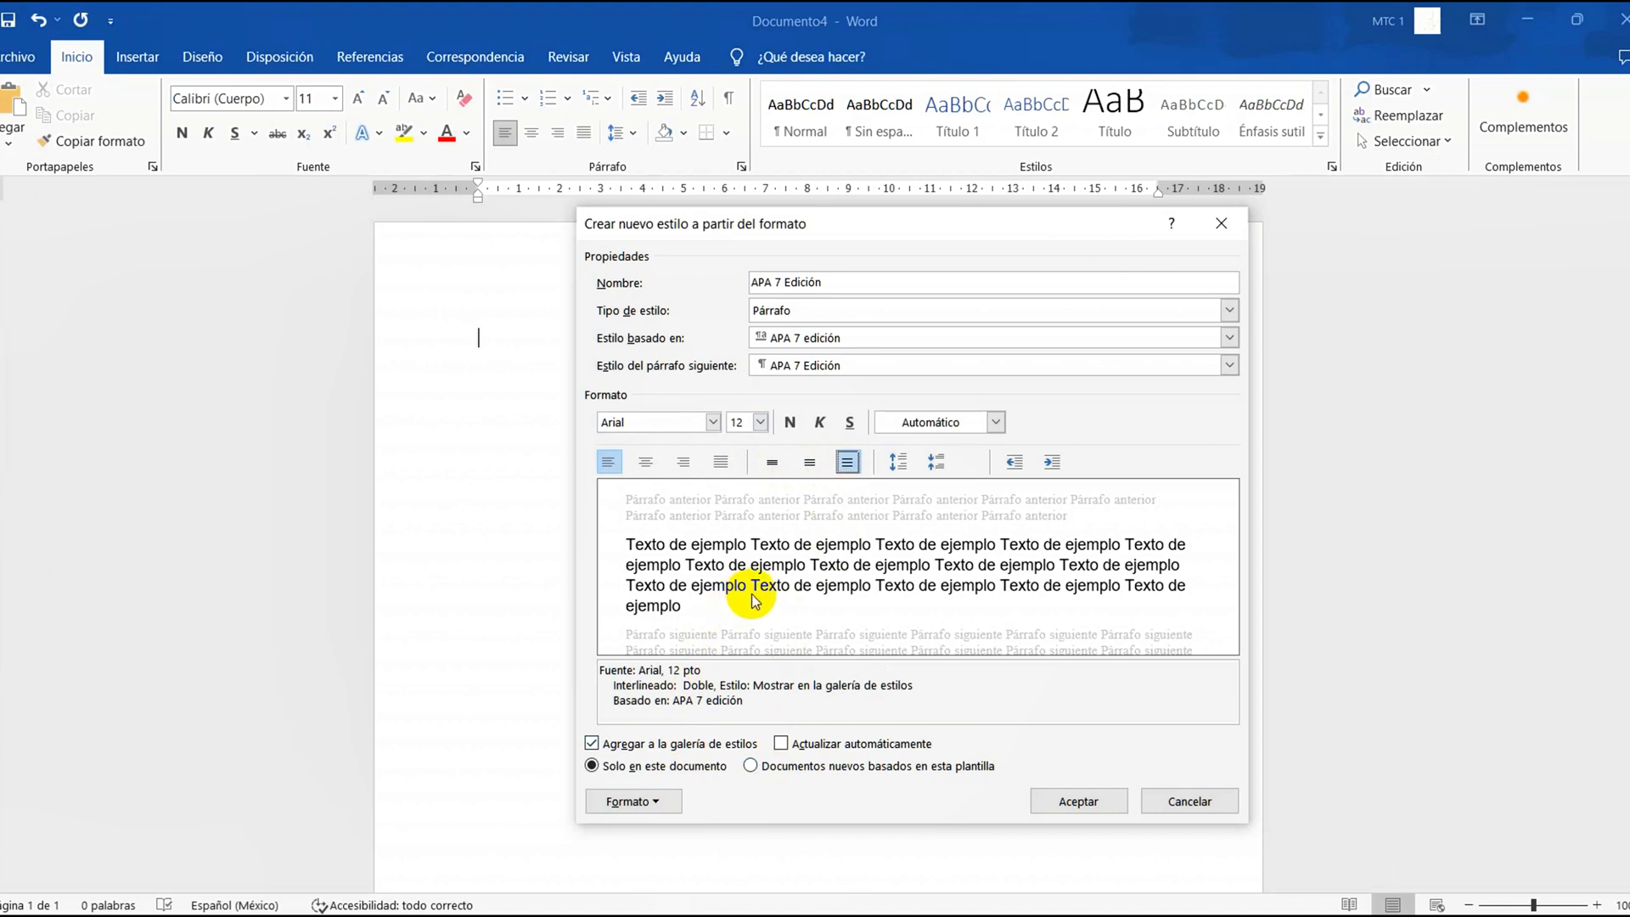
Give the style's paragraphs a special Primera línea indent of 1,25 cm
click(633, 802)
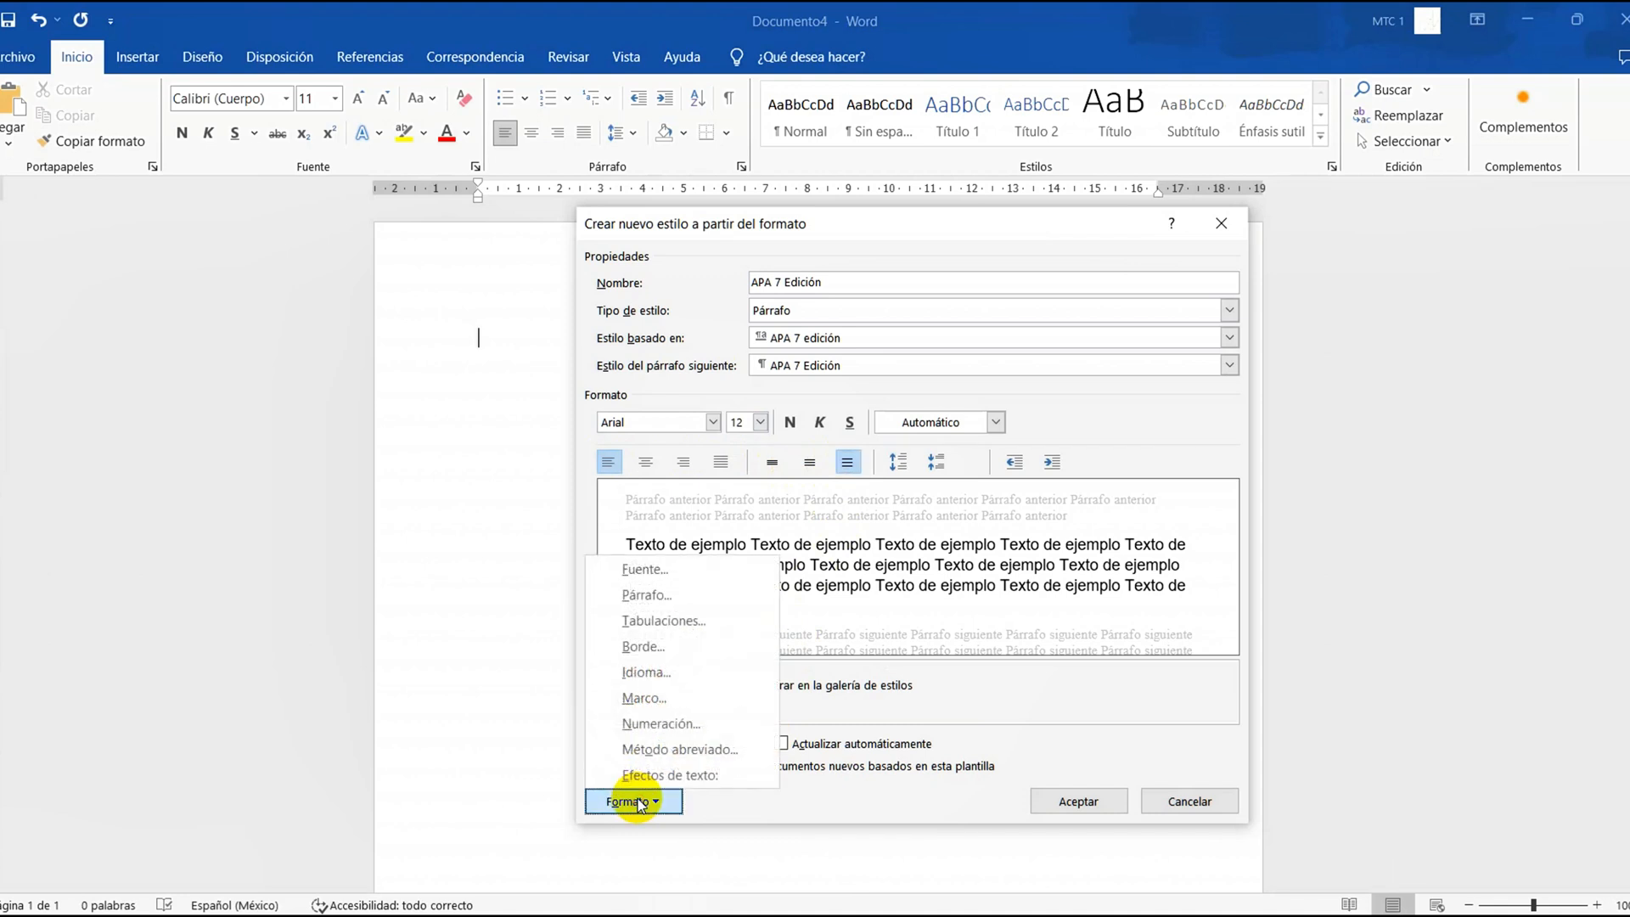
click(658, 595)
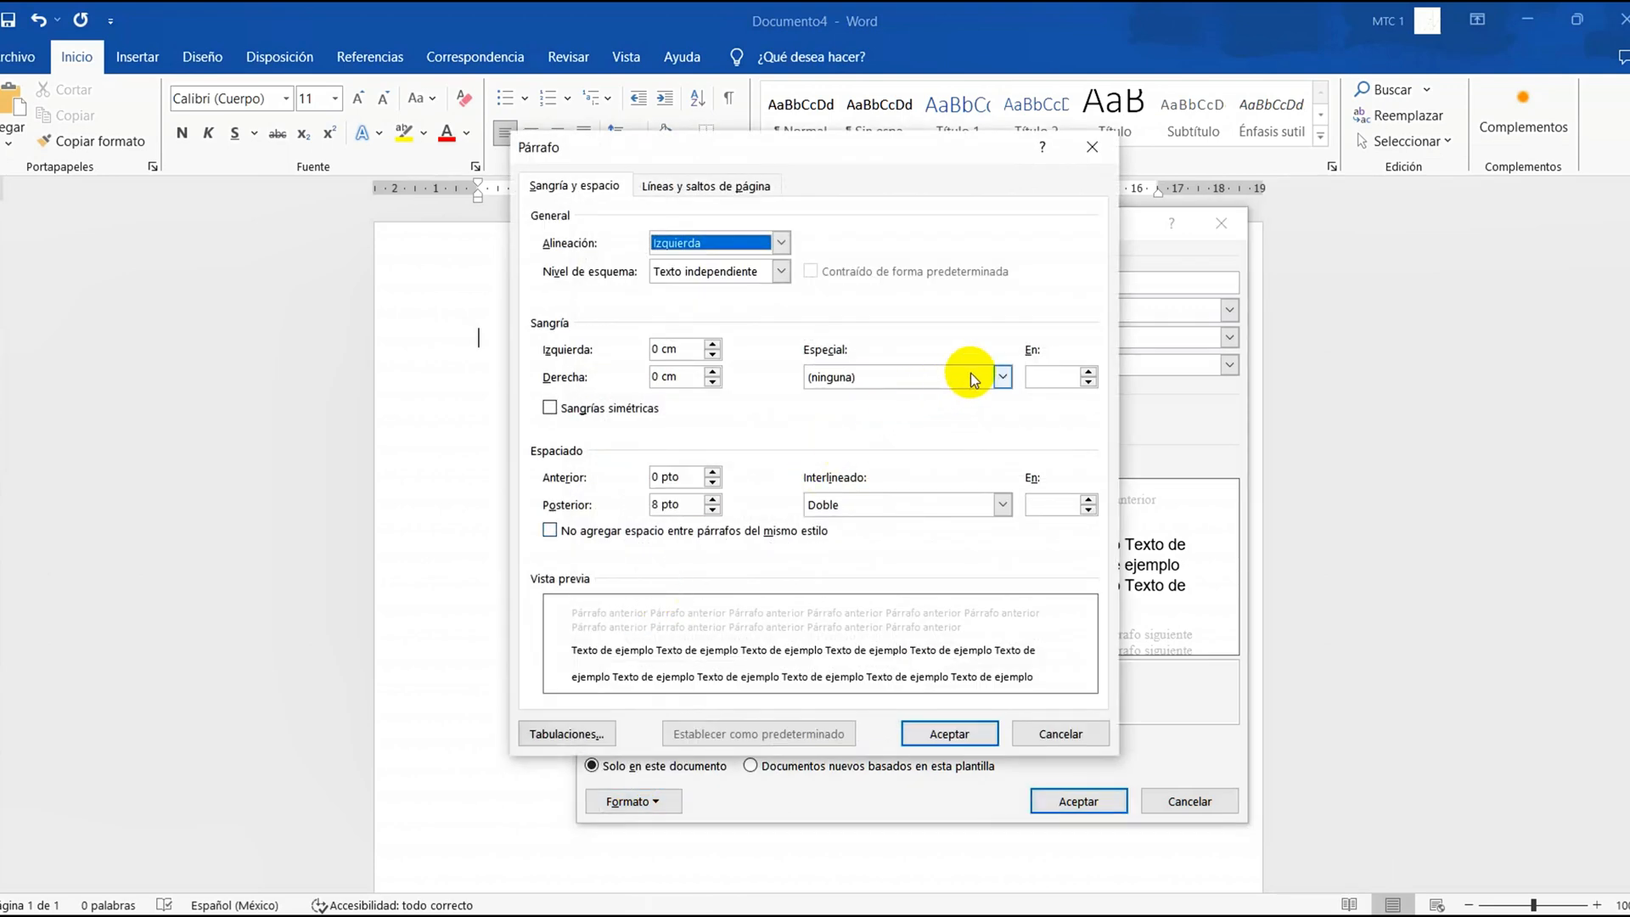
click(999, 377)
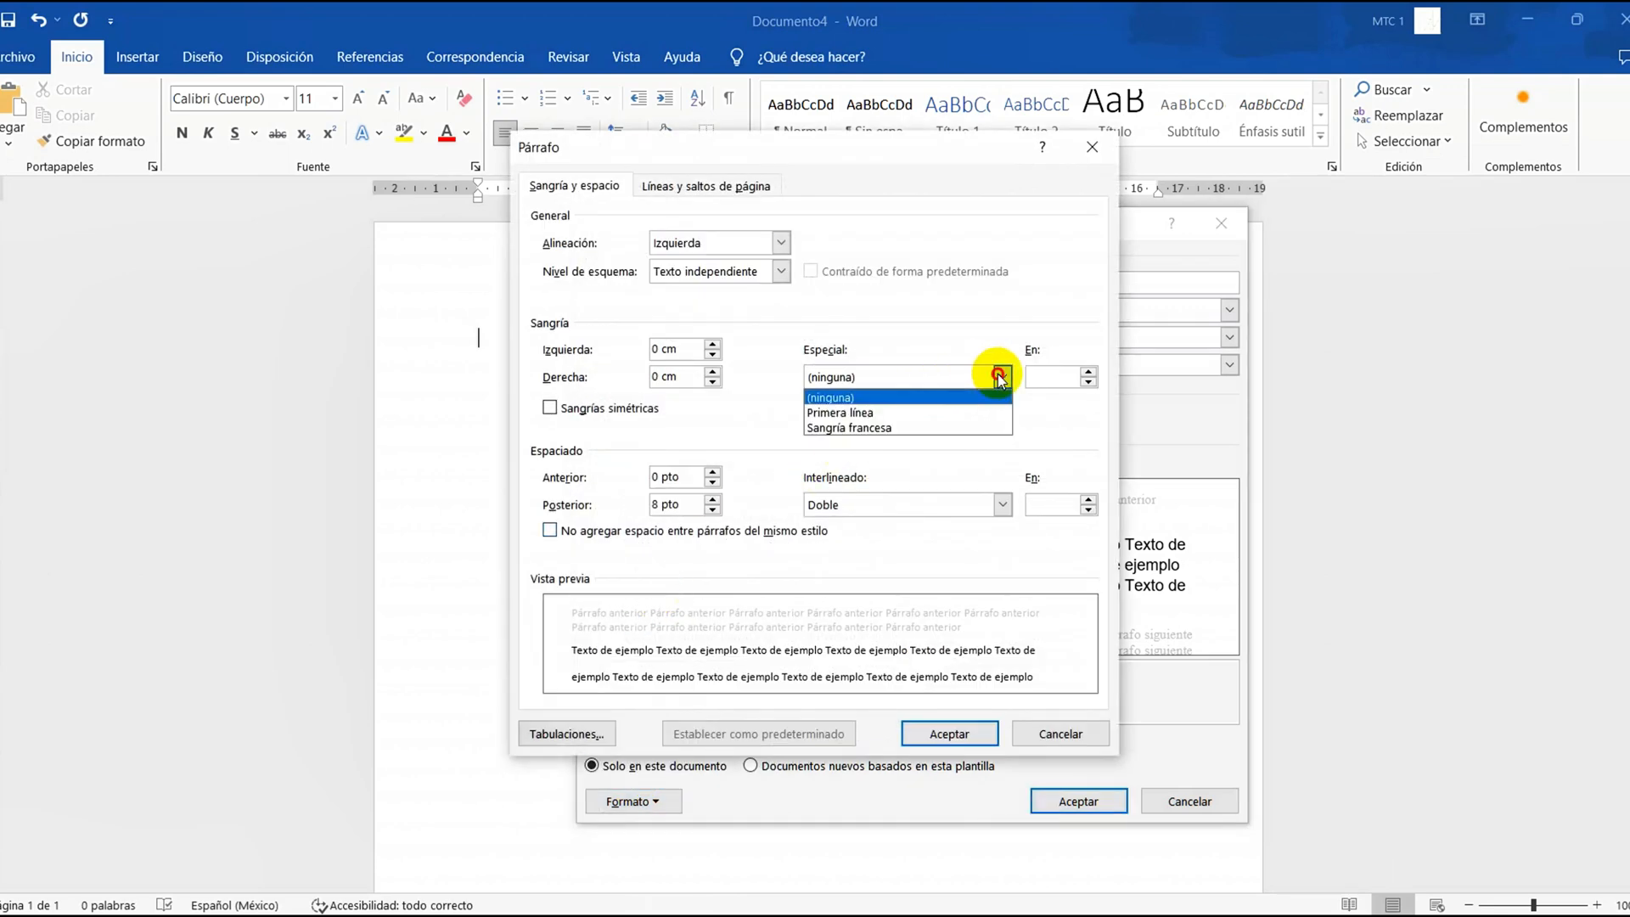
click(883, 413)
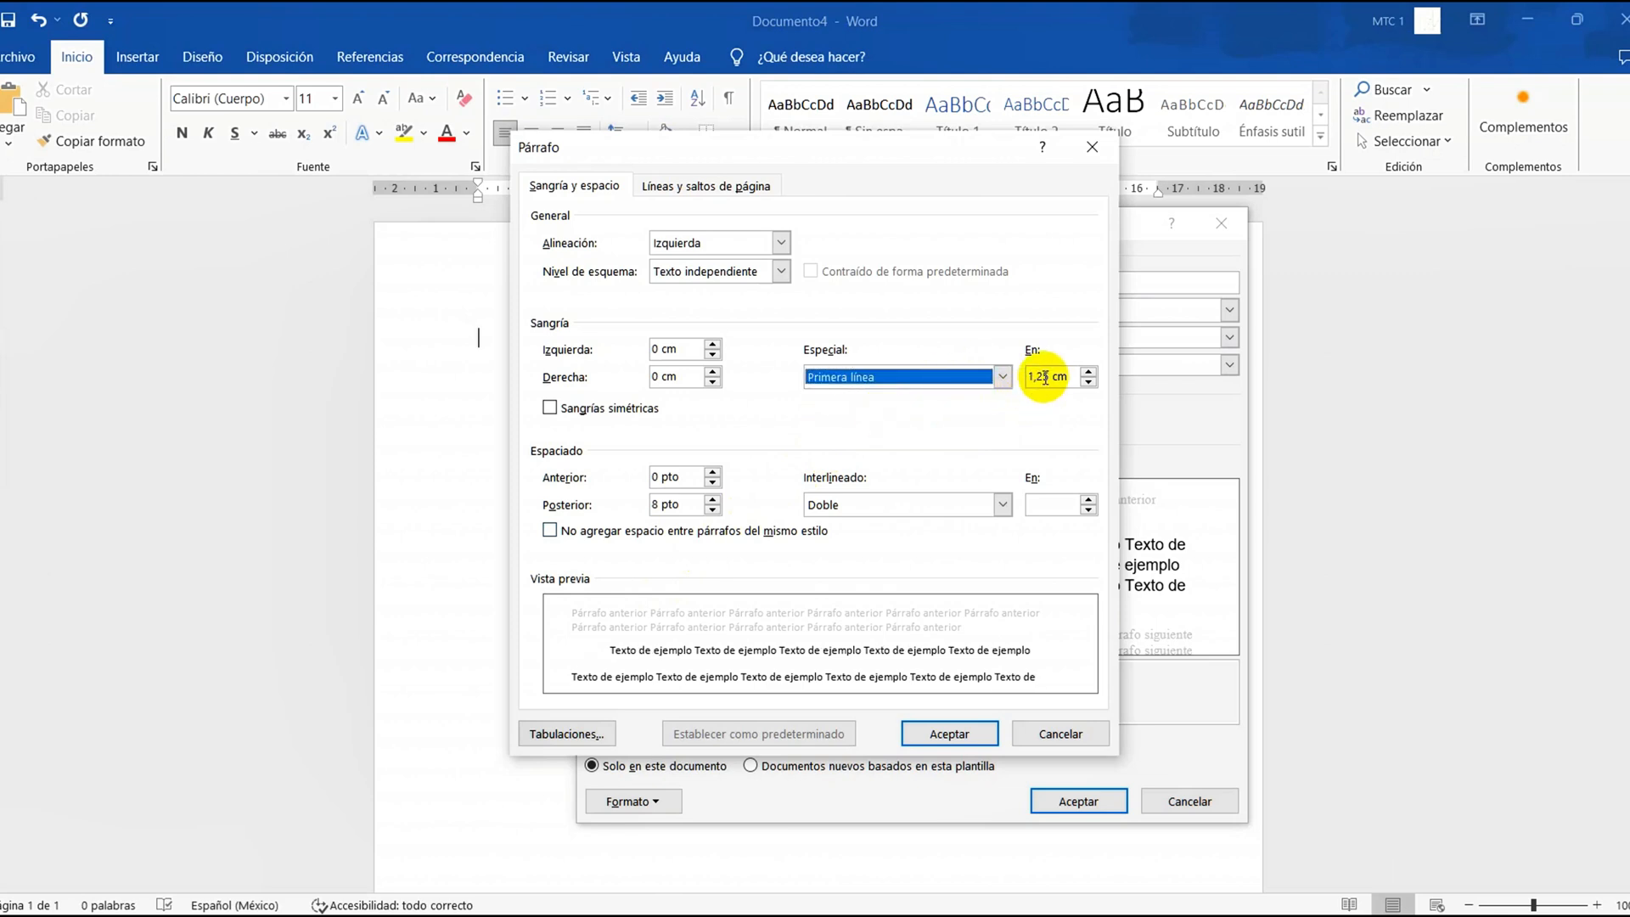
click(1002, 377)
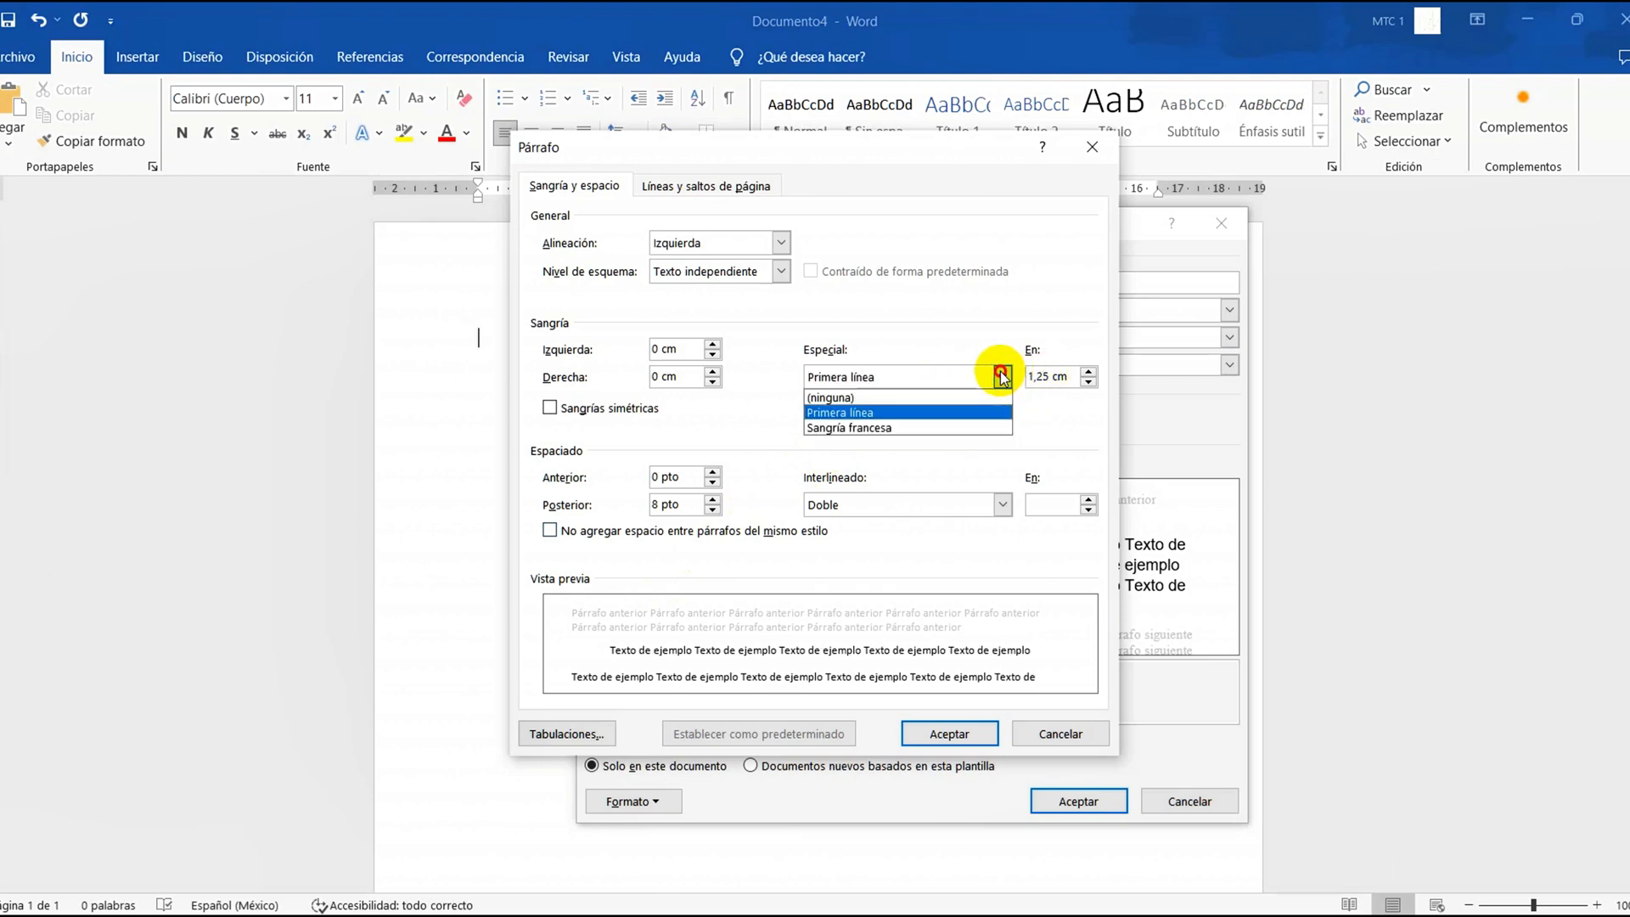
click(883, 413)
triple_click(1043, 378)
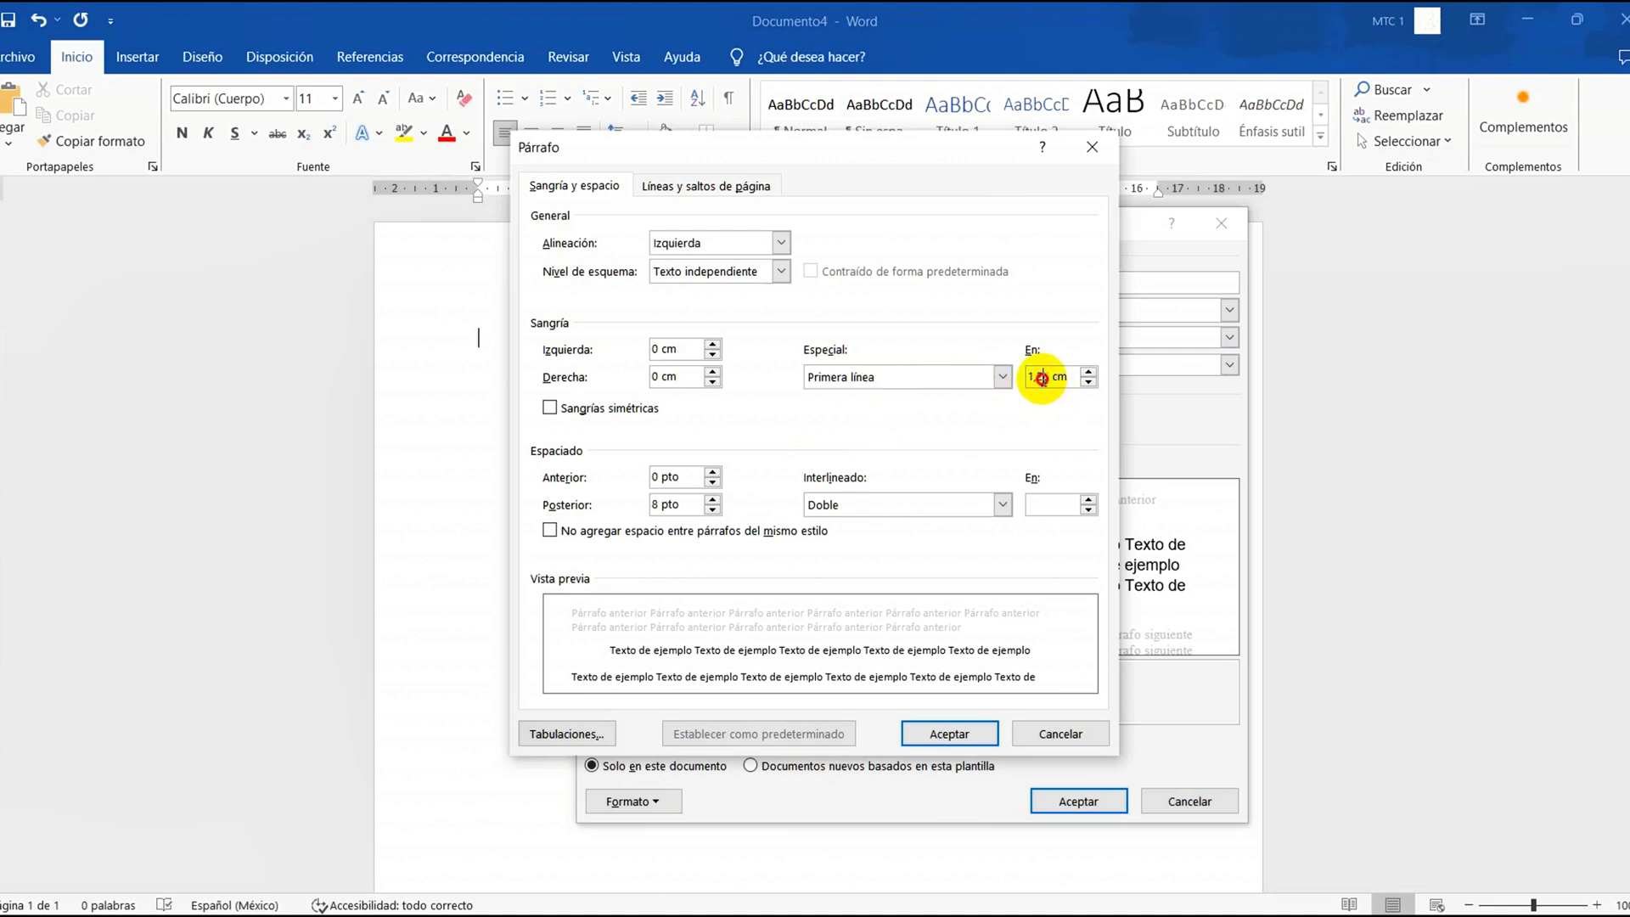
double_click(1043, 379)
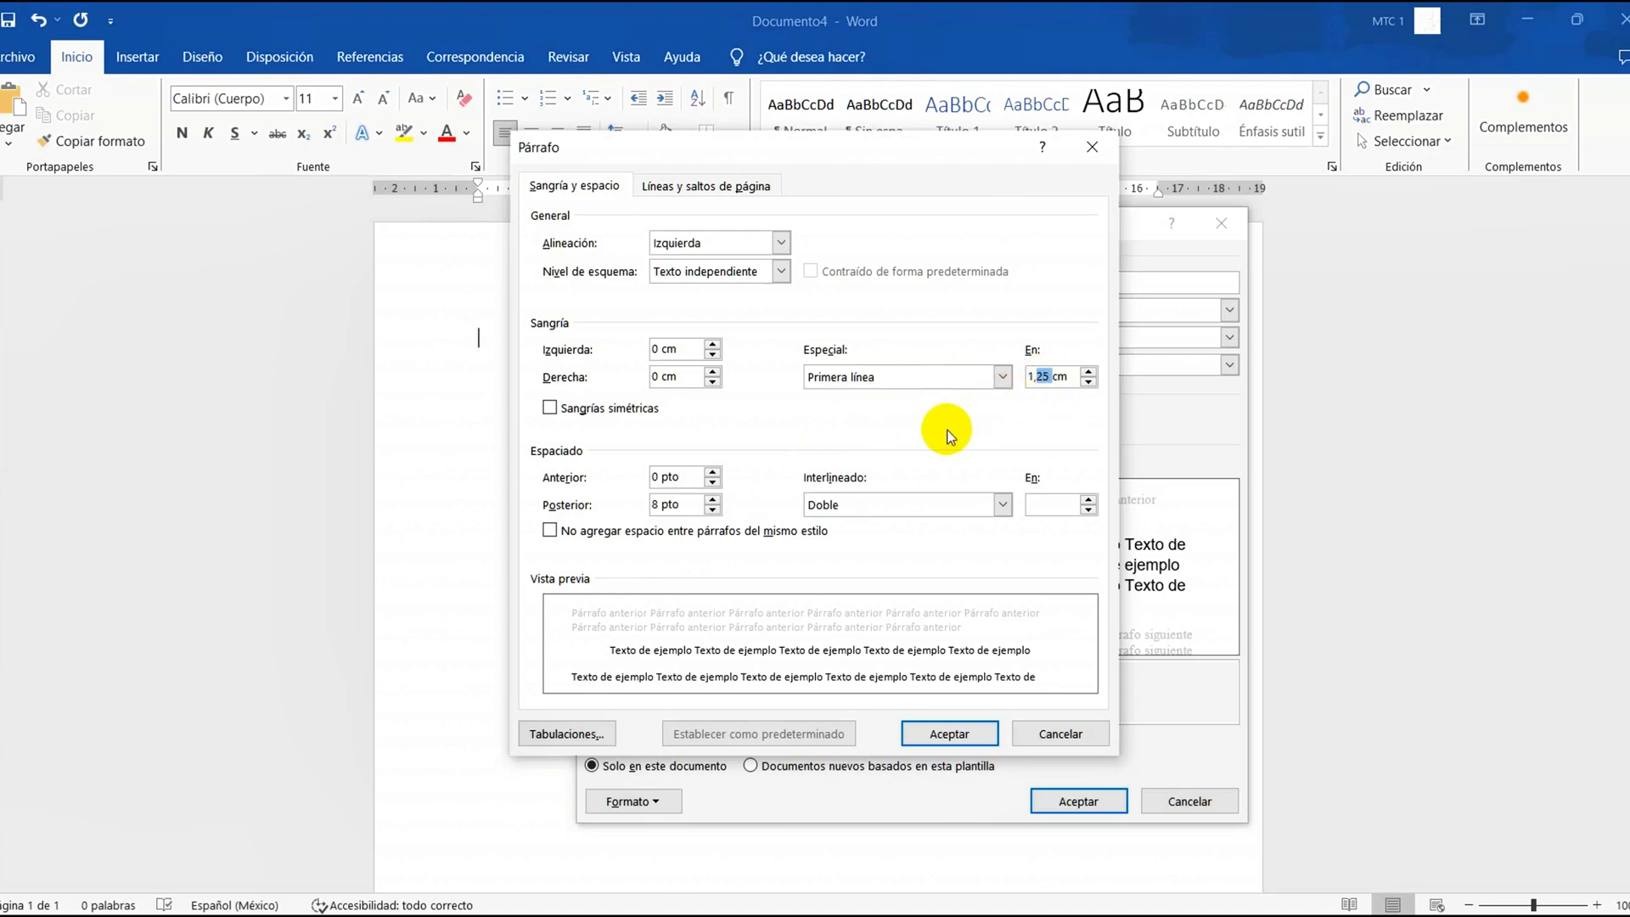
click(883, 439)
triple_click(1046, 377)
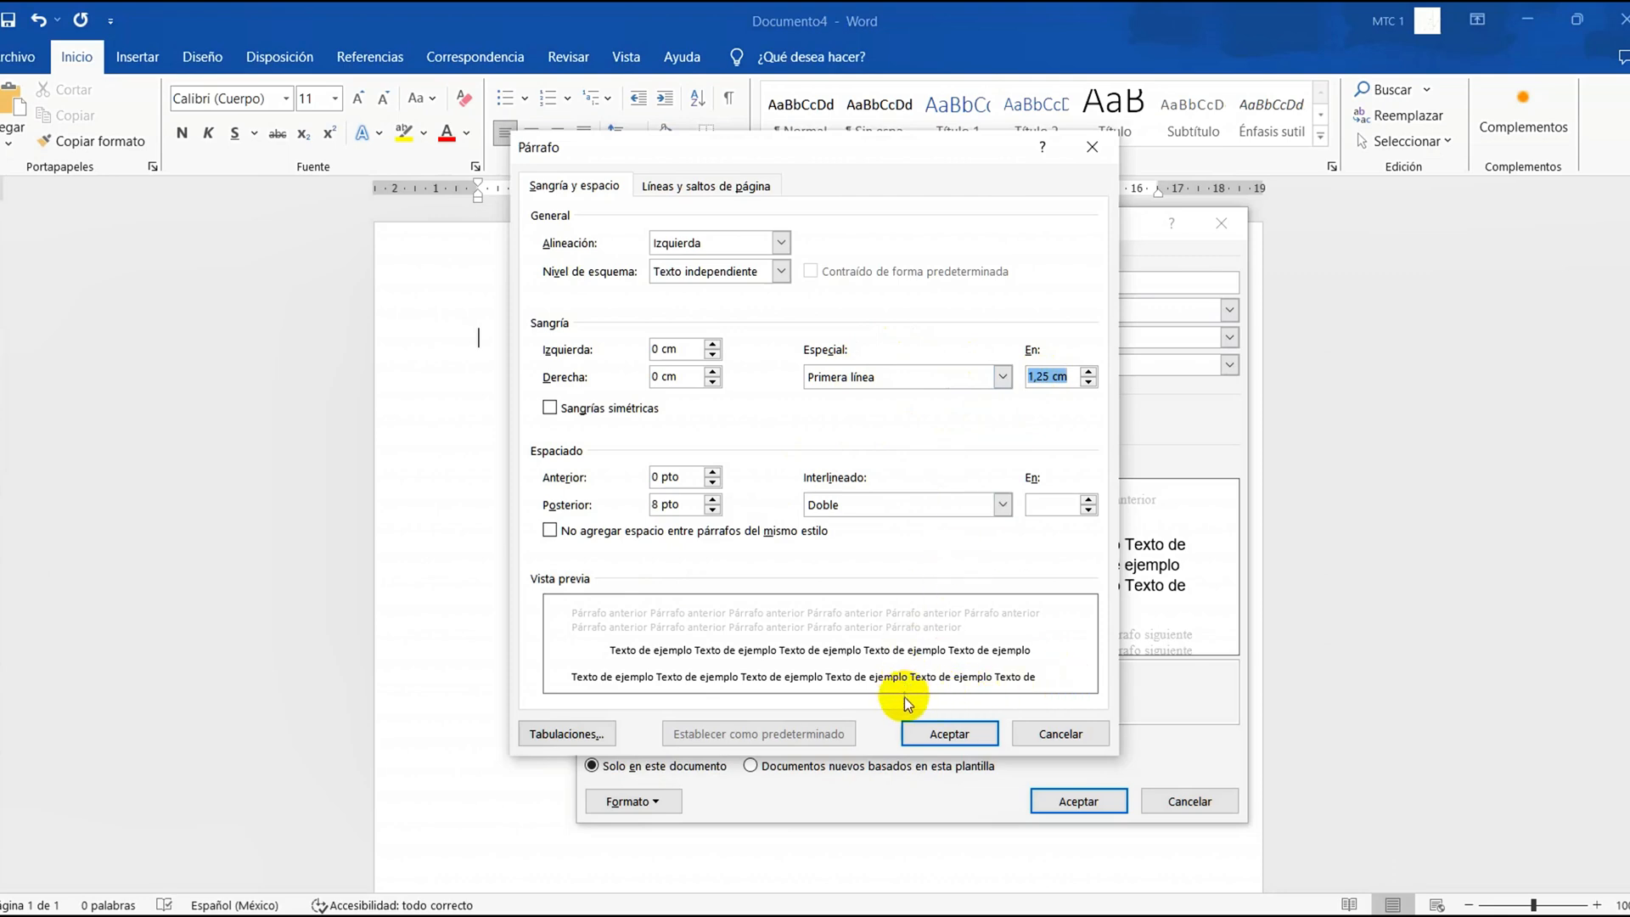
click(934, 735)
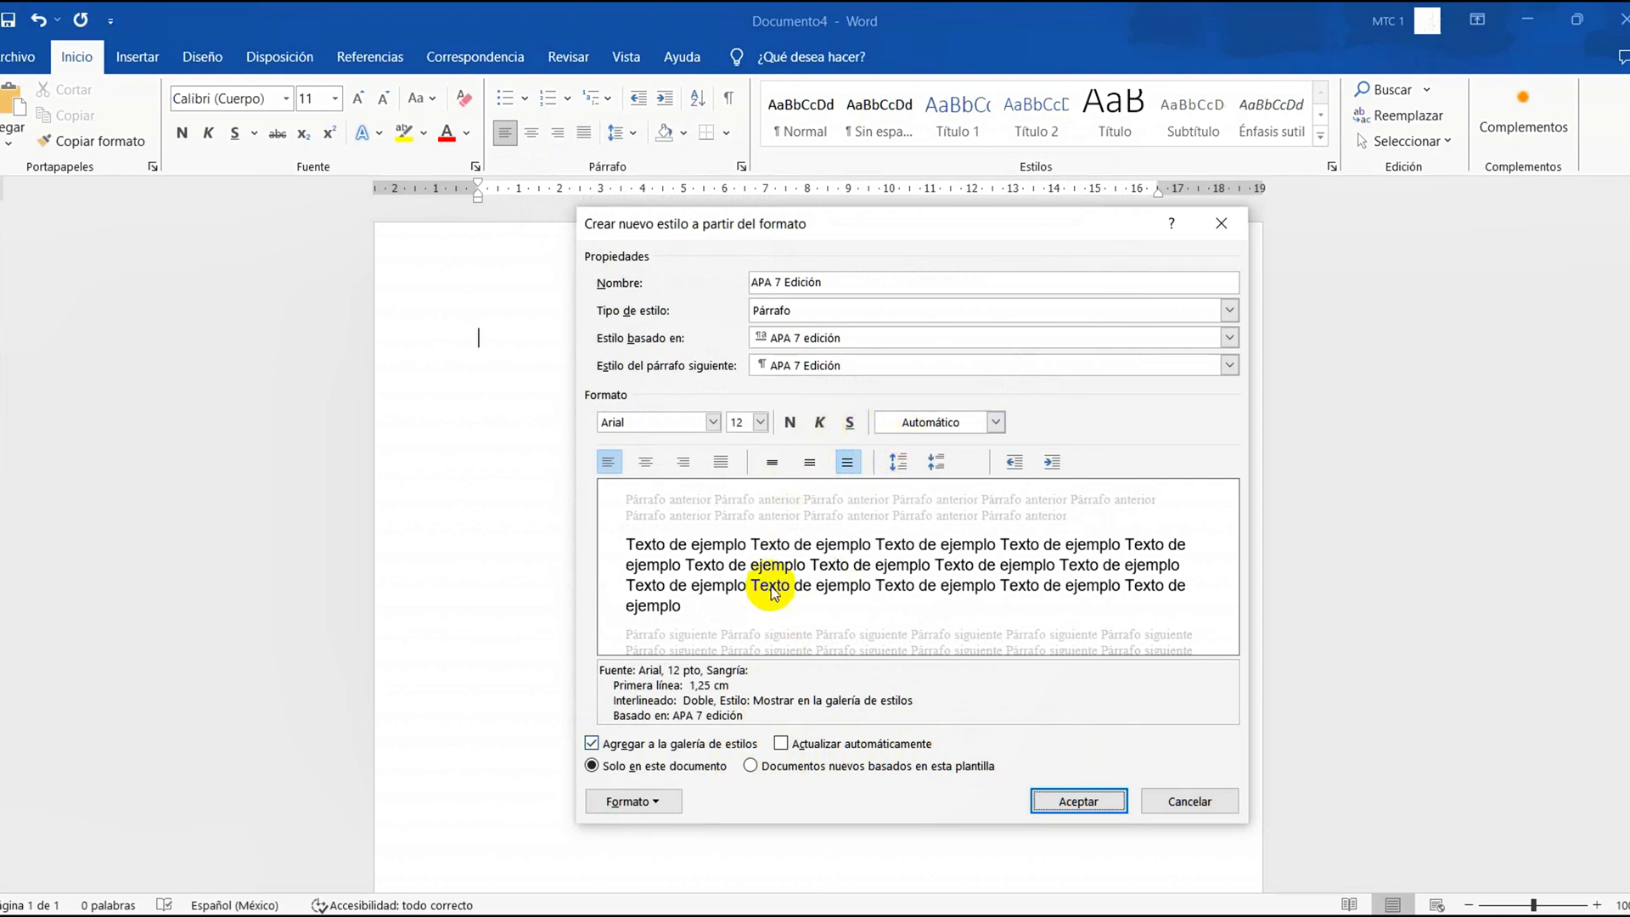
Recheck the style's paragraph settings and save the style for new documents based on this template
click(664, 800)
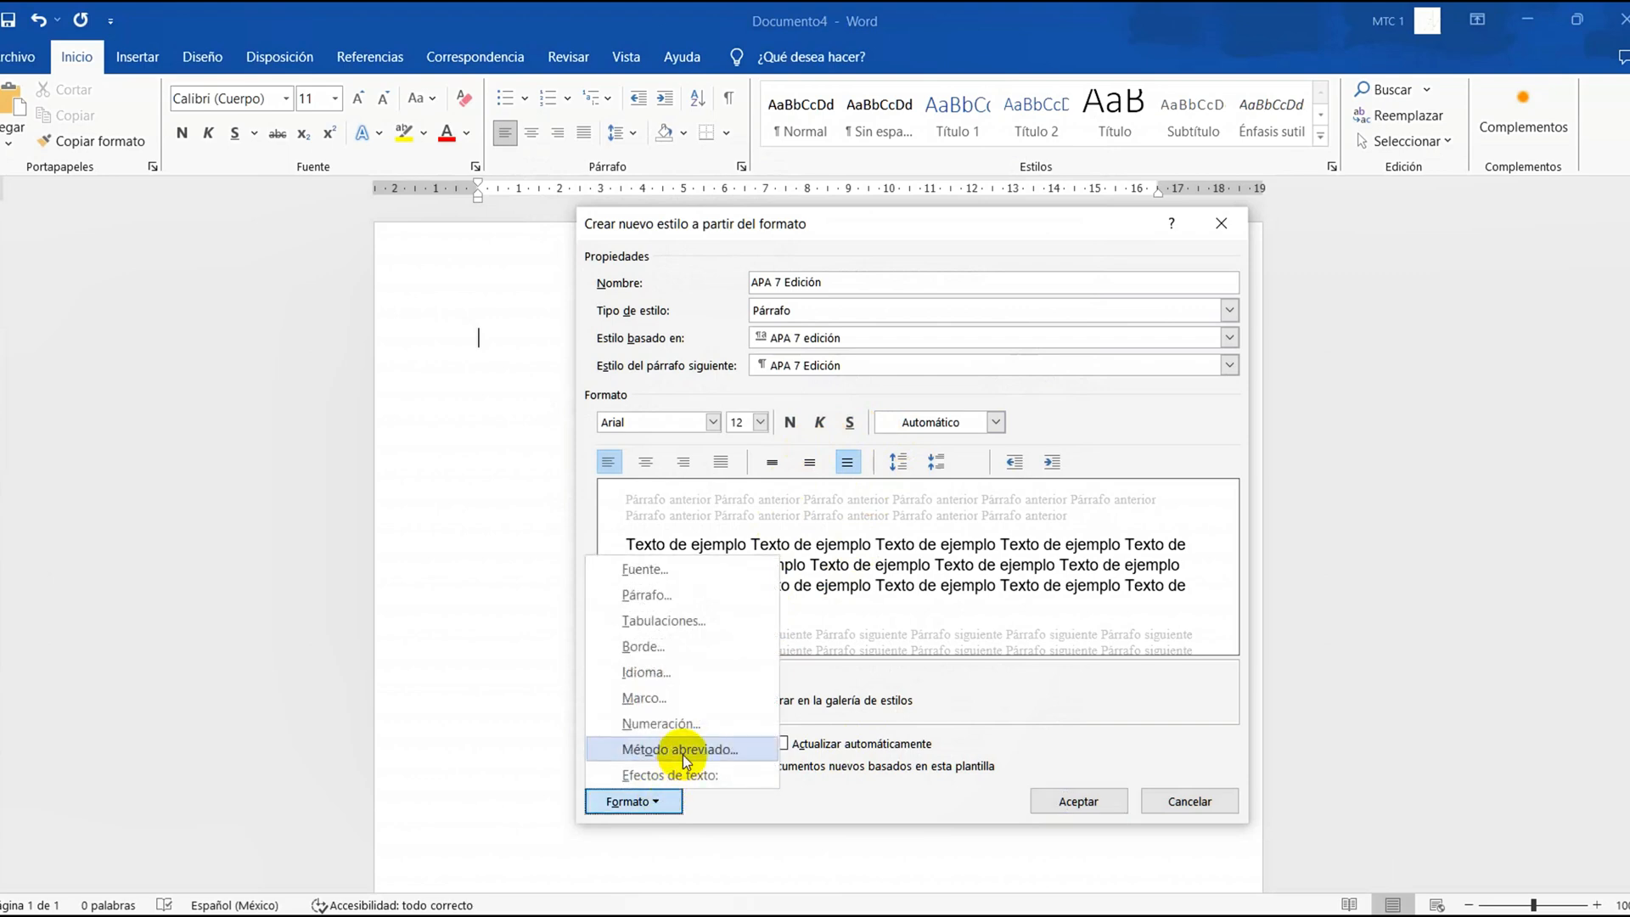
click(674, 598)
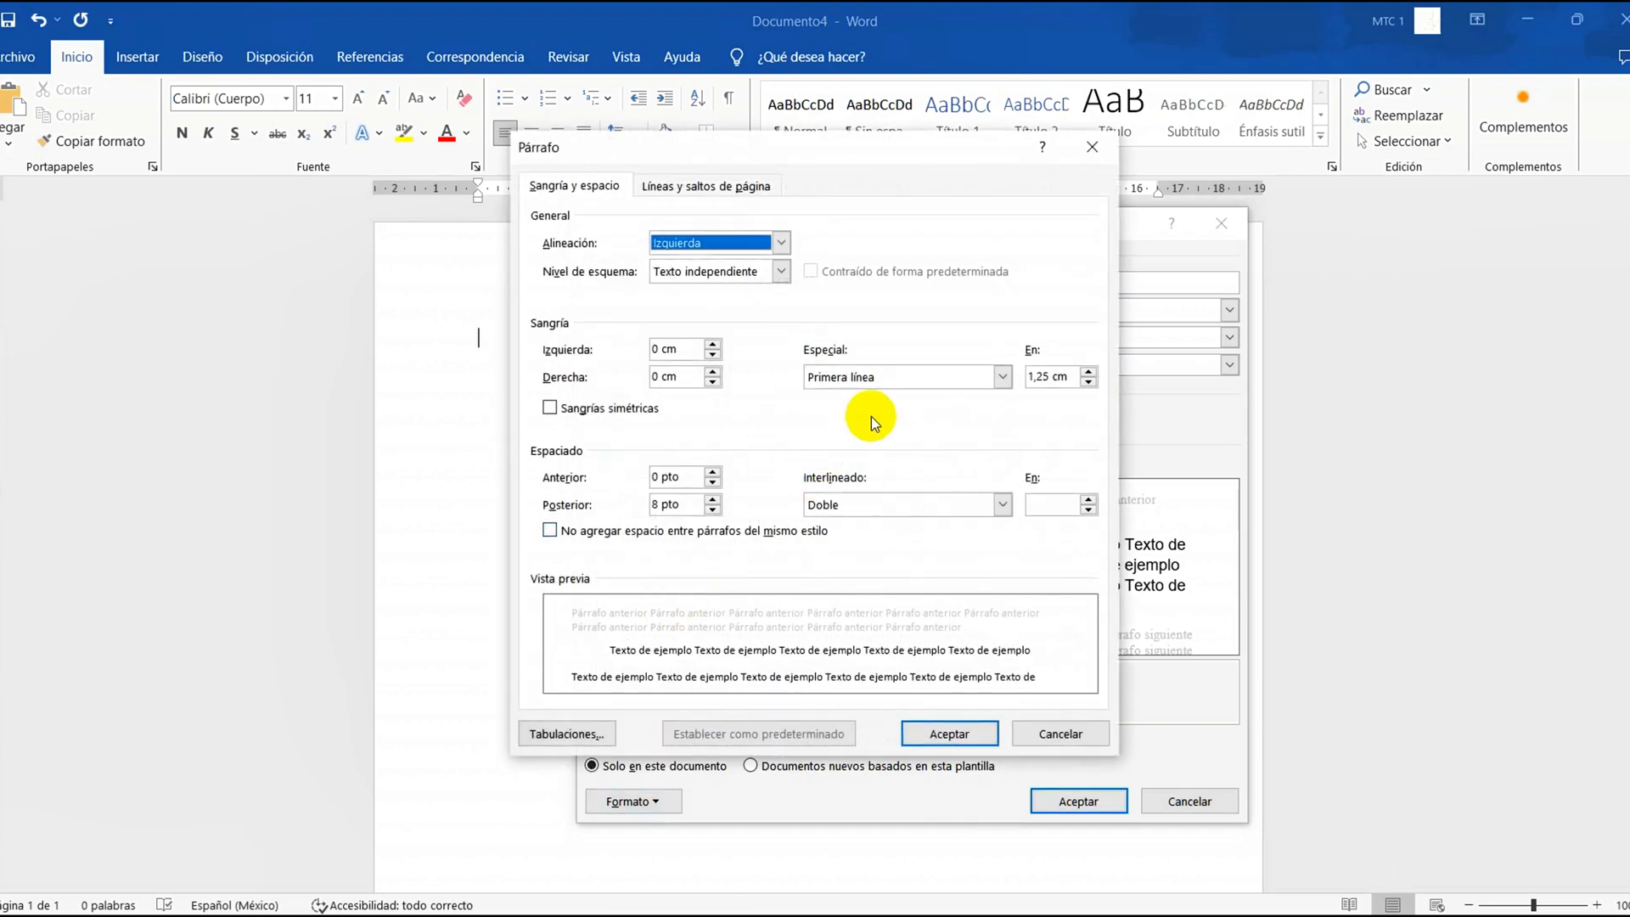
click(948, 735)
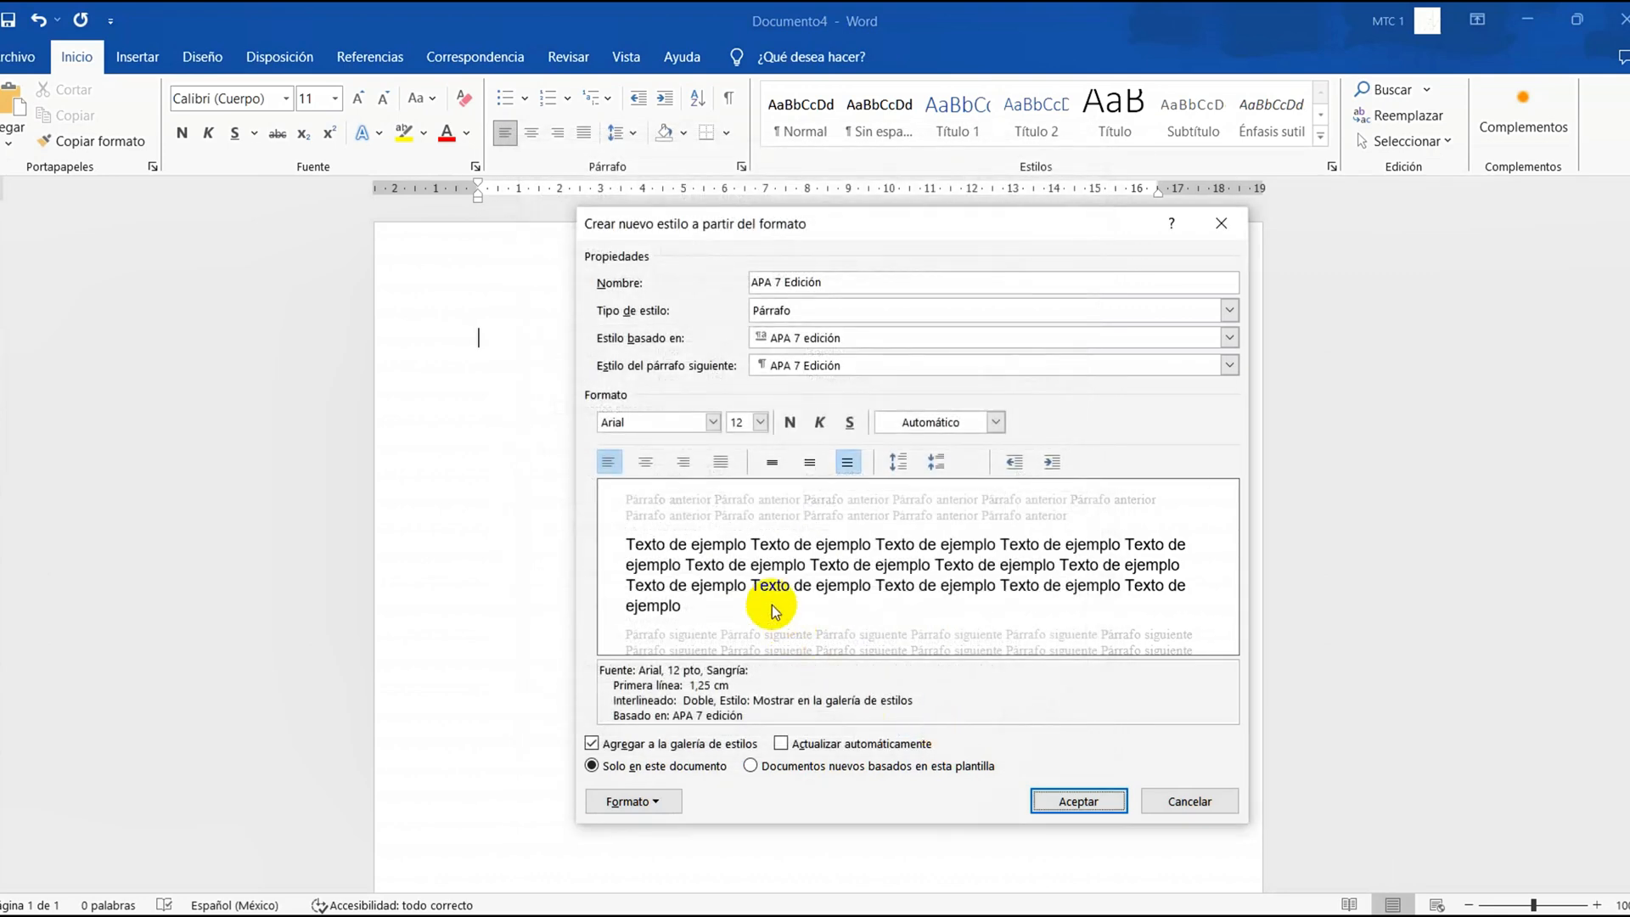
click(750, 766)
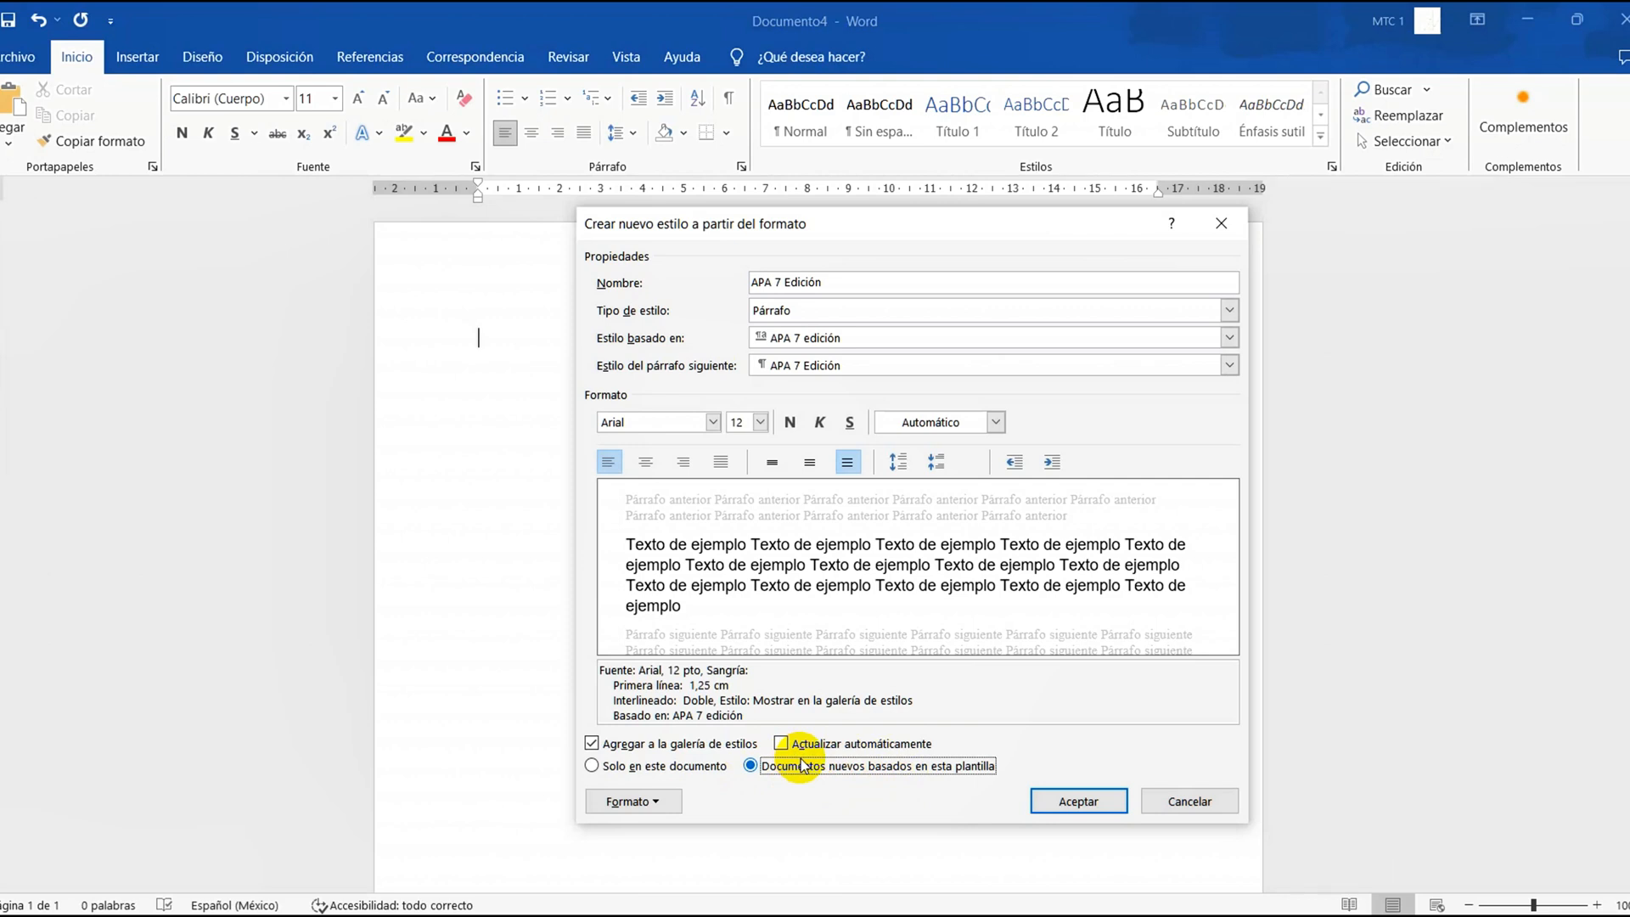
click(1091, 807)
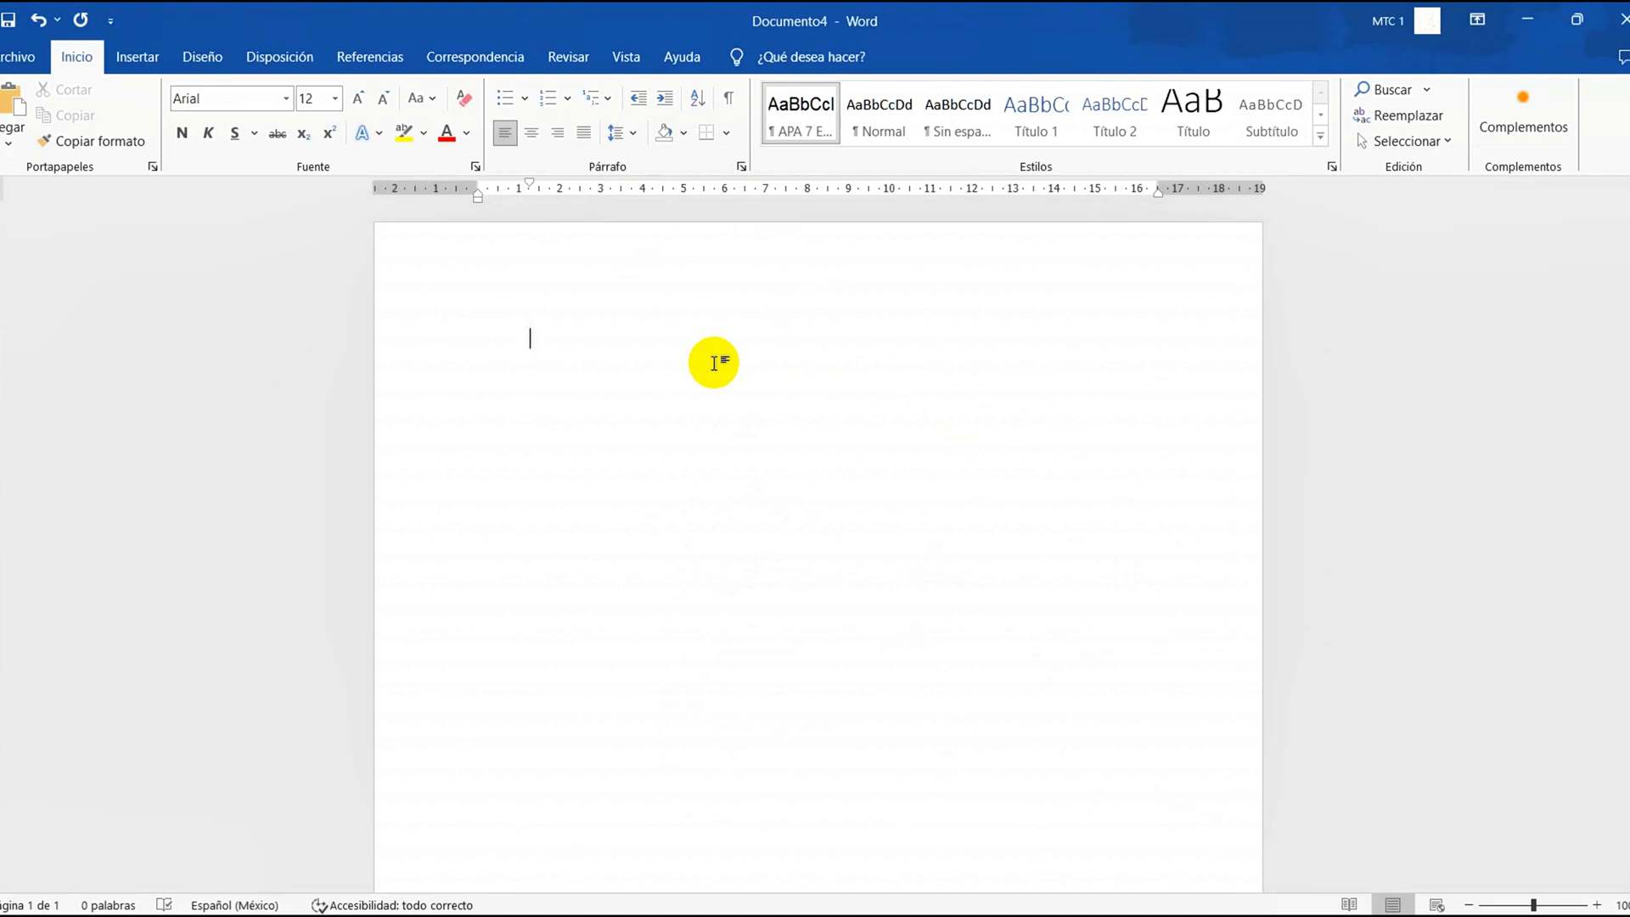
Enter a line of filler text on the blank page and set its font to Calibri
text(fsd ds sdf ds fsd)
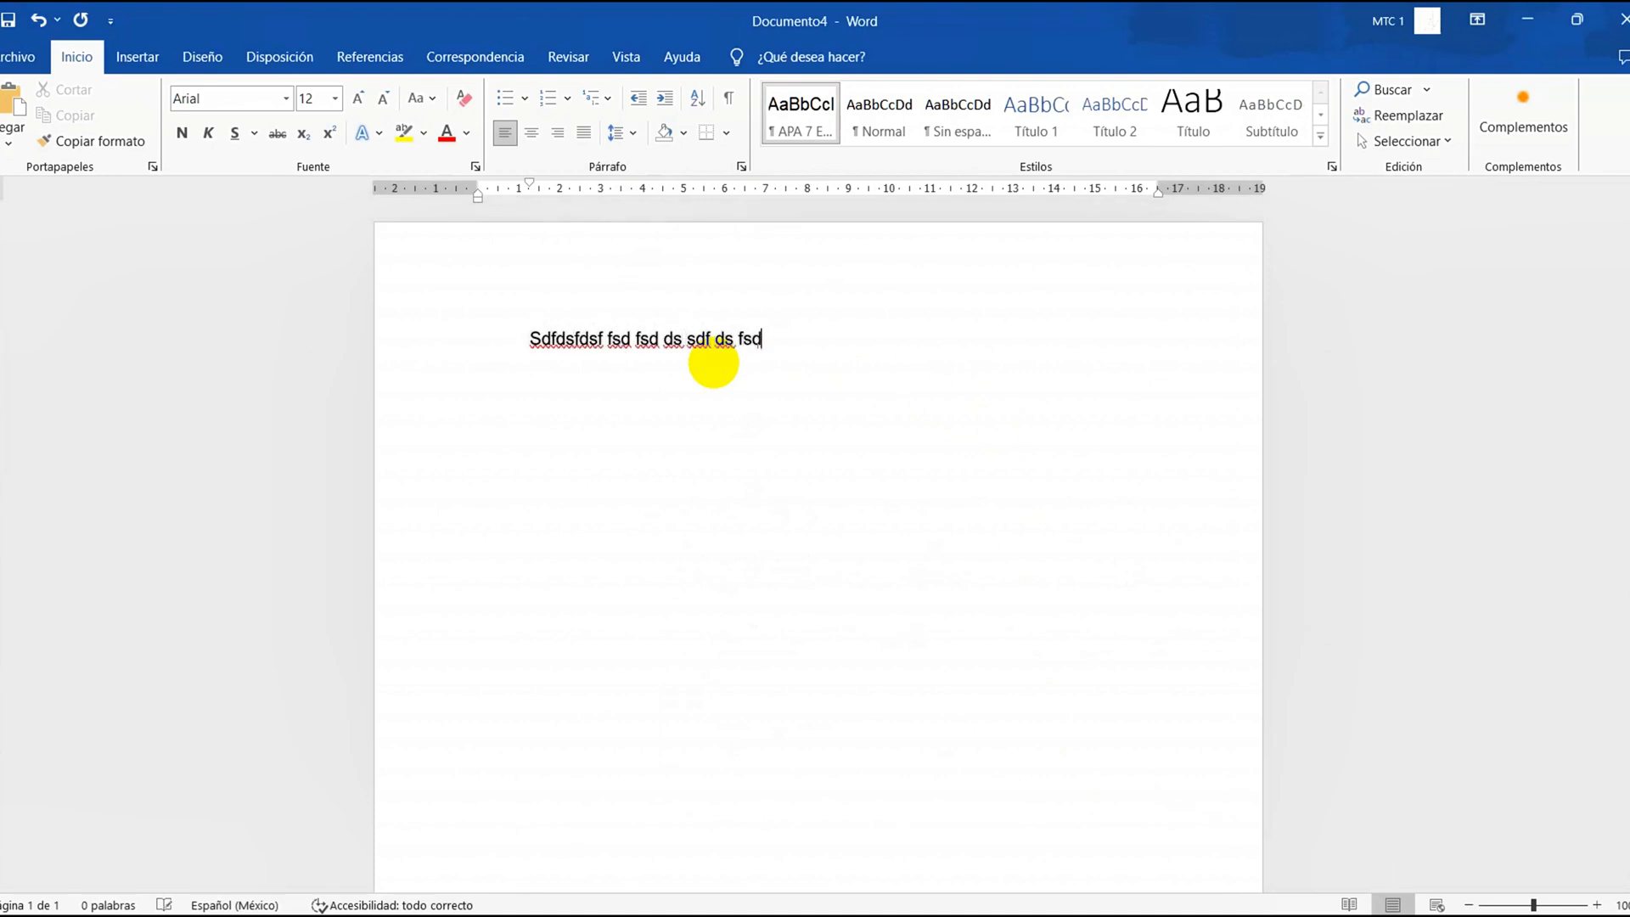
text(f dsfsd ffsdf ds fd fds sd fds sdf ds fsd fsd f)
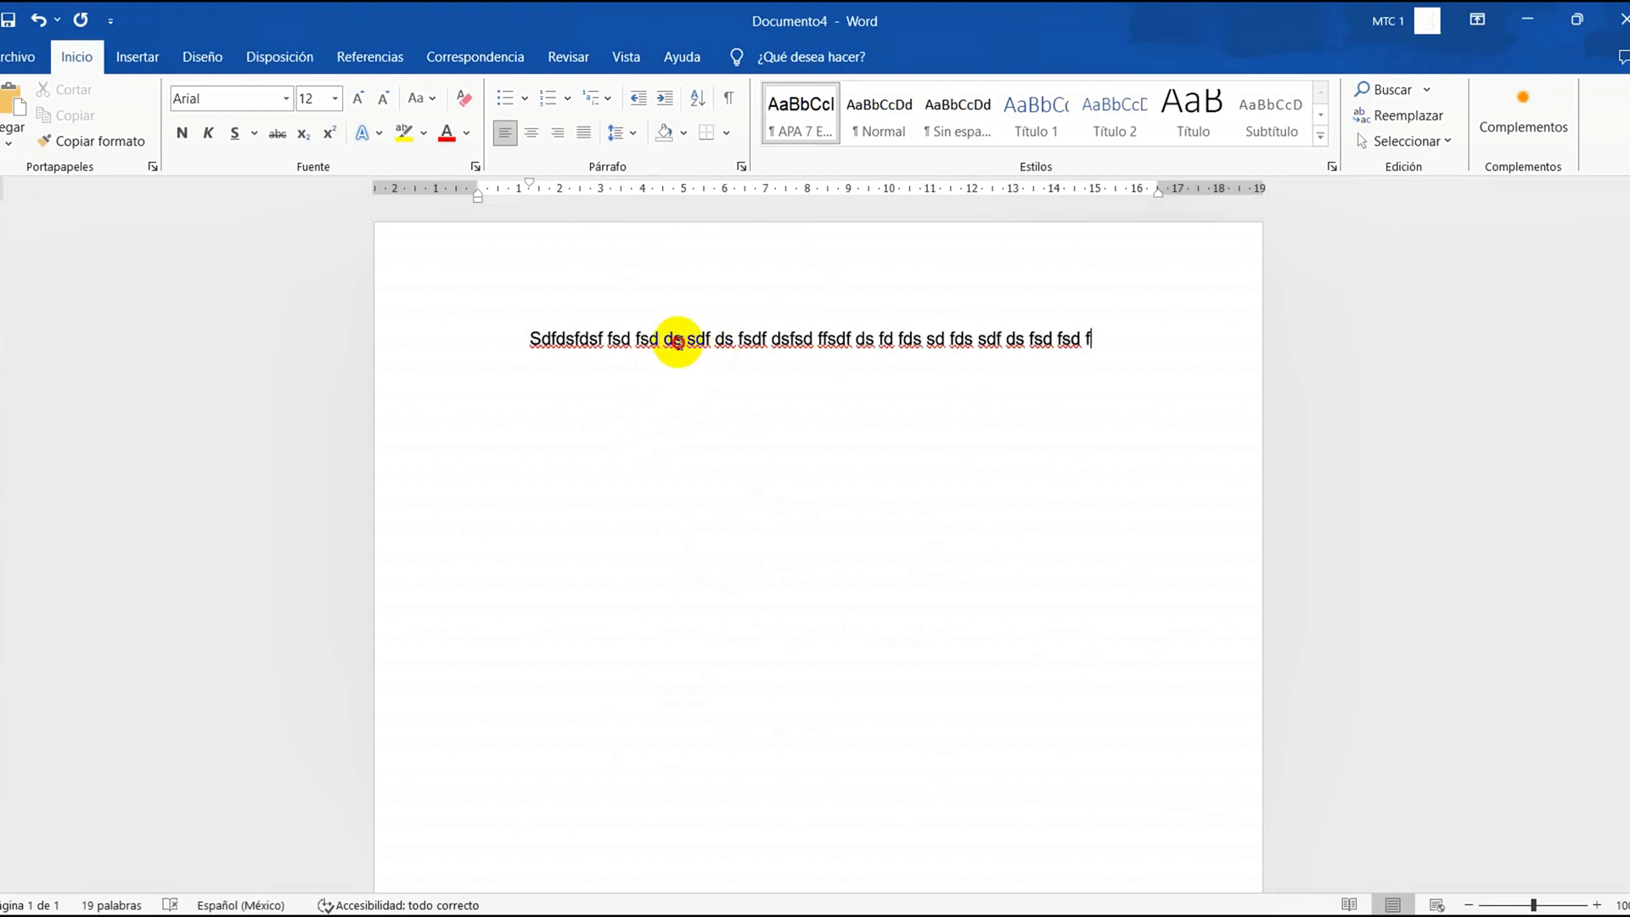
triple_click(679, 343)
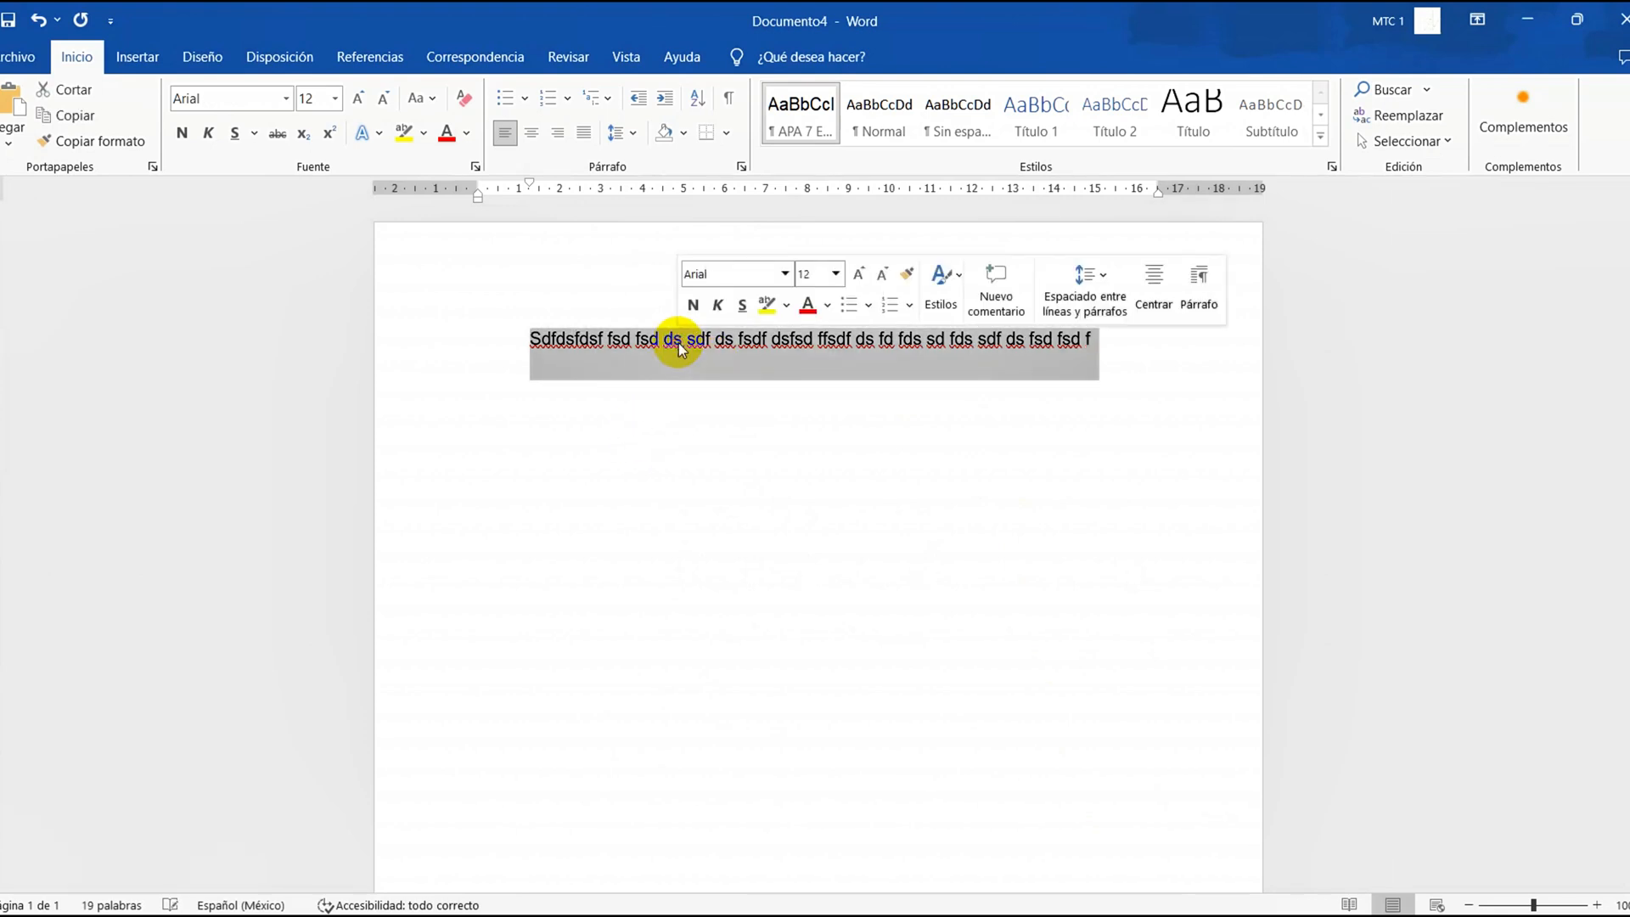
click(287, 100)
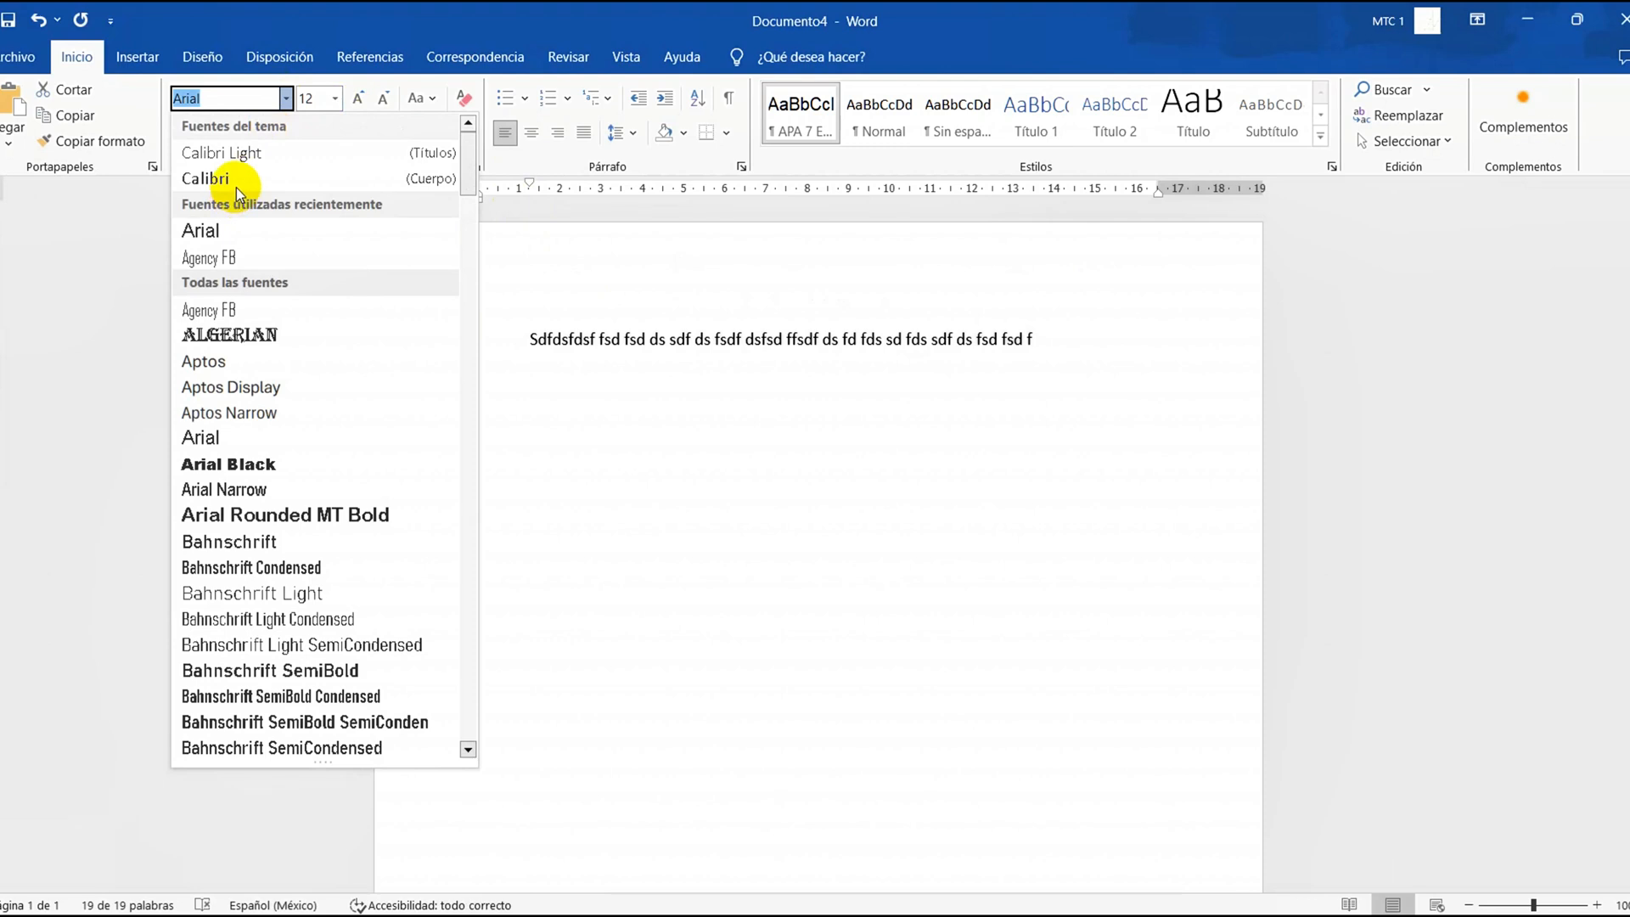
click(236, 183)
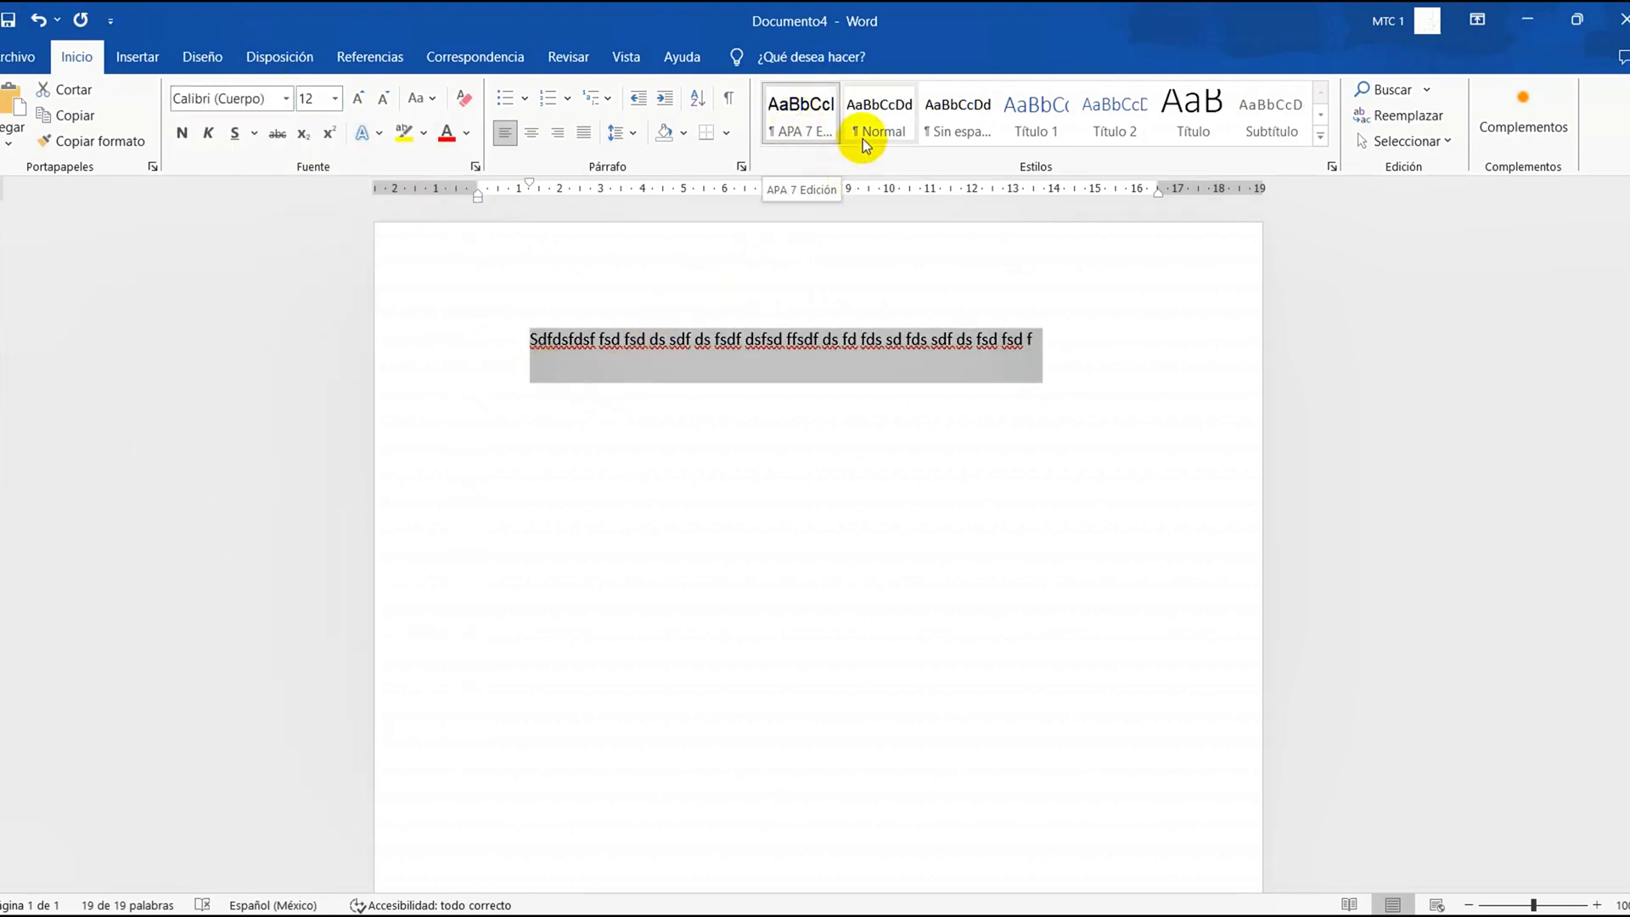
Reapply the APA 7 Edición style to the filler line and add more filler characters near its end
click(806, 130)
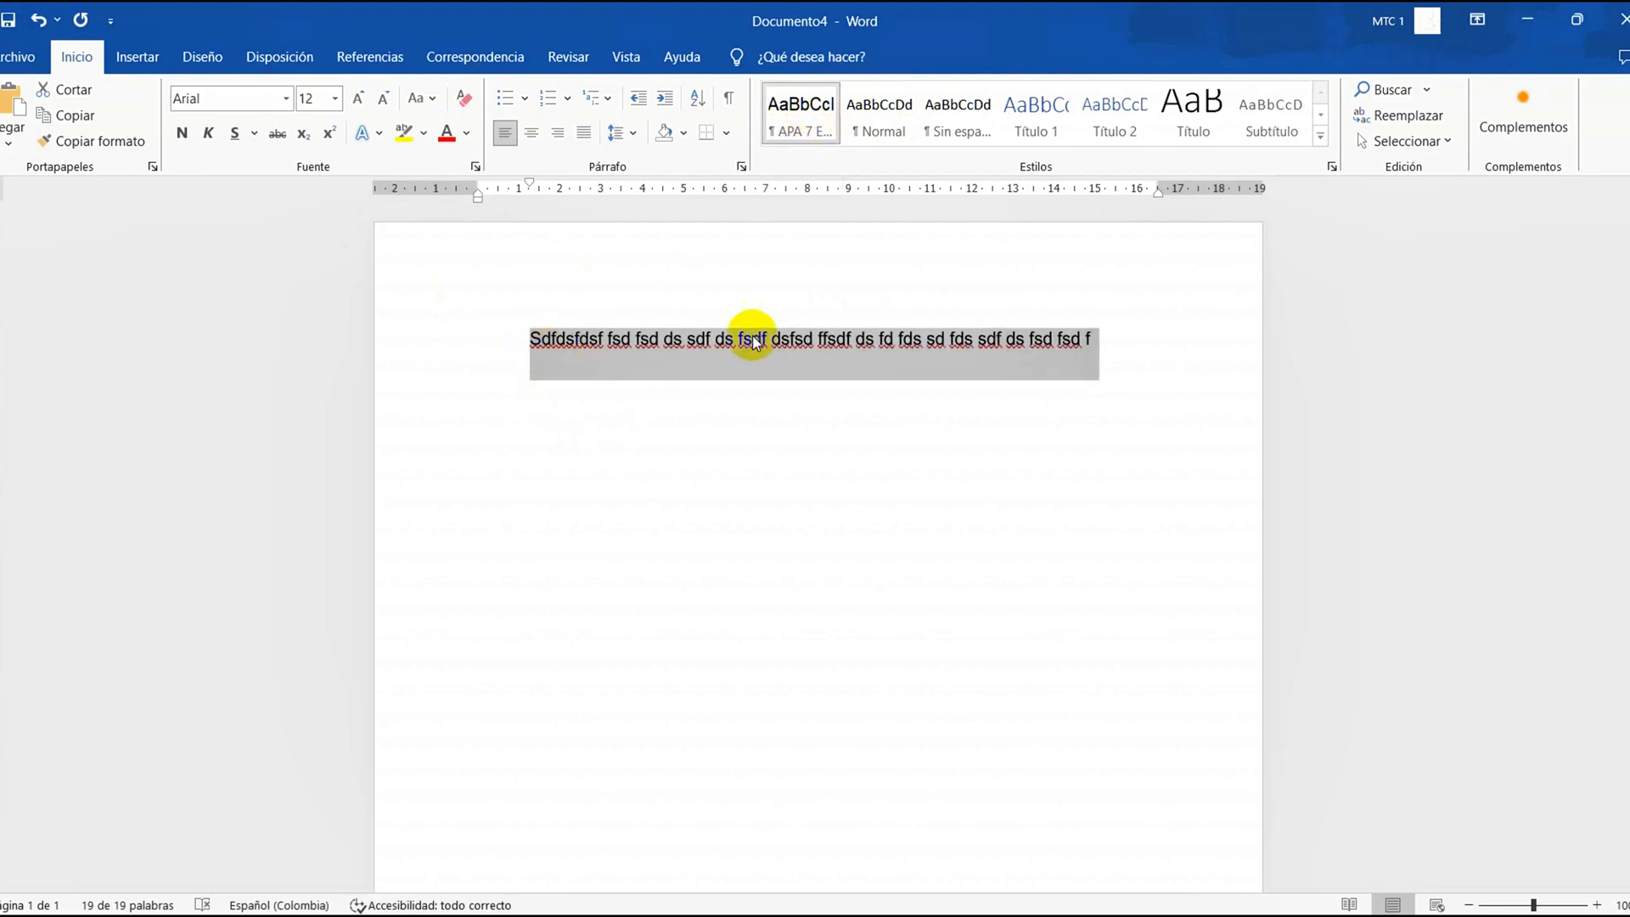
click(976, 336)
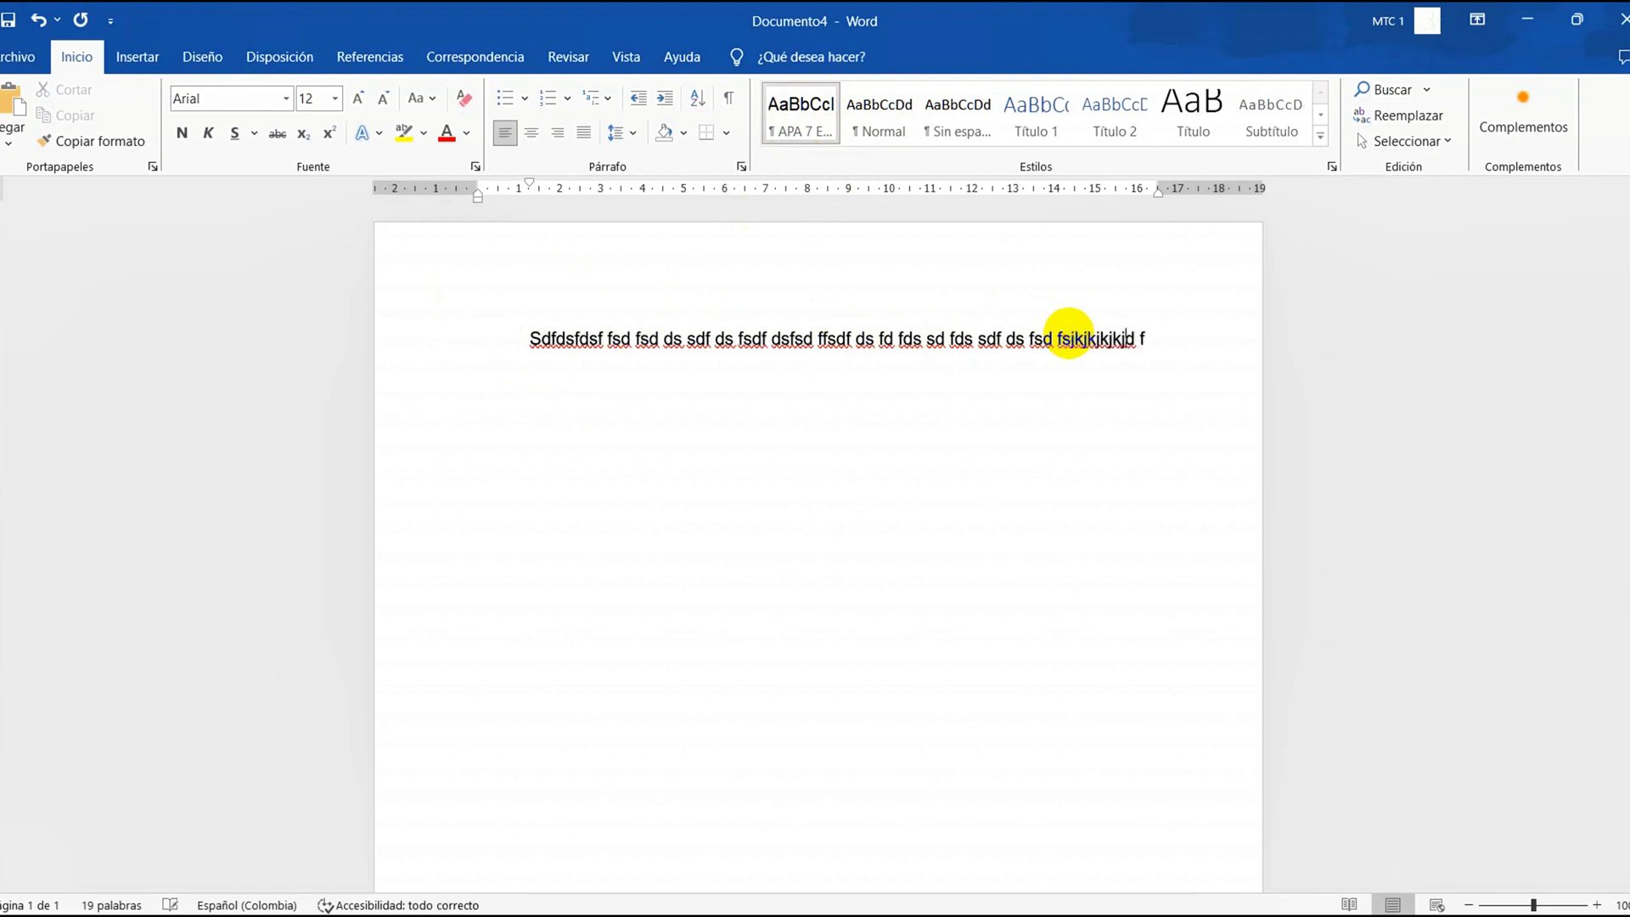
text(jkkjkjkkjk)
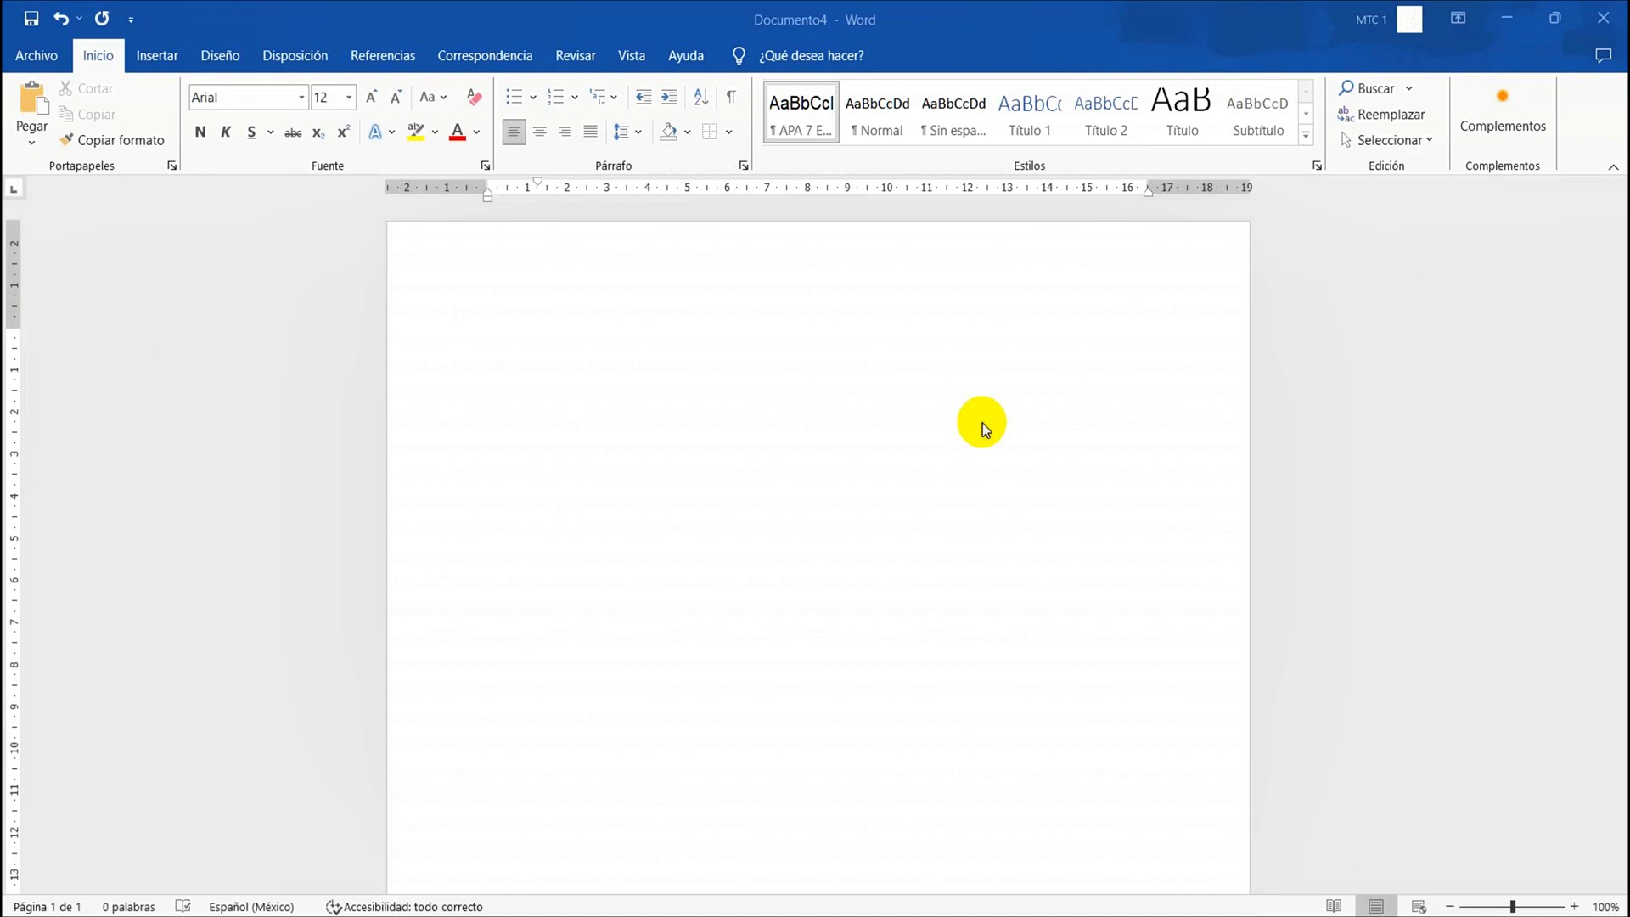
Copy the whole cover page text from Documento2 and paste it into the blank Documento4
mouse_move(542, 913)
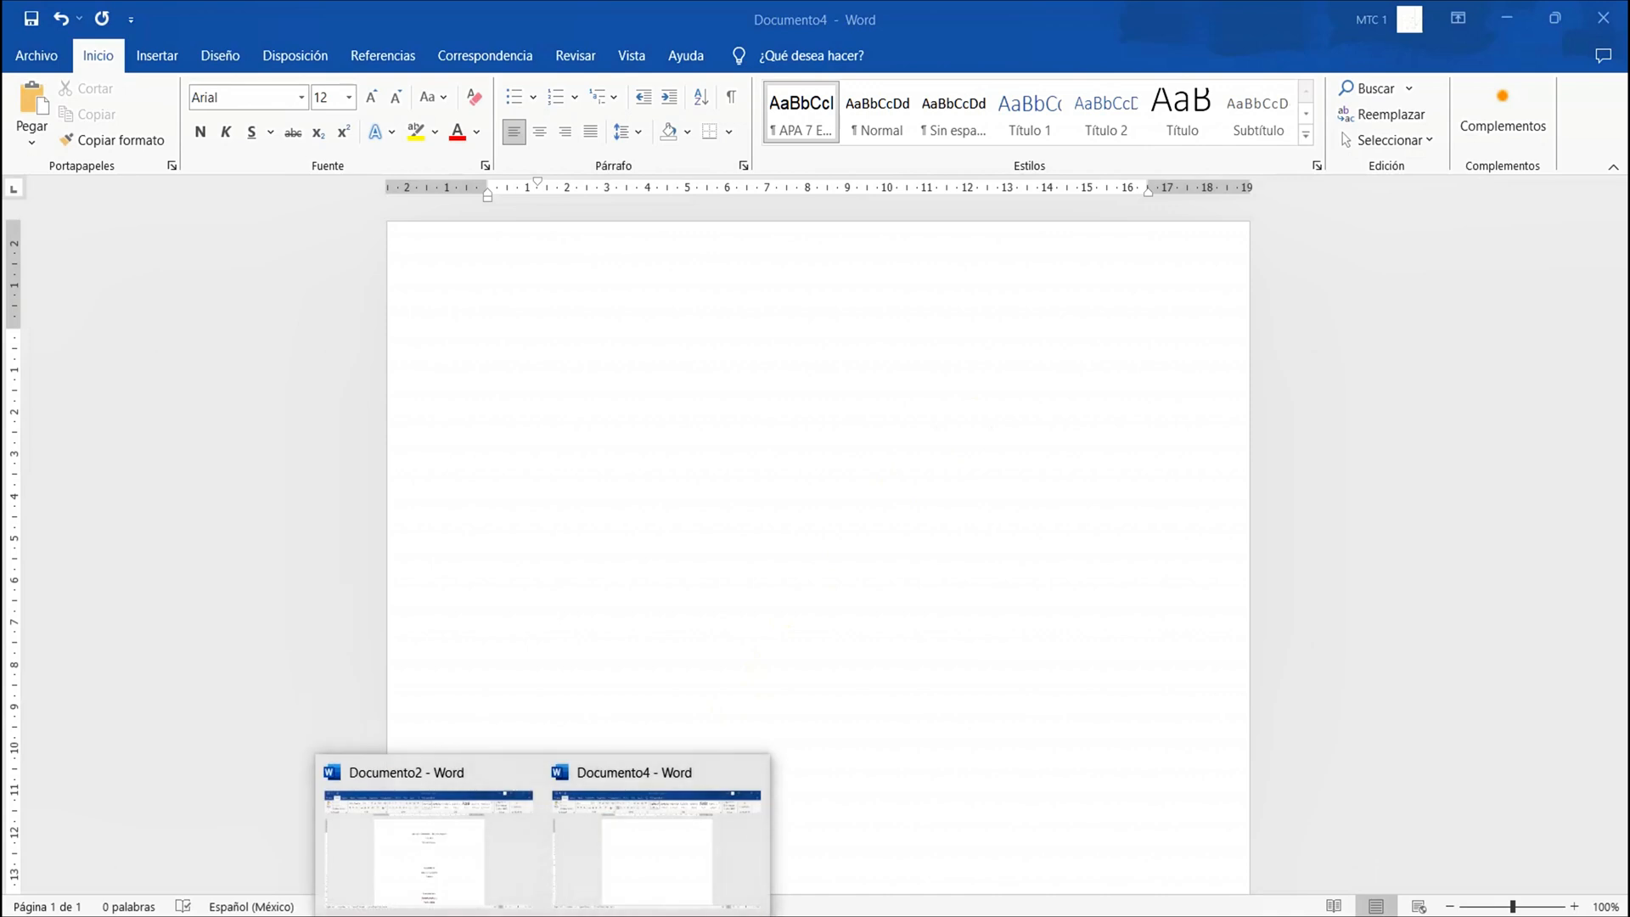
click(479, 879)
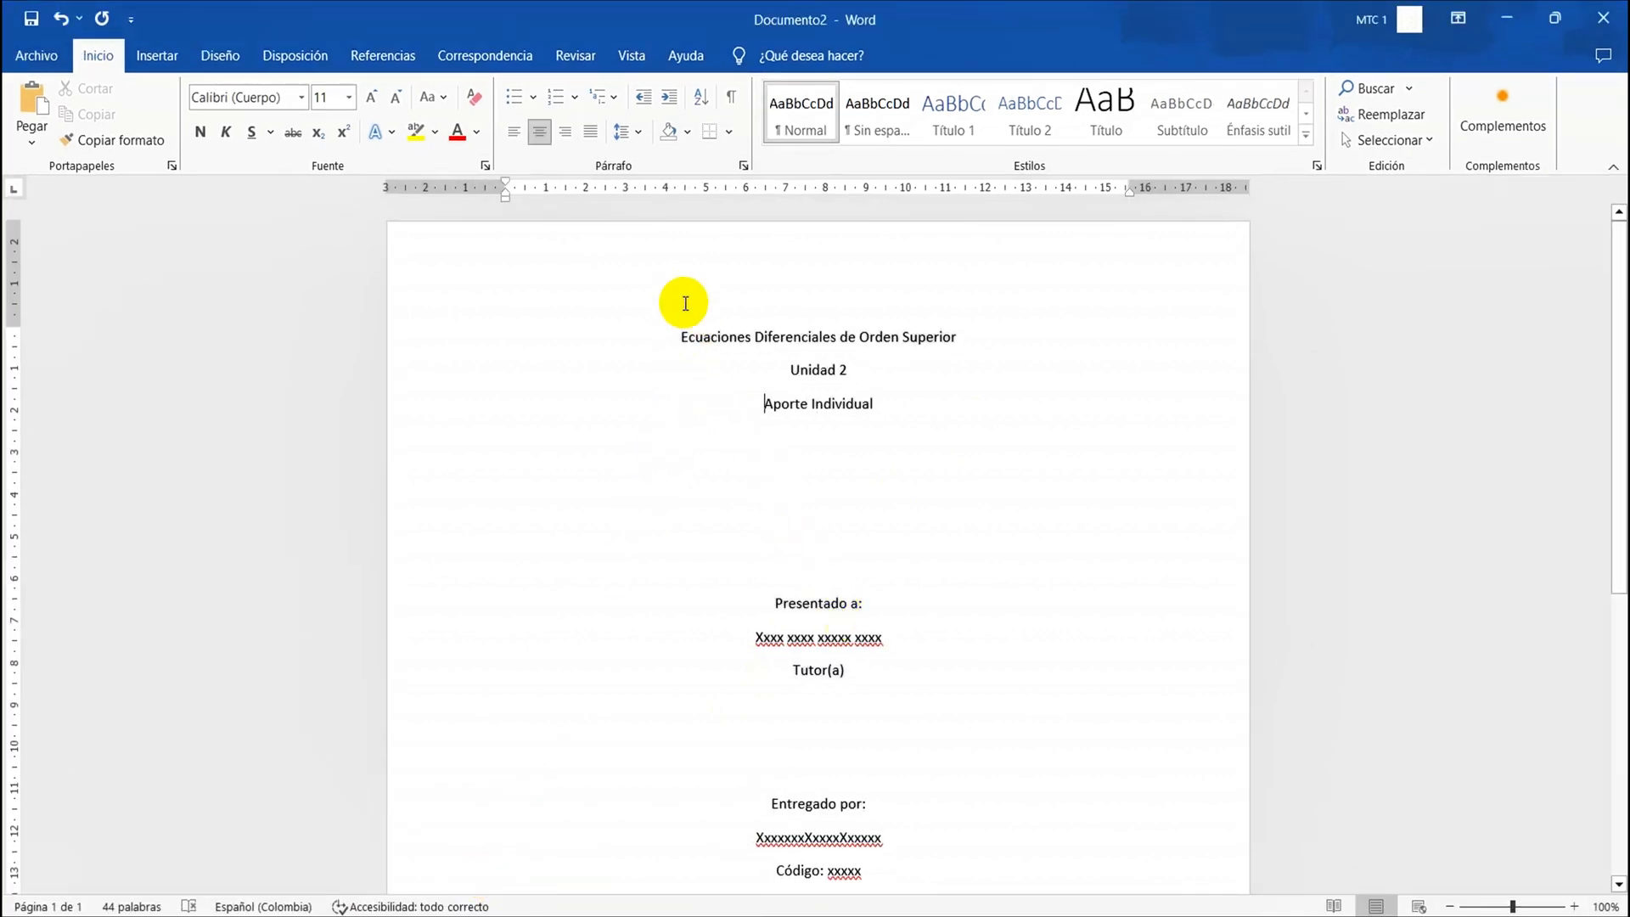
click(685, 332)
drag(685, 331, 855, 754)
mouse_move(543, 904)
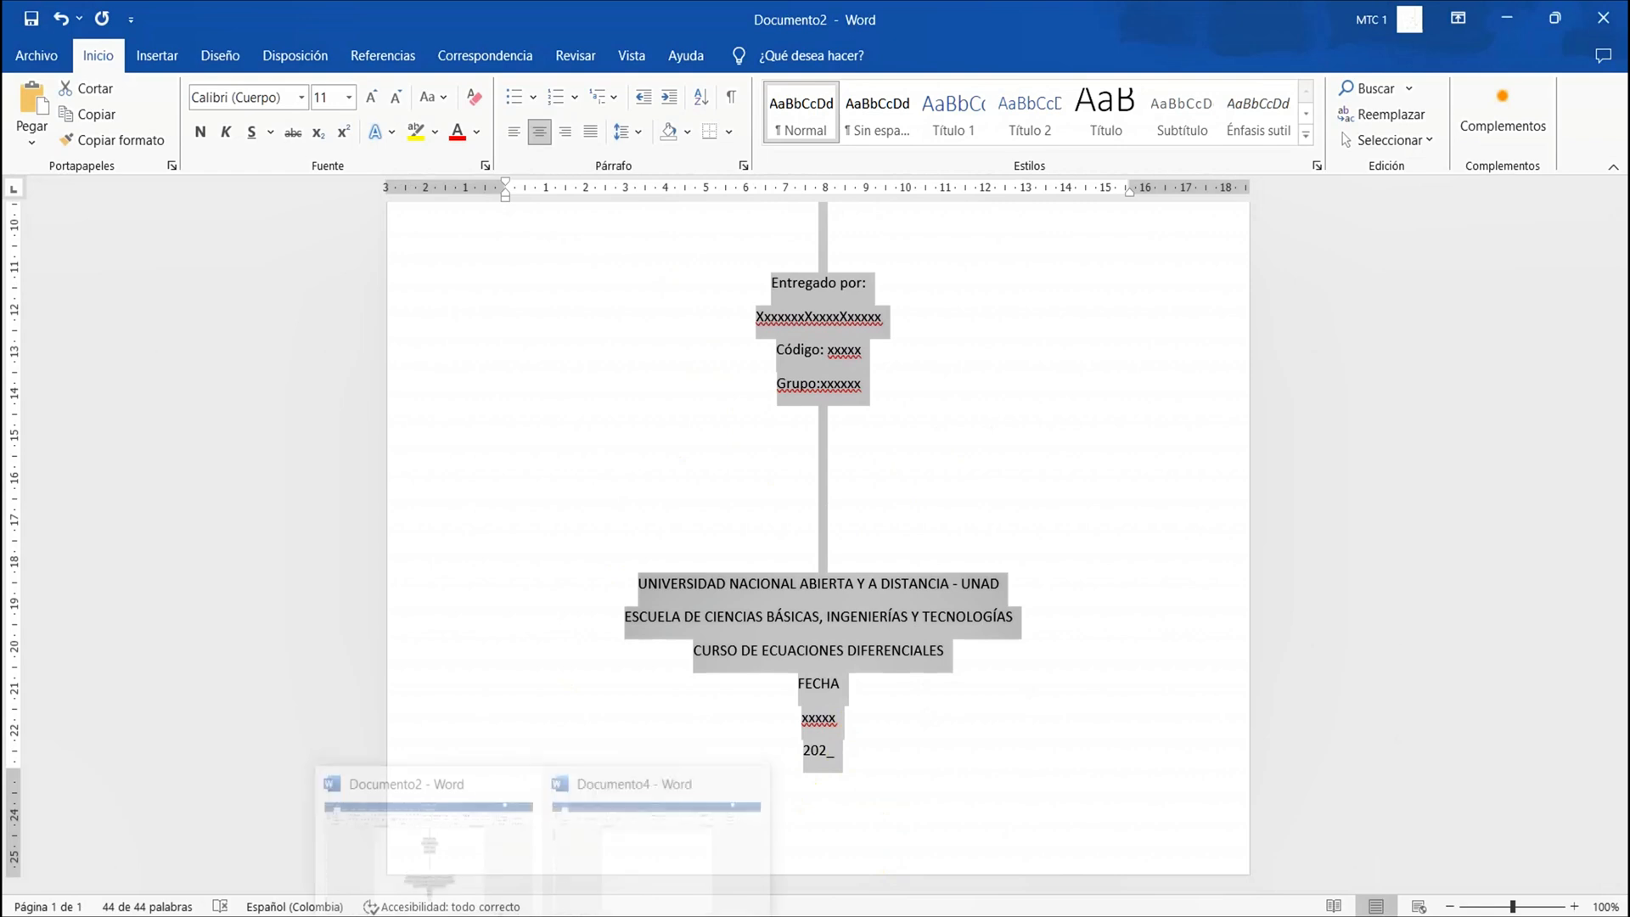
click(638, 872)
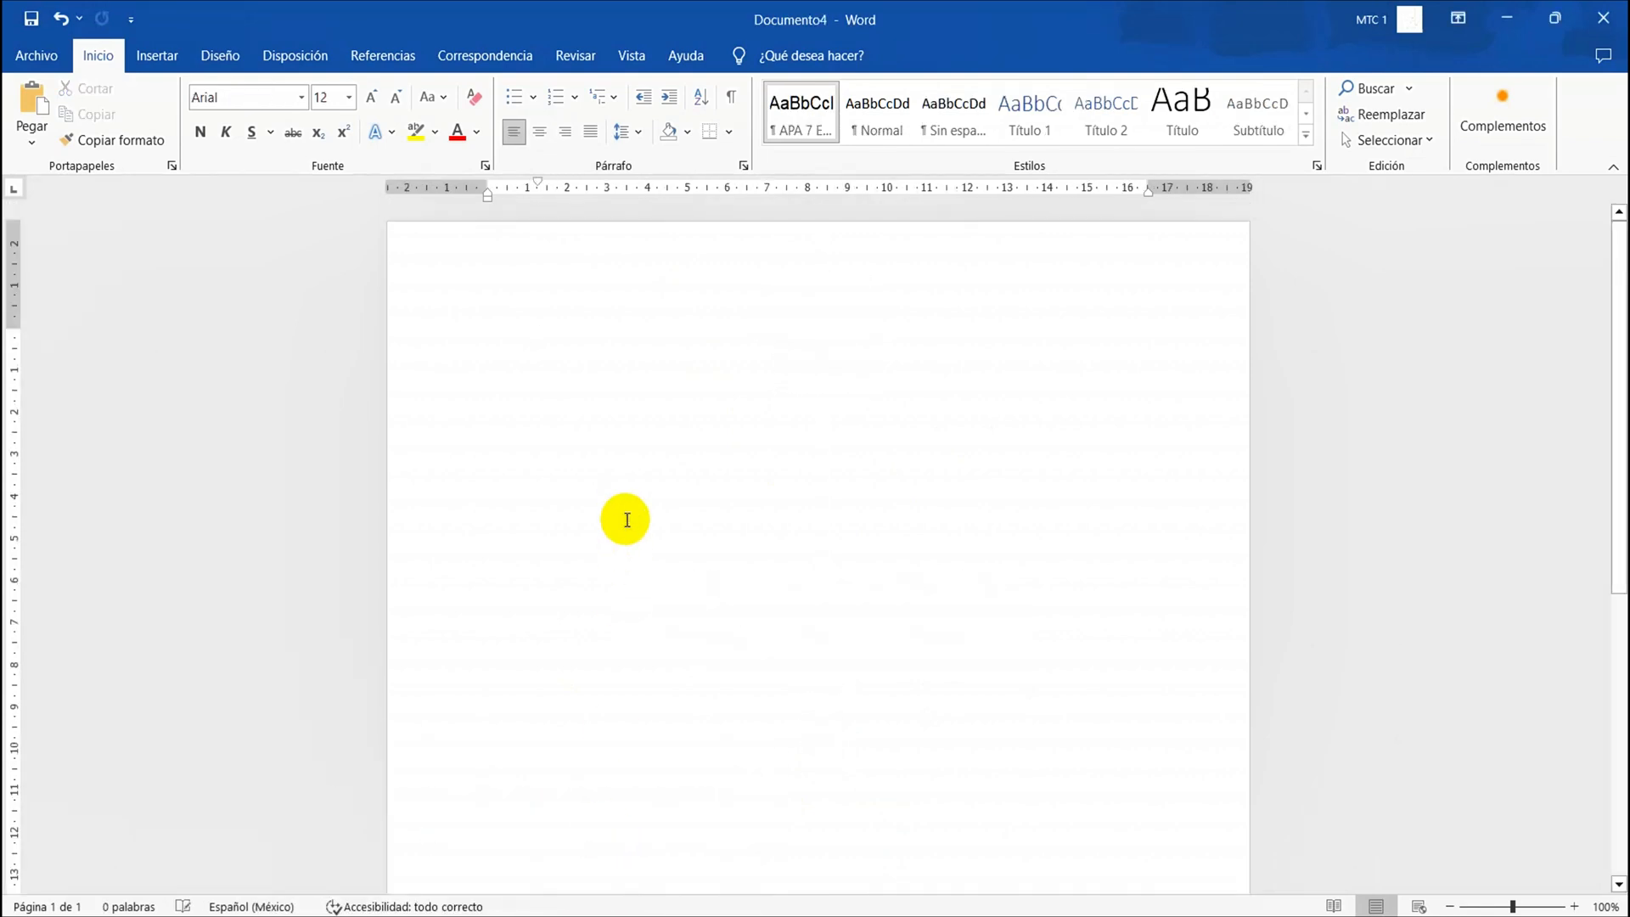
key(ctrl+v)
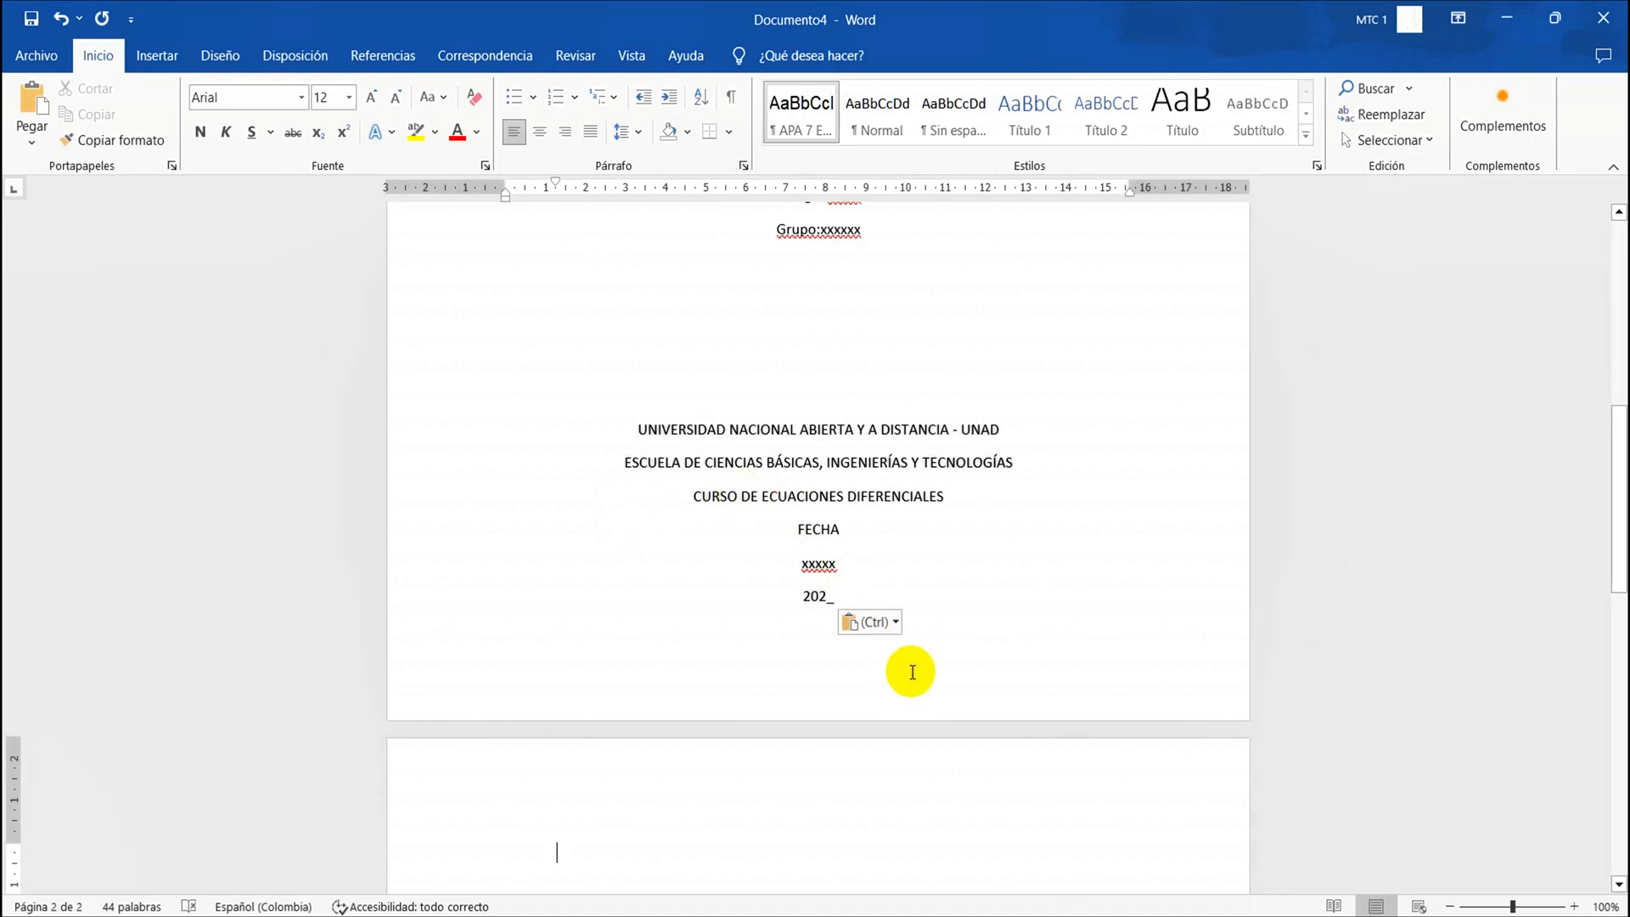
Apply the APA 7 Edición style to all of the pasted cover page text and centre it
click(902, 597)
scroll(904, 598, up, 9)
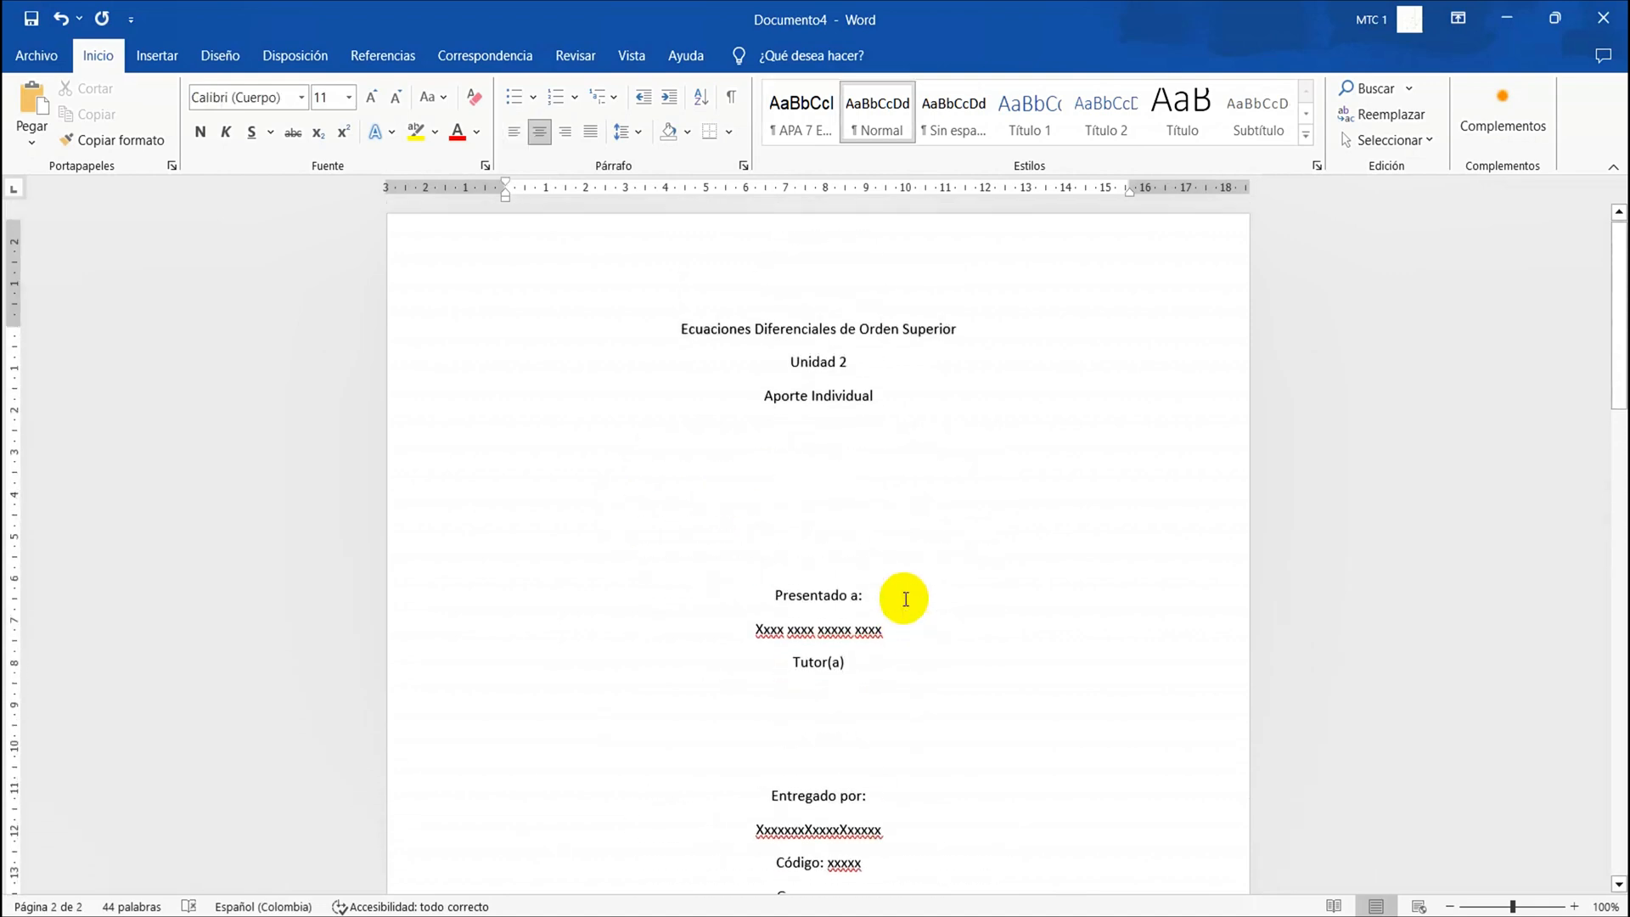
click(811, 406)
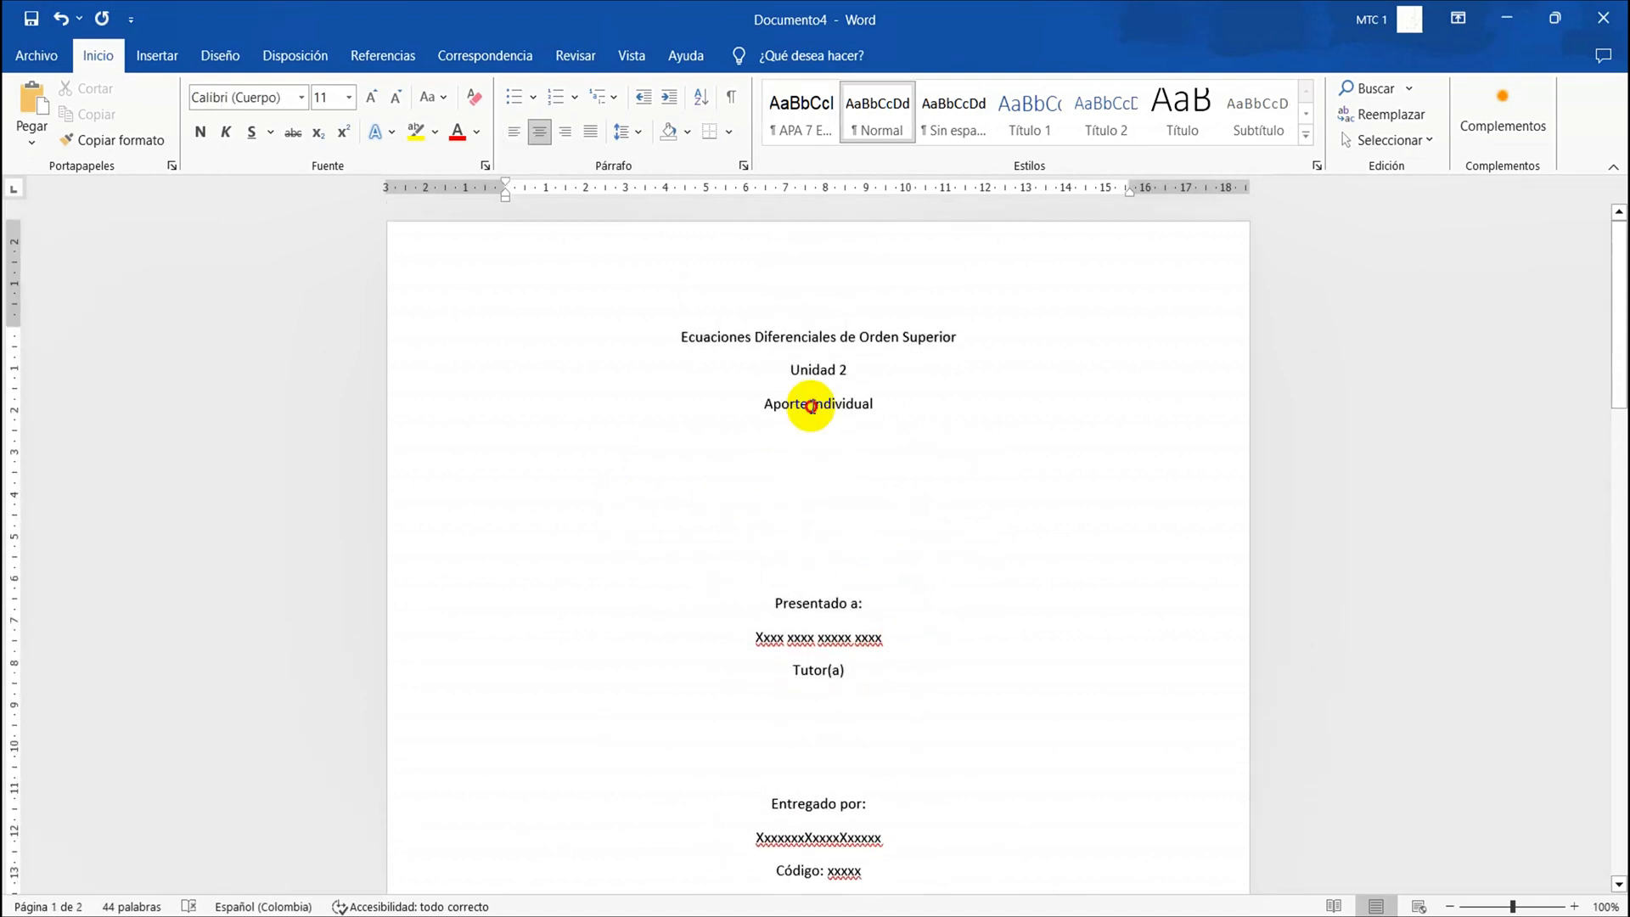
triple_click(808, 339)
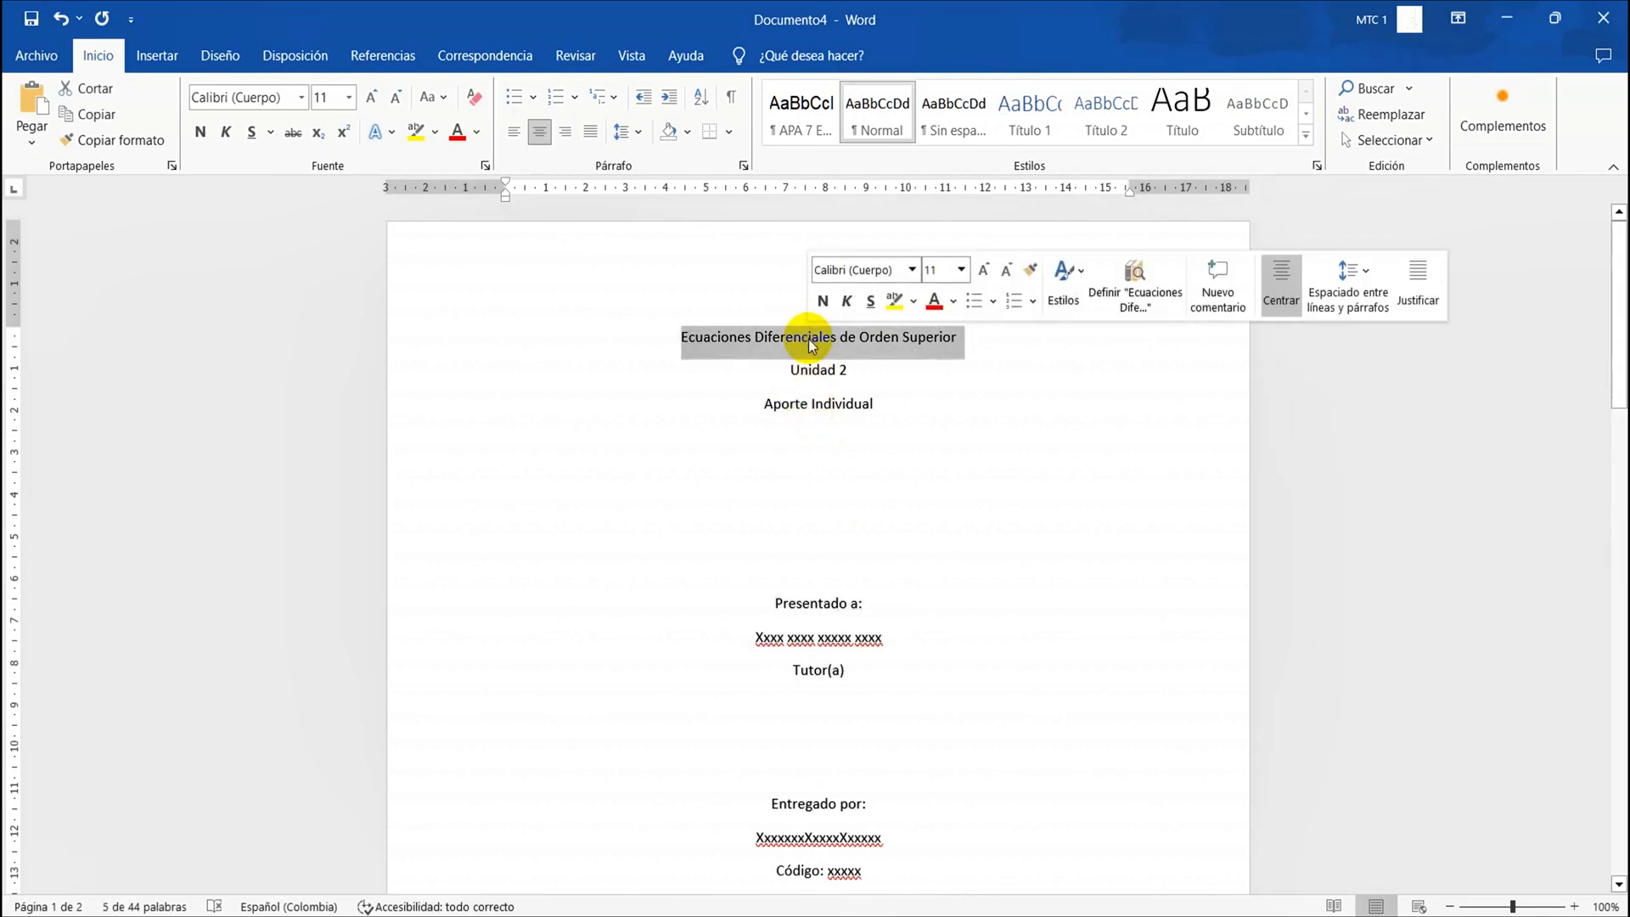
click(666, 326)
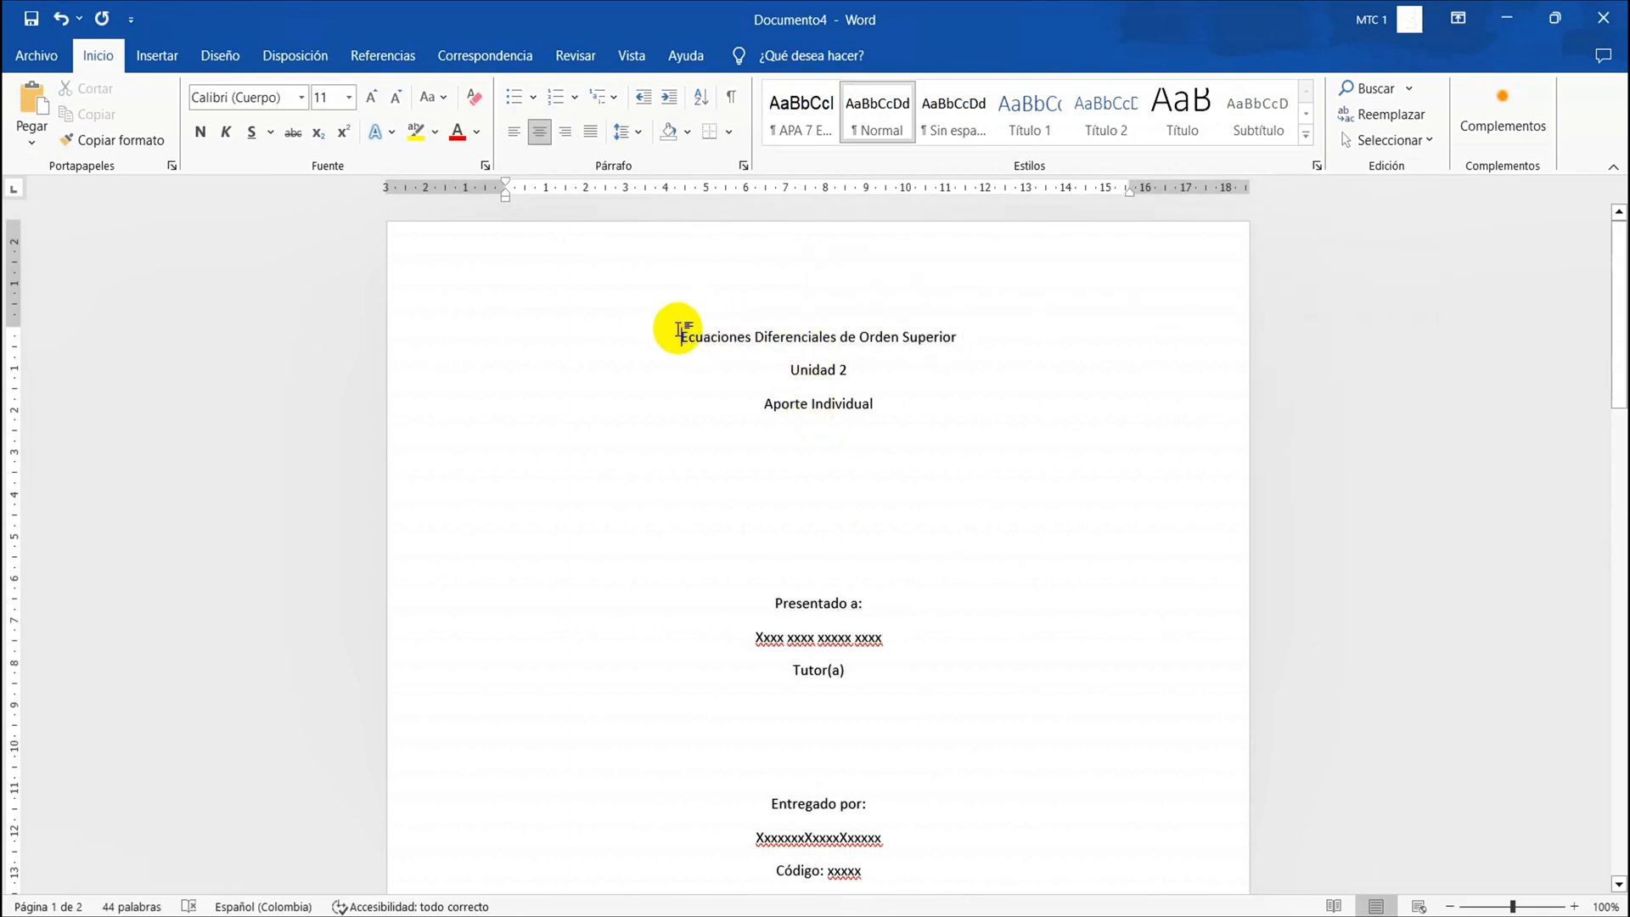
drag(682, 334, 847, 330)
scroll(847, 329, up, 3)
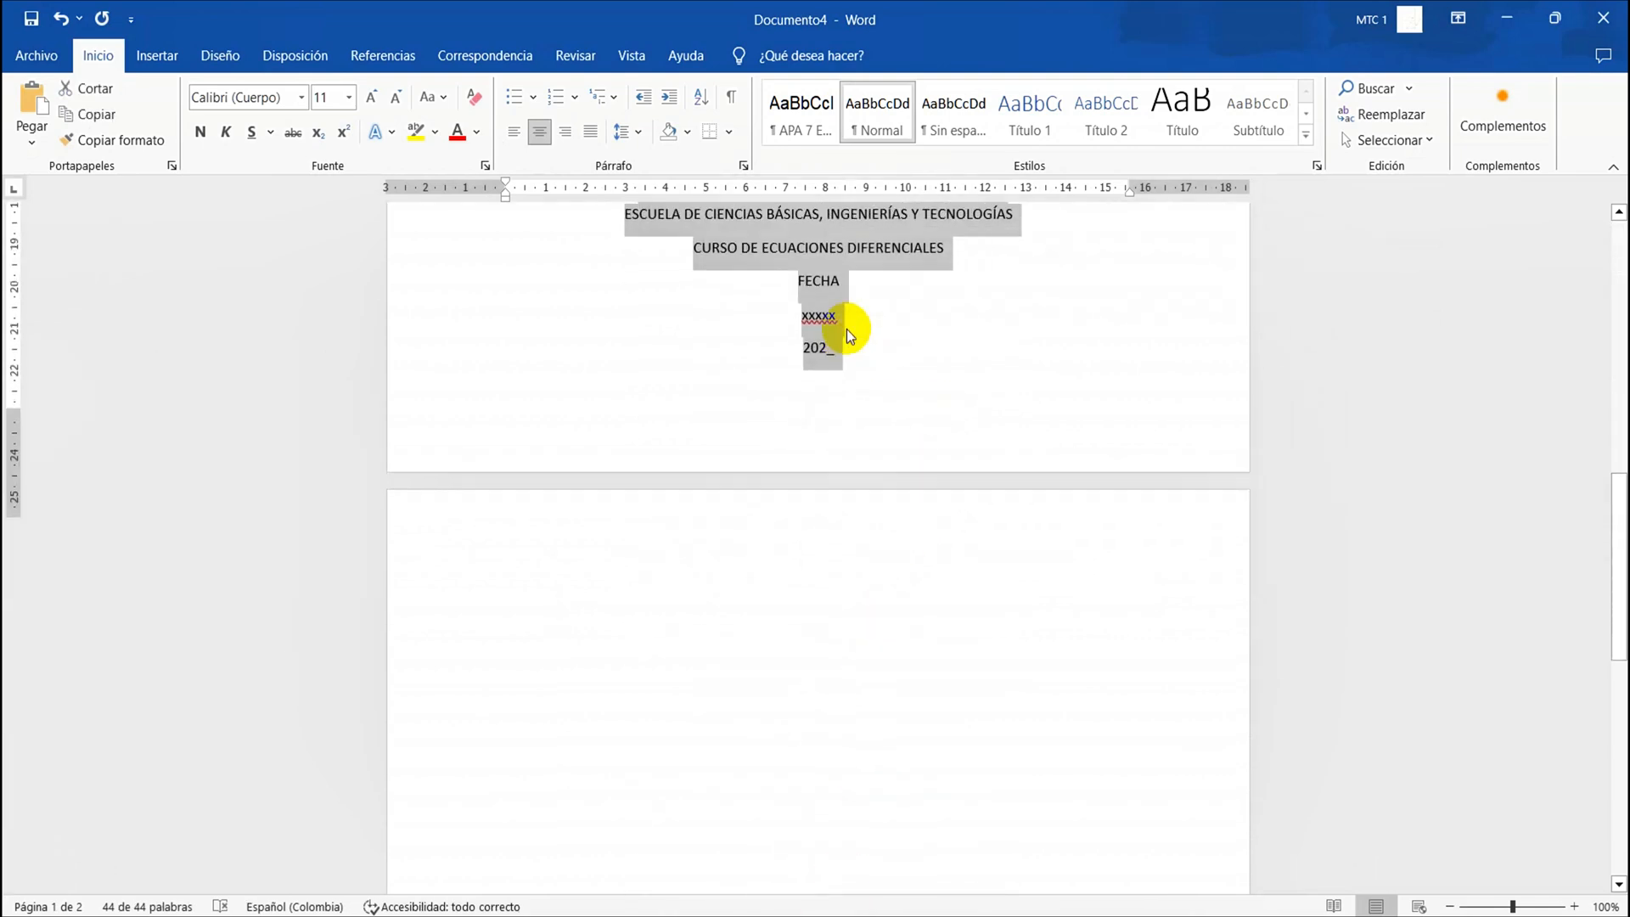
scroll(847, 329, up, 8)
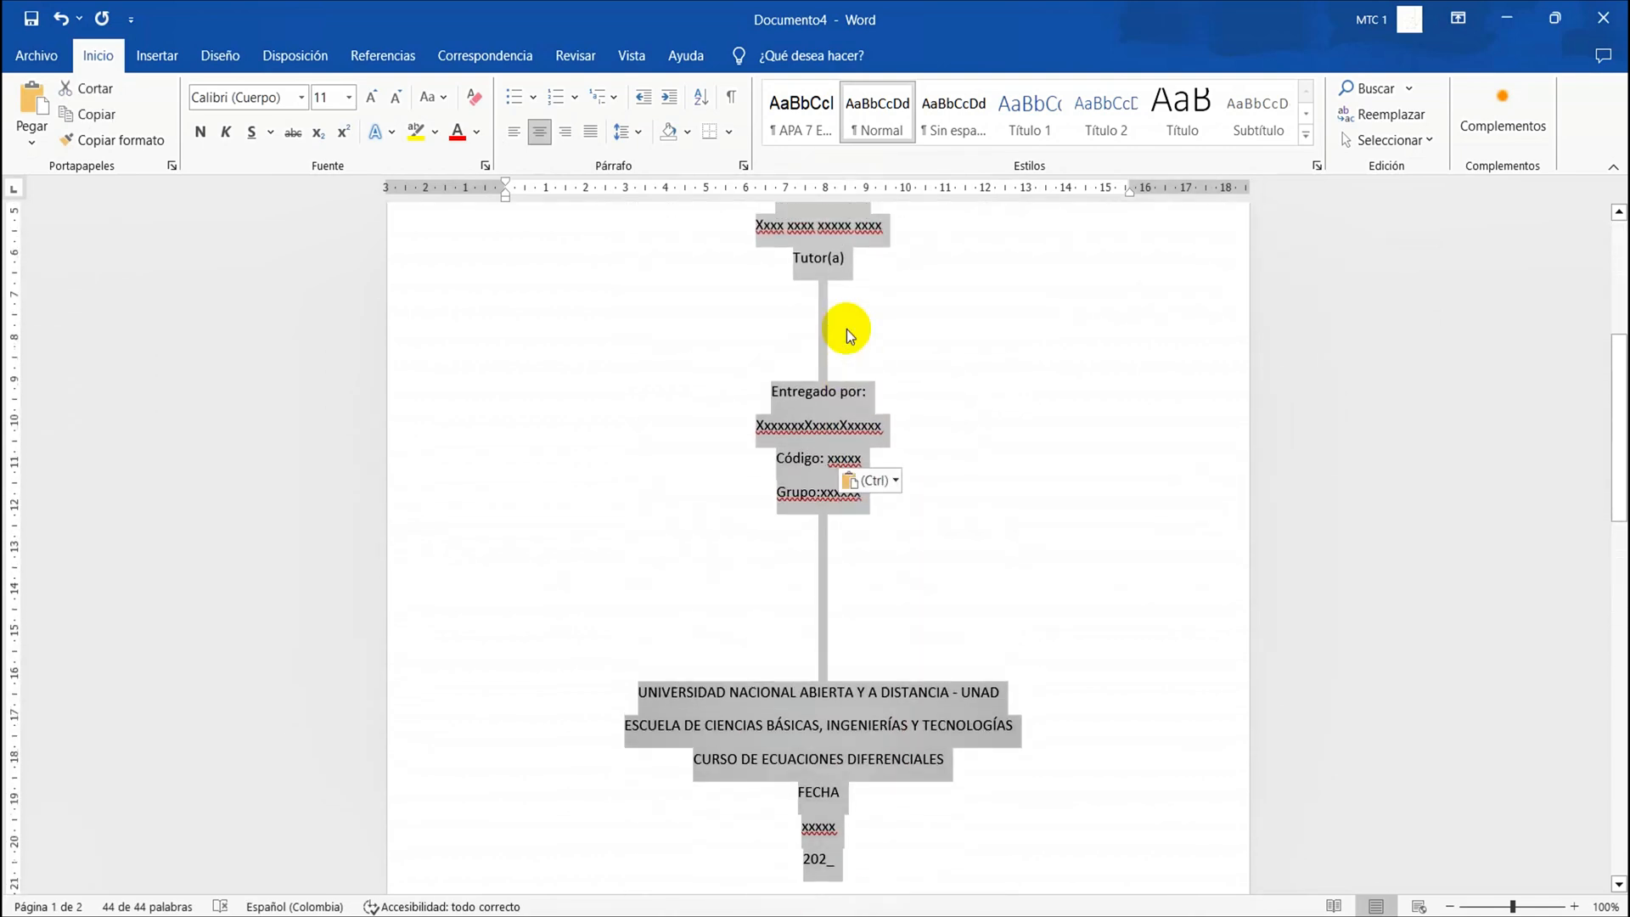
click(805, 110)
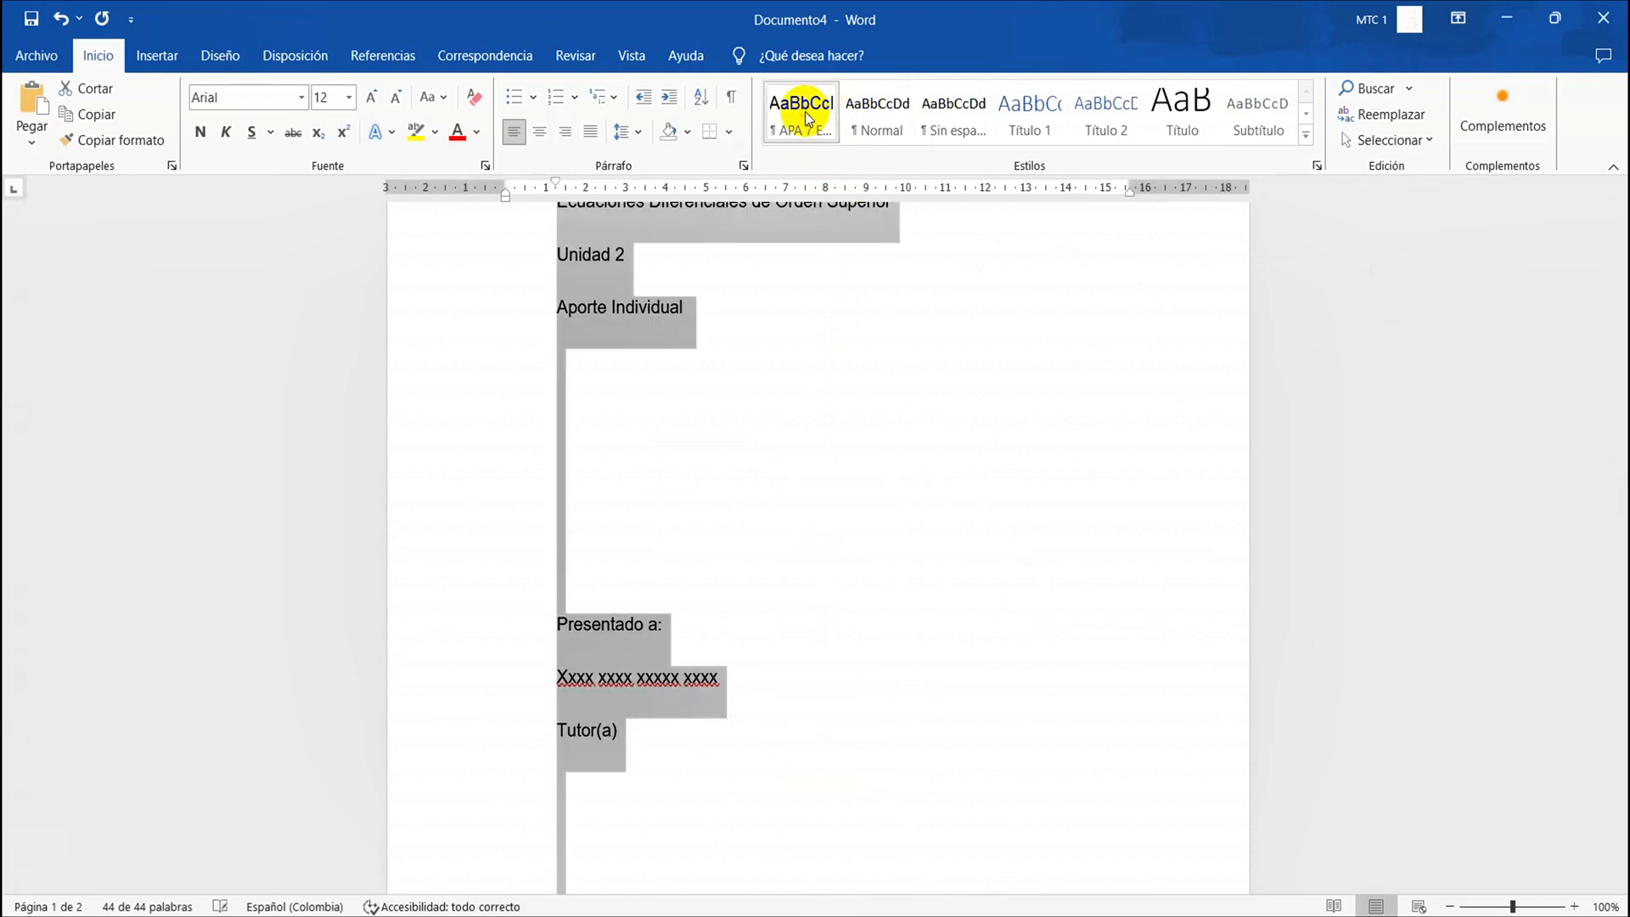
click(540, 135)
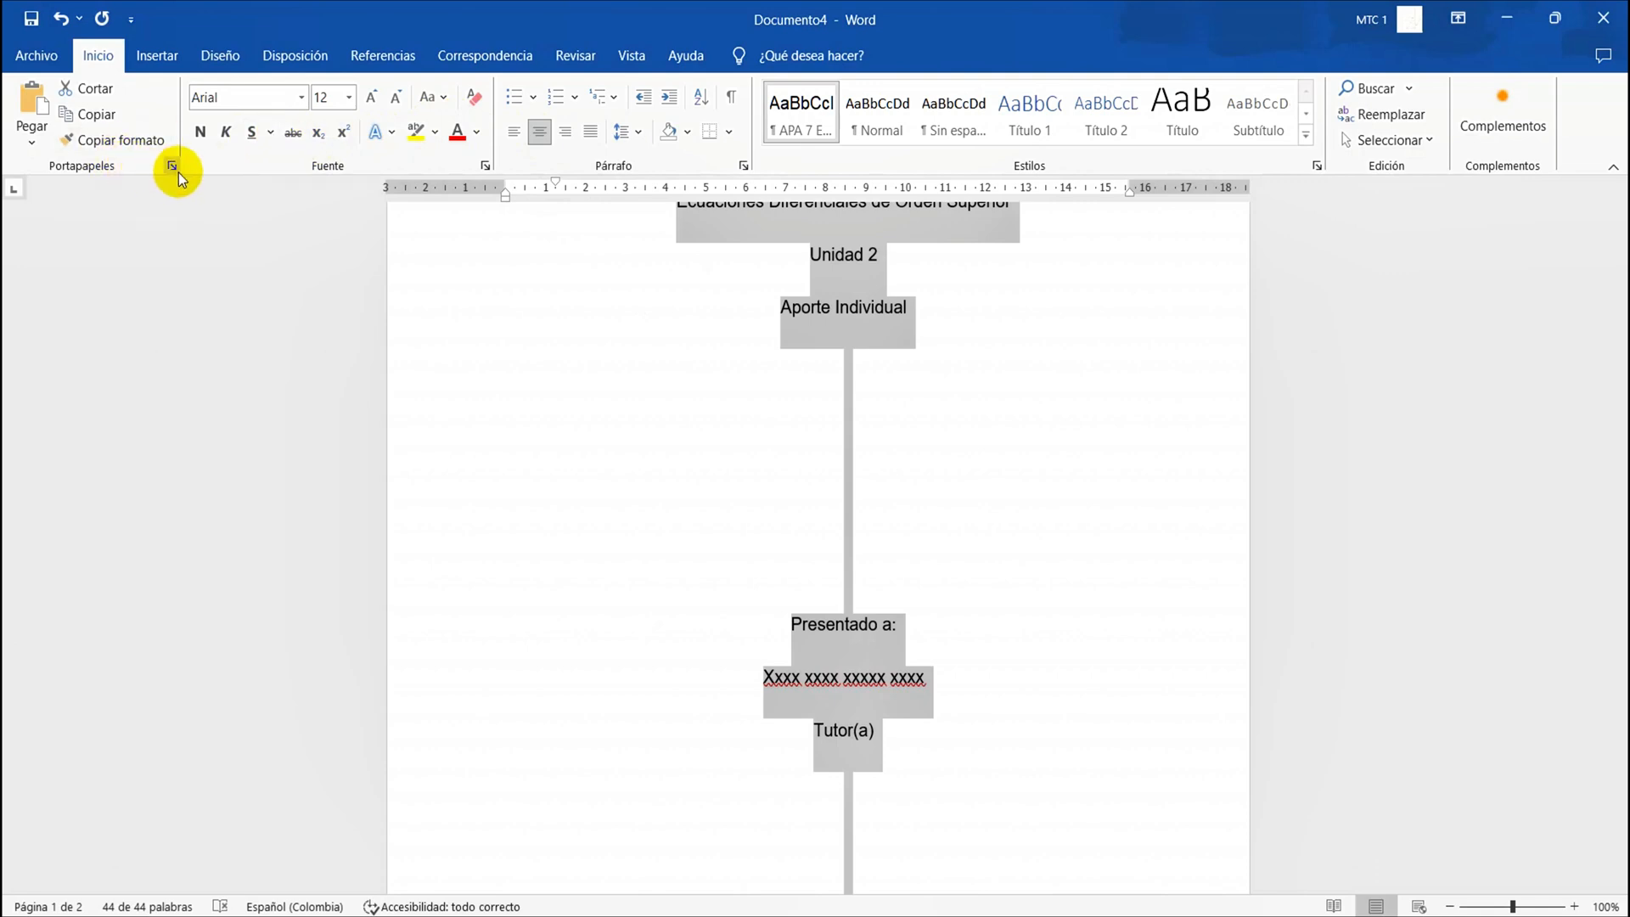
Make all of the cover page text bold
click(201, 145)
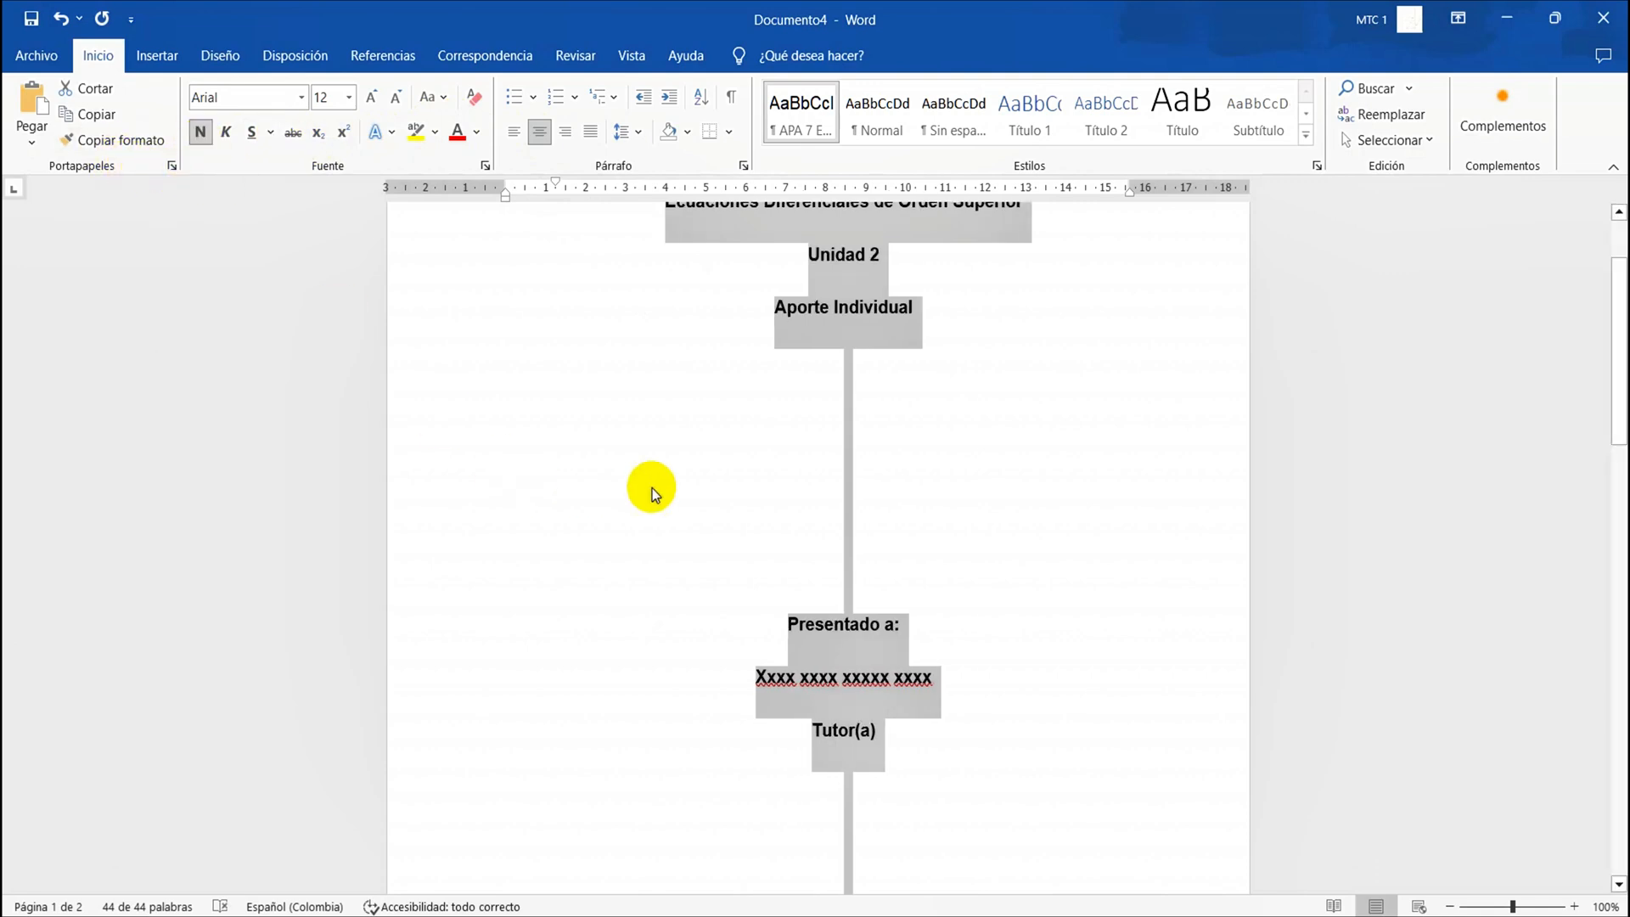
scroll(652, 488, up, 2)
scroll(652, 487, down, 17)
scroll(652, 487, up, 5)
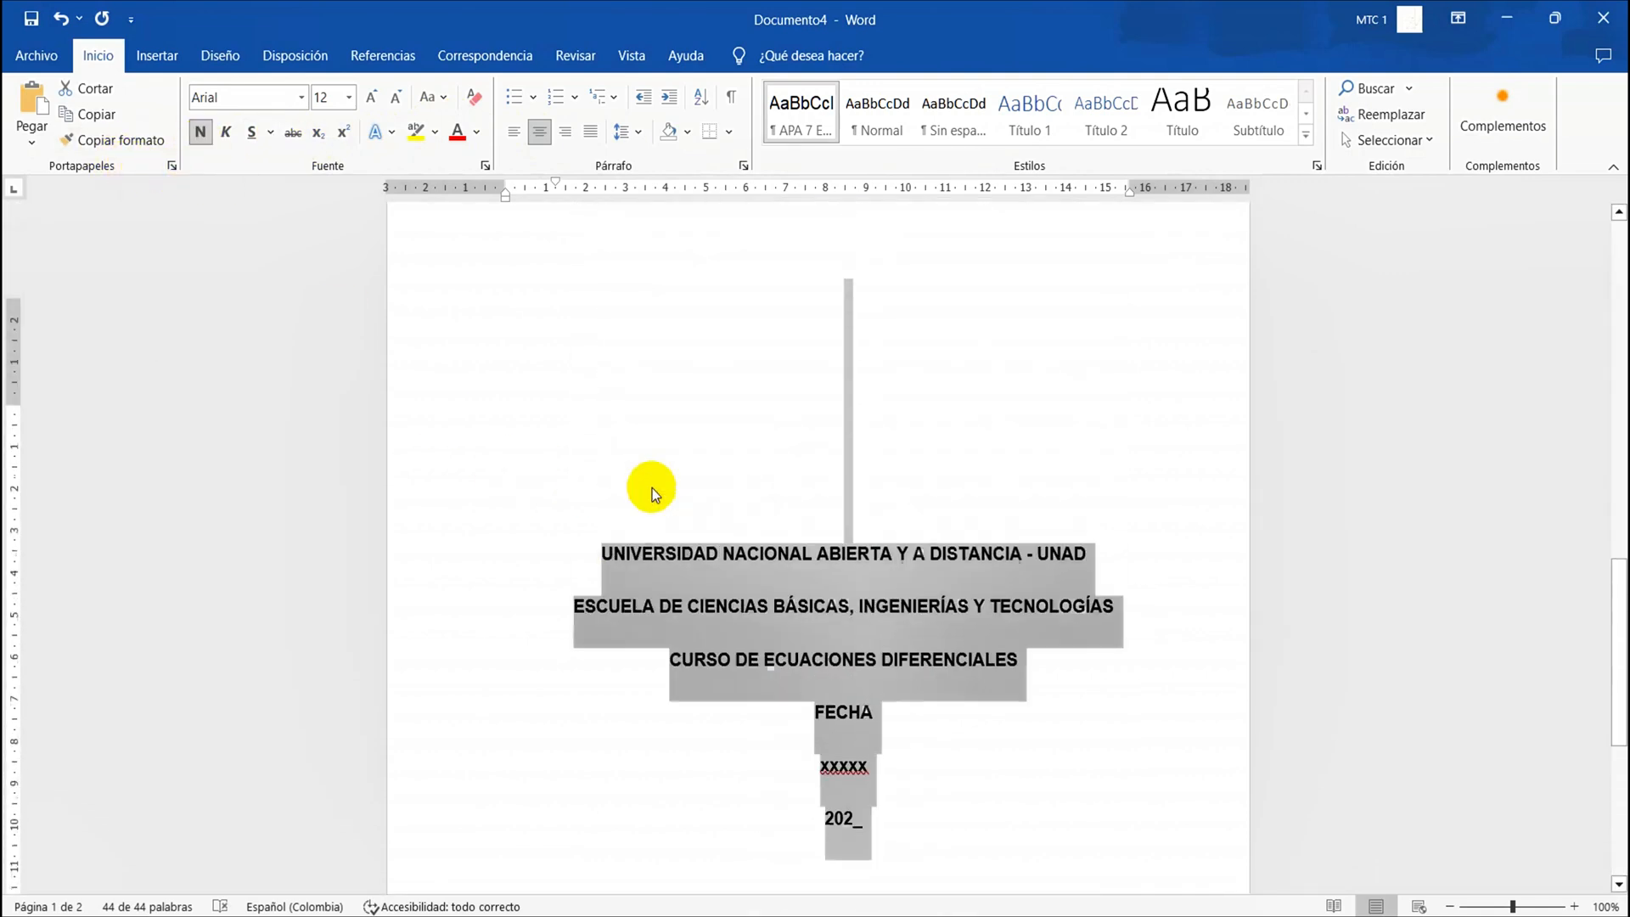
scroll(651, 488, up, 14)
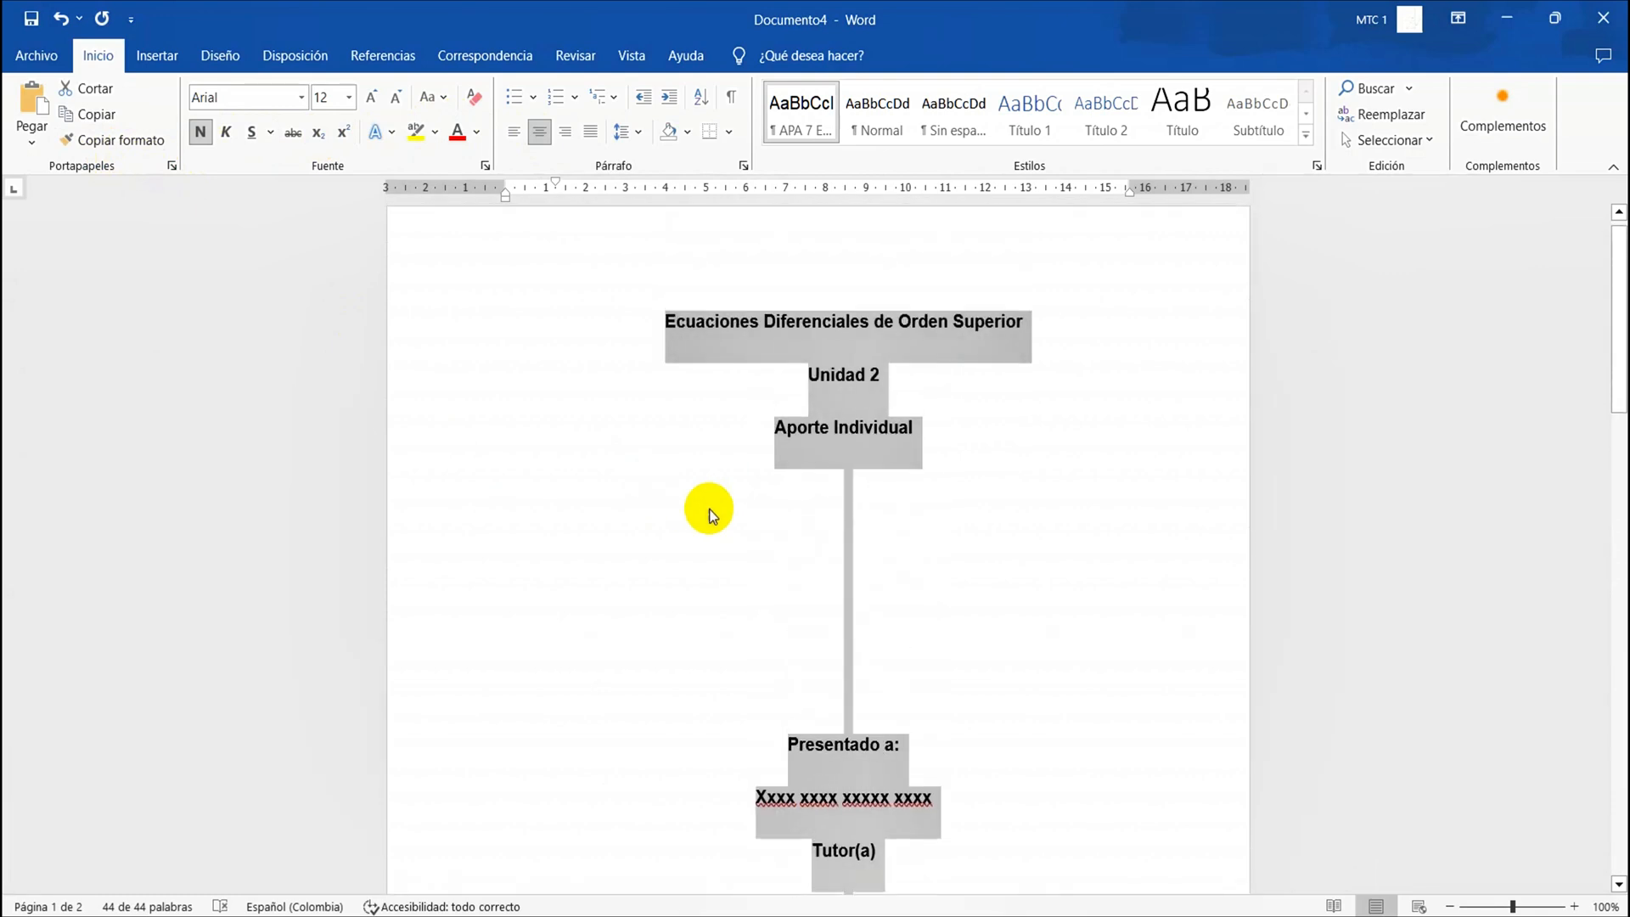
Delete the surplus blank lines above "Presentado a:" and between the Grupo line and the university name, leaving one in each gap
click(797, 538)
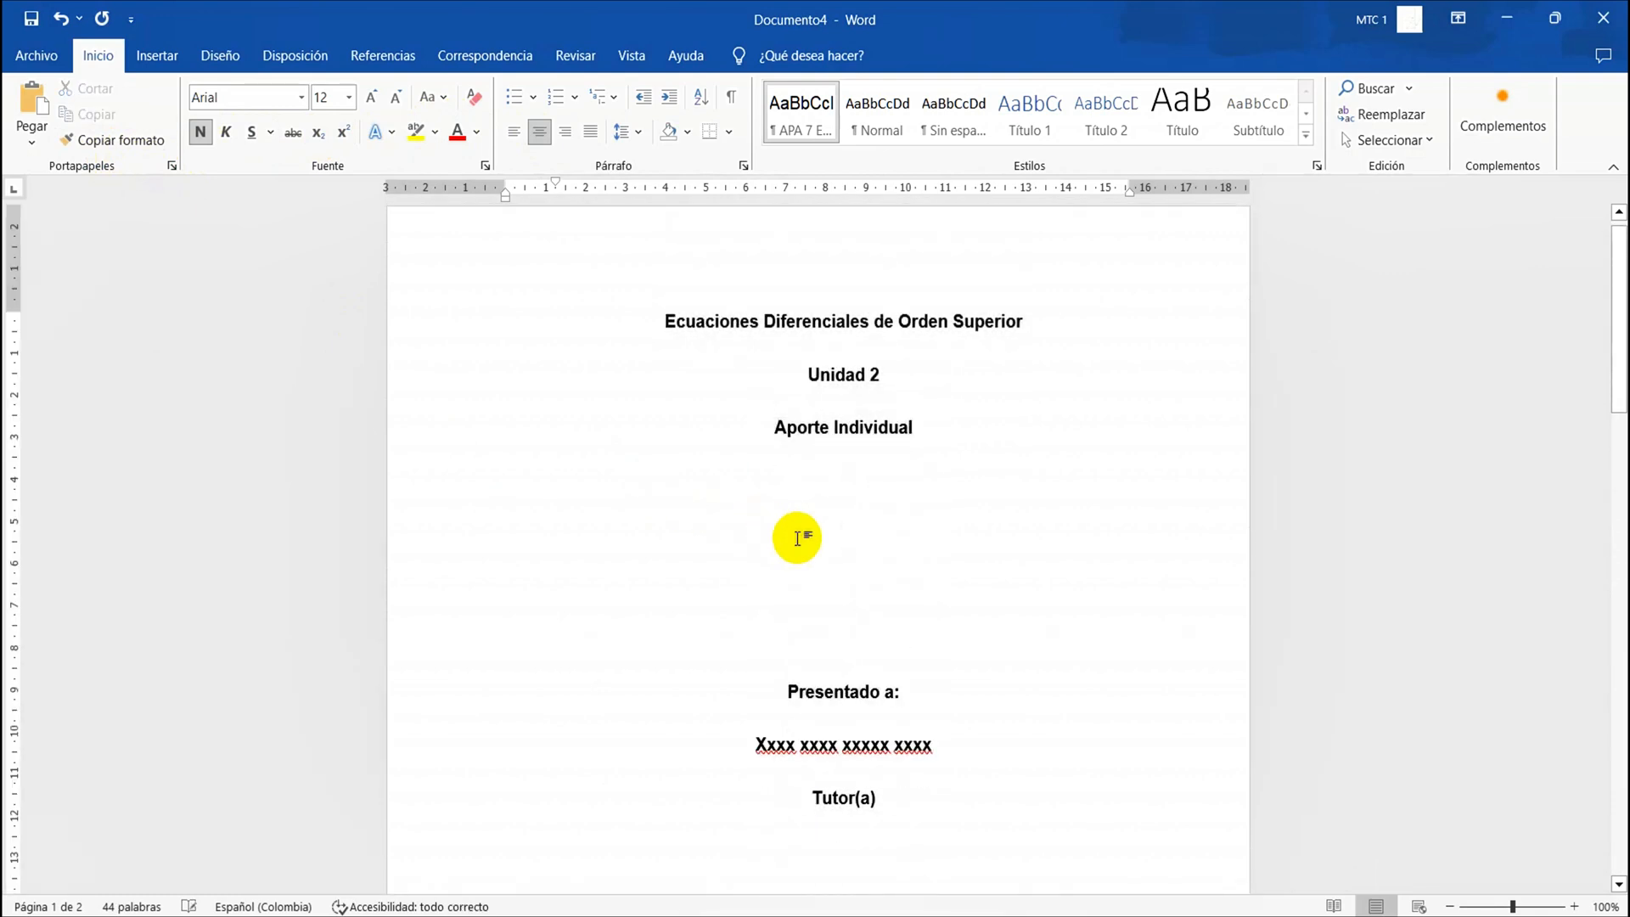
scroll(802, 552, down, 2)
key(BackSpace)
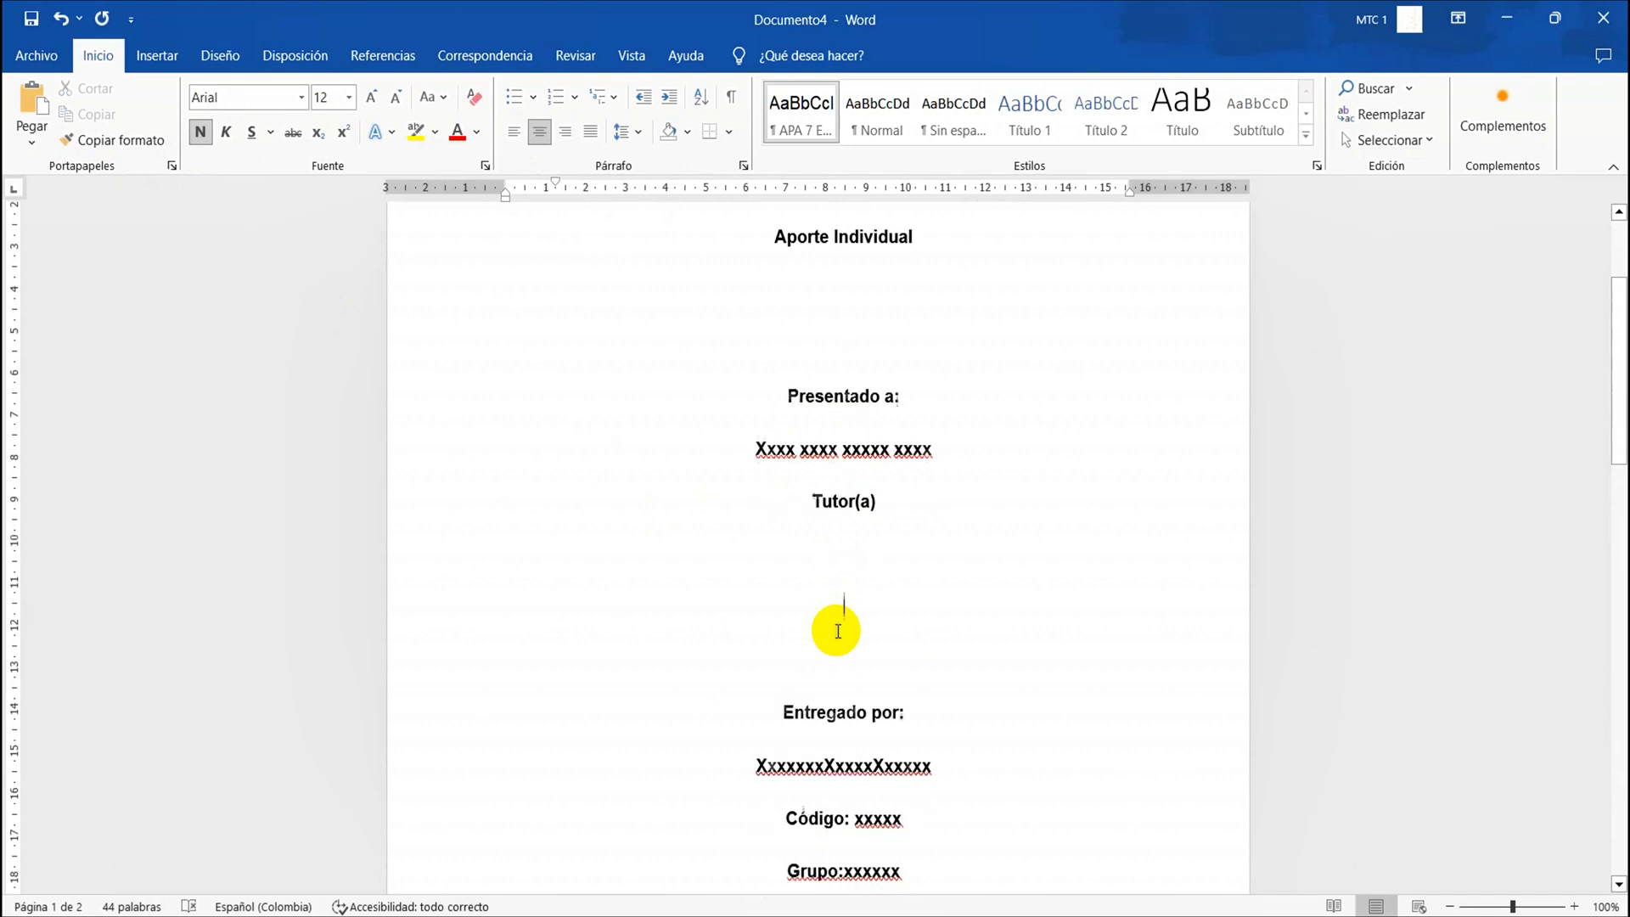
scroll(837, 630, down, 6)
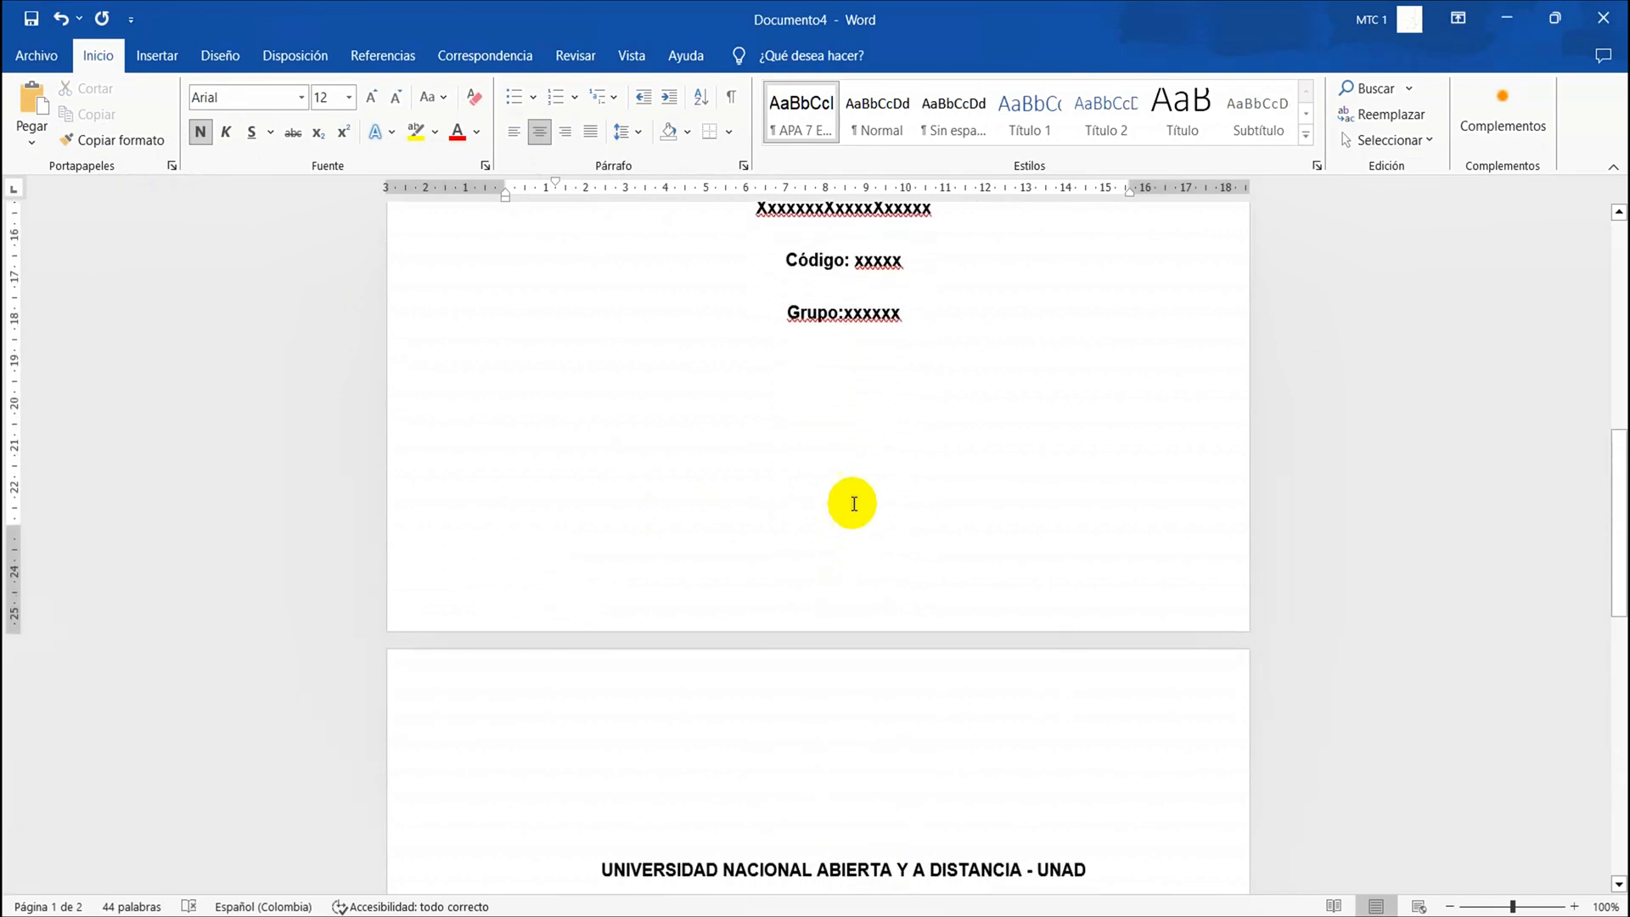
key(Delete)
key(Delete)
key(Delete)
key(Delete)
key(Delete)
key(Delete)
key(Delete)
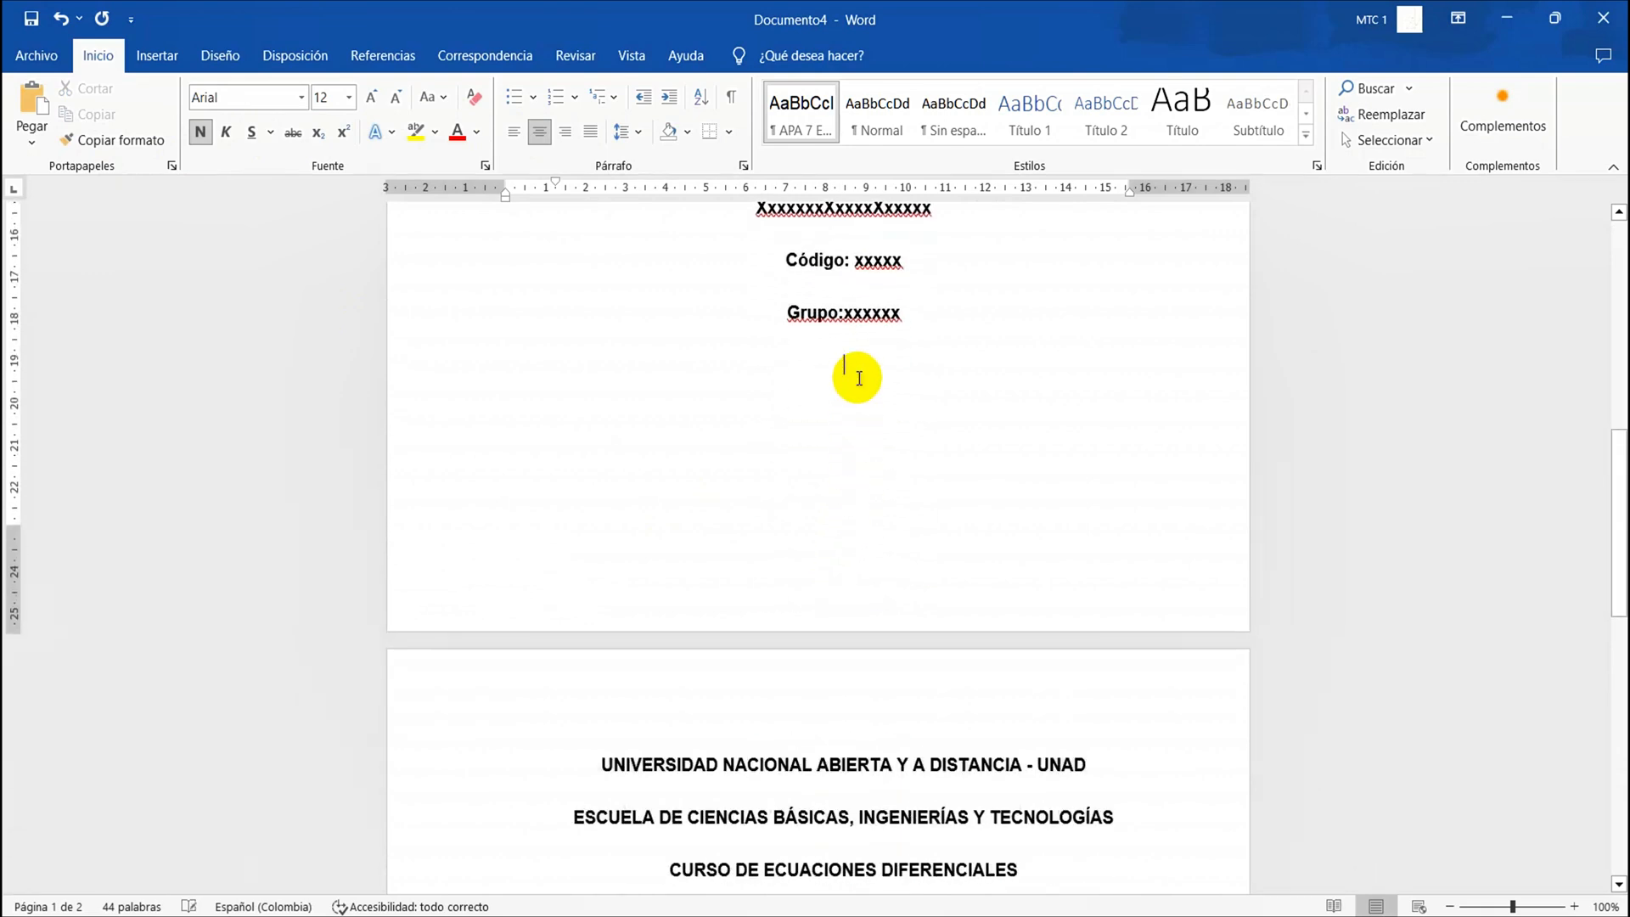
scroll(859, 377, up, 8)
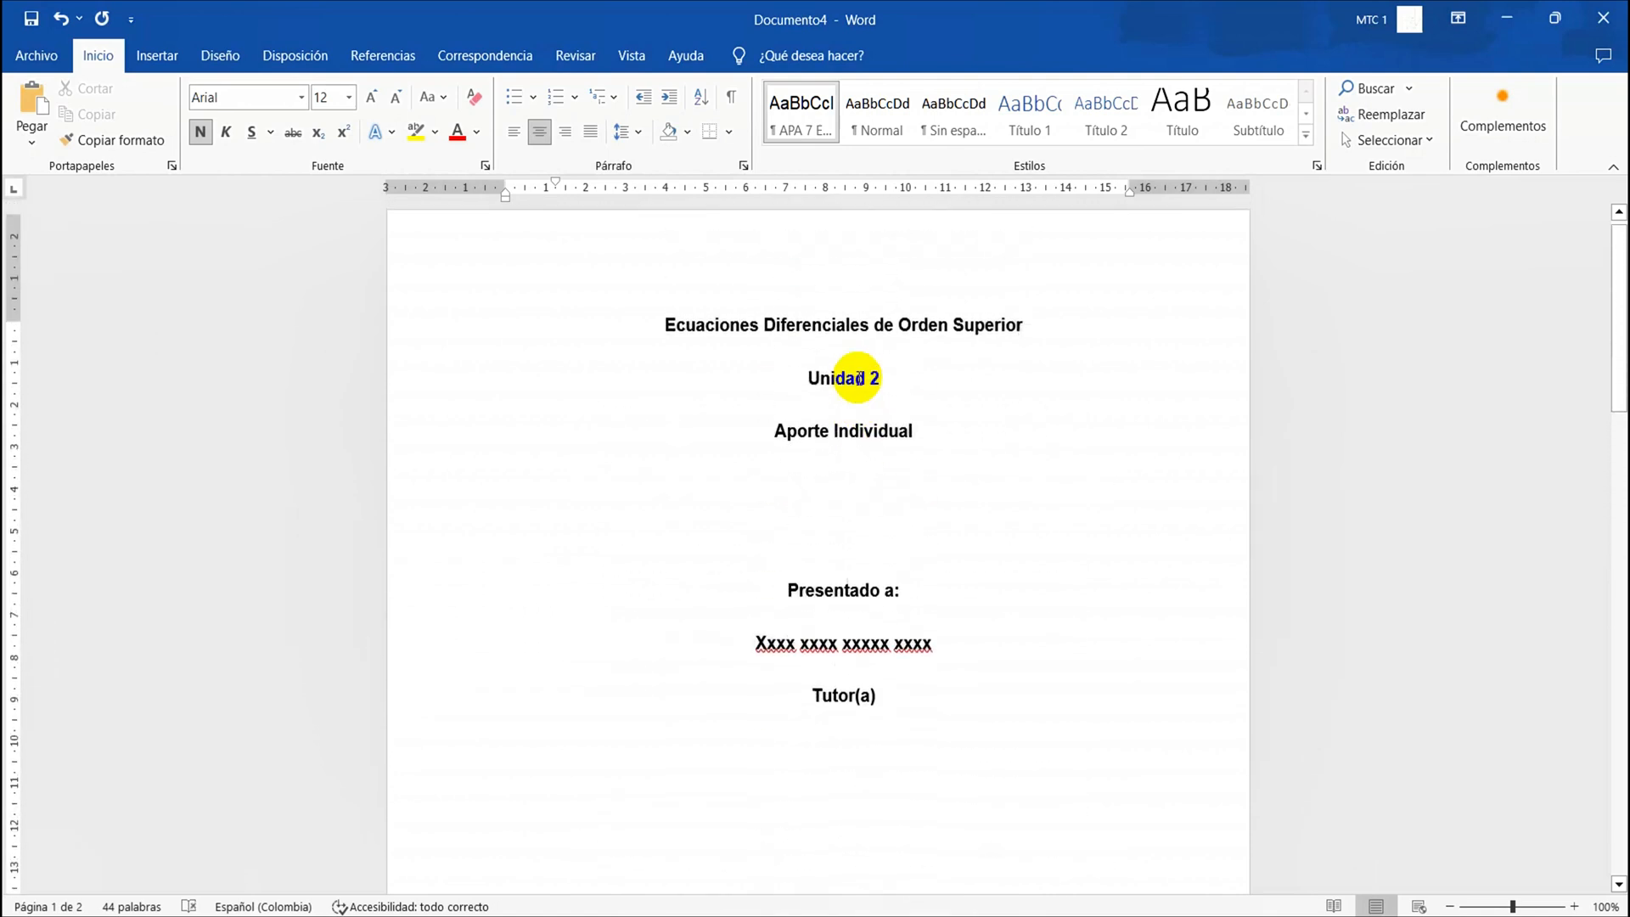
key(Delete)
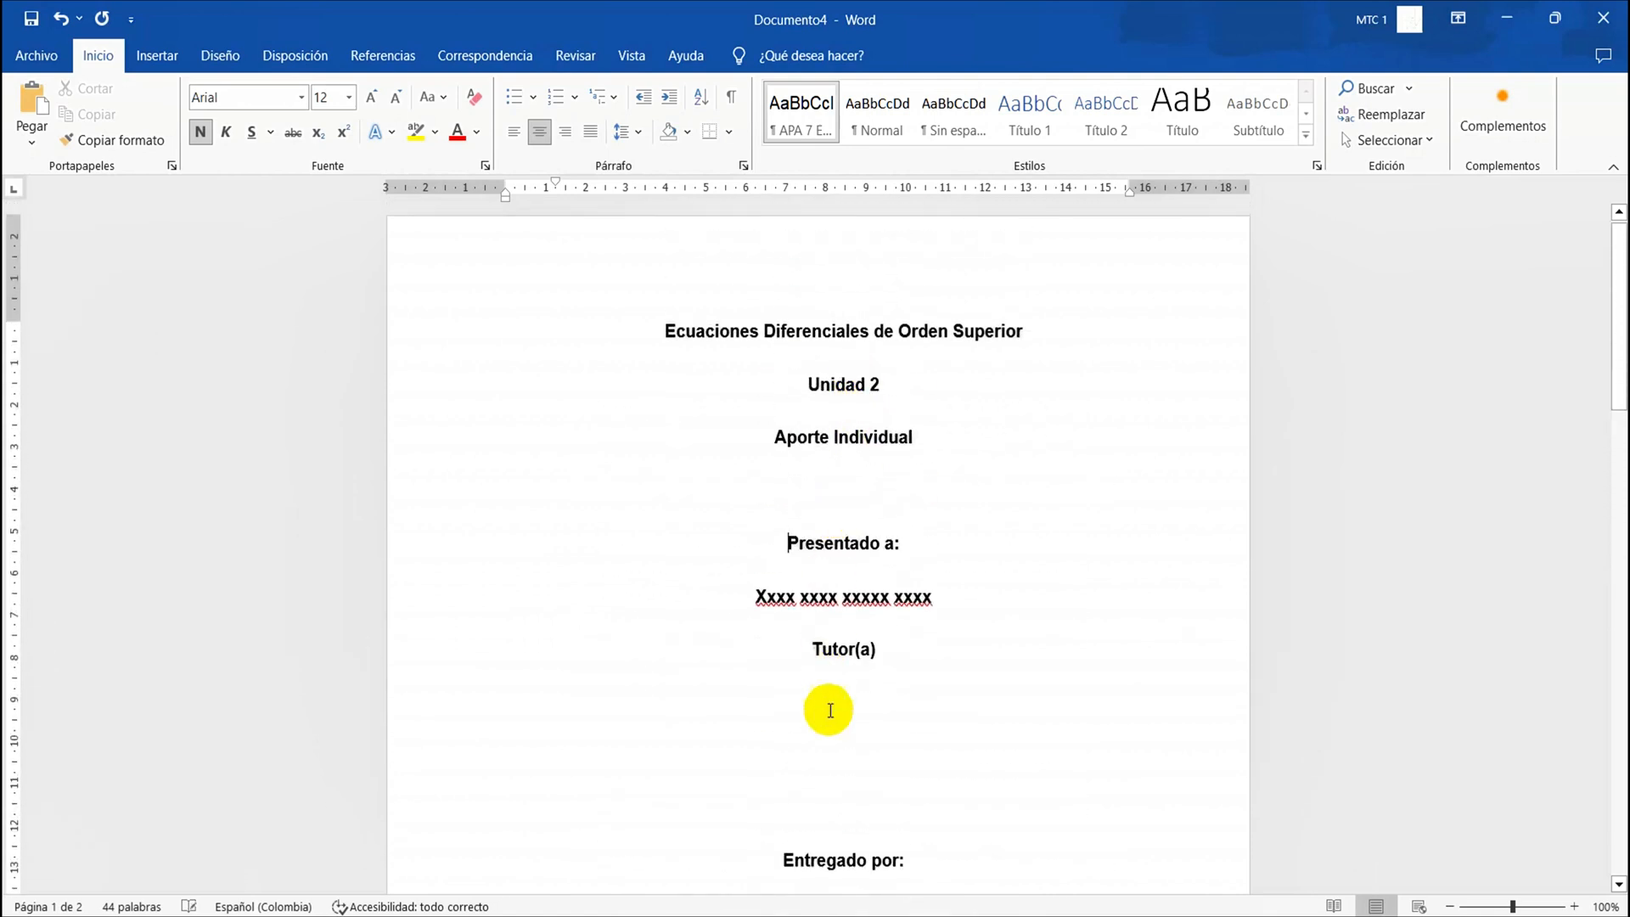
Reduce the gap before "Entregado por:" to one blank line and keep a single blank line above the university name
click(837, 776)
key(Delete)
key(Delete)
scroll(837, 779, down, 5)
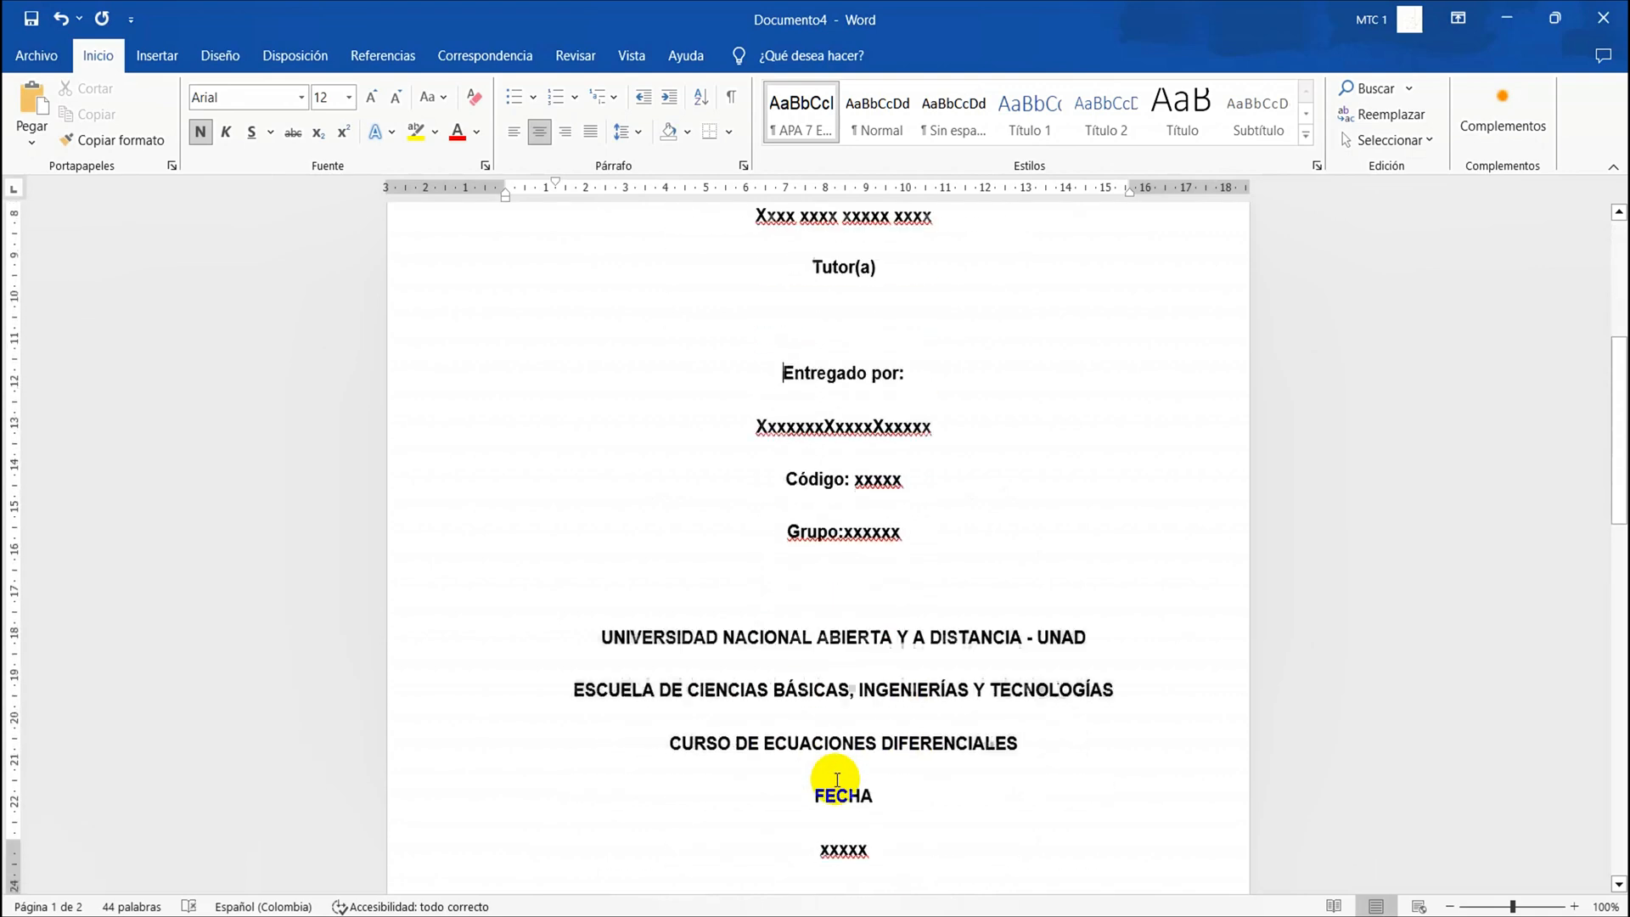
click(878, 544)
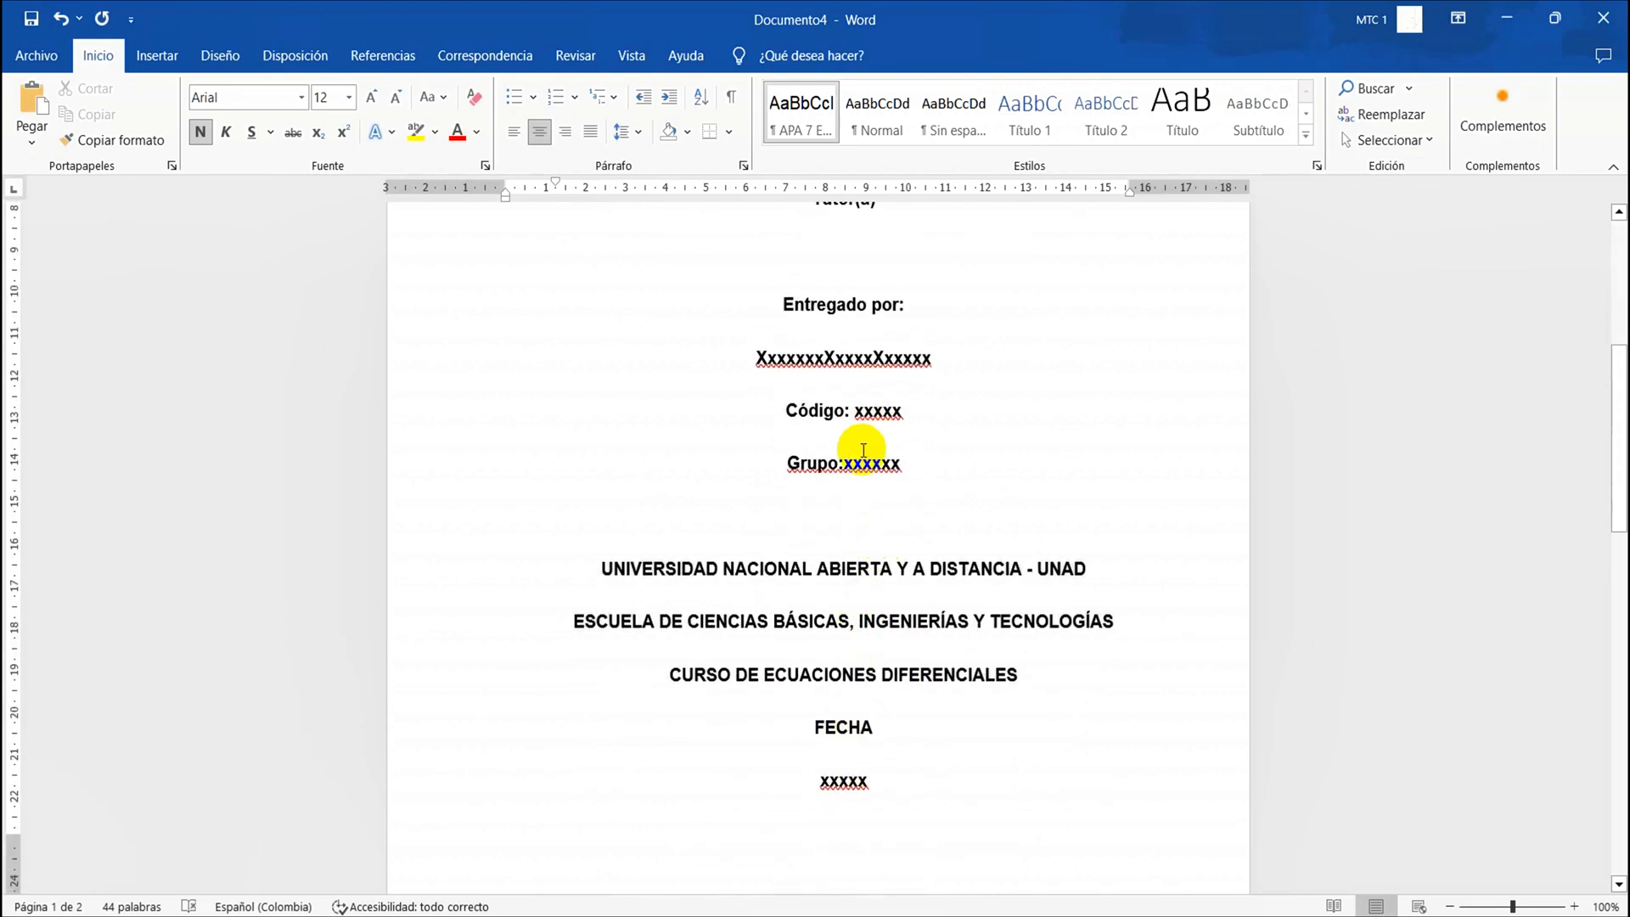
key(Return)
scroll(861, 450, down, 2)
key(Delete)
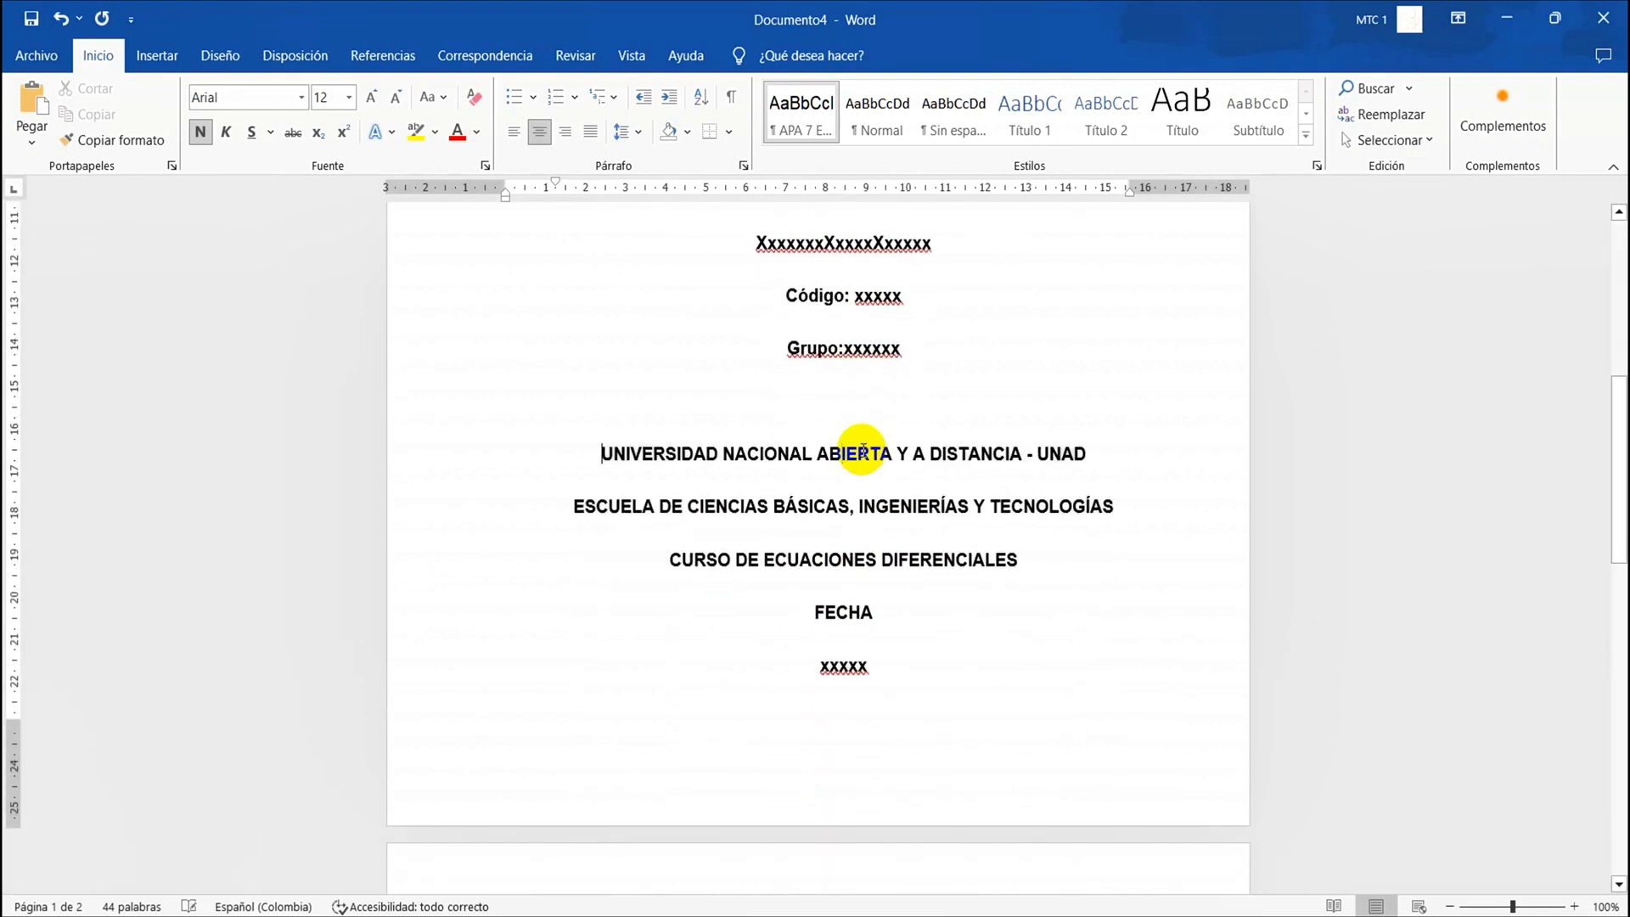
scroll(845, 475, up, 6)
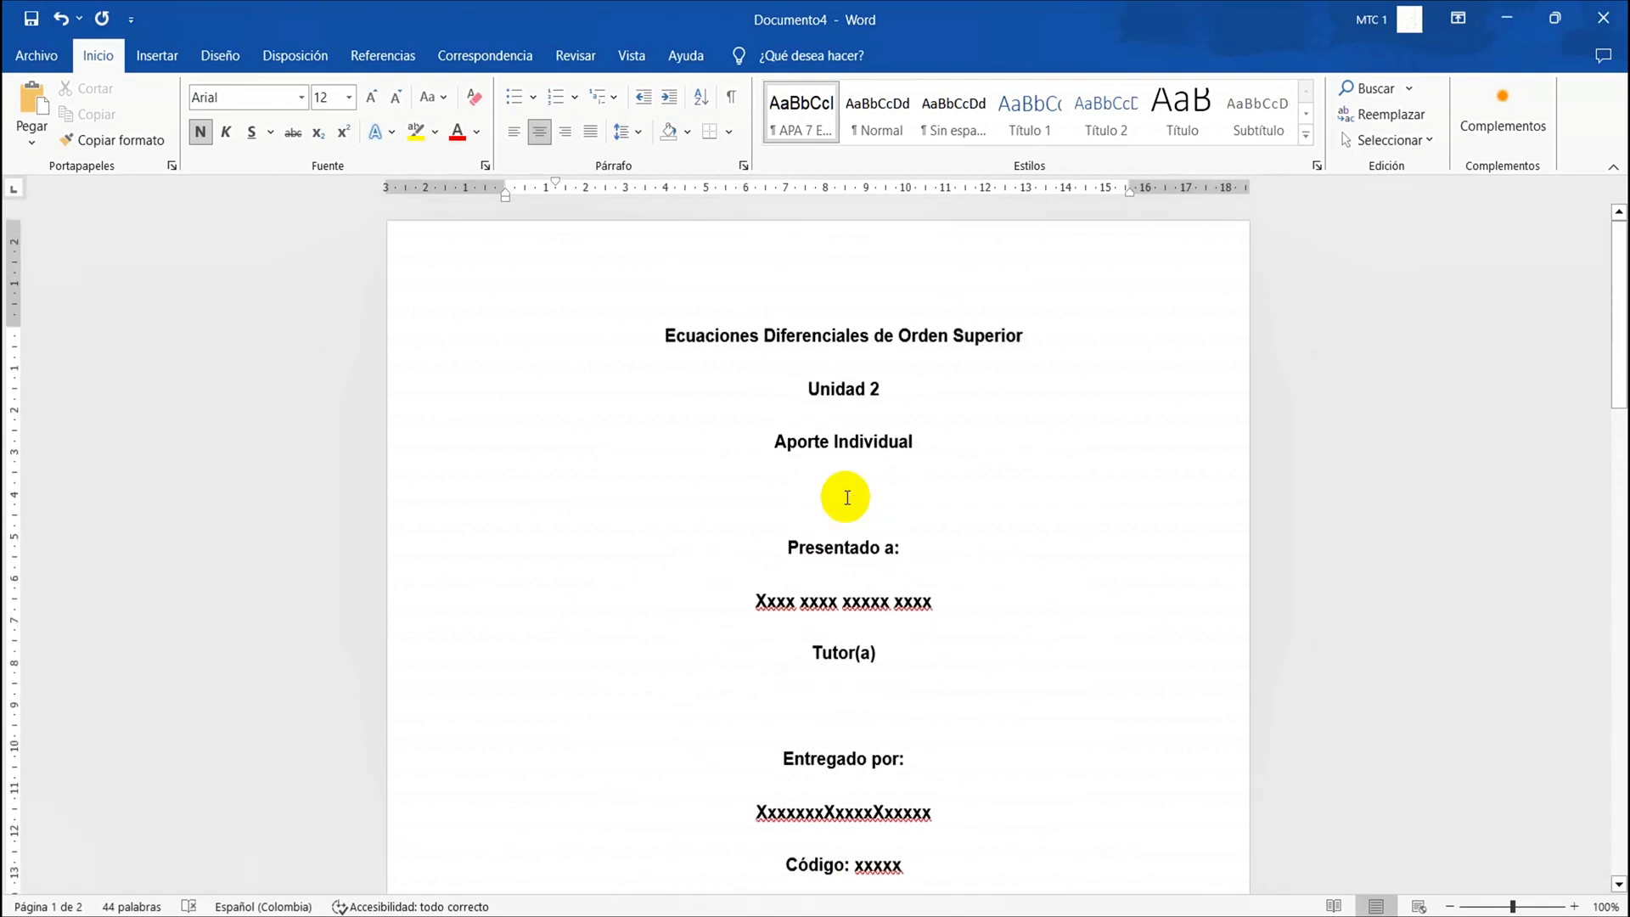
scroll(847, 498, down, 1)
click(834, 503)
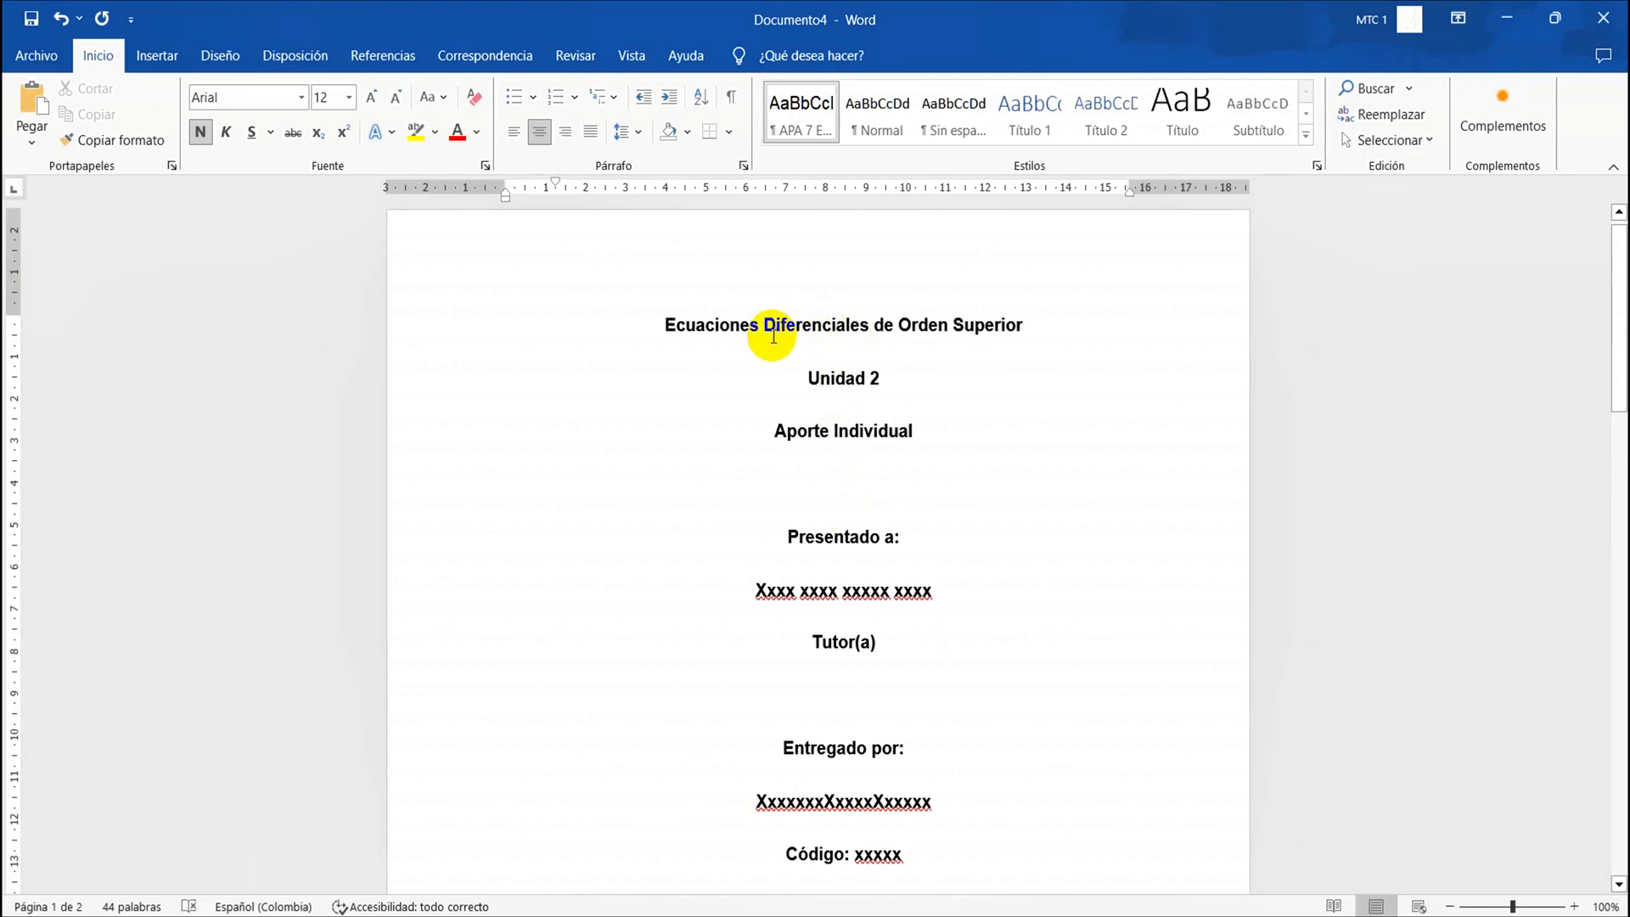
Replace the "Aporte Individual" line on the cover page with "Trabajo Grupal"
triple_click(744, 327)
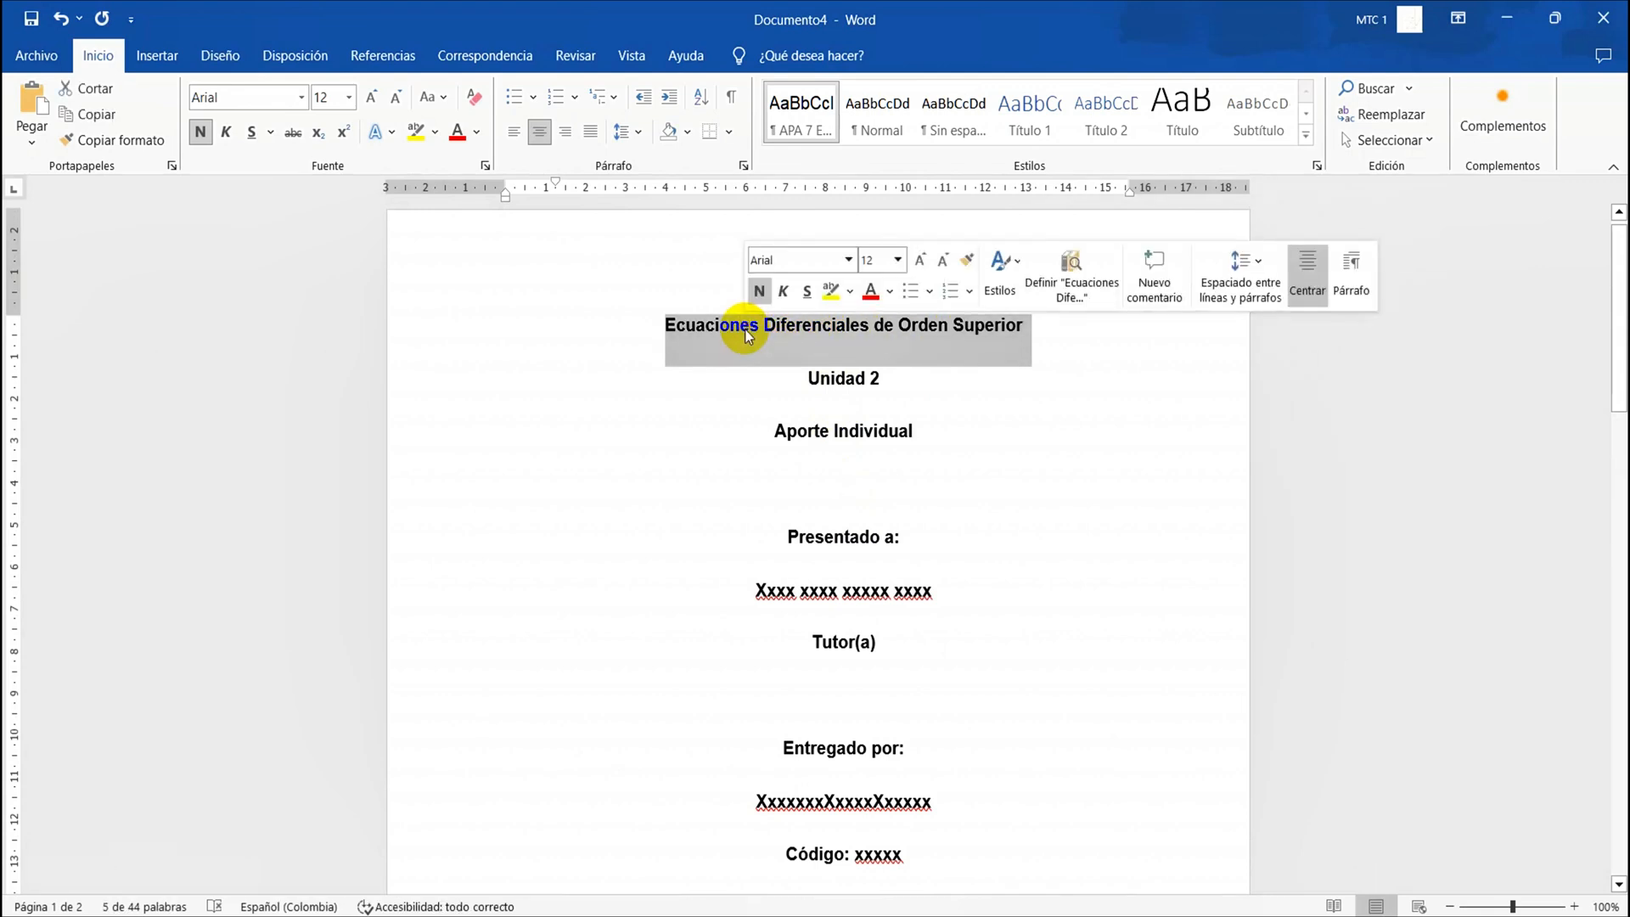
triple_click(831, 408)
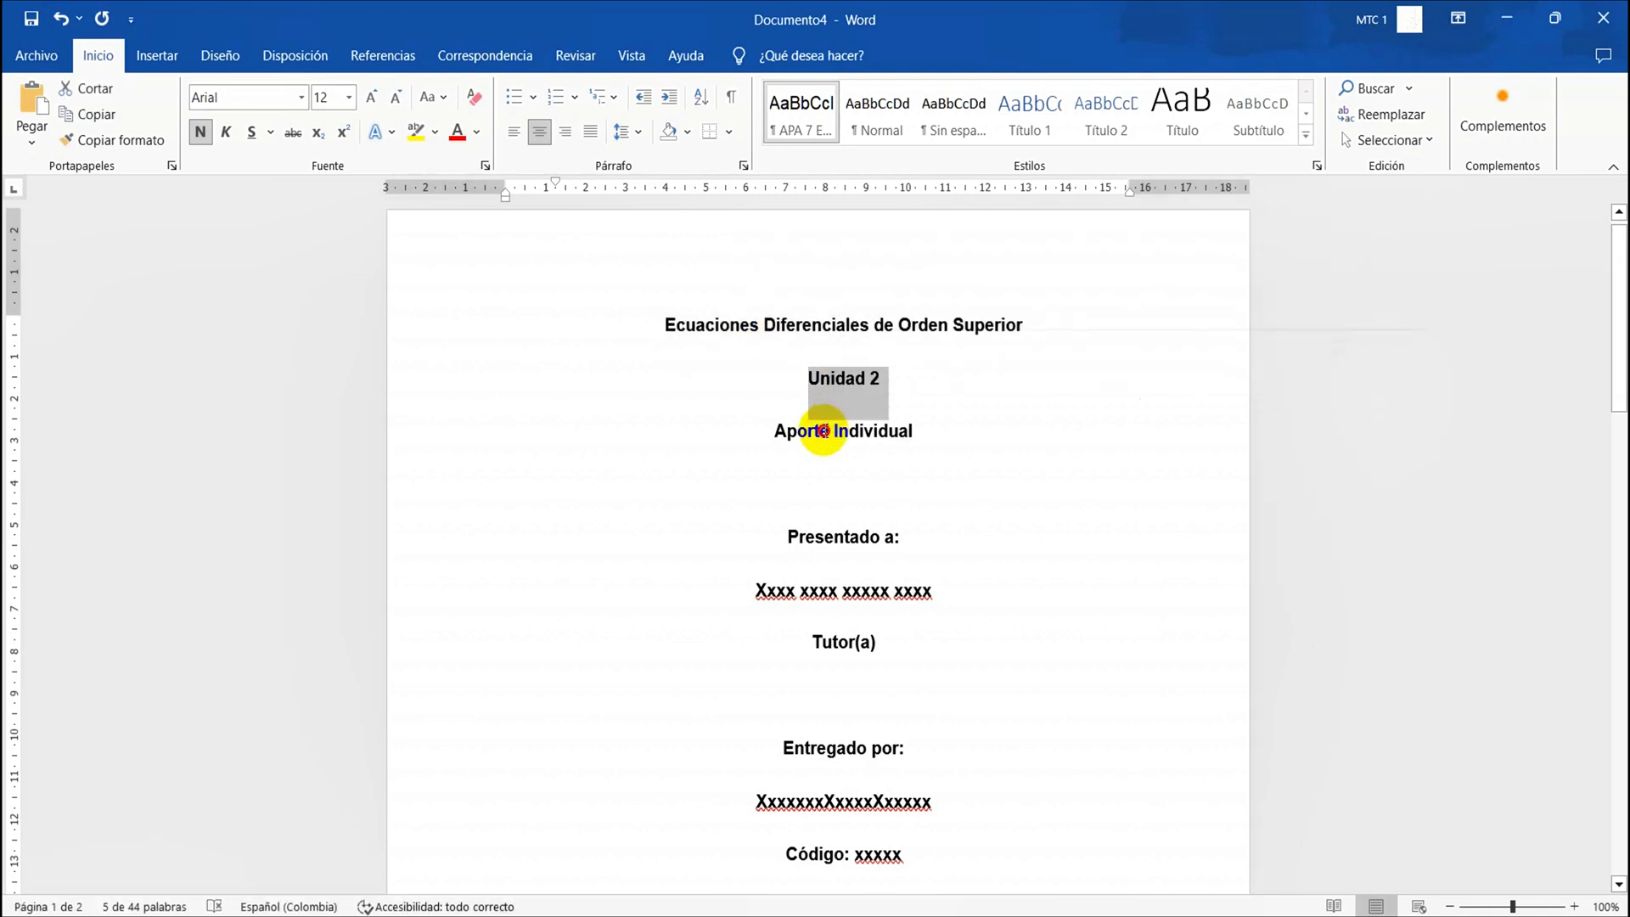
double_click(825, 431)
double_click(823, 431)
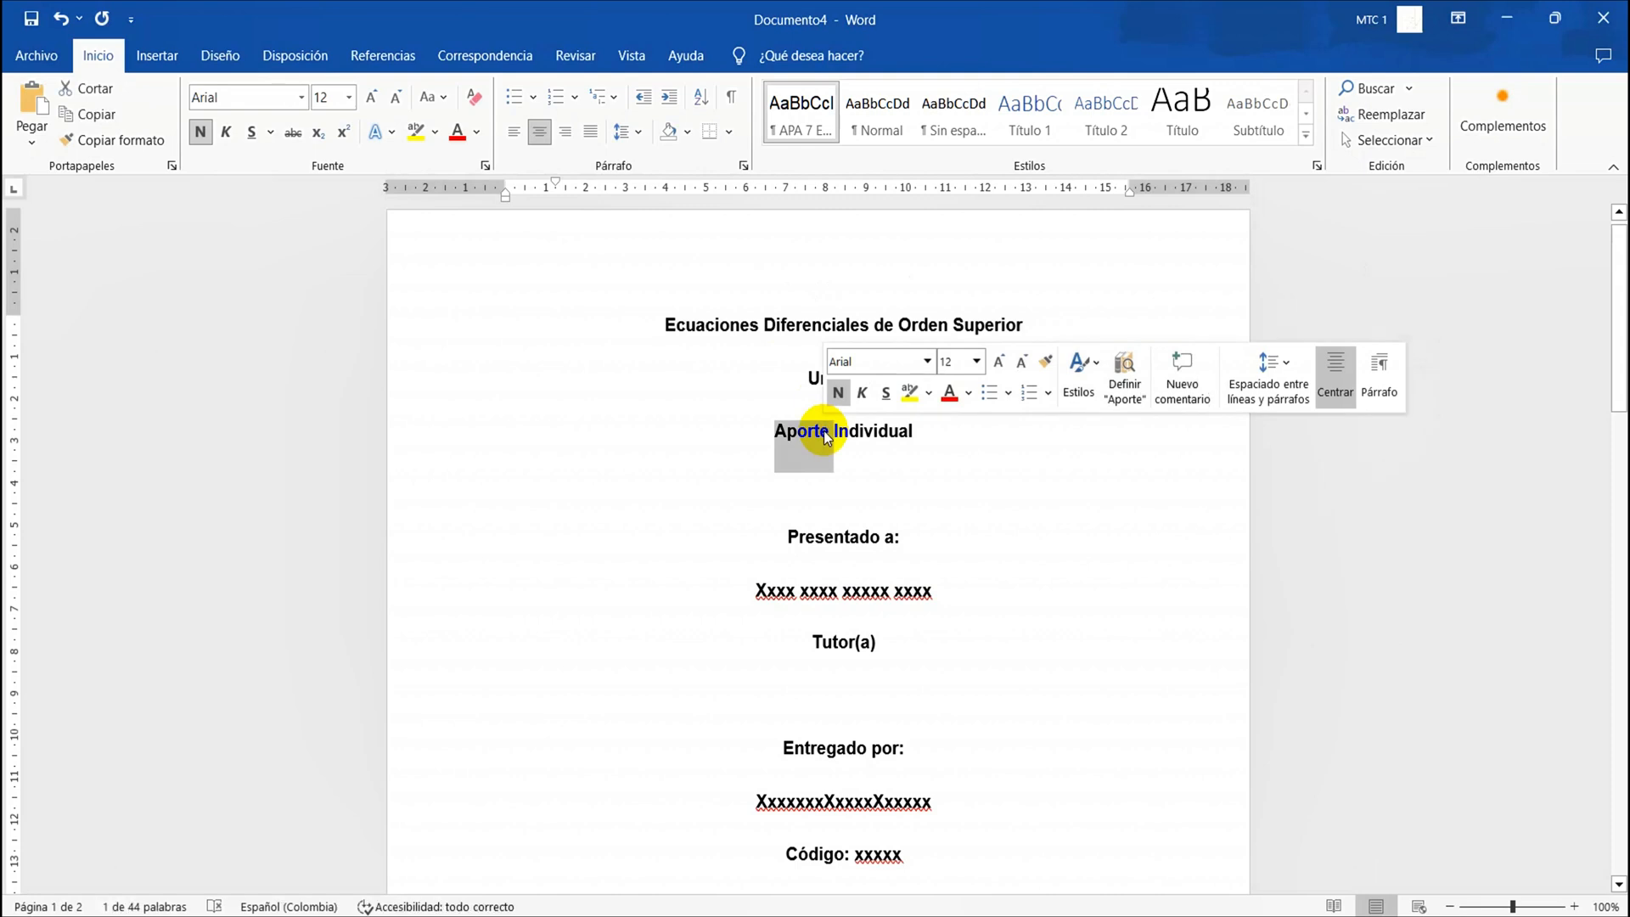
click(824, 431)
triple_click(824, 430)
triple_click(823, 431)
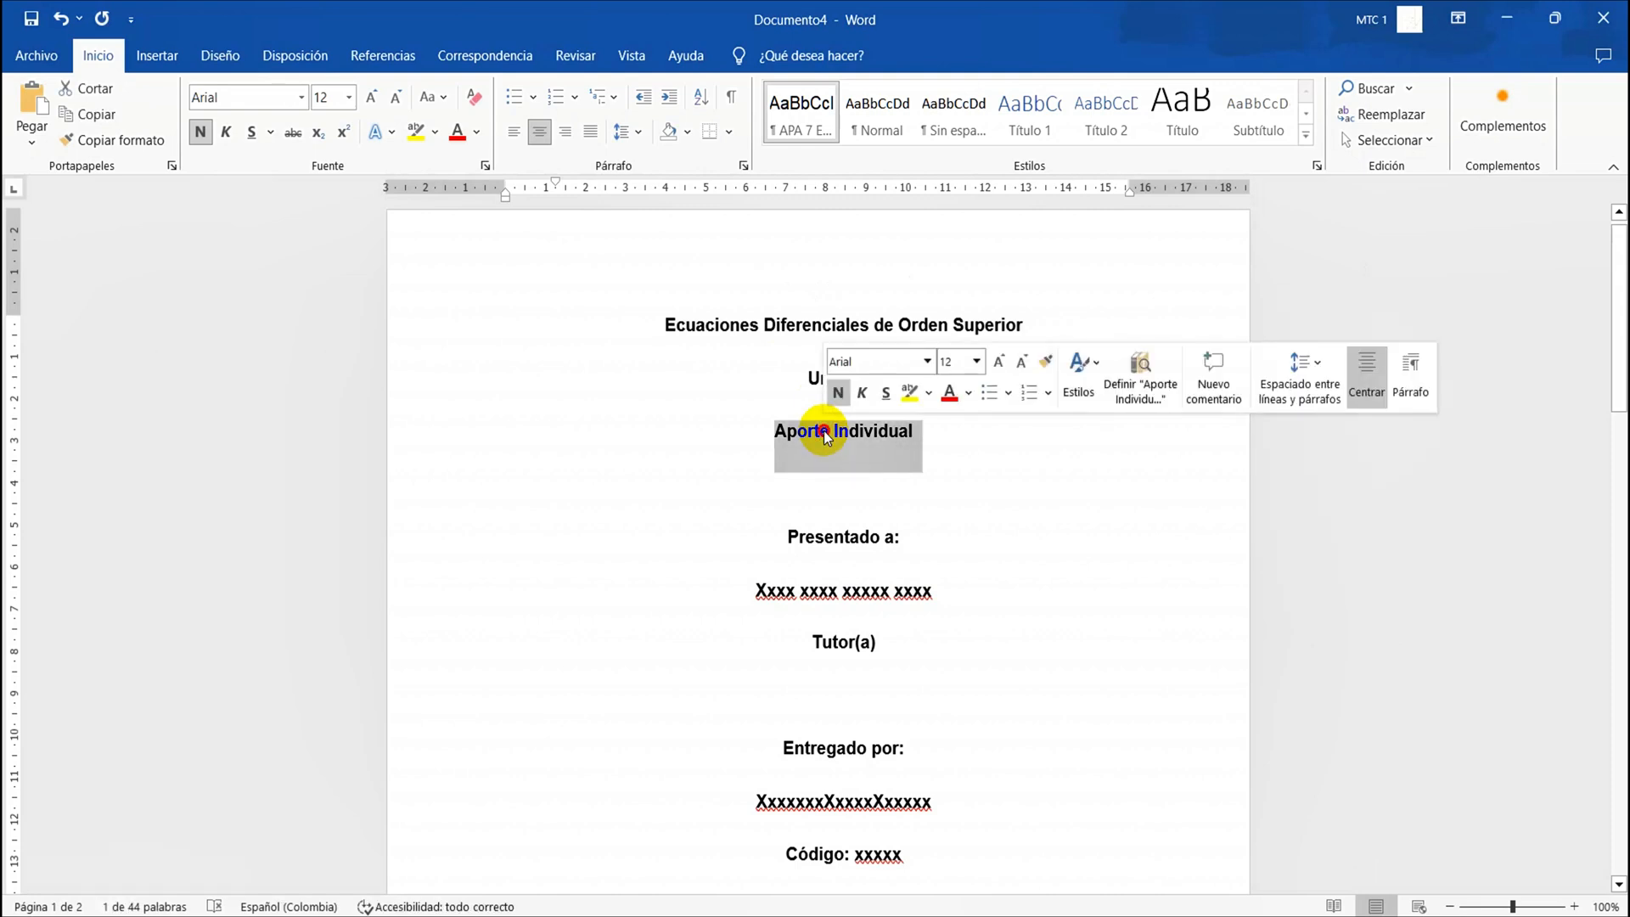
double_click(824, 430)
triple_click(824, 431)
text(Trabaj)
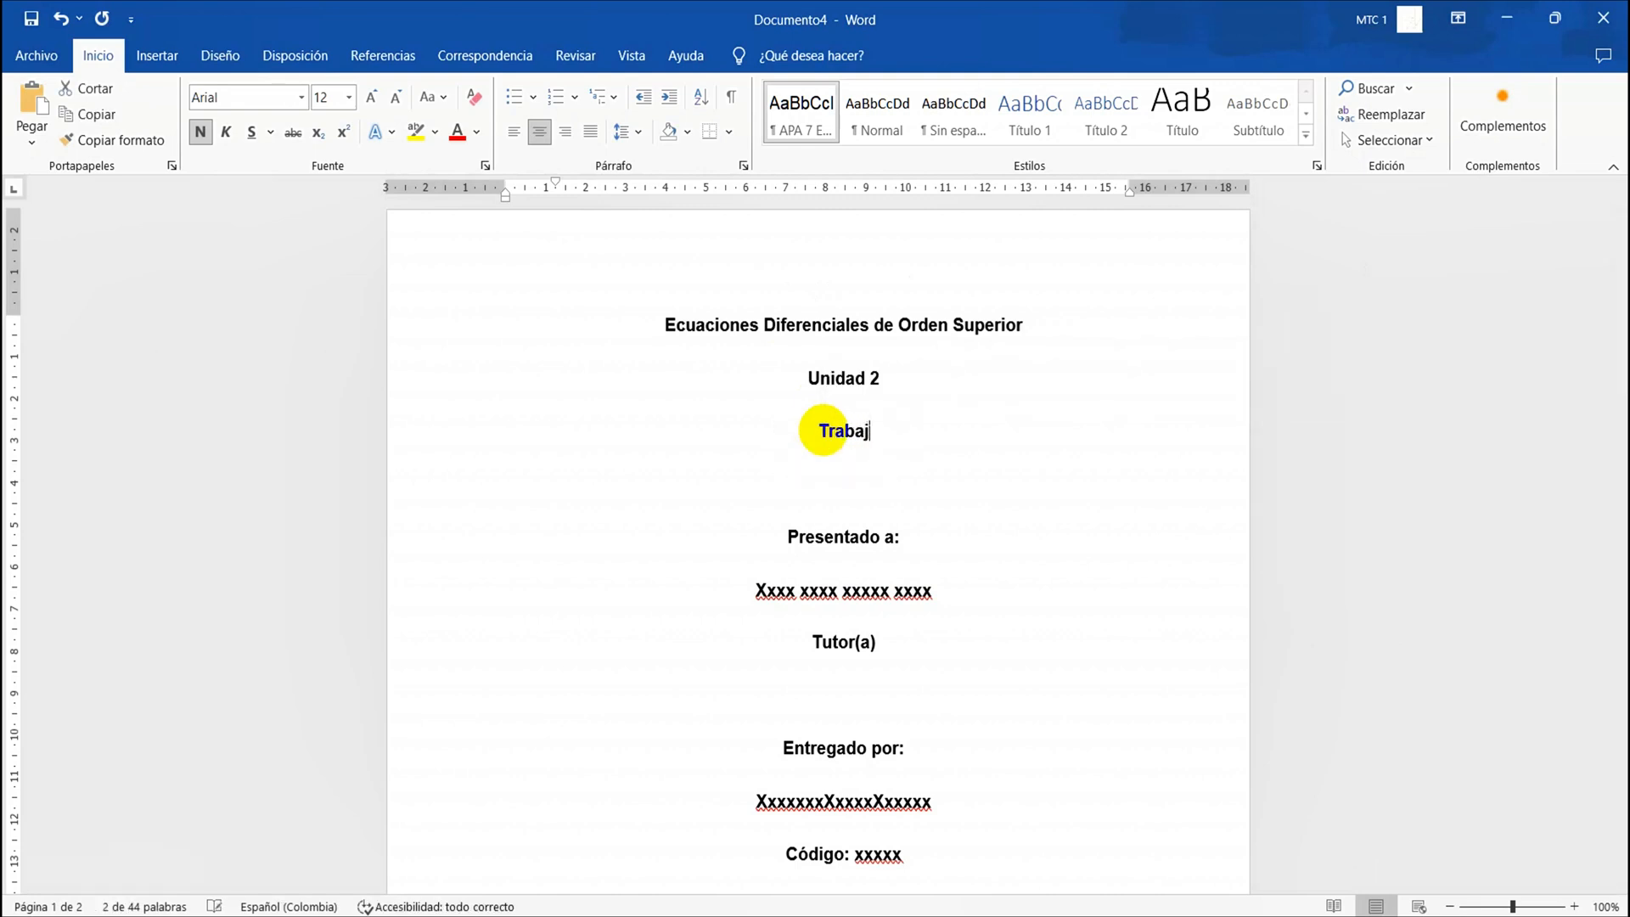
text(o Grupal)
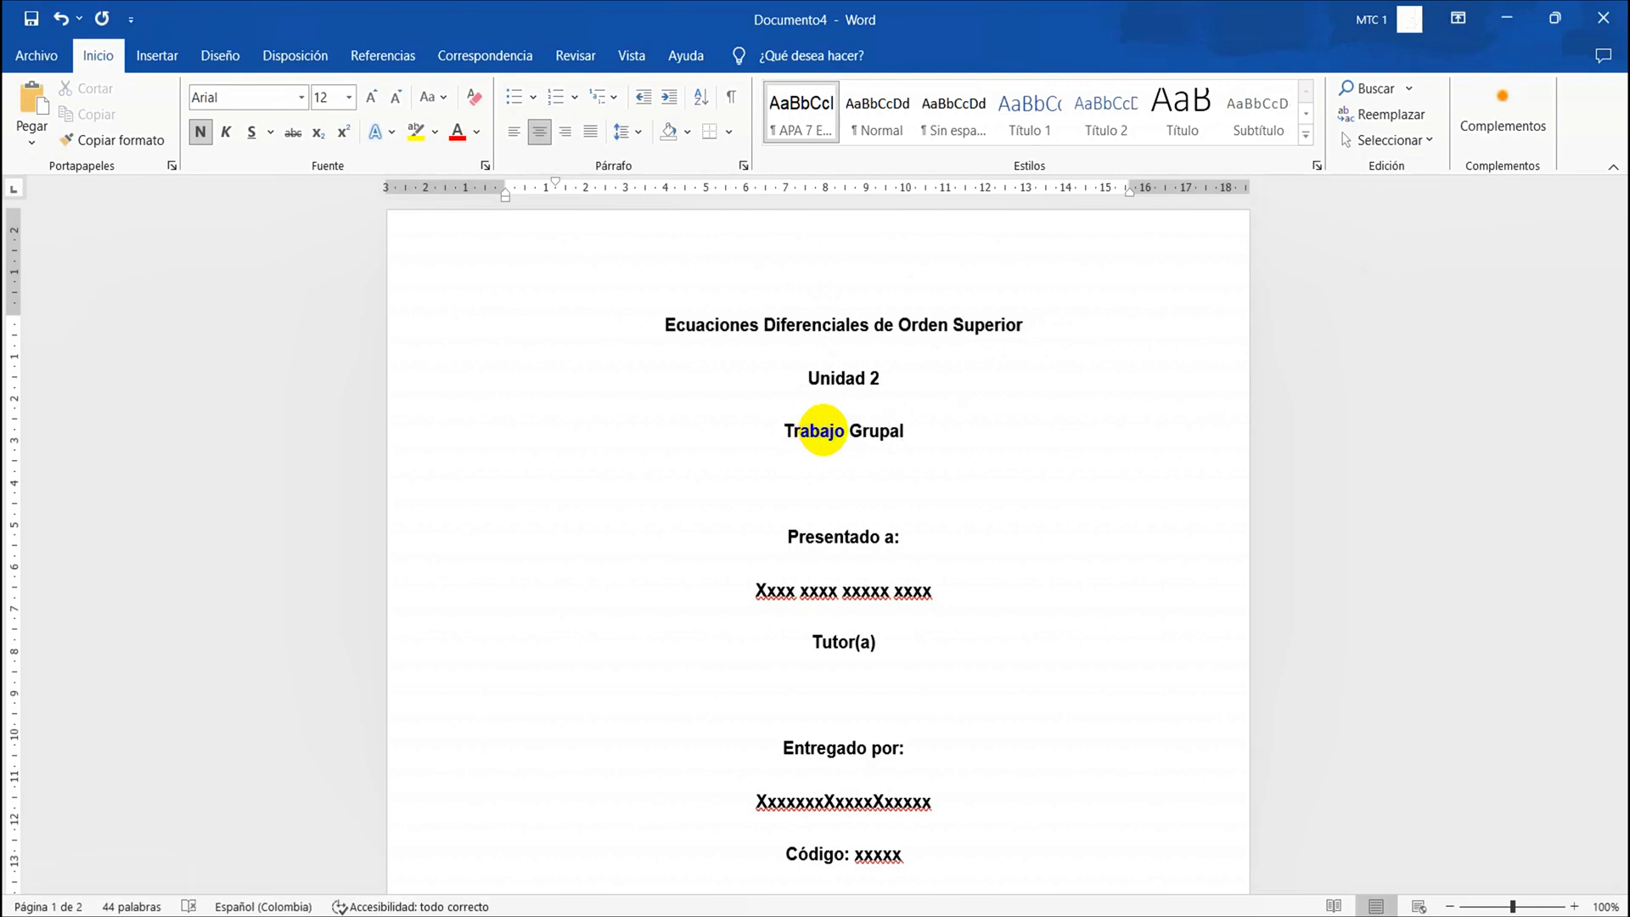
Insert spaces in the placeholder name under "Entregado por:" to split it into three separate words
double_click(806, 589)
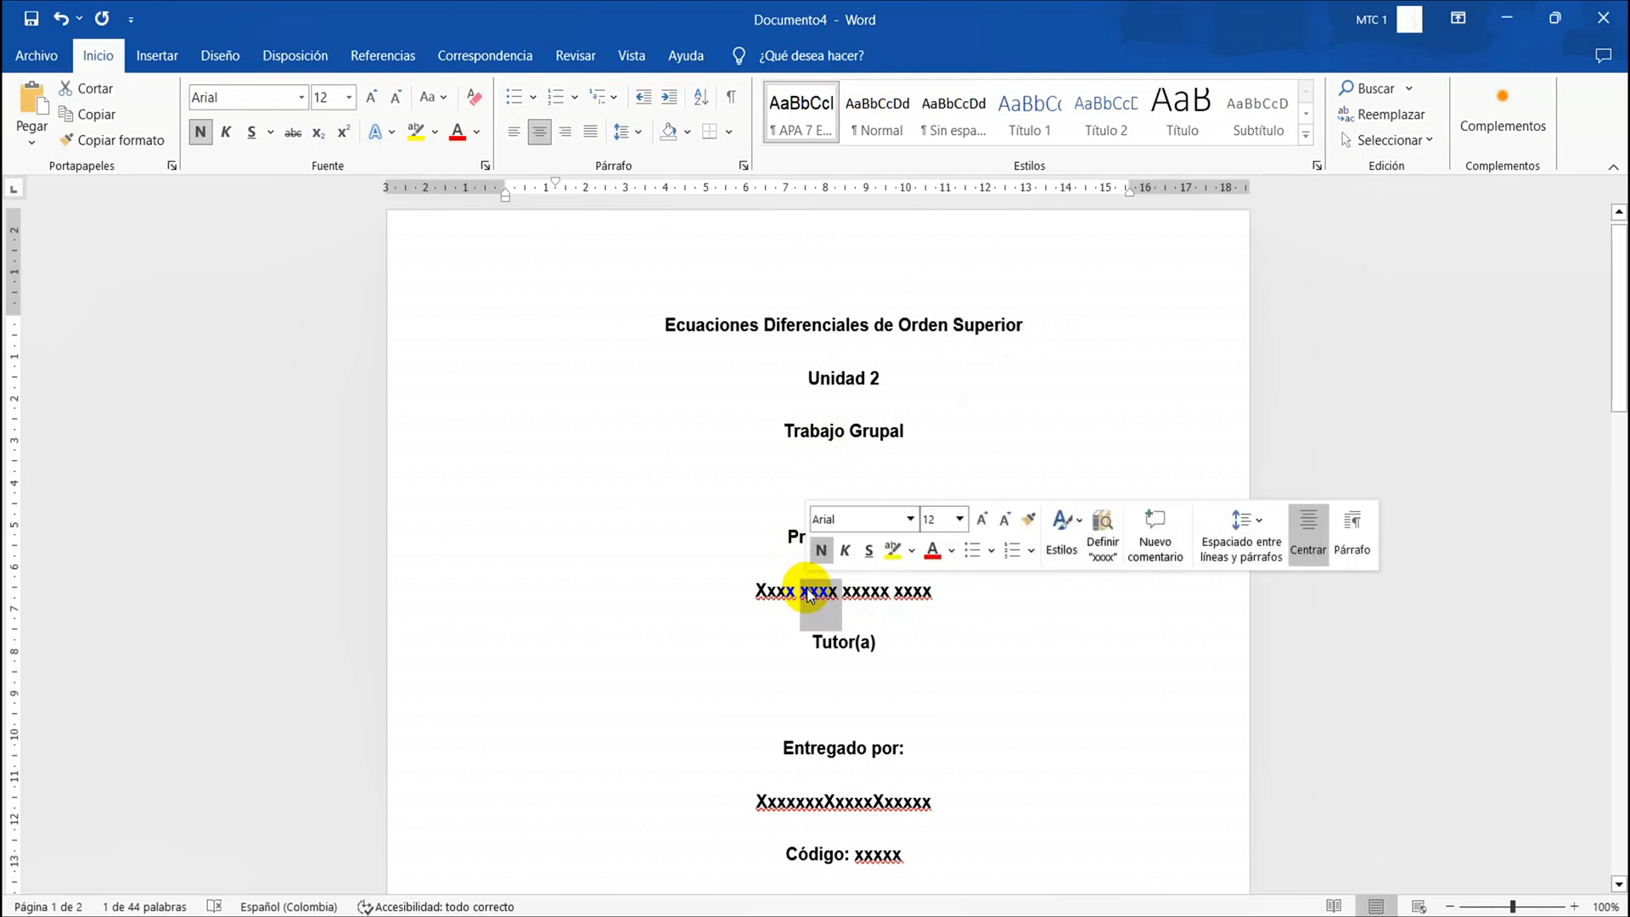
scroll(806, 589, down, 4)
triple_click(803, 590)
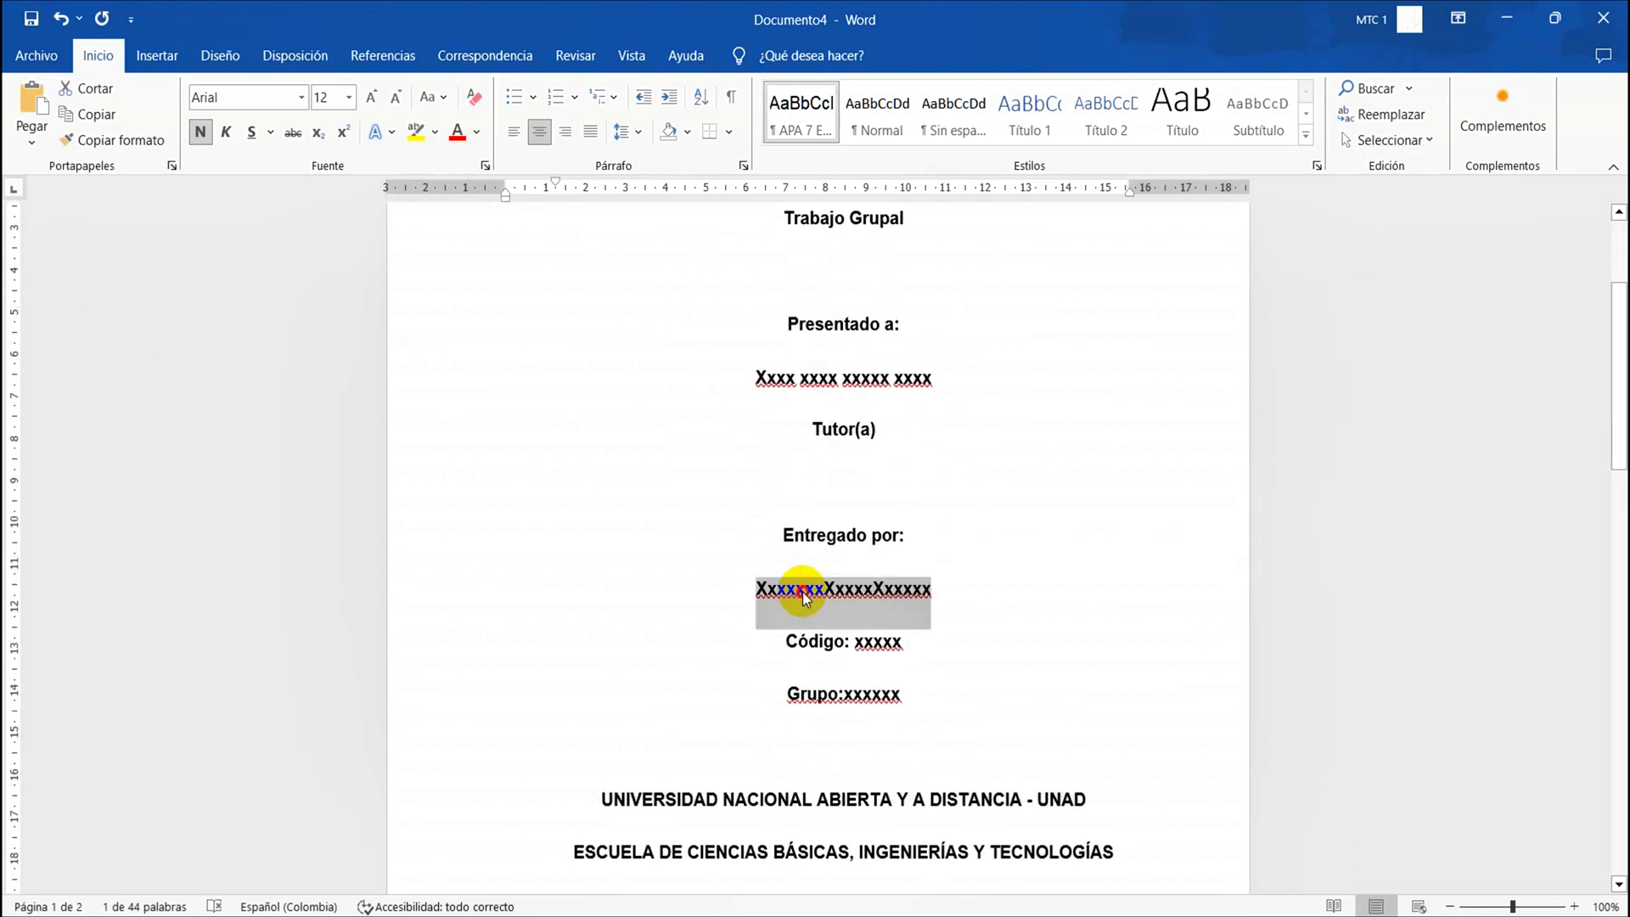
click(803, 590)
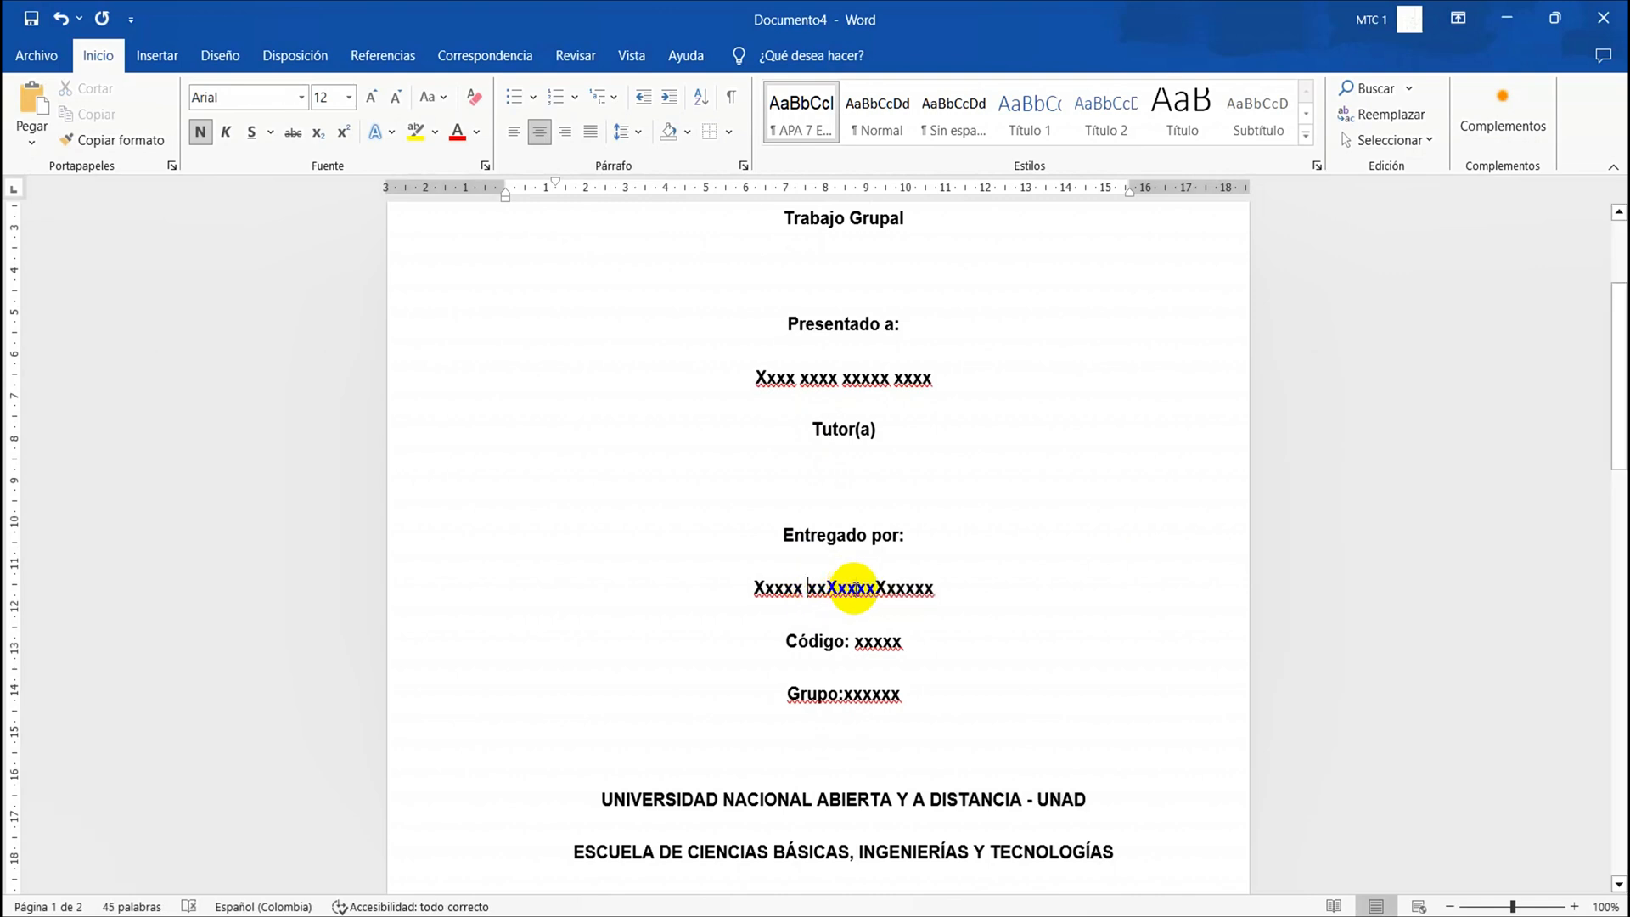
click(855, 586)
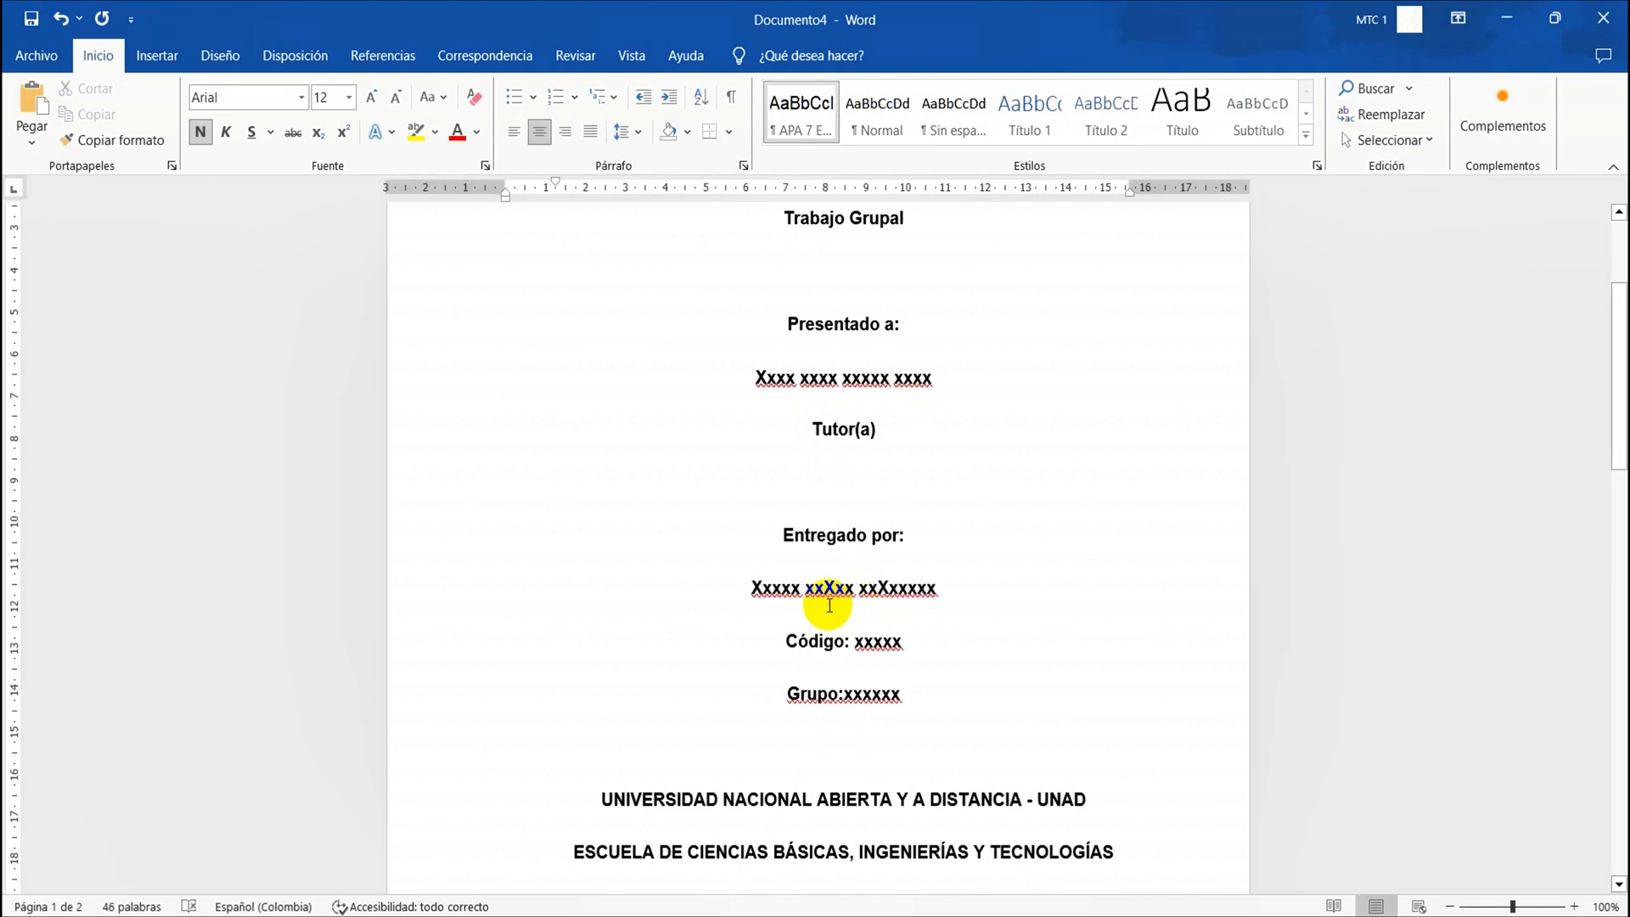
Go through the code and group placeholders, the university, school and course lines, and the date placeholder on the cover page
double_click(864, 645)
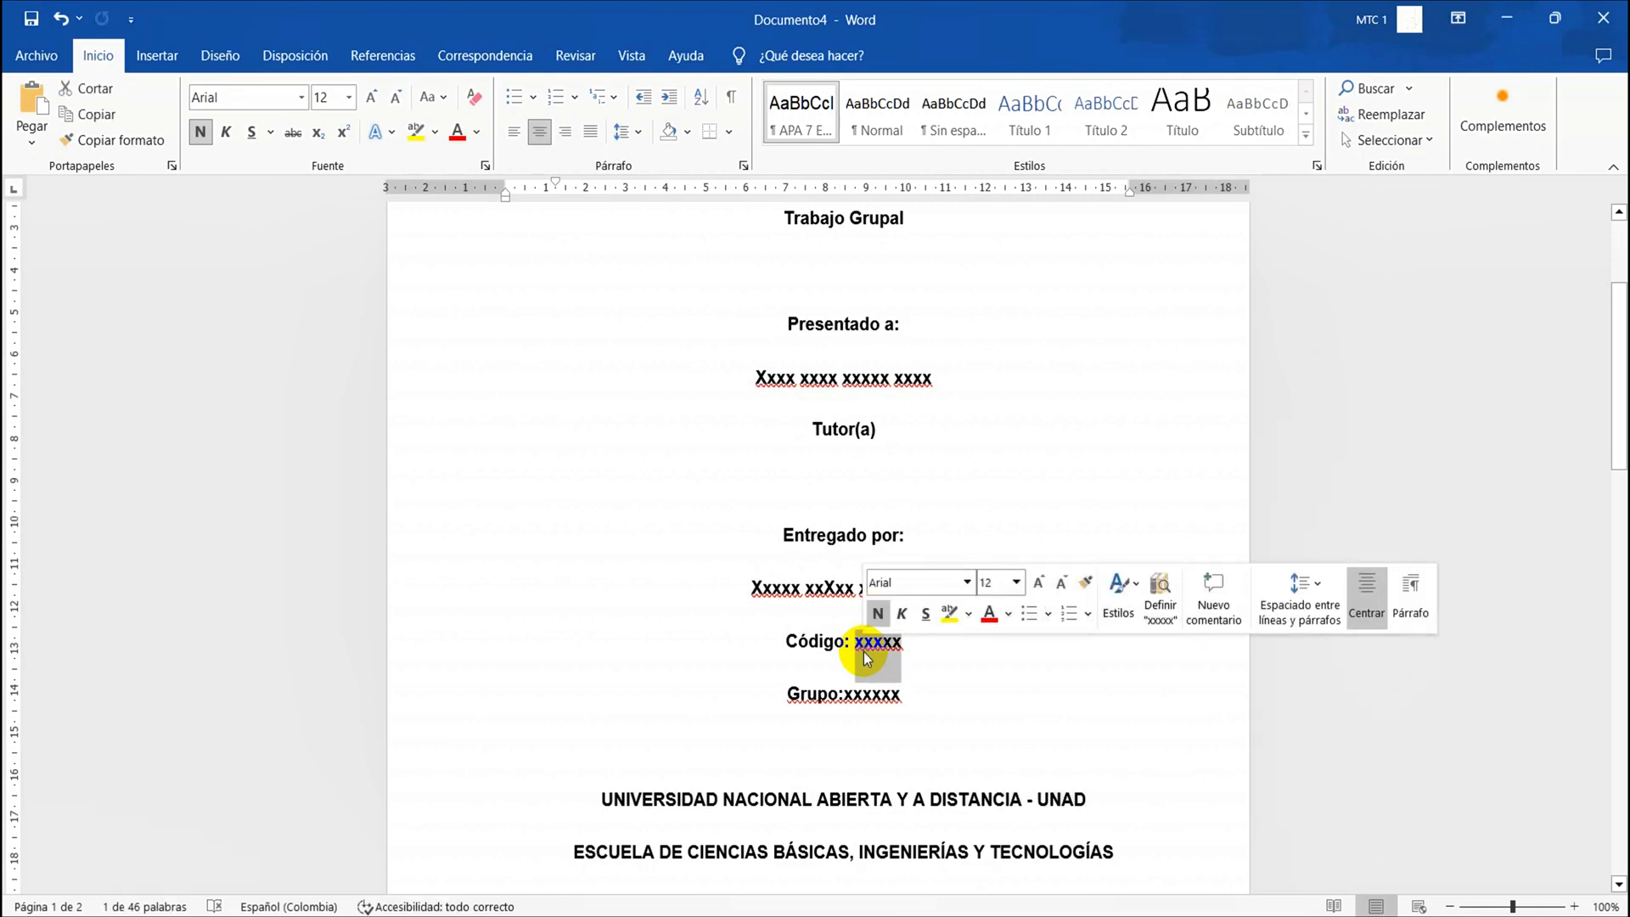
double_click(863, 694)
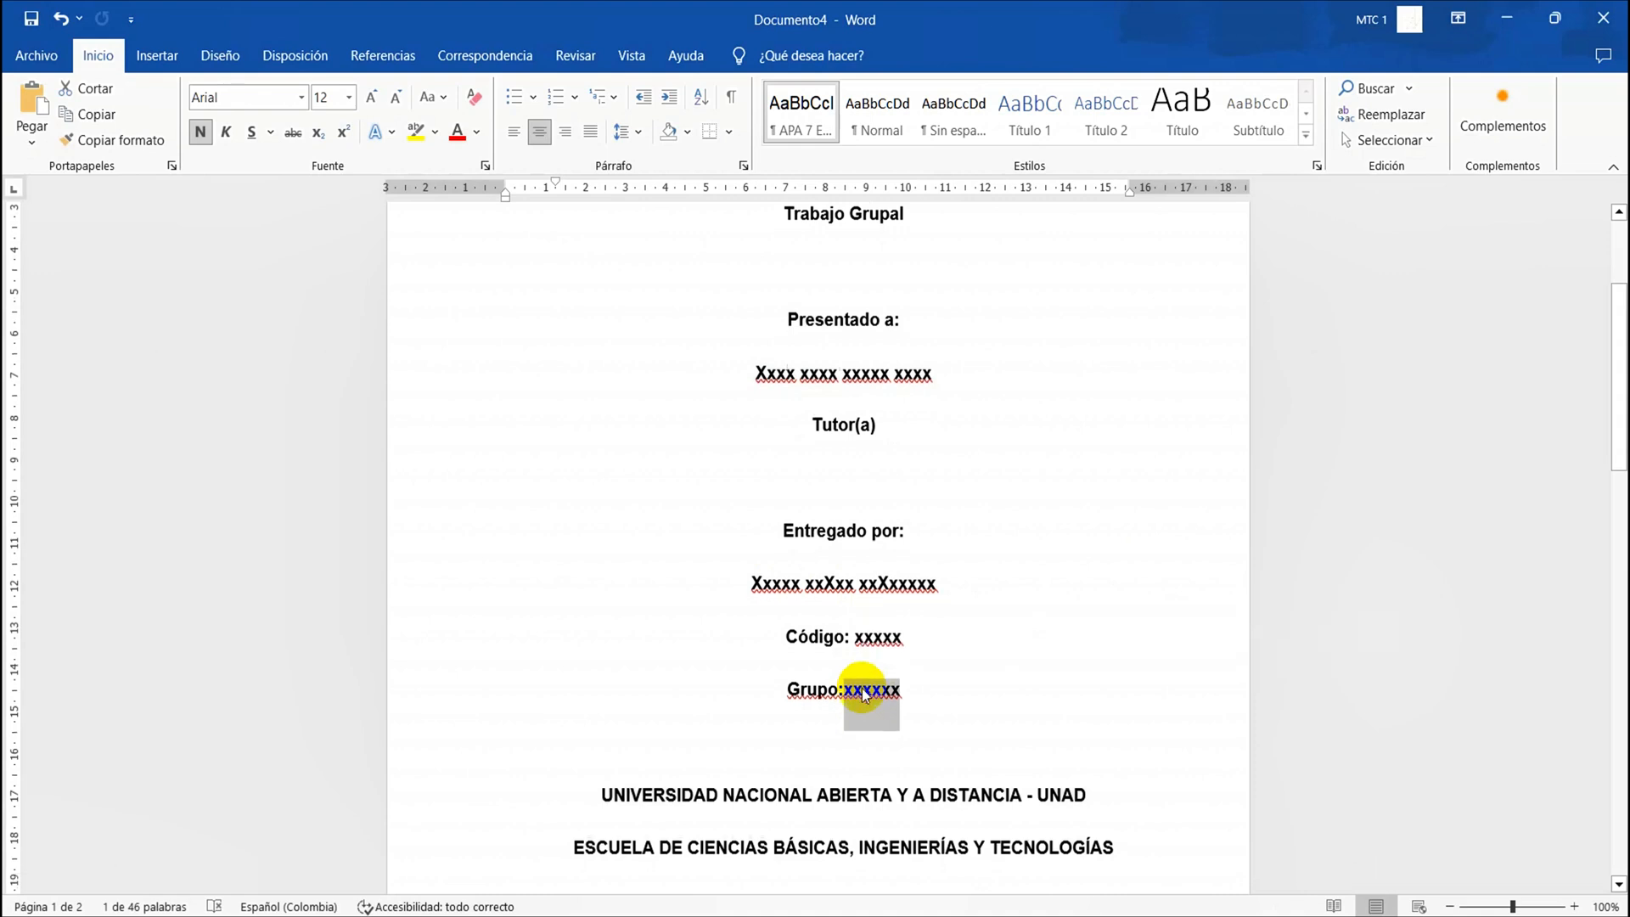
scroll(865, 695, down, 2)
click(847, 698)
triple_click(848, 701)
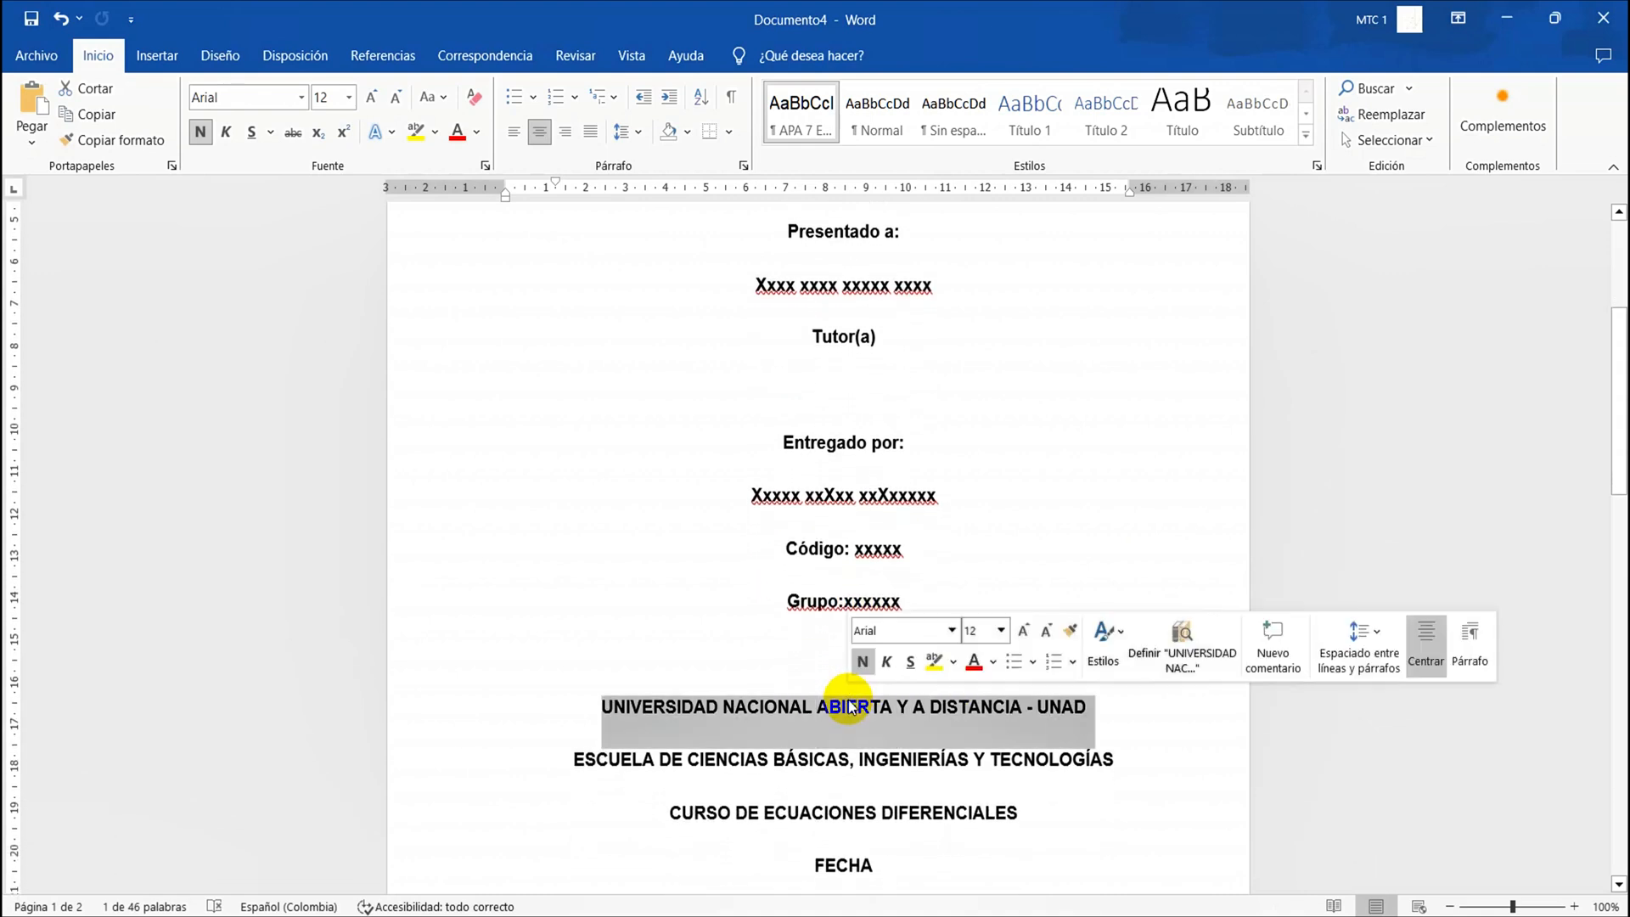
triple_click(849, 705)
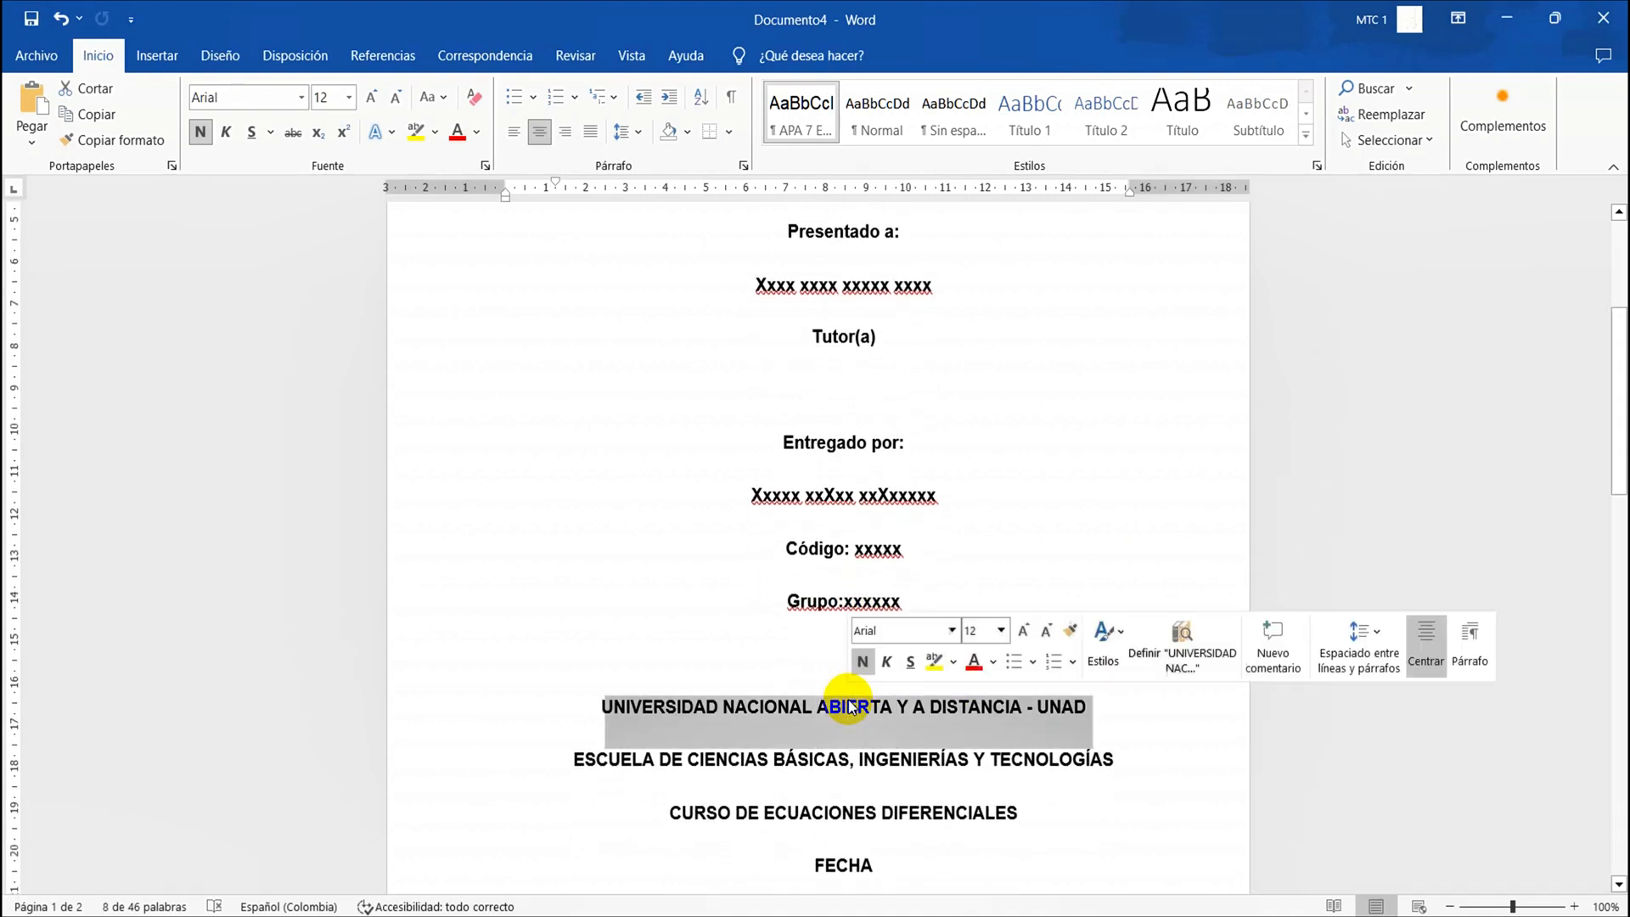
triple_click(822, 760)
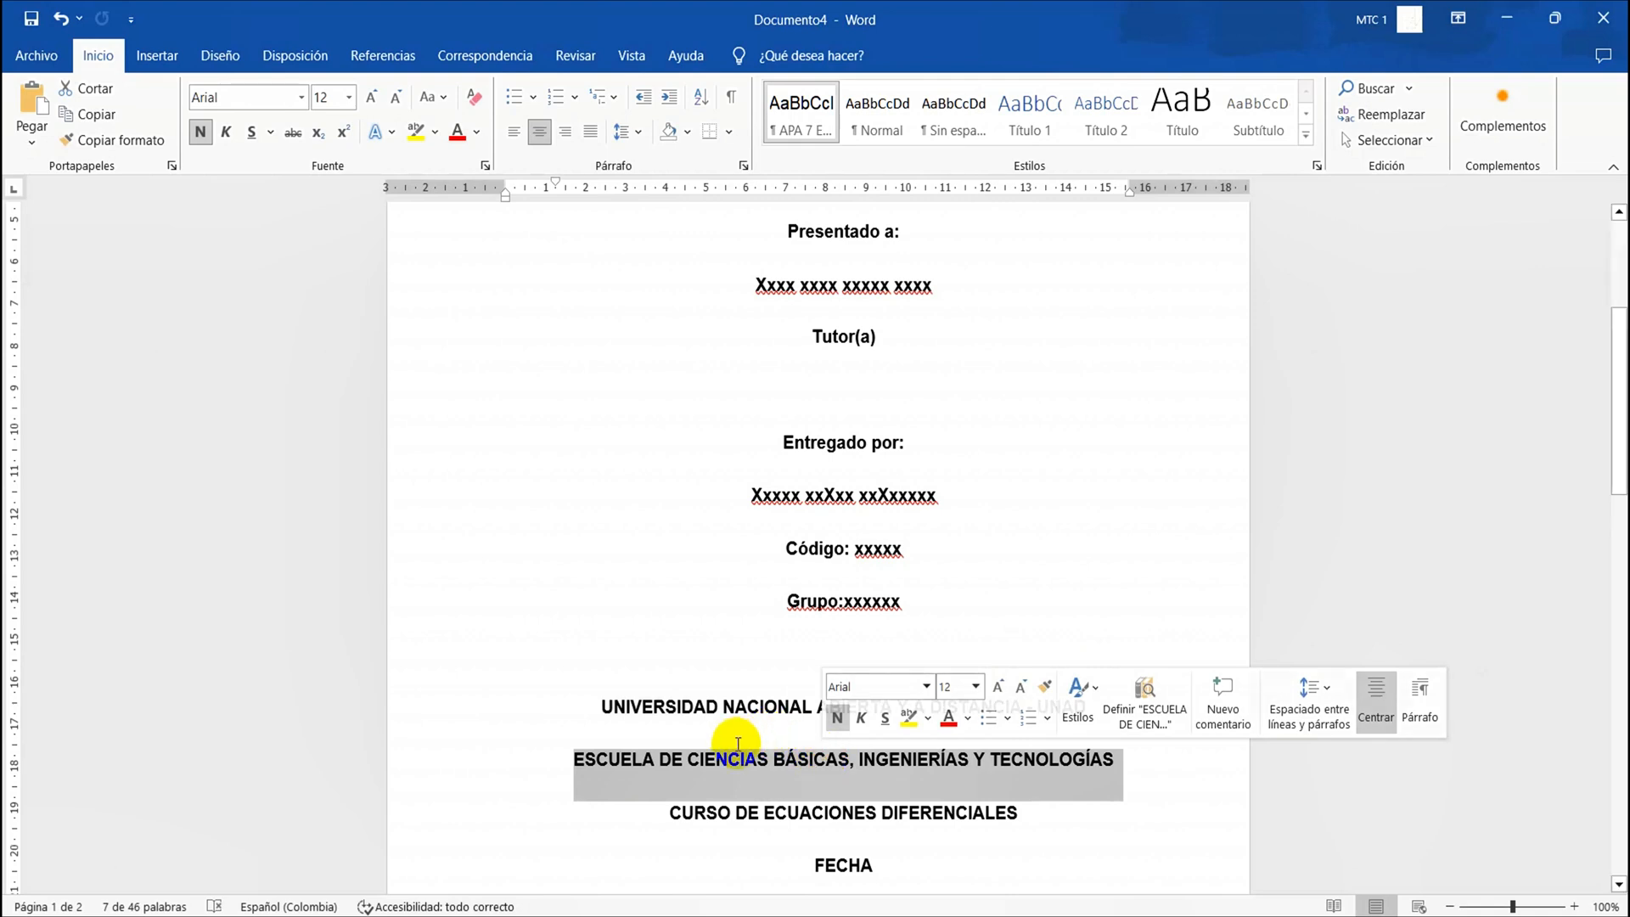
drag(687, 761, 758, 762)
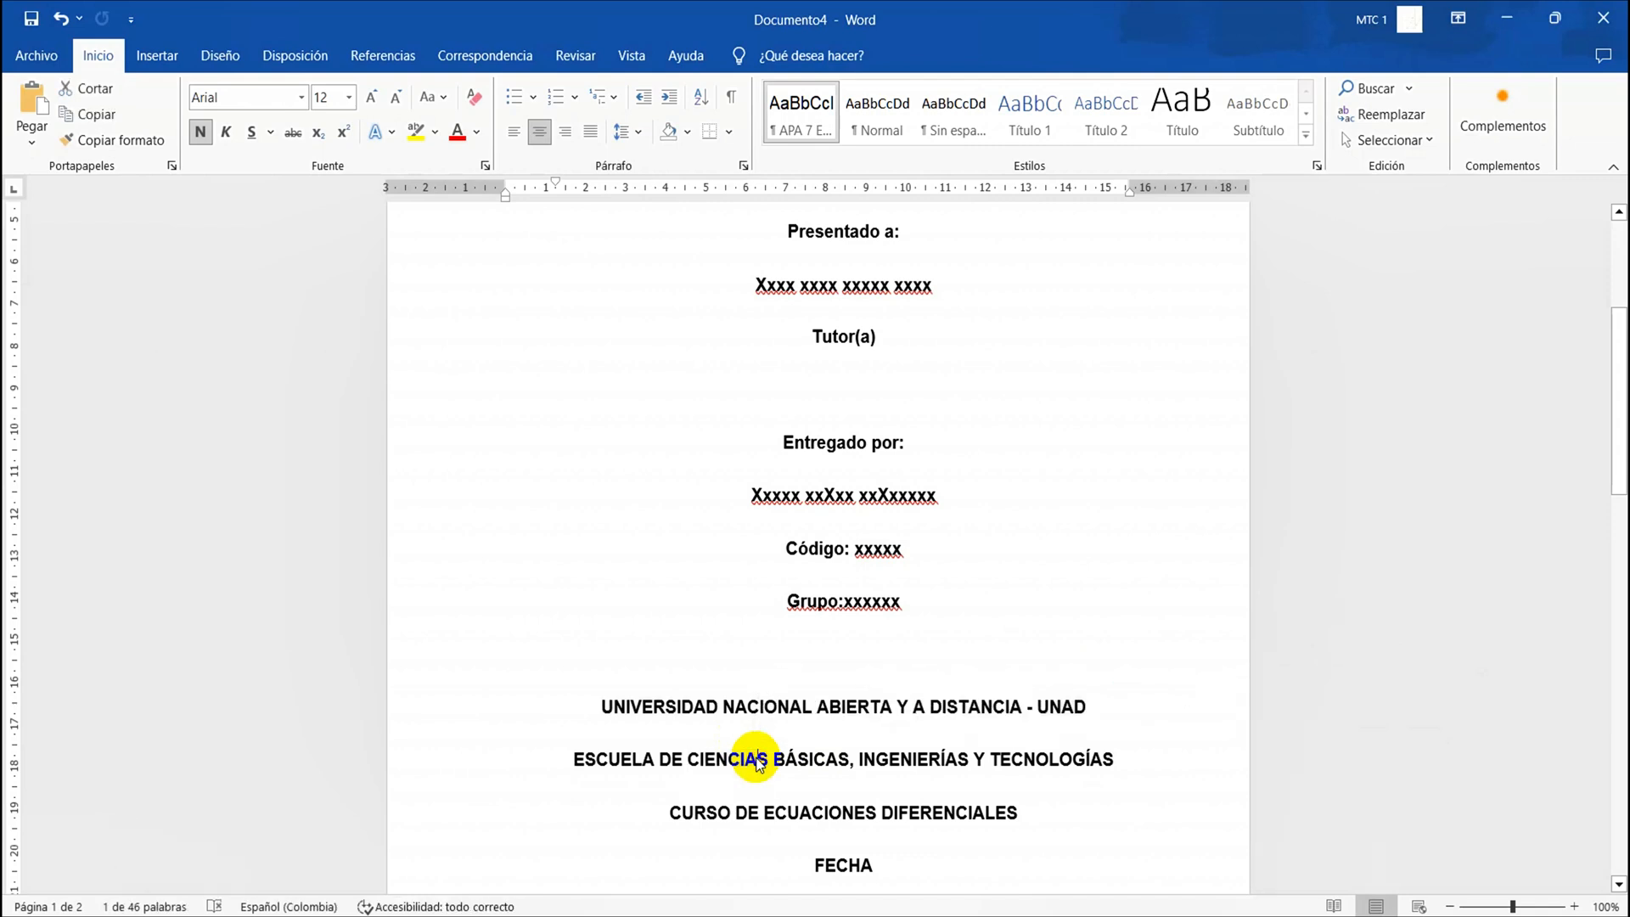
triple_click(758, 762)
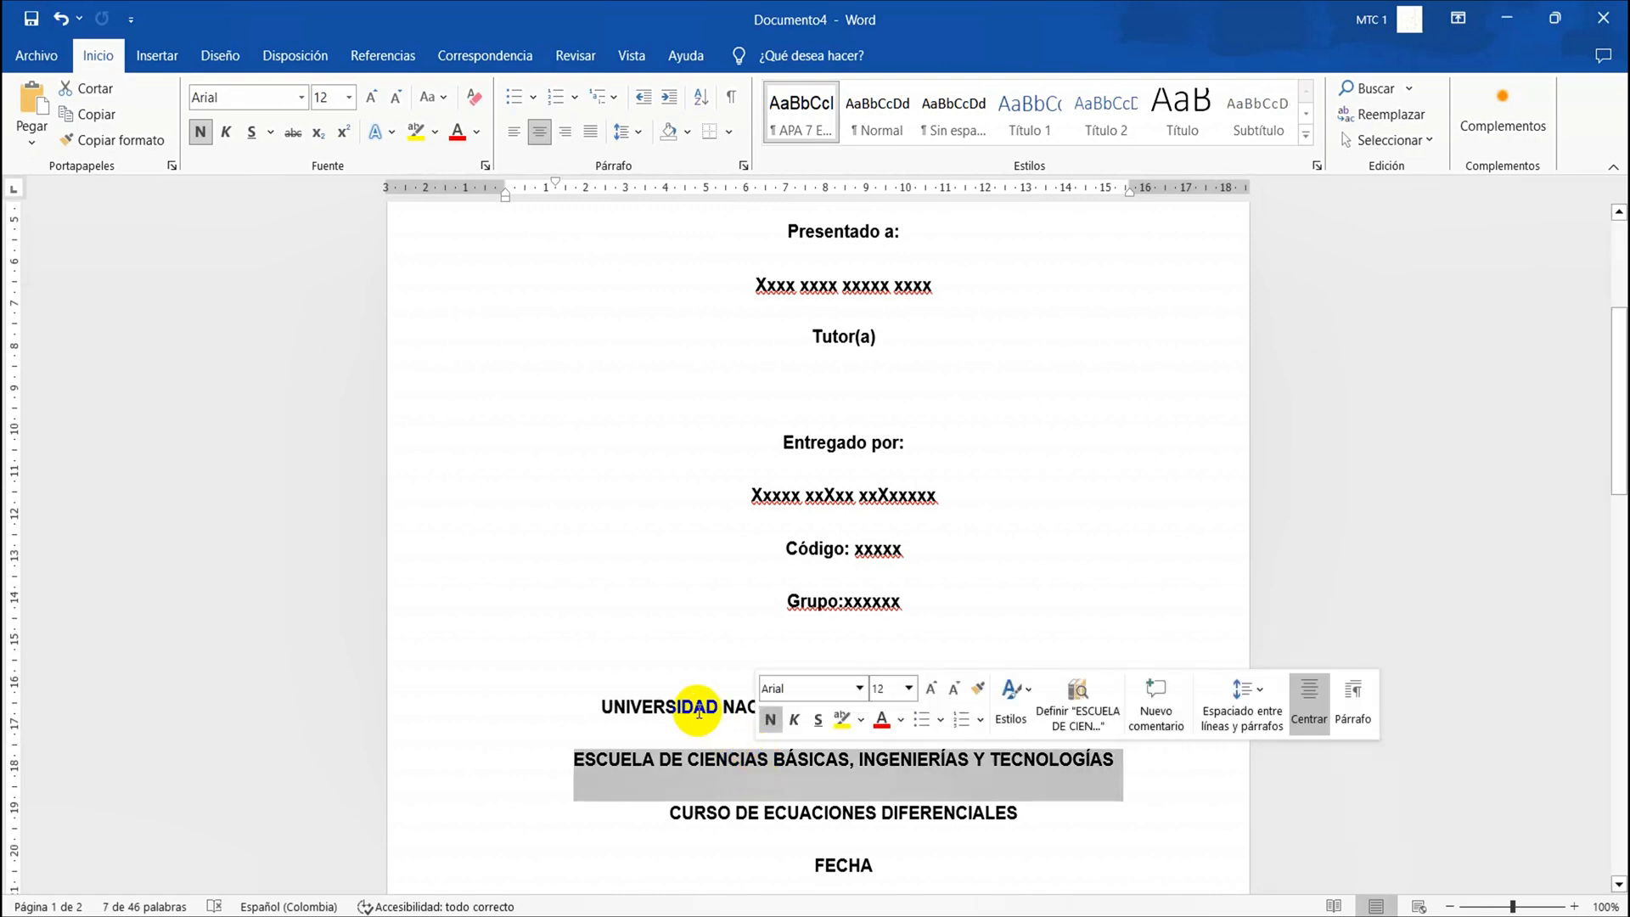
triple_click(809, 815)
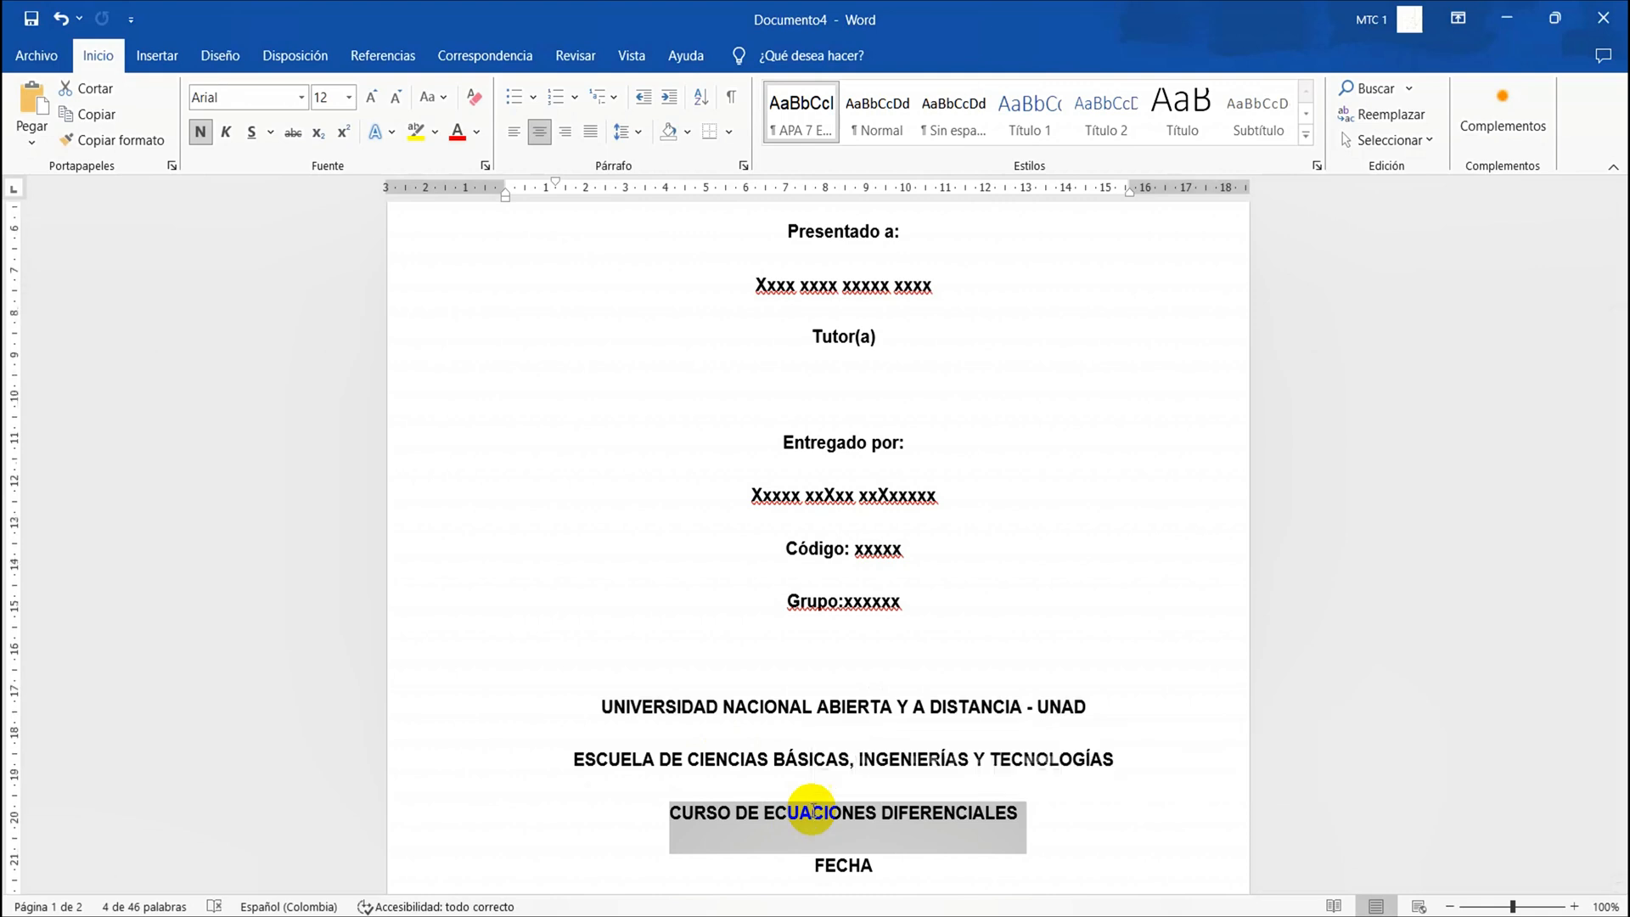
scroll(813, 814, down, 3)
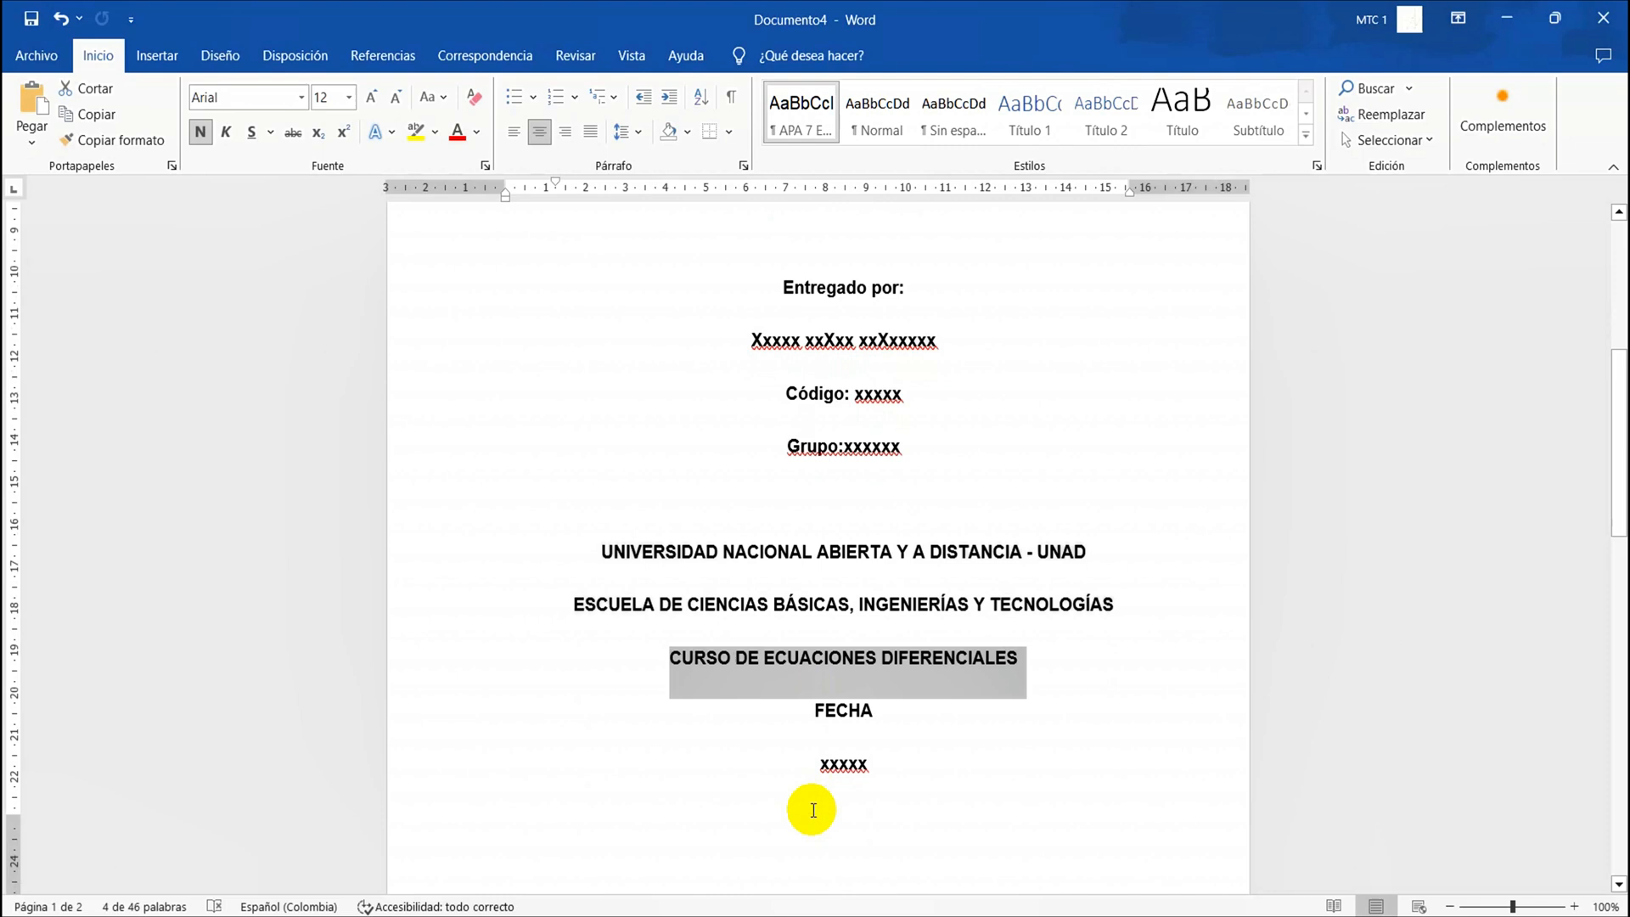
double_click(840, 763)
click(838, 764)
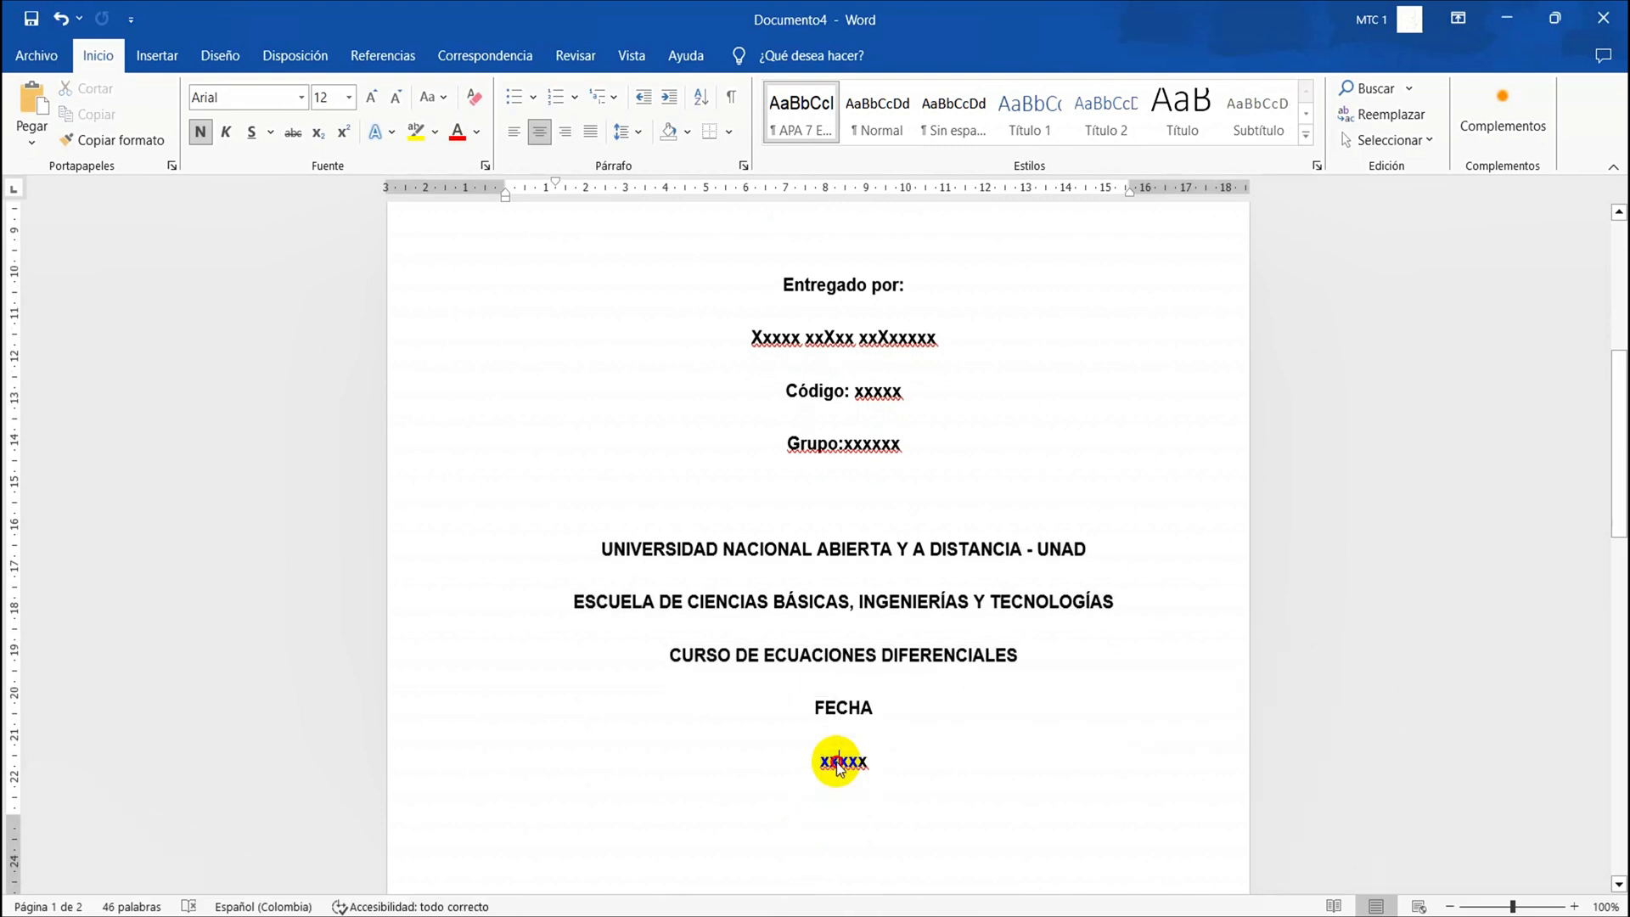
double_click(838, 763)
double_click(838, 762)
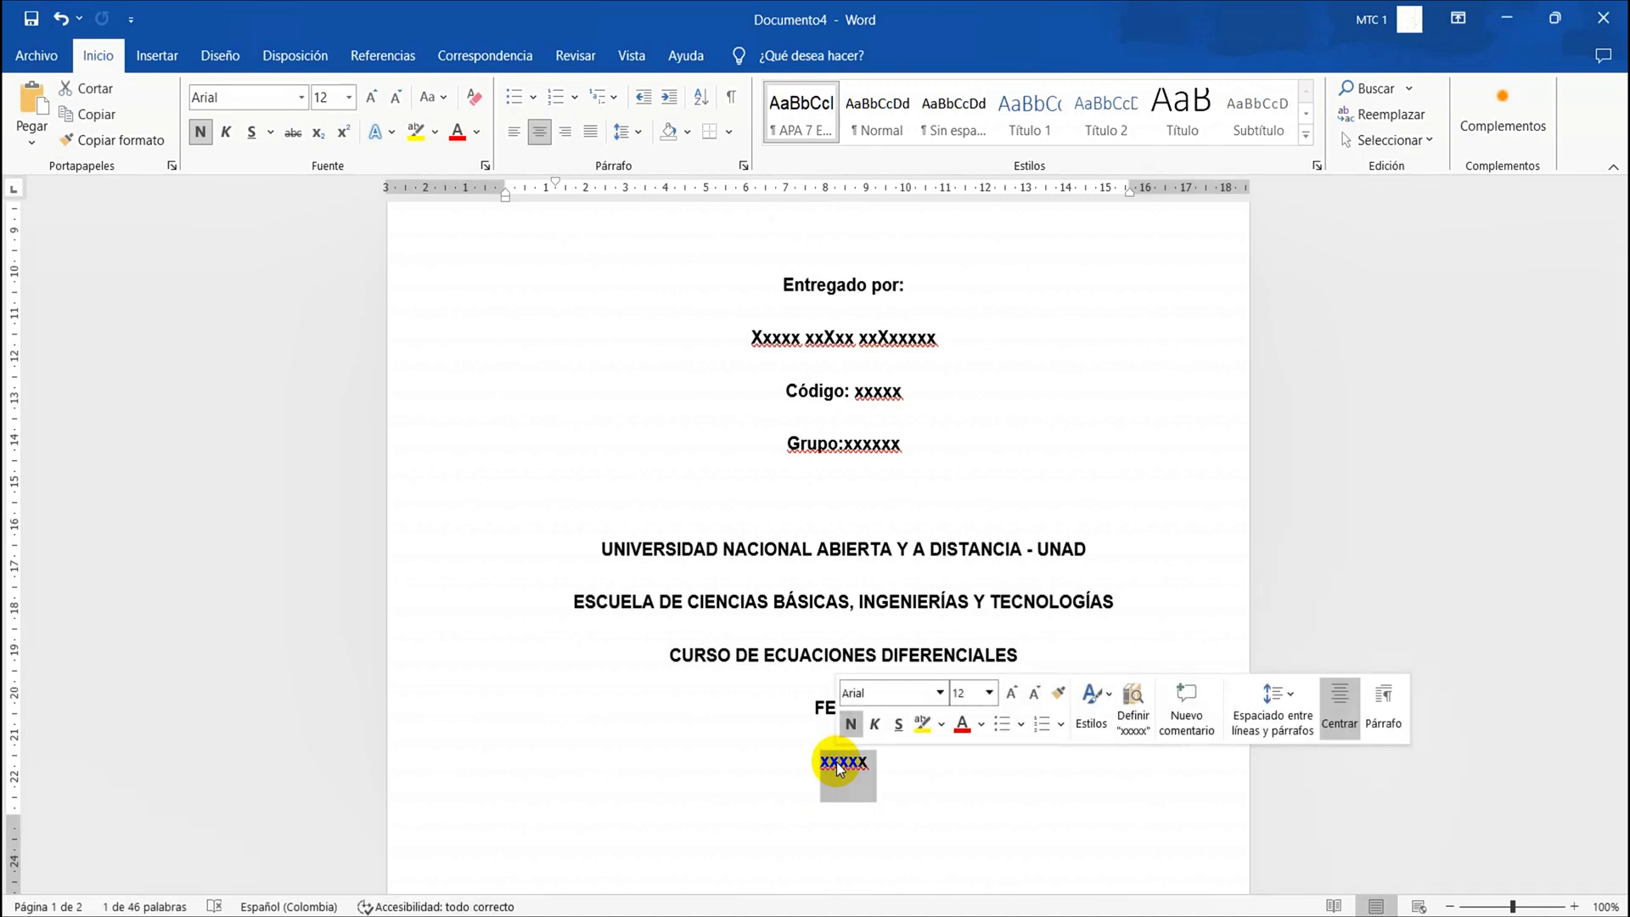
Replace the date placeholder under "FECHA" on the cover page with "Aaaa/mm/dd"
text(Aaaa/)
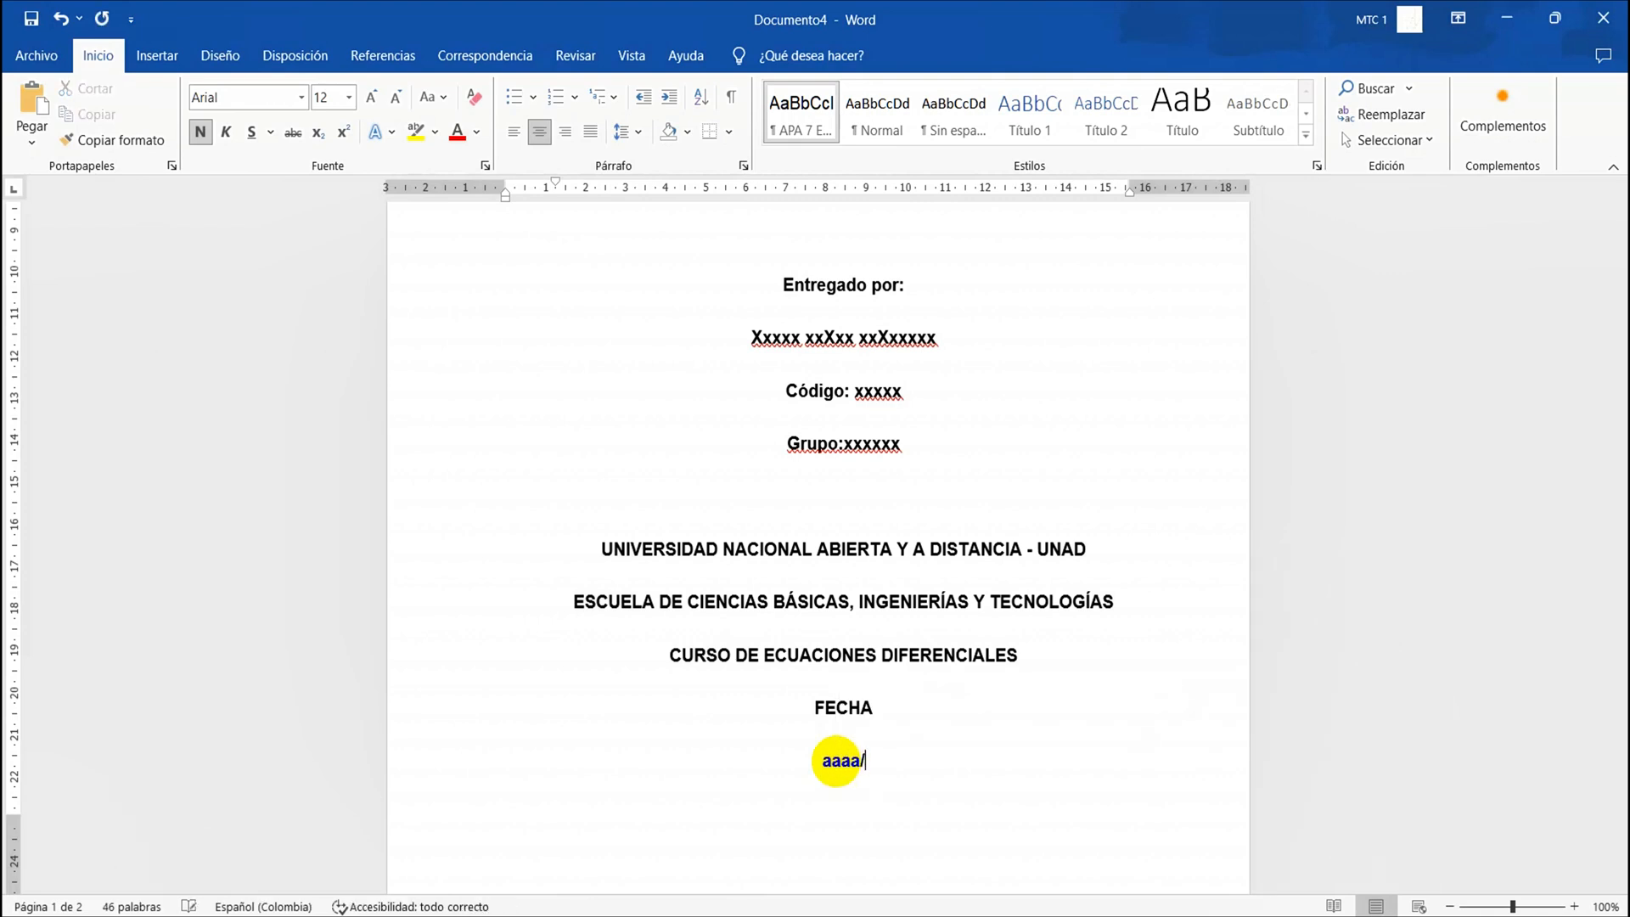
text(mm/dd)
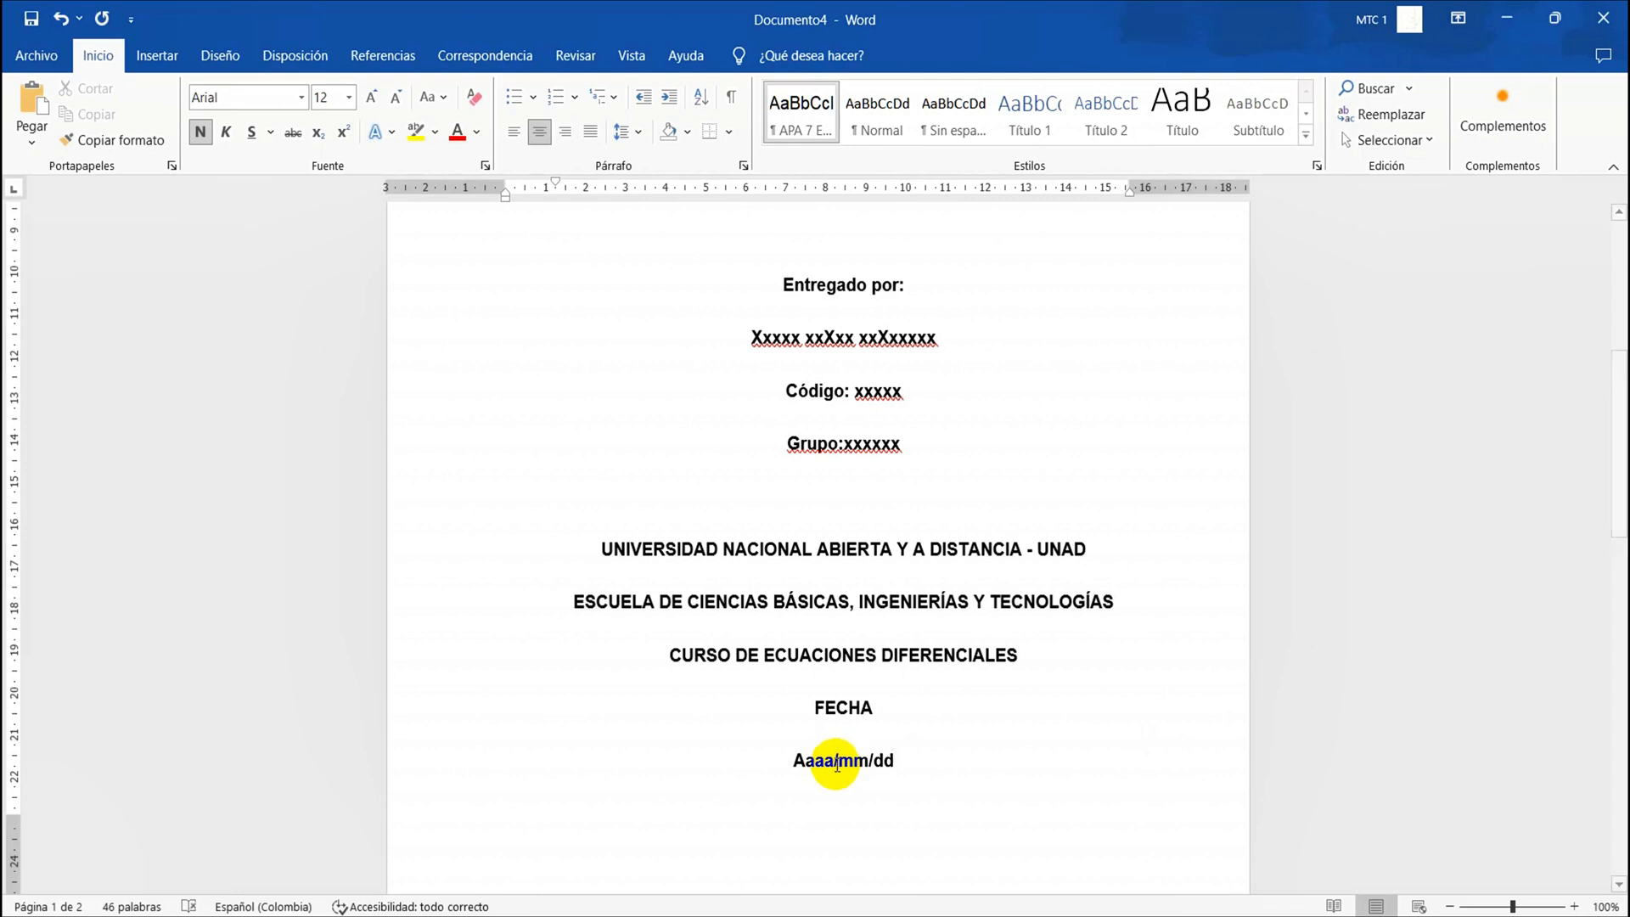
Delete the leftover "202_" line at the start of the second page
scroll(906, 710, down, 3)
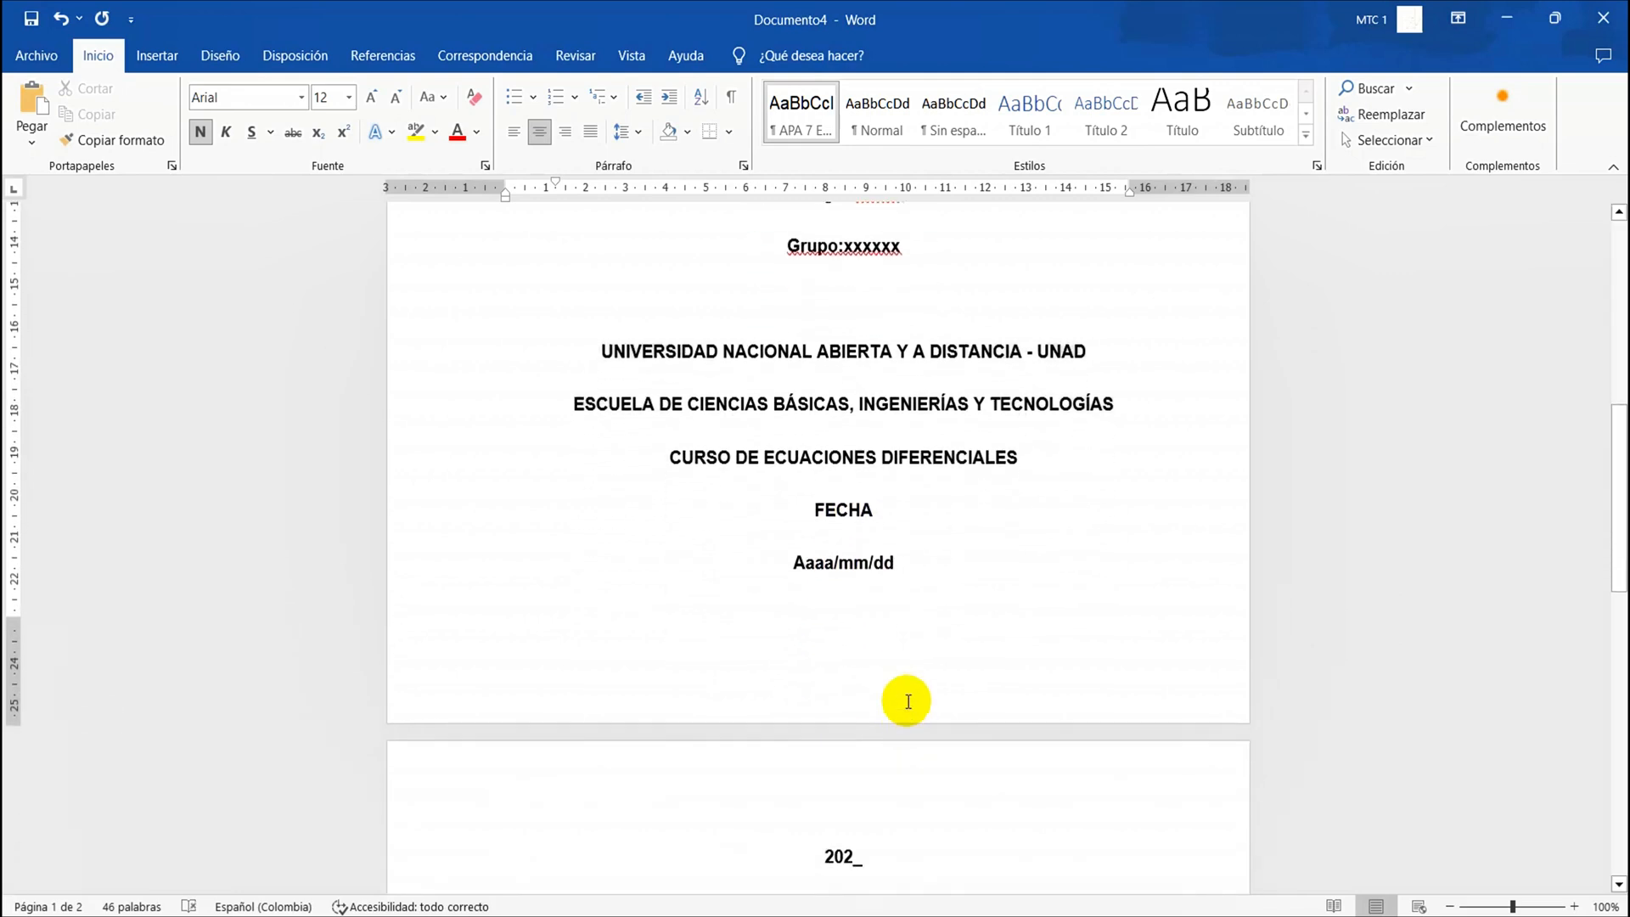
double_click(844, 854)
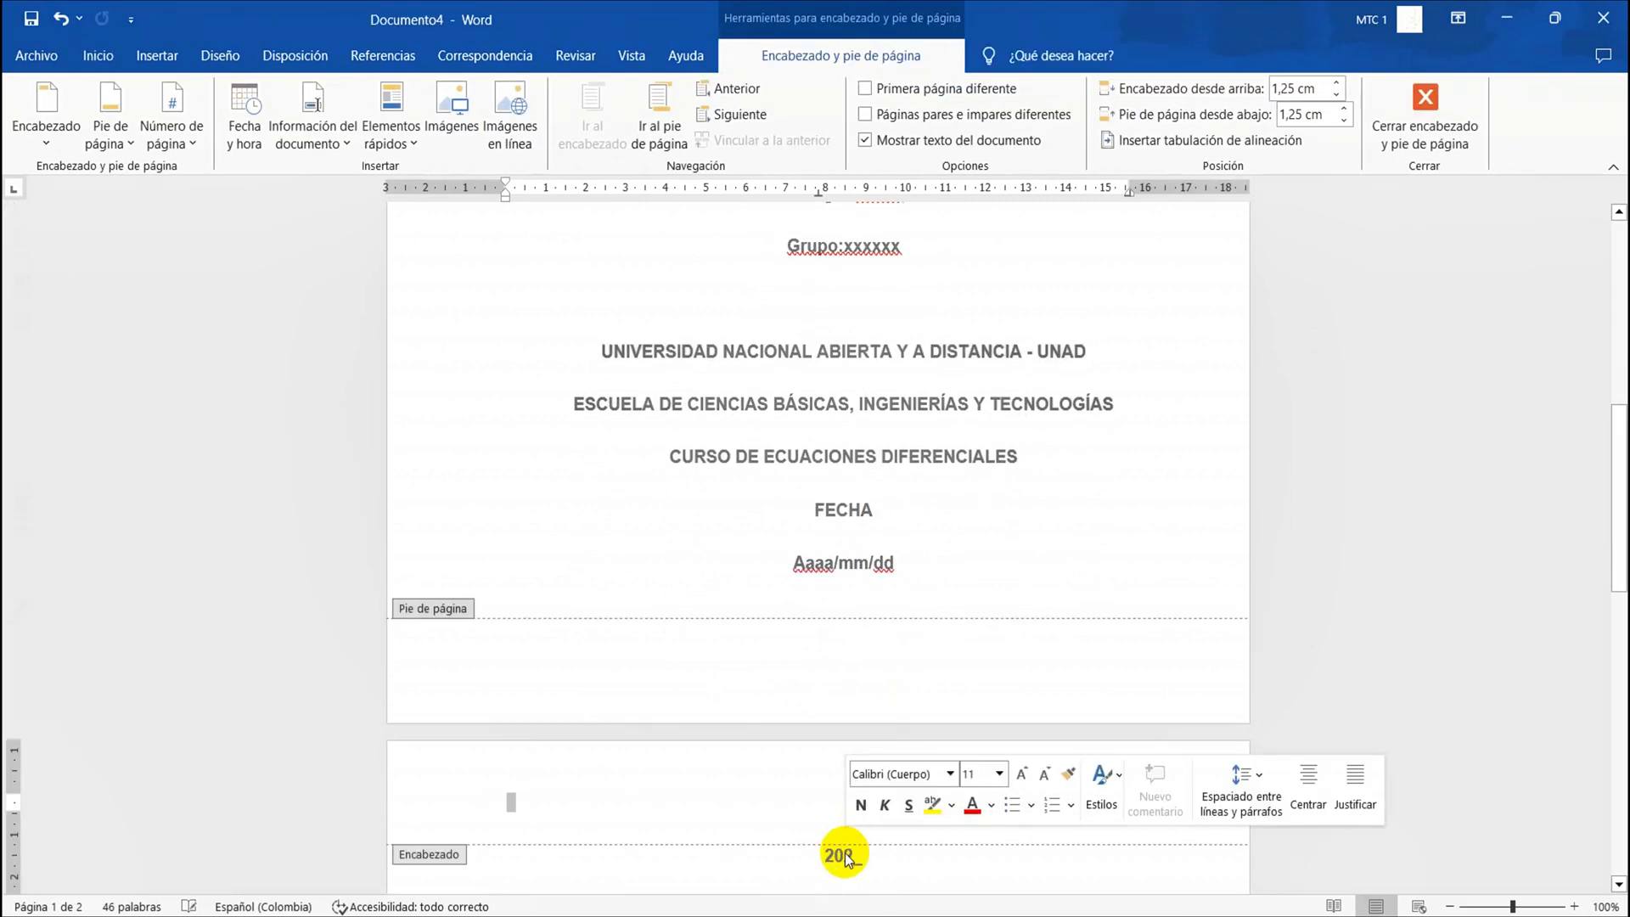
double_click(844, 853)
double_click(840, 857)
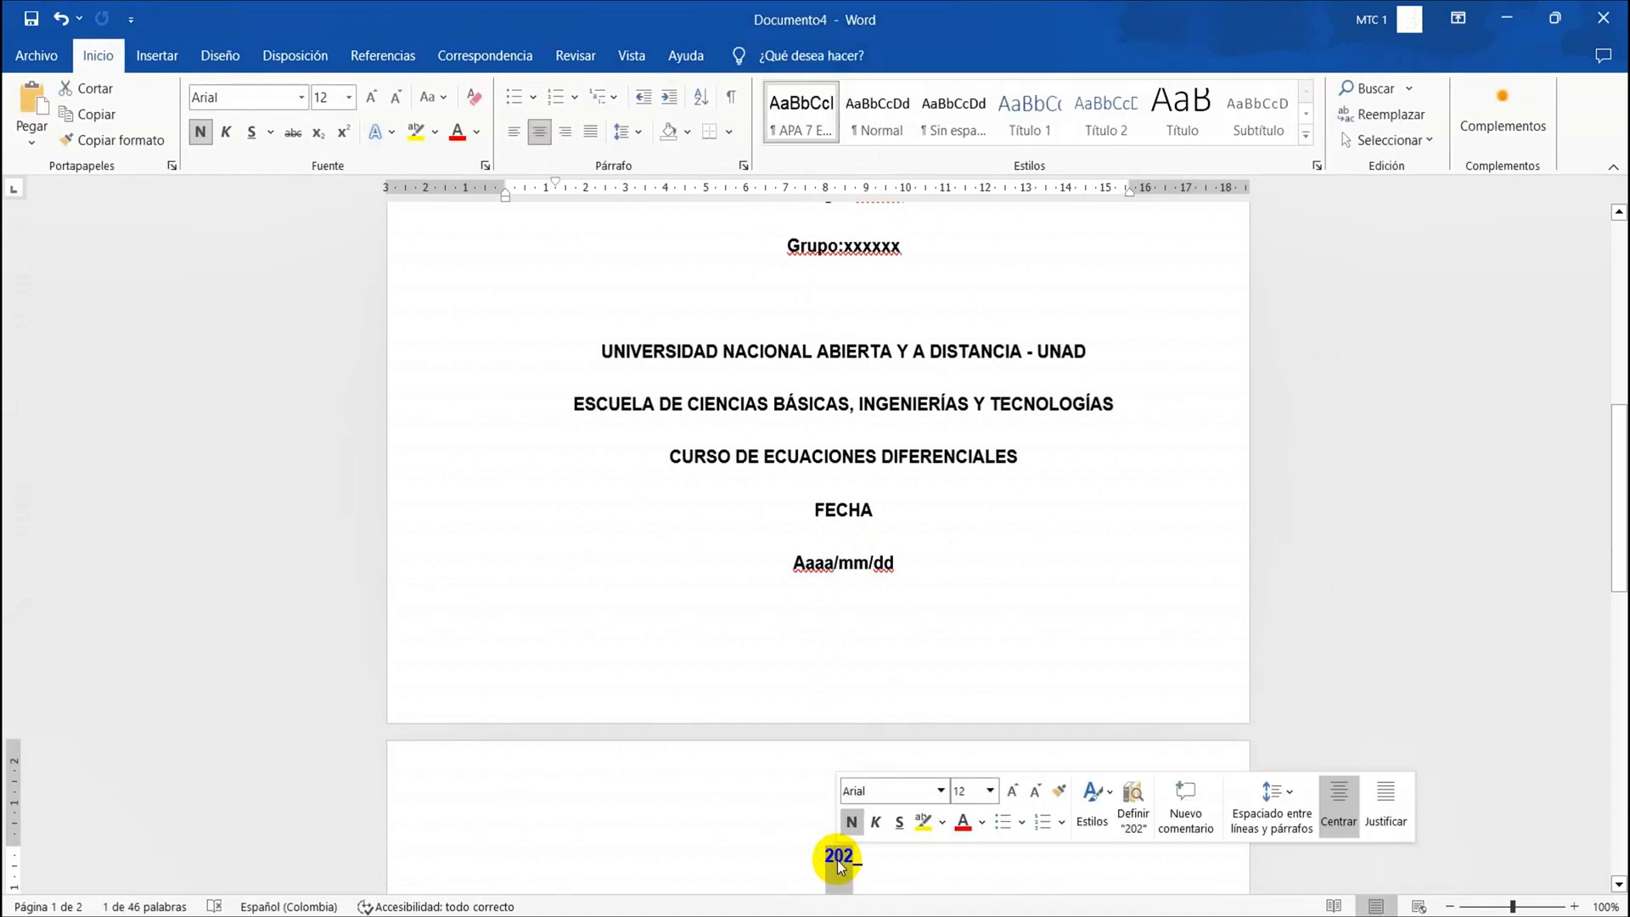
double_click(838, 860)
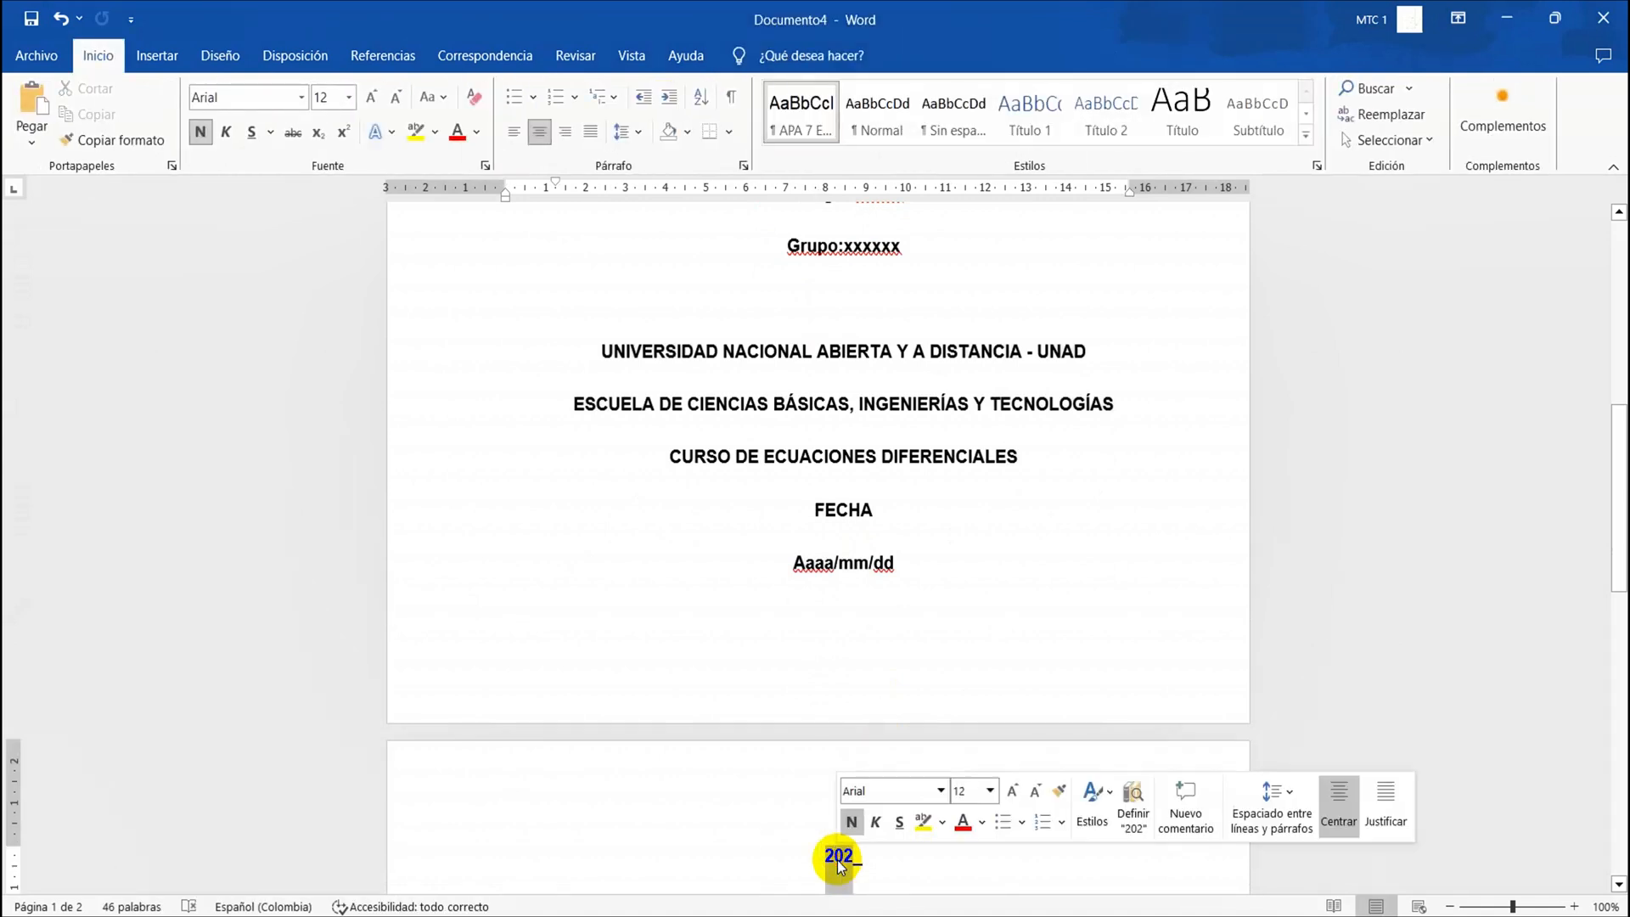
triple_click(837, 860)
key(Delete)
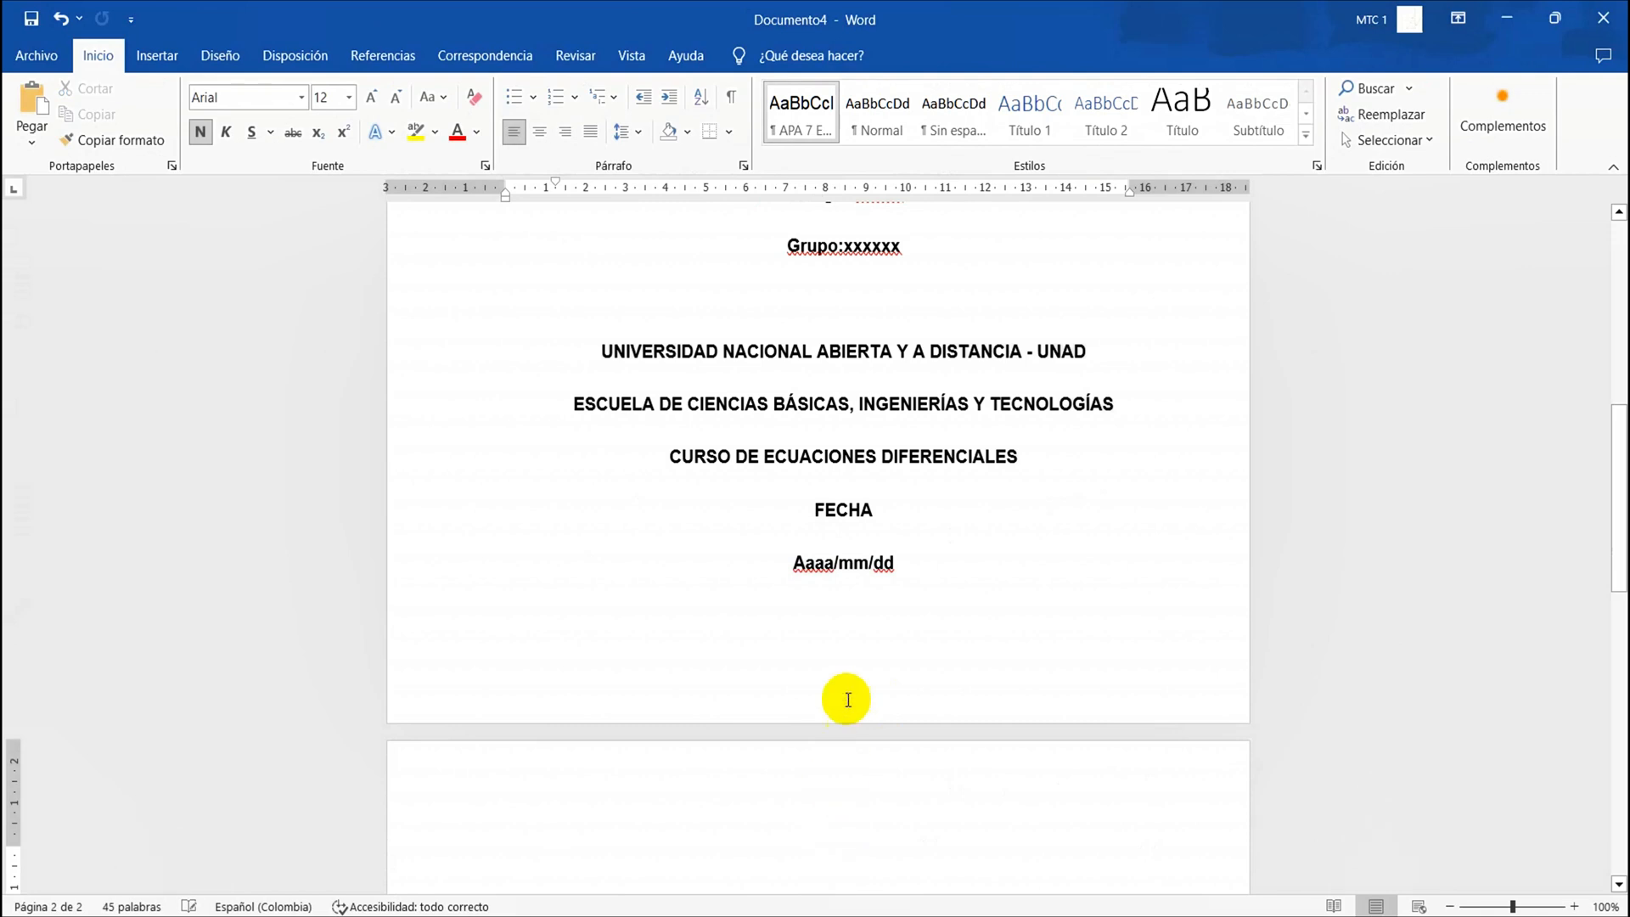
Show the gridlines and check how the cover page text is distributed between the page margins
click(910, 564)
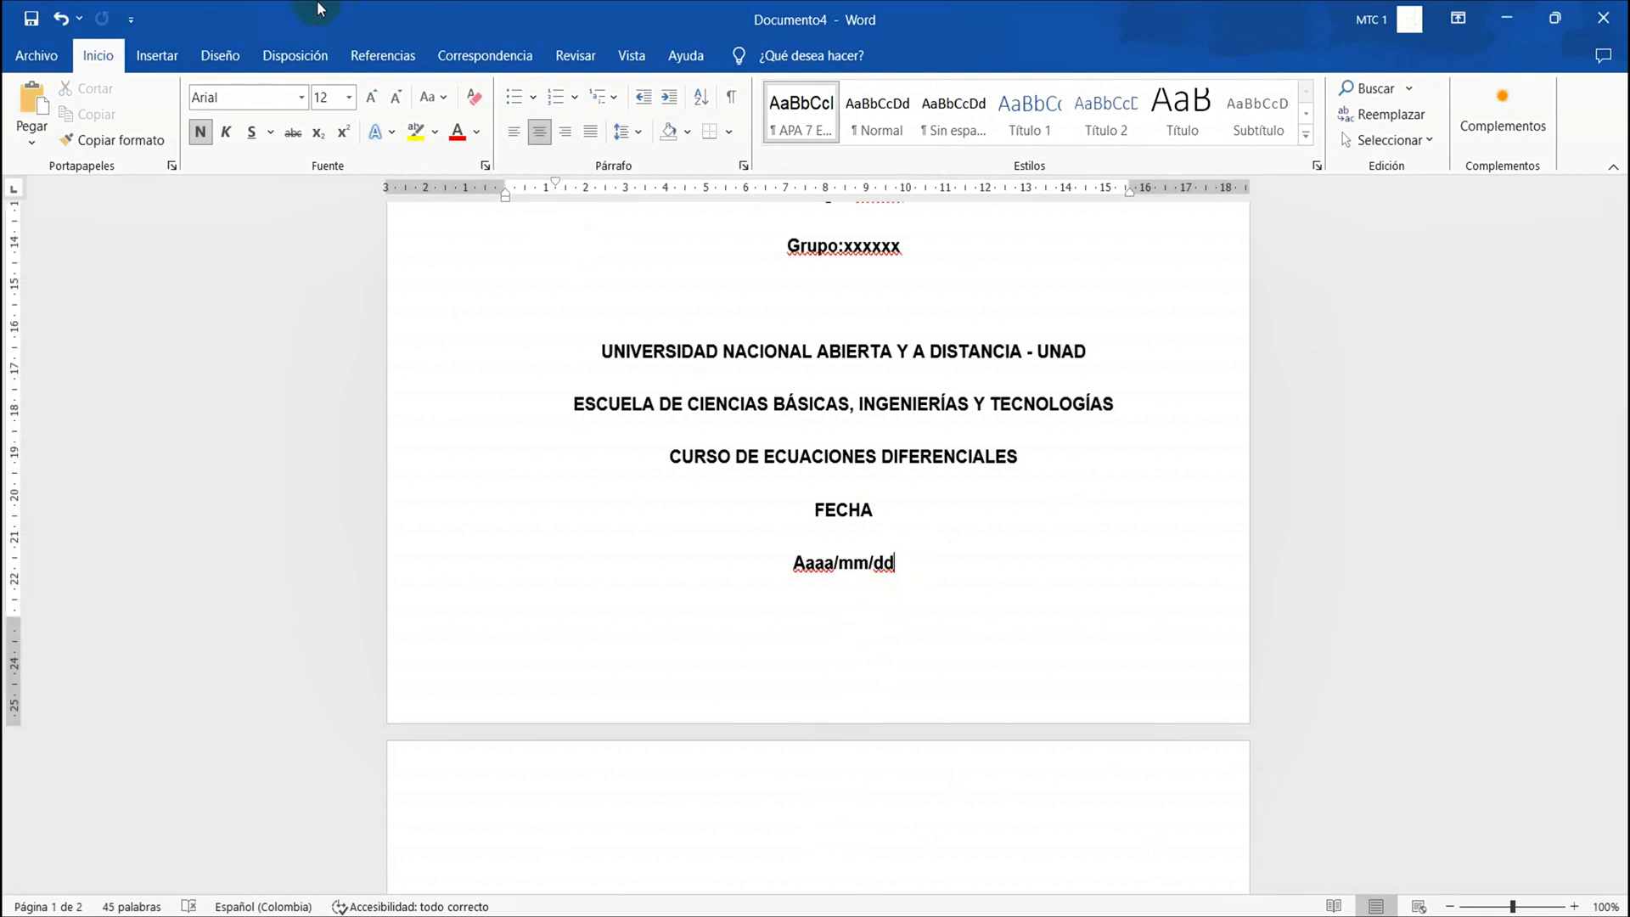
click(634, 56)
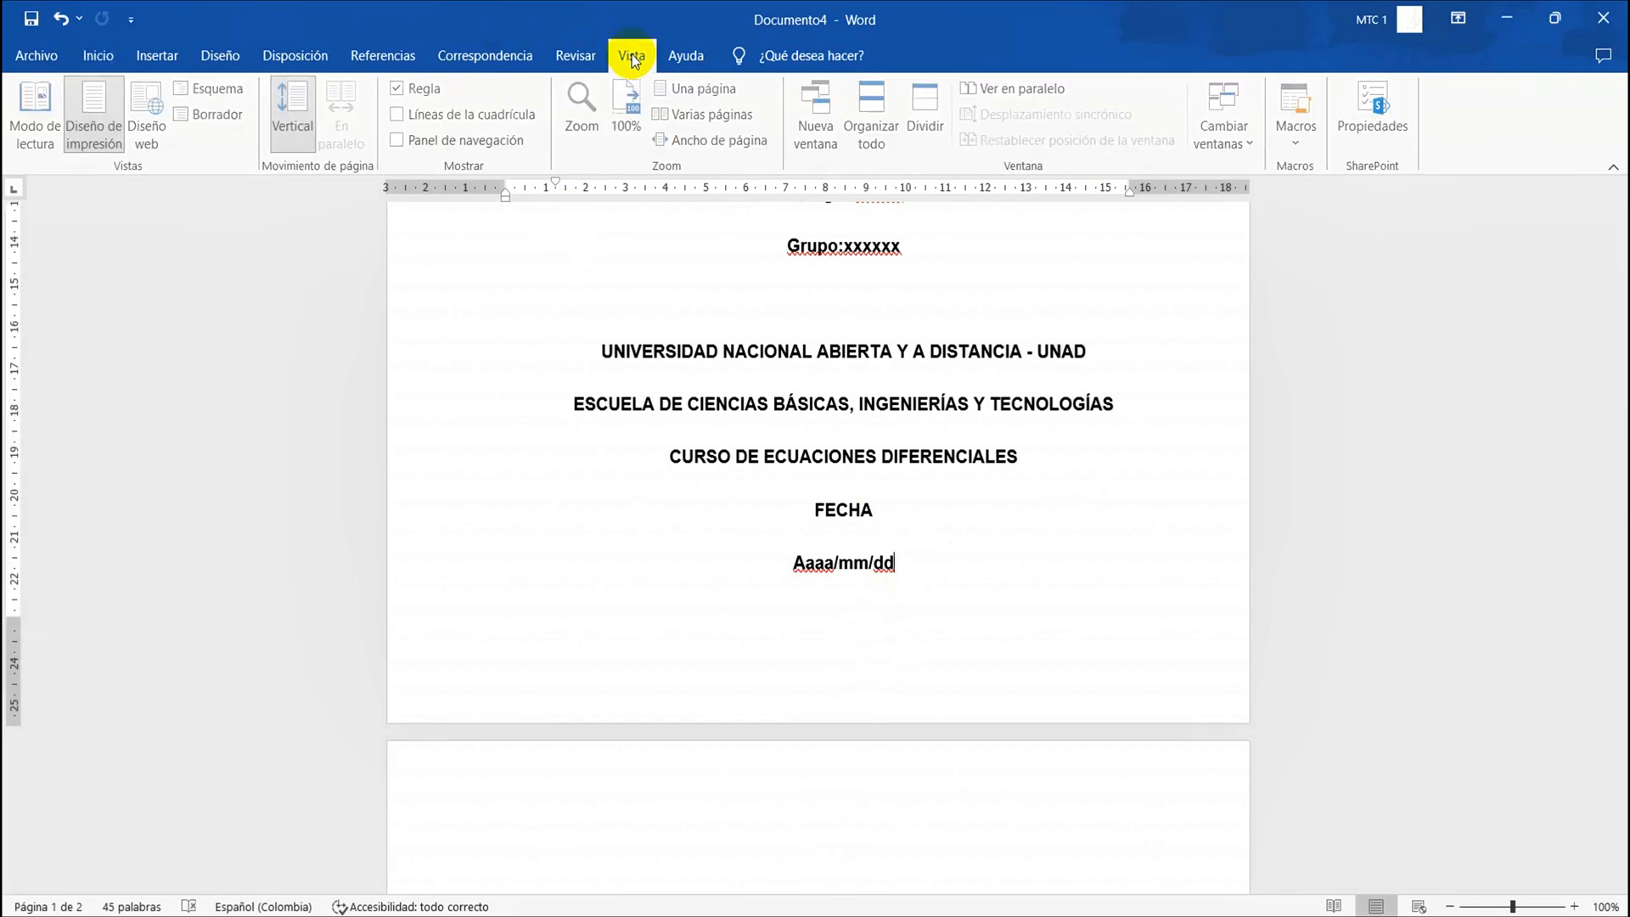
click(433, 113)
scroll(727, 454, down, 1)
scroll(730, 453, up, 4)
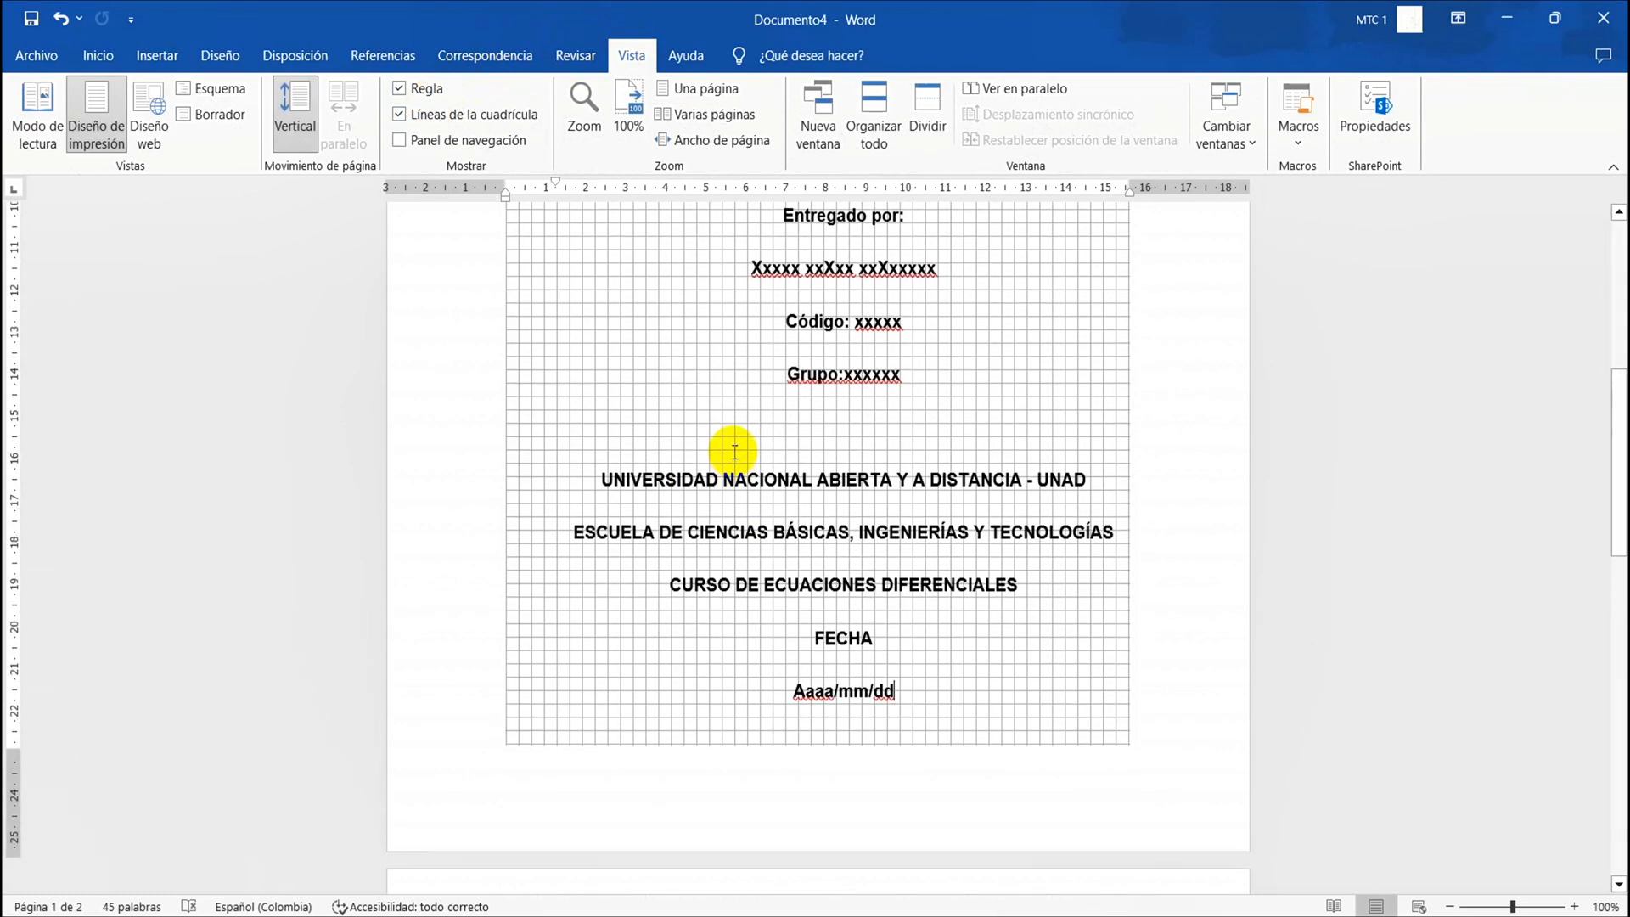
scroll(733, 451, up, 5)
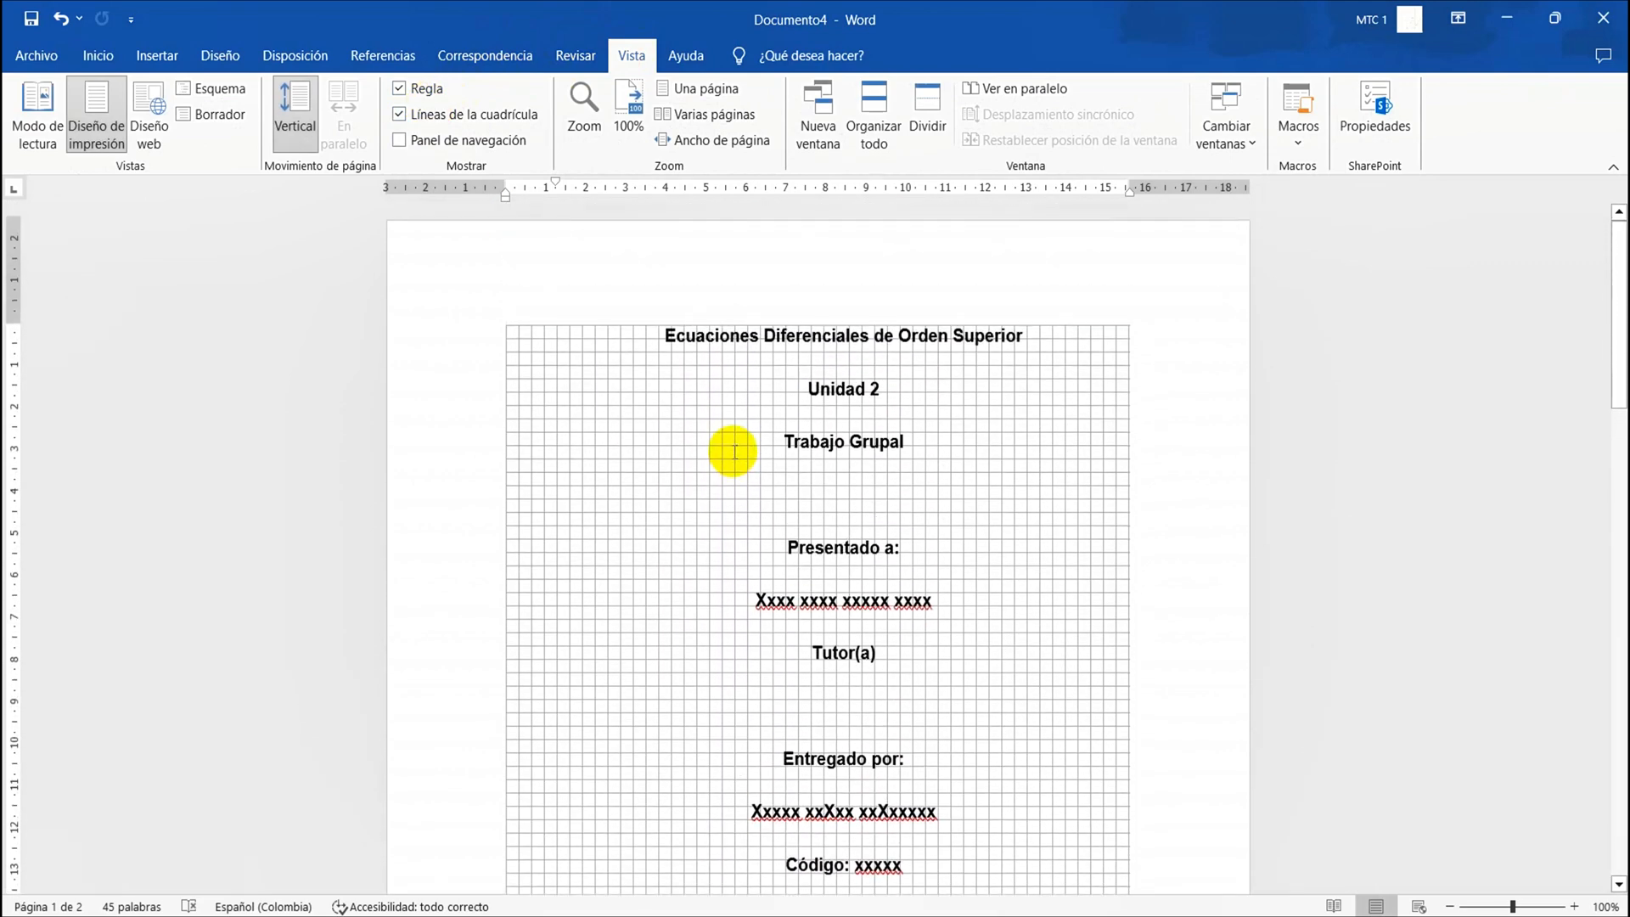
scroll(732, 451, down, 2)
scroll(733, 452, down, 3)
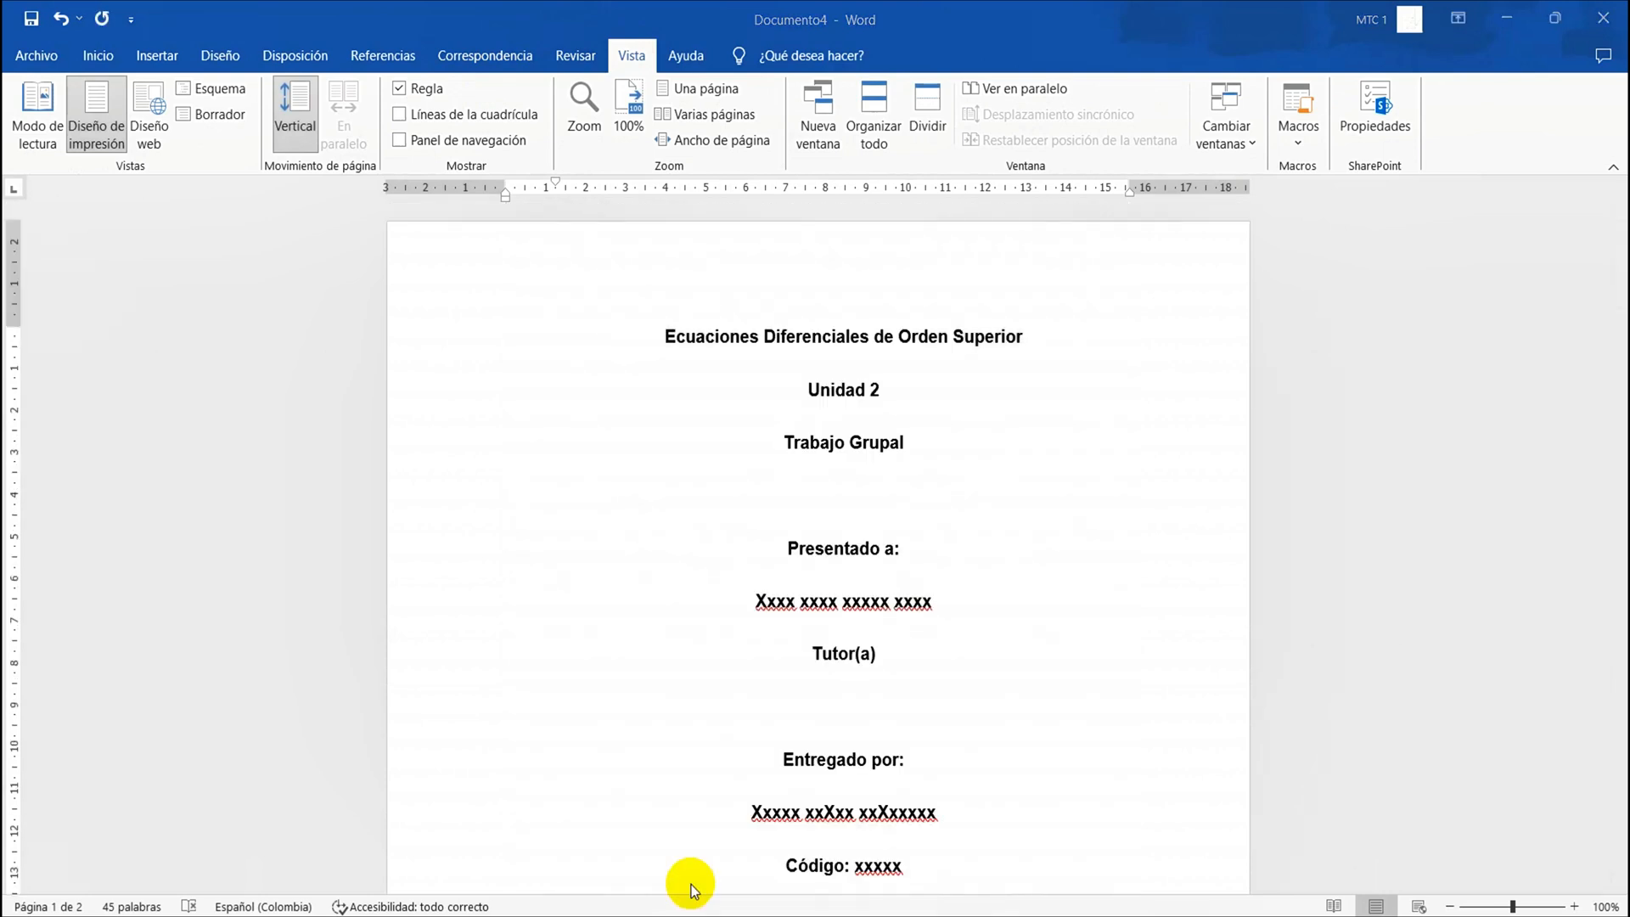
Write "Introducción" on the first line of the second page, after the cover page
scroll(721, 647, down, 8)
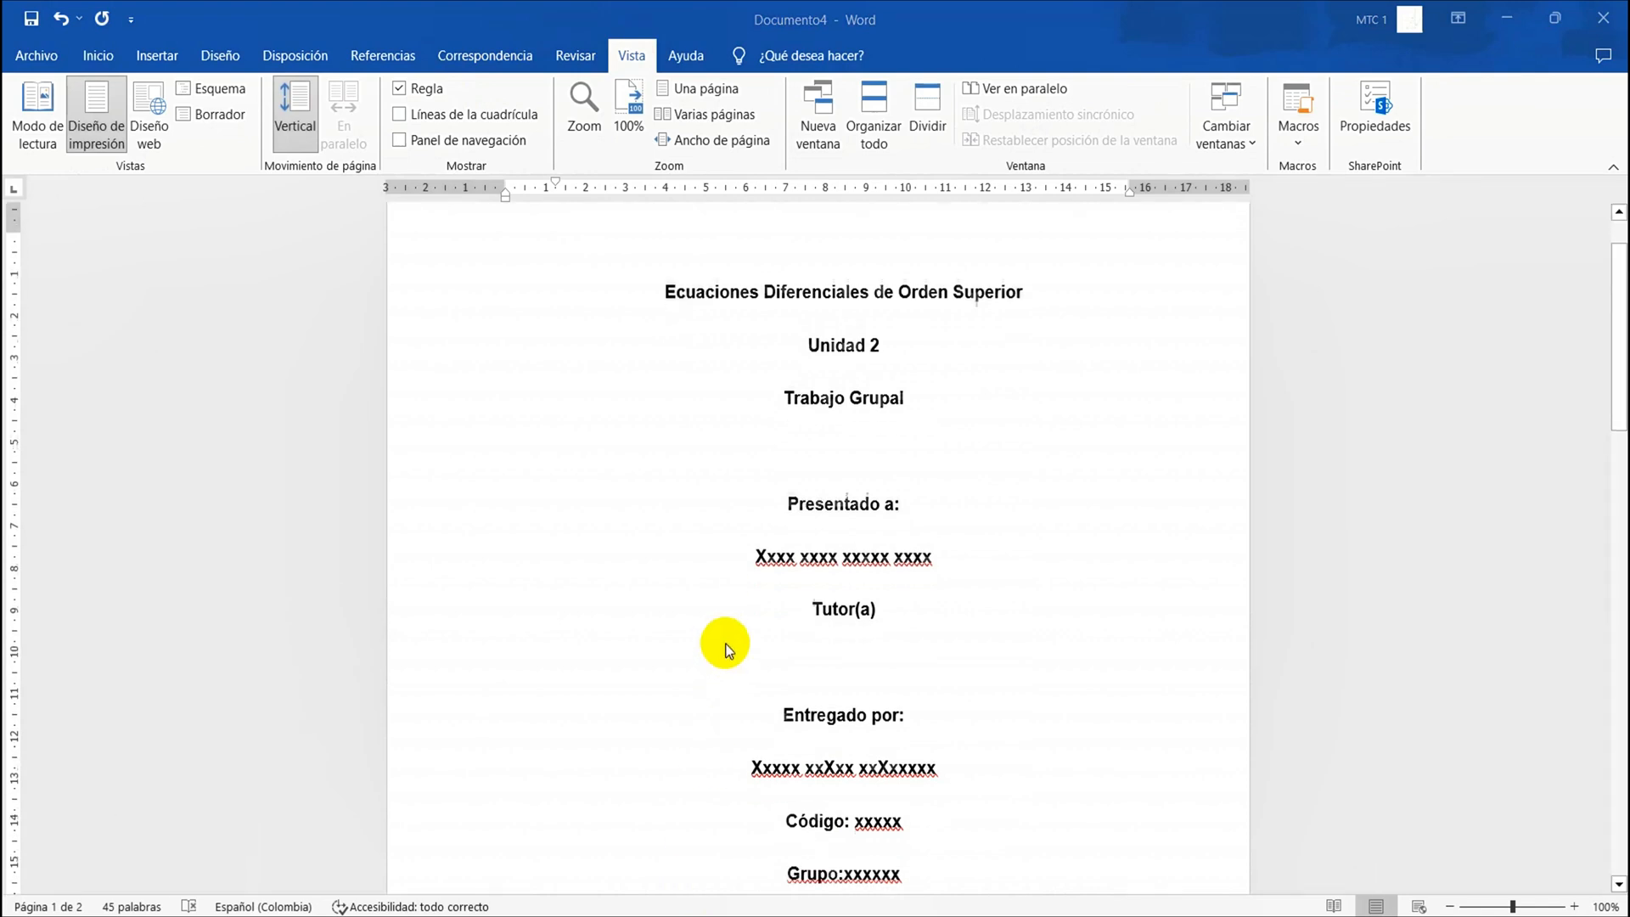
scroll(726, 649, down, 1)
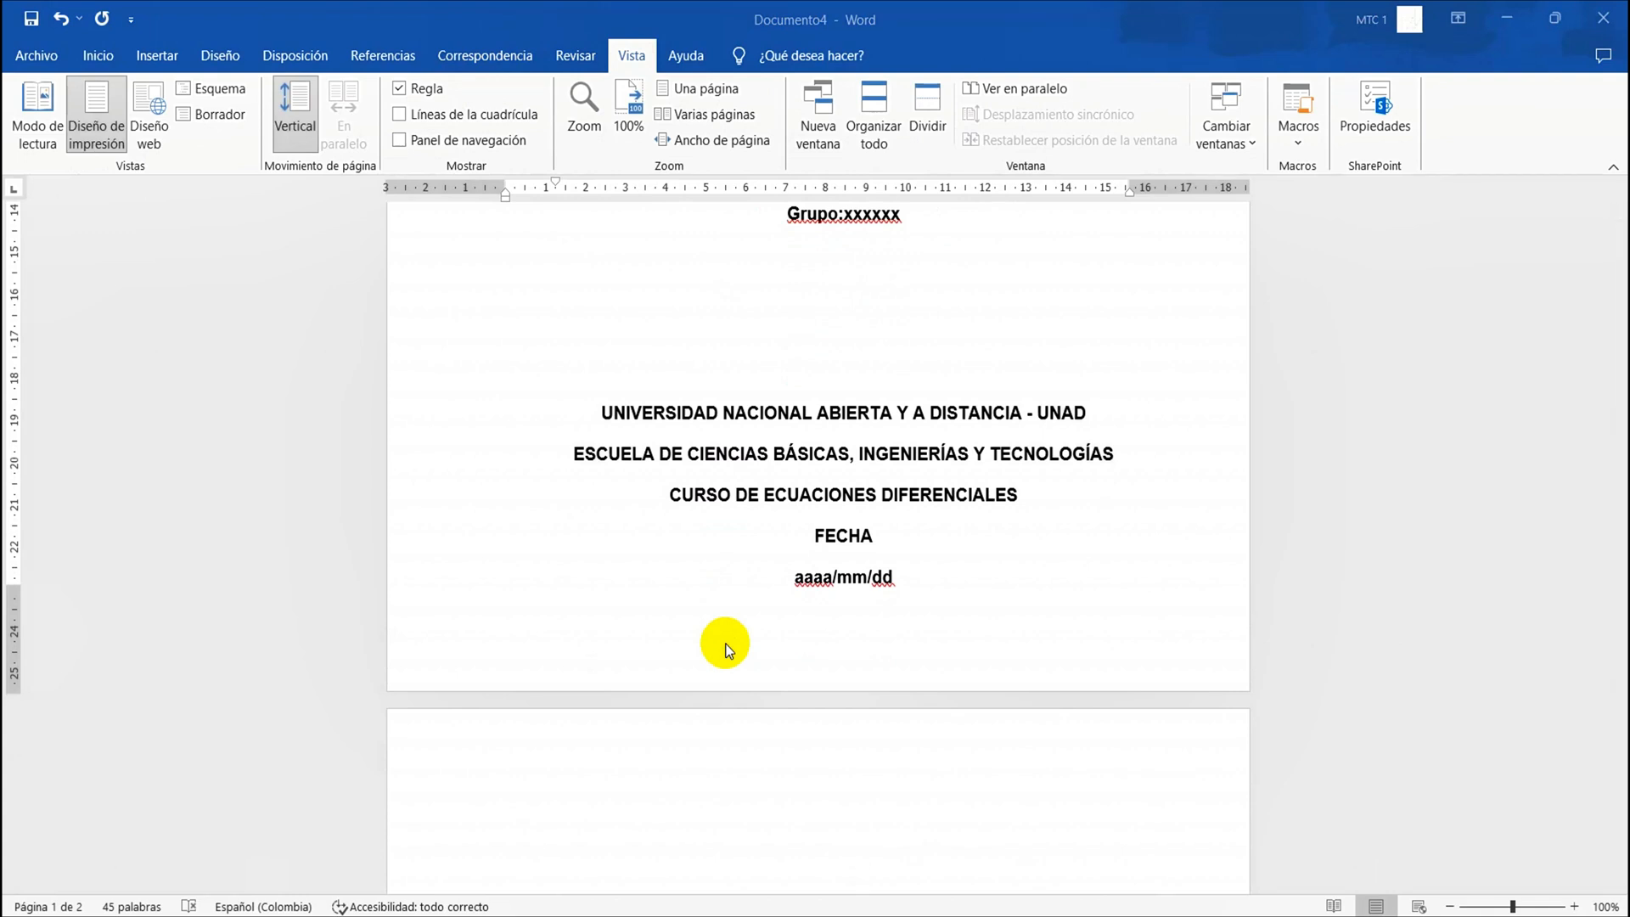
scroll(897, 340, up, 10)
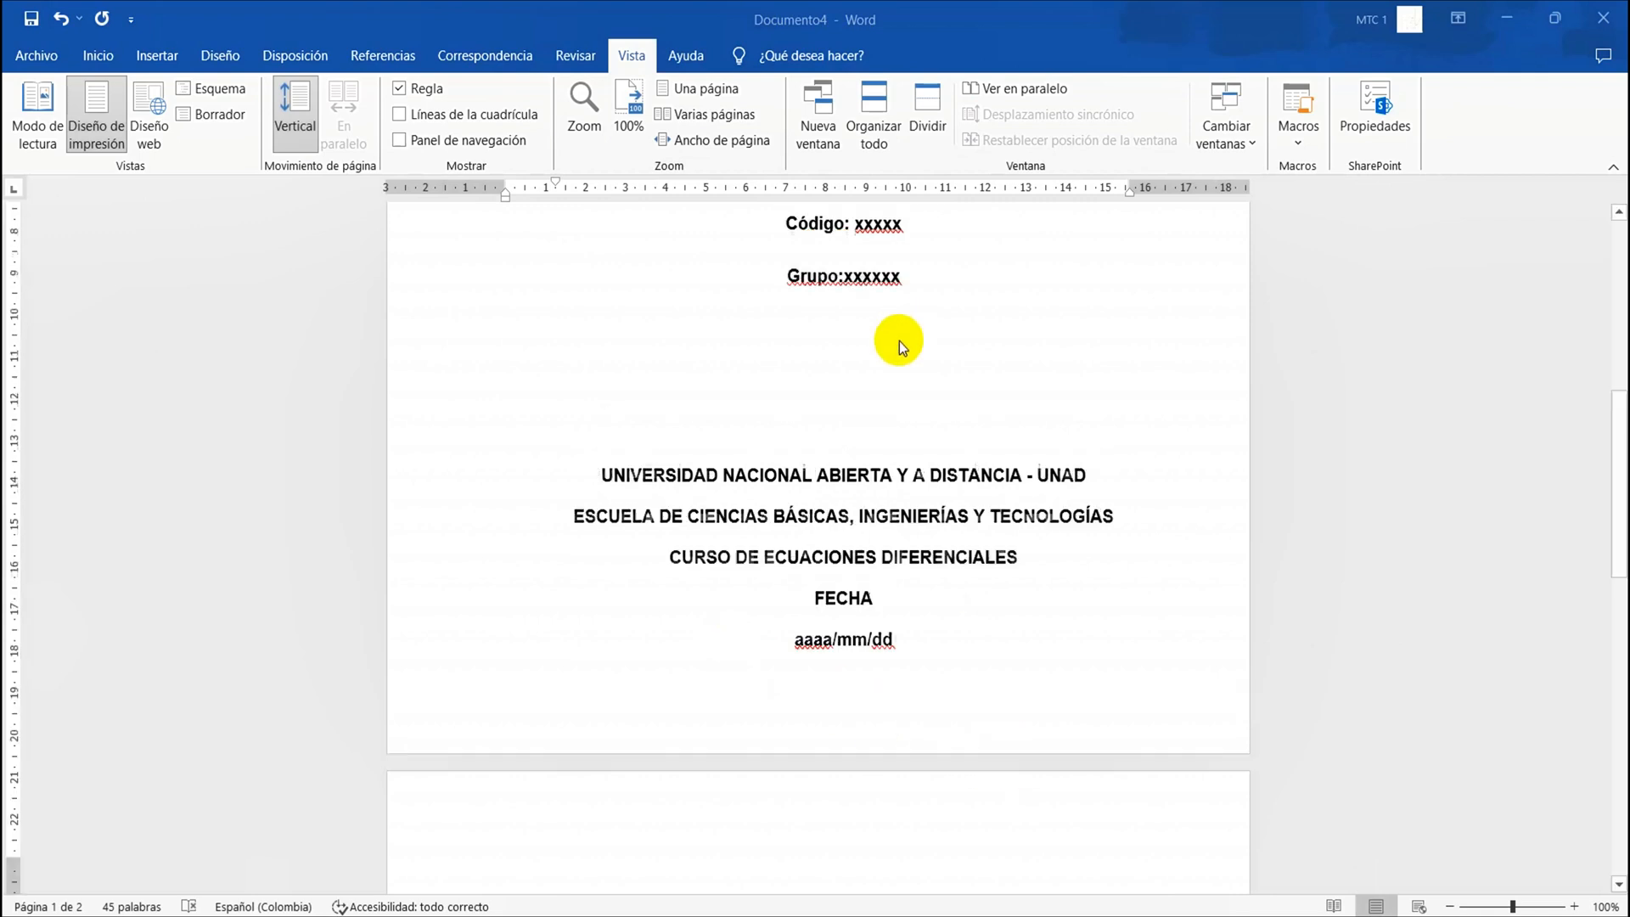
scroll(901, 348, down, 10)
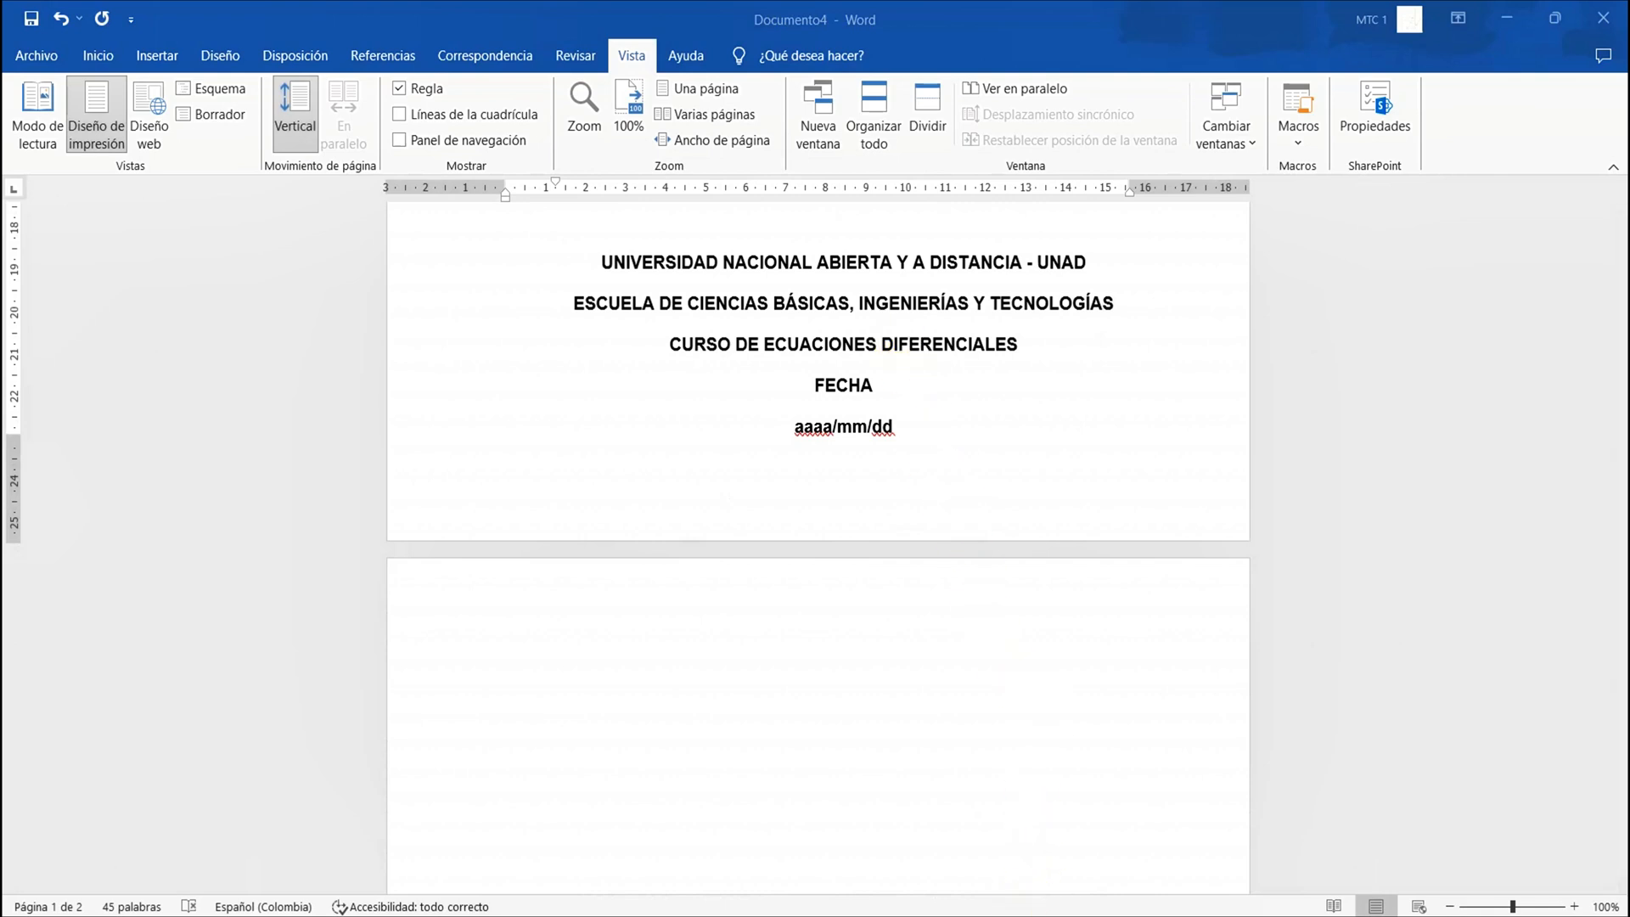
click(968, 430)
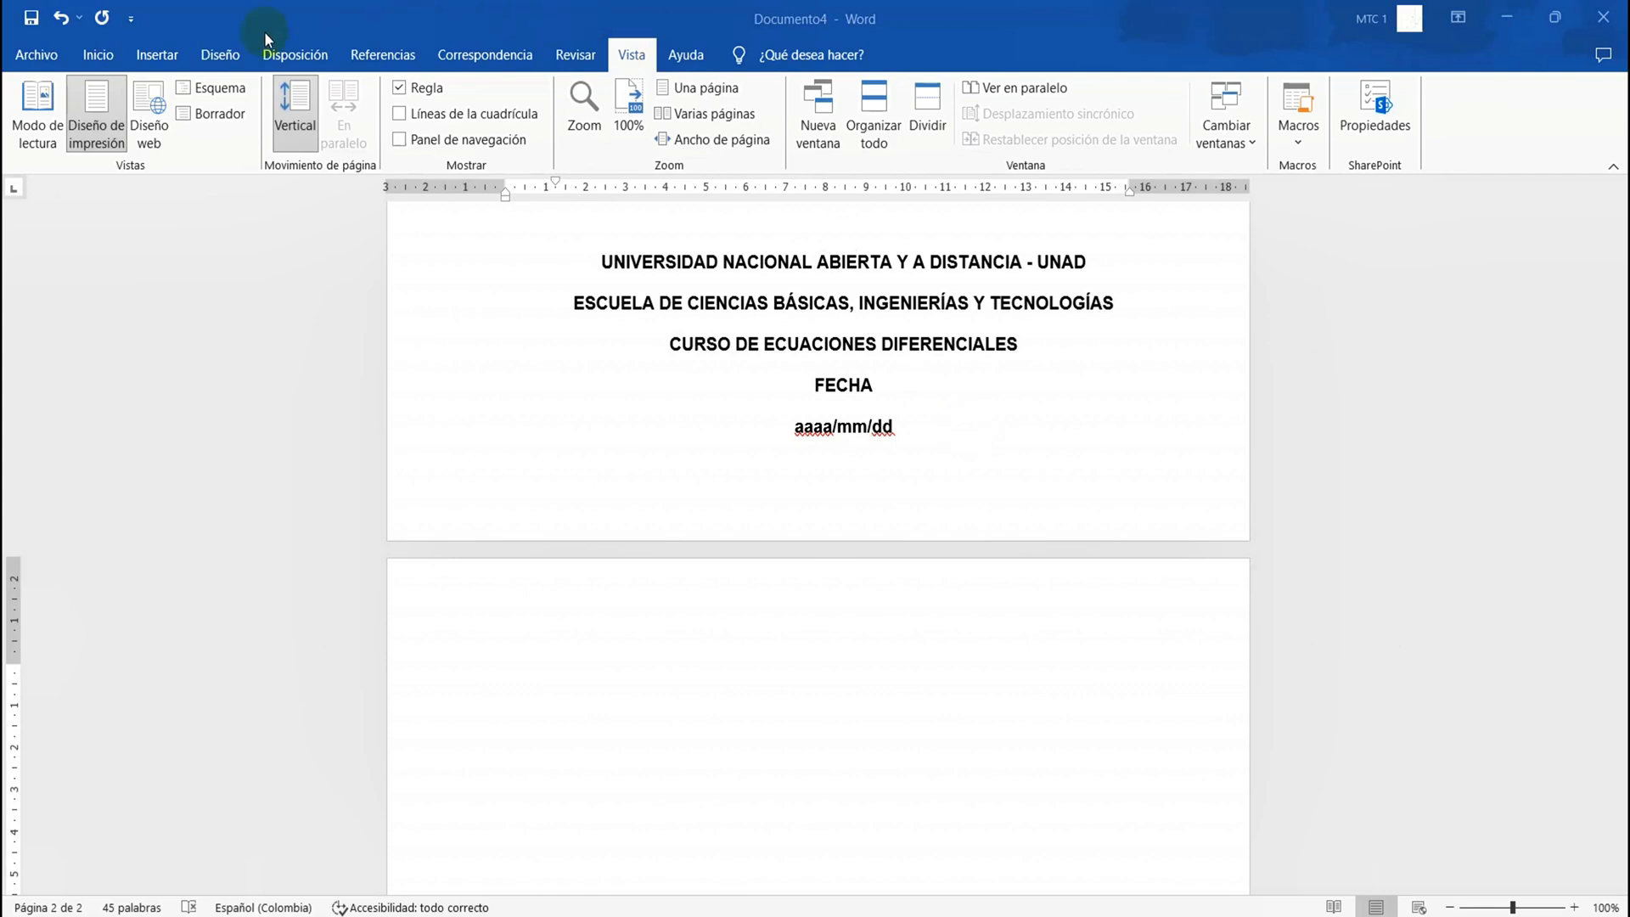
click(95, 55)
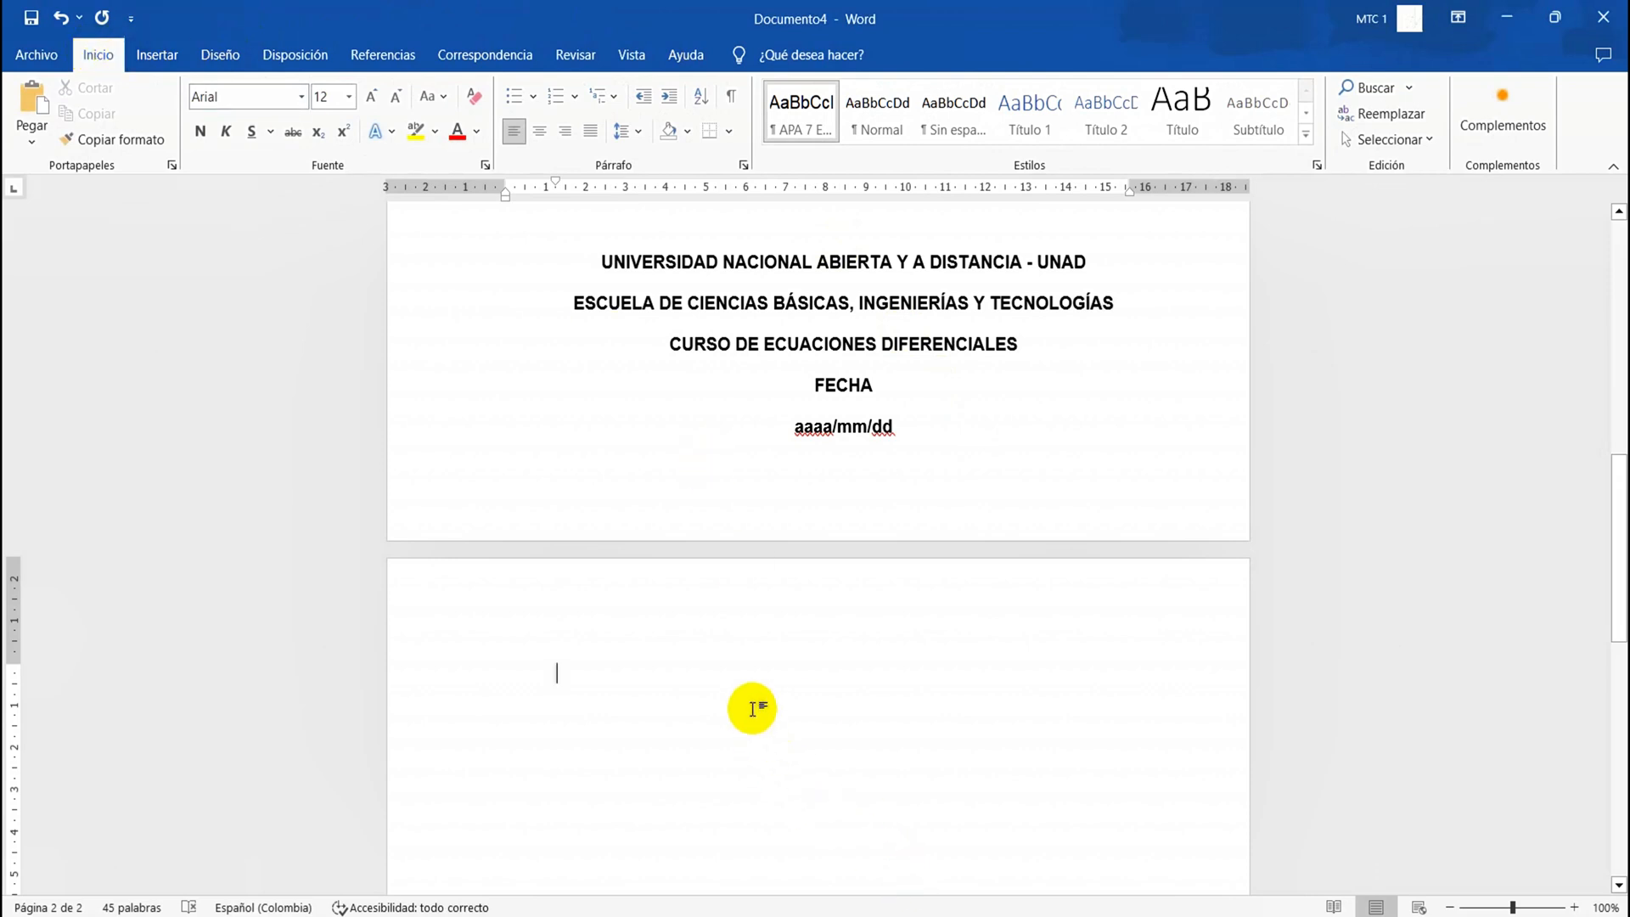
text(Introduc)
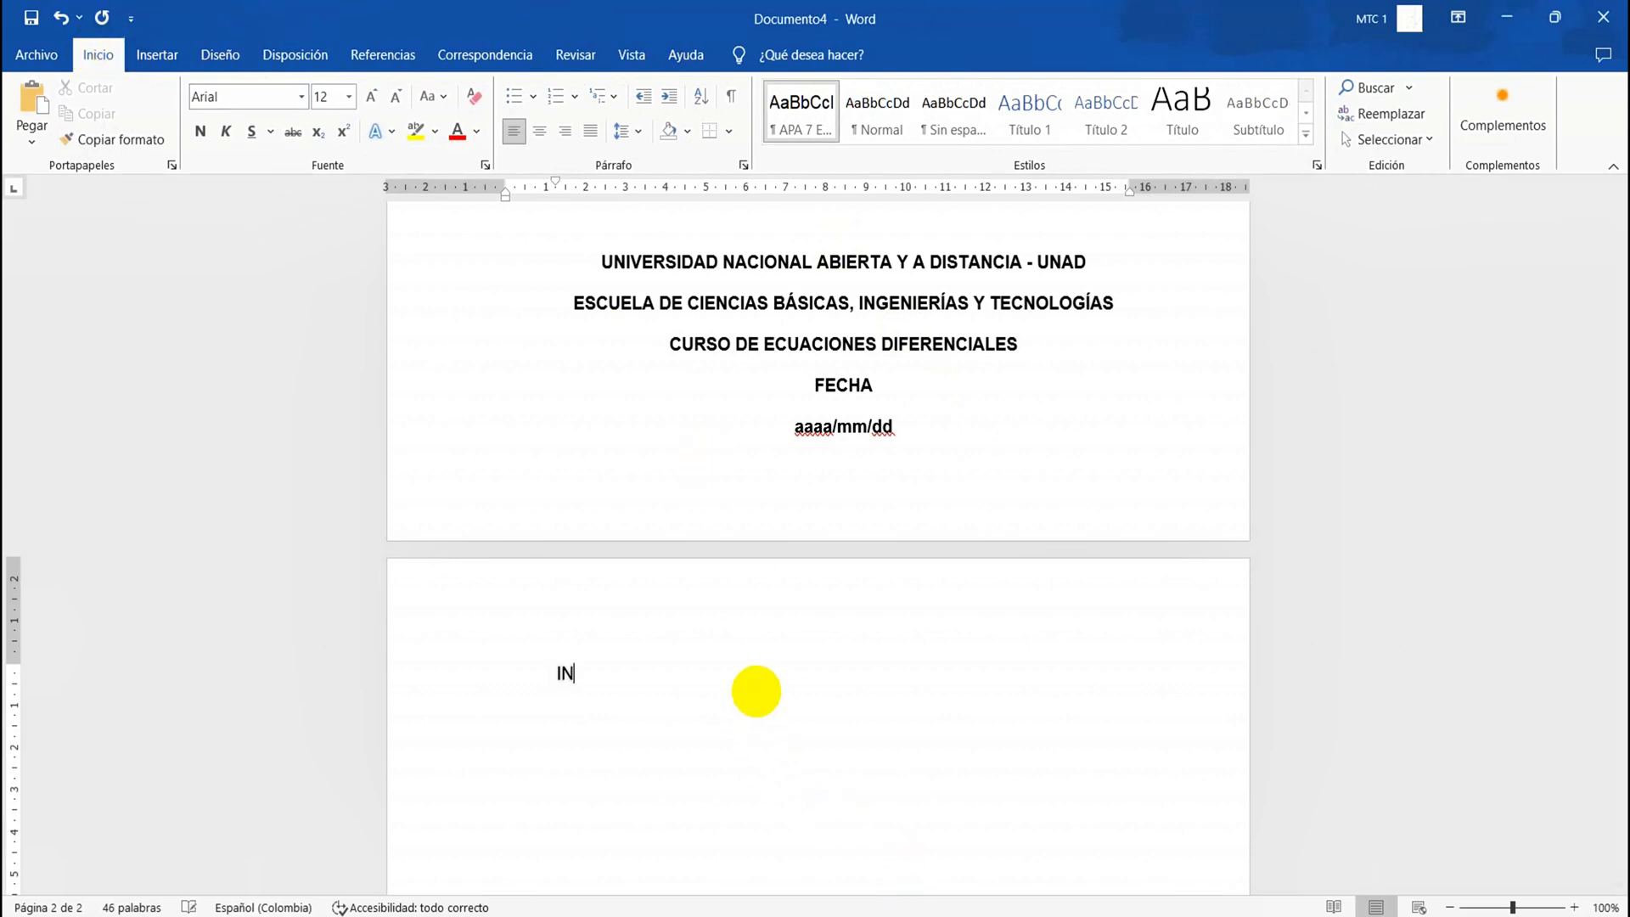
text(ción)
Number the "Introducción" line using the Roman numeral format I., II., III
click(556, 670)
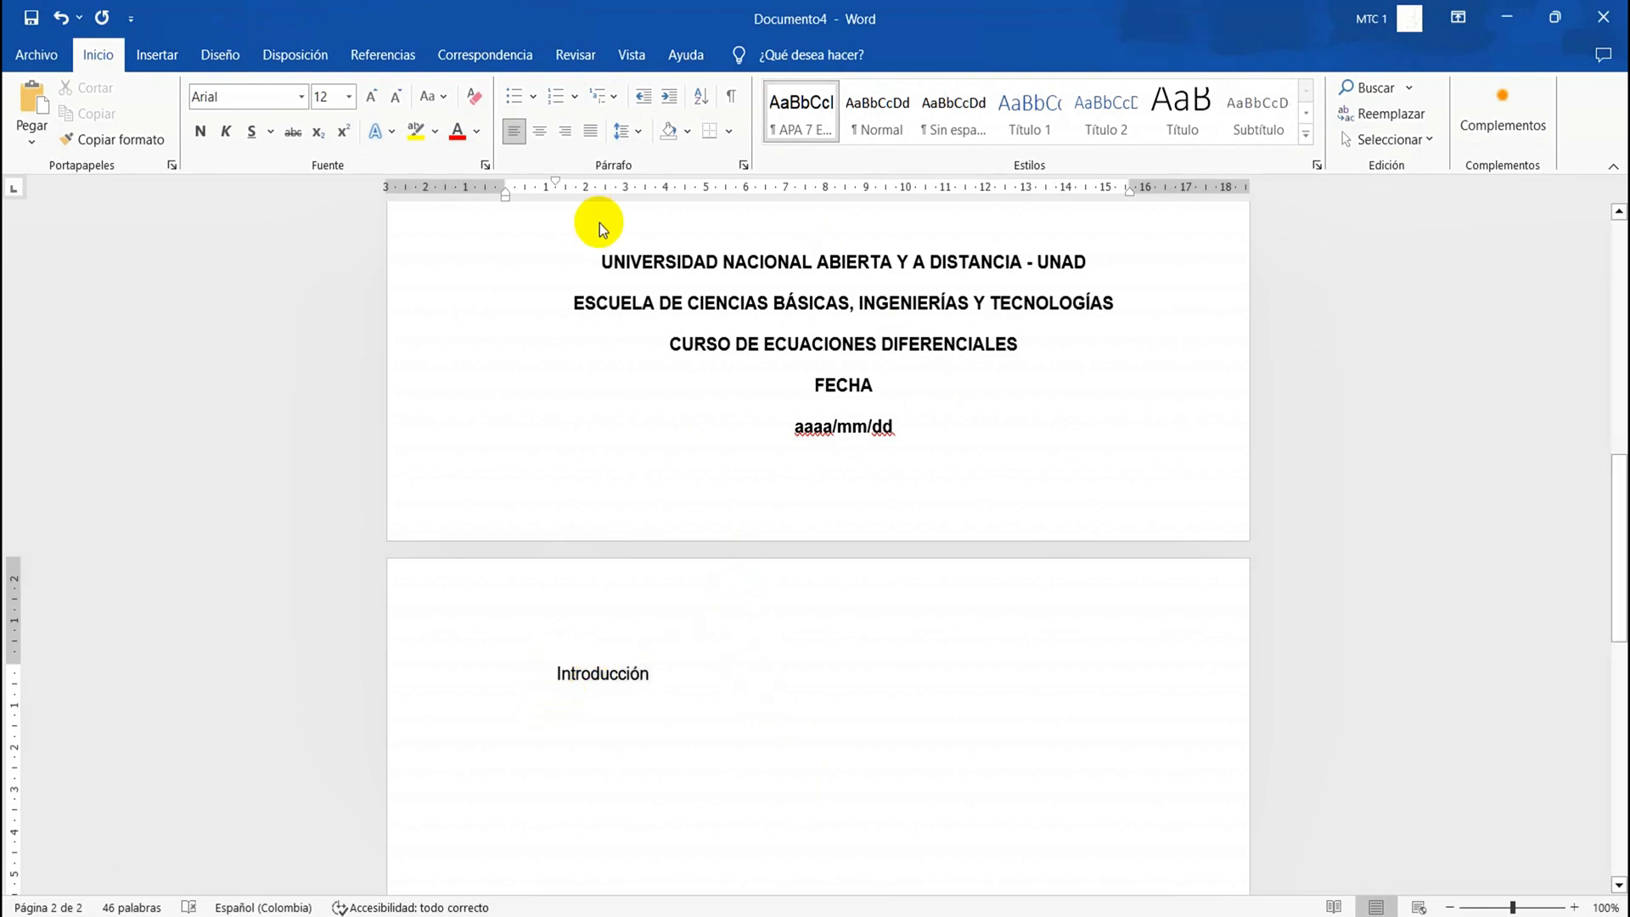
click(569, 102)
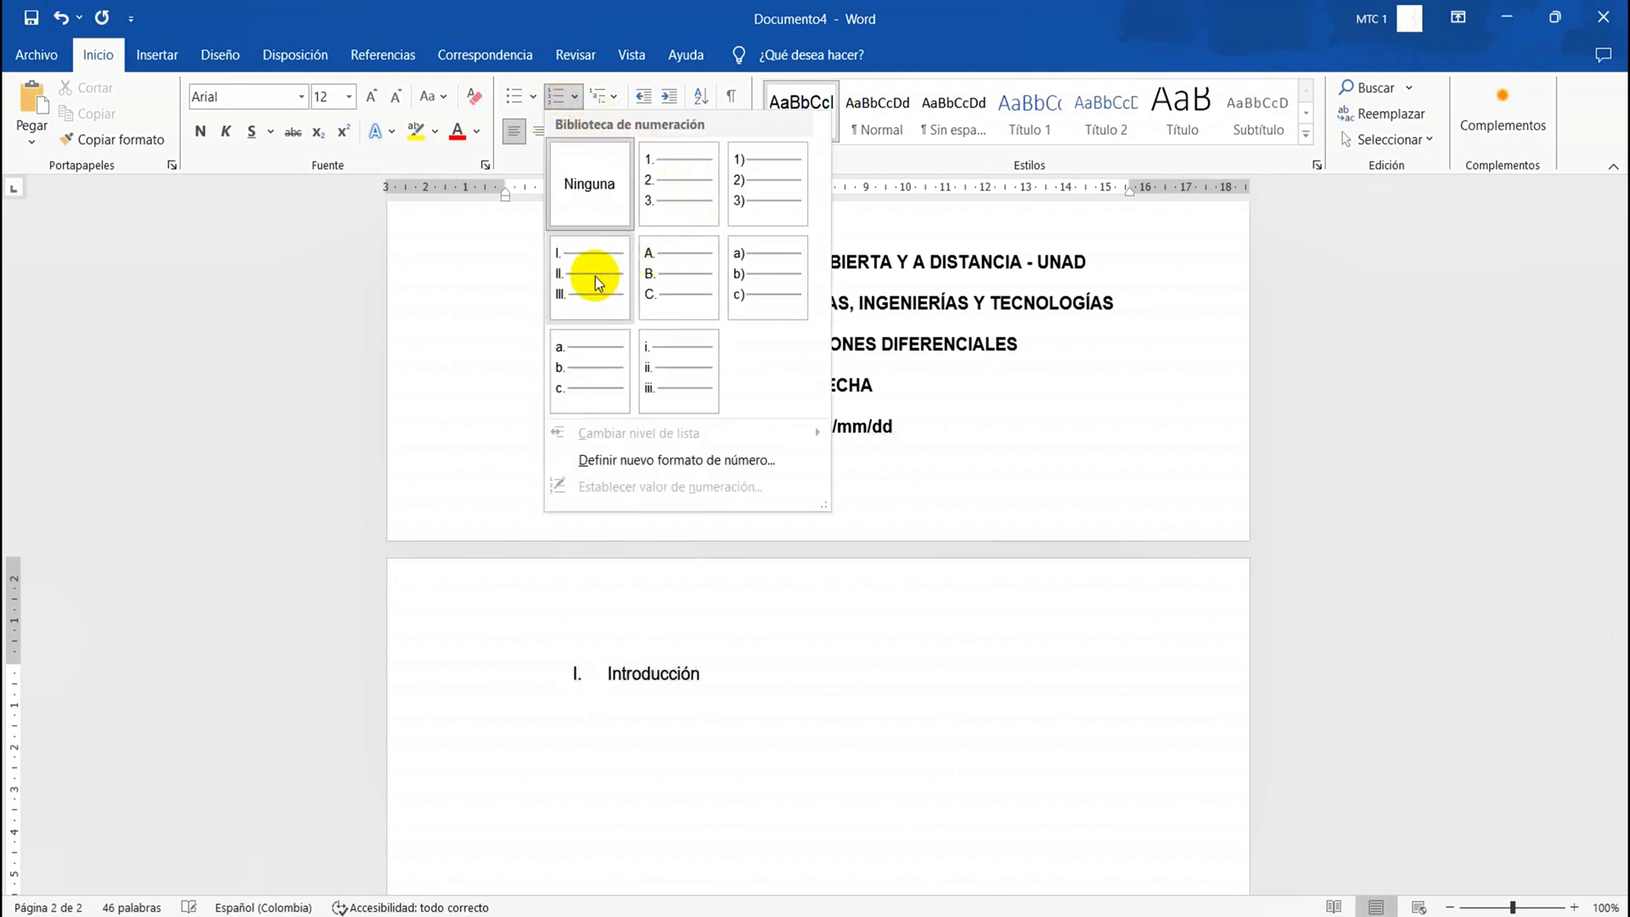
click(360, 301)
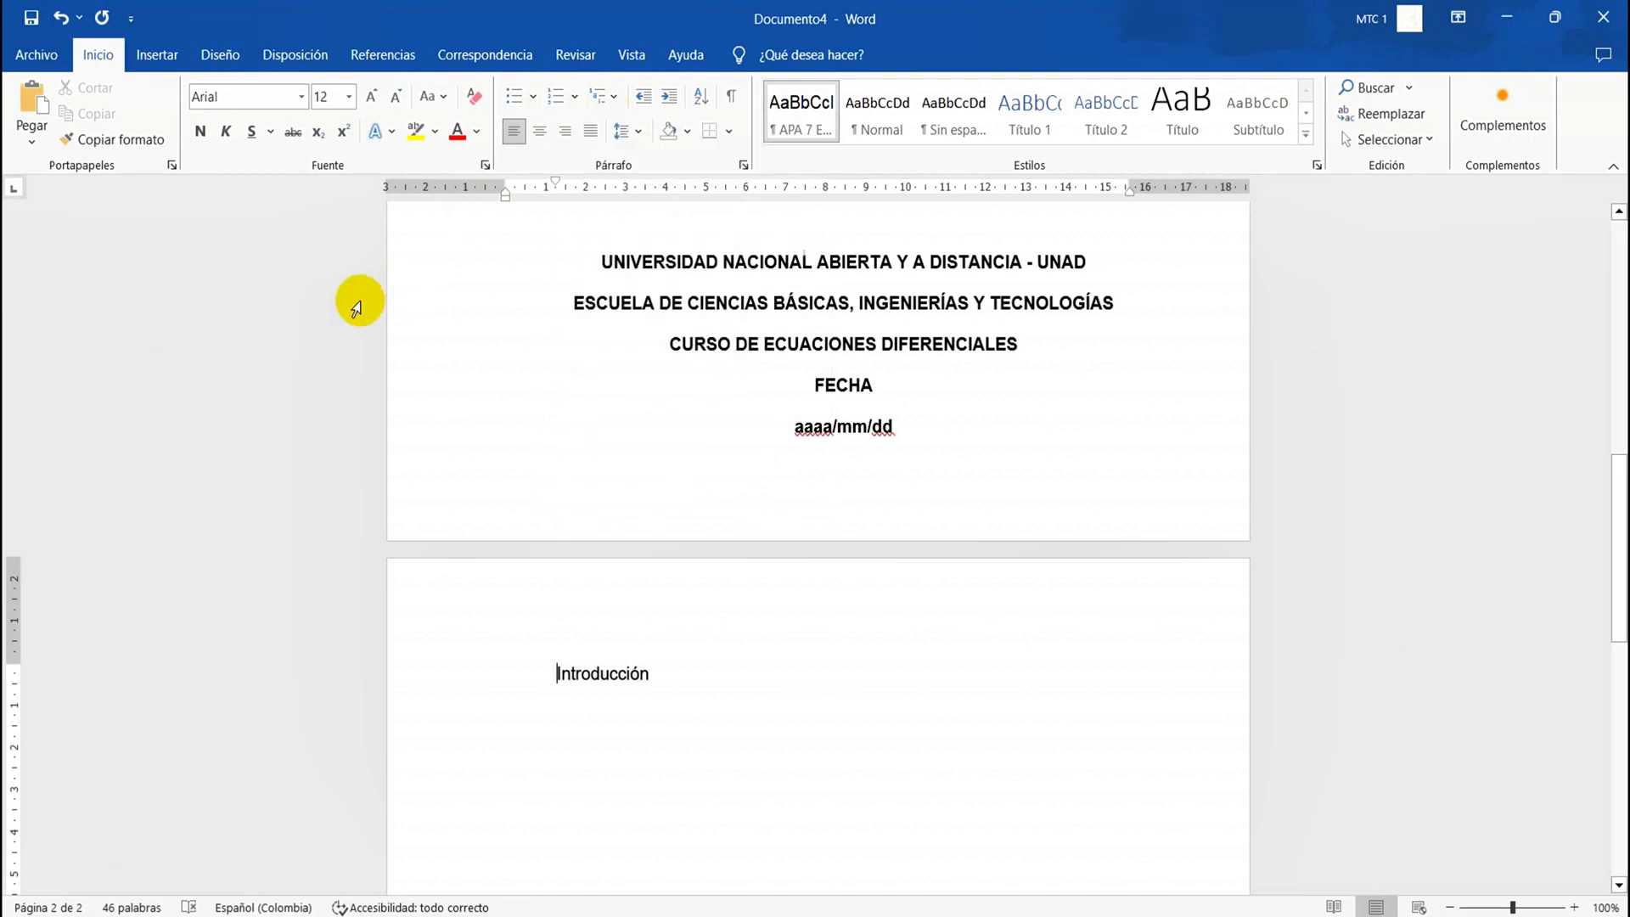
click(556, 98)
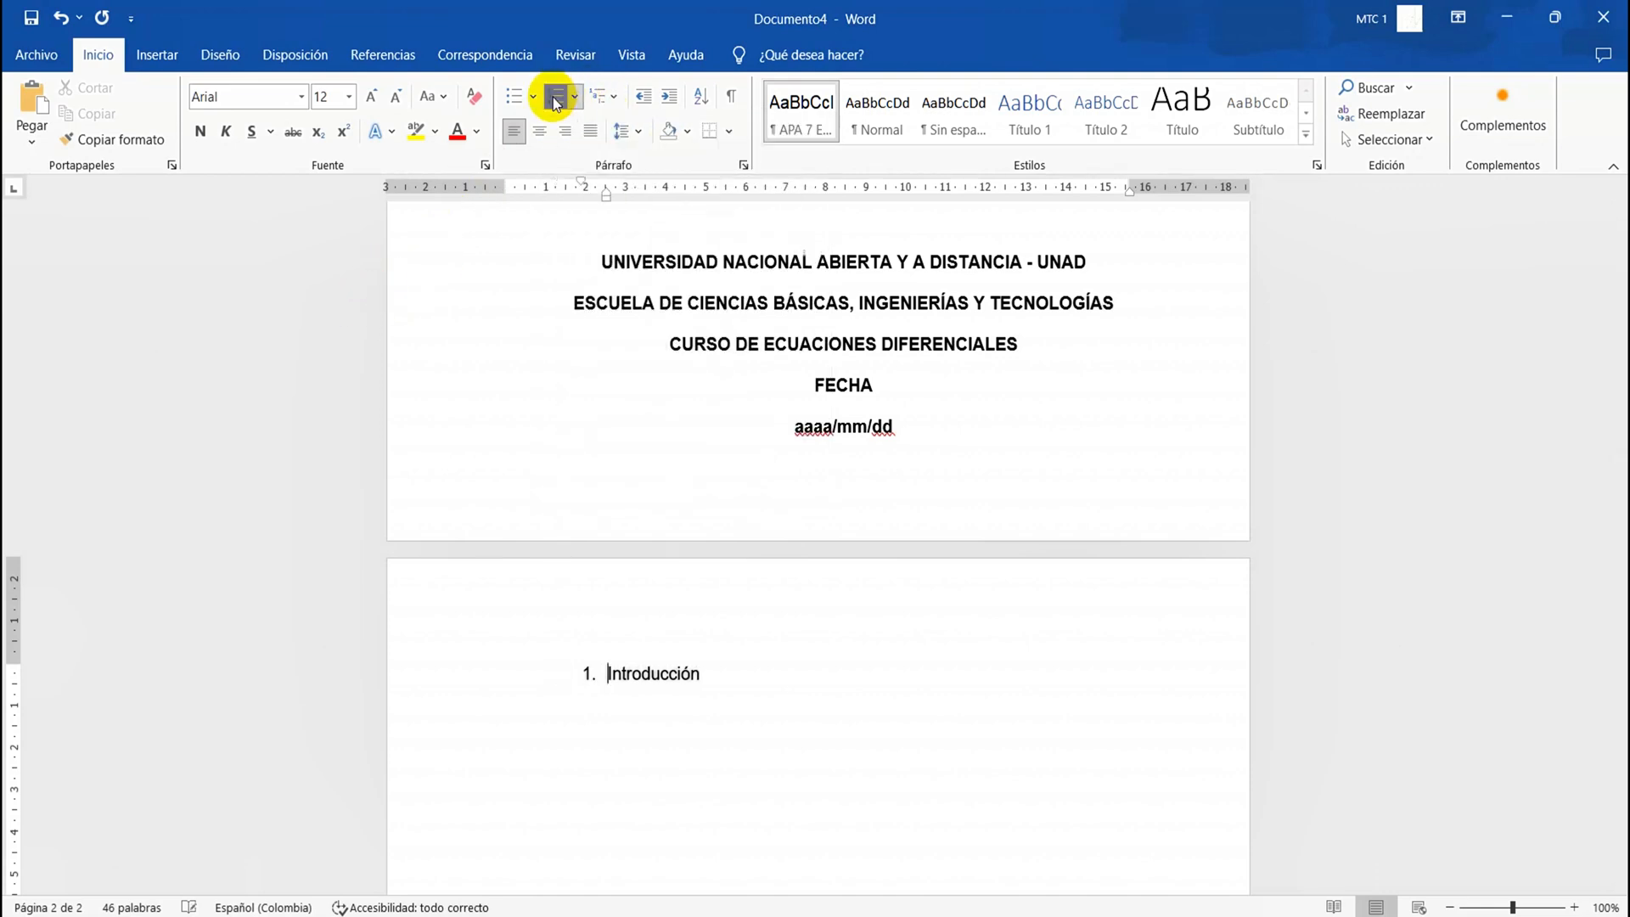
click(574, 97)
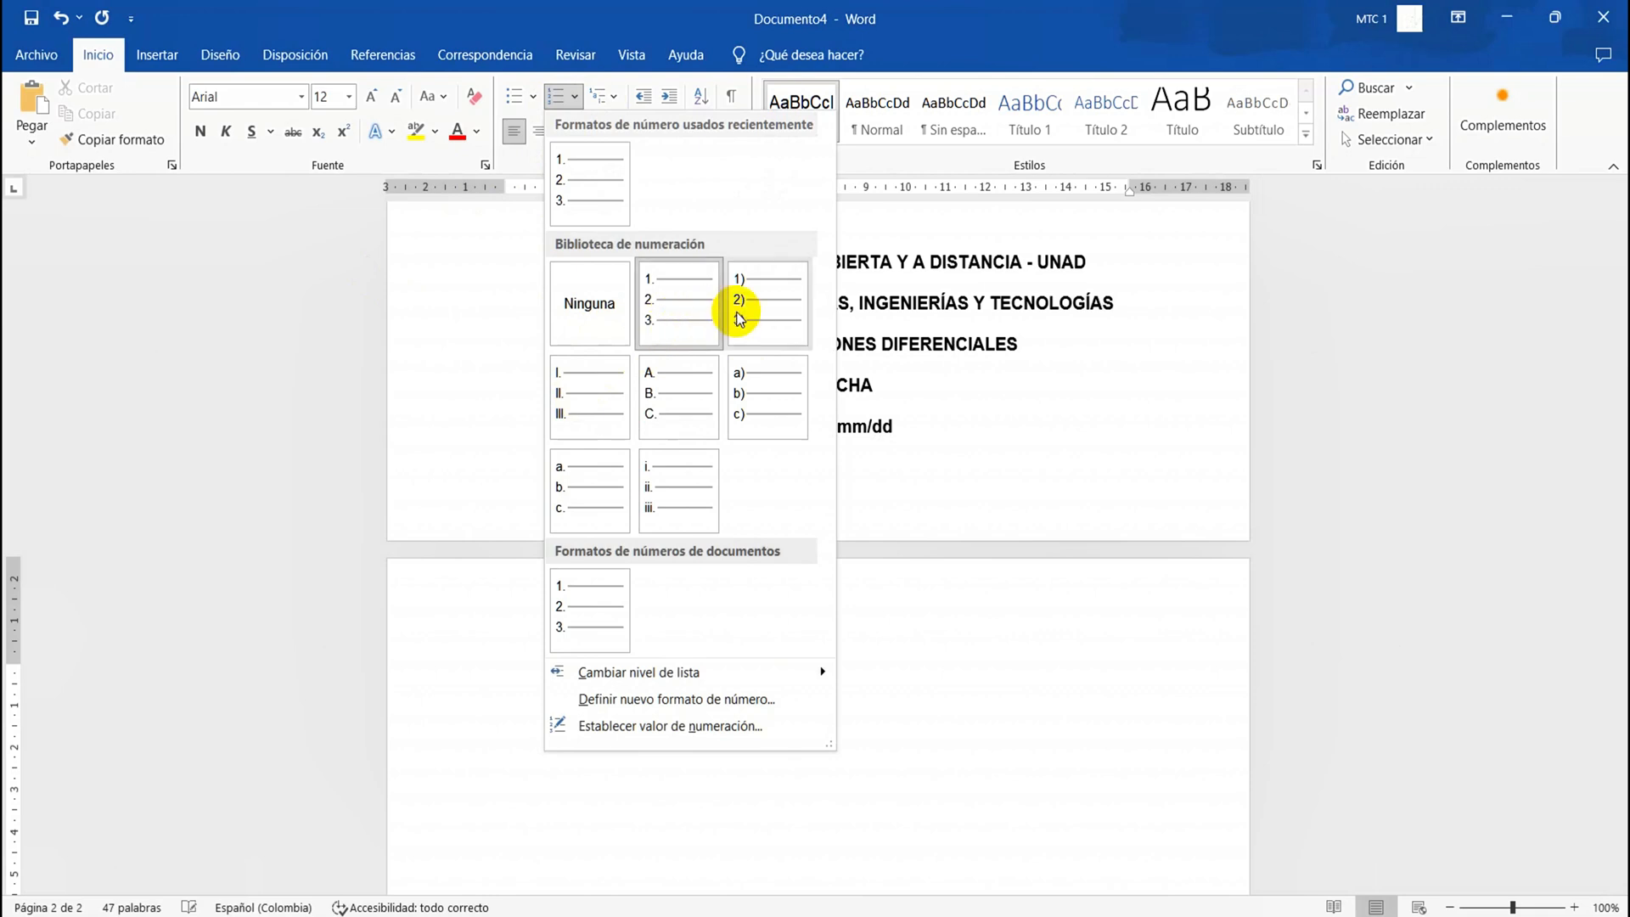
click(616, 404)
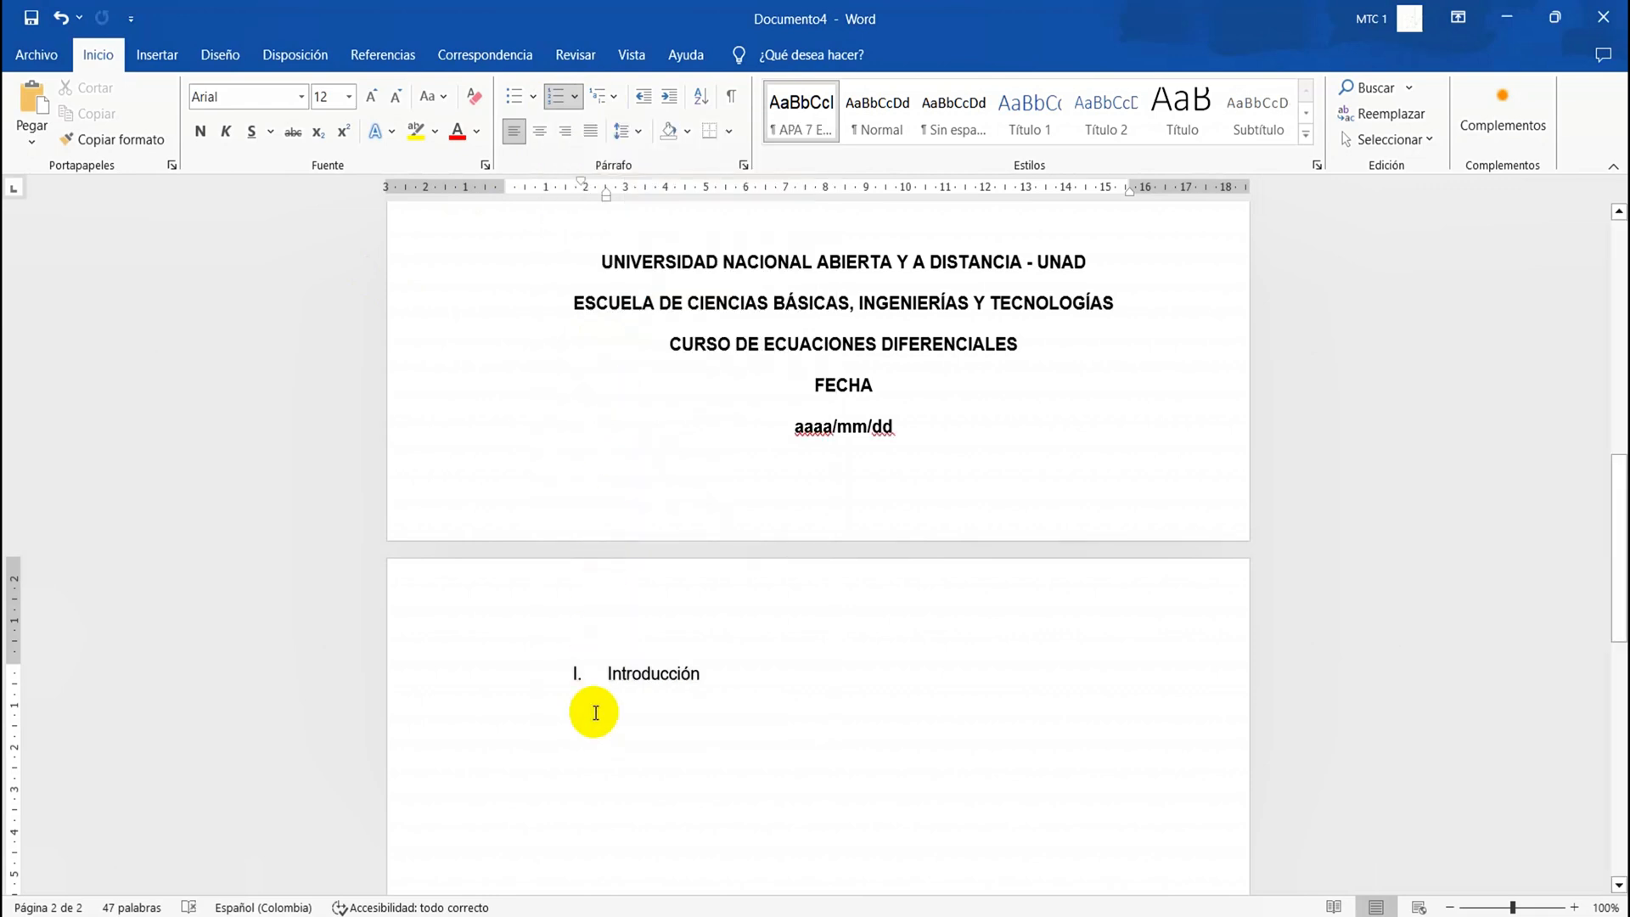
Make the "Introducción" heading bold and centre it
triple_click(614, 677)
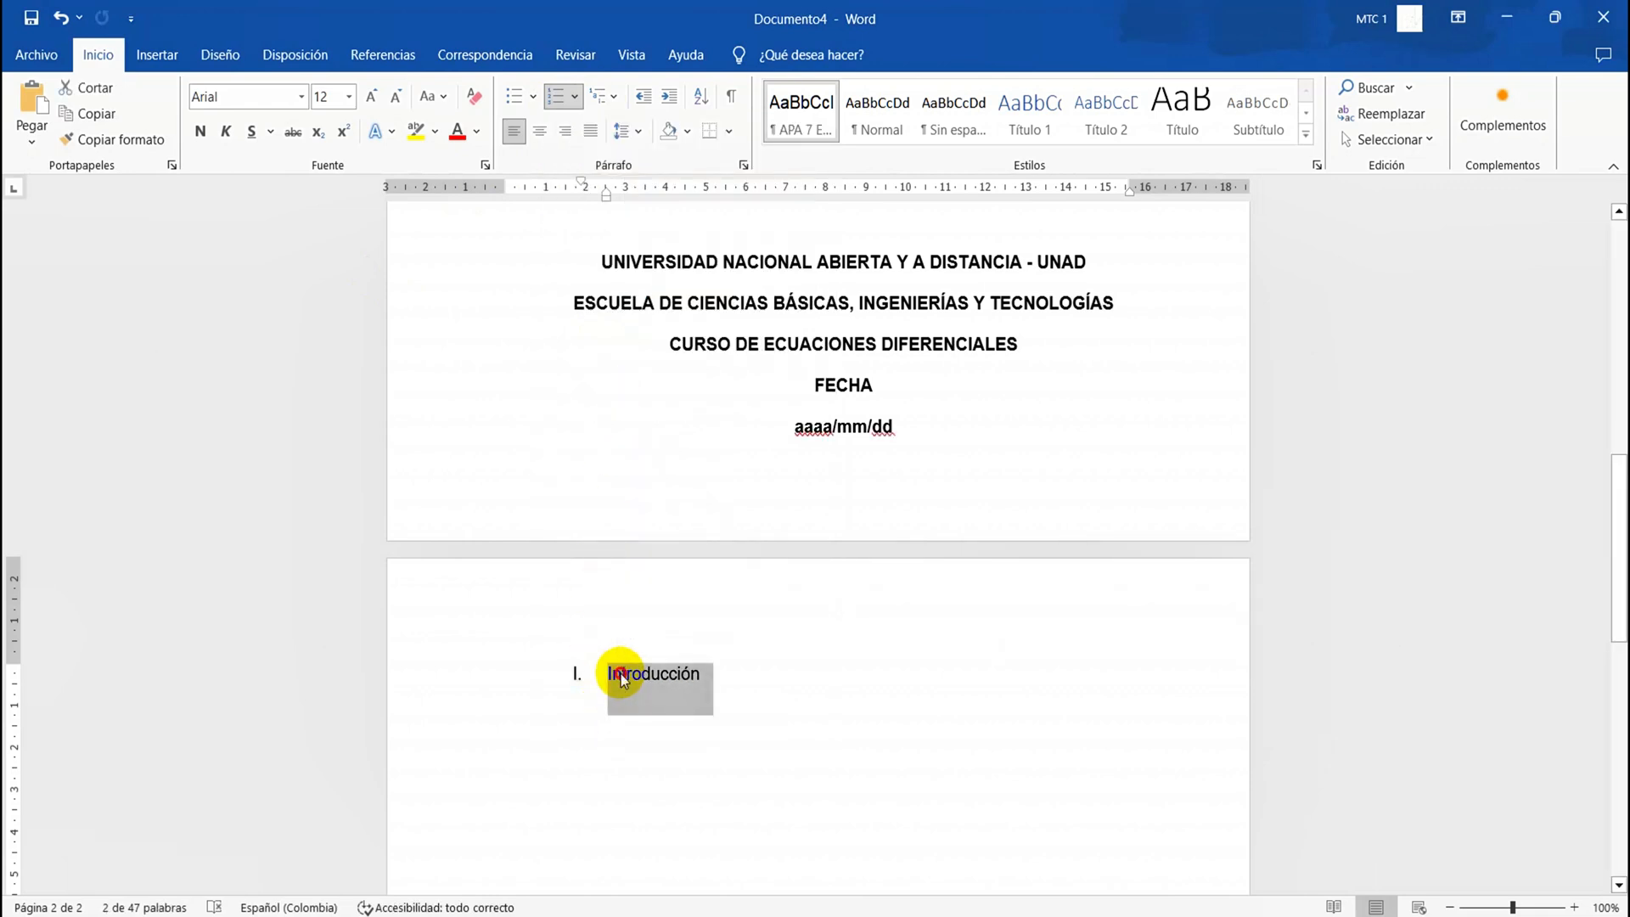
click(195, 131)
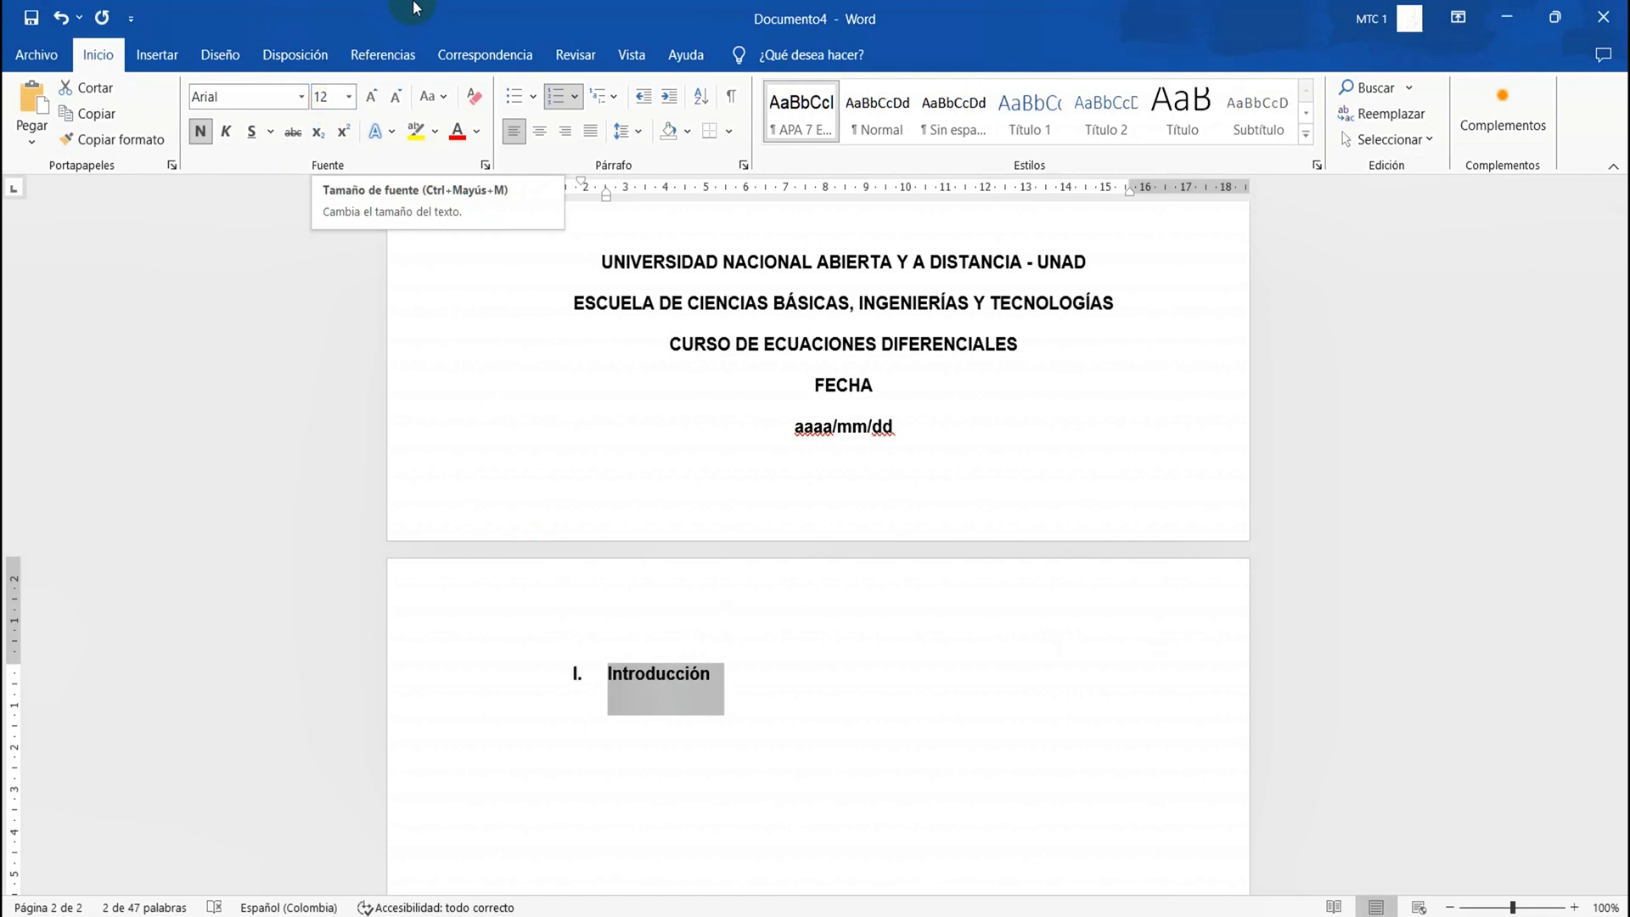
click(540, 130)
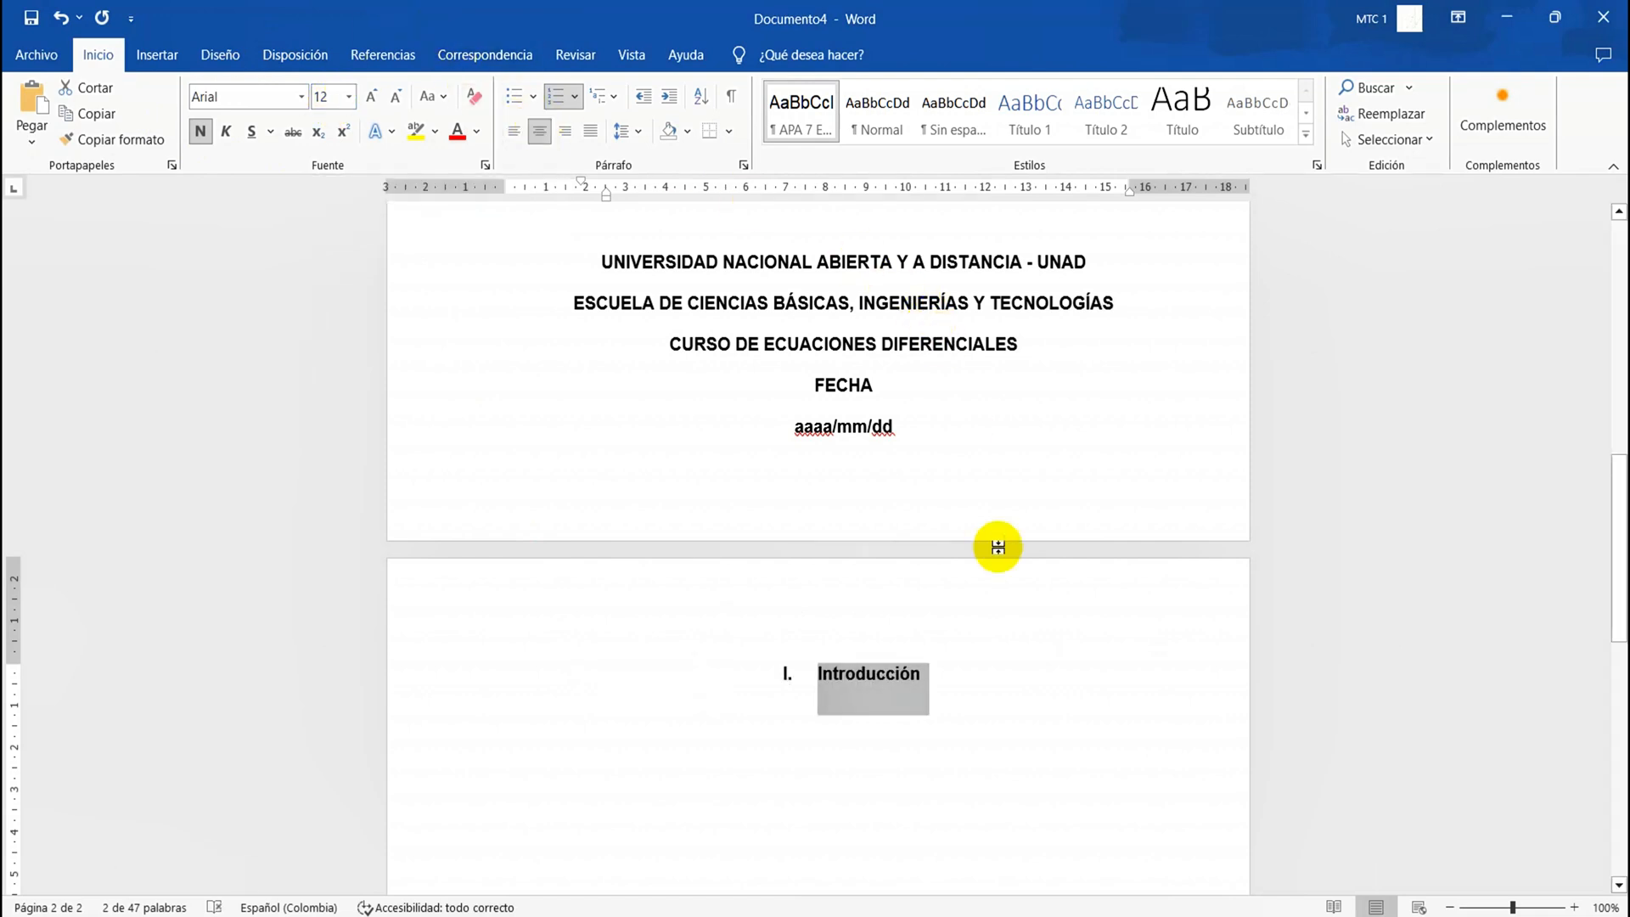
Update the Título 1 style to match the formatted "Introducción" heading, and start a new paragraph below it
right_click(872, 675)
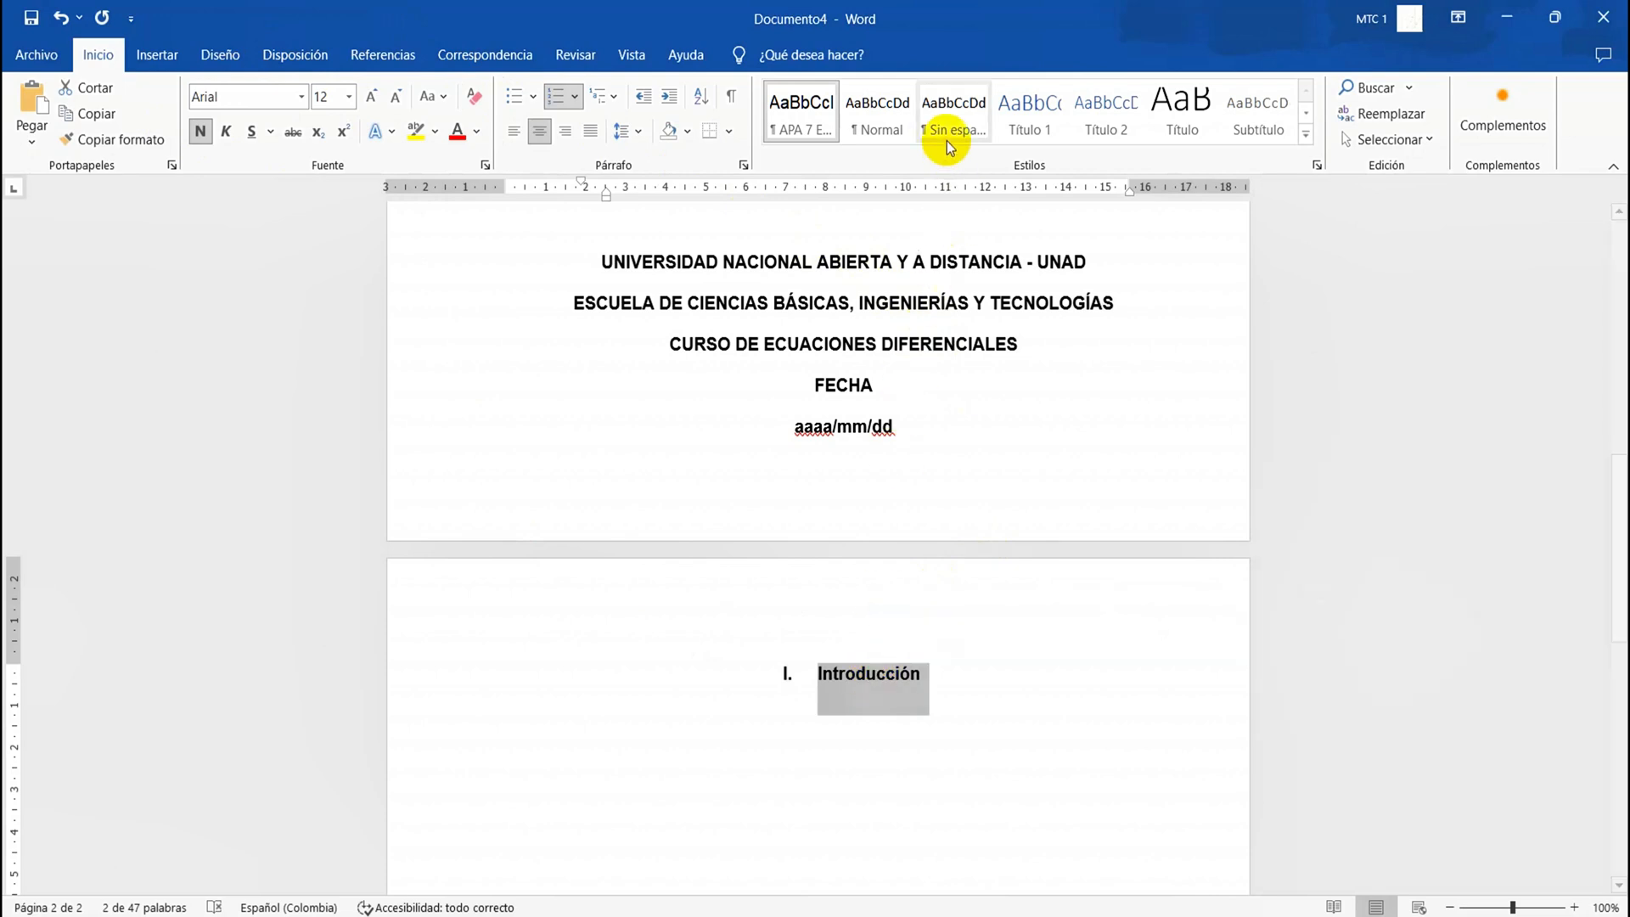
click(1027, 127)
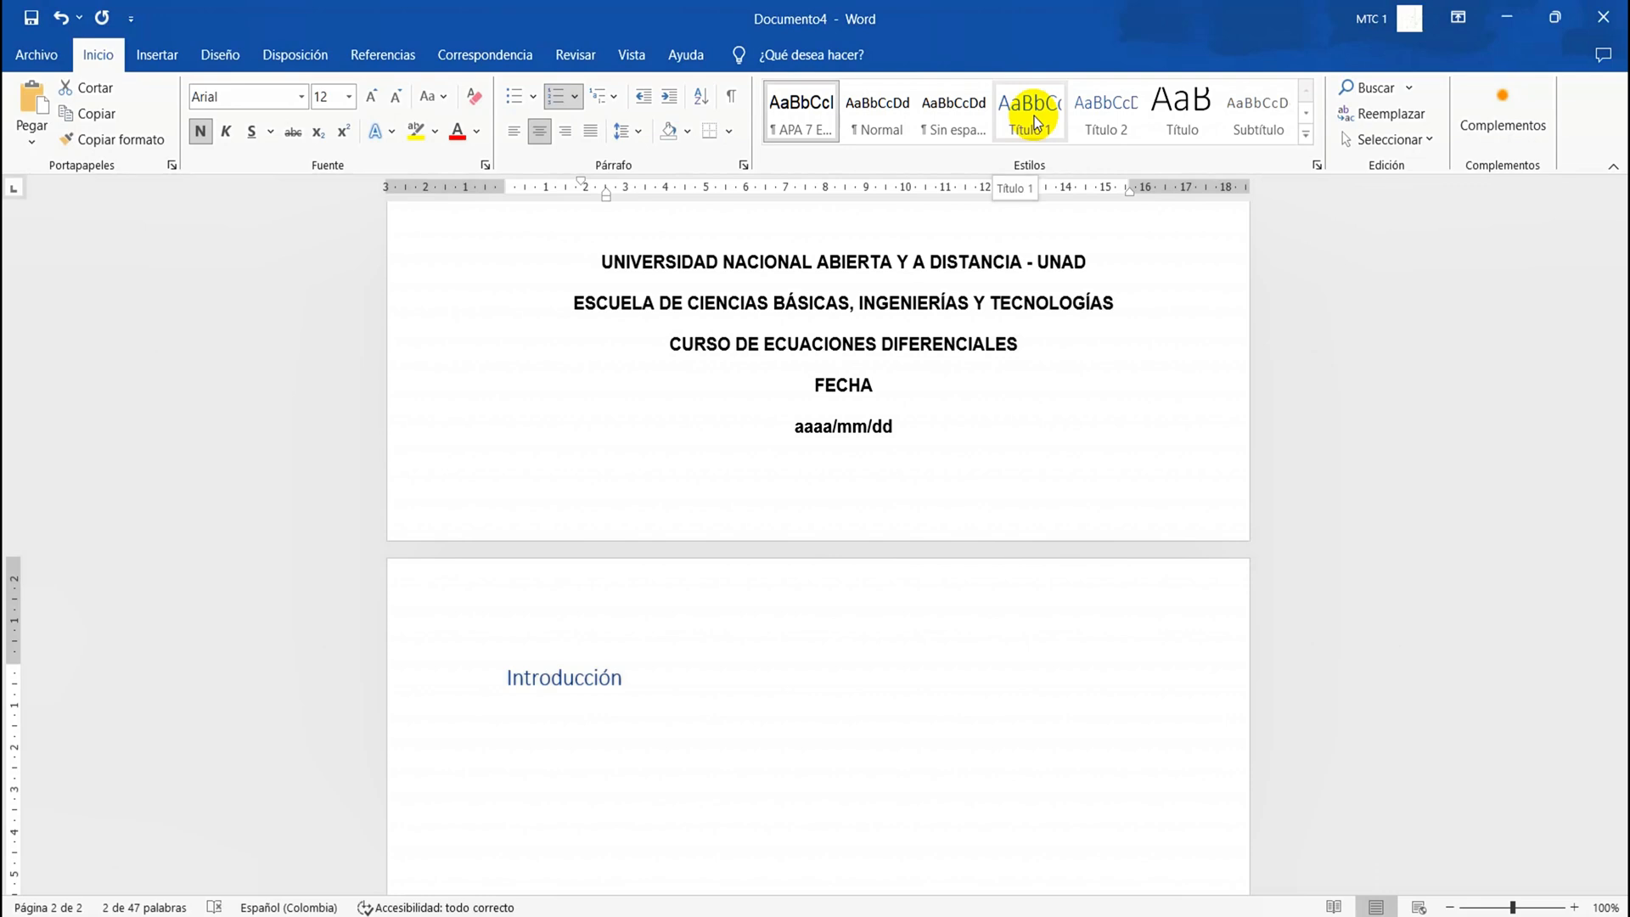
right_click(1036, 123)
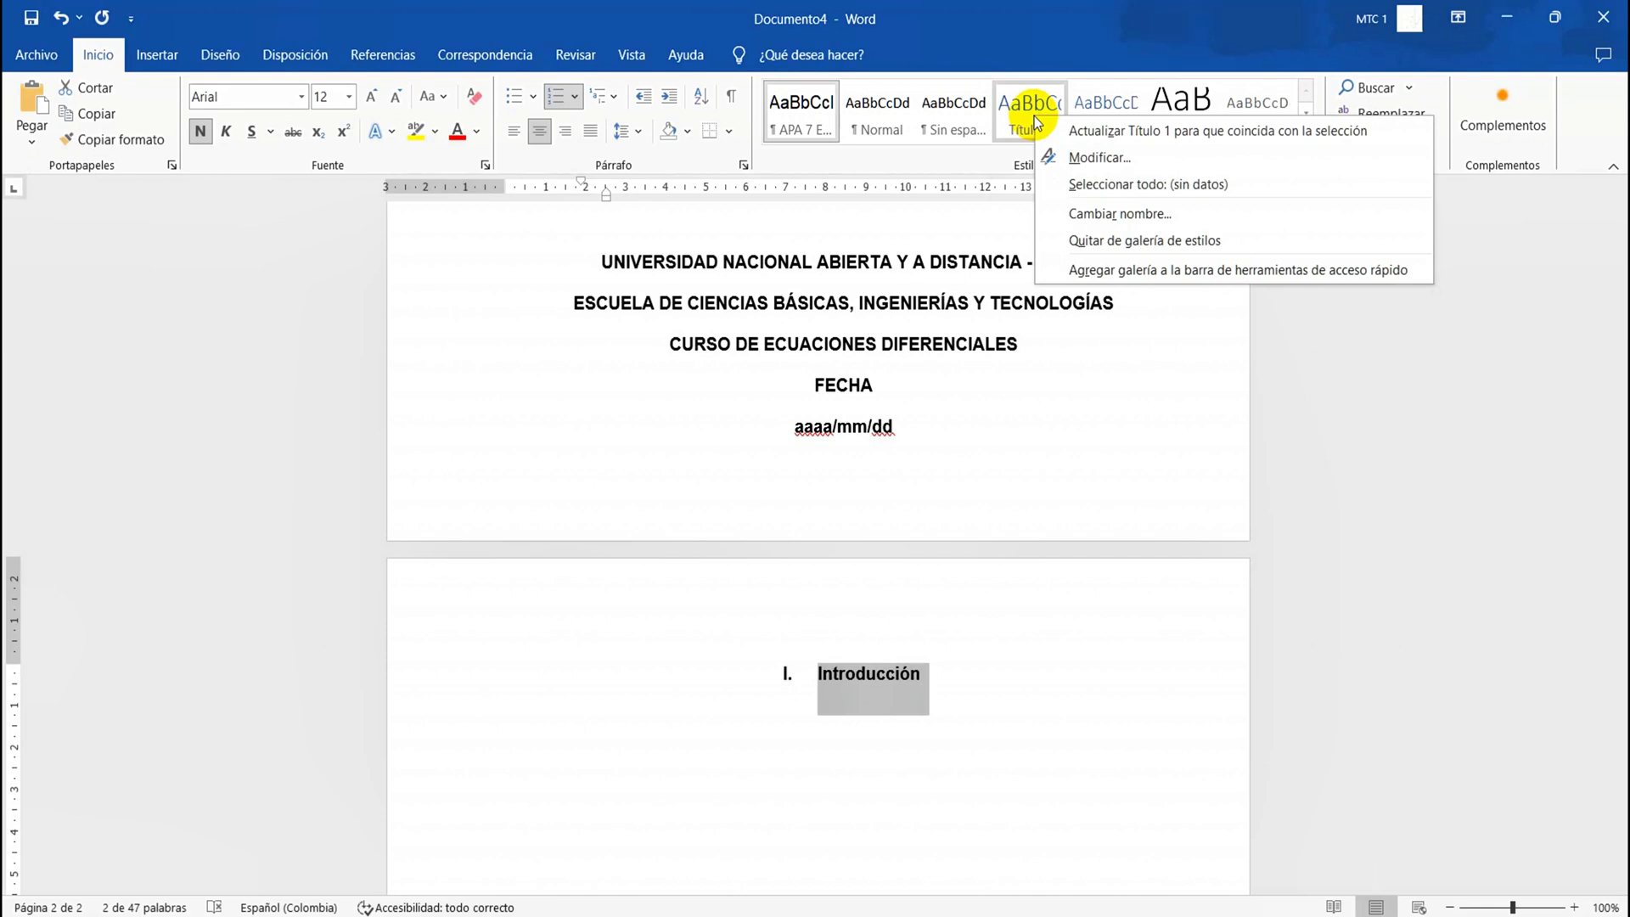
click(1071, 131)
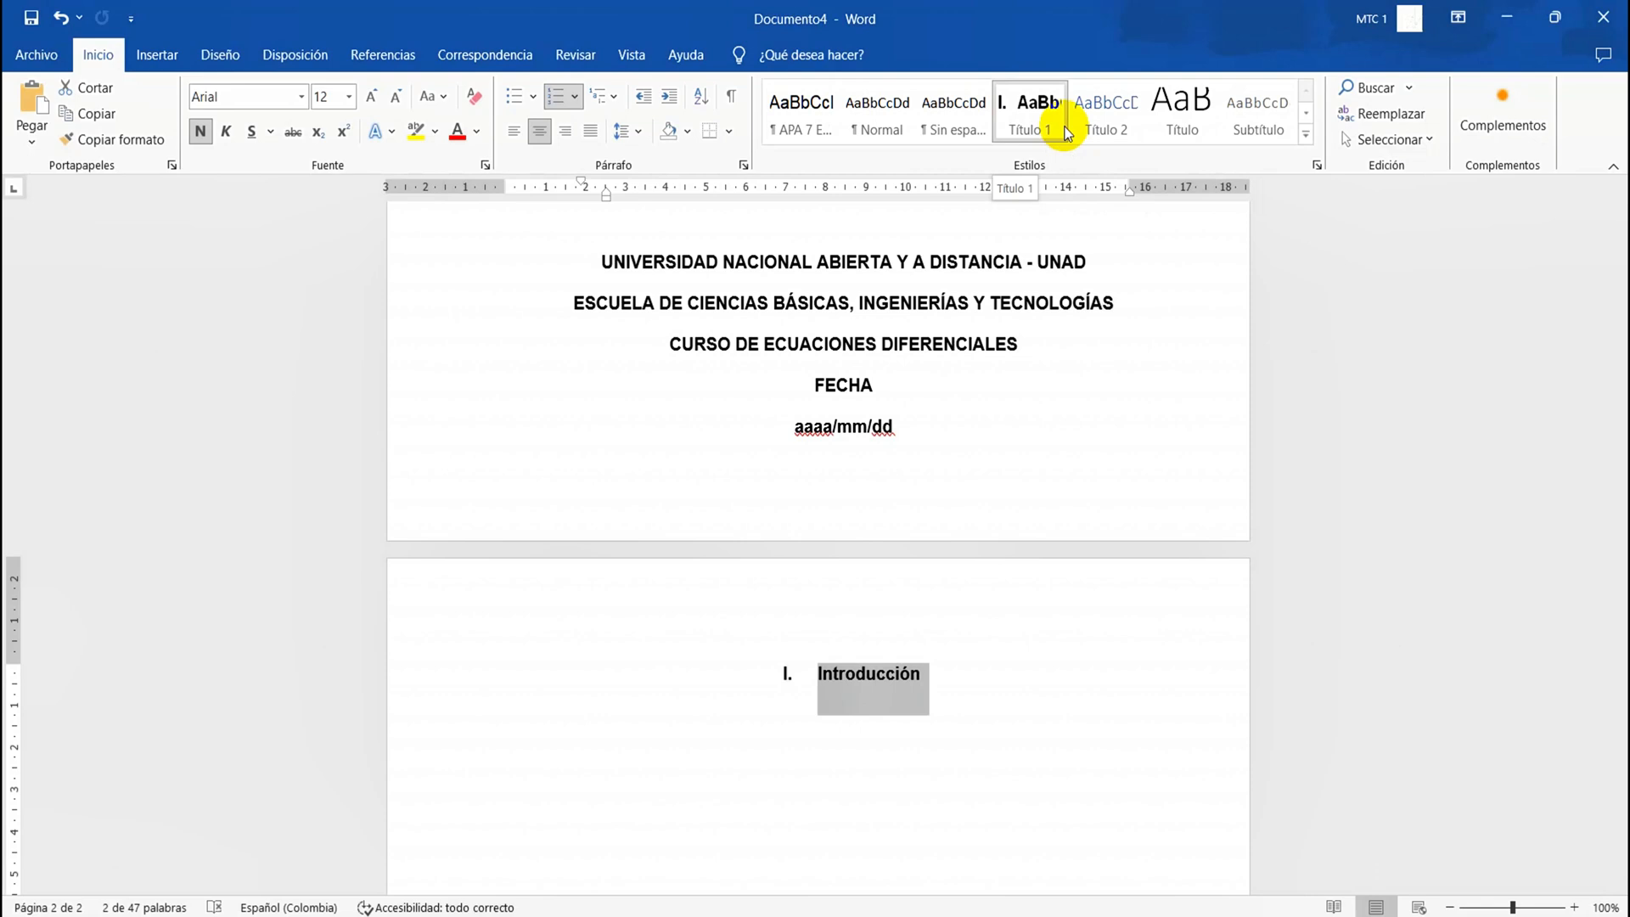
click(918, 705)
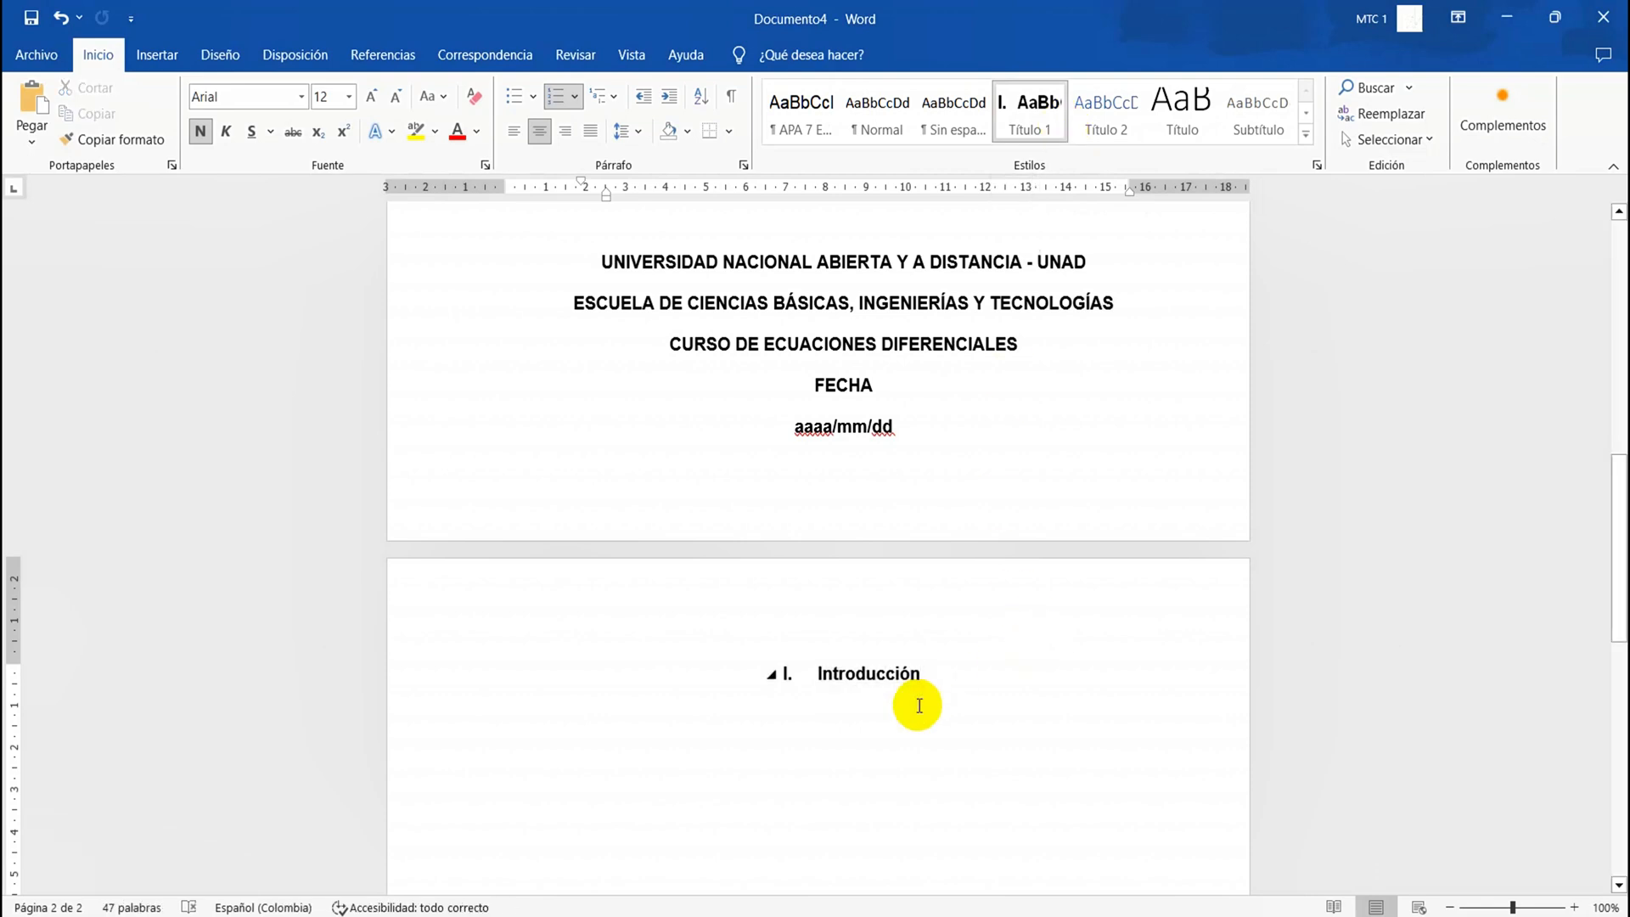
key(Return)
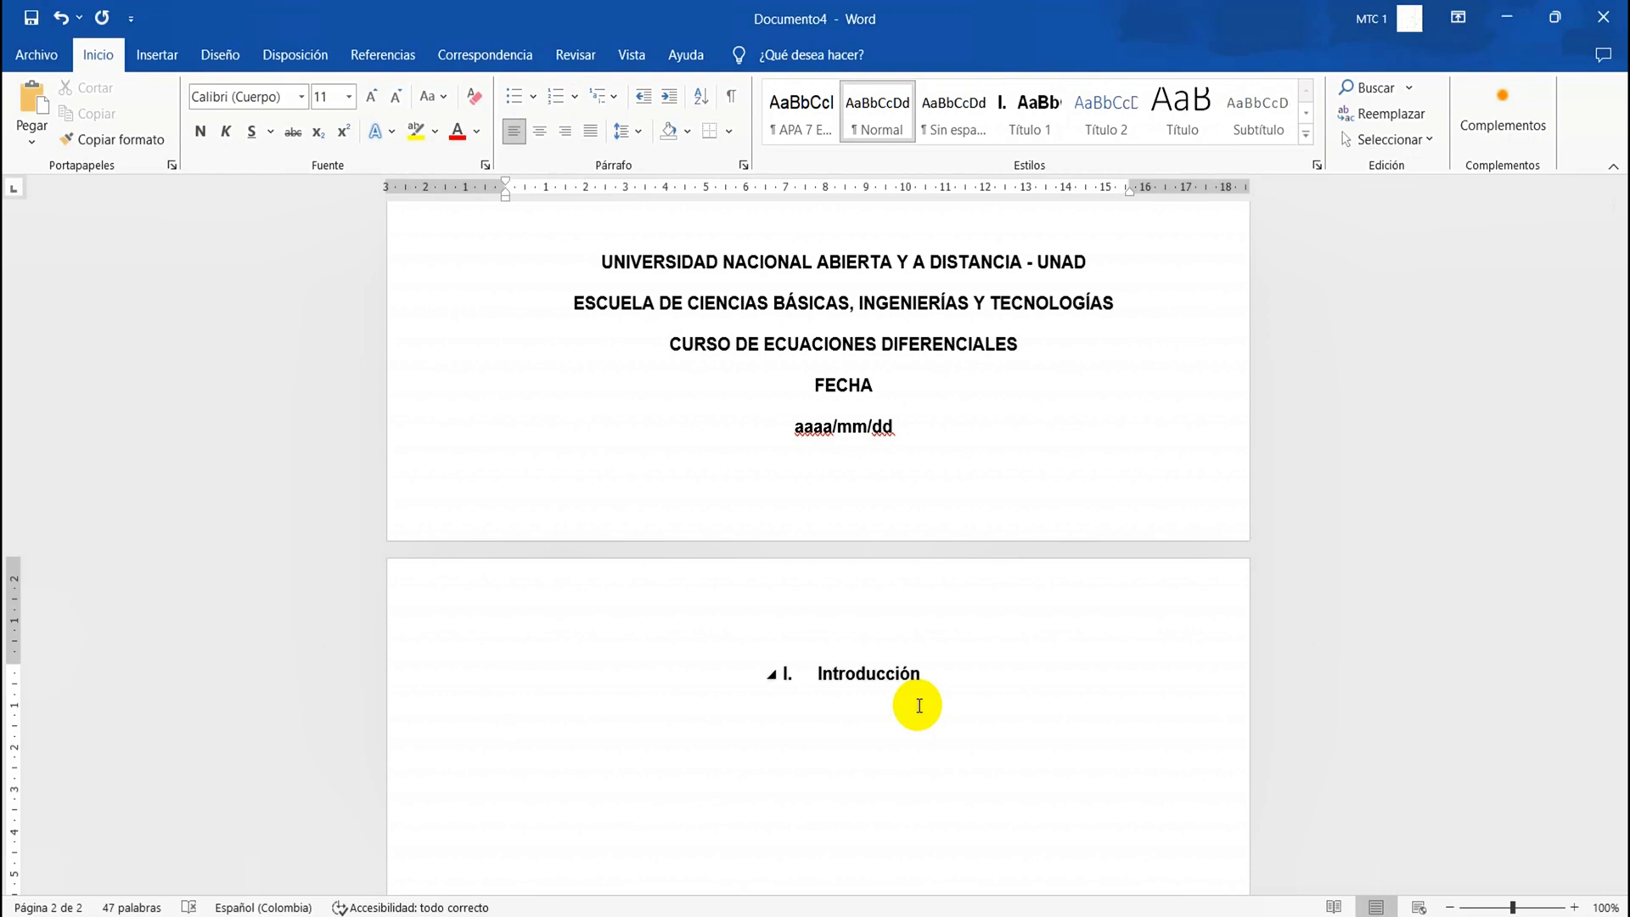
Write "Palabras Iniciales" below the "Introducción" heading and format it as bold Arial, size 12
text(Palabras Iniciales)
triple_click(575, 729)
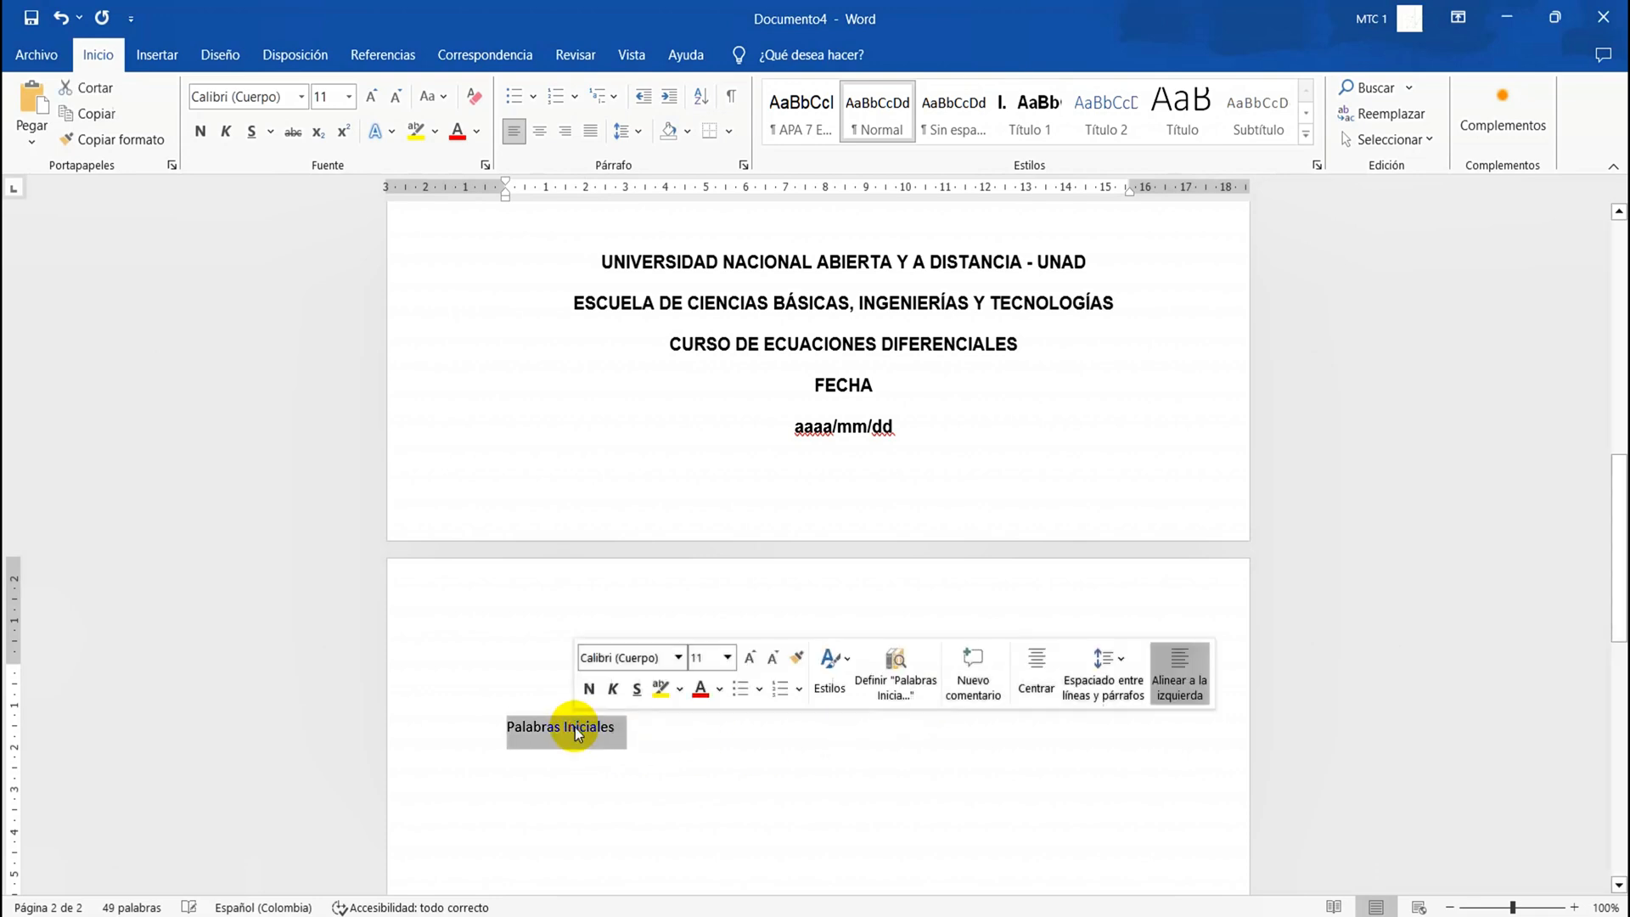
click(202, 130)
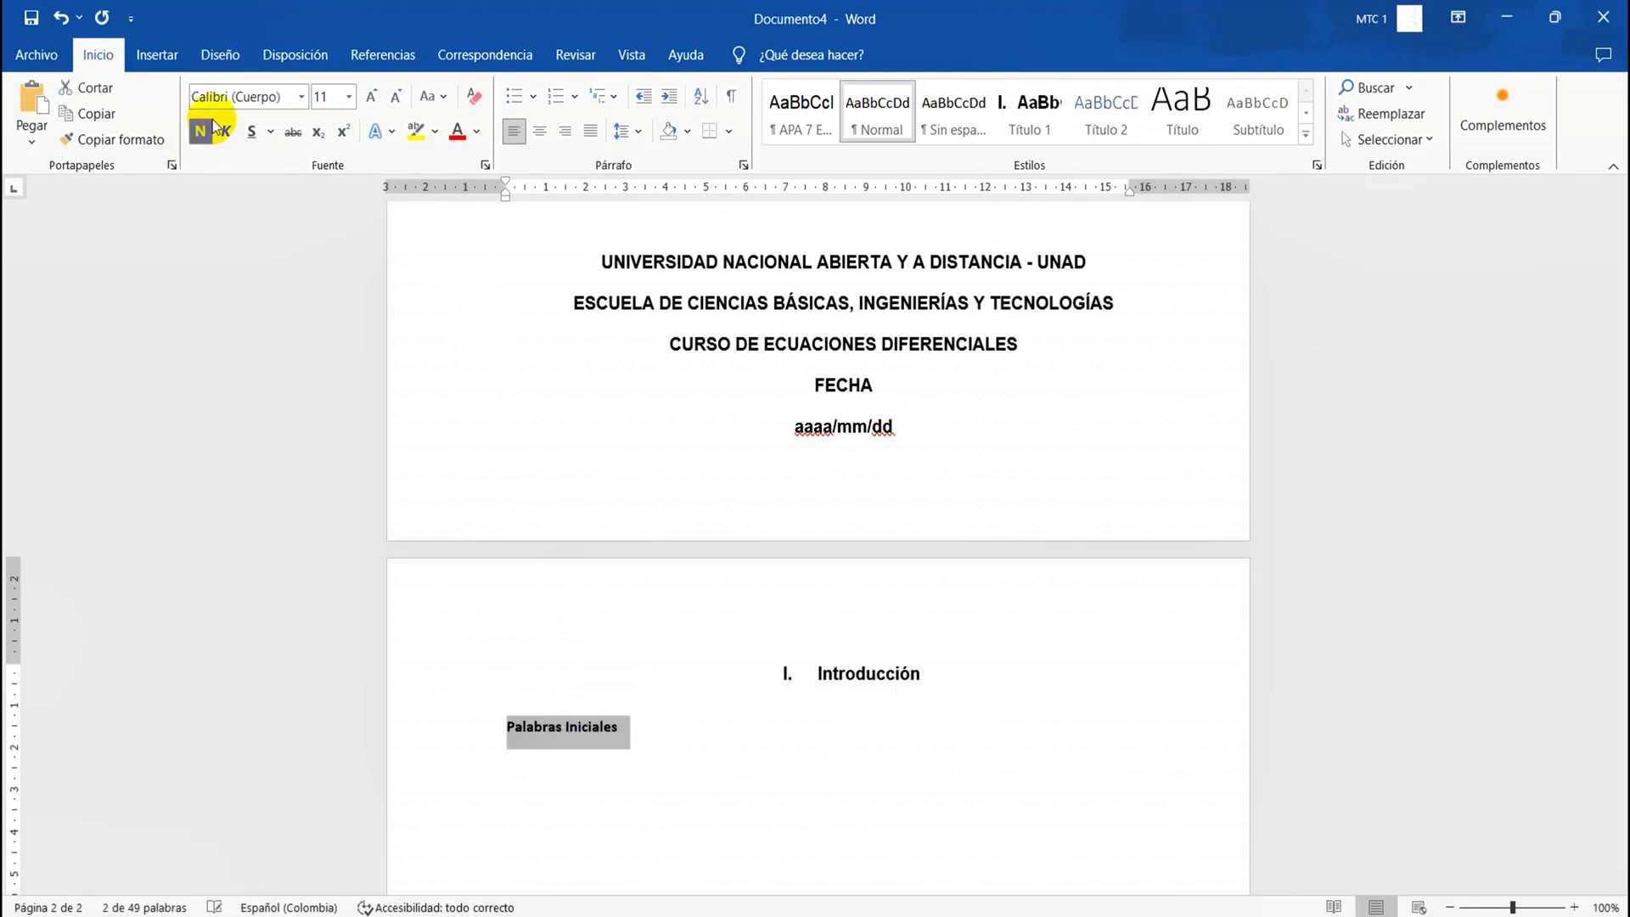
click(292, 97)
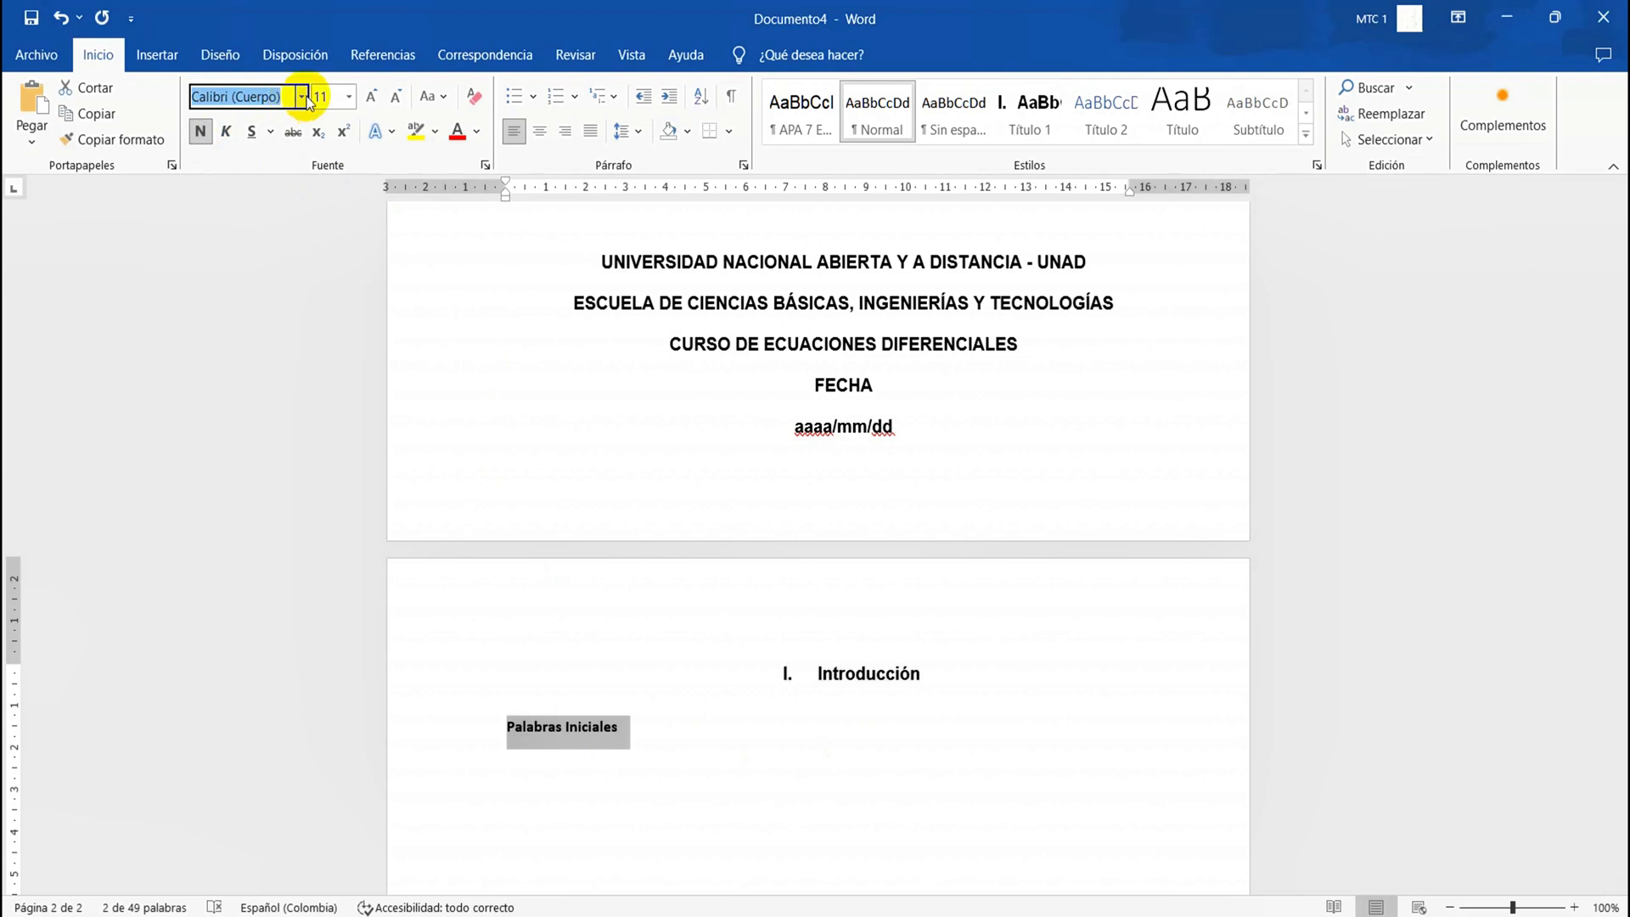
click(302, 97)
click(242, 226)
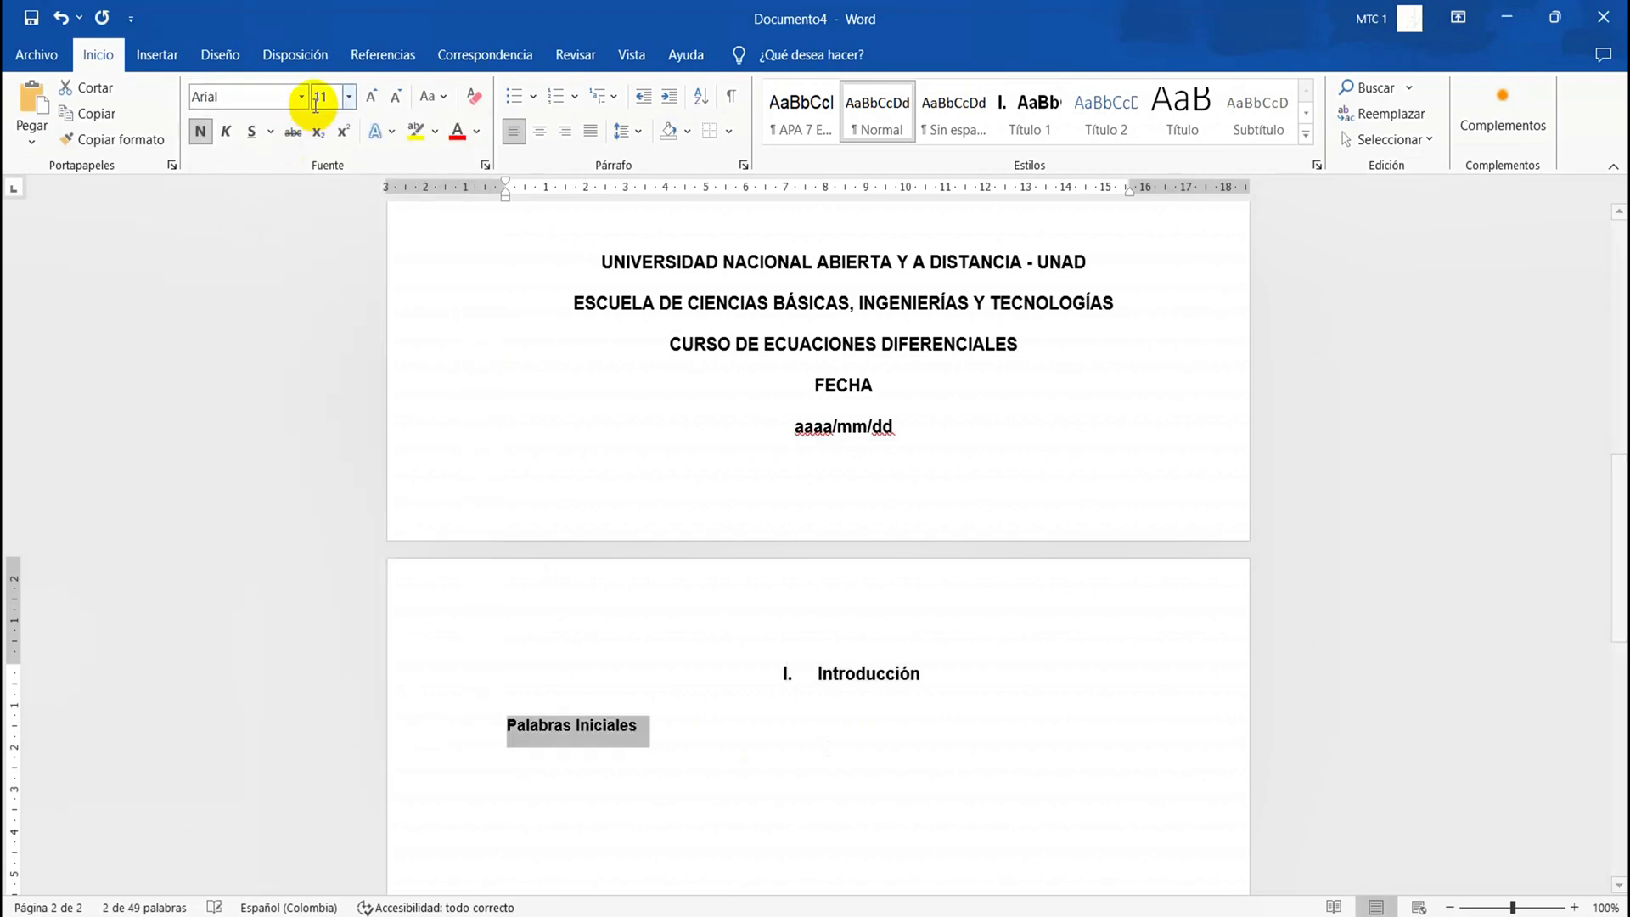
click(348, 96)
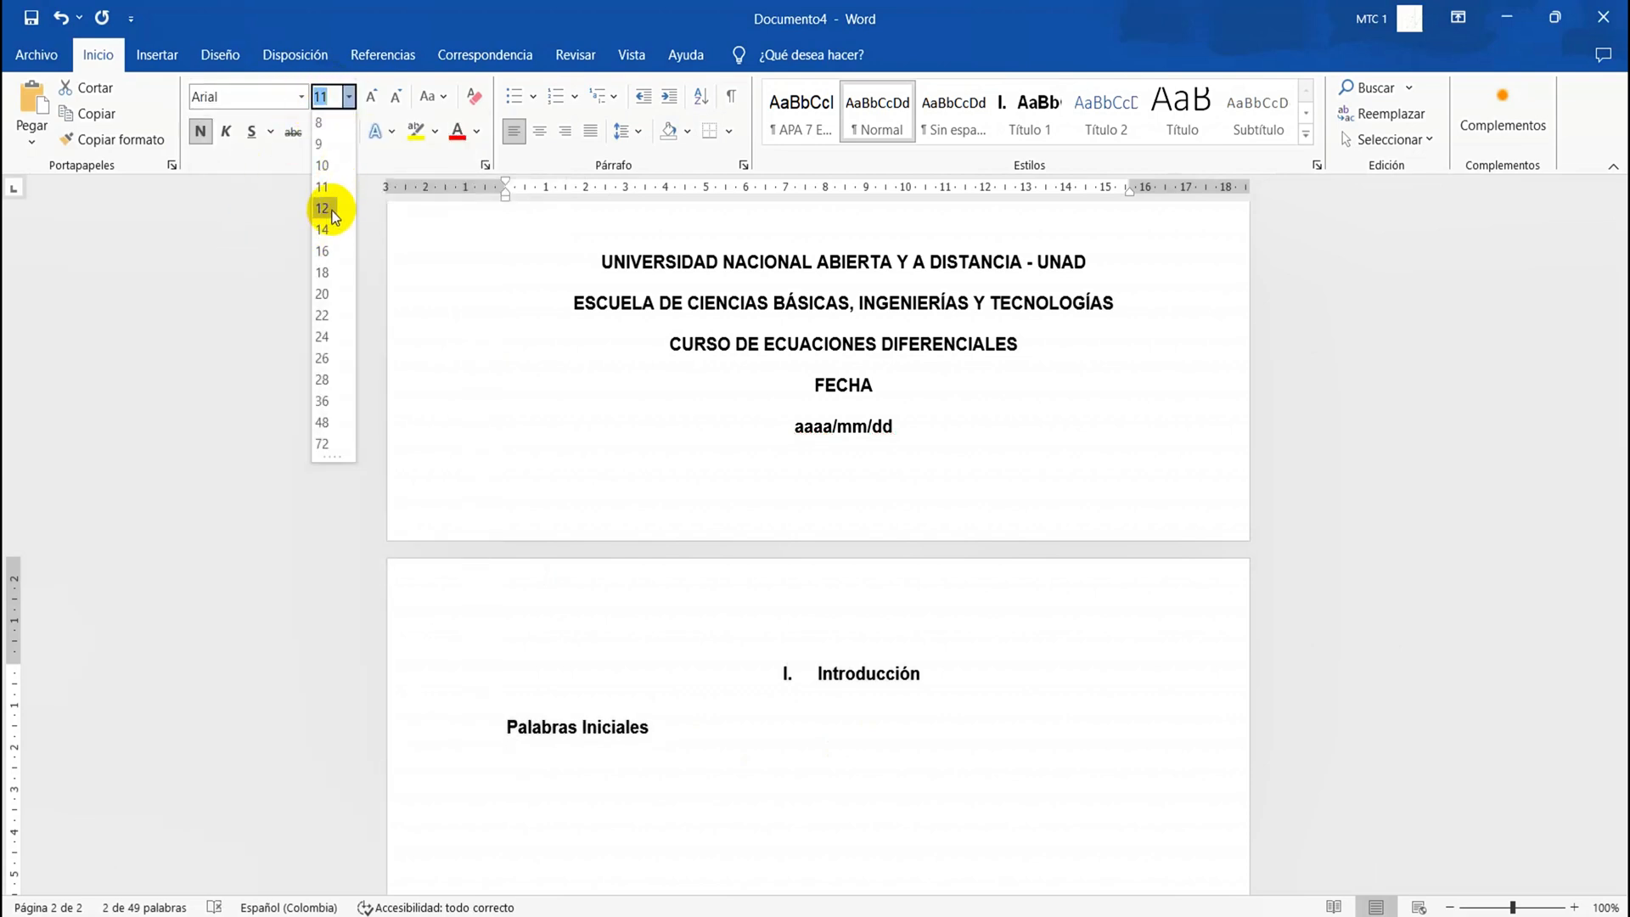
click(330, 209)
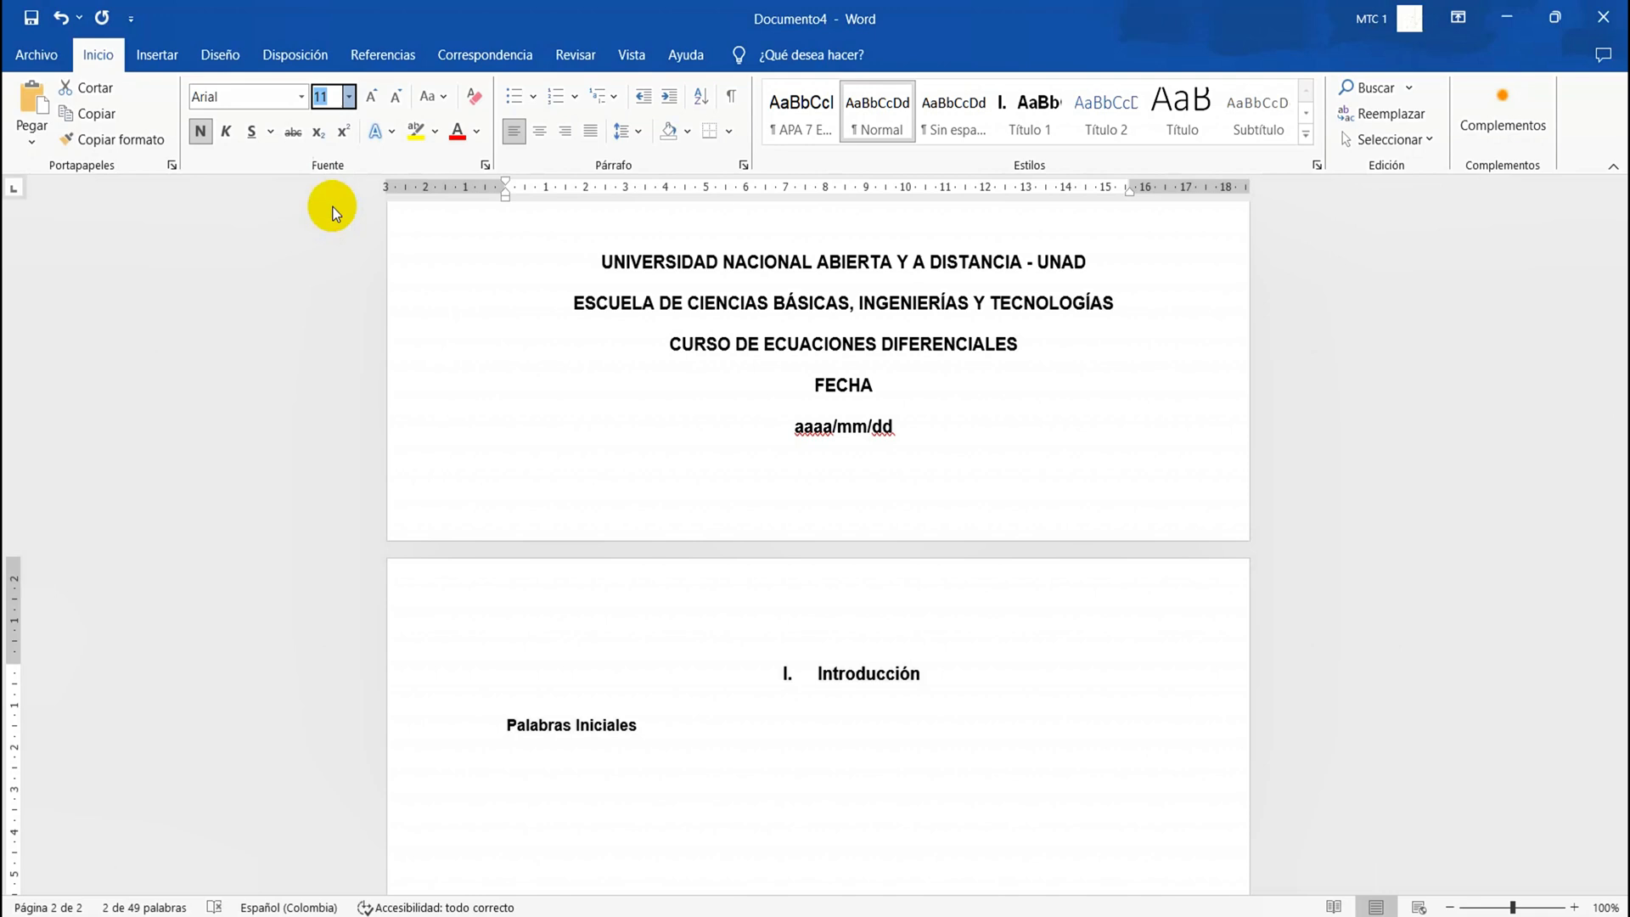
Try applying Título 2 to "Palabras Iniciales" before updating the style from it, and undo the attempt
click(1092, 123)
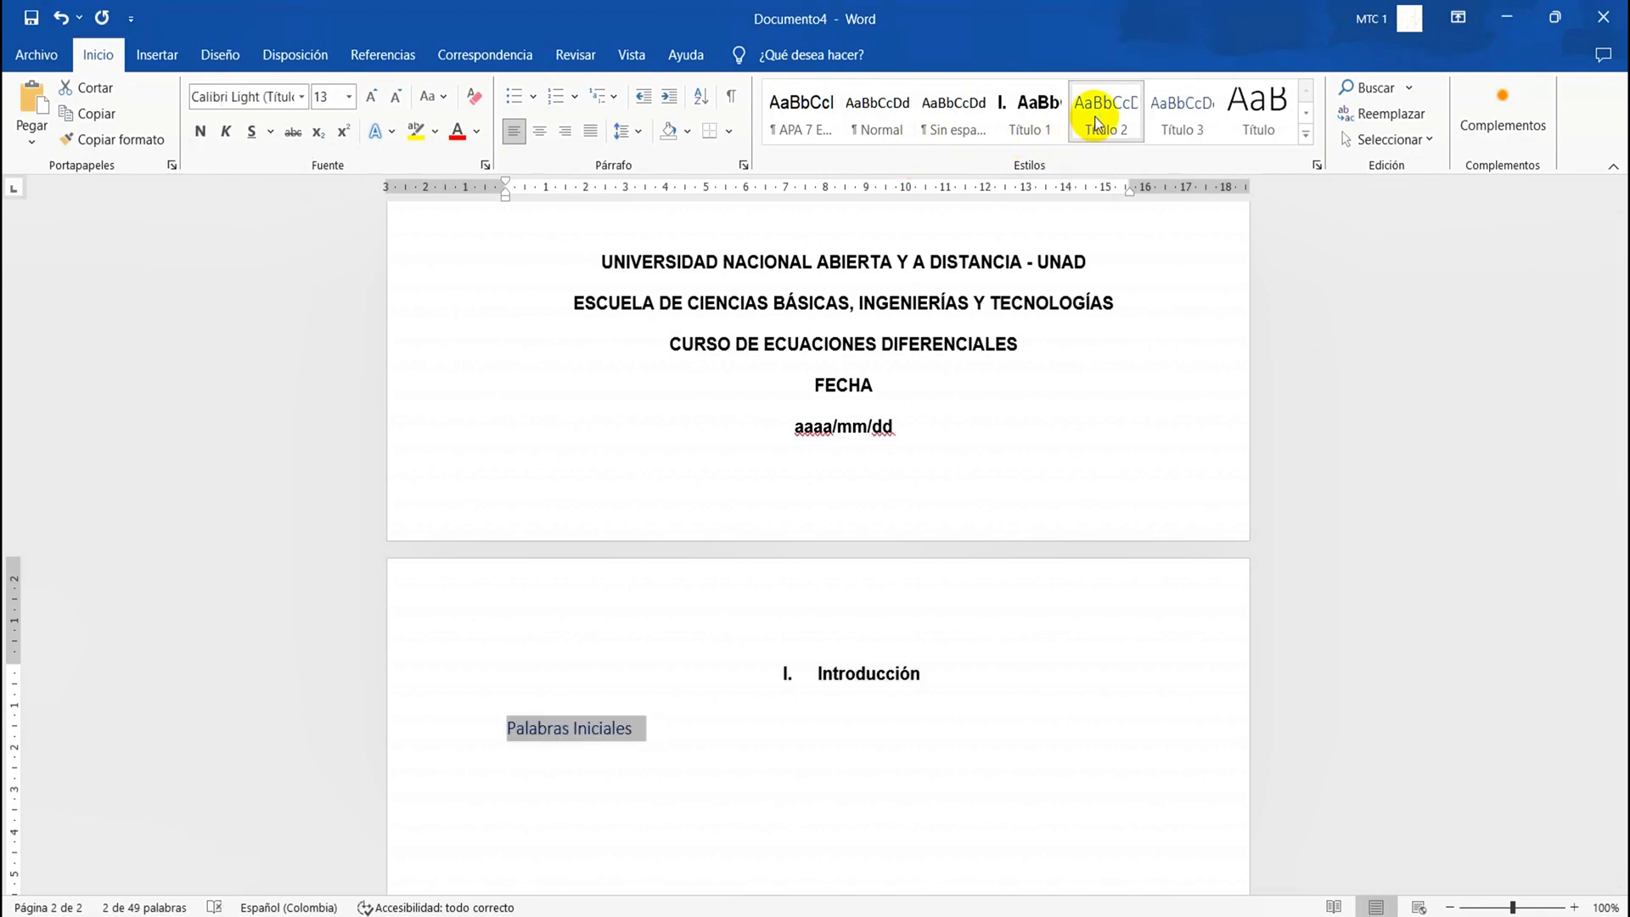
right_click(1097, 125)
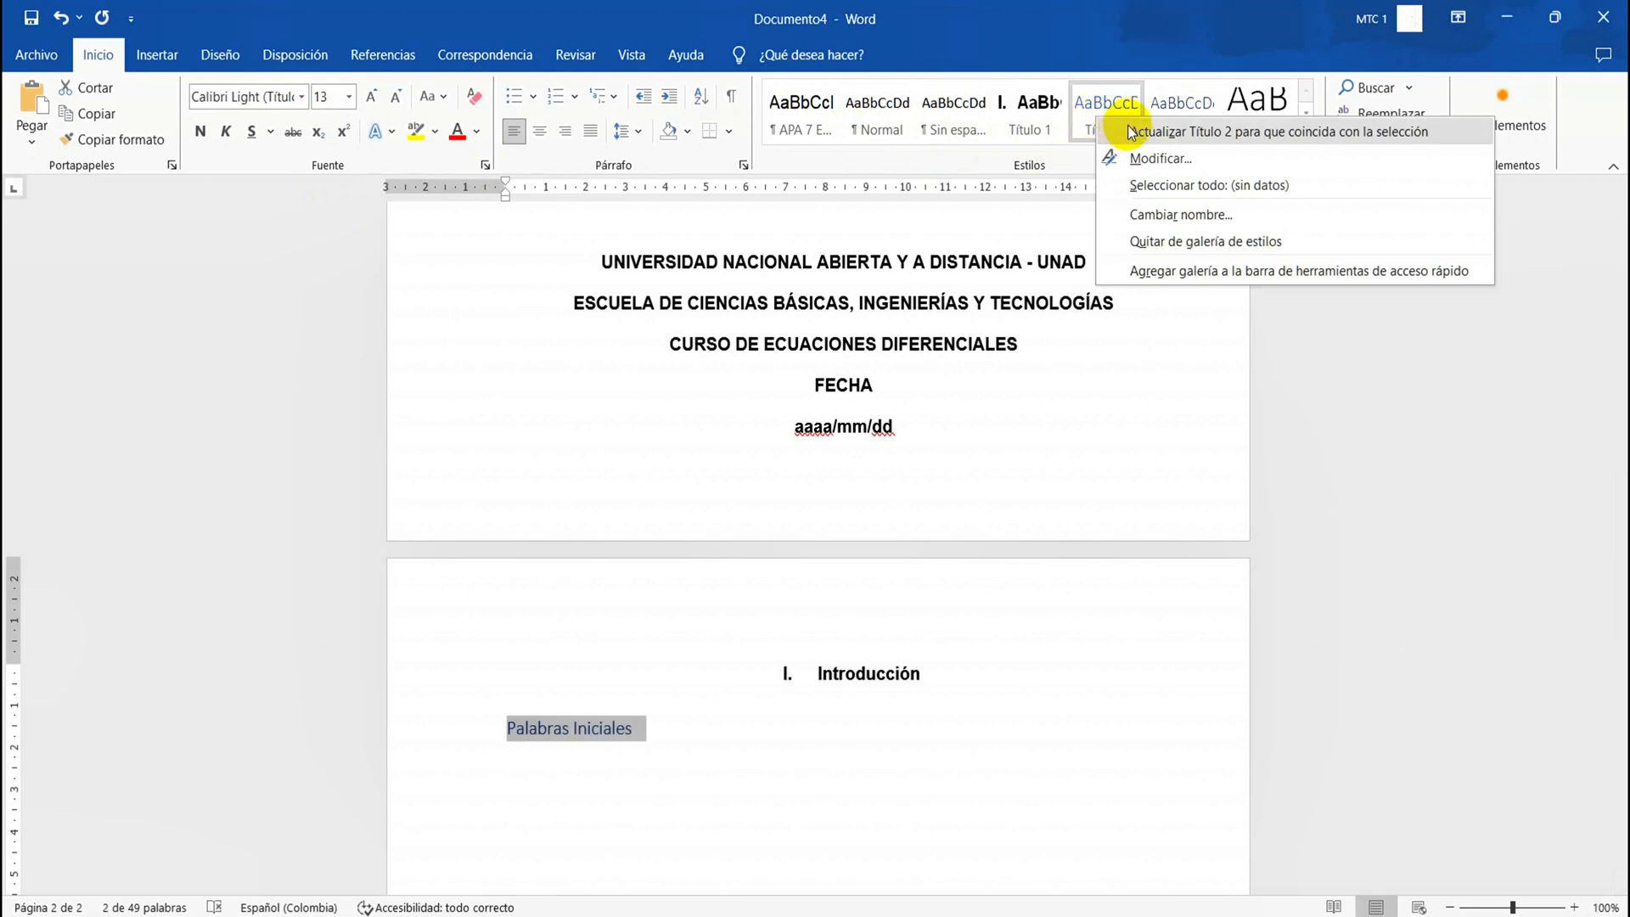
click(1134, 131)
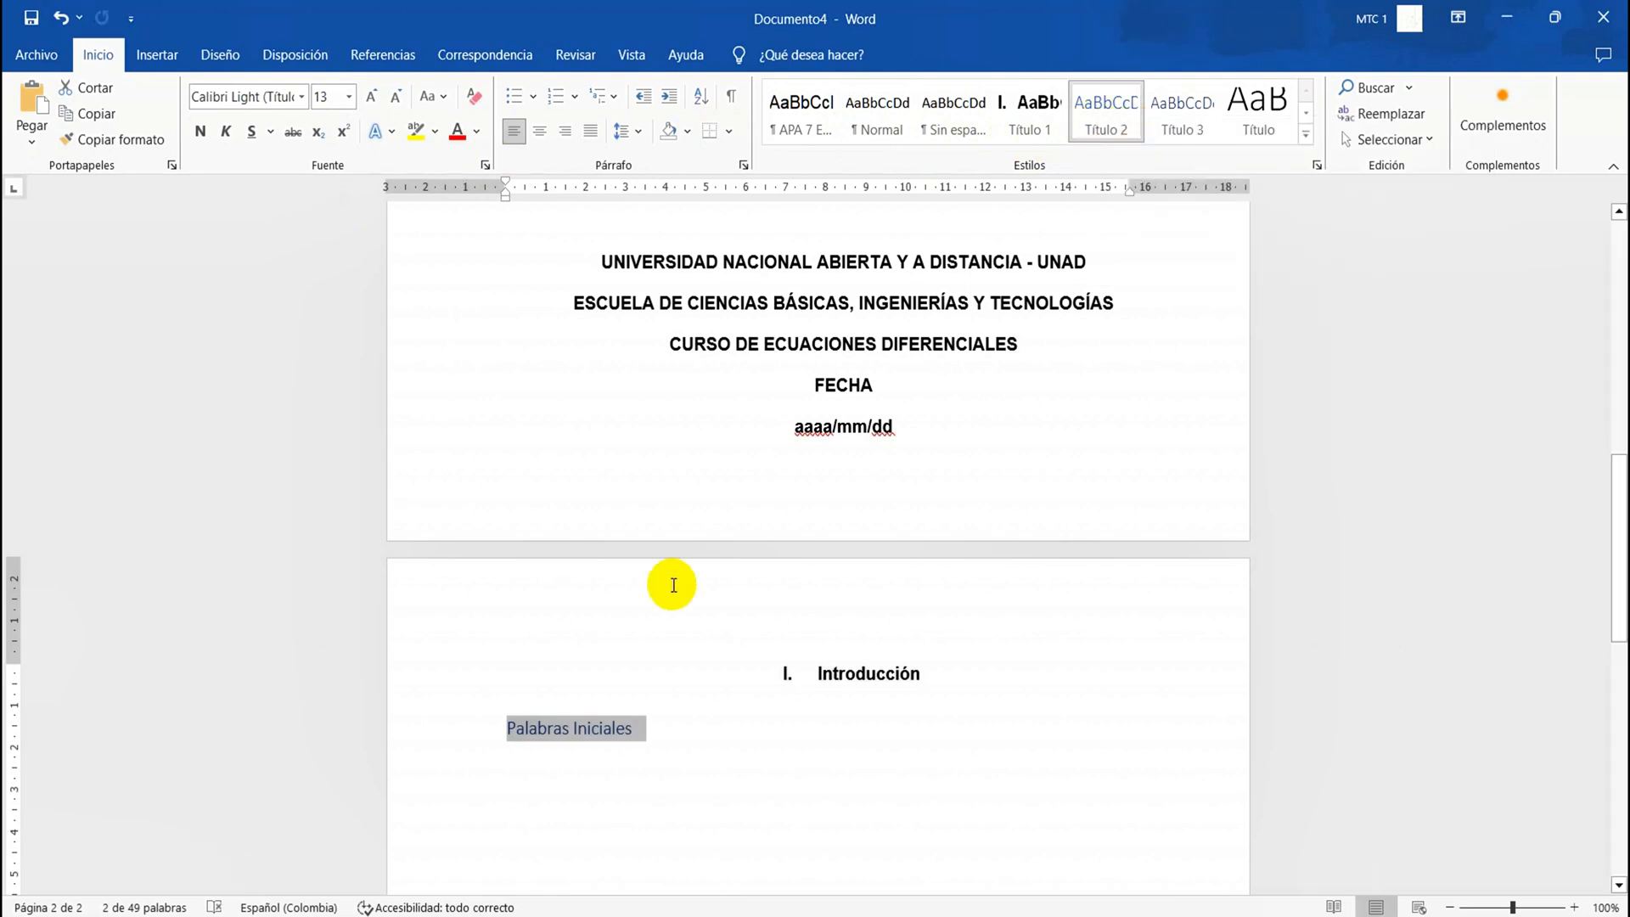
triple_click(602, 731)
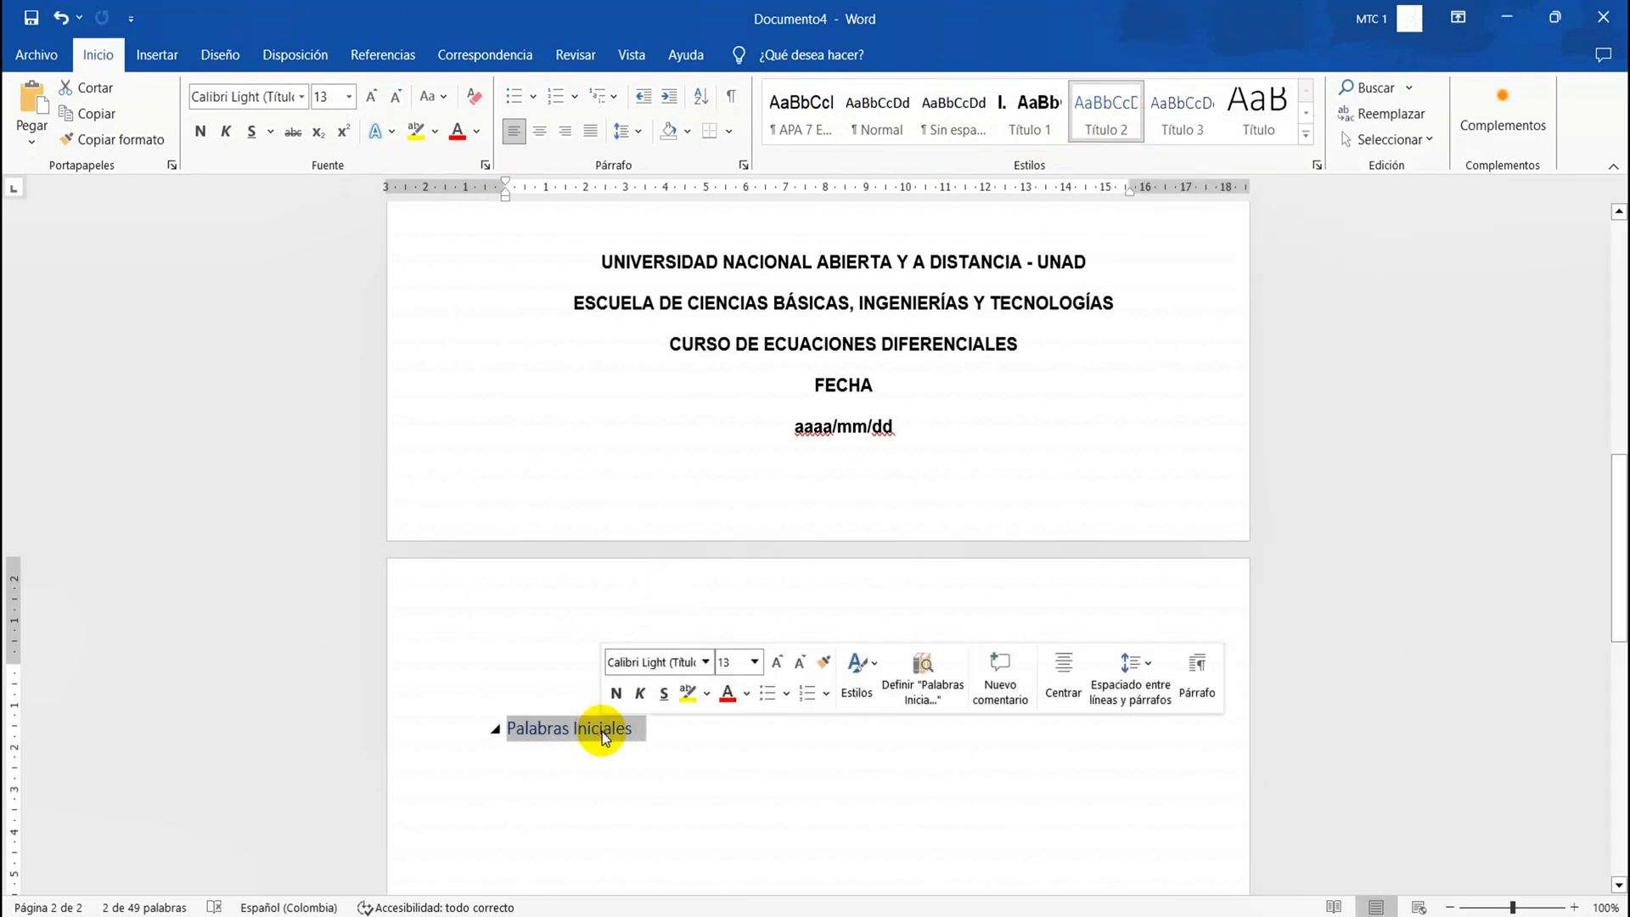
key(ctrl+z)
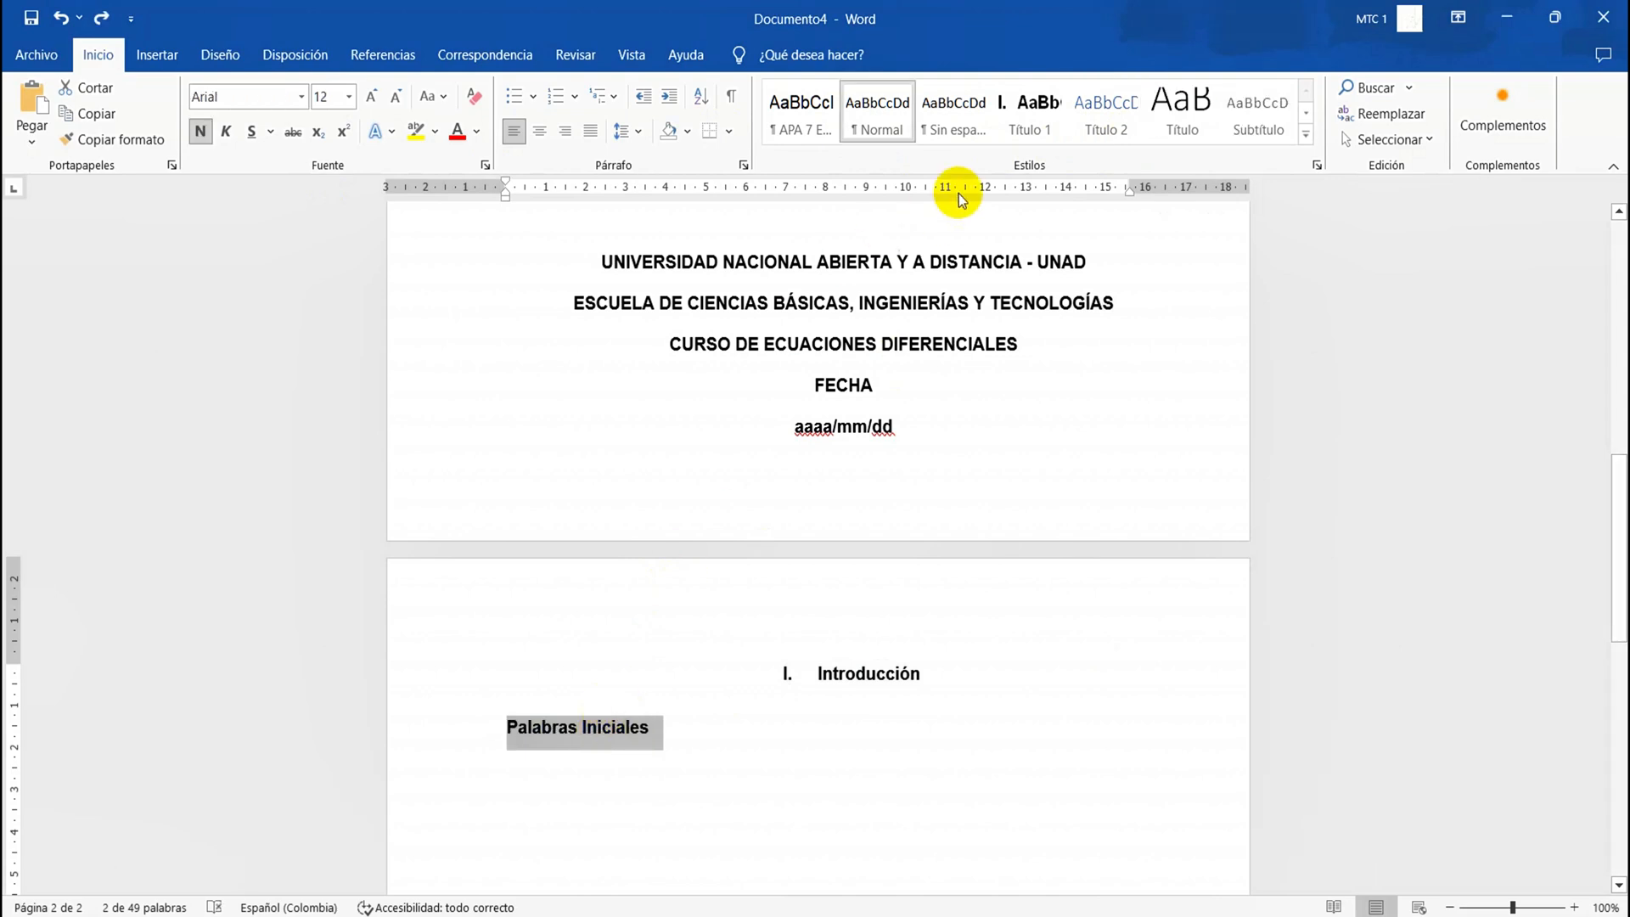
Update the Título 2 style to match the bold Arial 12 formatting of the "Palabras Iniciales" line
right_click(1112, 125)
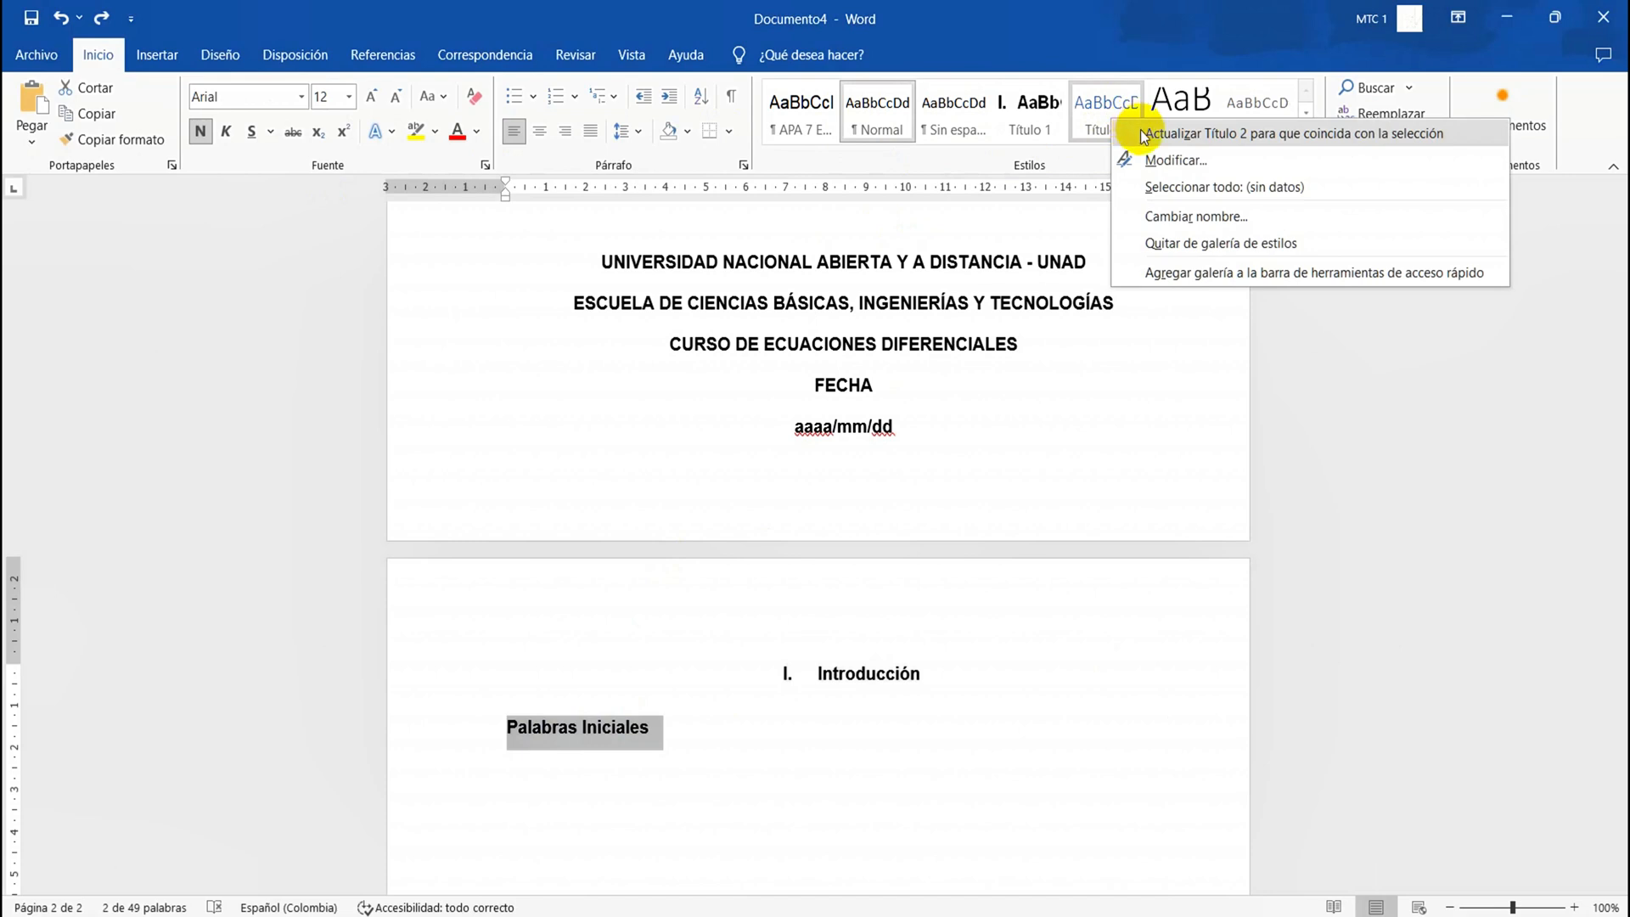
click(1141, 133)
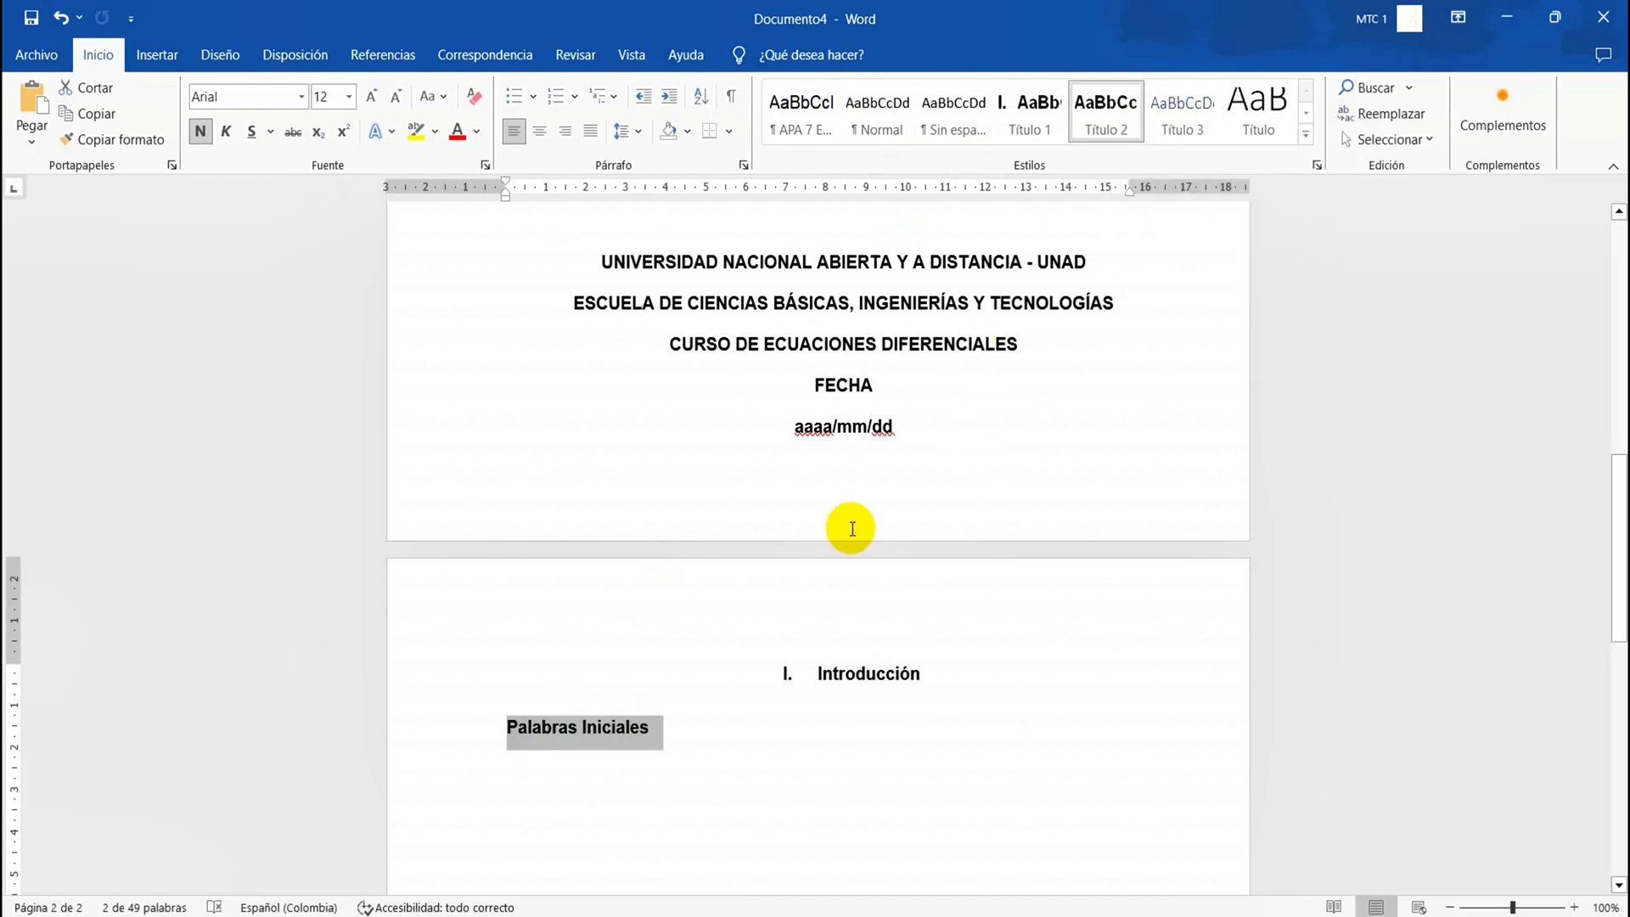
double_click(611, 747)
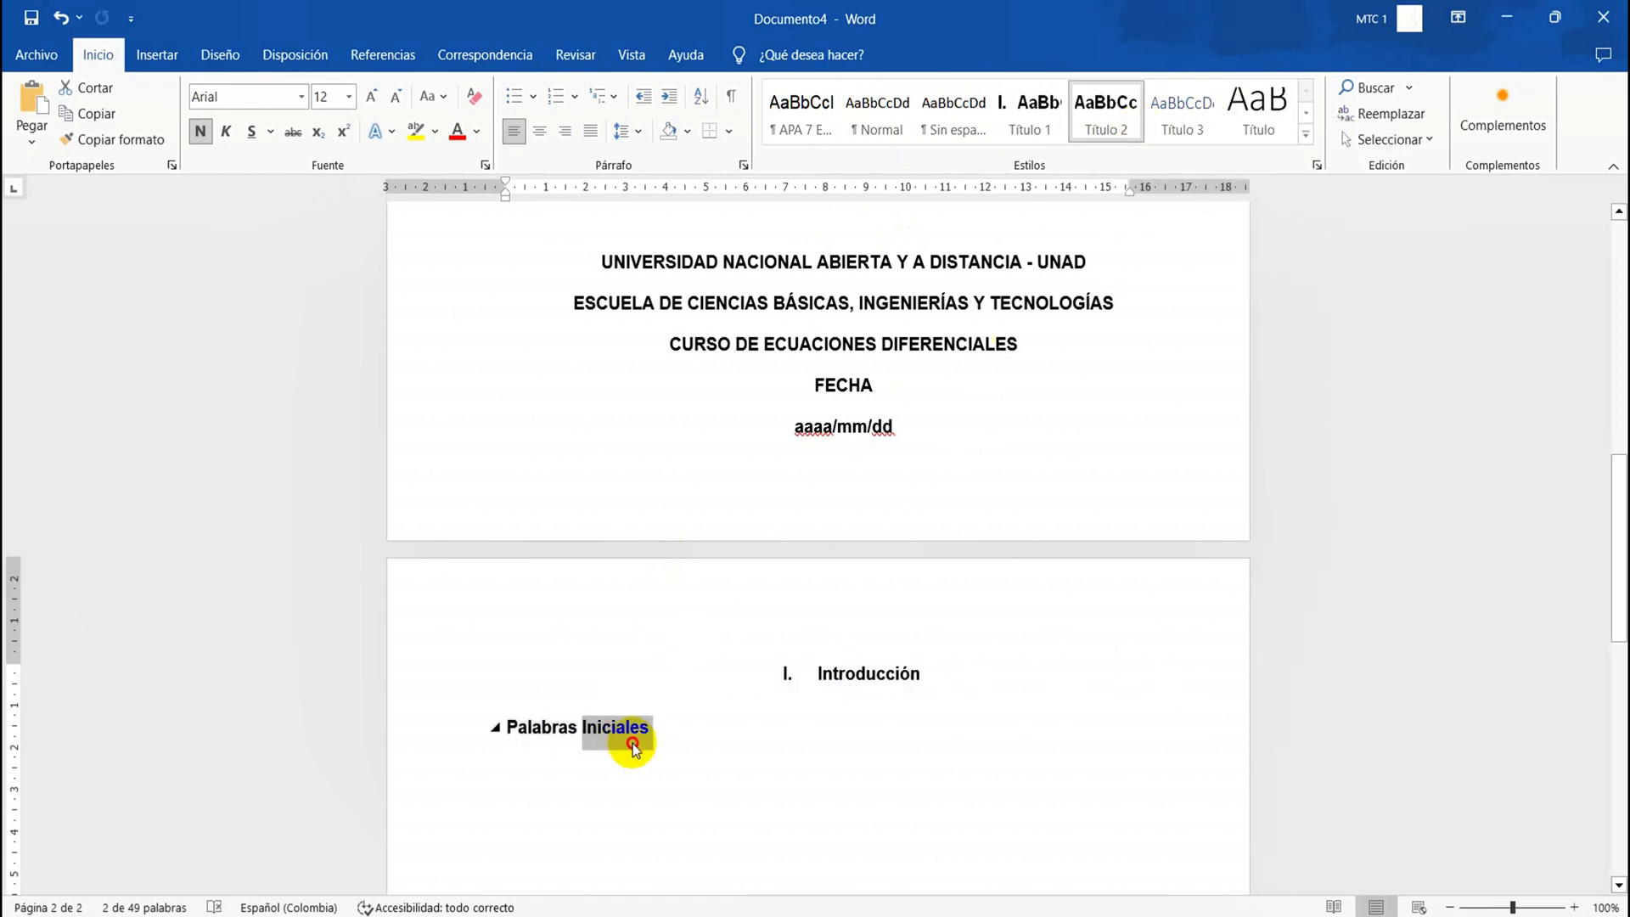
click(630, 742)
triple_click(622, 726)
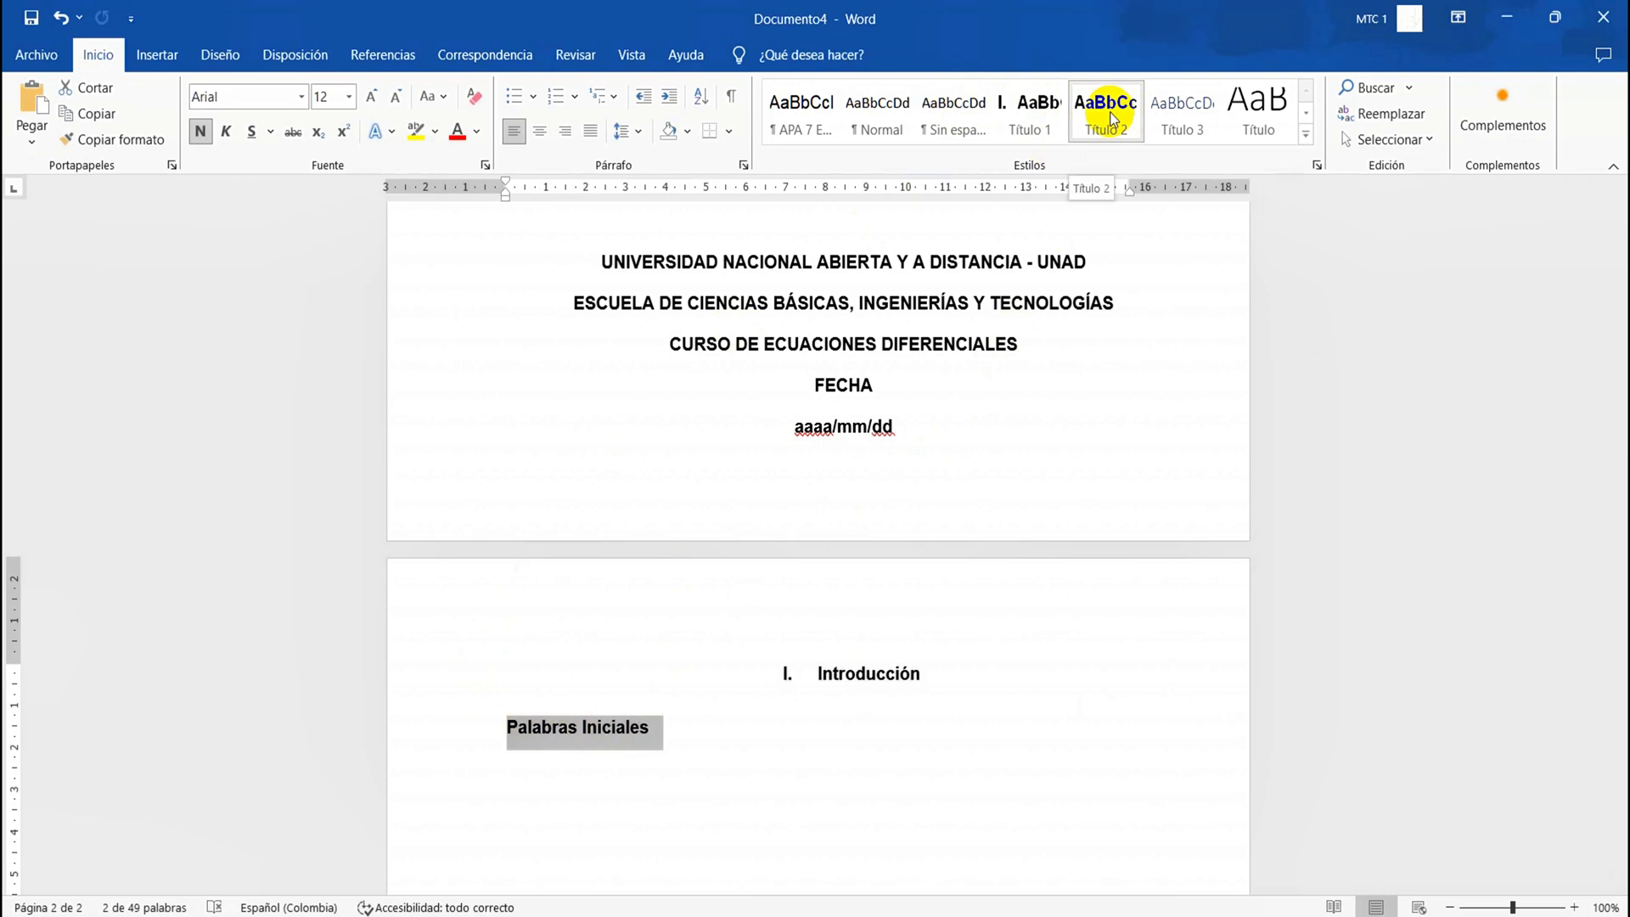
Try the Título 2 style on the "Introducción" heading and undo that style change
click(680, 710)
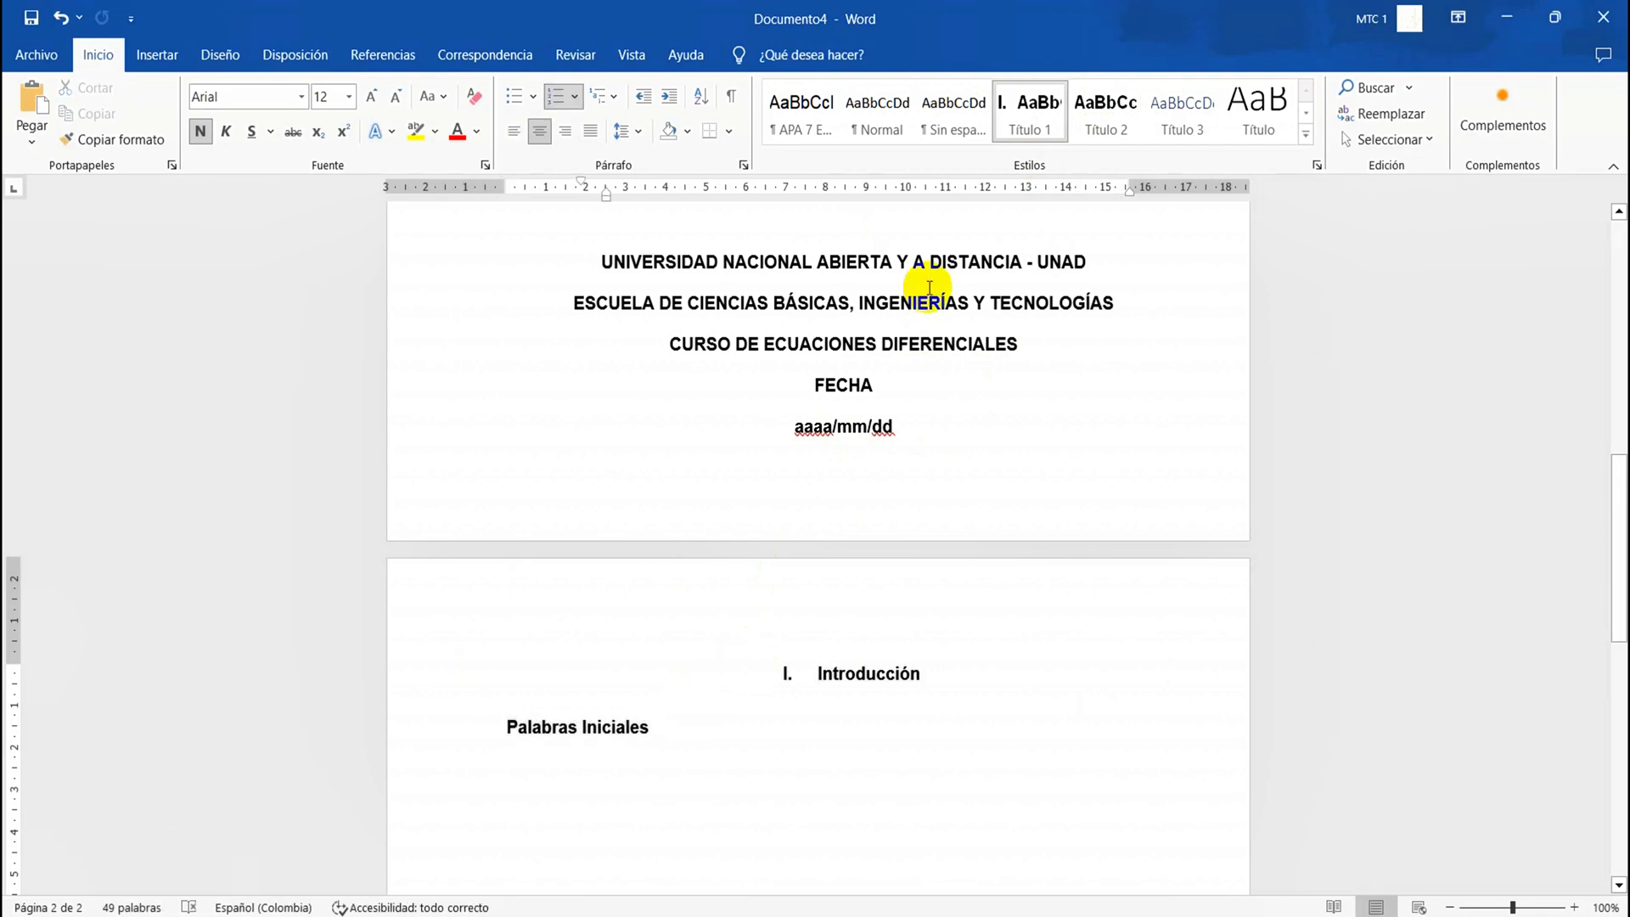
click(1118, 112)
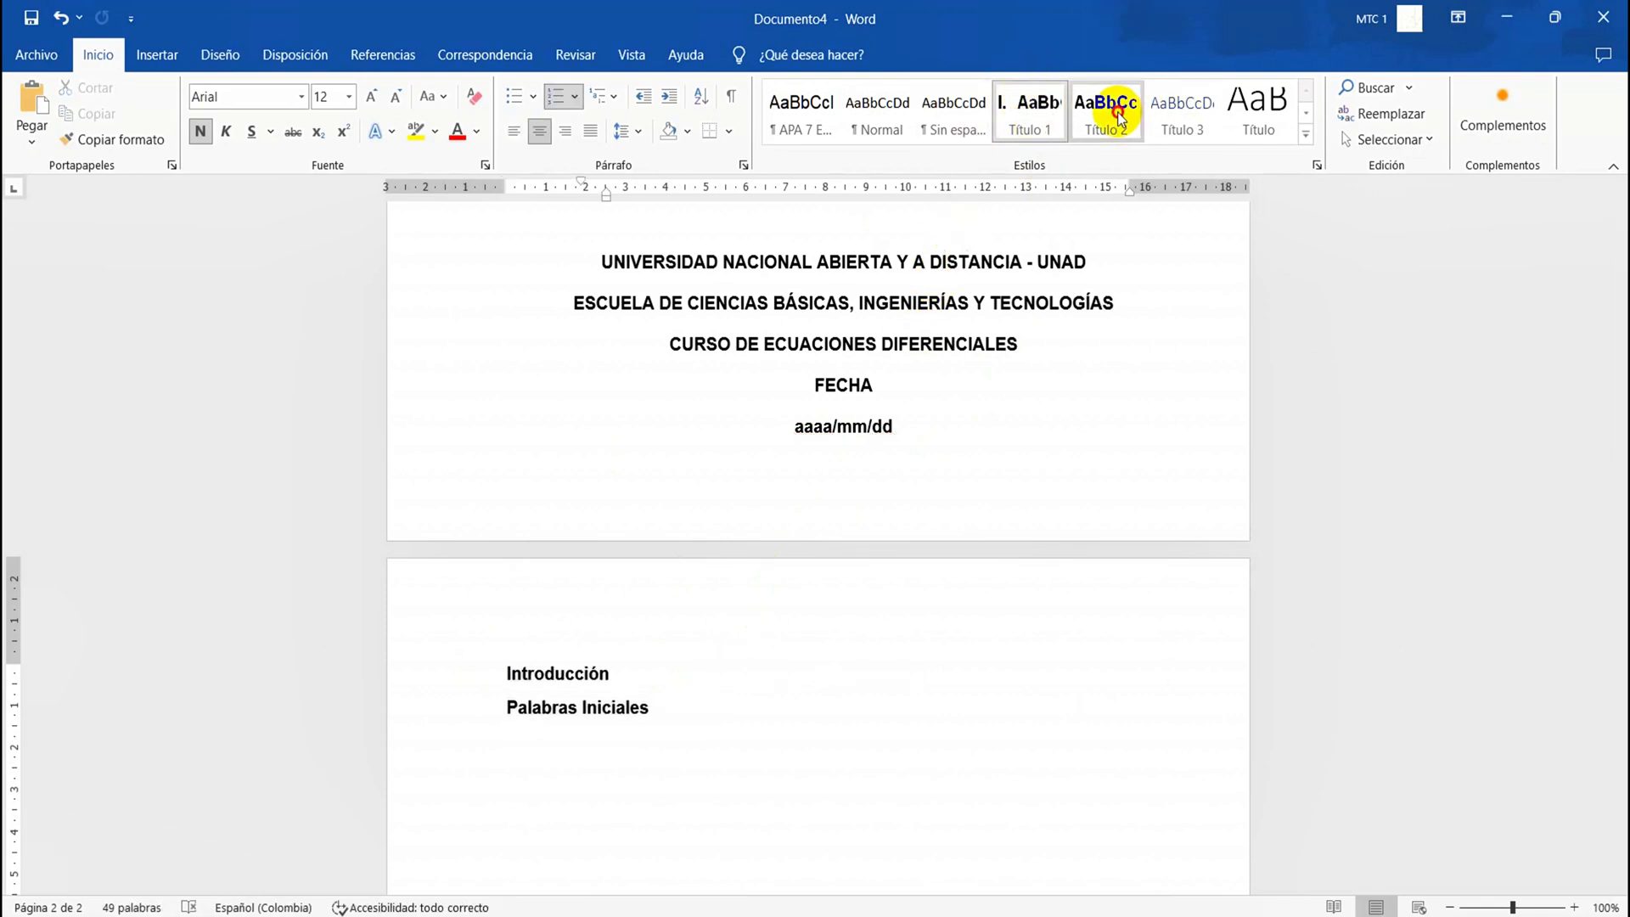
key(ctrl+z)
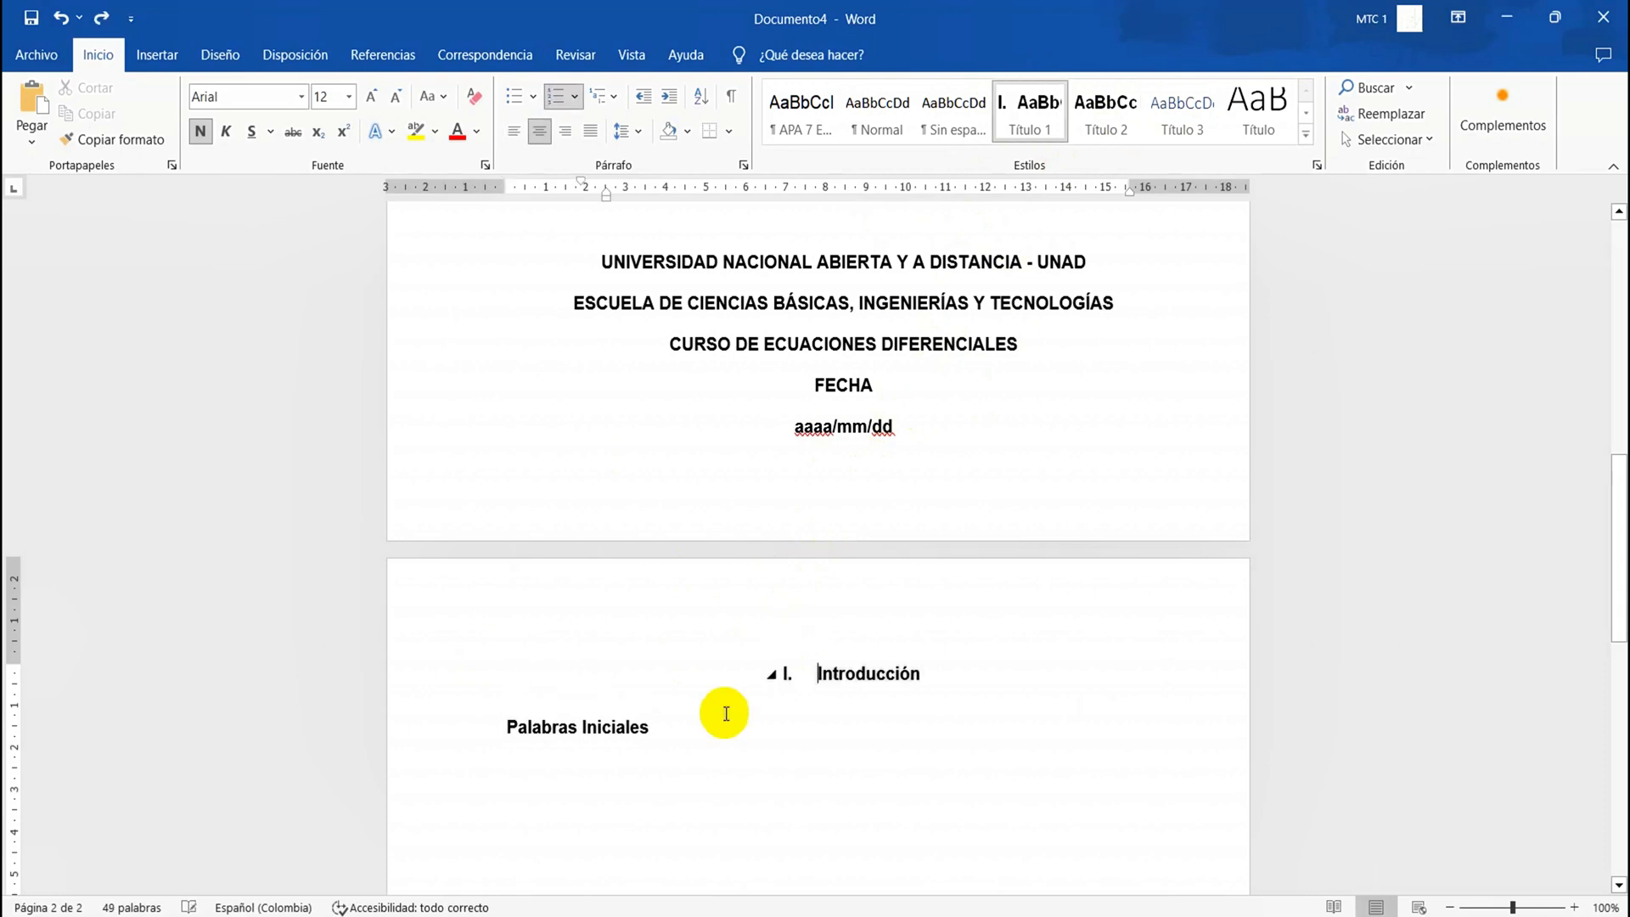
Start a new paragraph under "Palabras Iniciales" and fill it with about three lines of random placeholder text
click(674, 824)
key(Return)
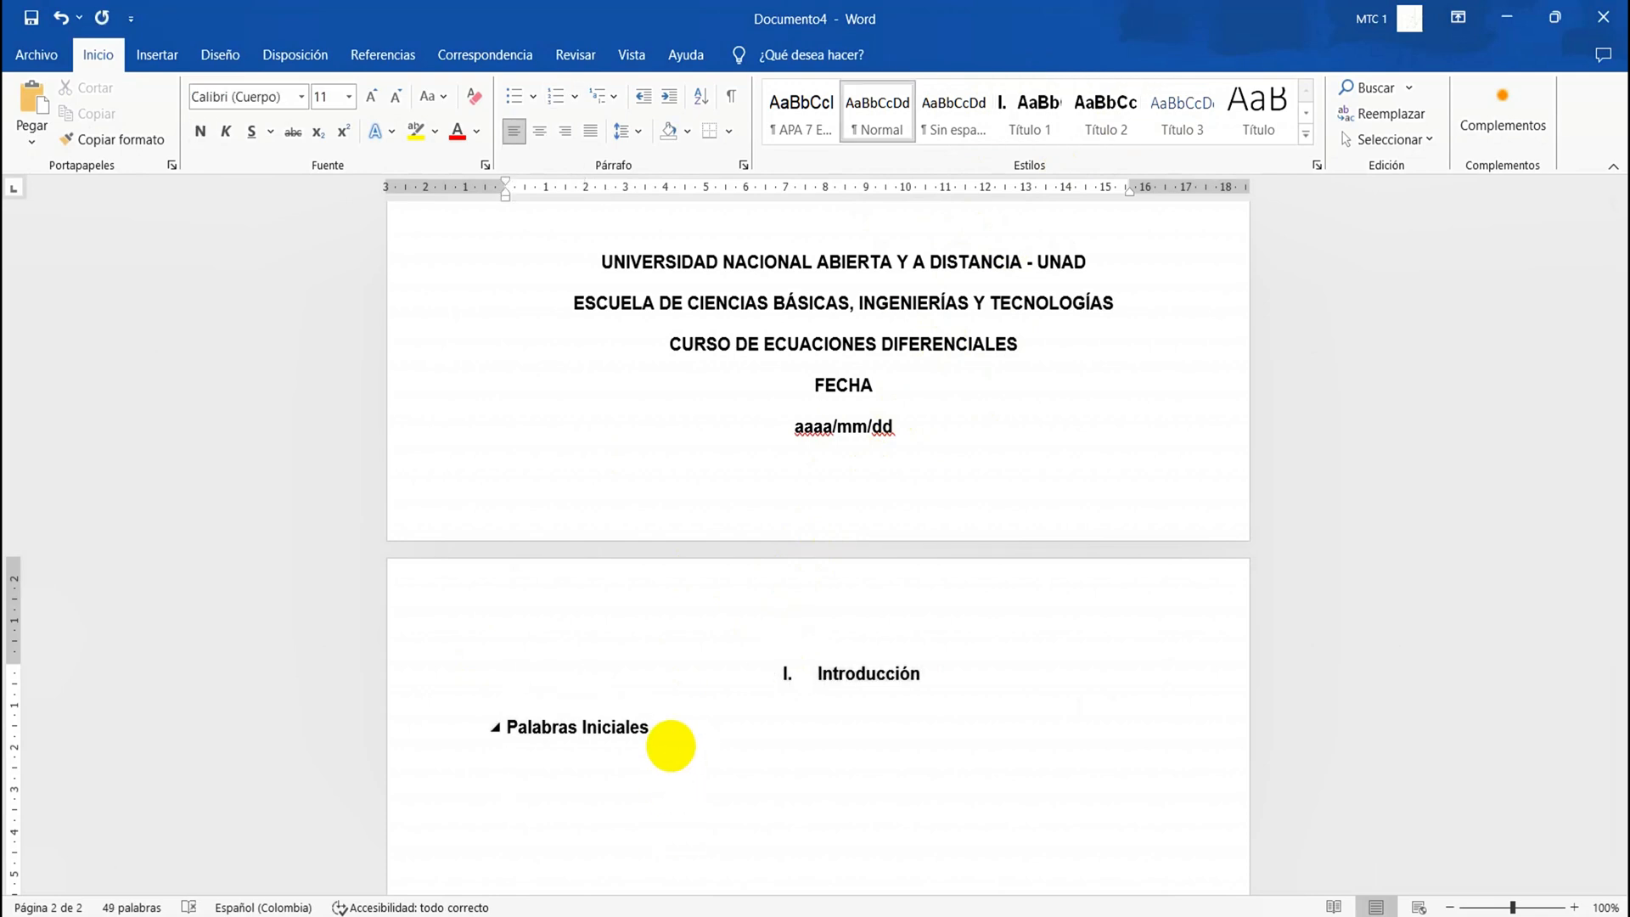
text(sdfdsfdsfsdkf jdskf)
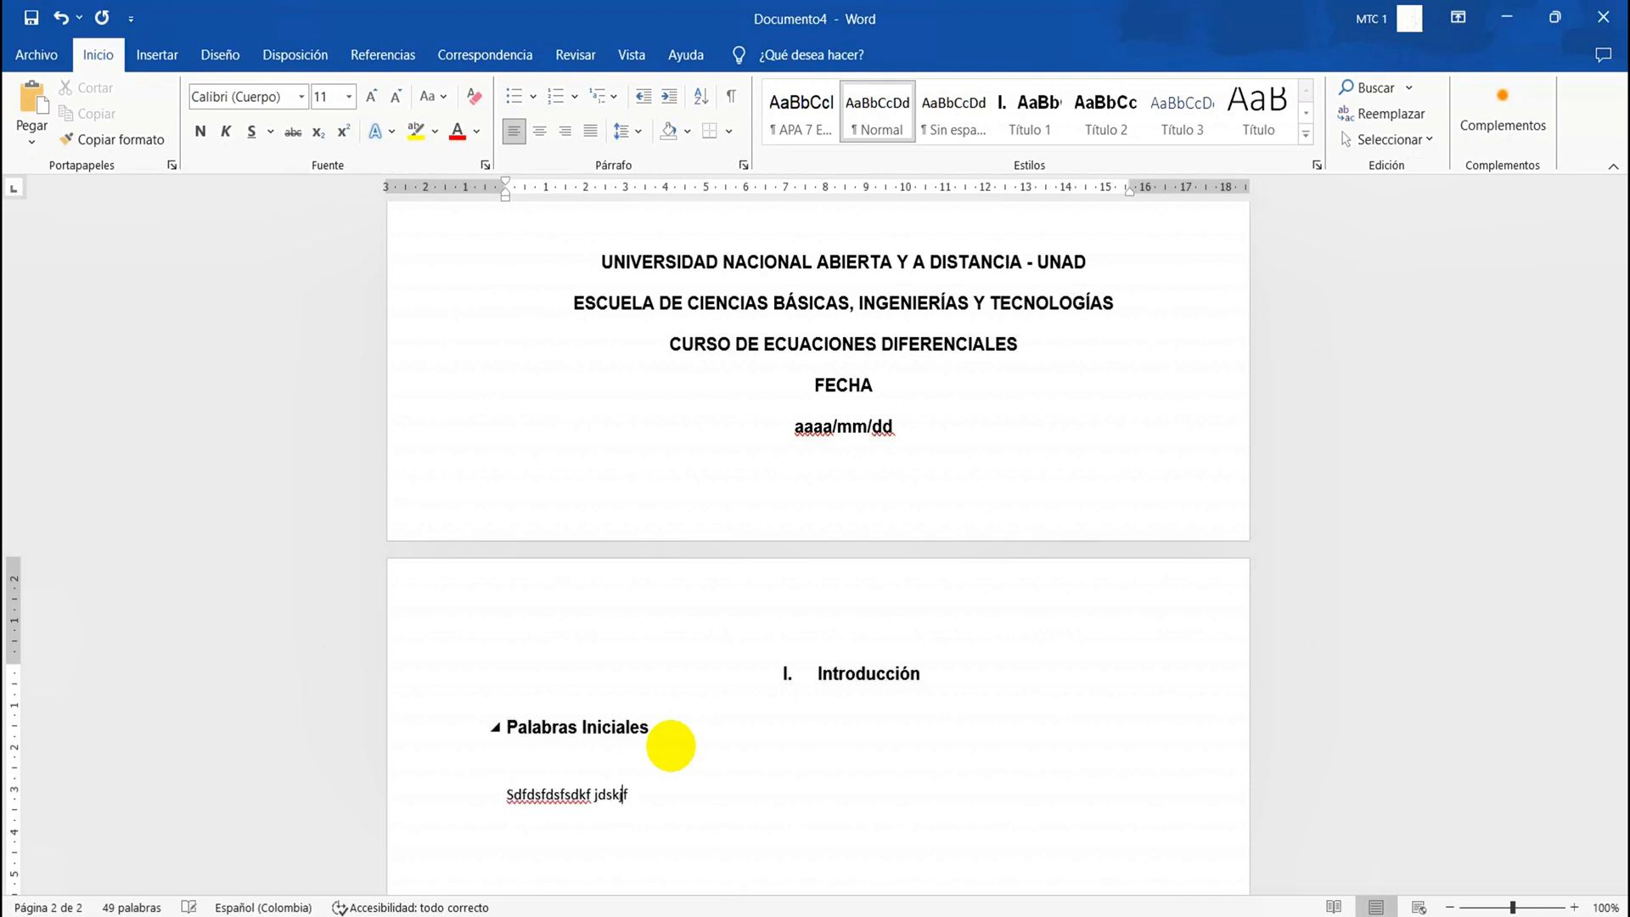
text(fkds ffd sdfsd fdsf ds dsfsd fdf ds)
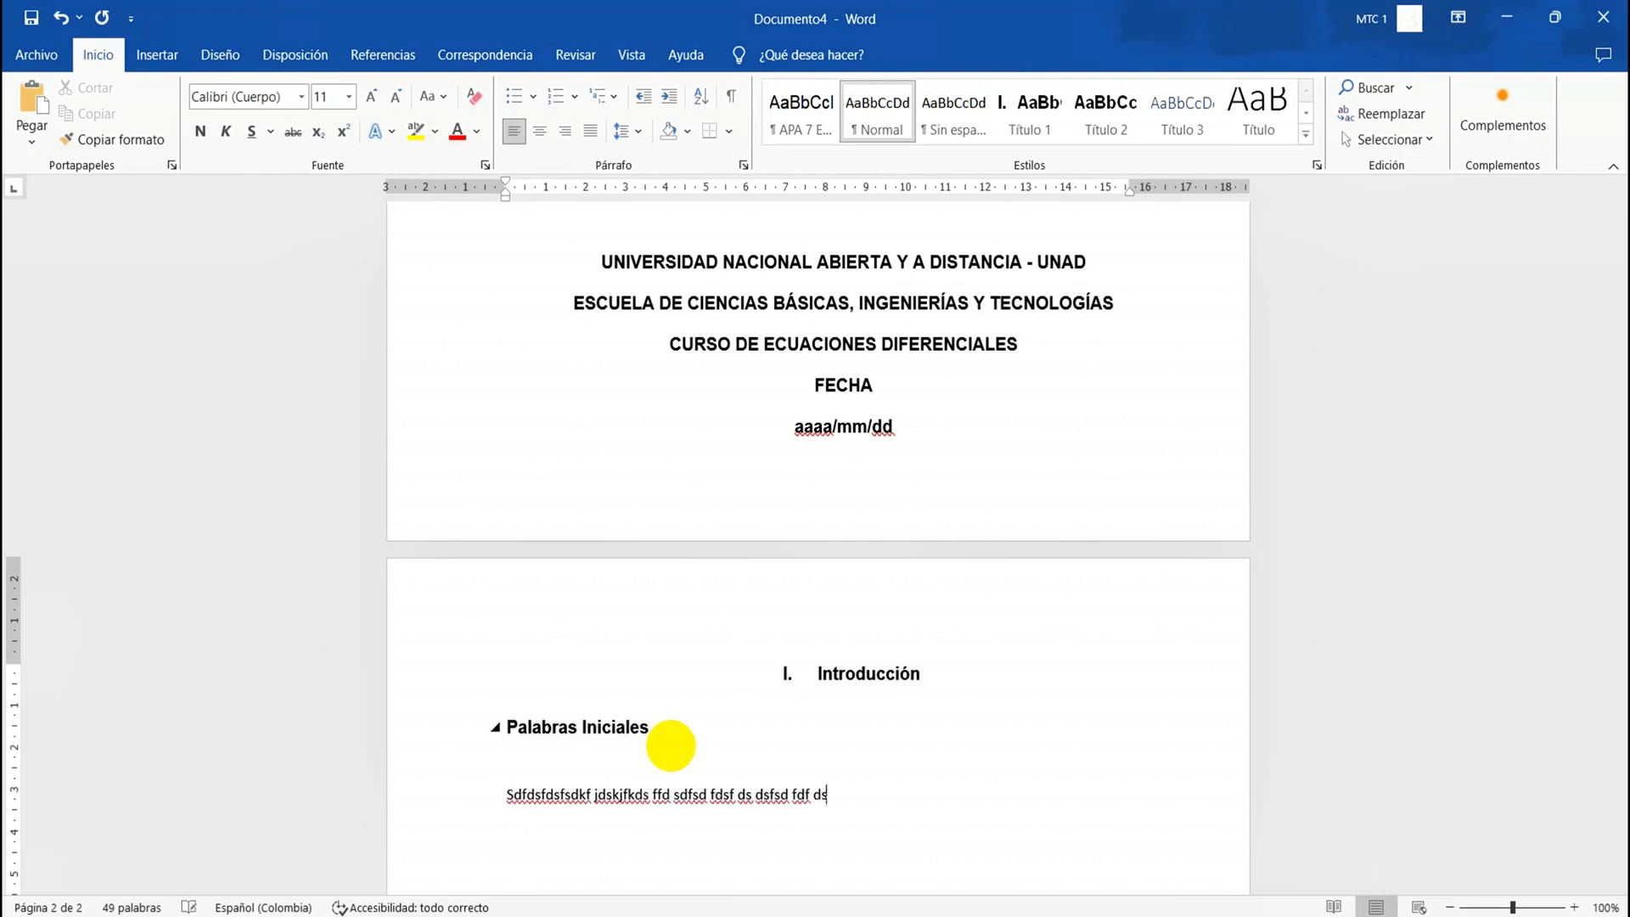
text(fsdf dsf sdfsdjkfsjdflkd sjfjdslkfjsdfjsdljfdslkfjdsj)
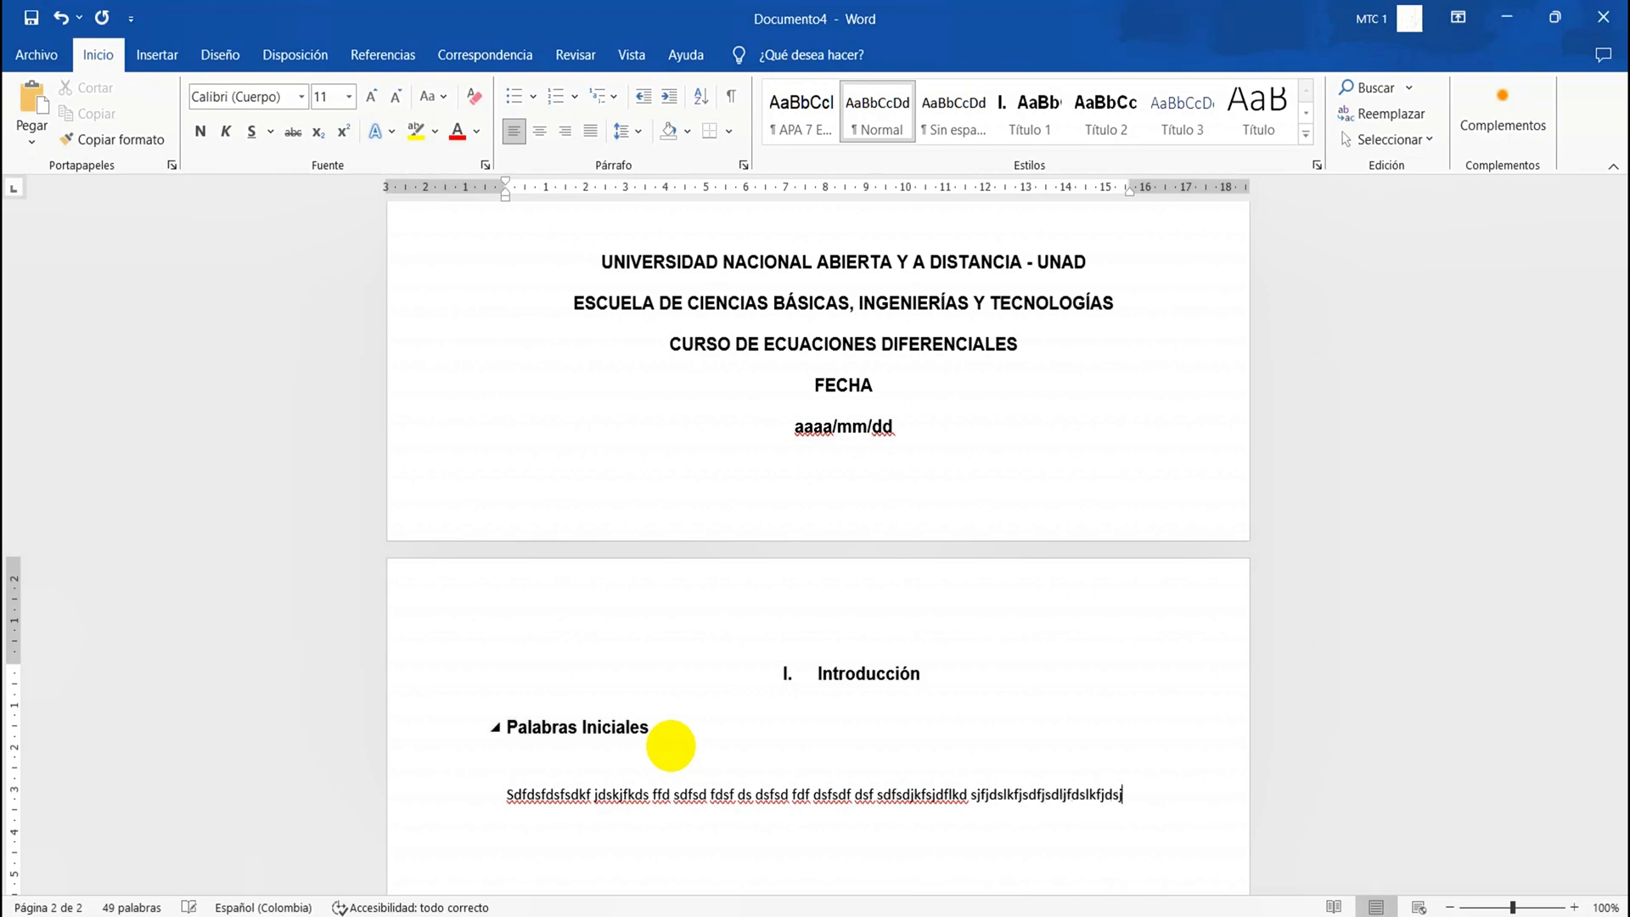
text(fldskjfdsljflkdsjflskdjfjsdfjsdlkfjsdlkfjdslkfjsdlkfjsdlkfj)
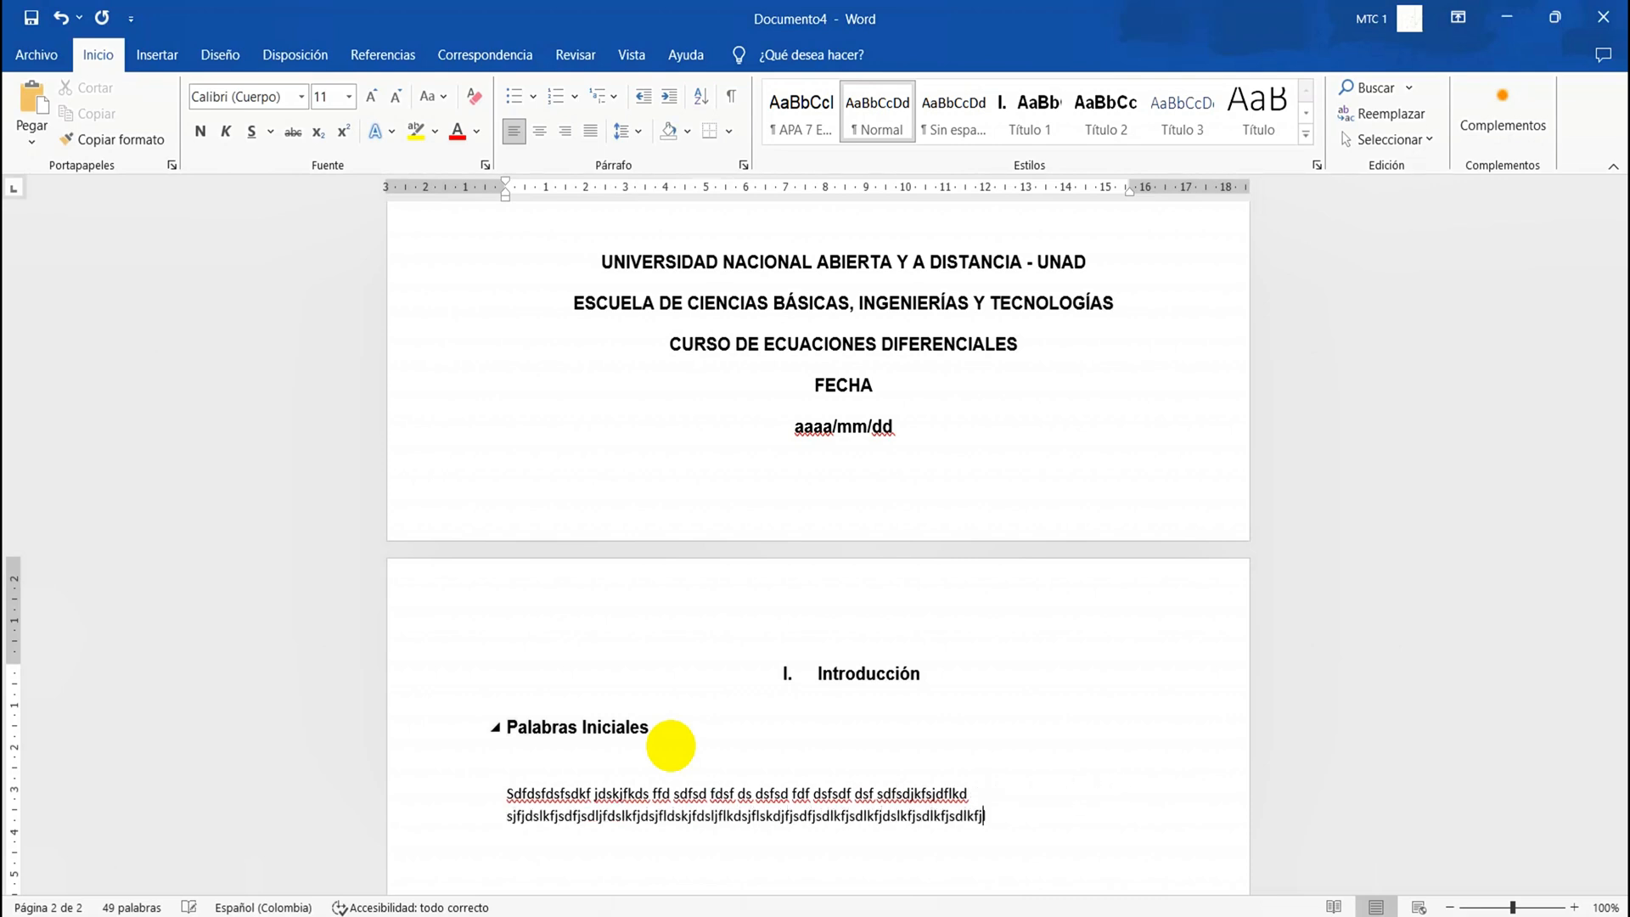
text(lskdjflksdjflsdjfljsdlfjsdlfj sldkjflksdjflksdjflksjdflsjdlfjsdl)
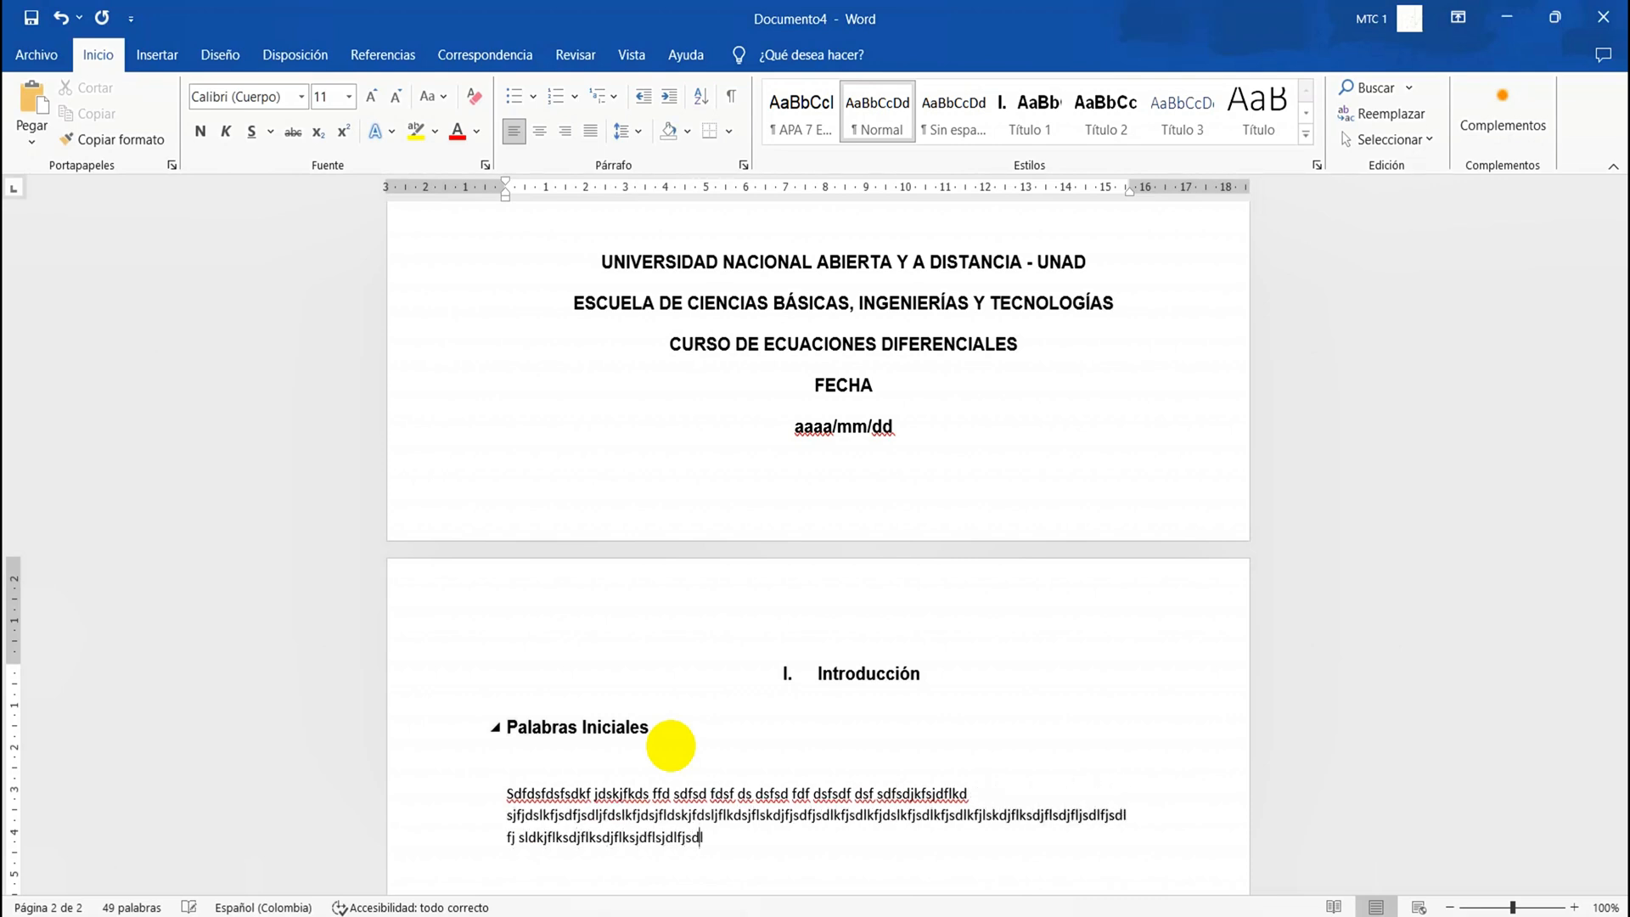
text(fjsdlfjksdjfldsjflksdj ljdslkf jsdl jk.)
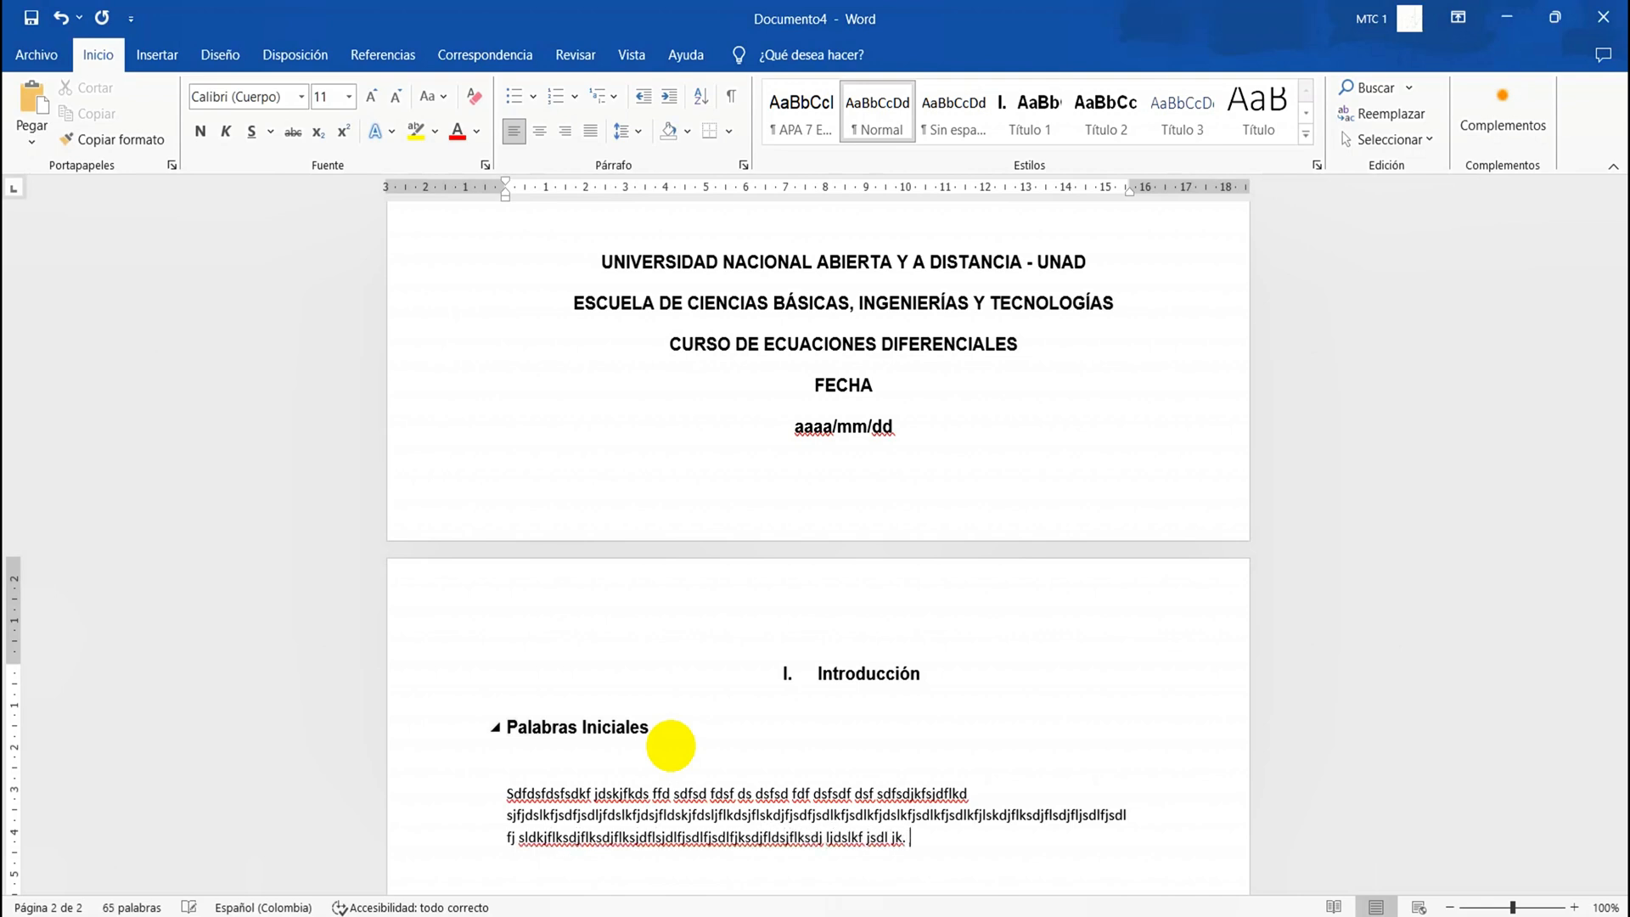
Apply the custom APA 7 body style to the whole placeholder paragraph under "Palabras Iniciales"
triple_click(556, 832)
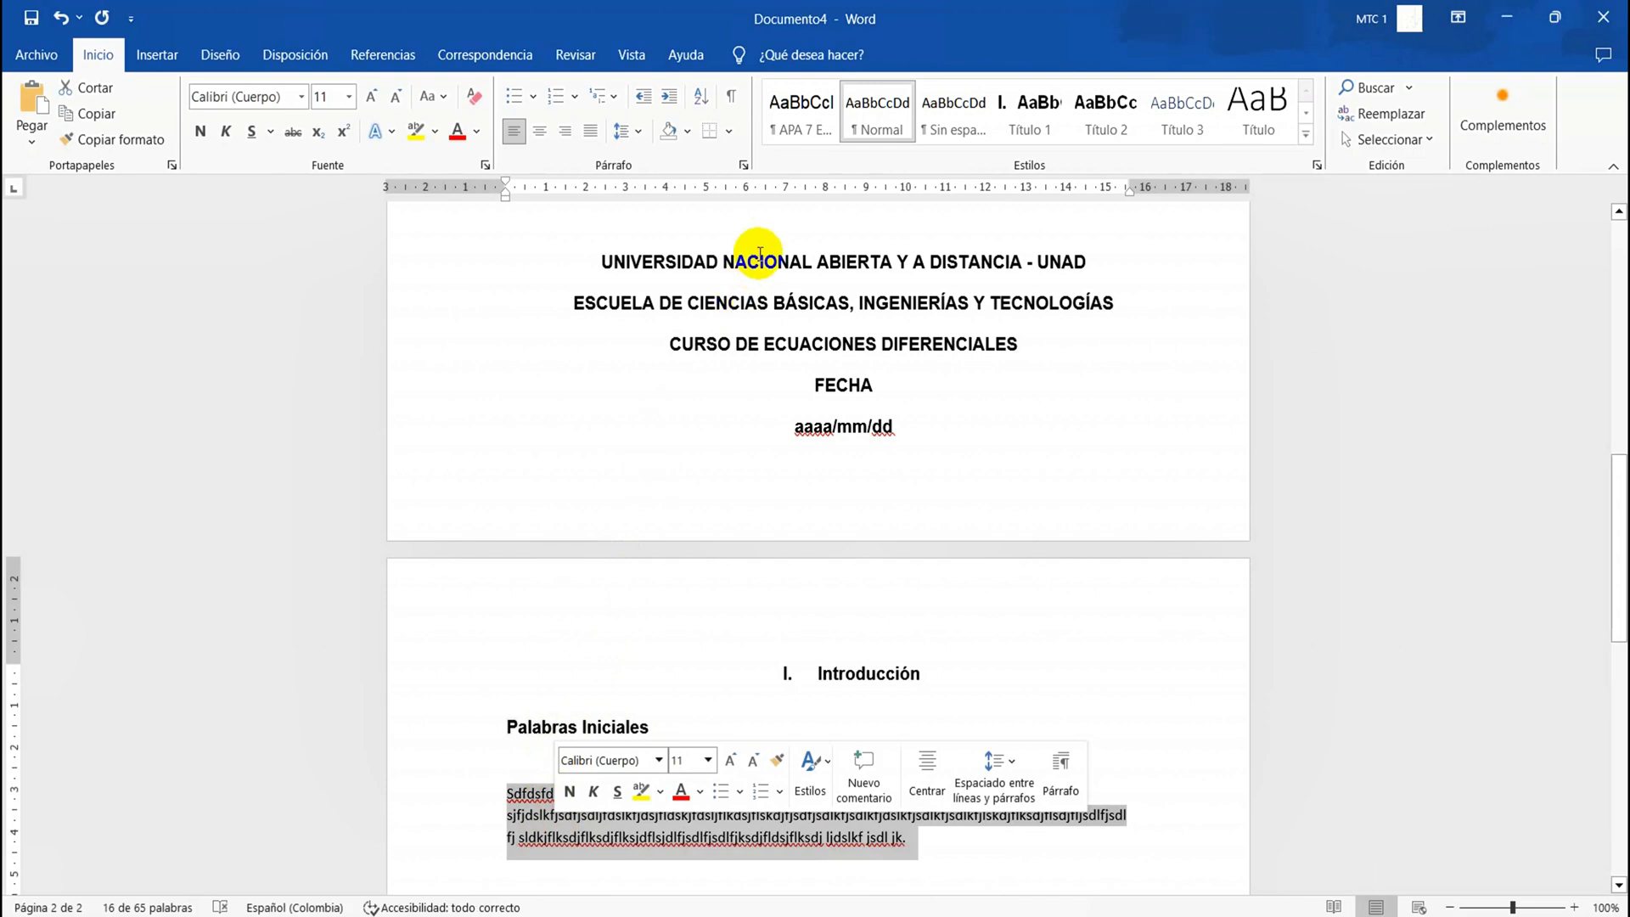
click(794, 120)
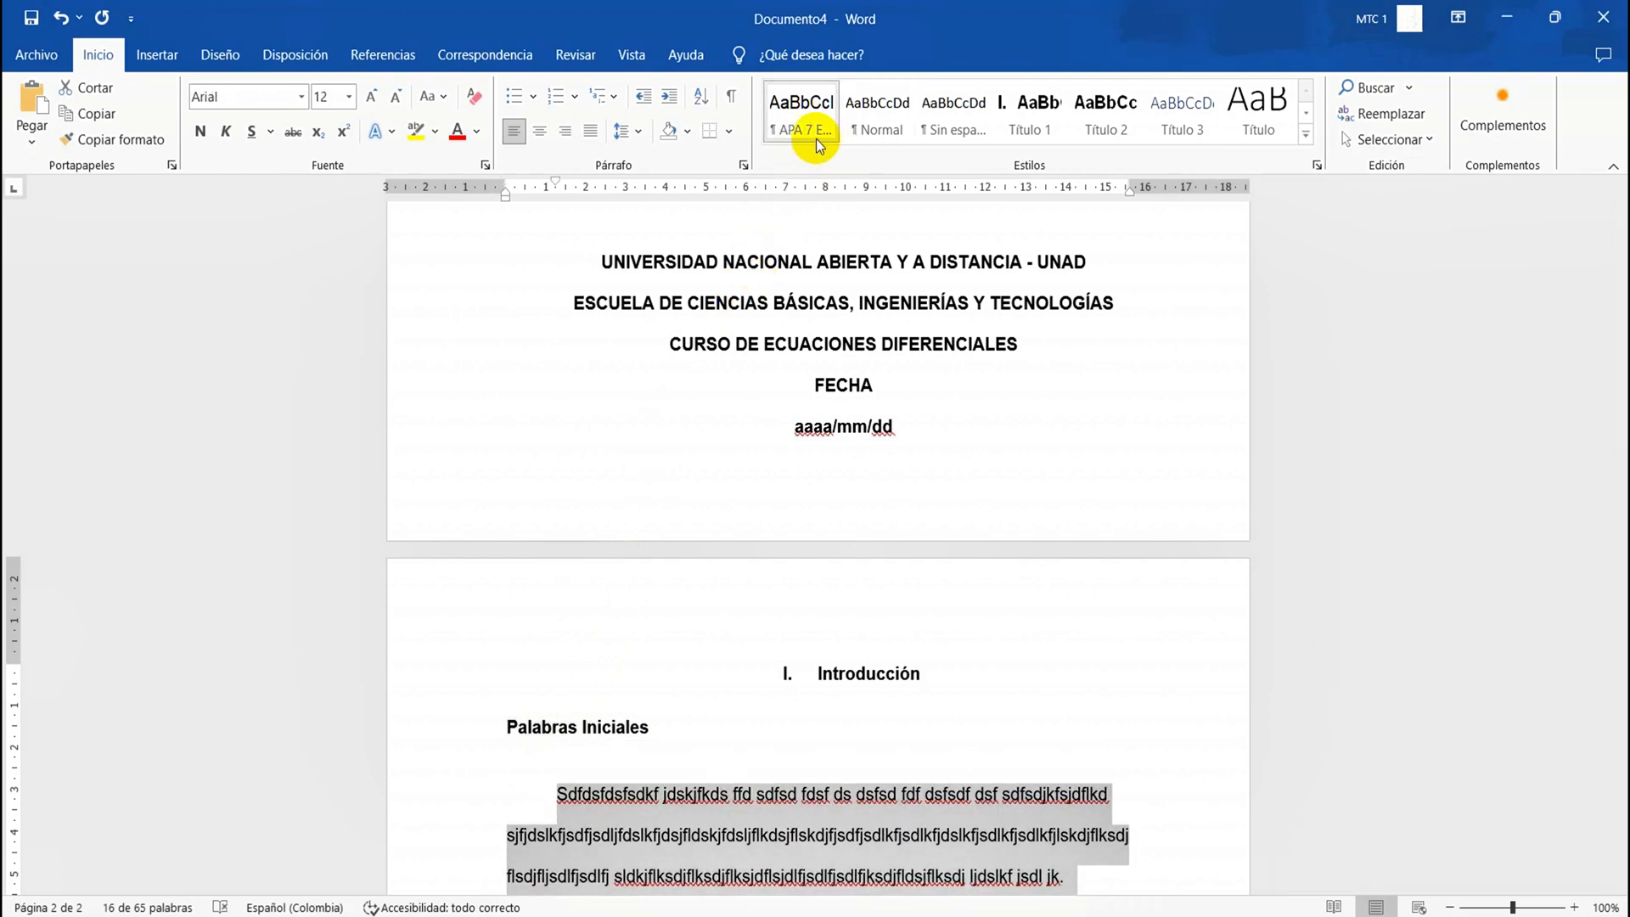
scroll(1030, 626, down, 2)
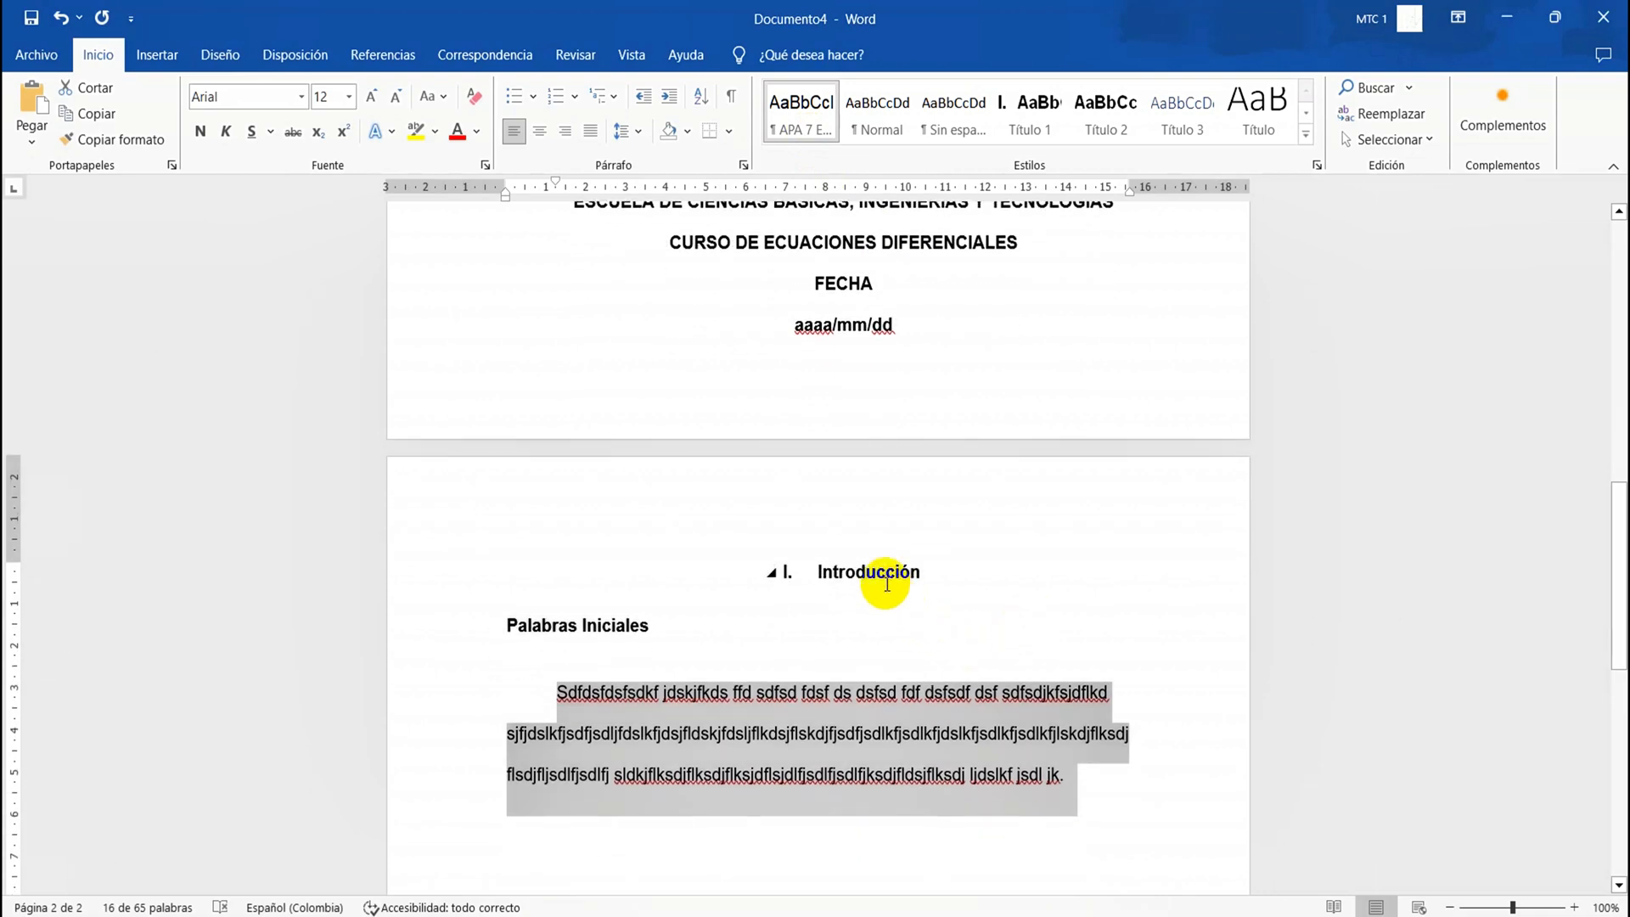
Check the indentation and line spacing in the paragraph settings of the "Introducción" heading, leaving them as they are
triple_click(884, 573)
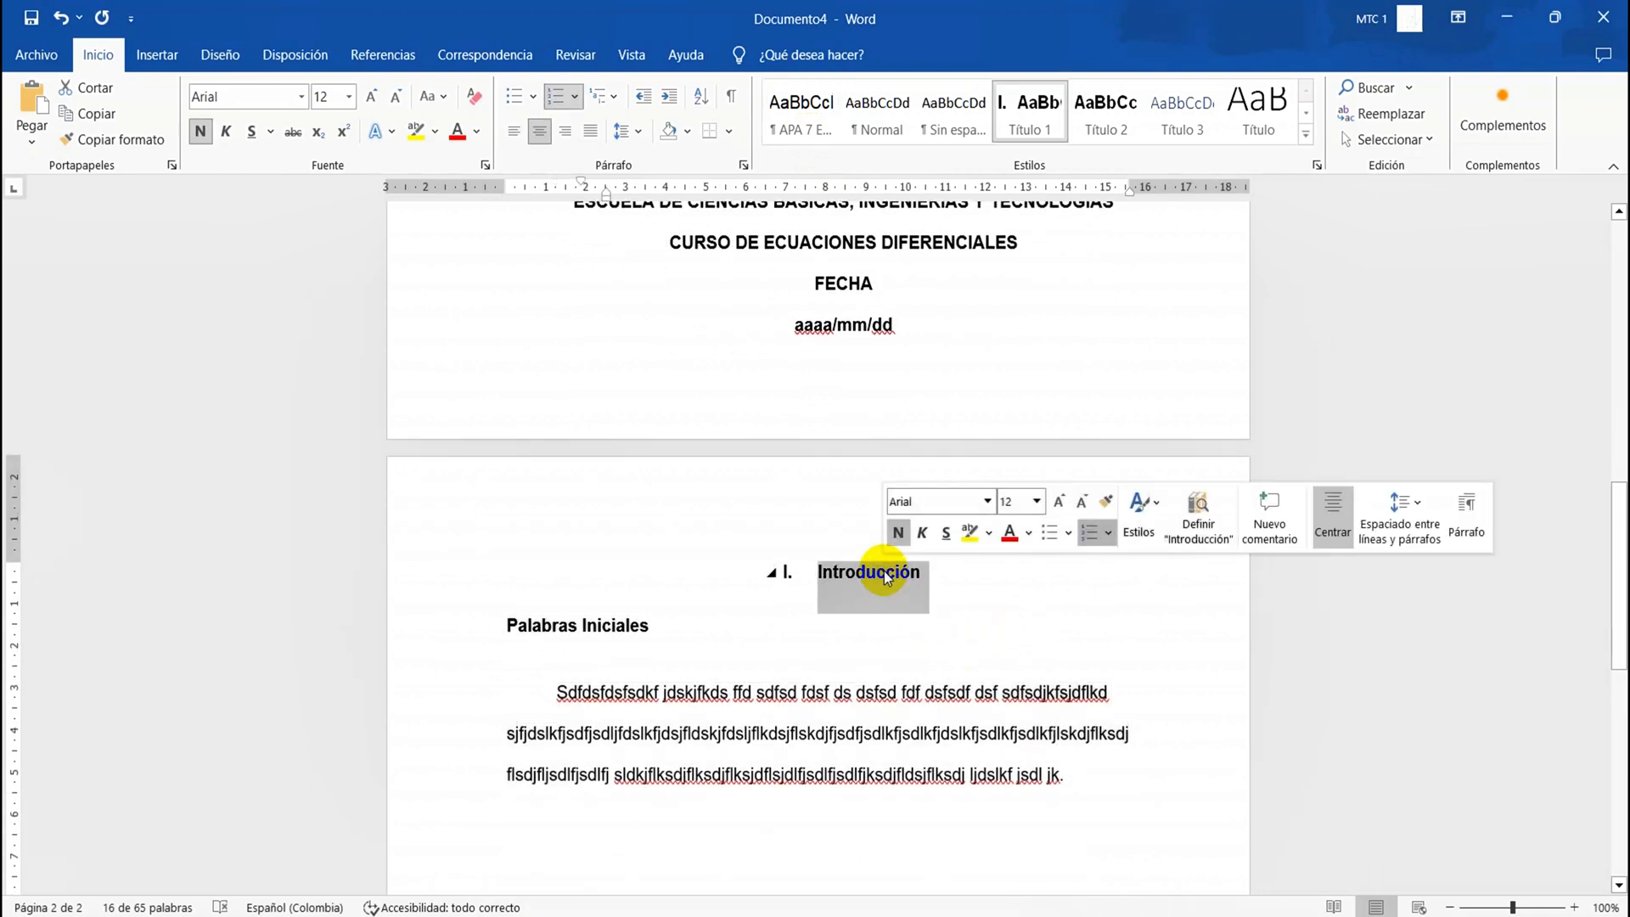
right_click(883, 571)
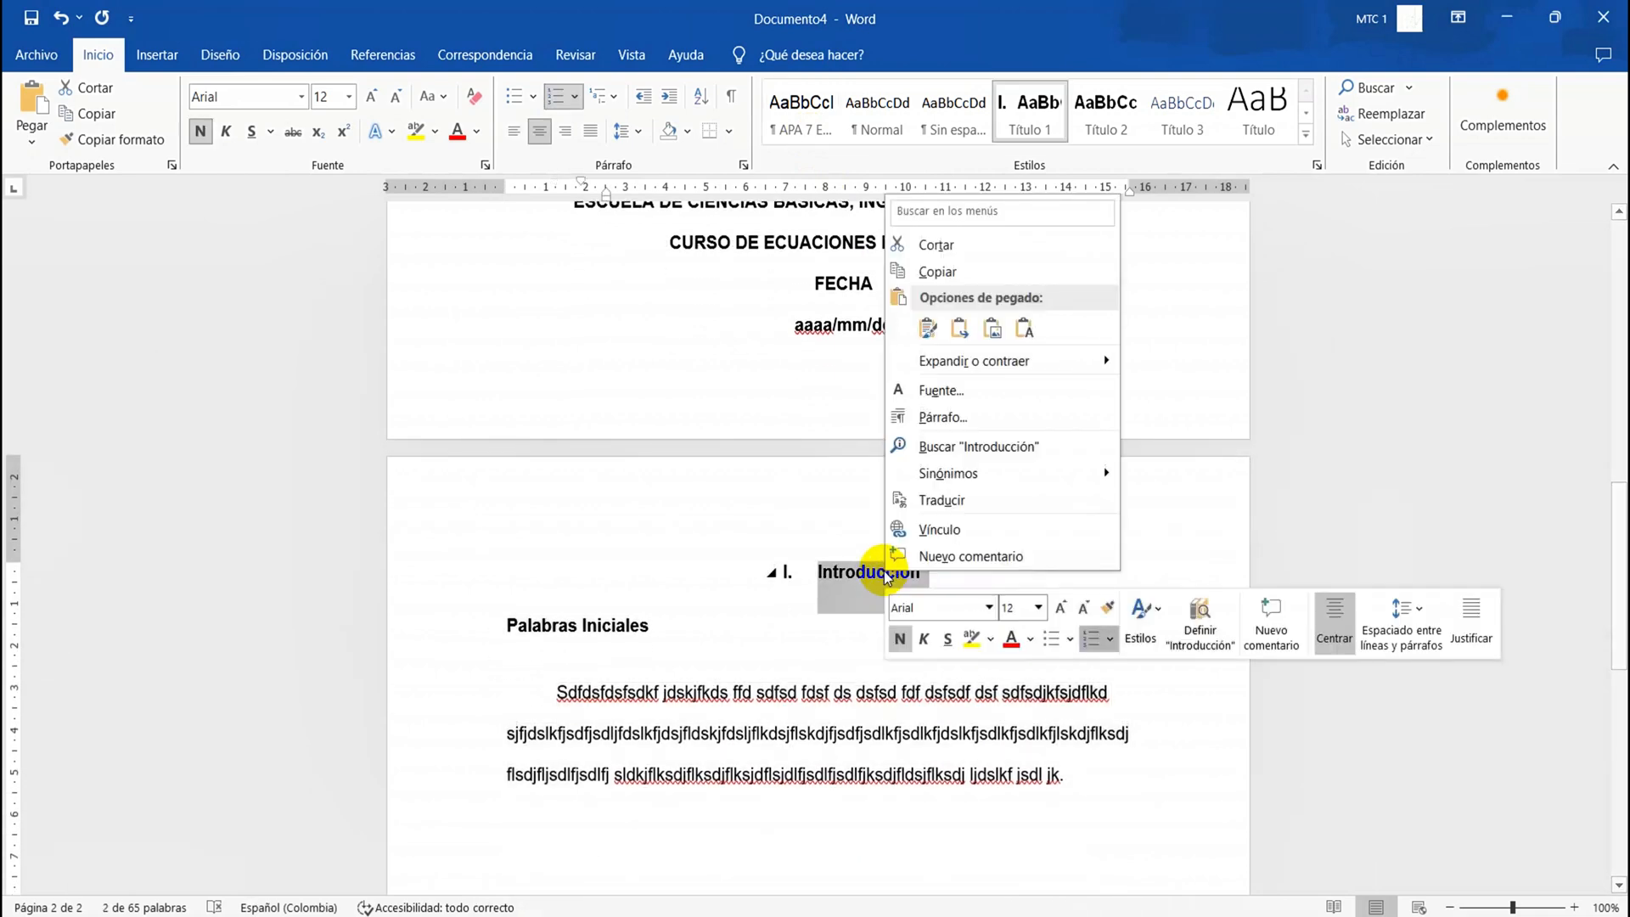
click(960, 424)
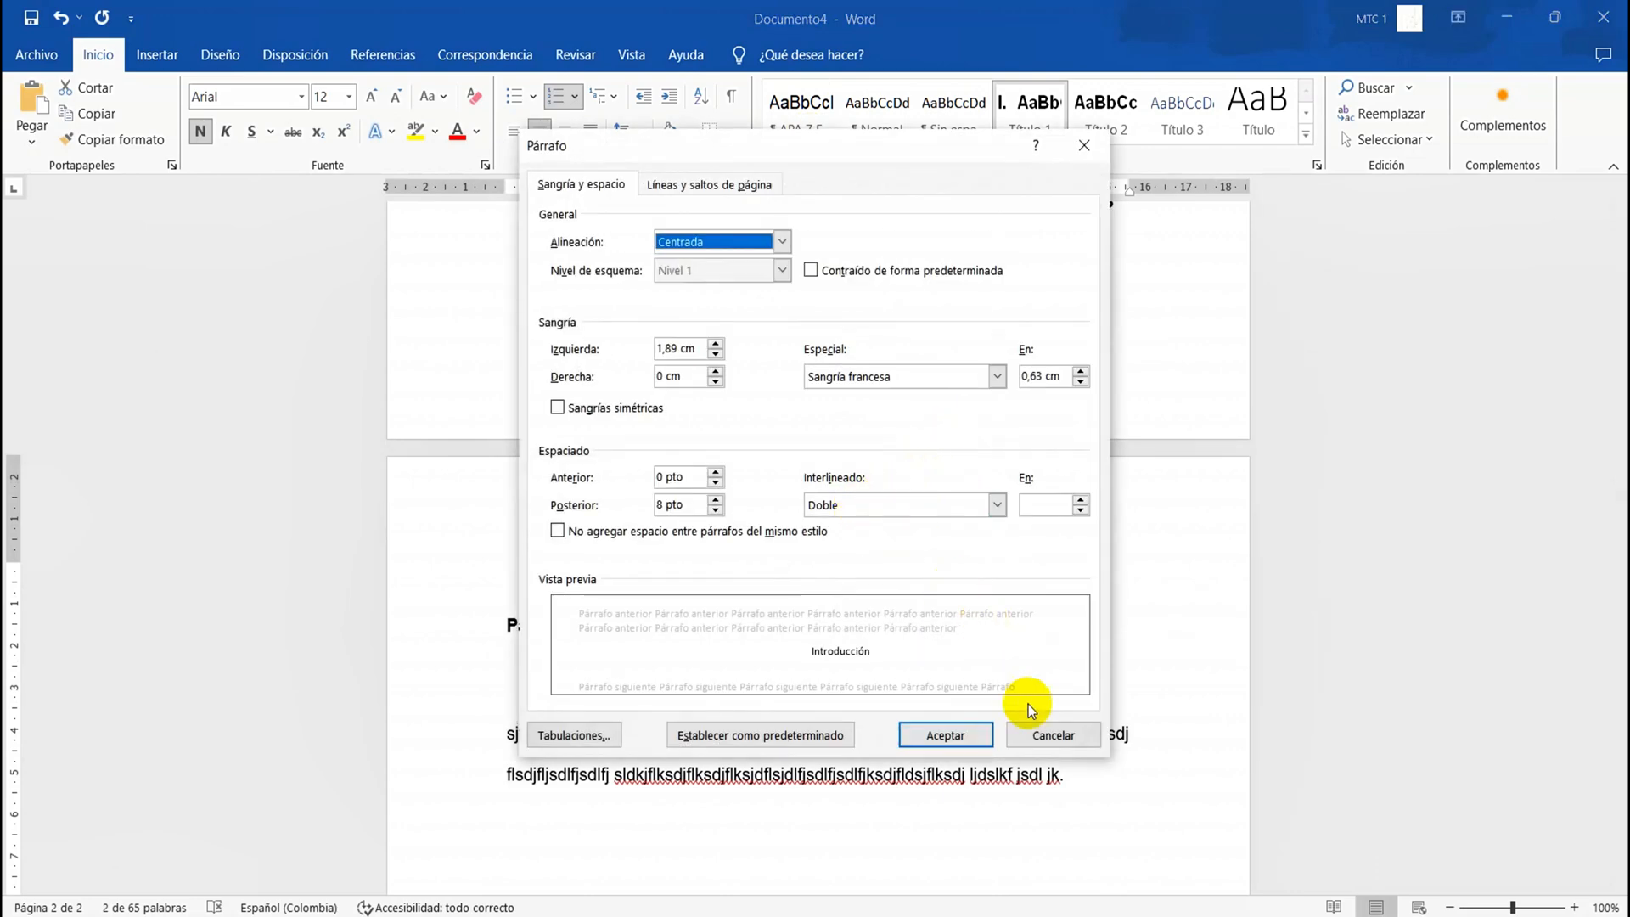
click(1050, 733)
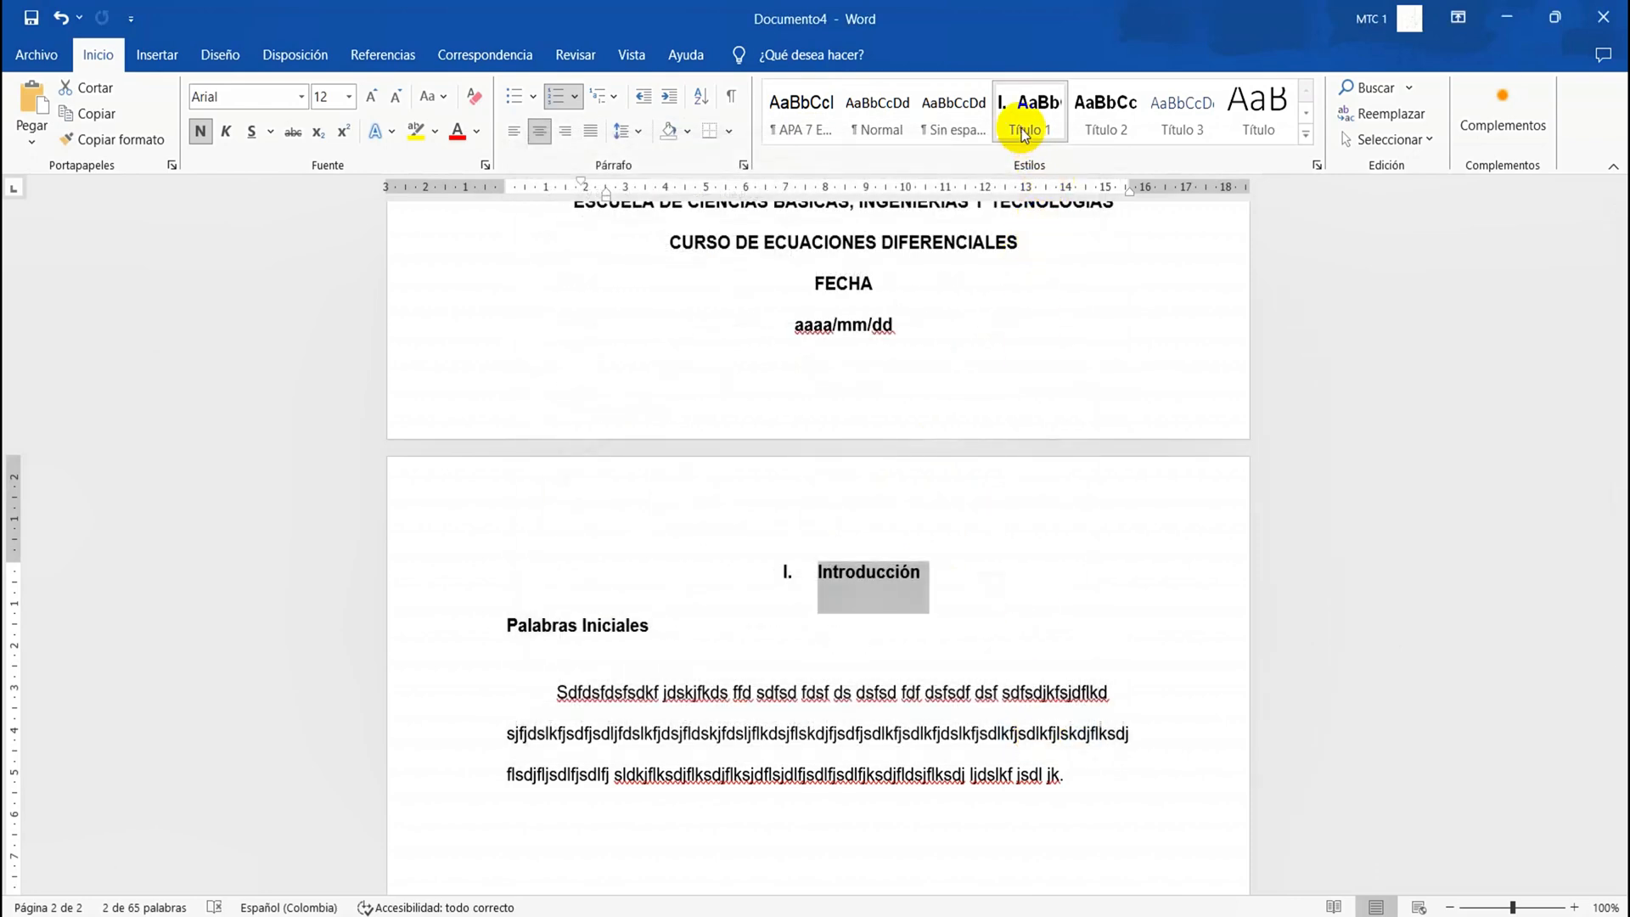
Set the line spacing of the "Palabras Iniciales" heading to Doble in its paragraph settings
triple_click(565, 625)
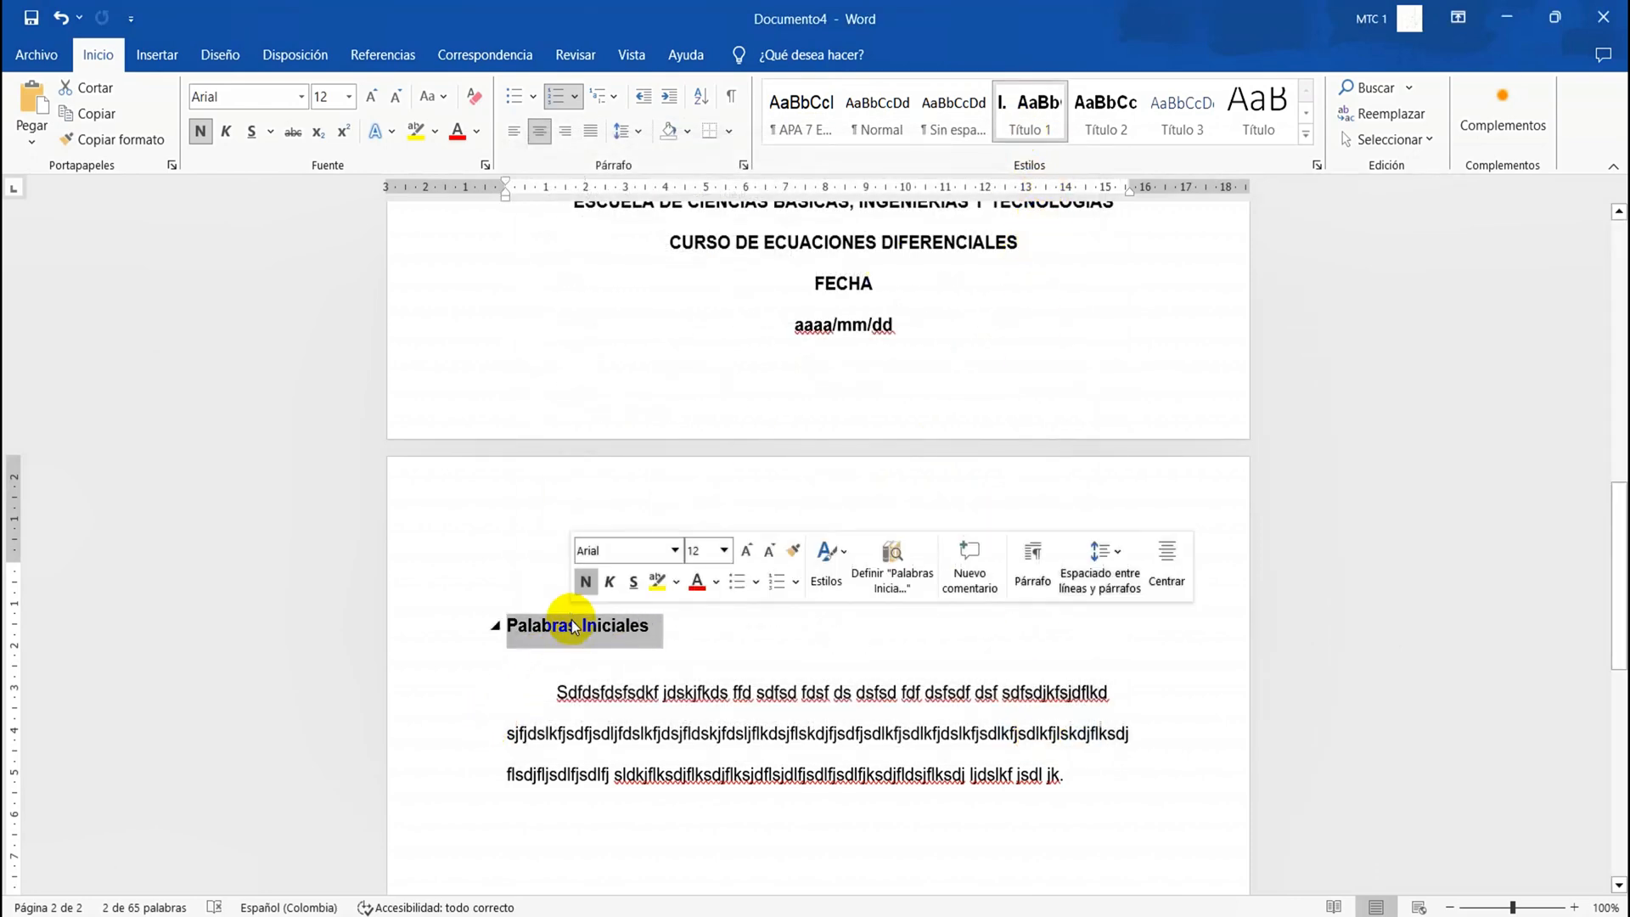
right_click(574, 627)
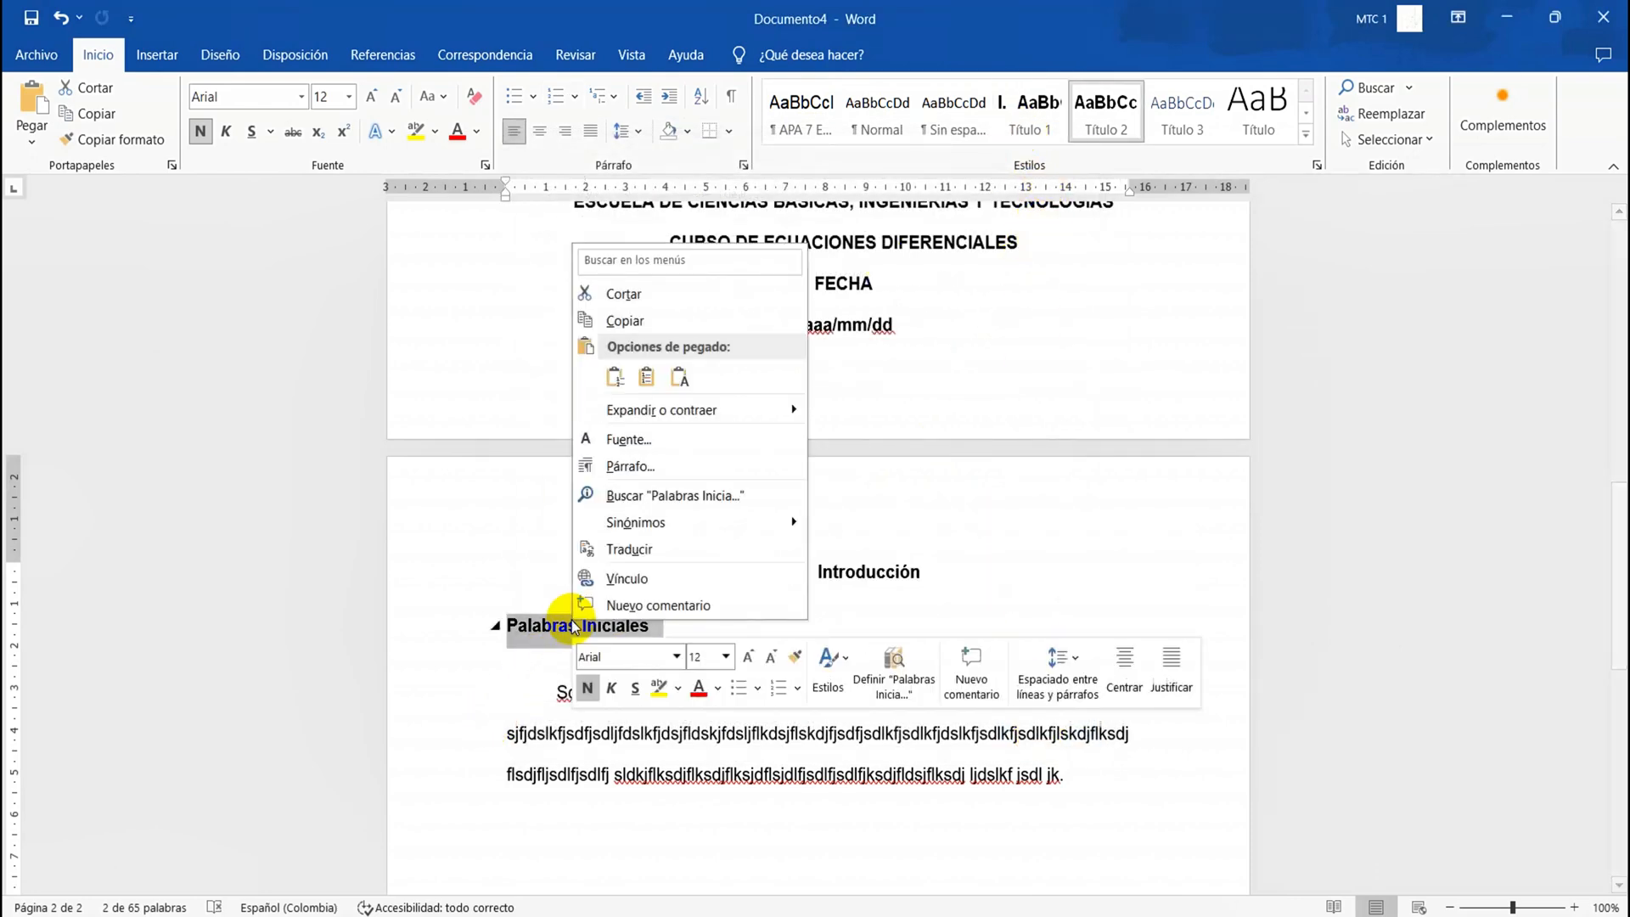
click(652, 472)
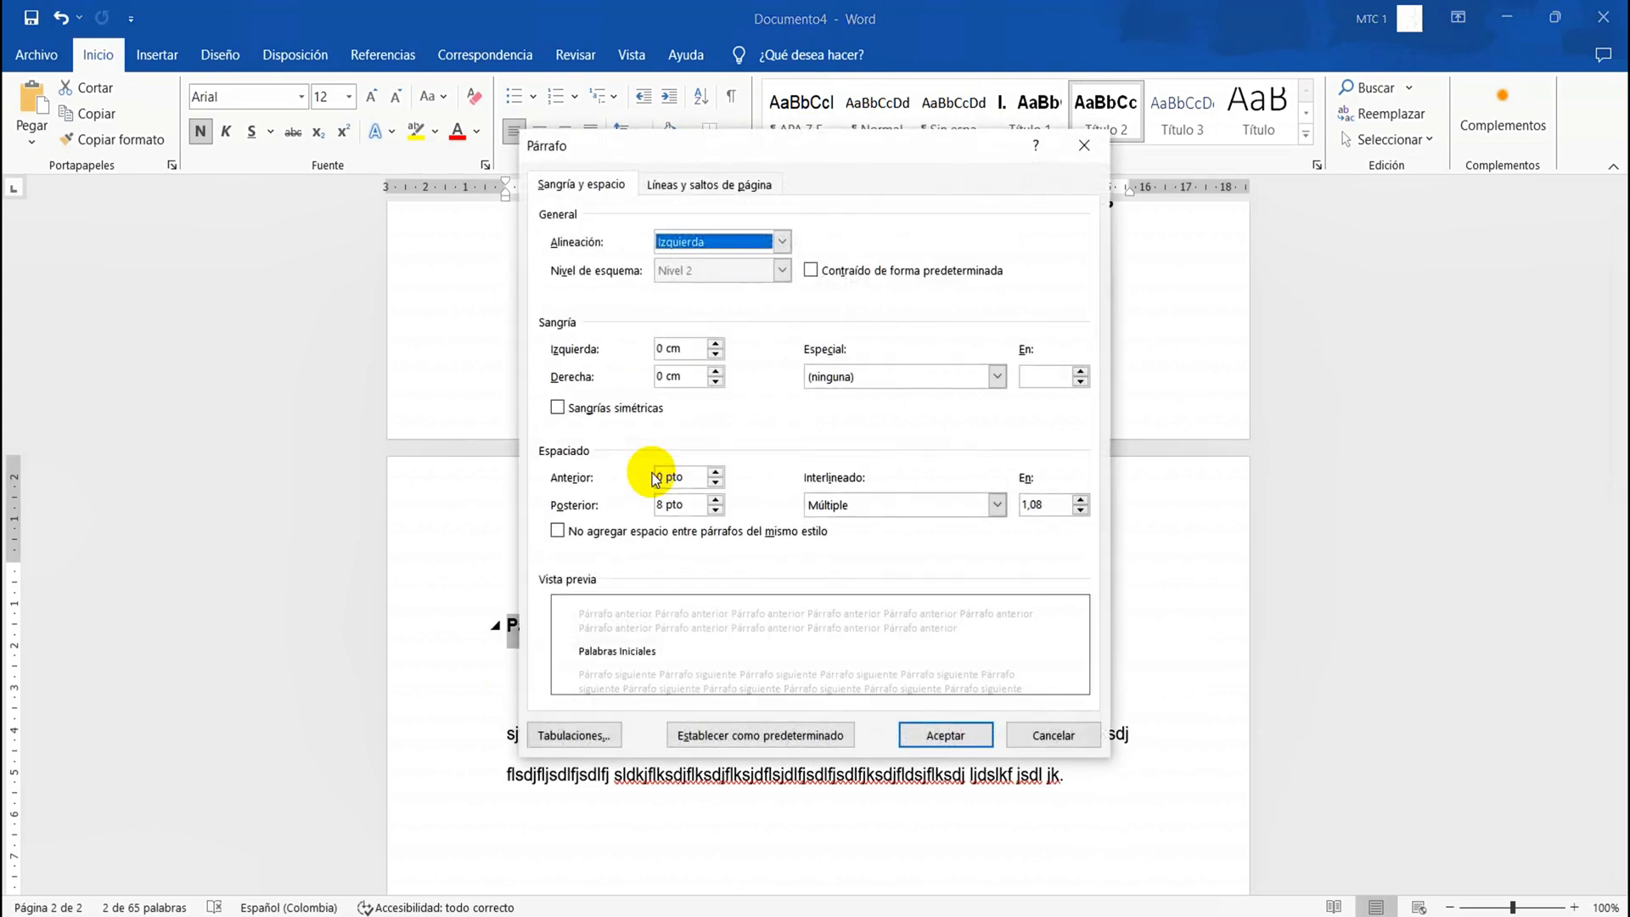
click(995, 505)
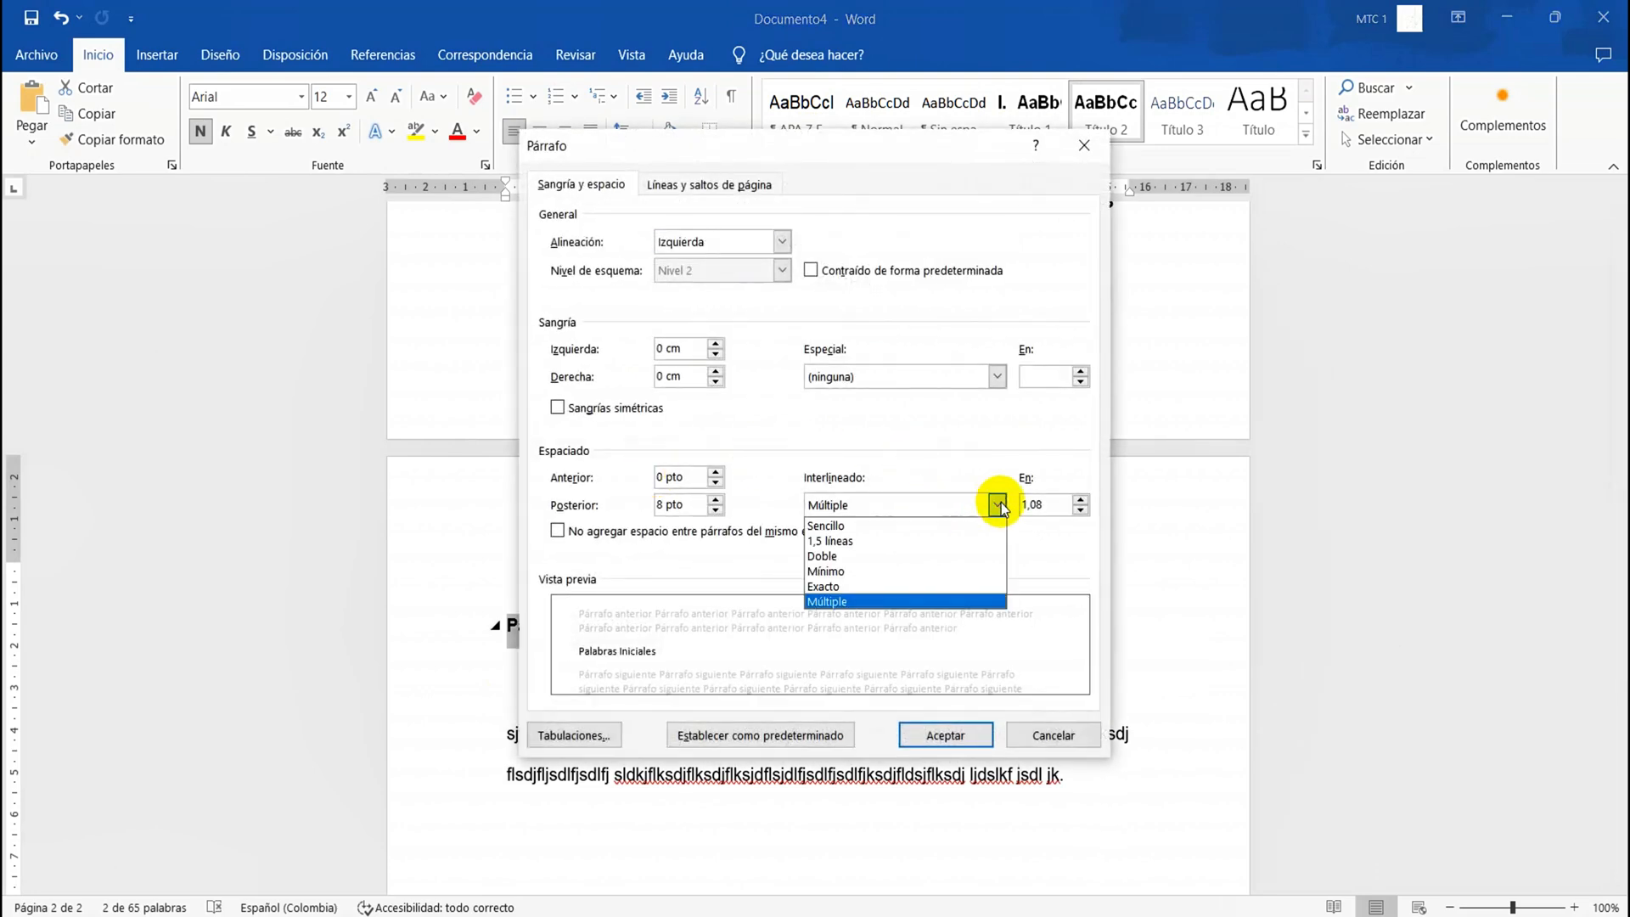
click(899, 561)
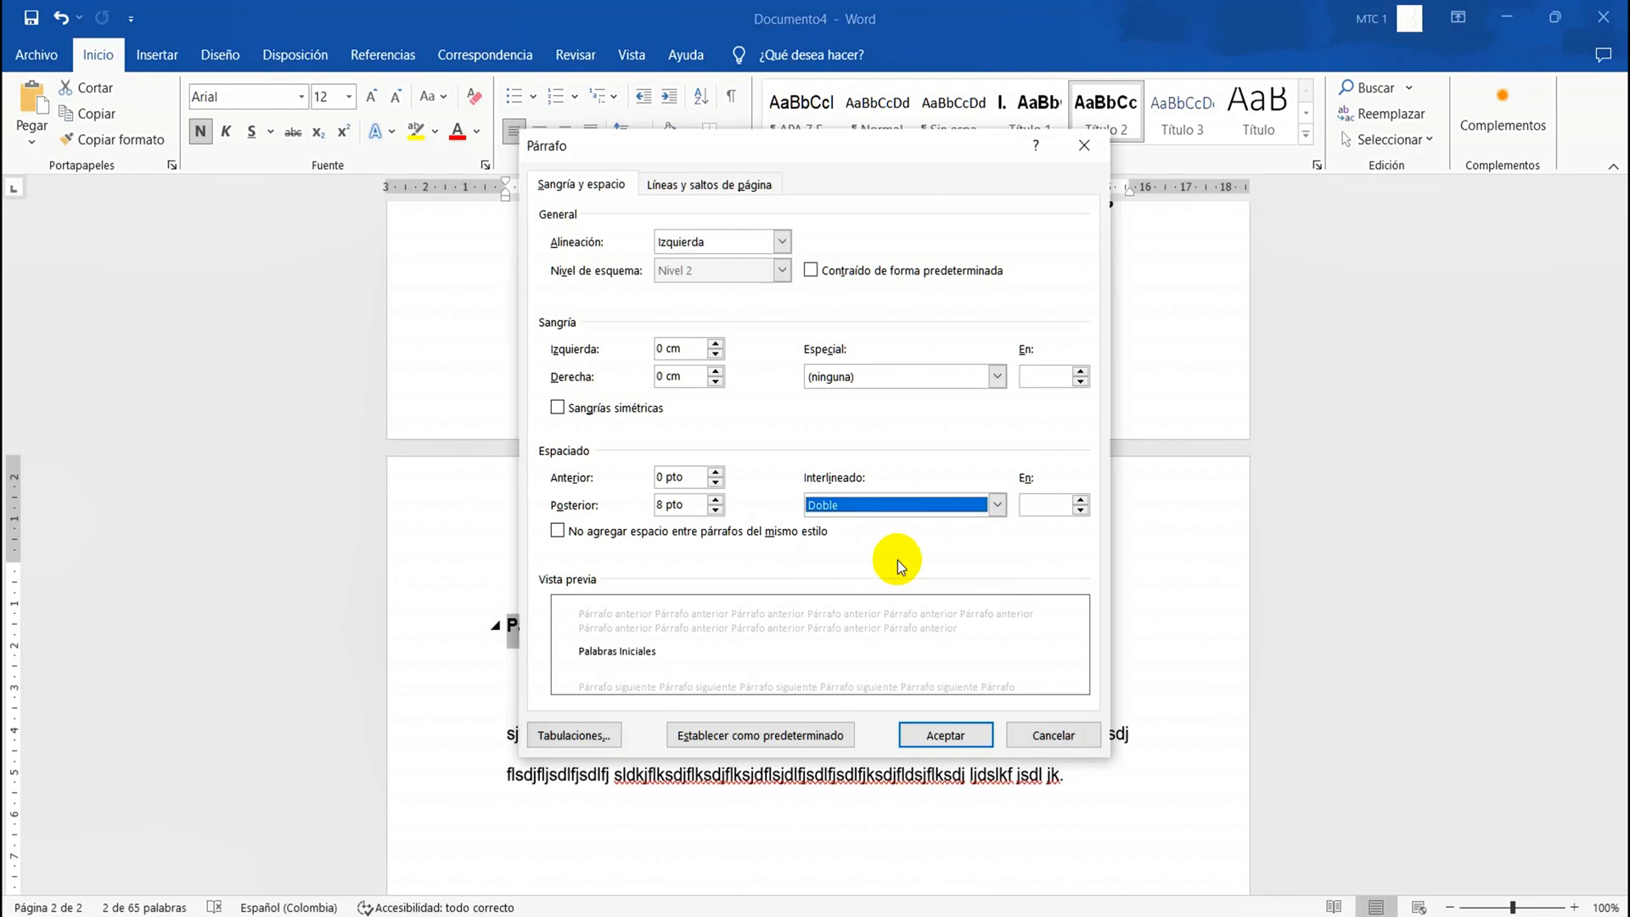
click(925, 737)
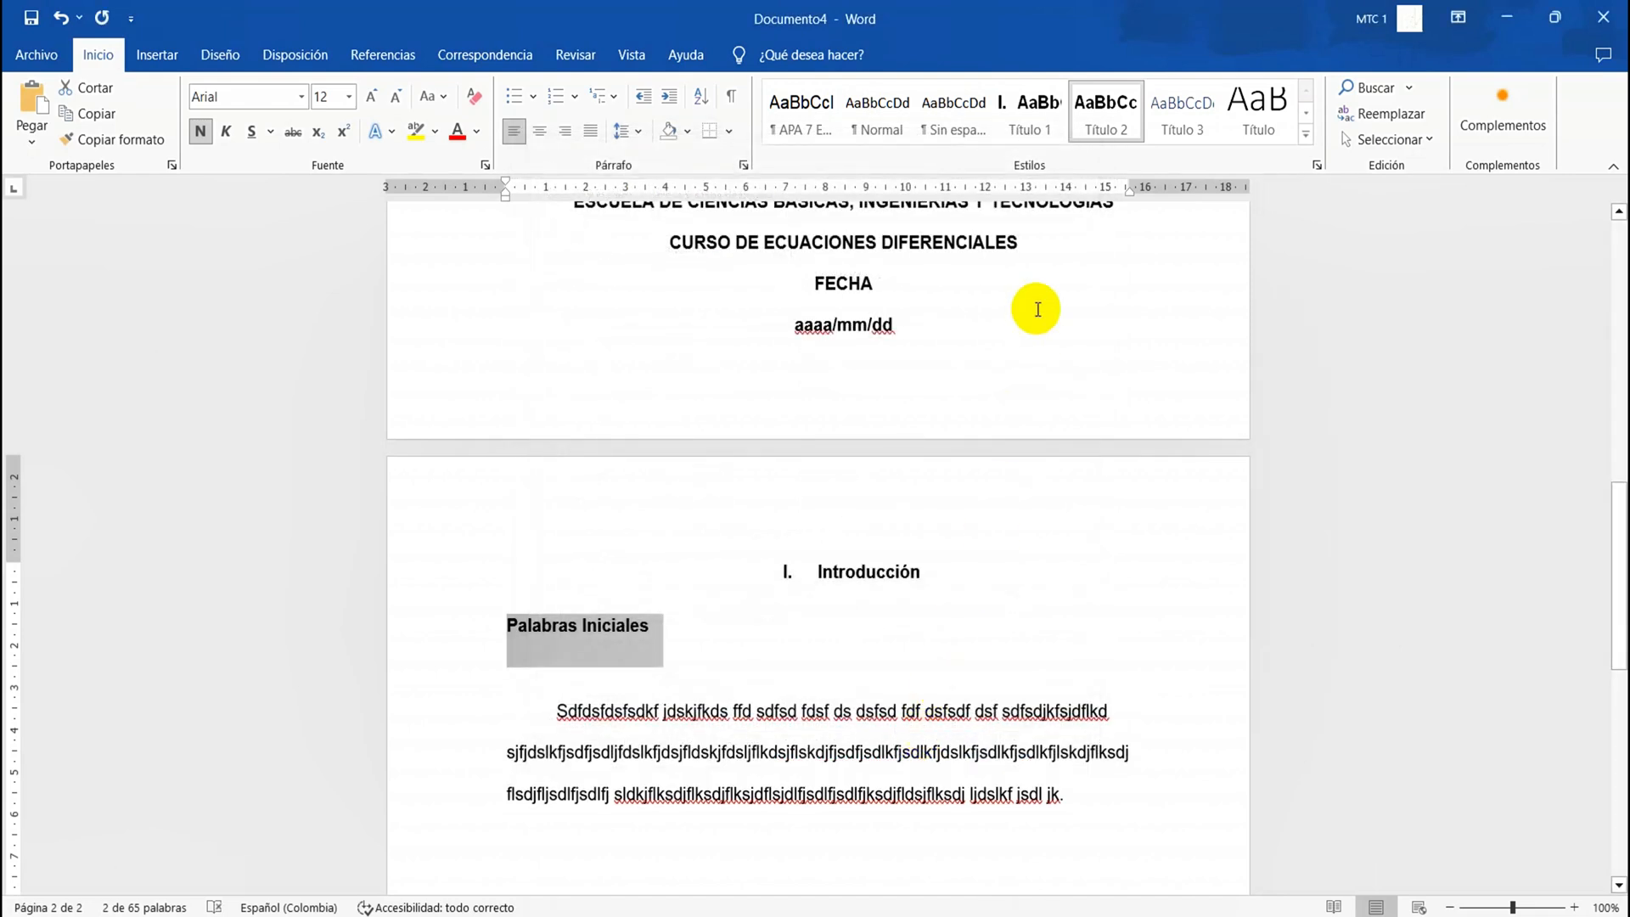
Update the Título 2 style to match the selected "Palabras Iniciales" heading
right_click(1120, 136)
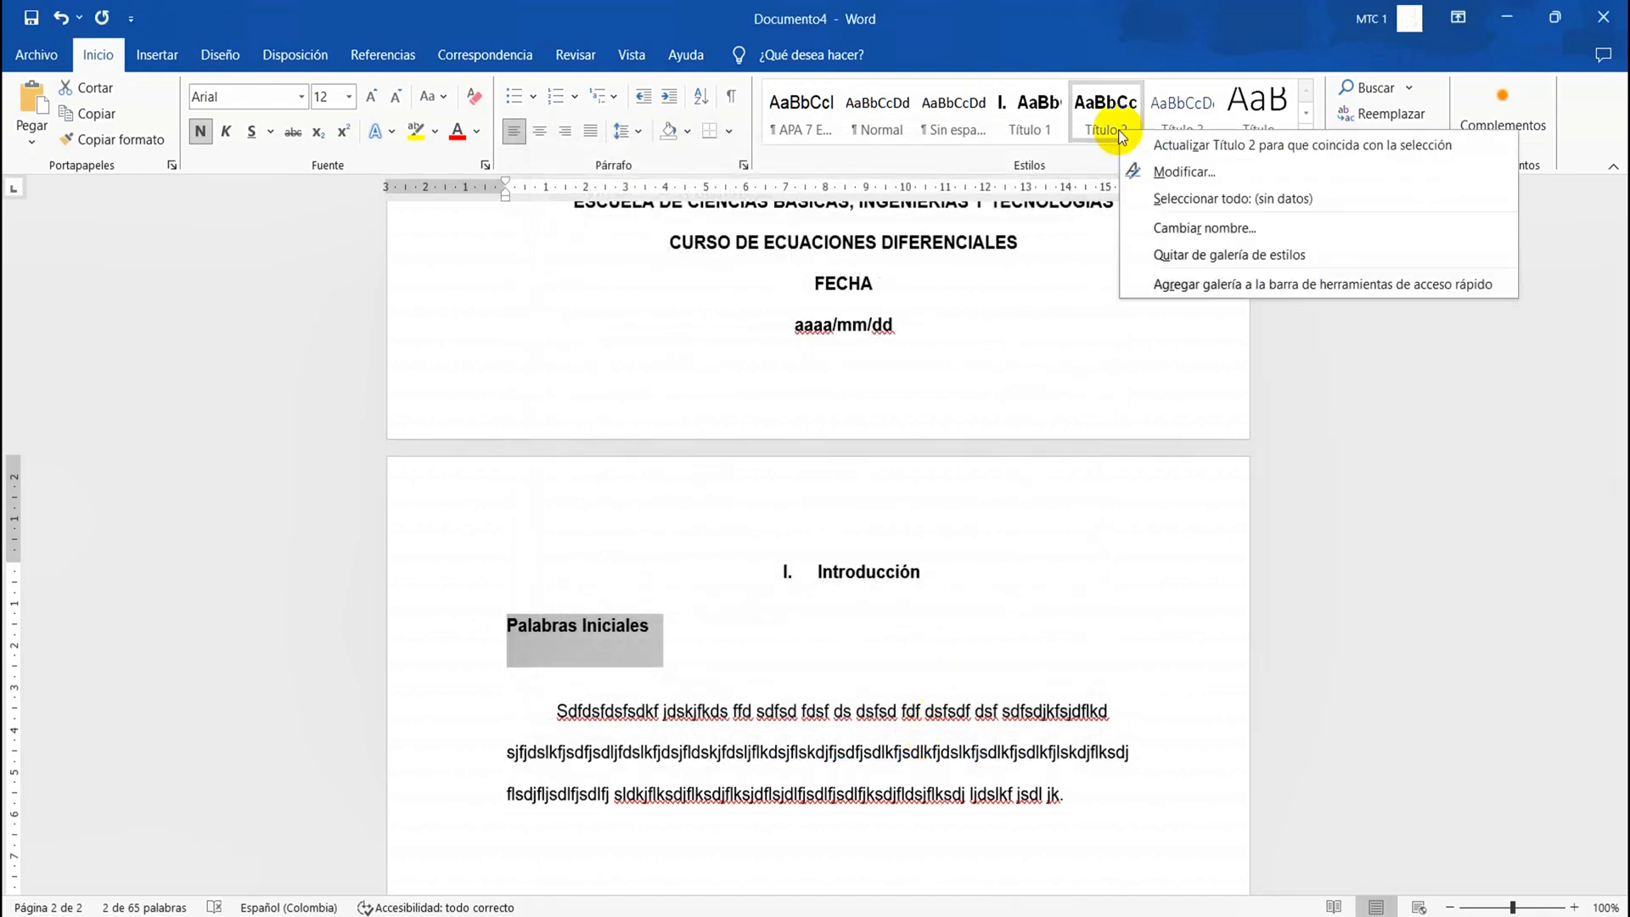
click(1164, 144)
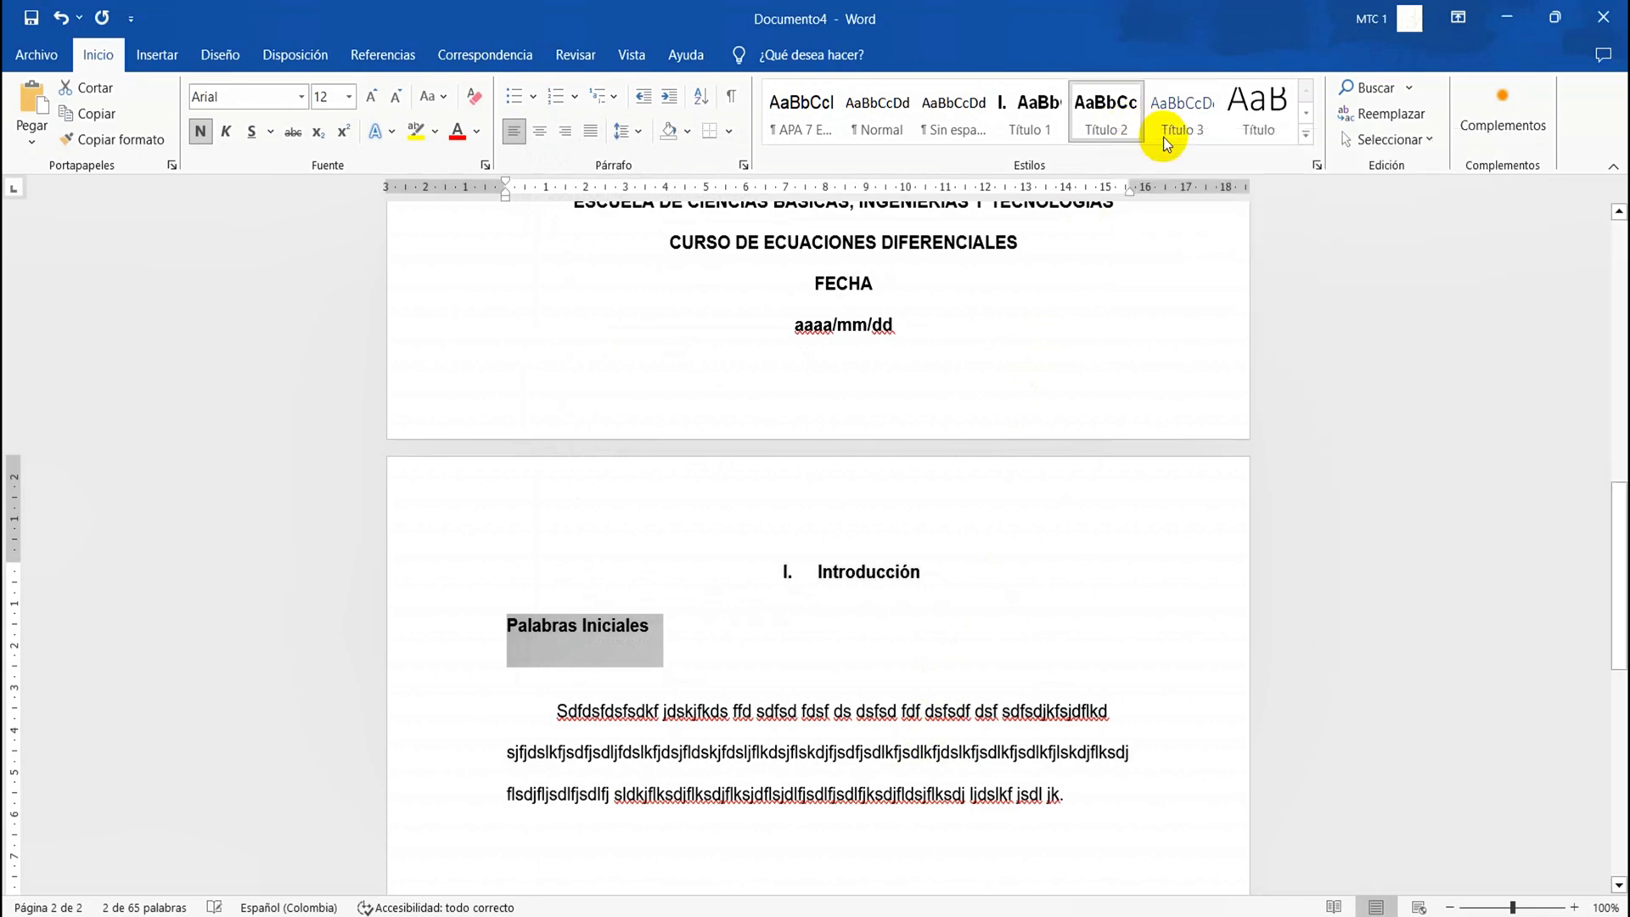
click(683, 655)
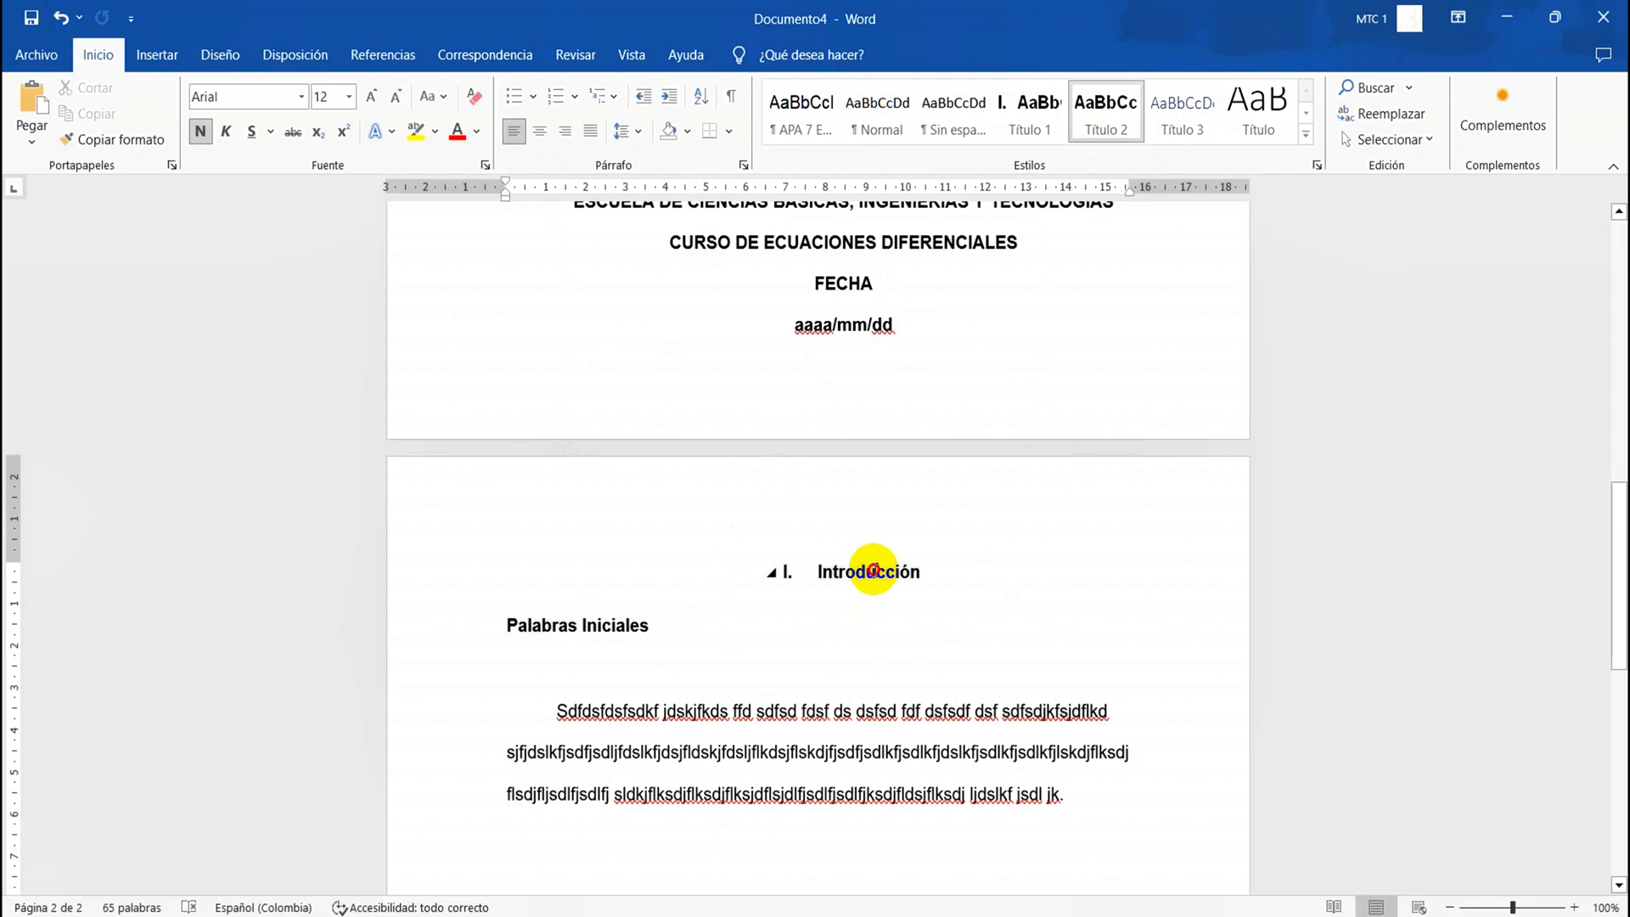
double_click(873, 570)
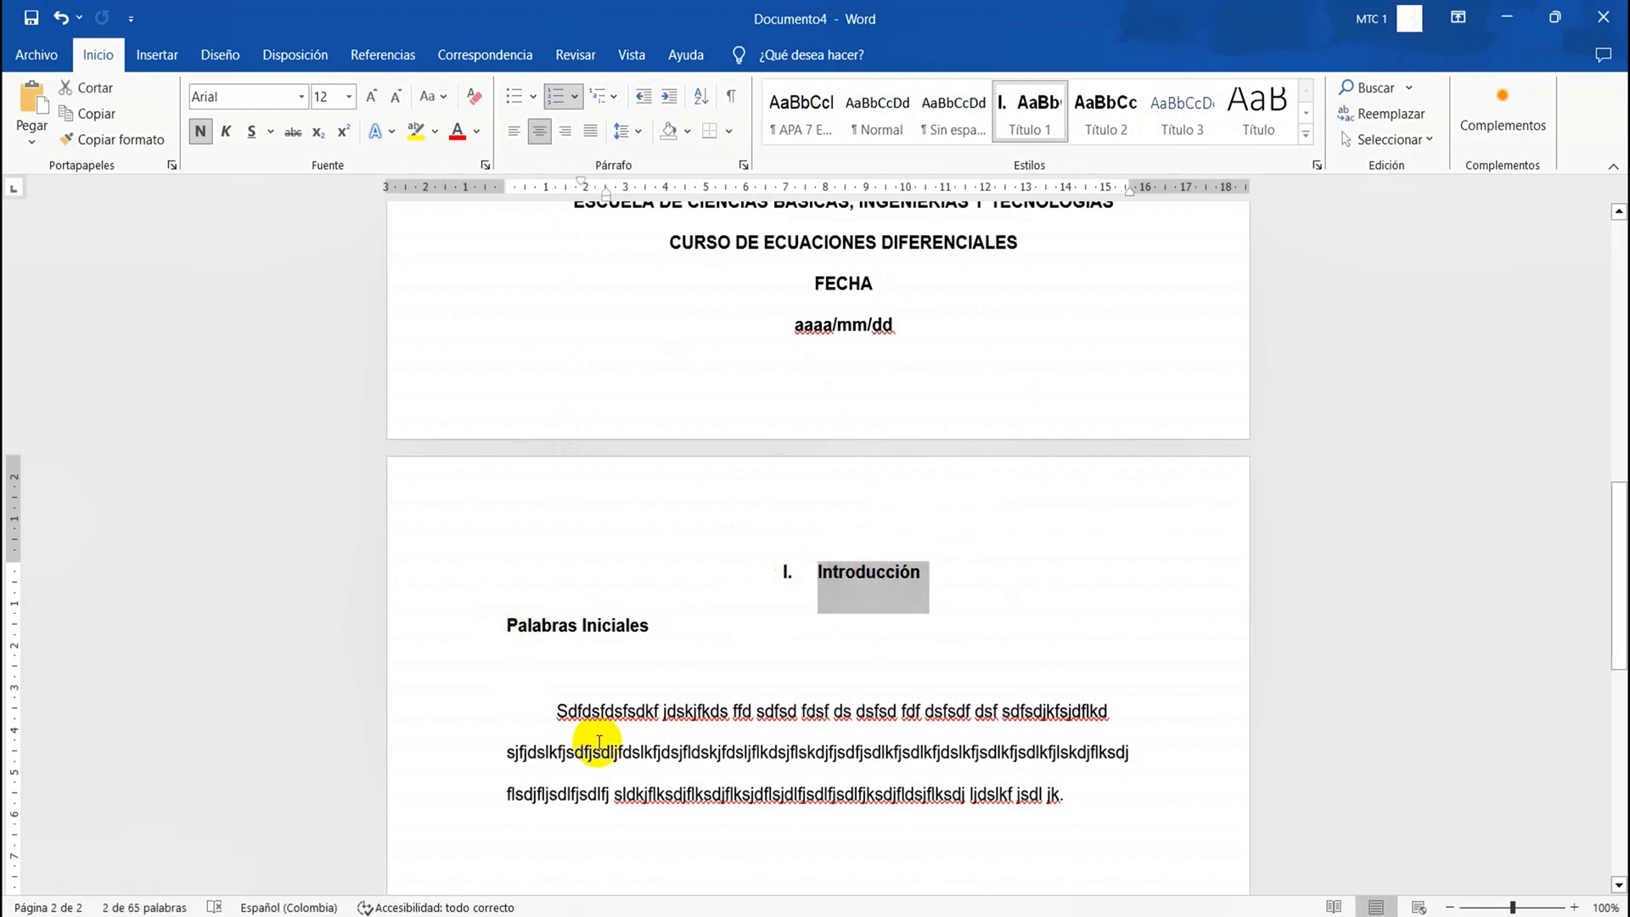
Add blank lines after the placeholder paragraph until a new page starts and write "Objetivos Generales" at its beginning
scroll(599, 742, down, 1)
scroll(599, 743, down, 3)
click(704, 674)
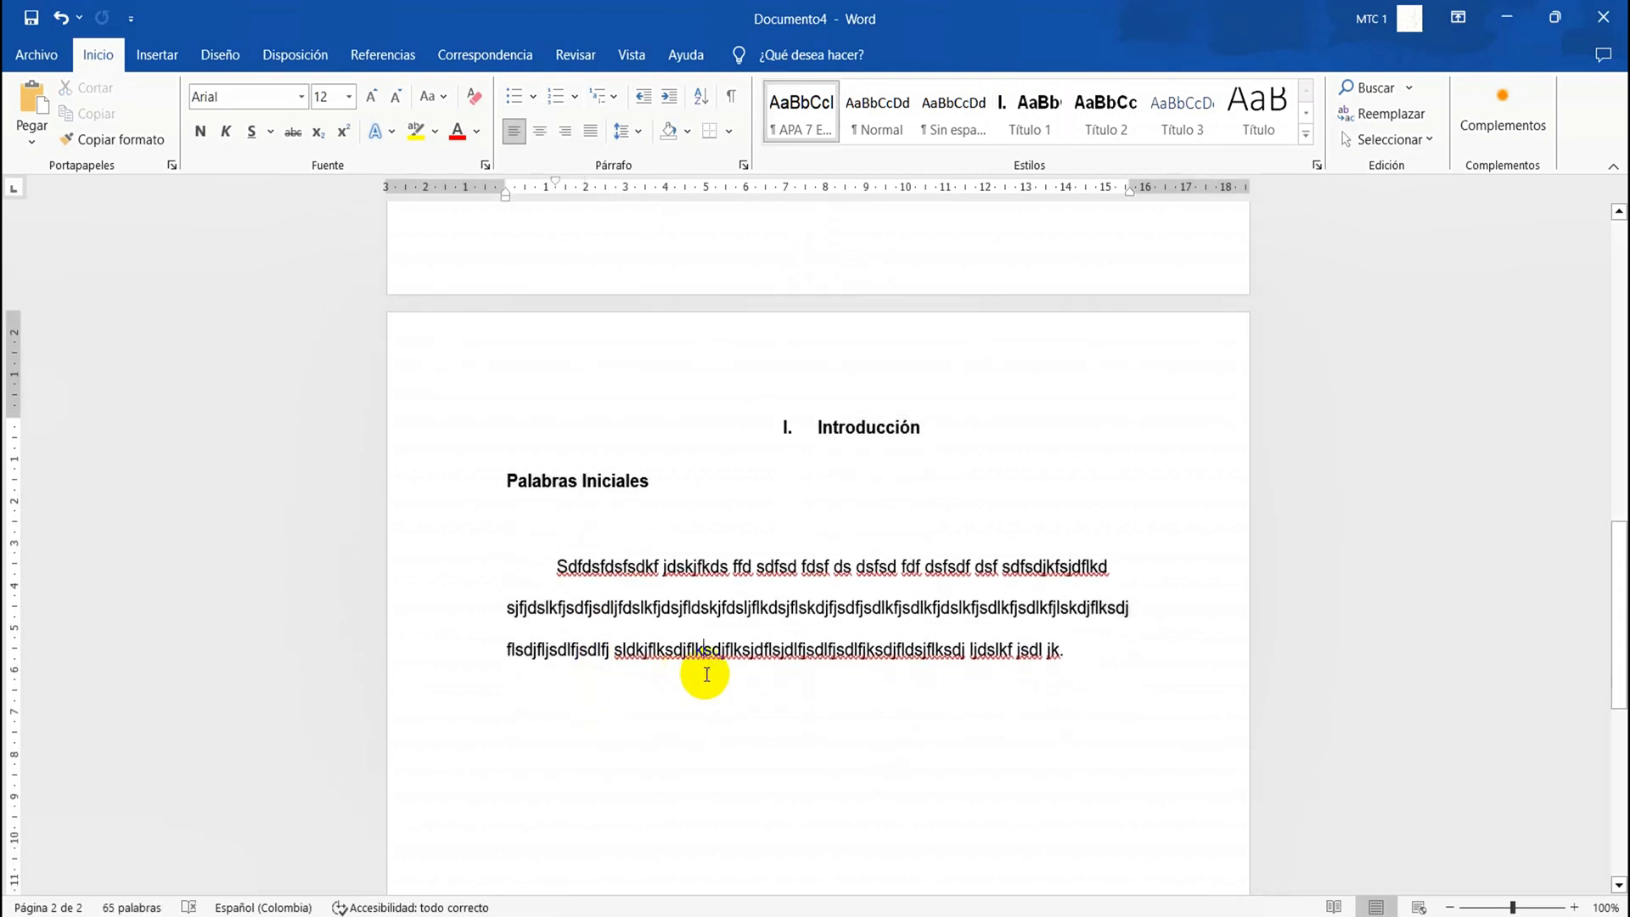
scroll(1040, 692, down, 6)
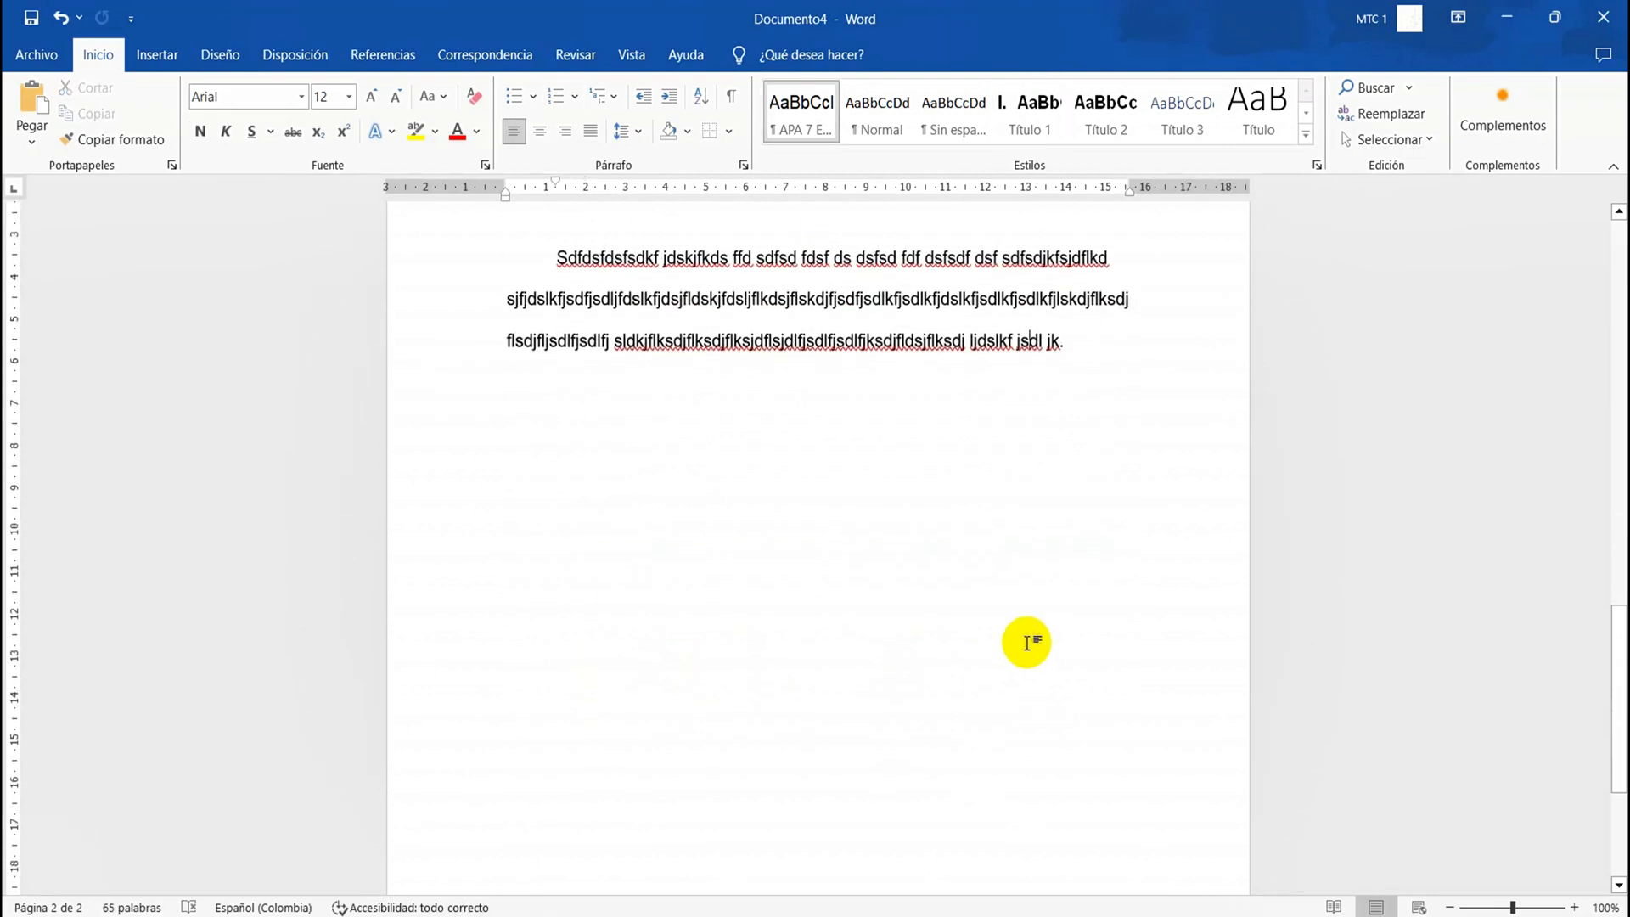
key(Return)
key(Return)
key(Return)
key(Return)
key(Return)
key(Return)
key(Return)
key(Return)
key(Return)
key(Return)
key(Return)
key(Return)
key(Return)
key(Return)
key(Return)
key(Return)
key(Return)
key(Return)
key(Return)
key(Return)
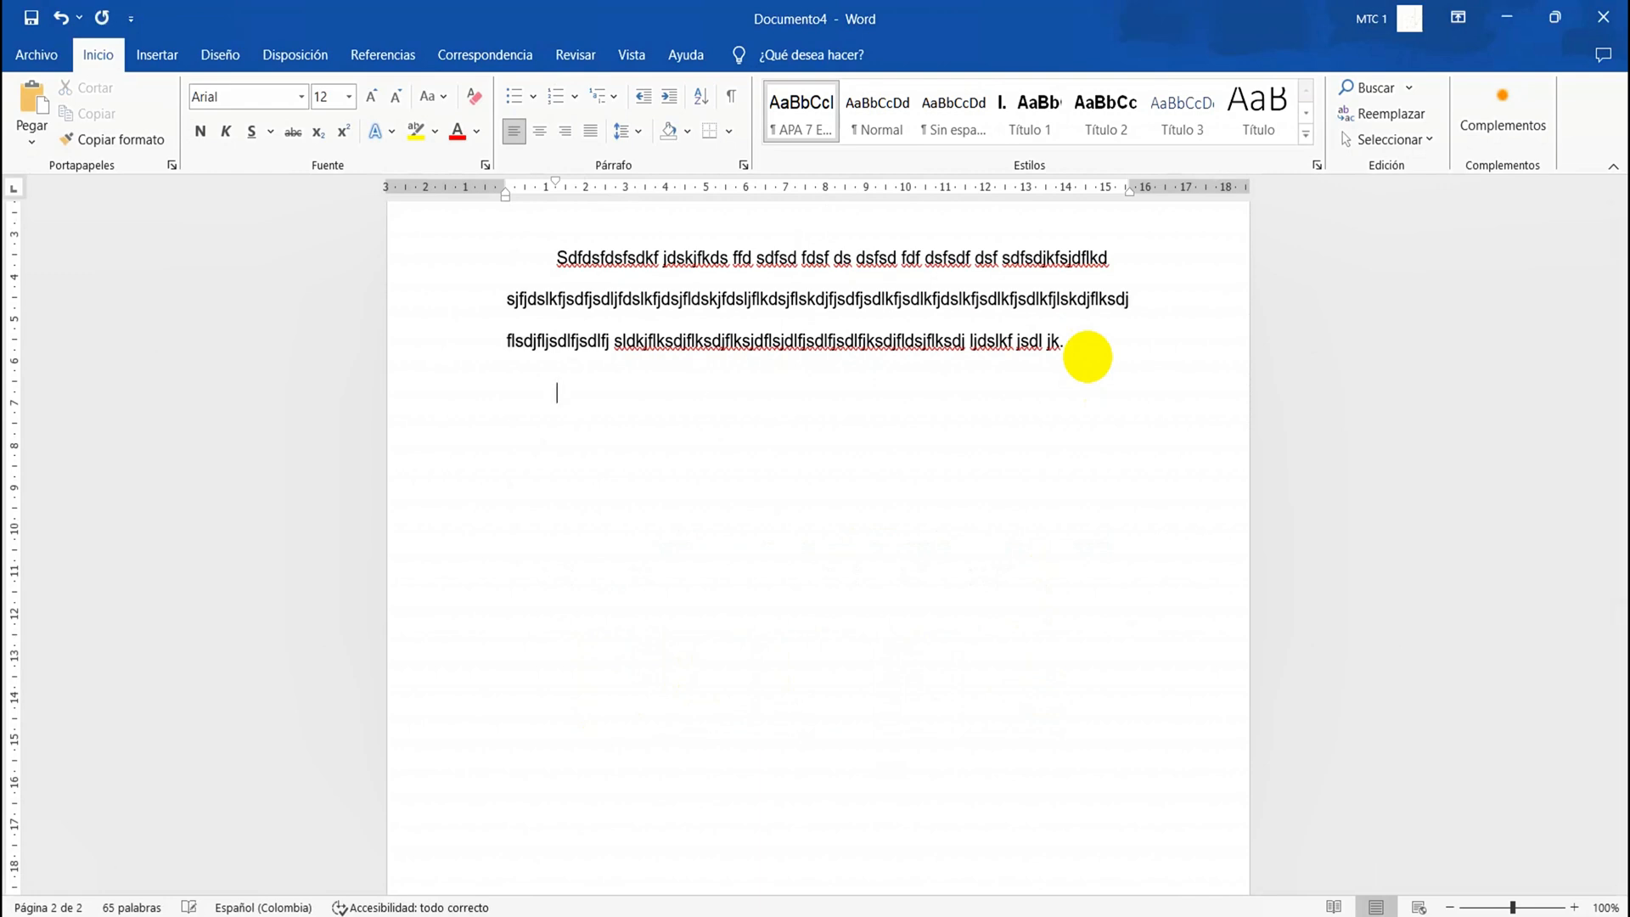
key(BackSpace)
key(BackSpace)
key(BackSpace)
key(BackSpace)
key(BackSpace)
key(BackSpace)
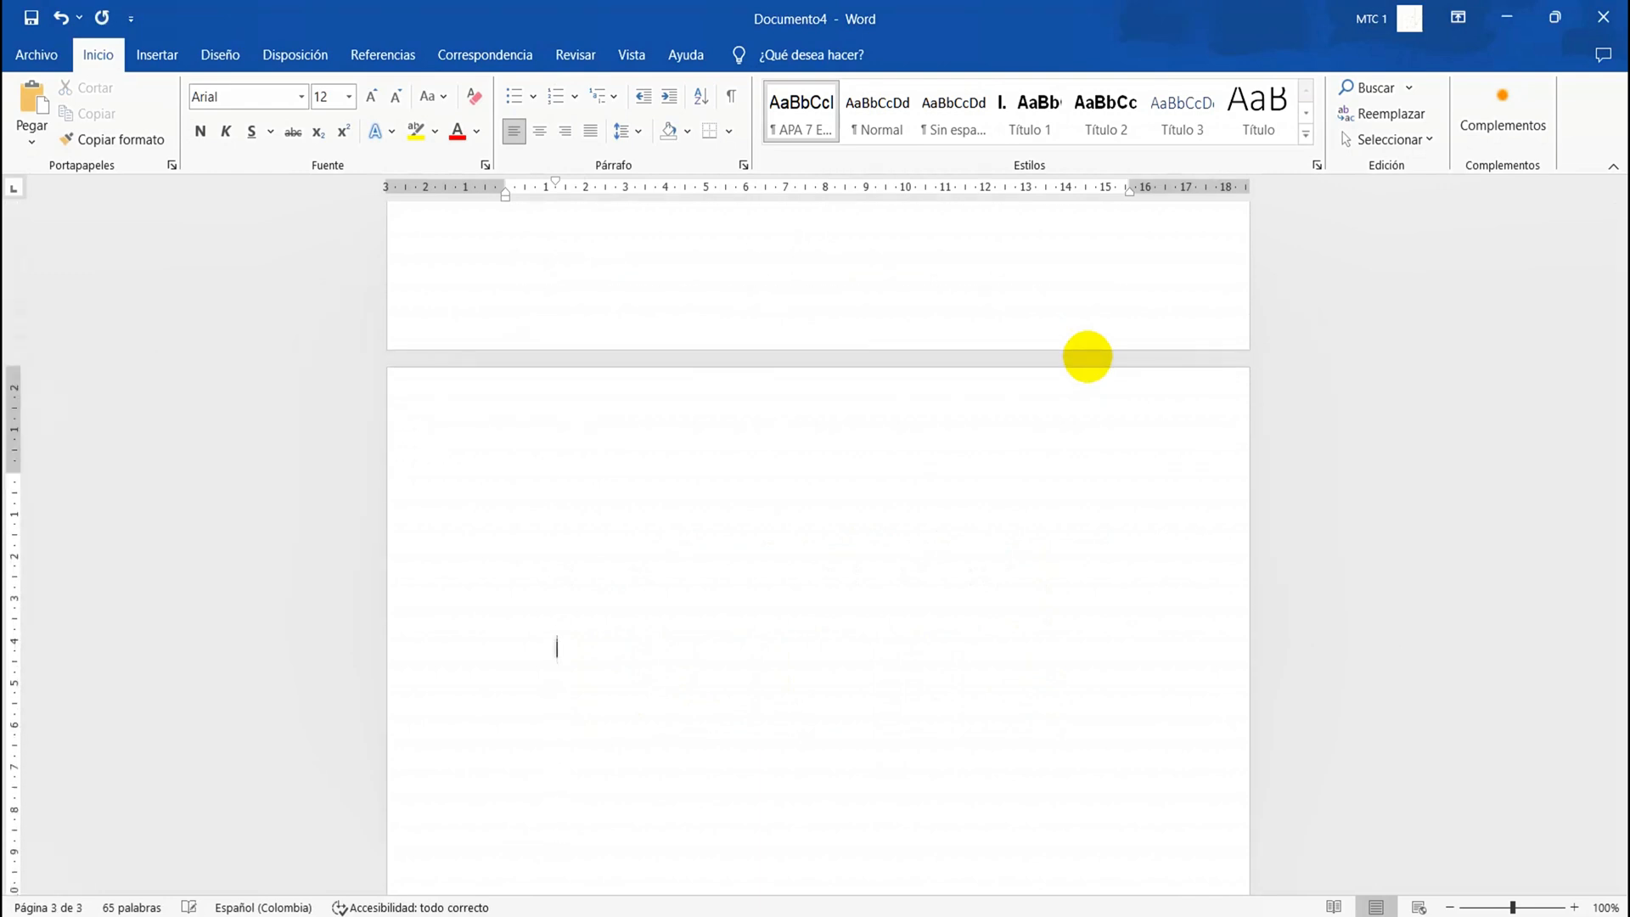
scroll(1088, 356, up, 5)
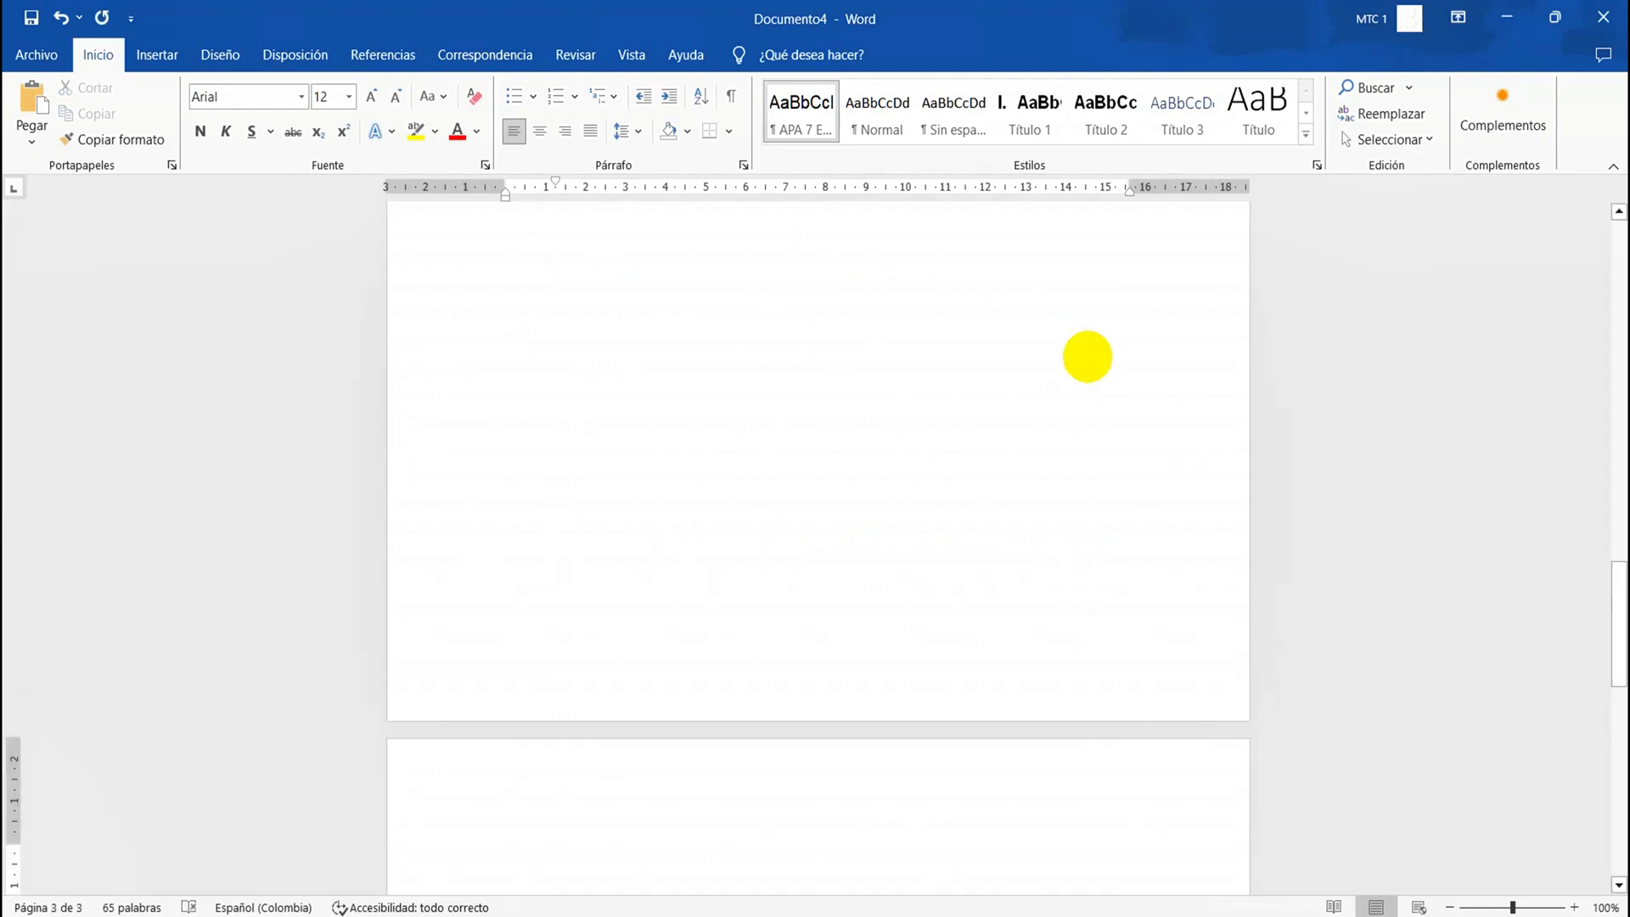
text(Objetivos Generales)
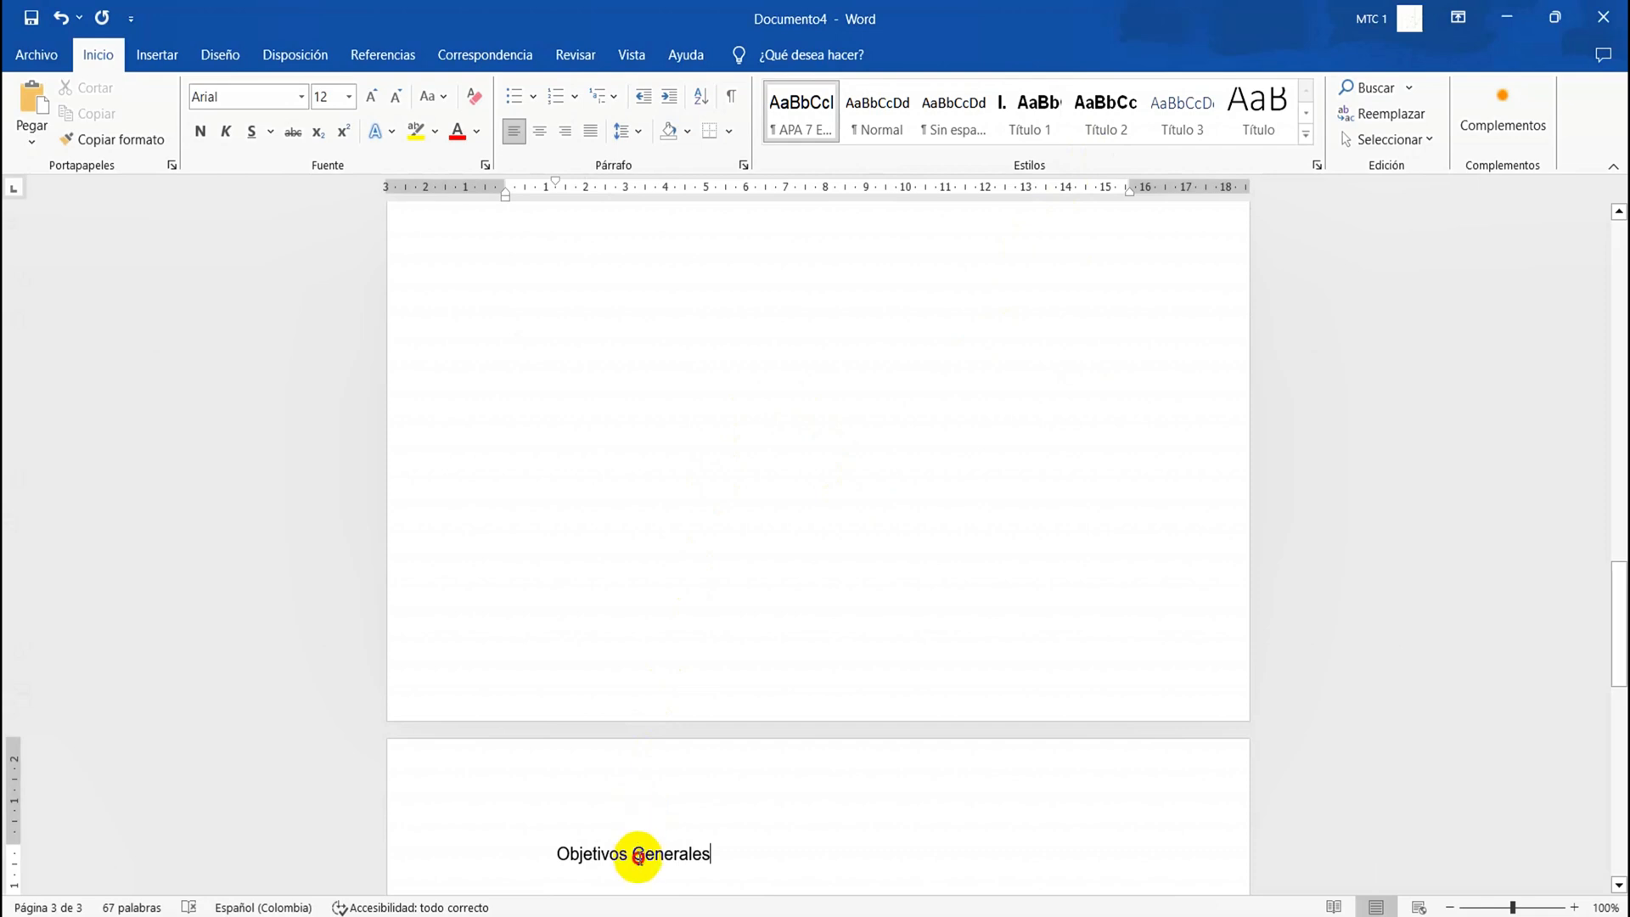
Apply the Título 1 style to the whole "Objetivos Generales" line
double_click(639, 855)
click(638, 856)
double_click(639, 858)
triple_click(639, 858)
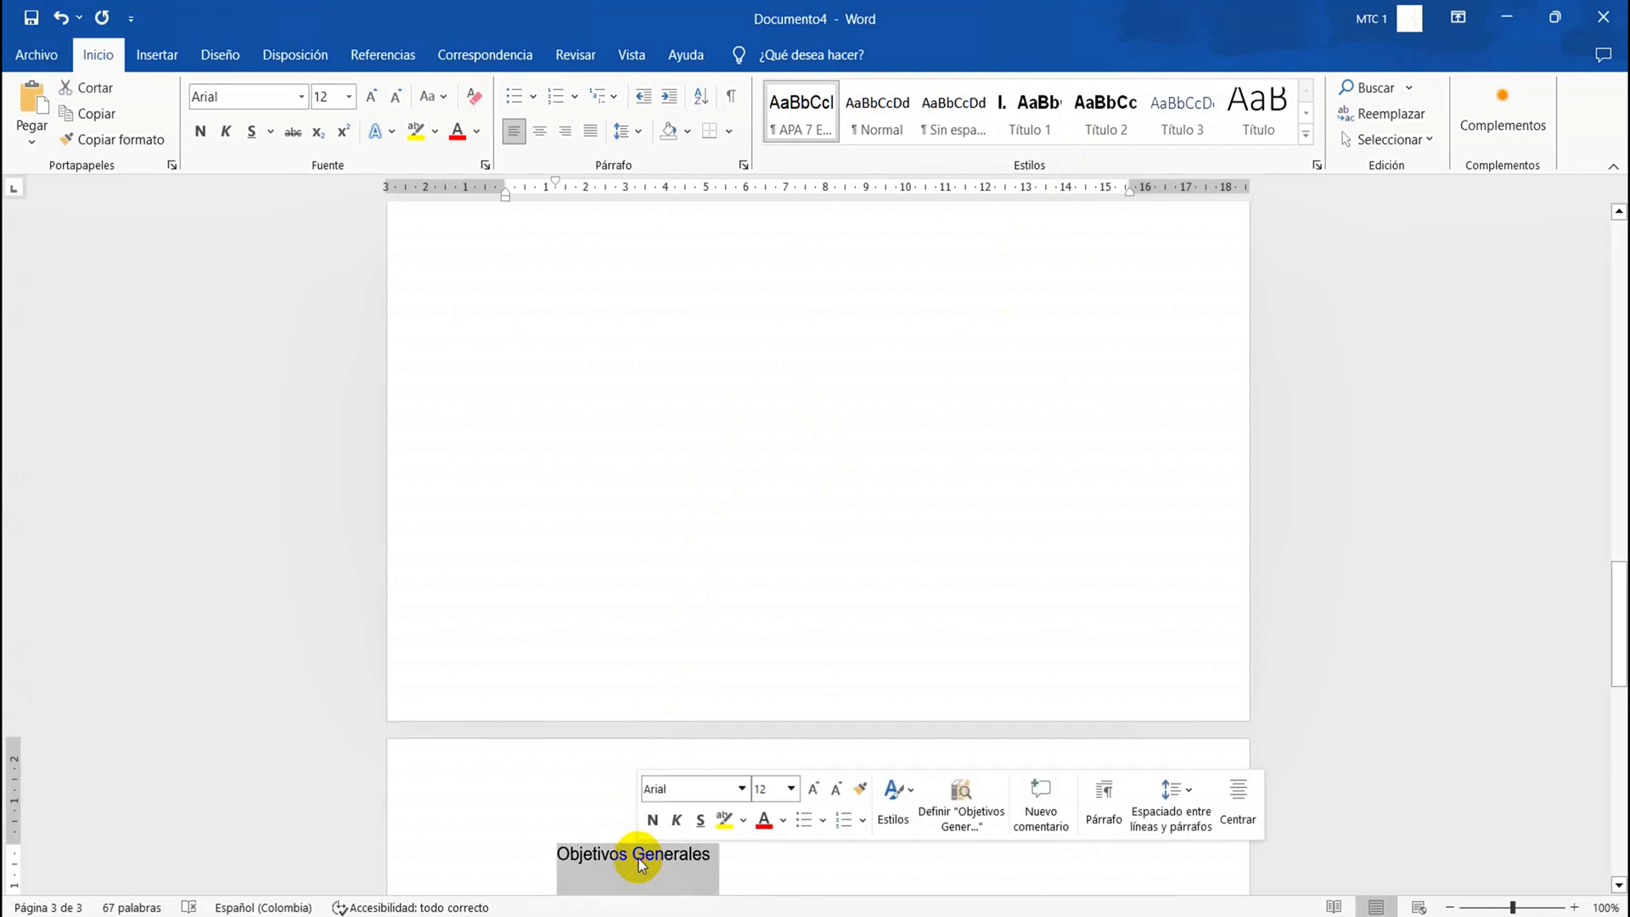
click(1025, 110)
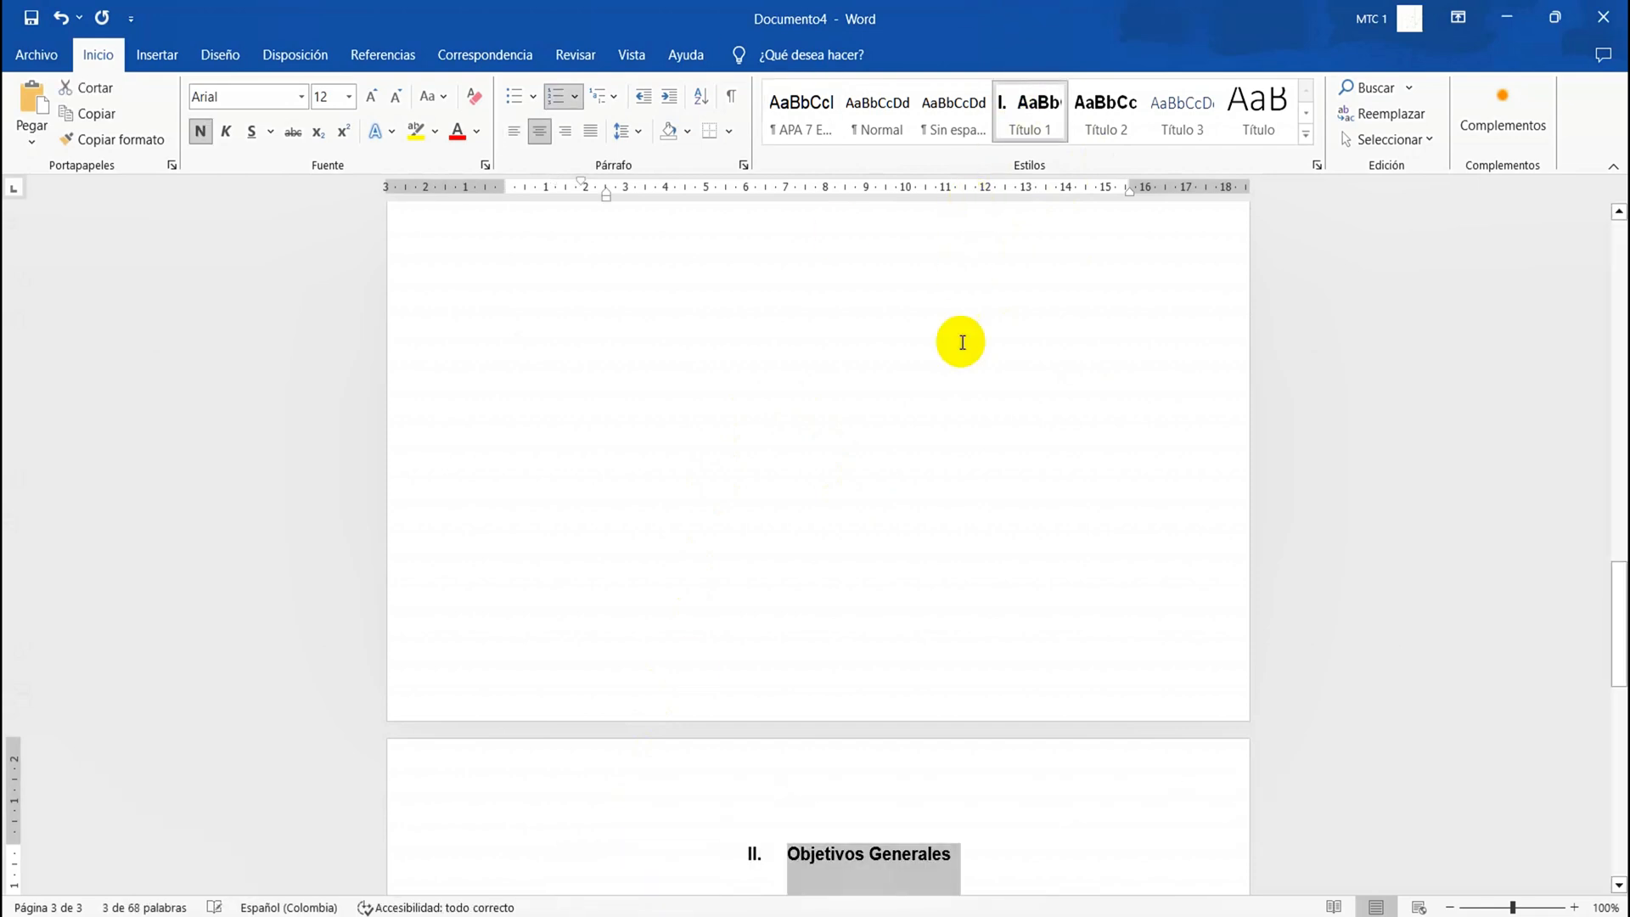
Insert blank lines below the "Objetivos Generales" heading until the cursor reaches the start of a new page
scroll(923, 542, down, 5)
click(900, 602)
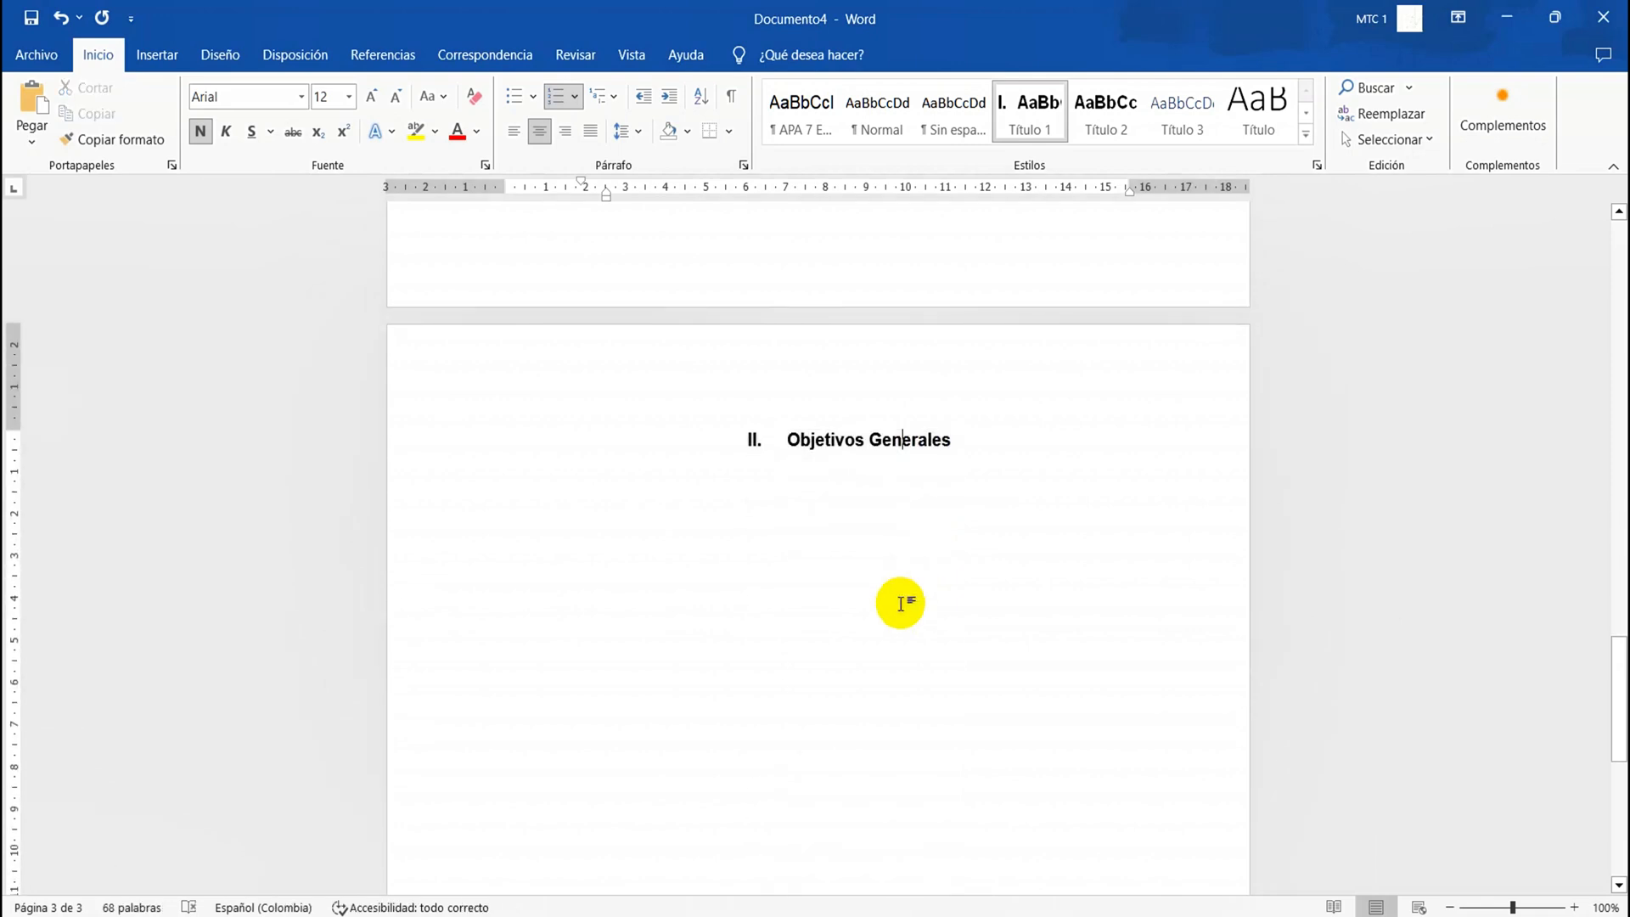
key(Return)
key(Return)
key(Return)
key(Return)
key(Return)
key(Return)
key(Return)
key(Return)
key(Return)
key(Return)
key(Return)
key(Return)
key(Return)
key(Return)
key(Return)
key(Return)
key(Return)
key(Return)
key(Return)
key(Return)
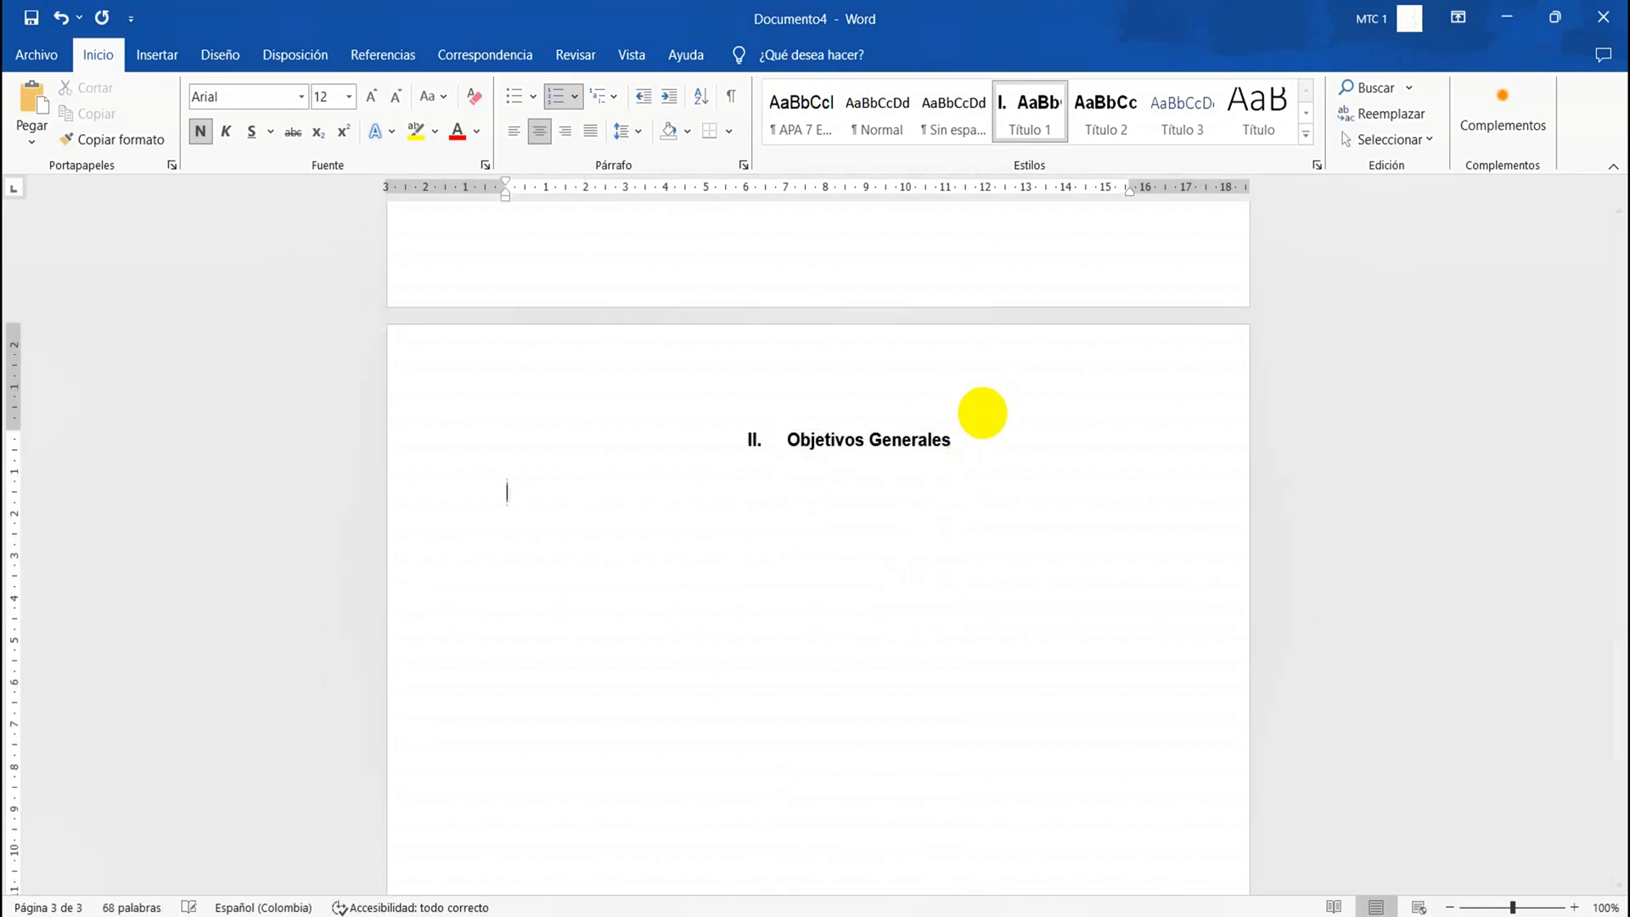
key(Return)
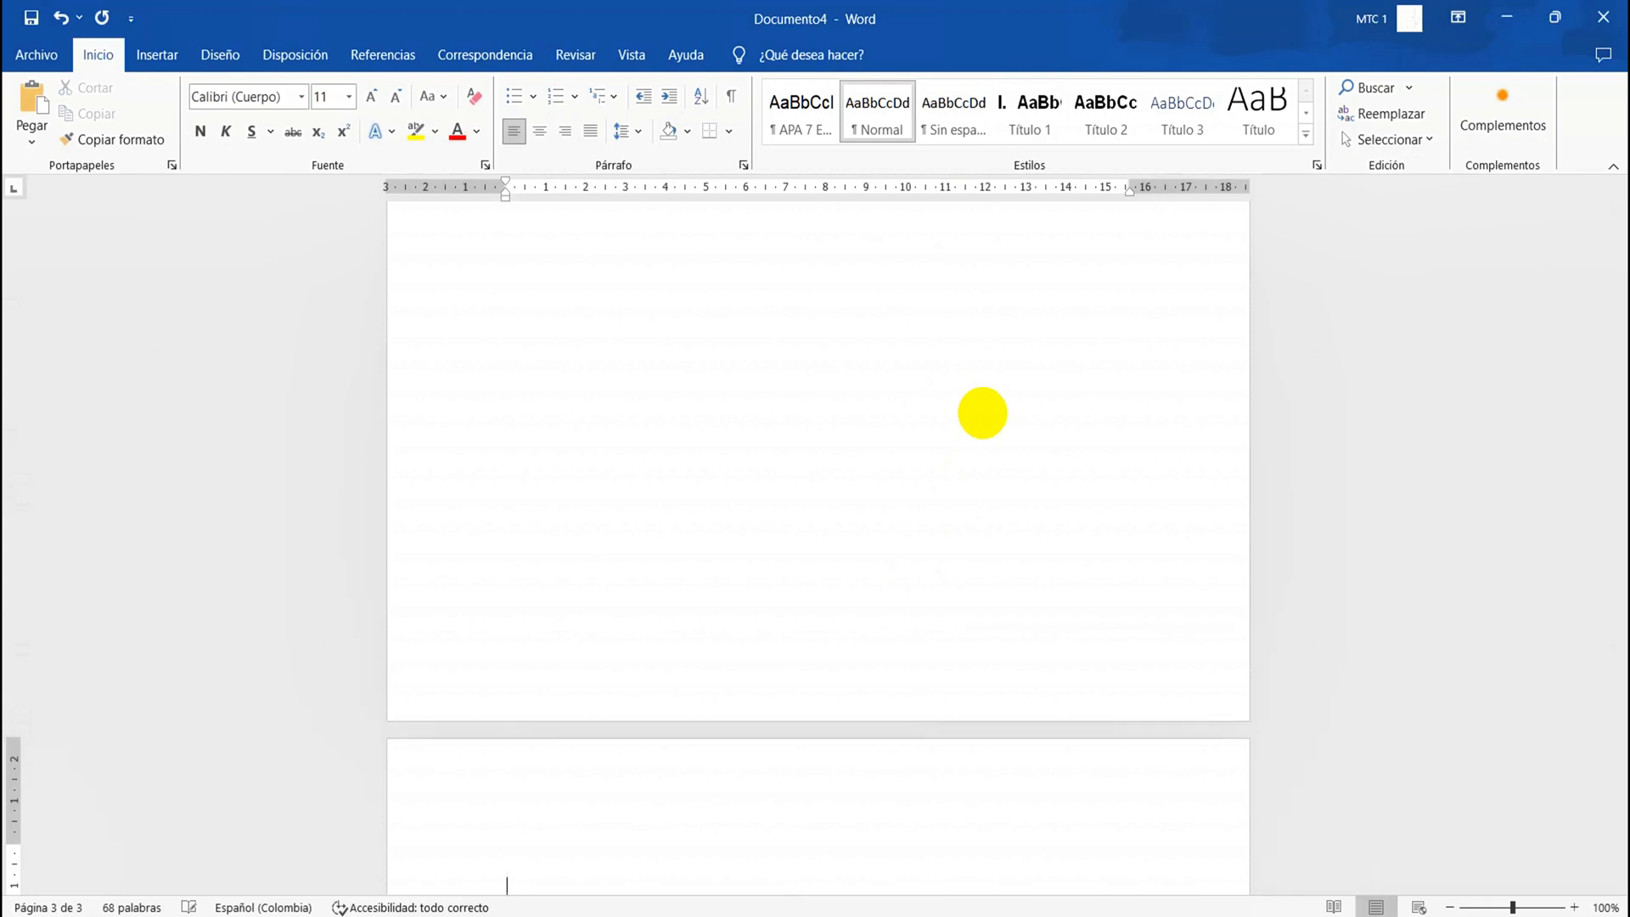
key(Return)
key(Return)
key(Return)
key(Return)
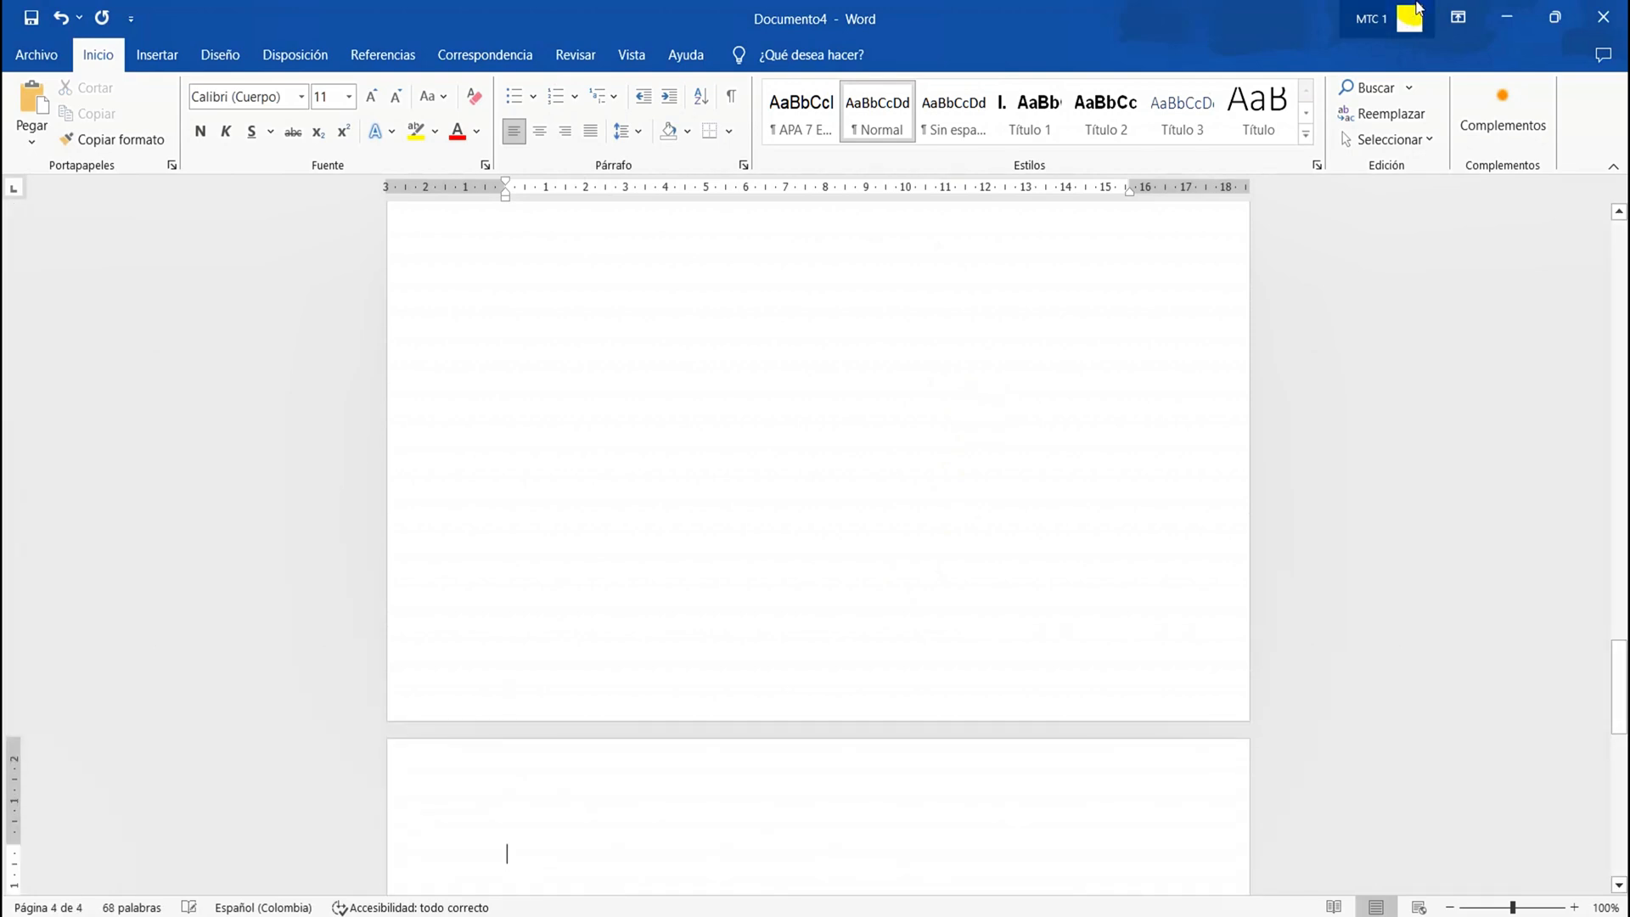
Write "Objetivos Específicos" on the new page, fixing the accent with the spelling suggestion, and give the line the Título 1 style
text(Objetivos)
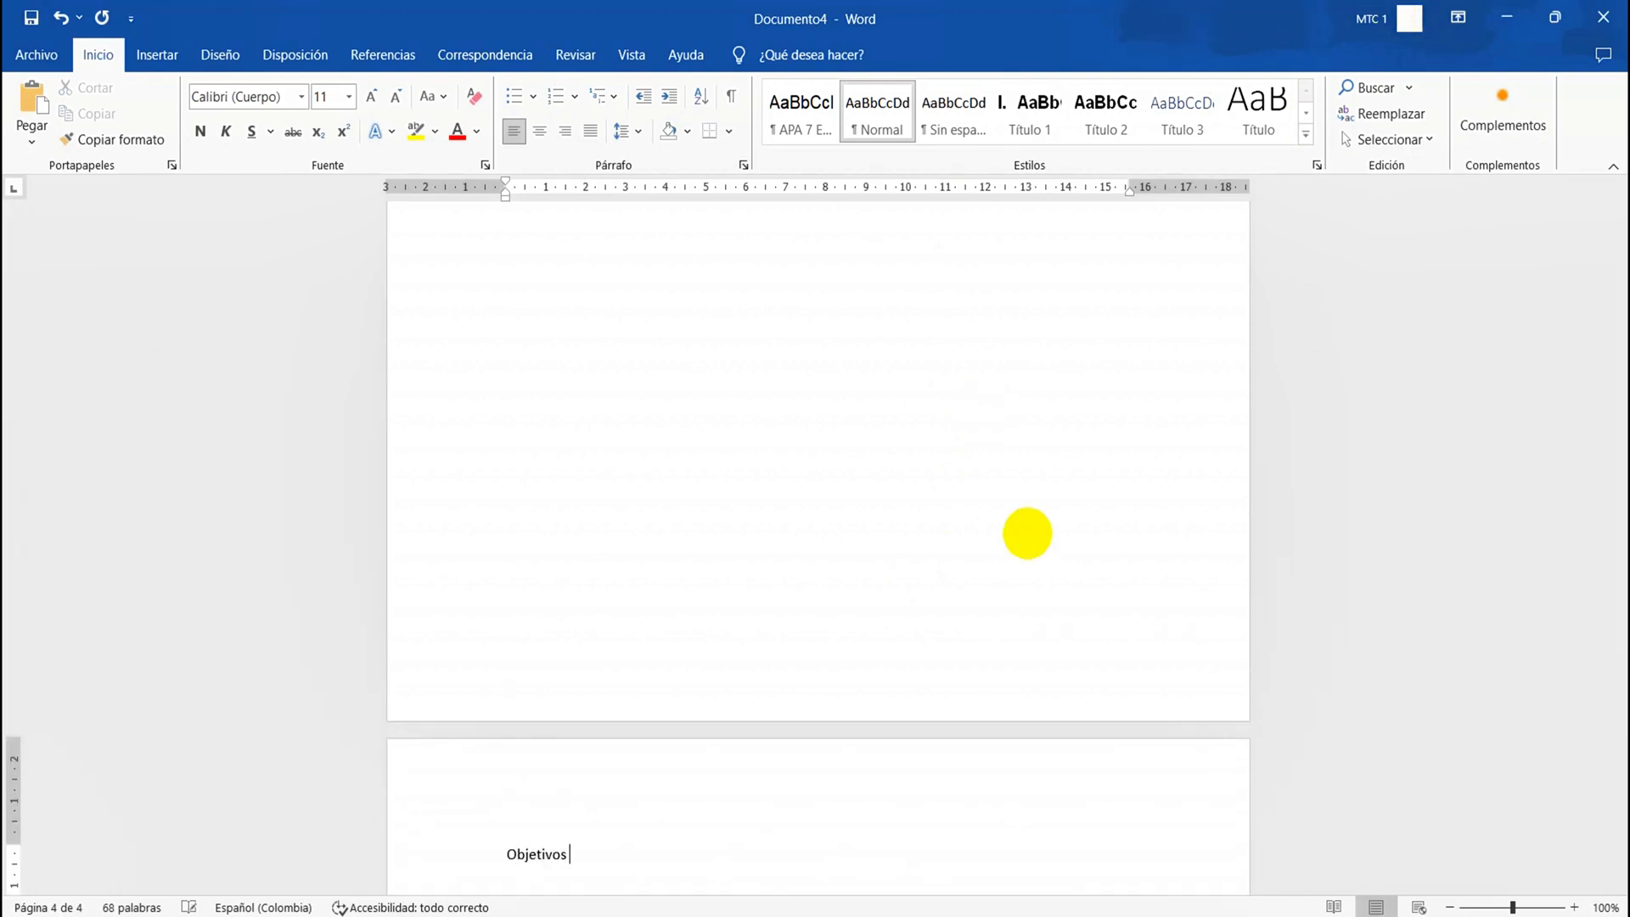
text( Especificisos)
right_click(582, 855)
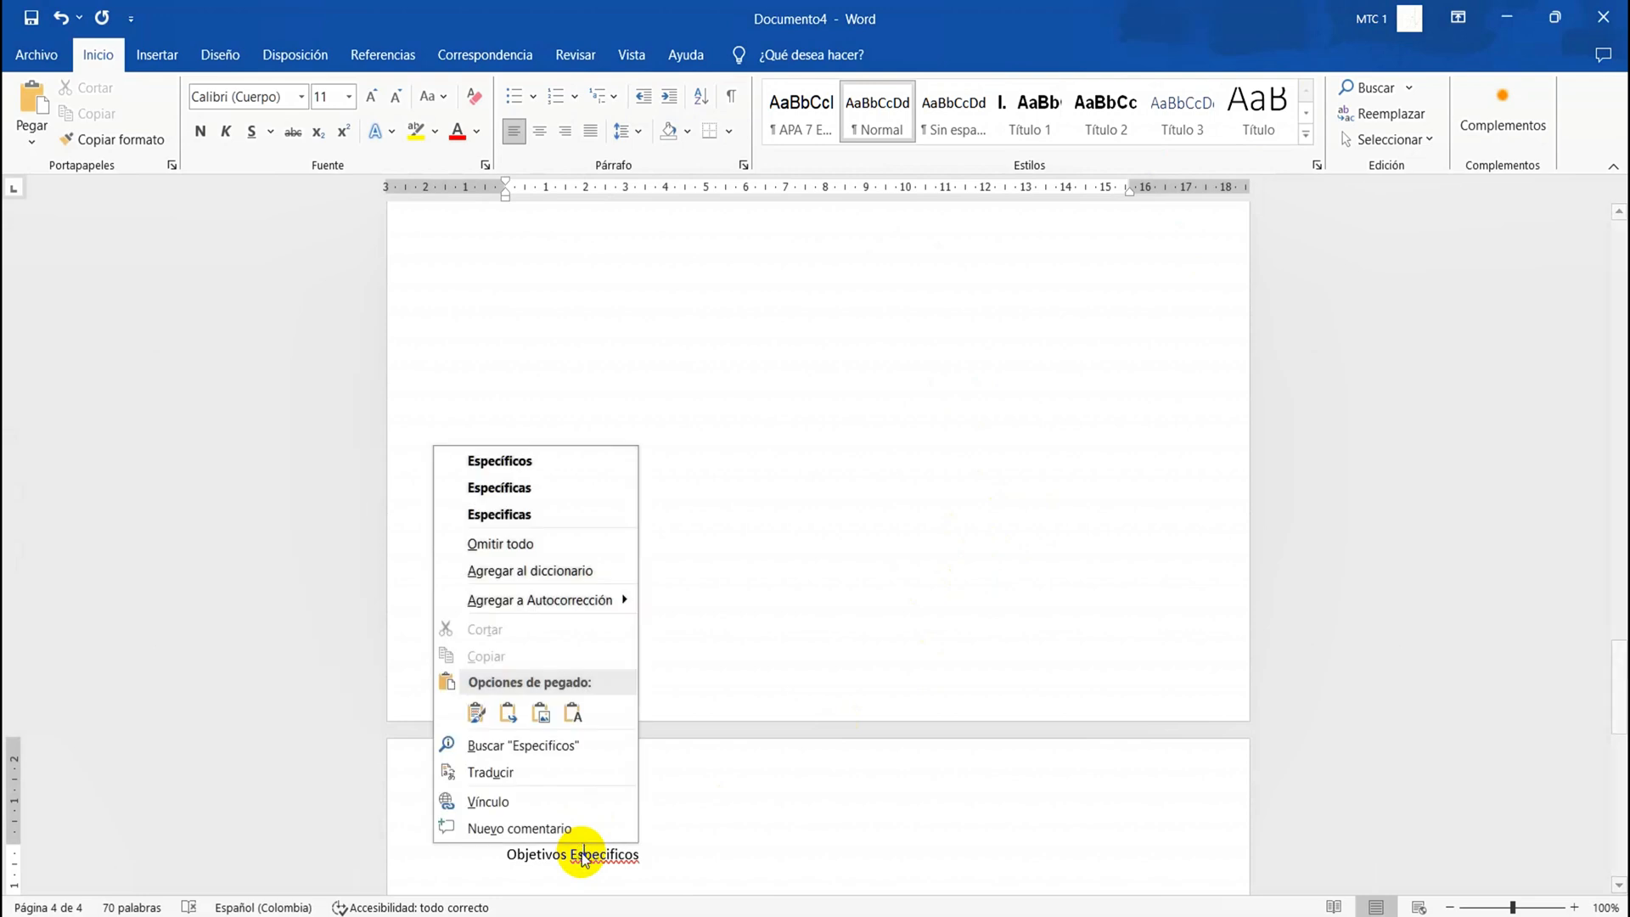
click(509, 461)
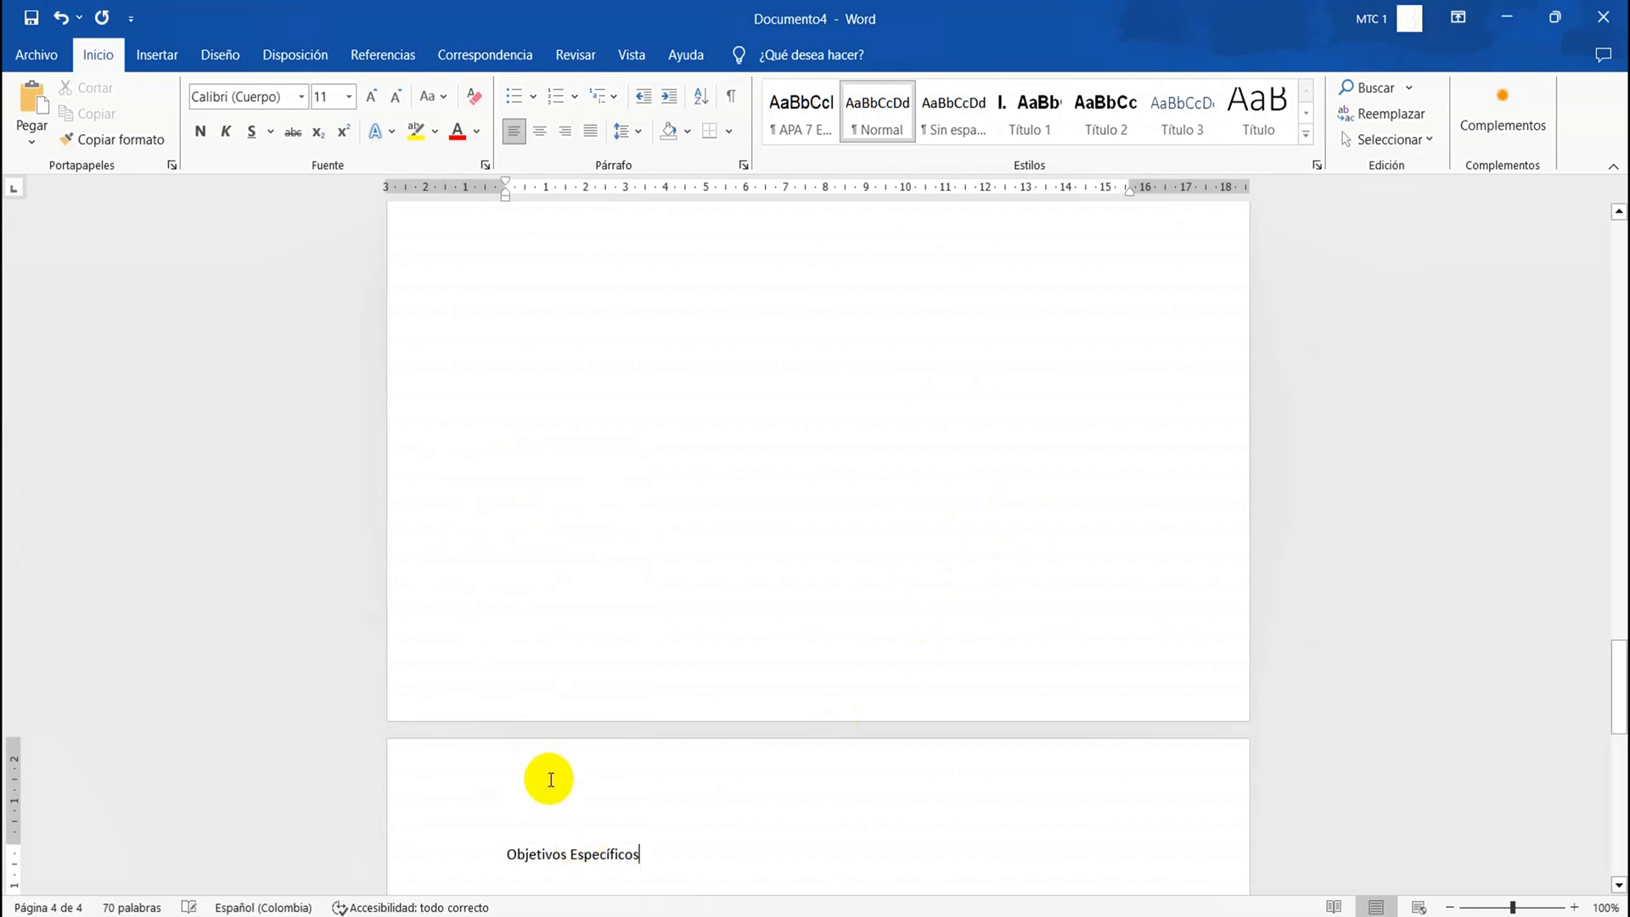
triple_click(586, 854)
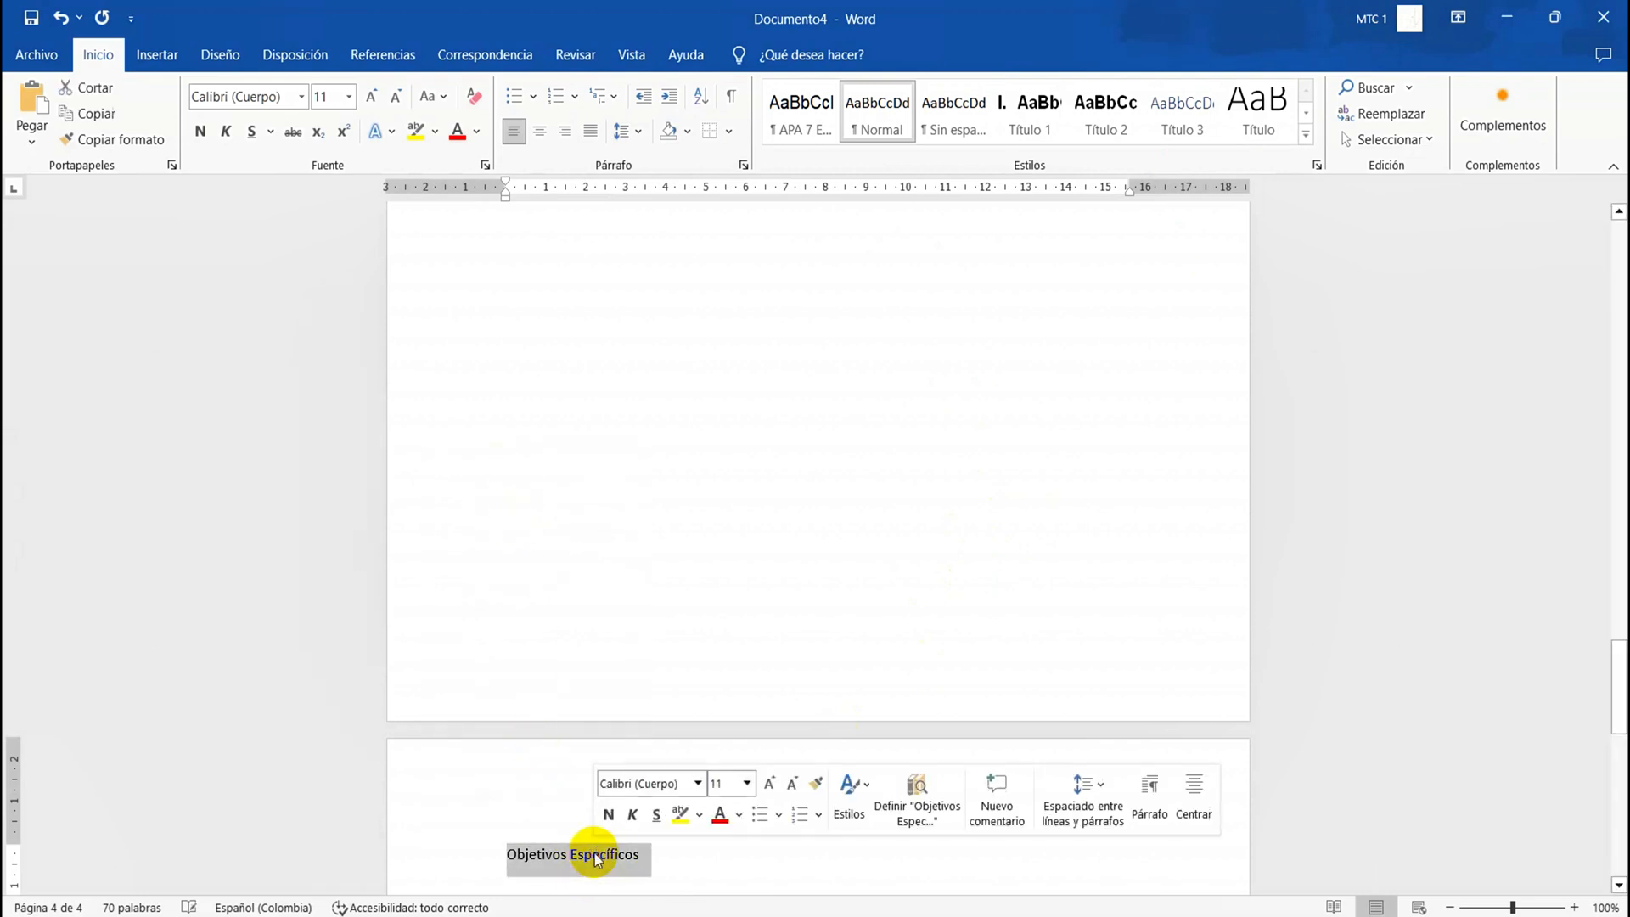
click(1006, 112)
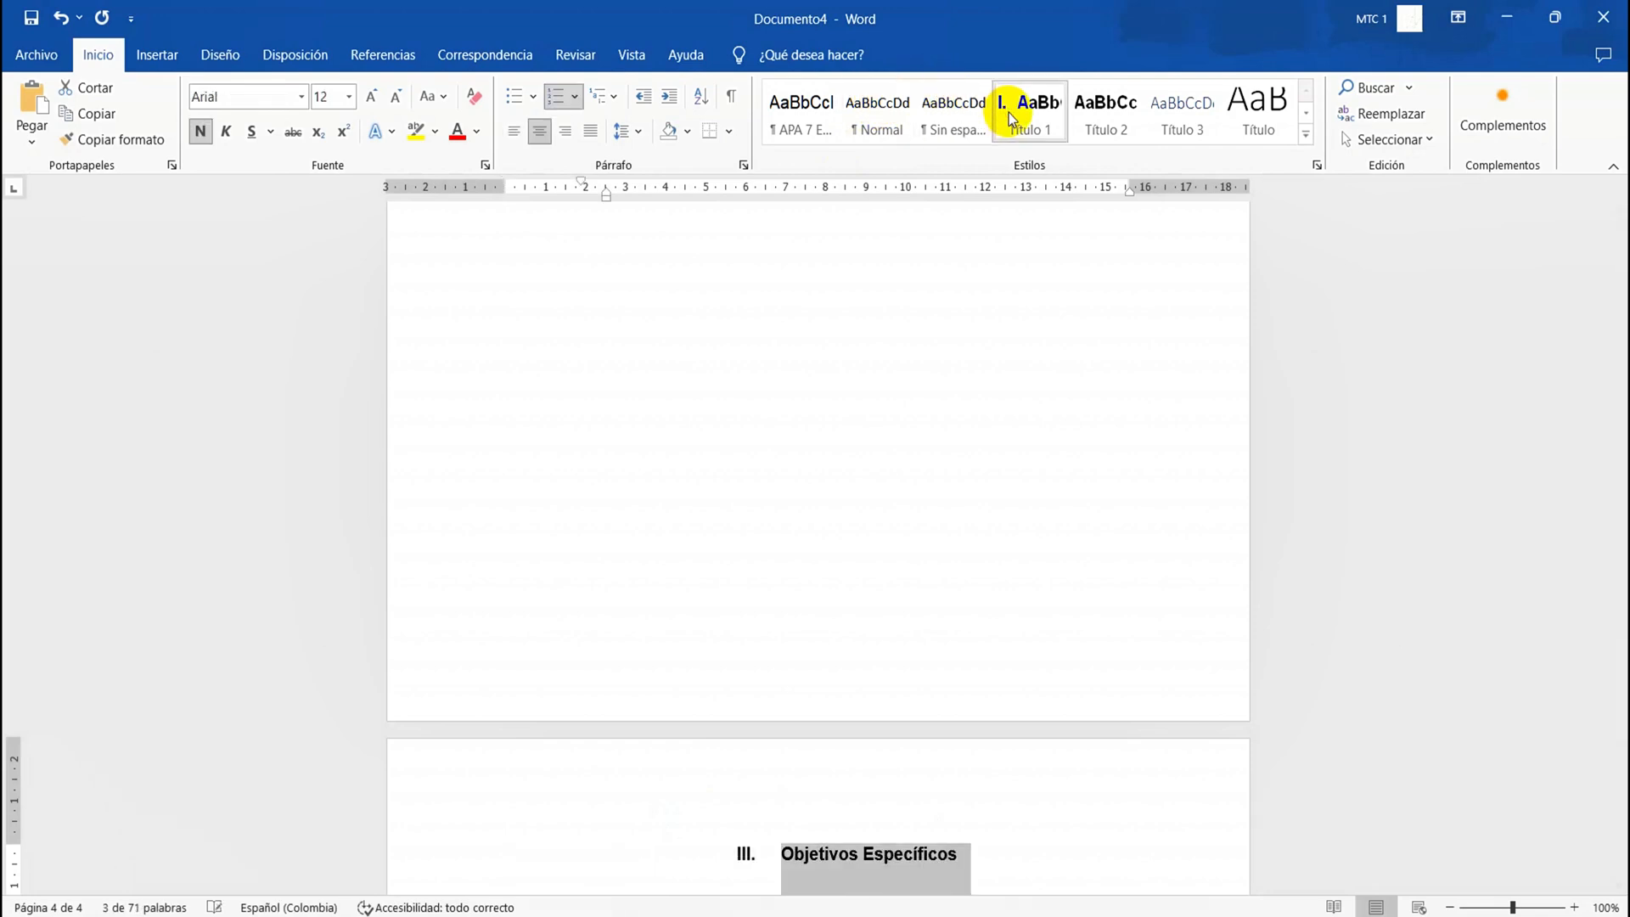
Add blank lines below the "Objetivos Específicos" heading until a new page starts and write "Cuerpo del Trabajo" there
click(999, 829)
key(Return)
key(Return)
key(Return)
key(Return)
key(Return)
key(Return)
key(Return)
key(Return)
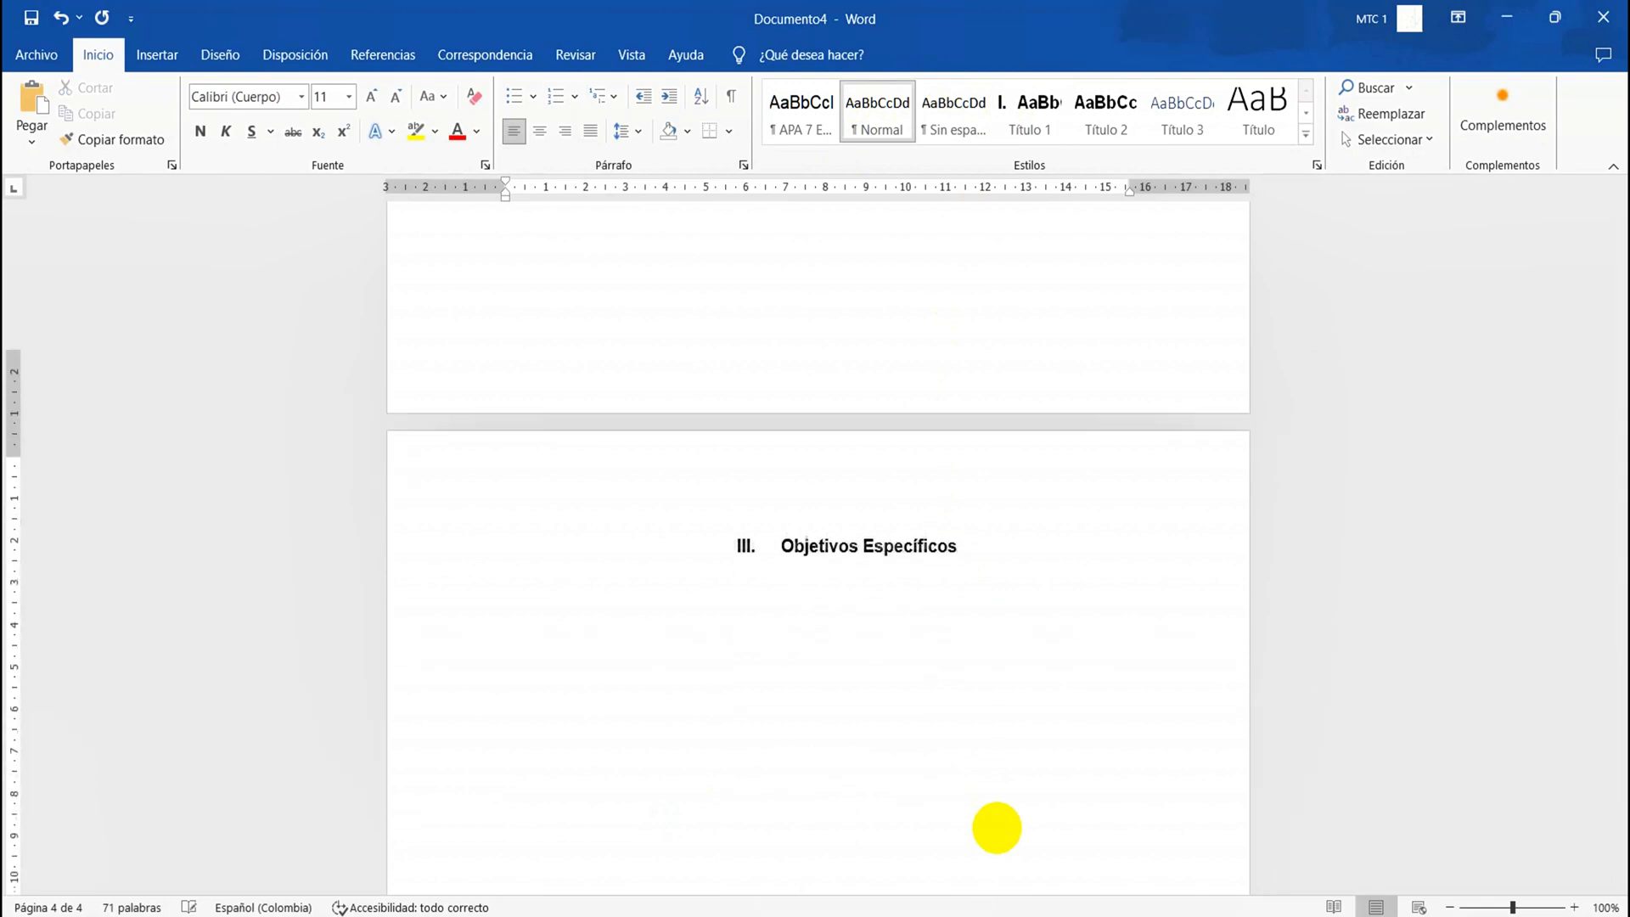
key(Return)
key(Return)
key(Return)
key(Return)
key(Return)
key(Return)
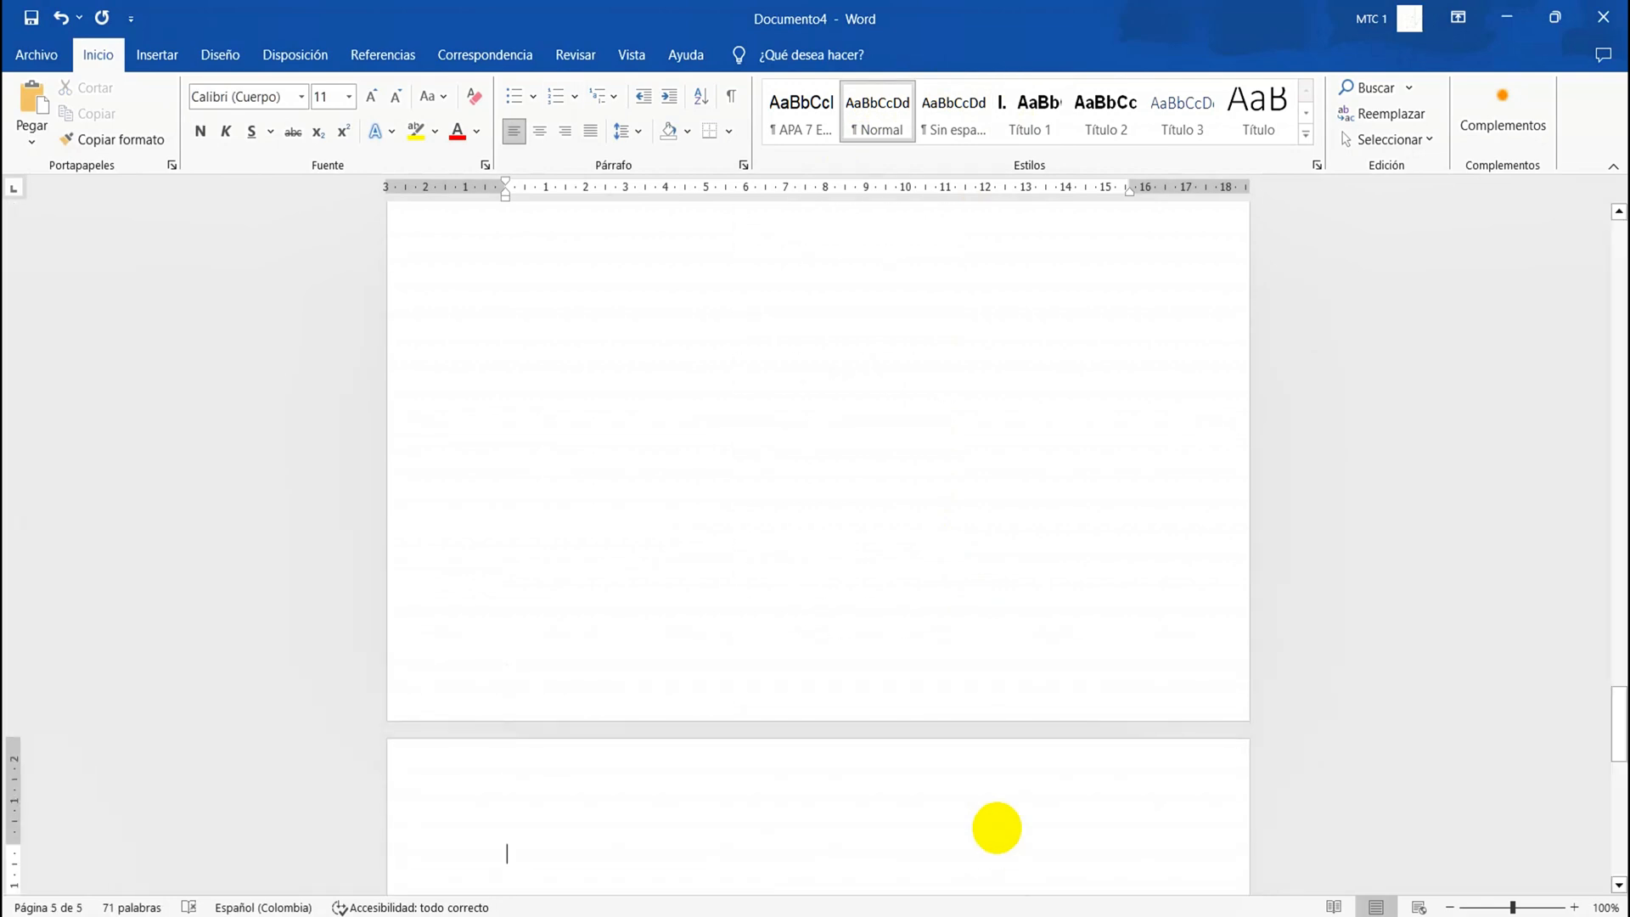
text(CUe)
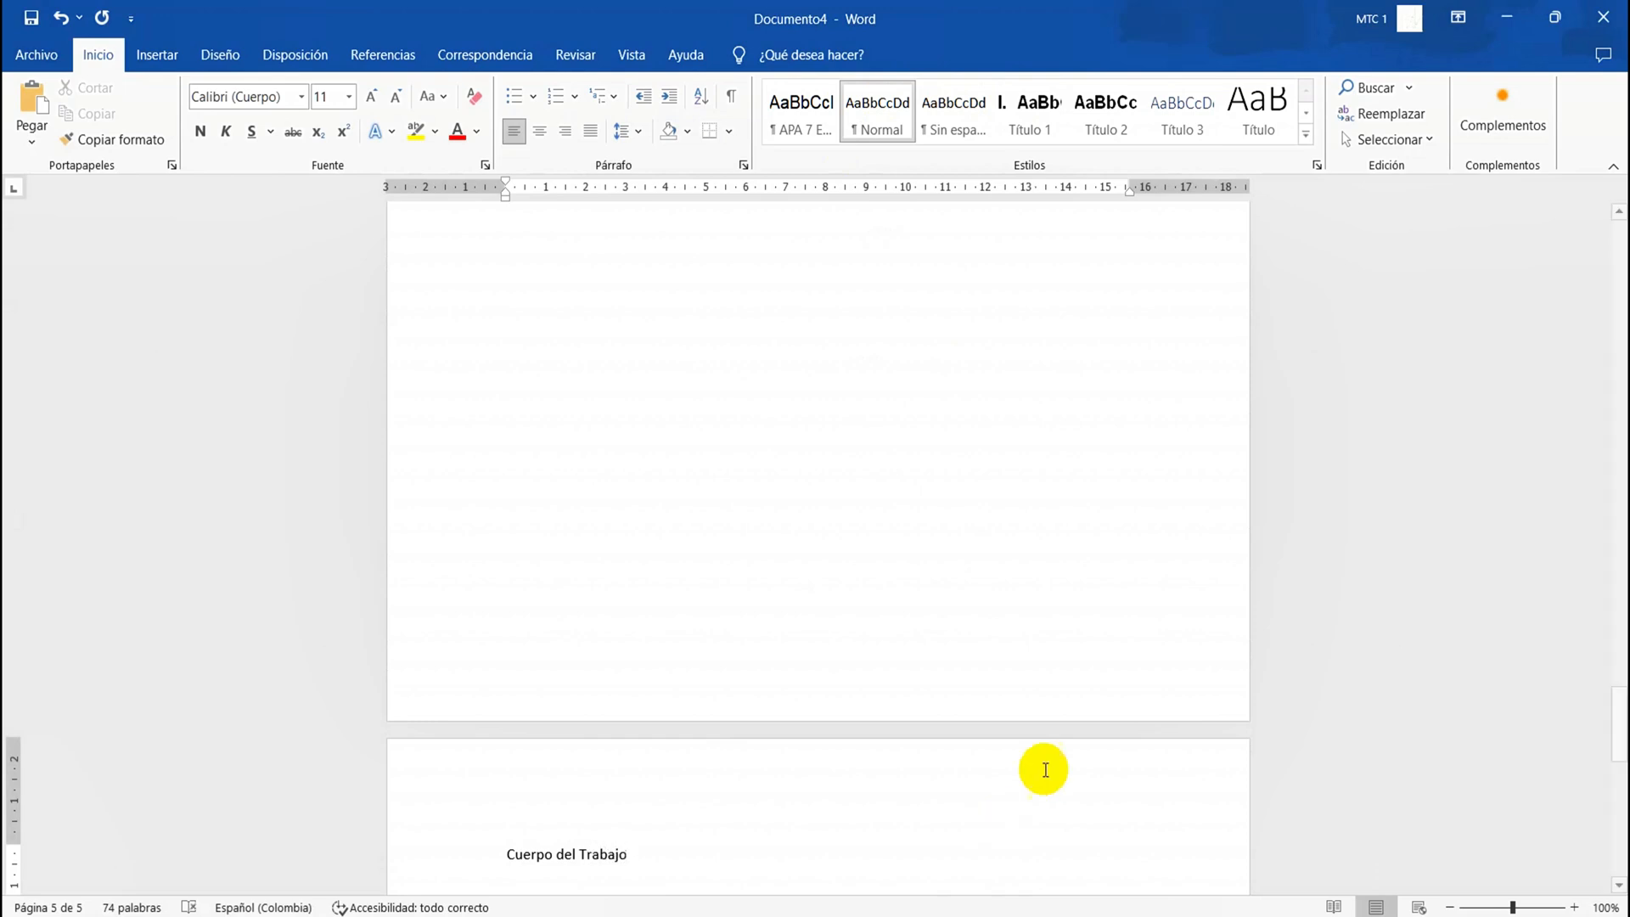
Apply the Título 1 style to the entire "Cuerpo del Trabajo" line, including the word "Trabajo"
click(612, 855)
double_click(612, 856)
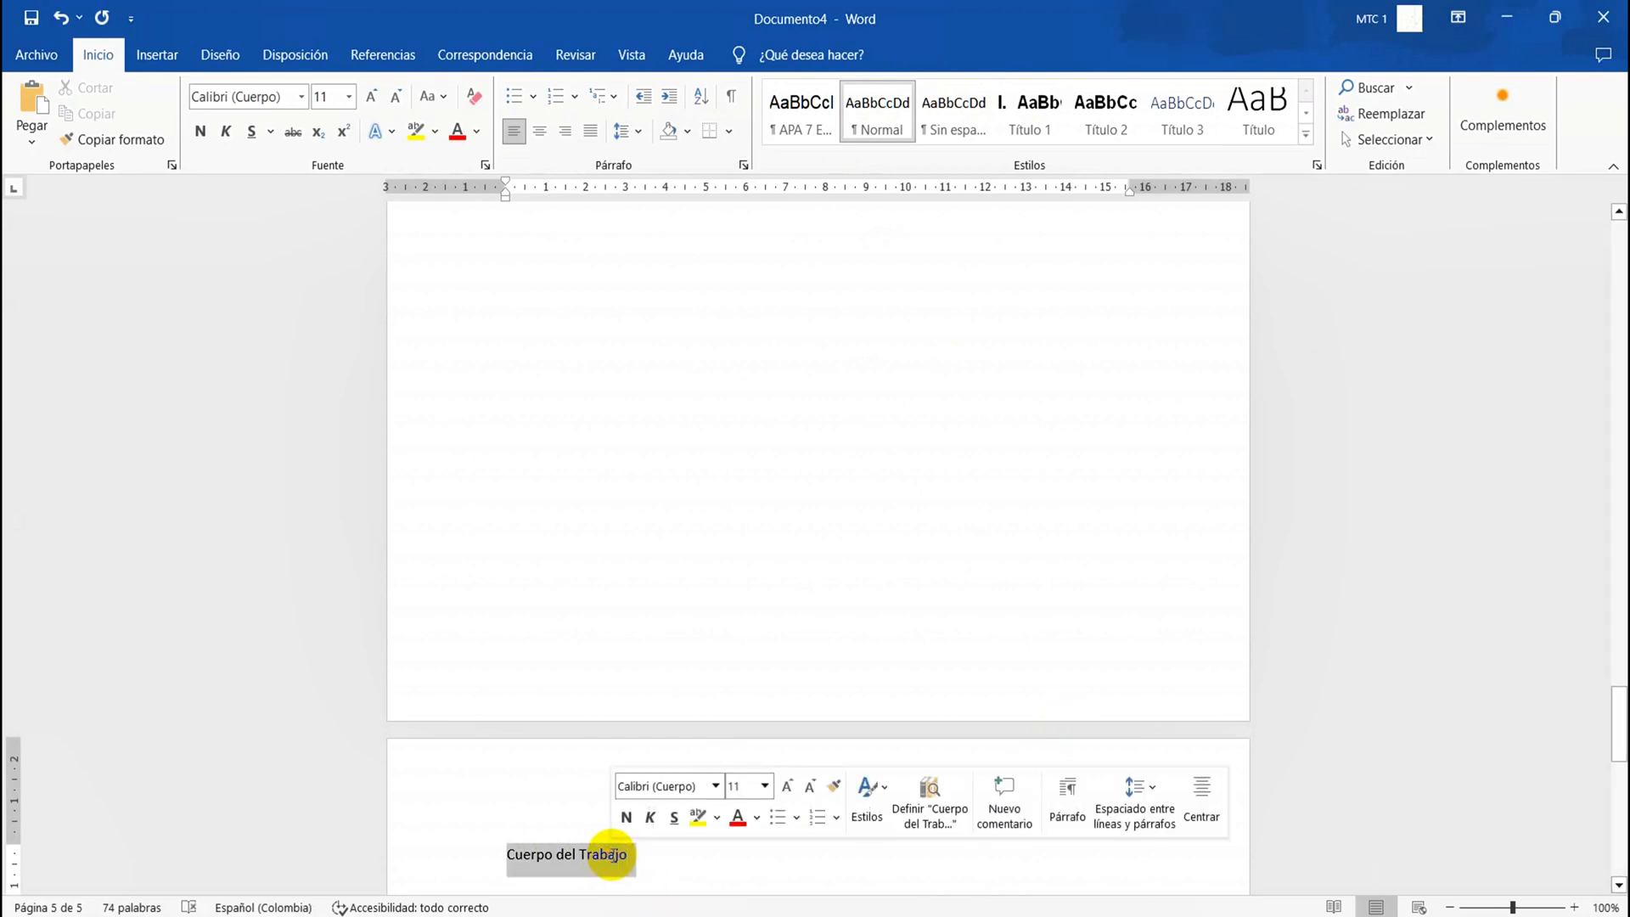
click(1025, 144)
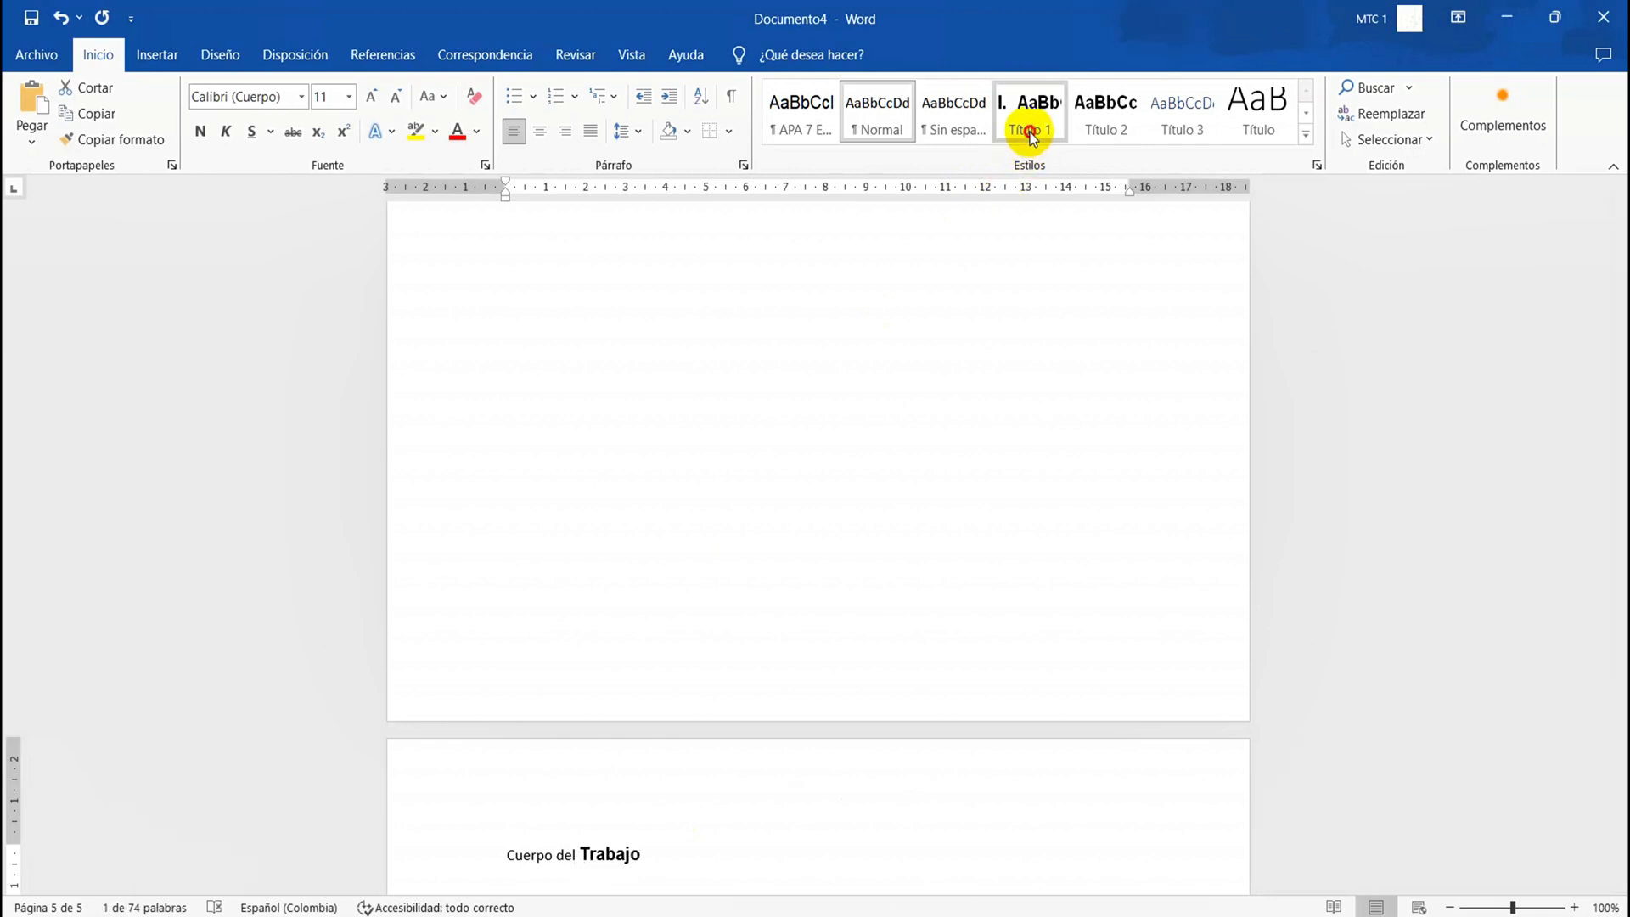
triple_click(538, 859)
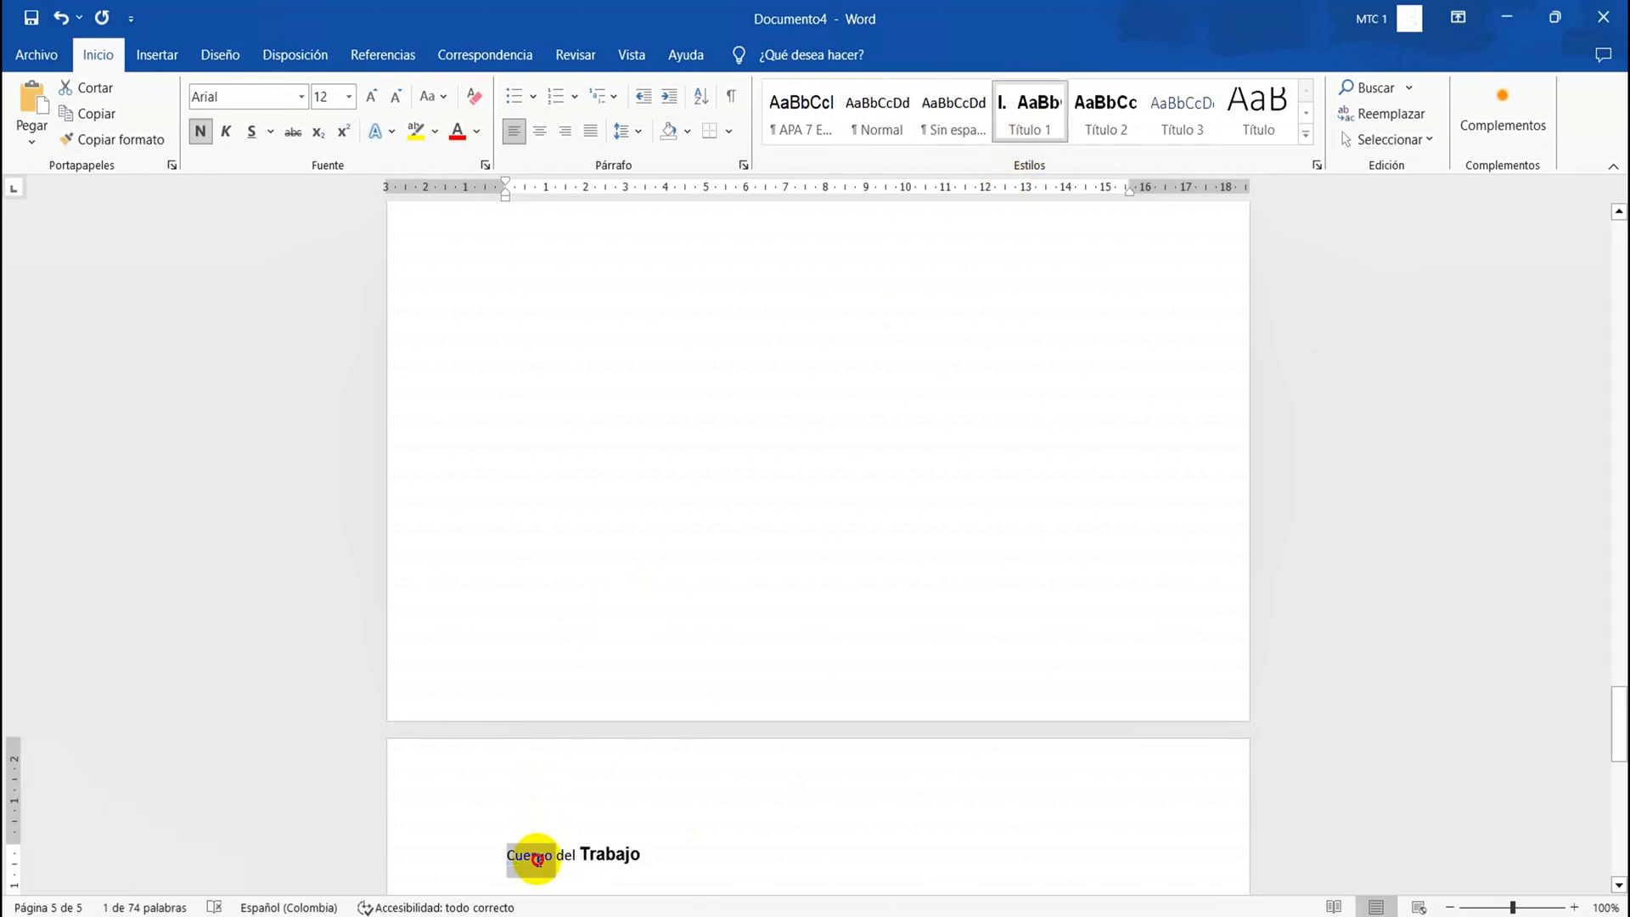
click(1021, 140)
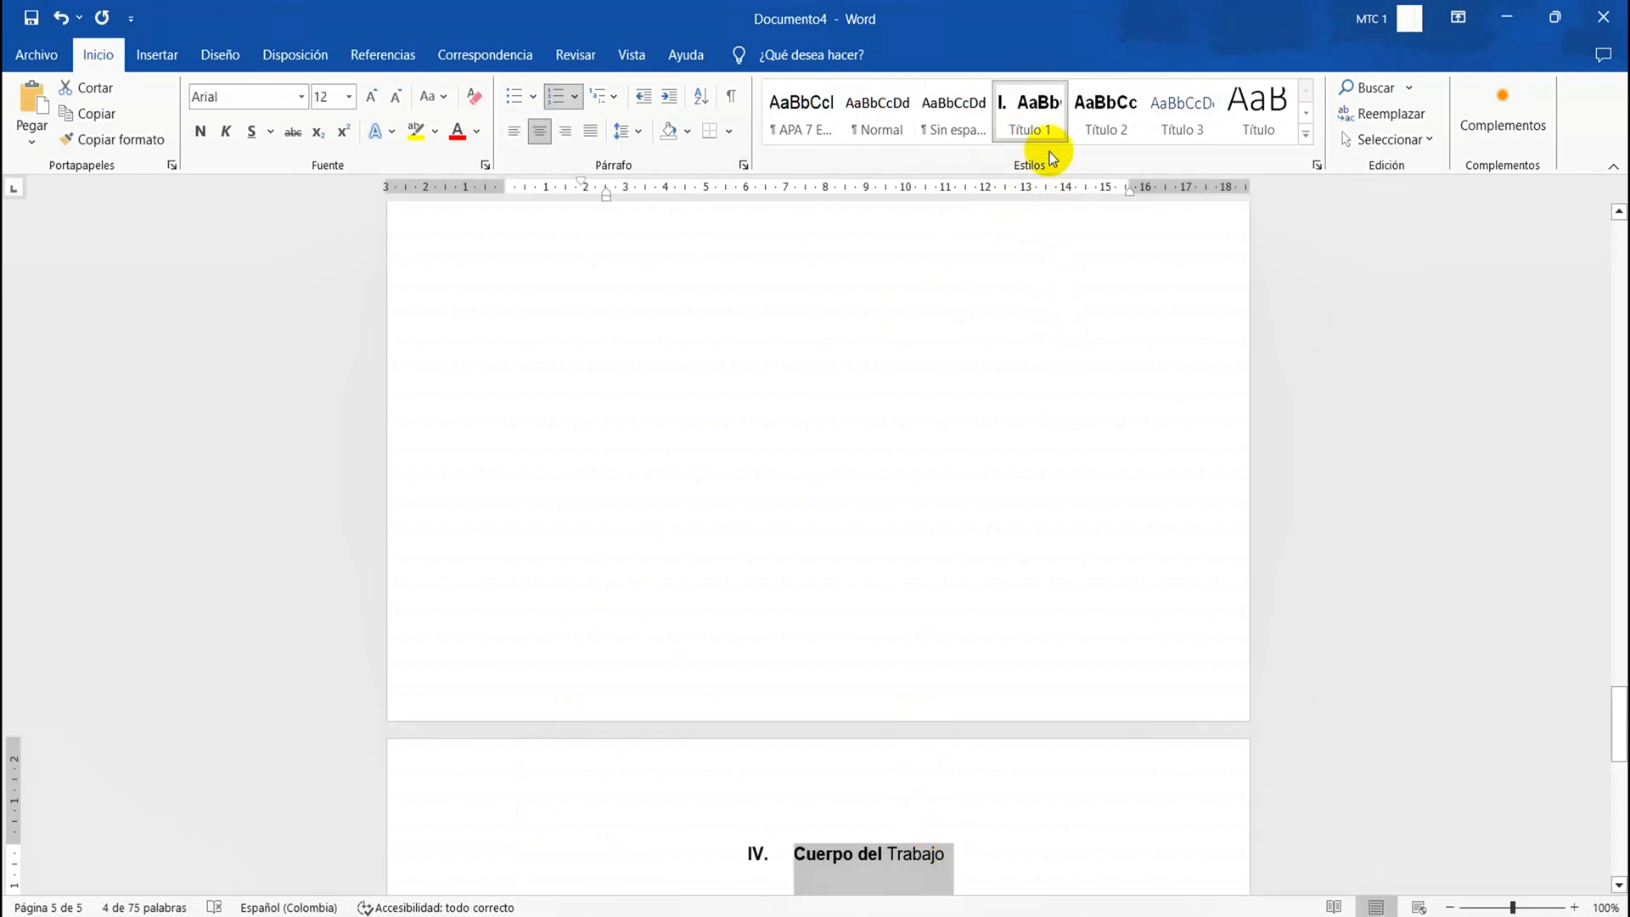
click(1049, 124)
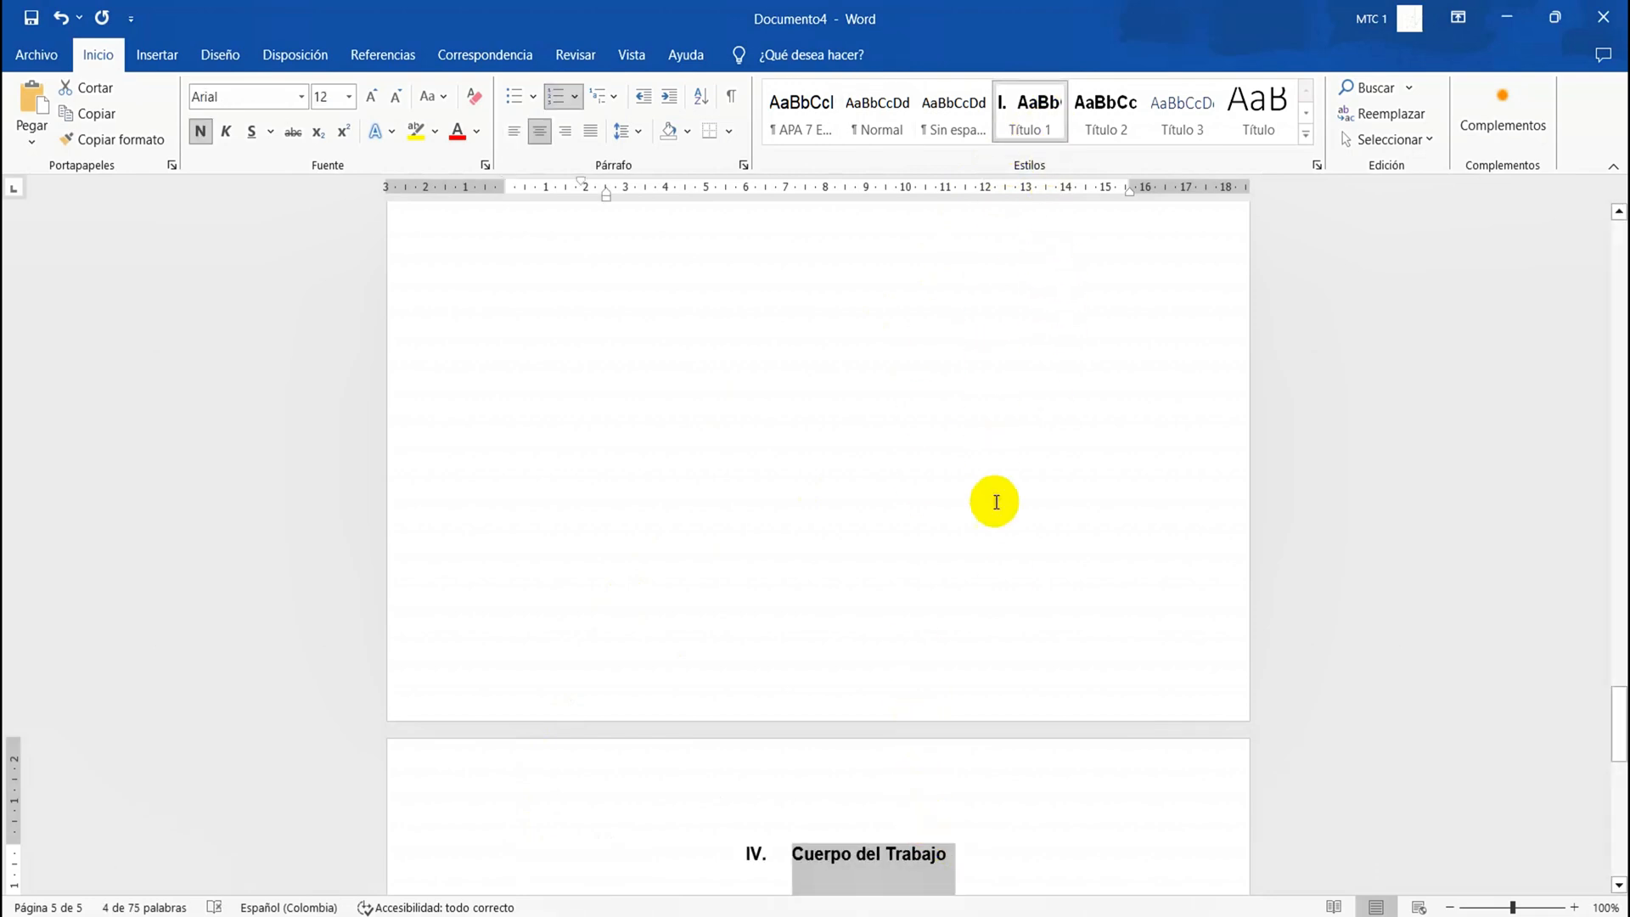
Add blank lines below the "Cuerpo del Trabajo" heading until a new page starts
click(999, 877)
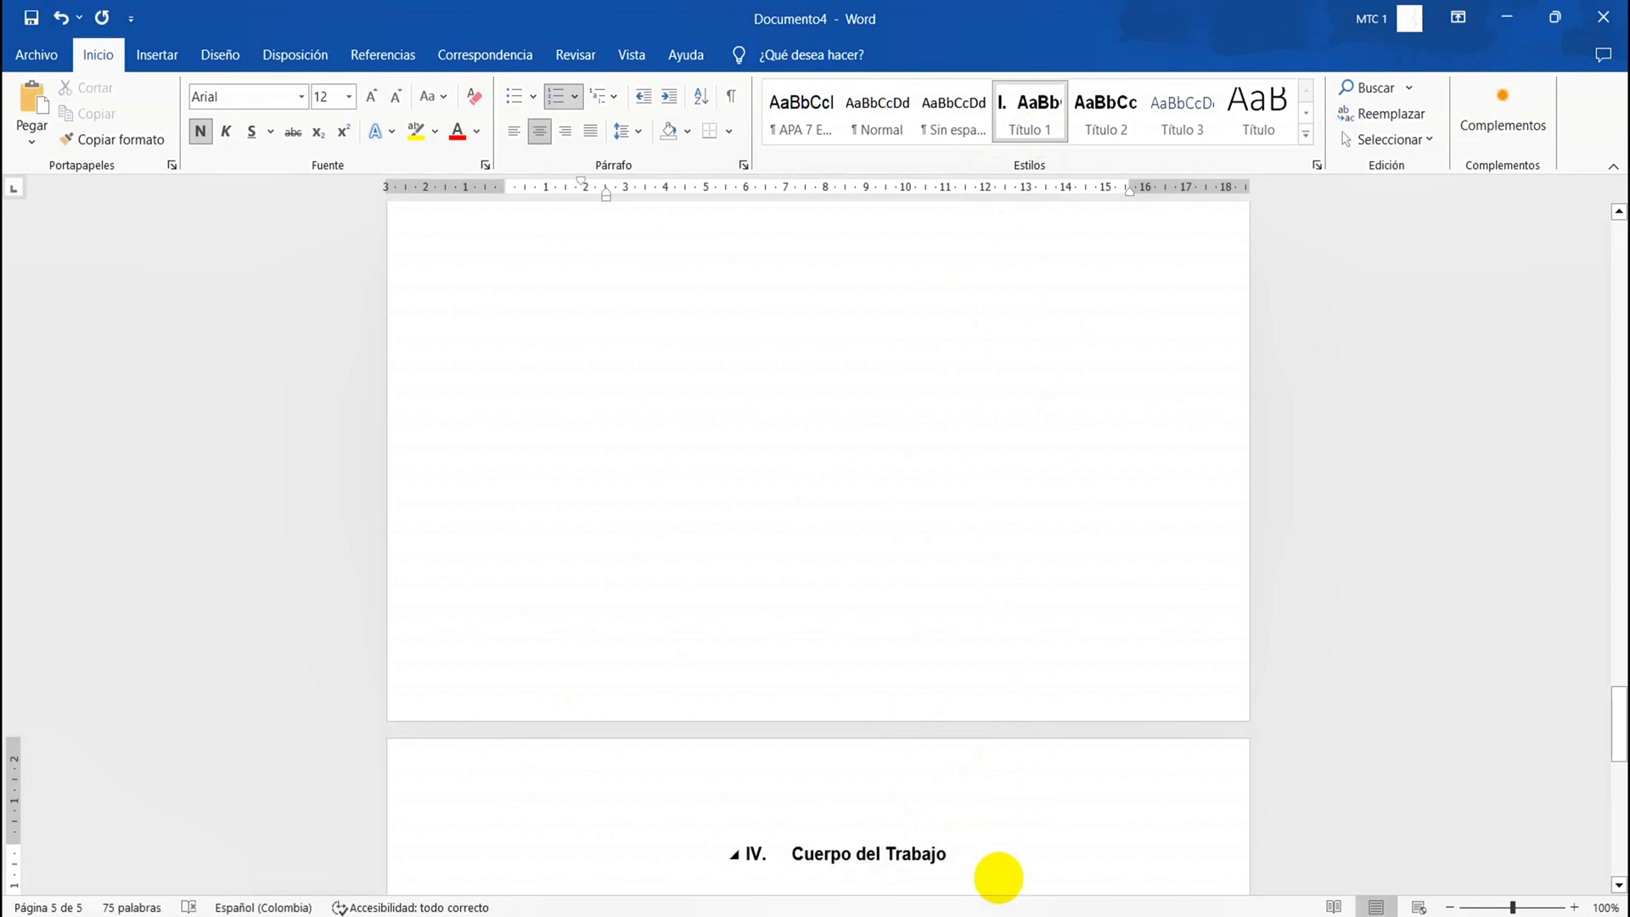
key(Return)
key(Return)
key(Return)
key(Return)
key(Return)
key(Return)
key(Return)
key(Return)
key(Return)
key(Return)
key(Return)
key(Return)
key(Return)
key(Return)
key(Return)
key(Return)
key(Return)
key(Return)
key(Return)
key(Return)
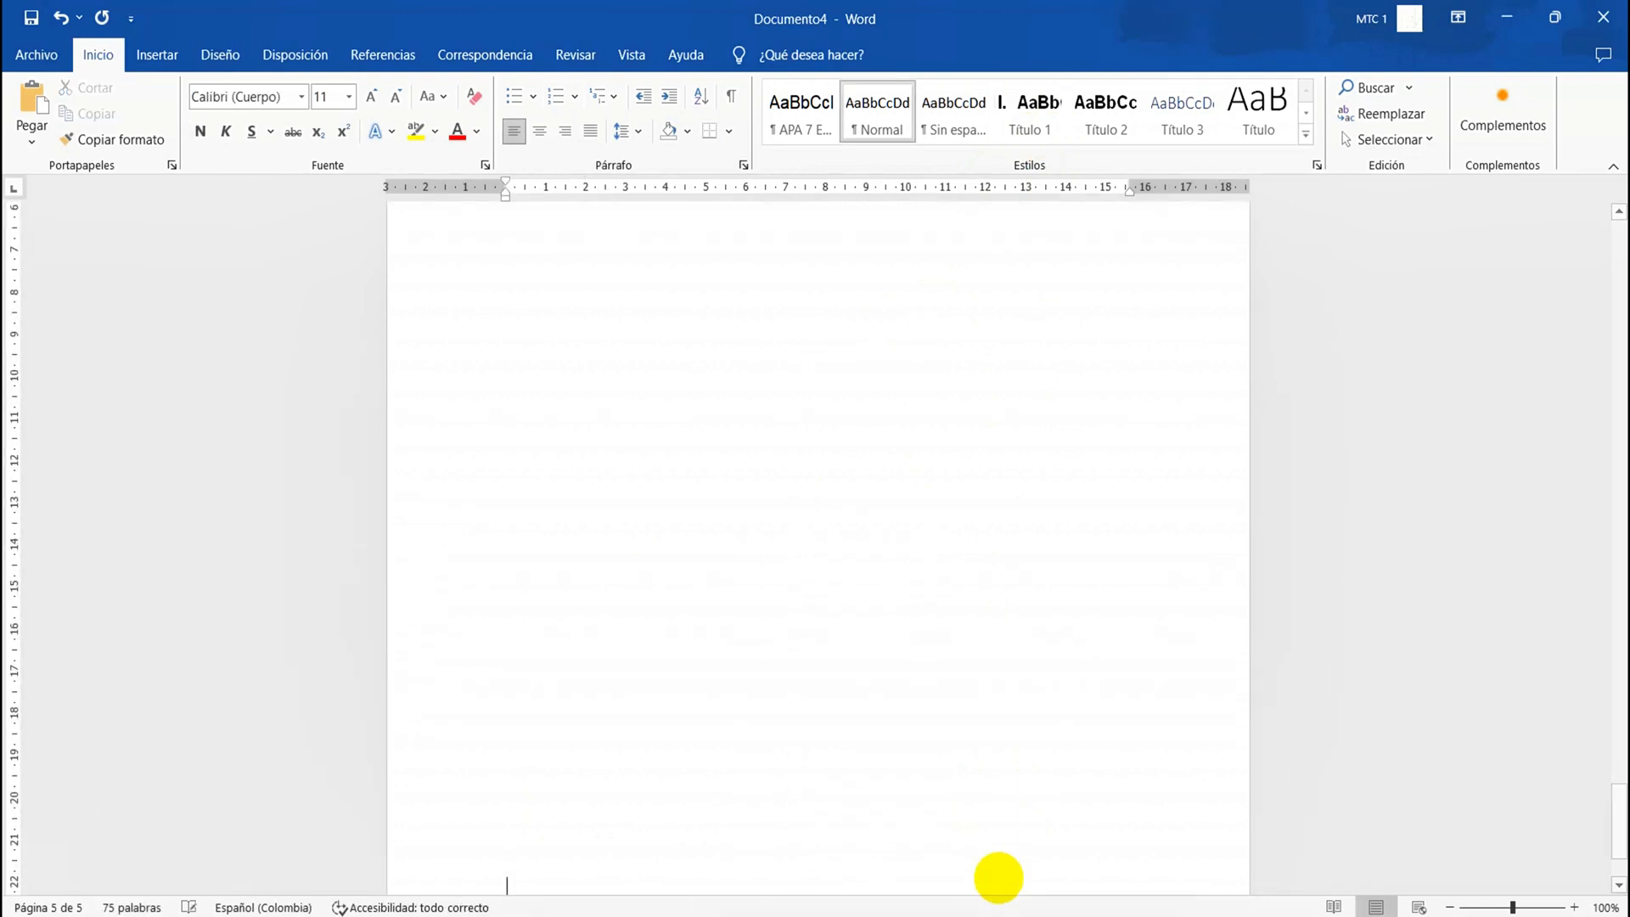
key(Return)
key(Return)
key(Return)
key(Return)
key(Return)
key(Return)
key(Return)
key(Return)
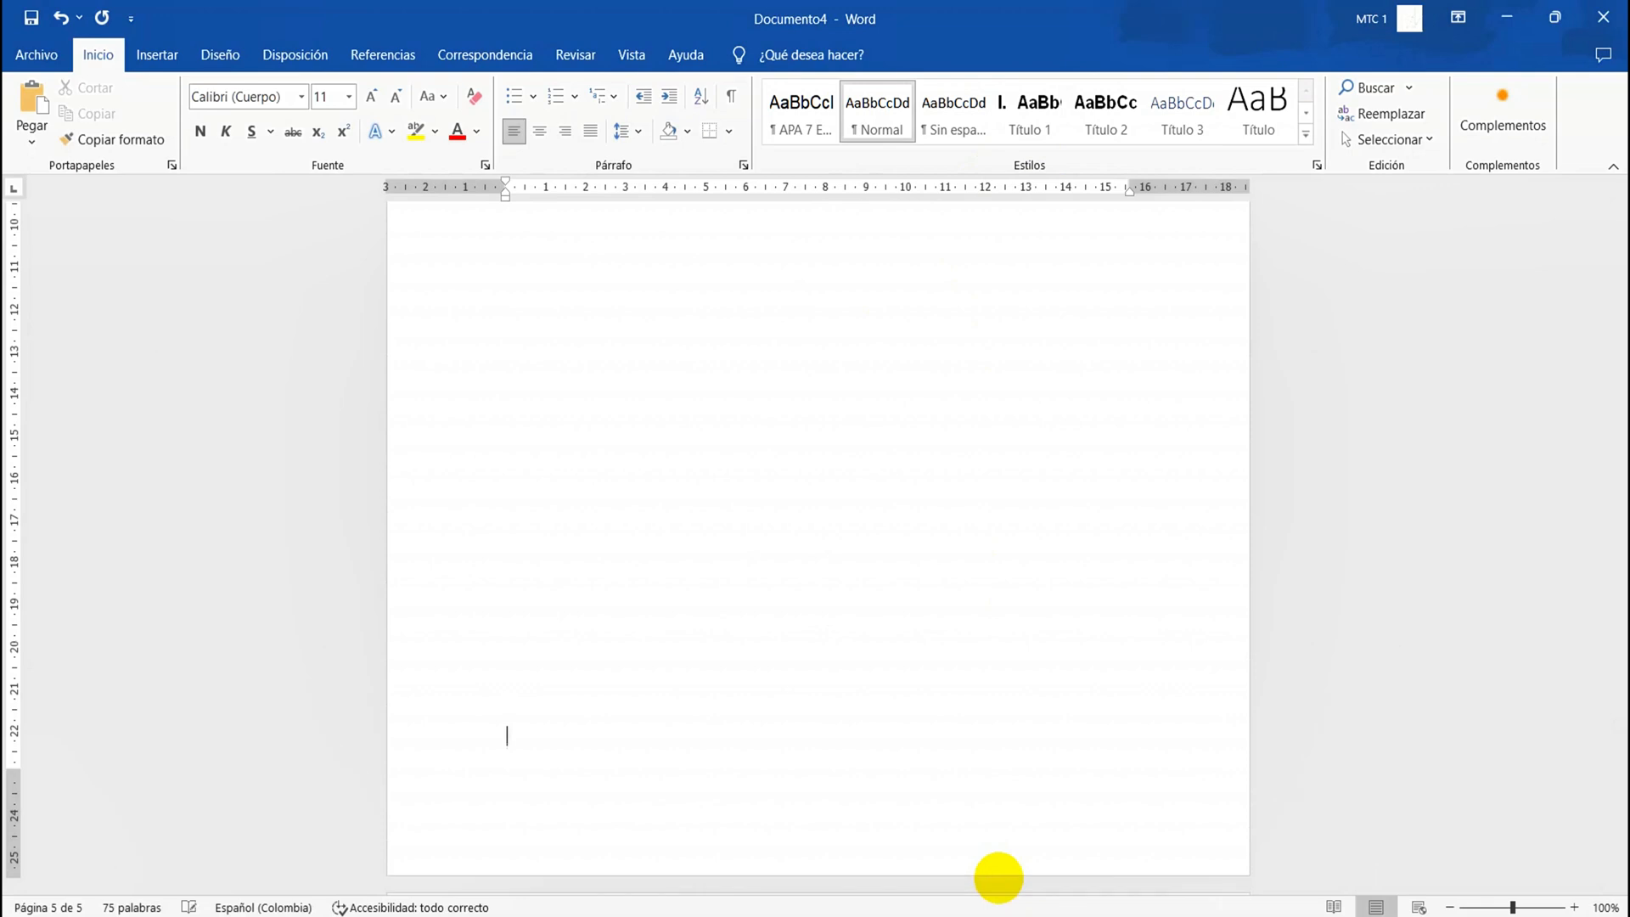
Write "Referencias Bibliográficas" on the new page, capitalizing the second word and correcting the first with the spelling suggestion
text(Referecnias bibliográficas)
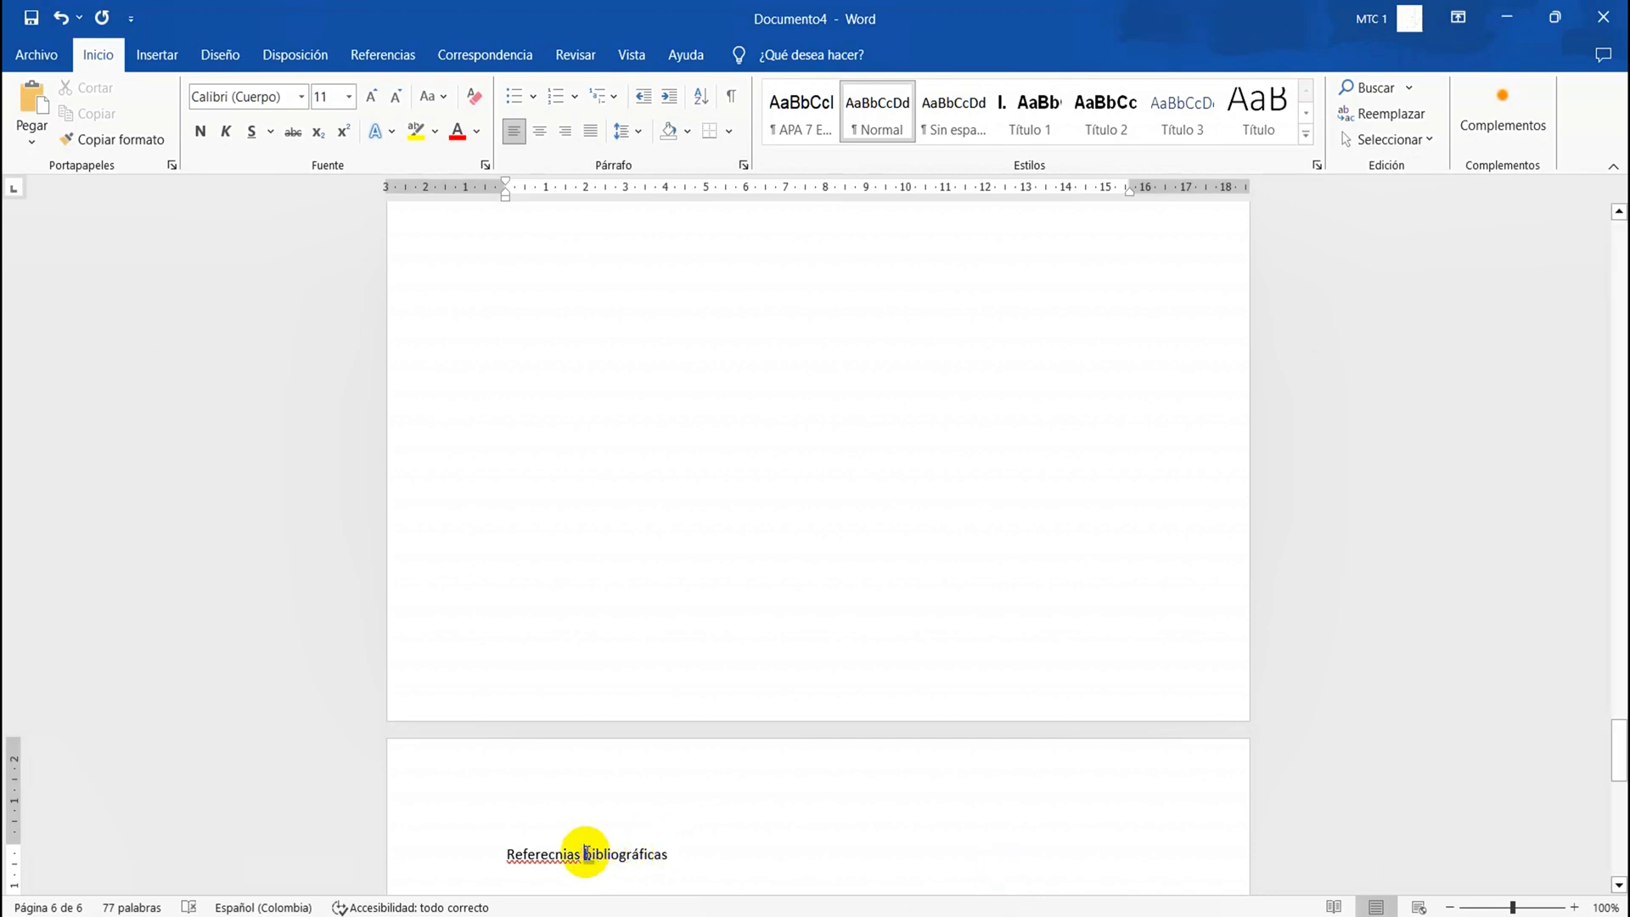
key(BackSpace)
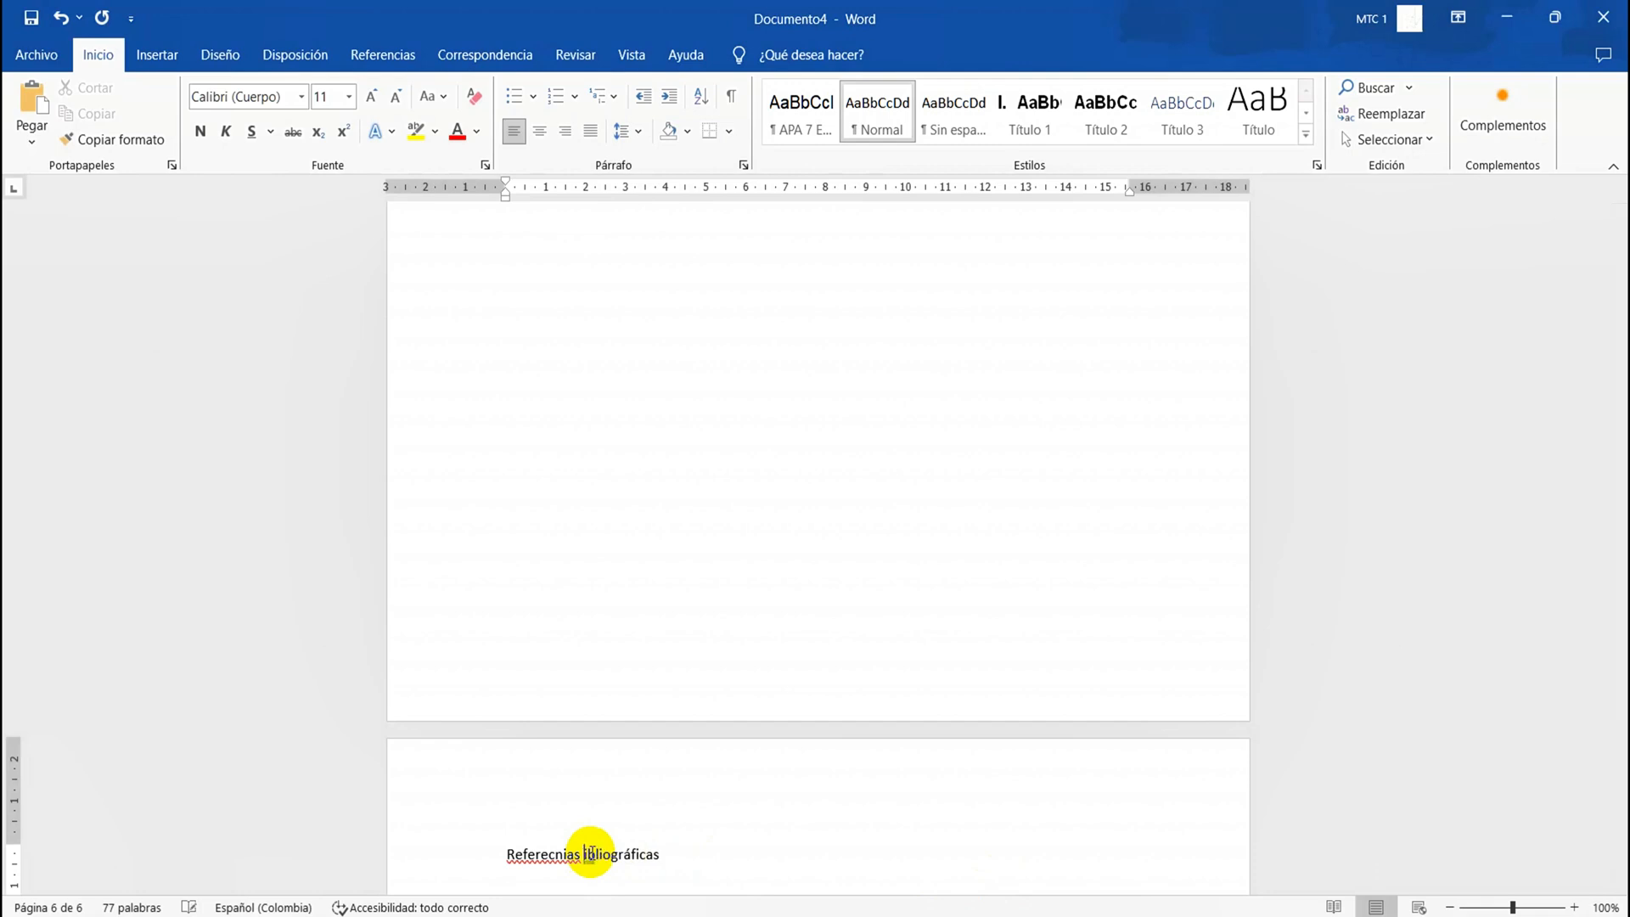
text(B)
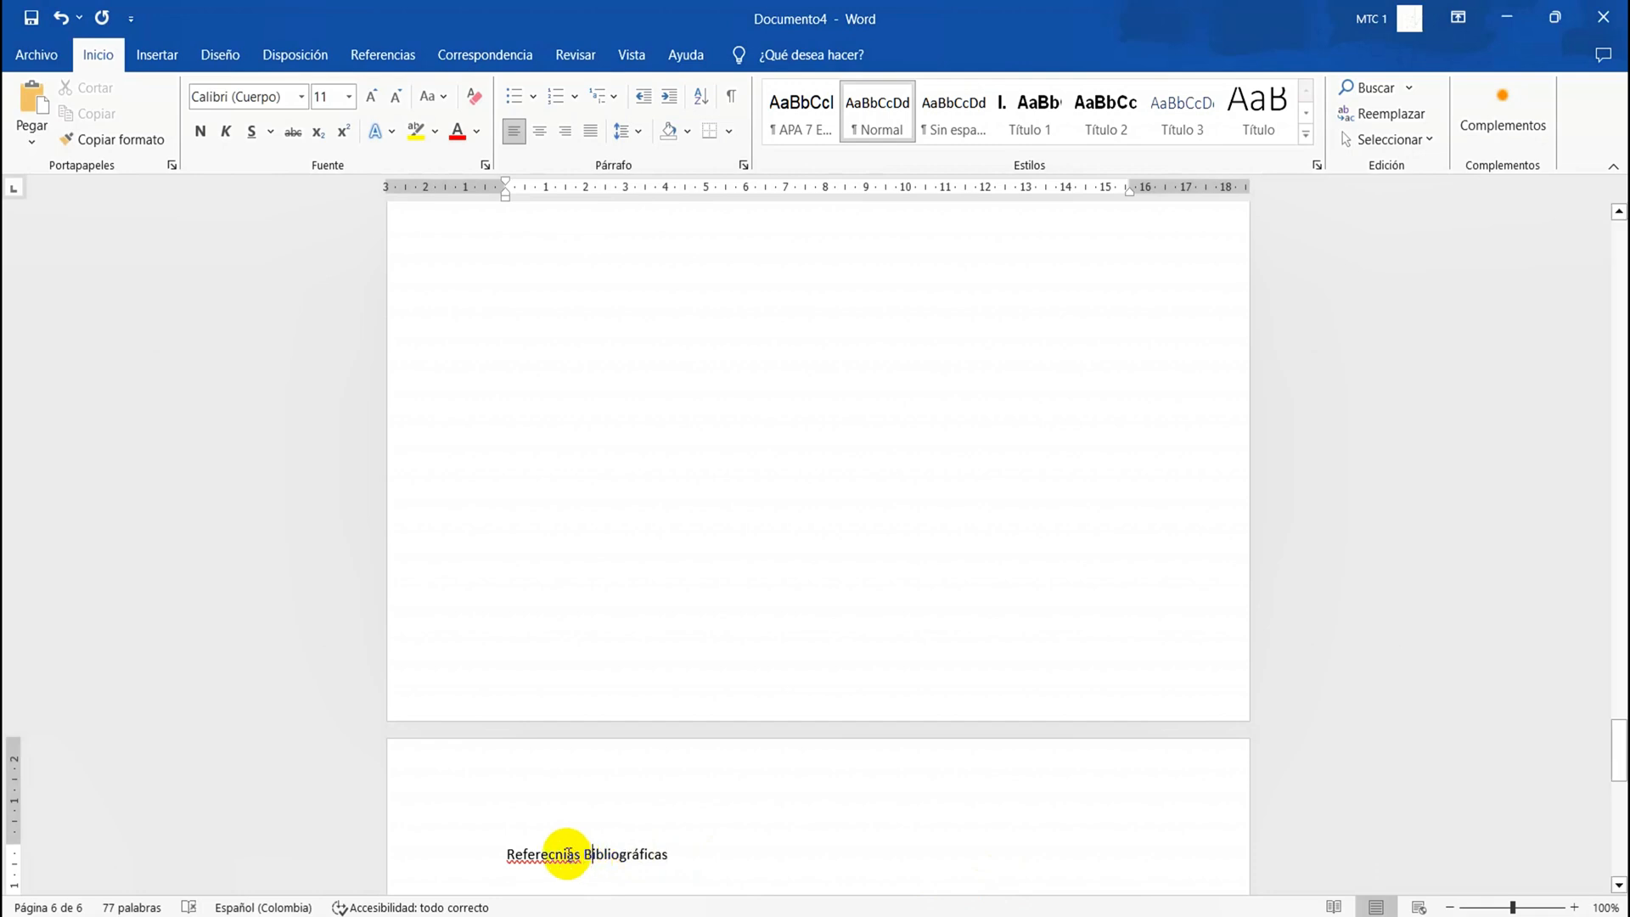
double_click(567, 854)
right_click(567, 854)
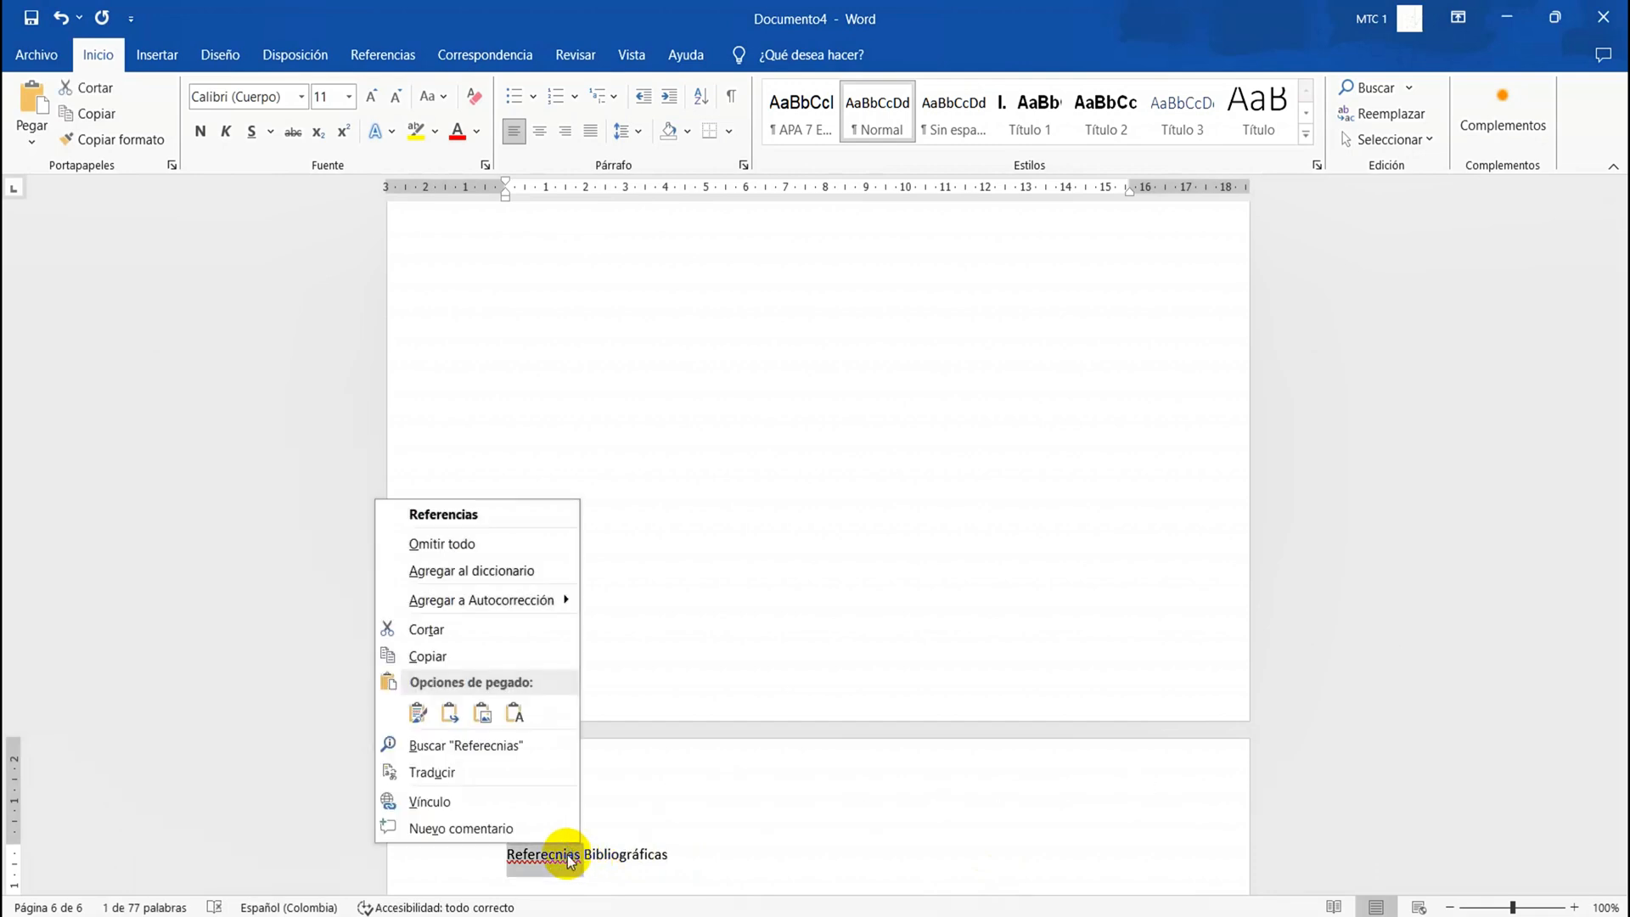
click(441, 513)
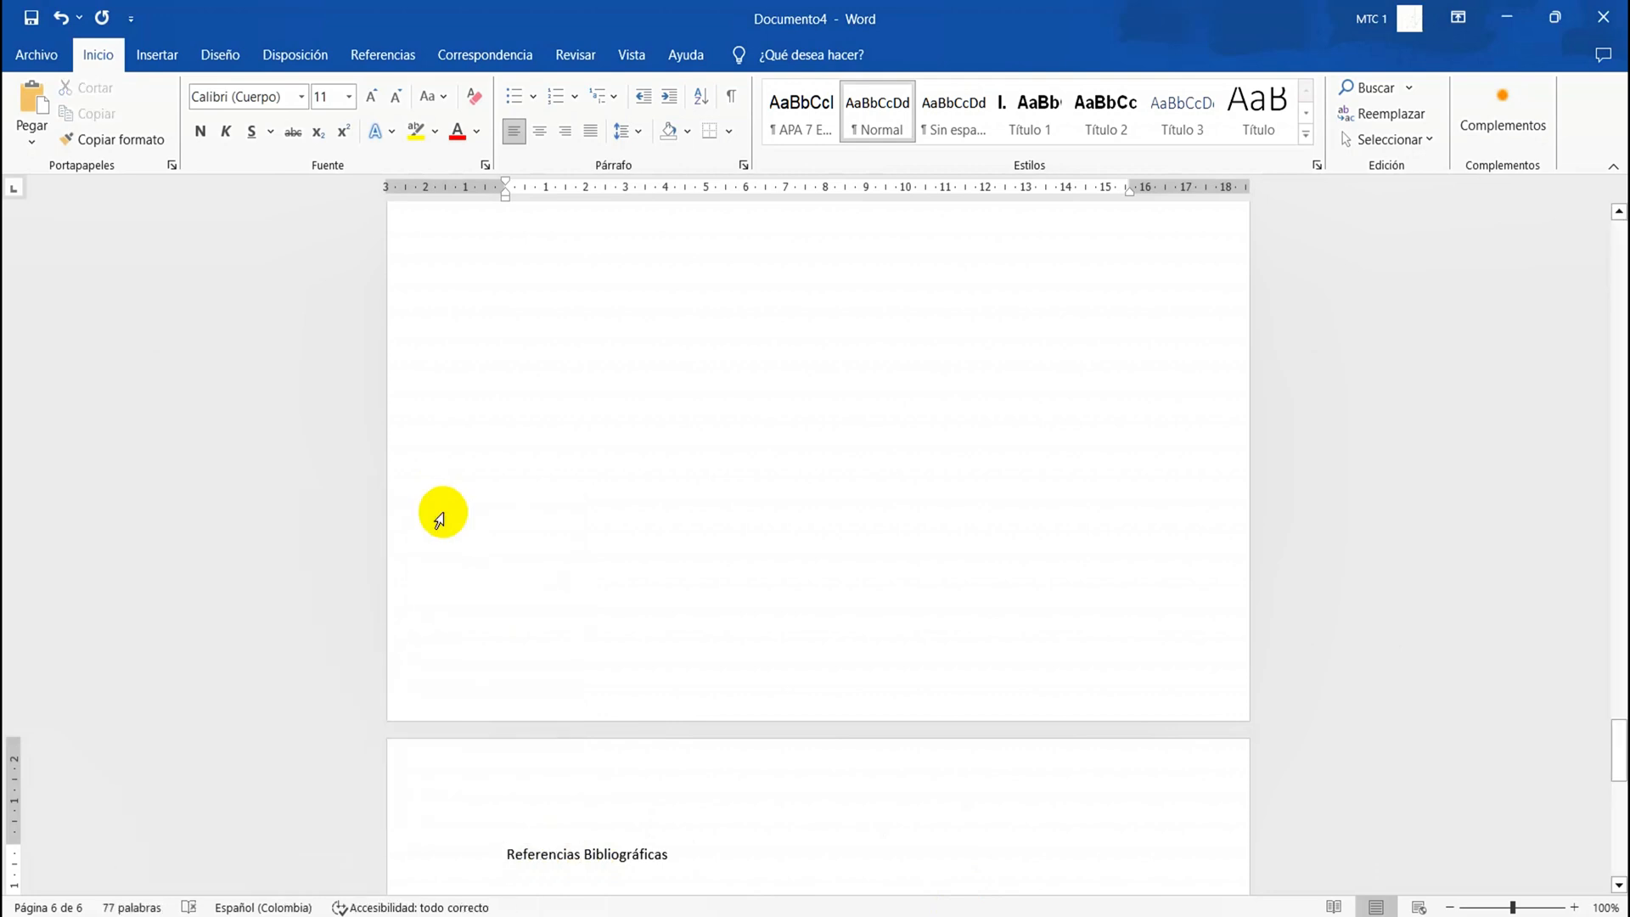
Remove the extra space between the words of "Referencias Bibliográficas" and apply the Título 1 style to the line
triple_click(552, 856)
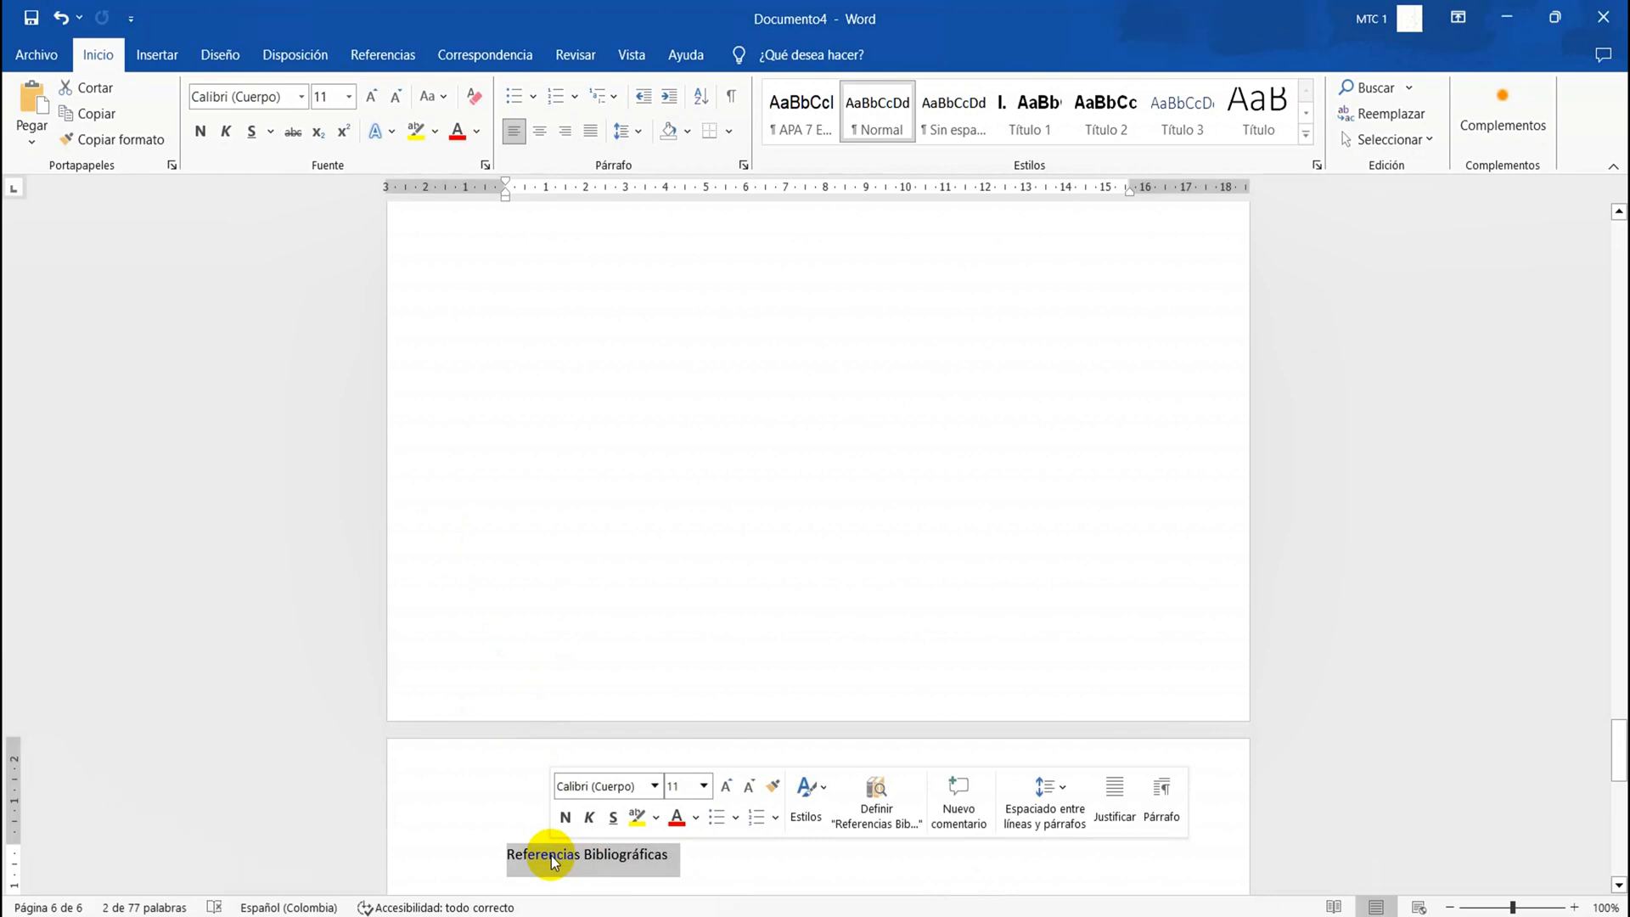
click(579, 854)
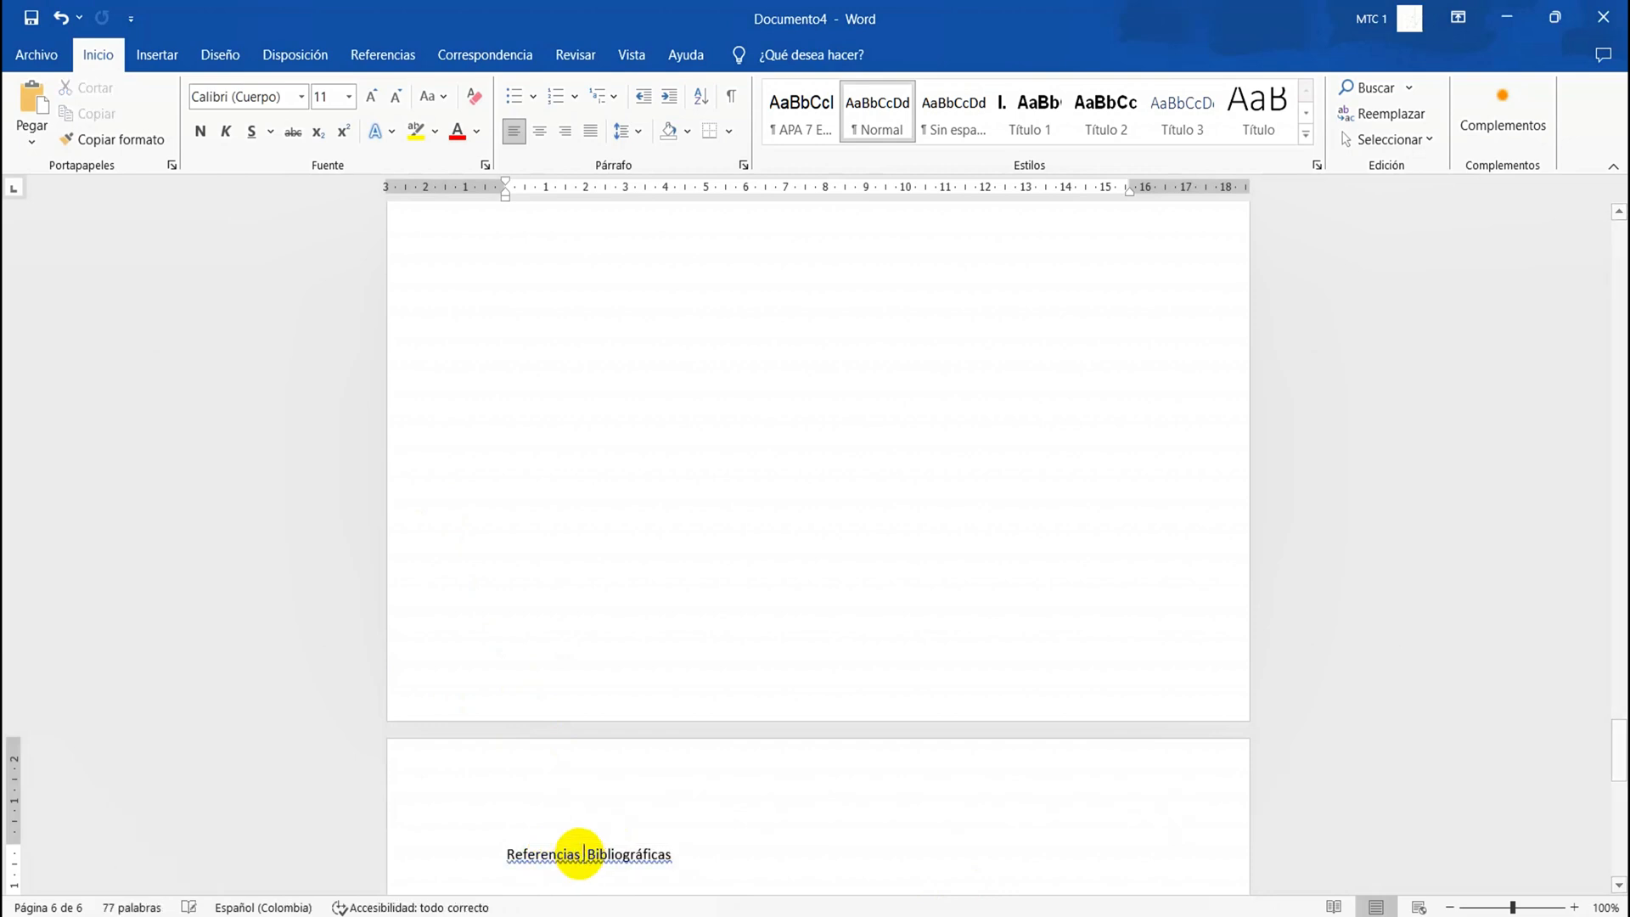
key(BackSpace)
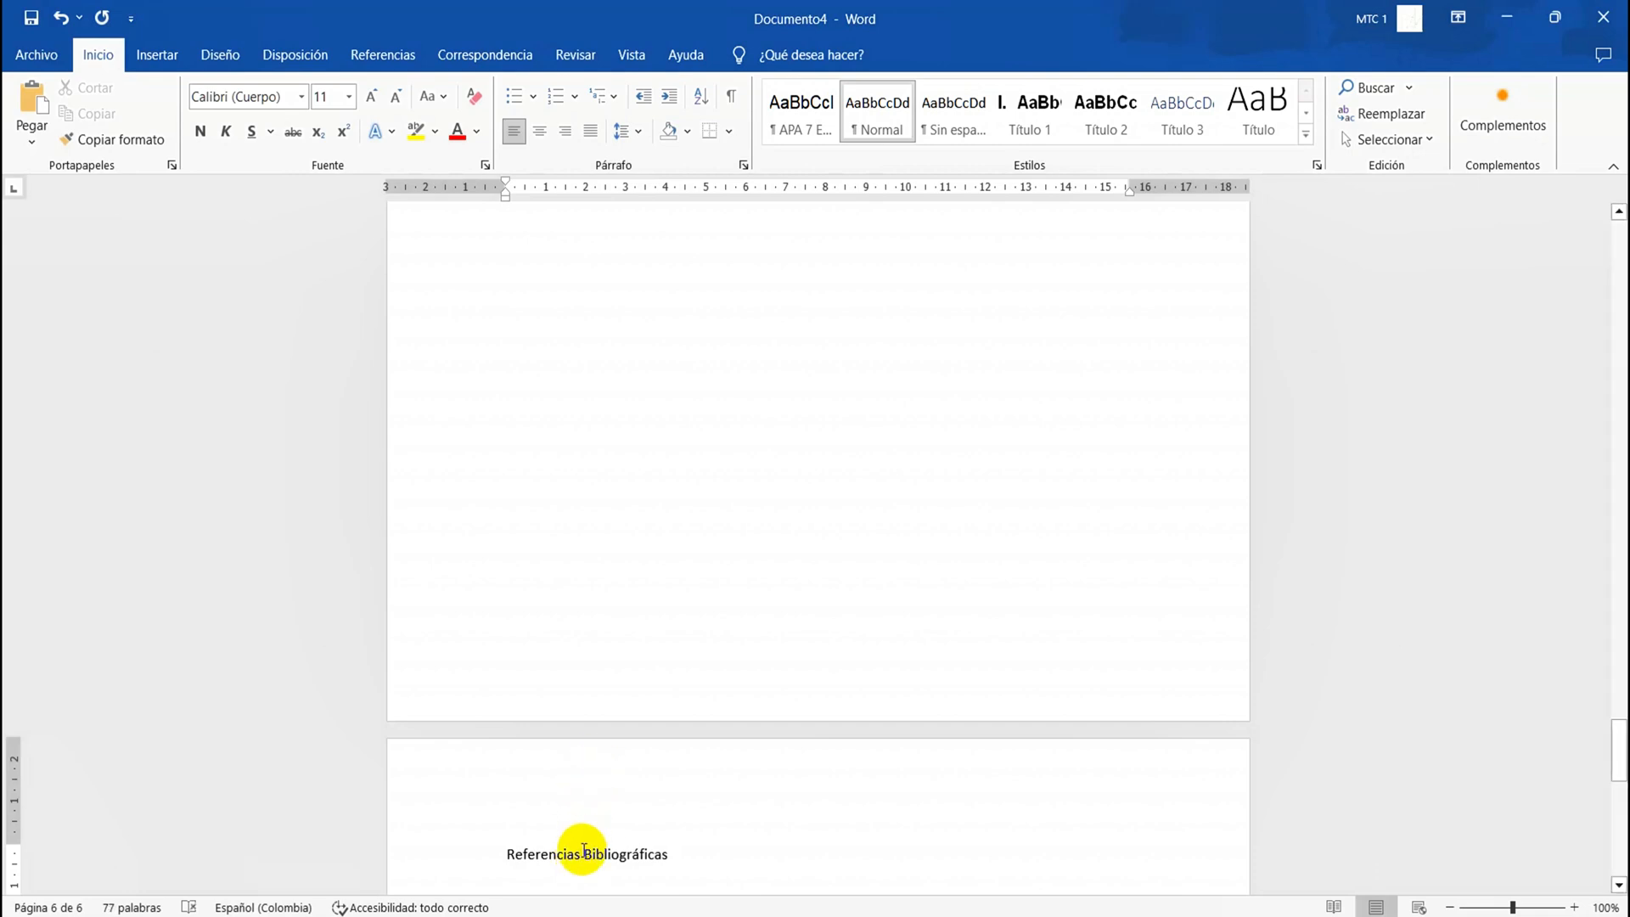
double_click(581, 852)
triple_click(582, 851)
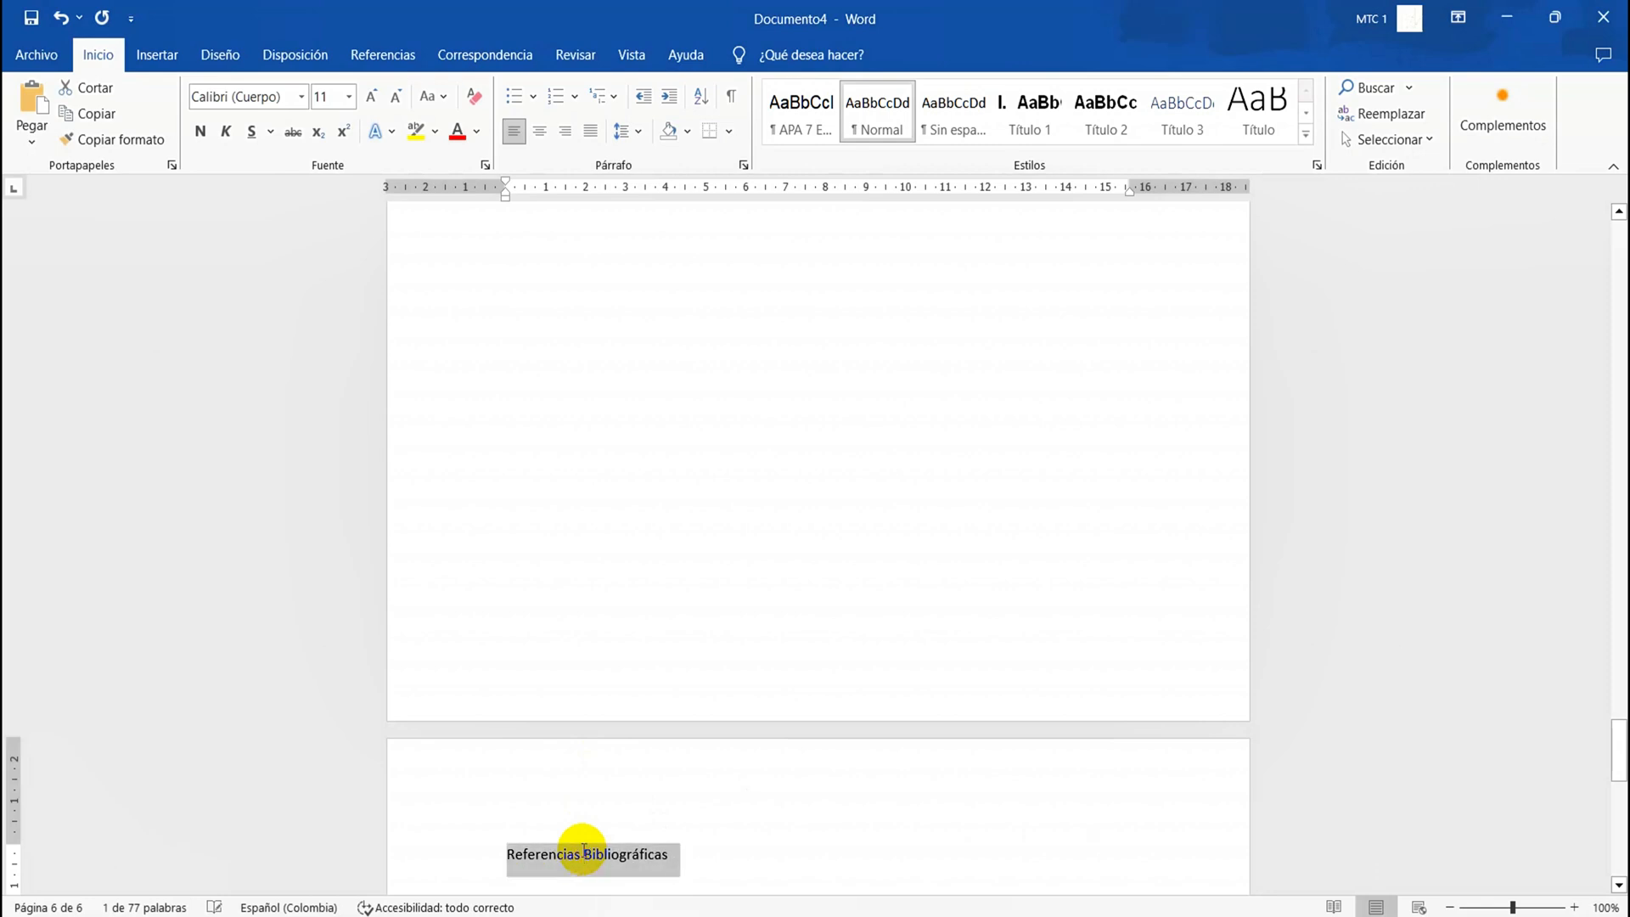
click(1038, 119)
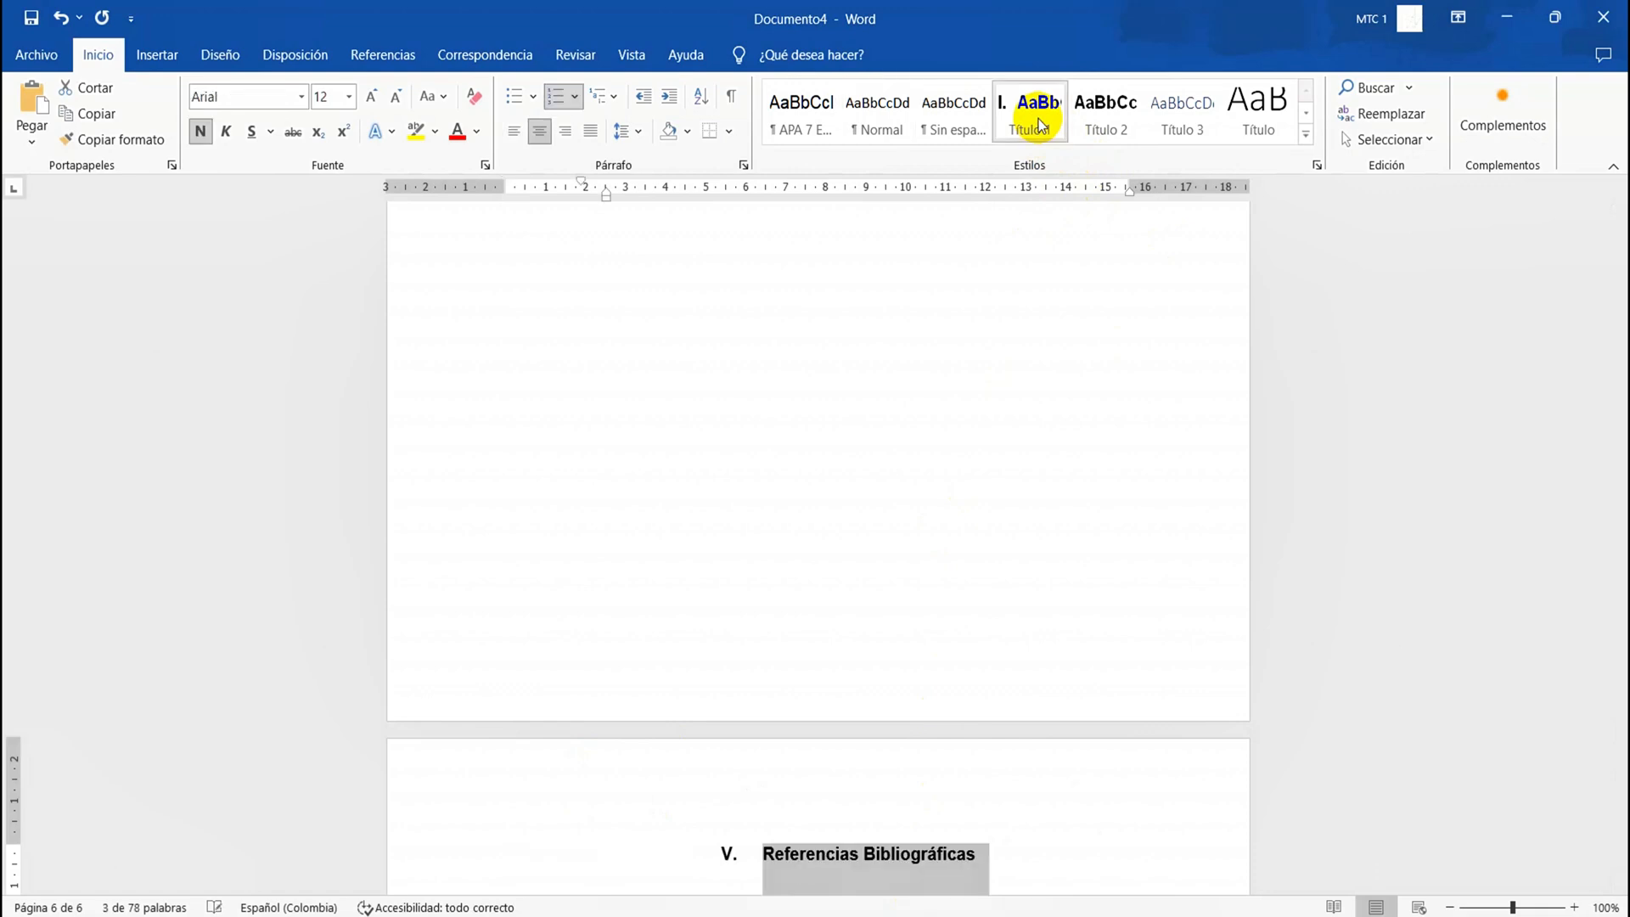
Paste the copied paragraph about the "trabajo de ecuaciones" on the line below the "Objetivos Generales" heading
click(1091, 709)
scroll(1091, 709, down, 1)
scroll(1091, 710, up, 13)
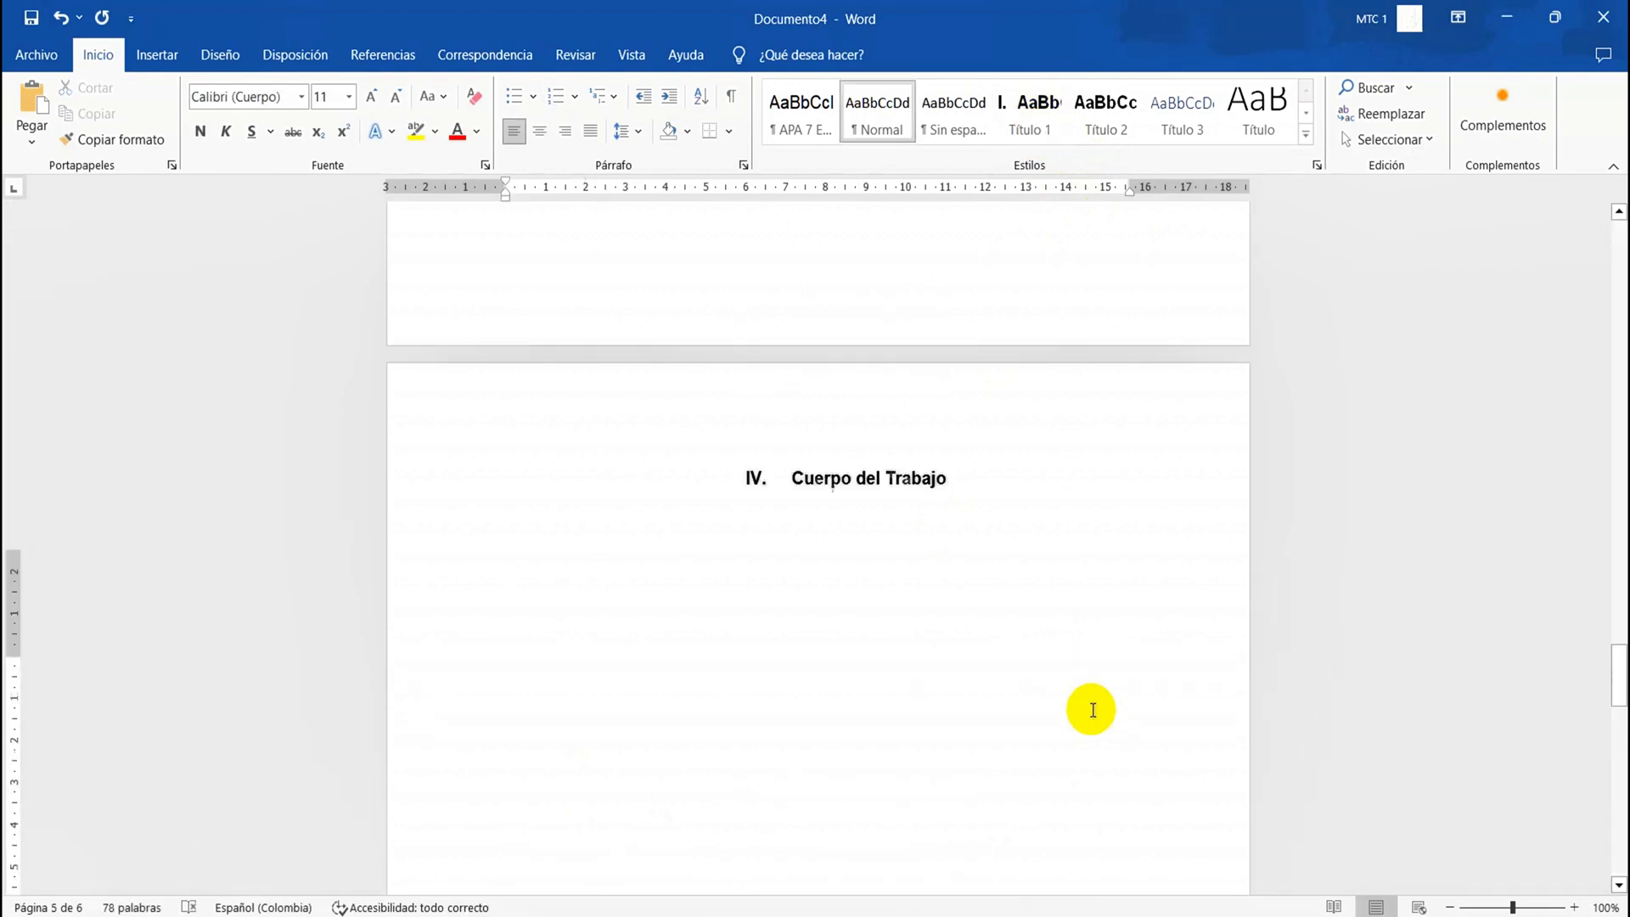
scroll(1090, 710, up, 15)
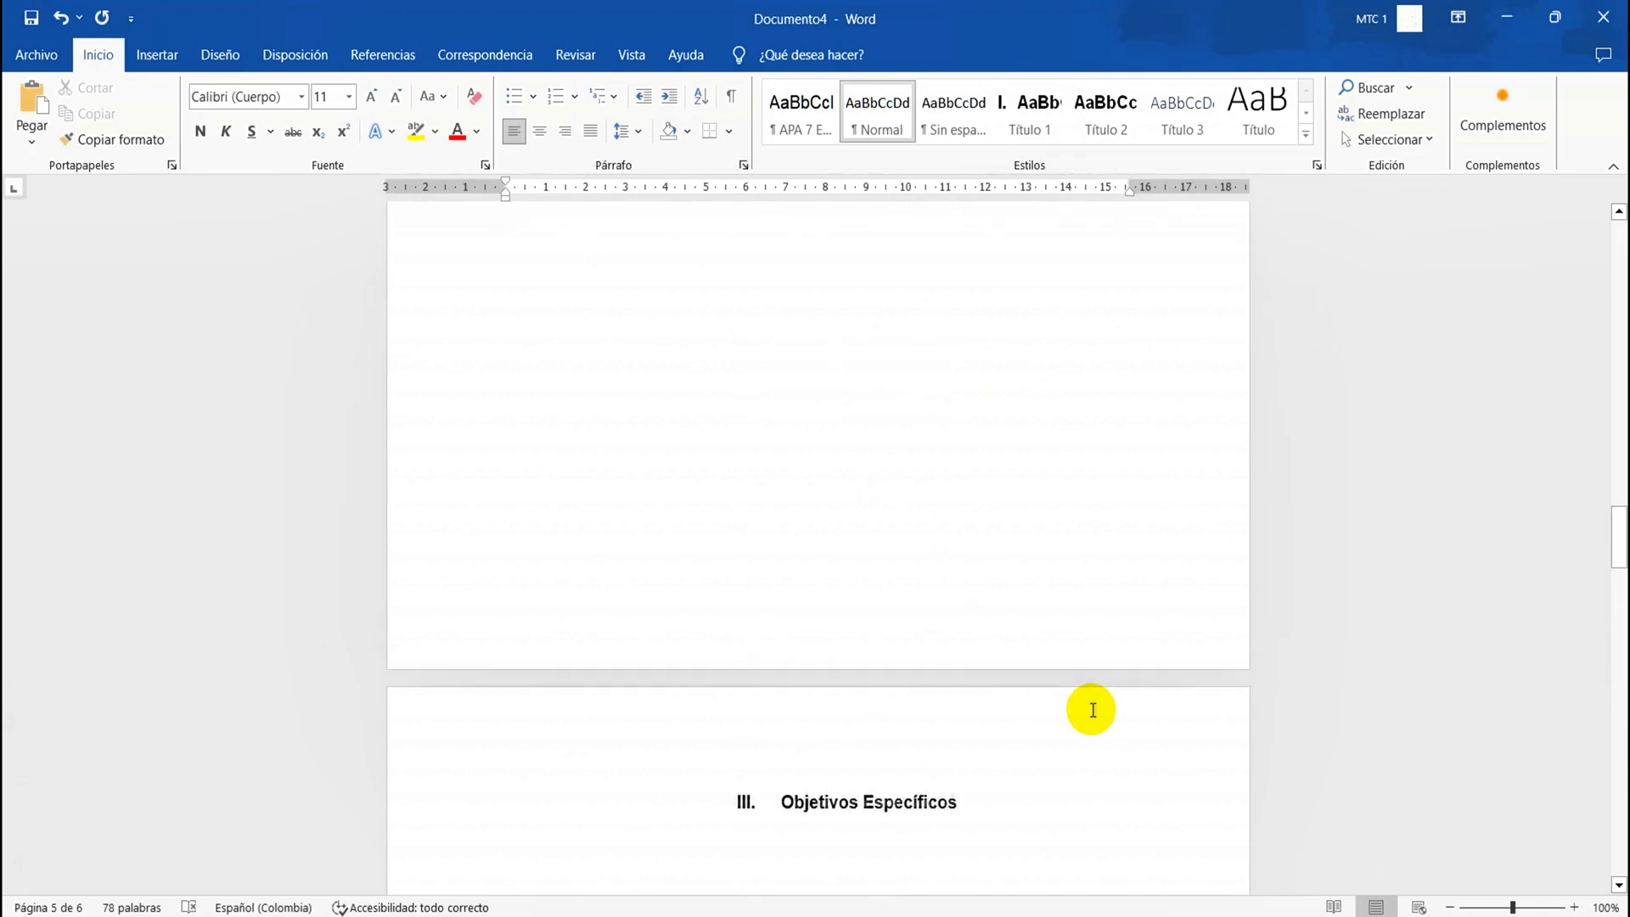
scroll(1091, 710, up, 15)
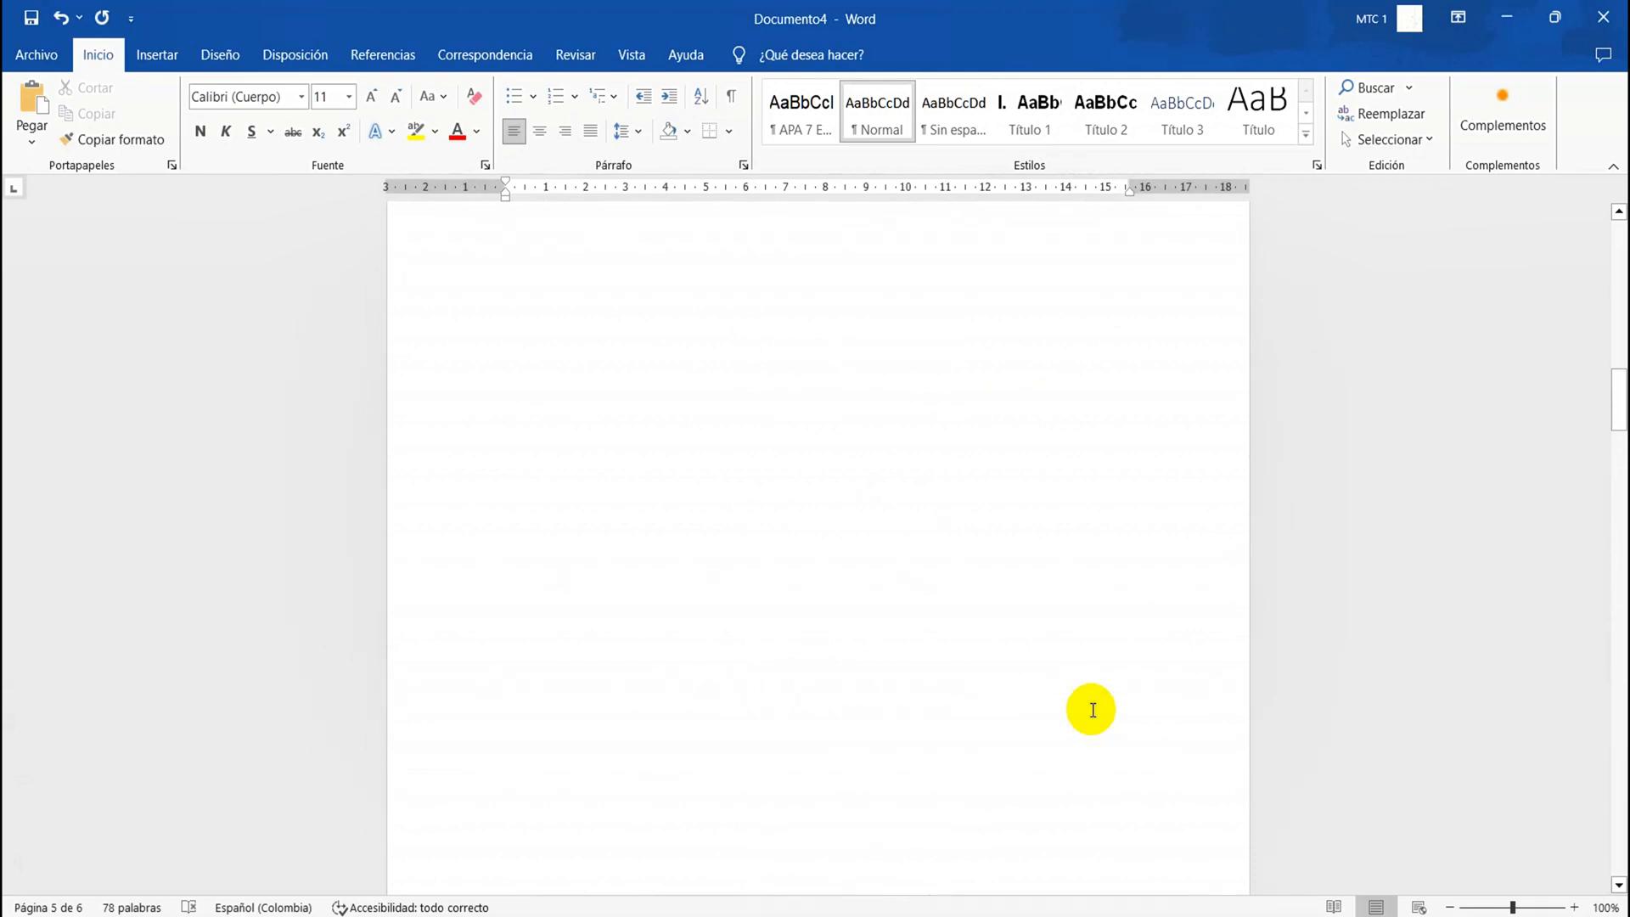
scroll(1091, 710, up, 15)
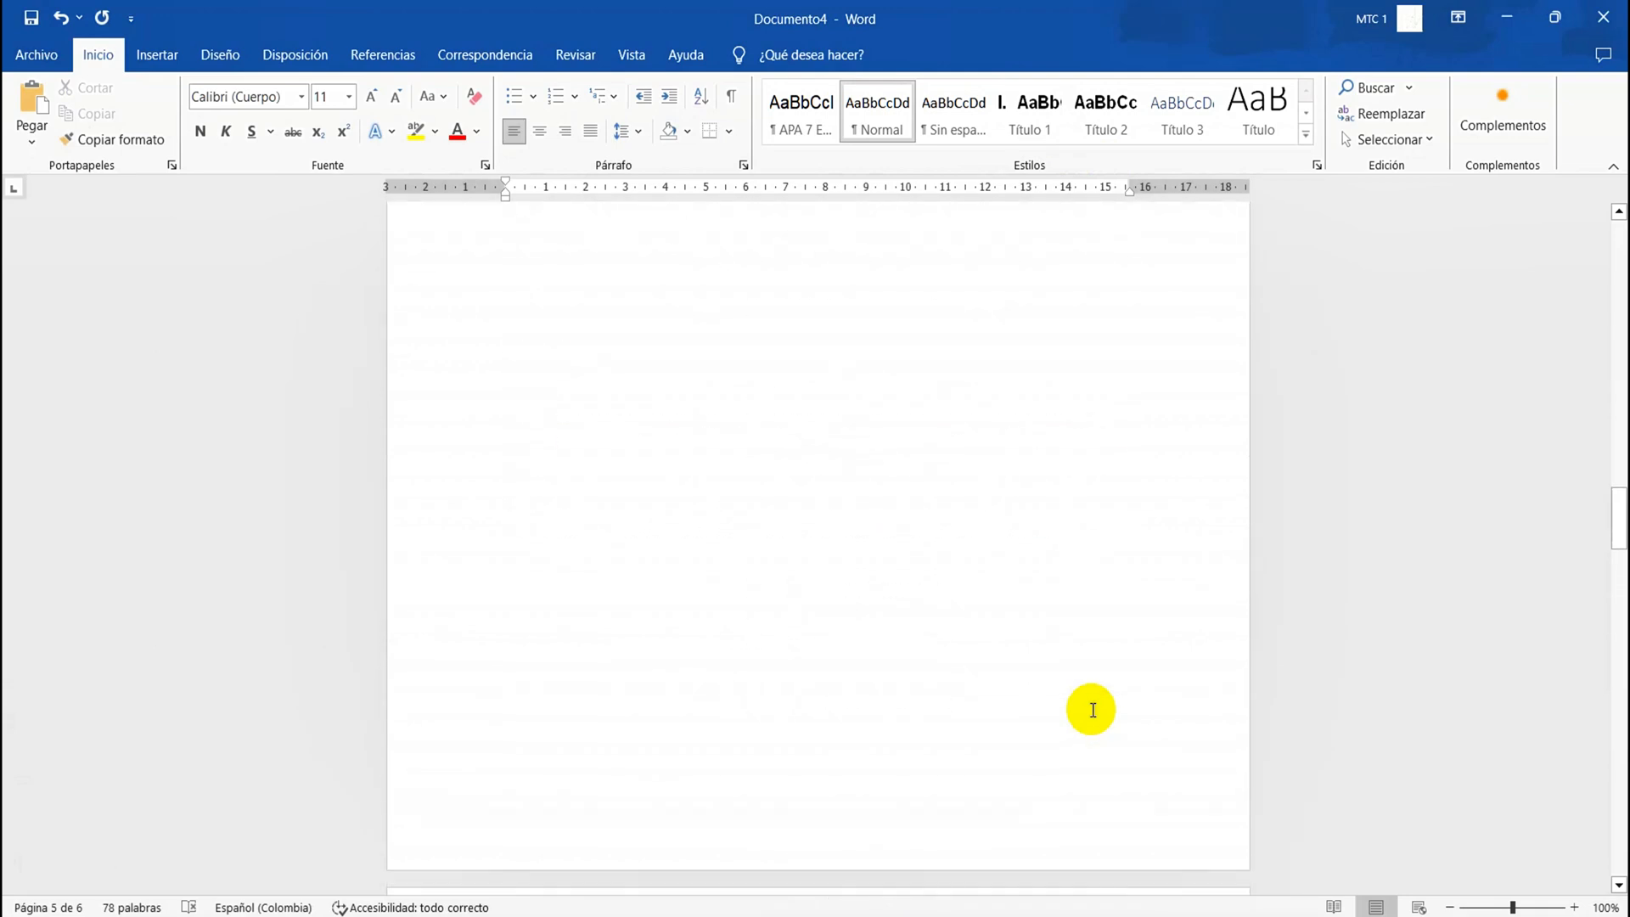
scroll(1093, 710, up, 4)
scroll(1093, 710, up, 5)
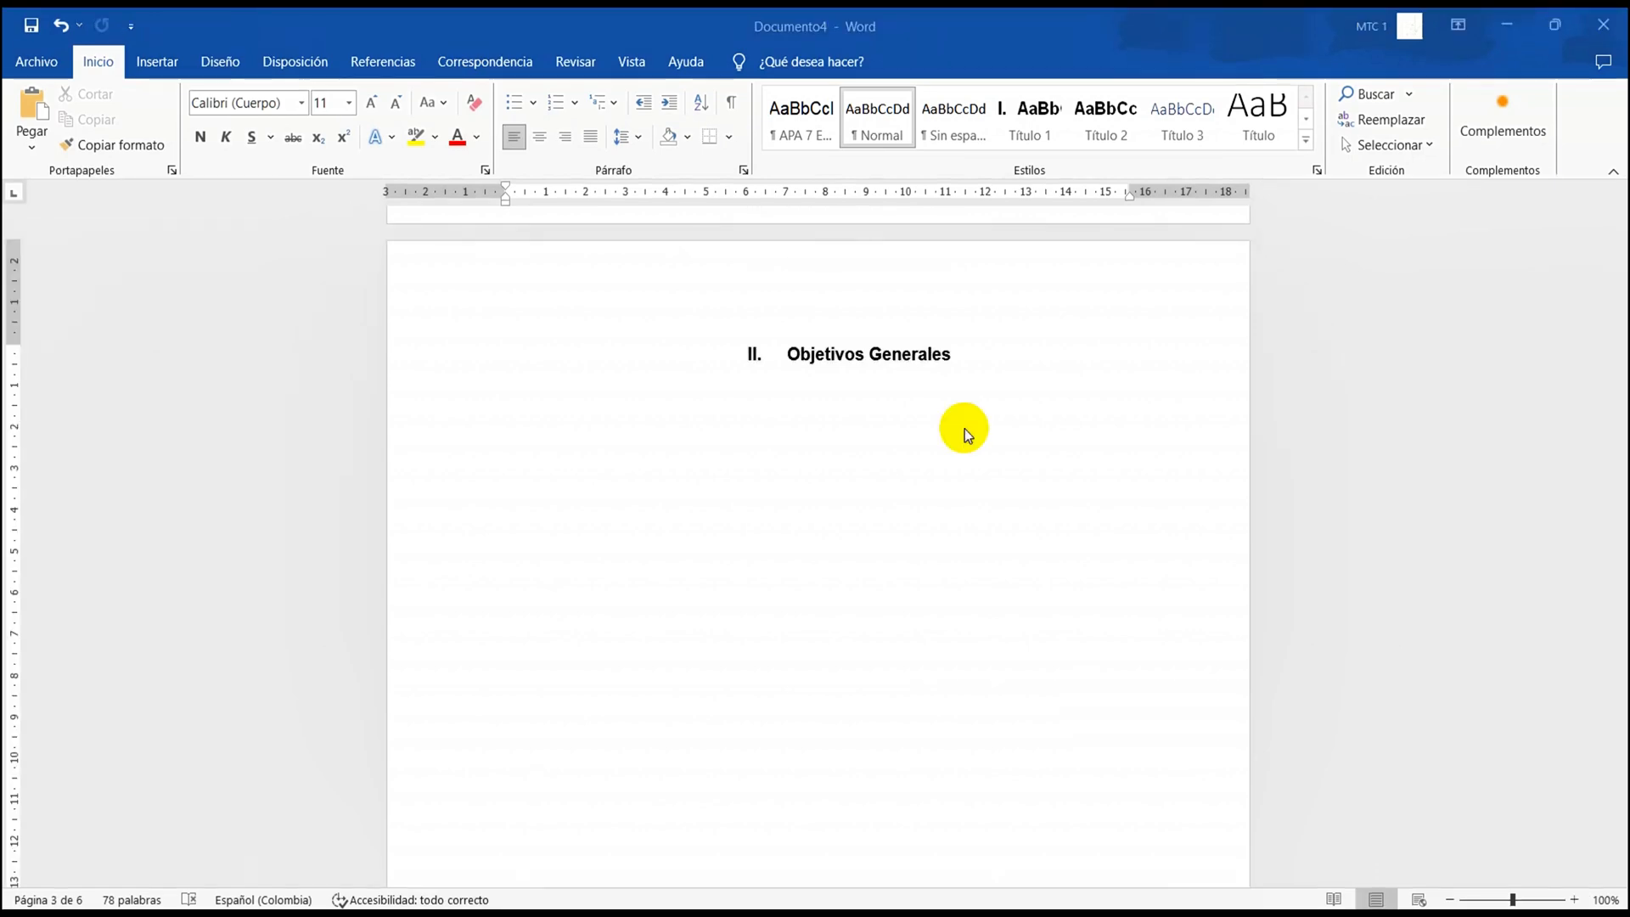
click(513, 383)
text(Realizar un trabajo de ecuaciones diferencial con el fin de lograr conectar nuestros presaberes con nuevos saberes de las ecuaciones.)
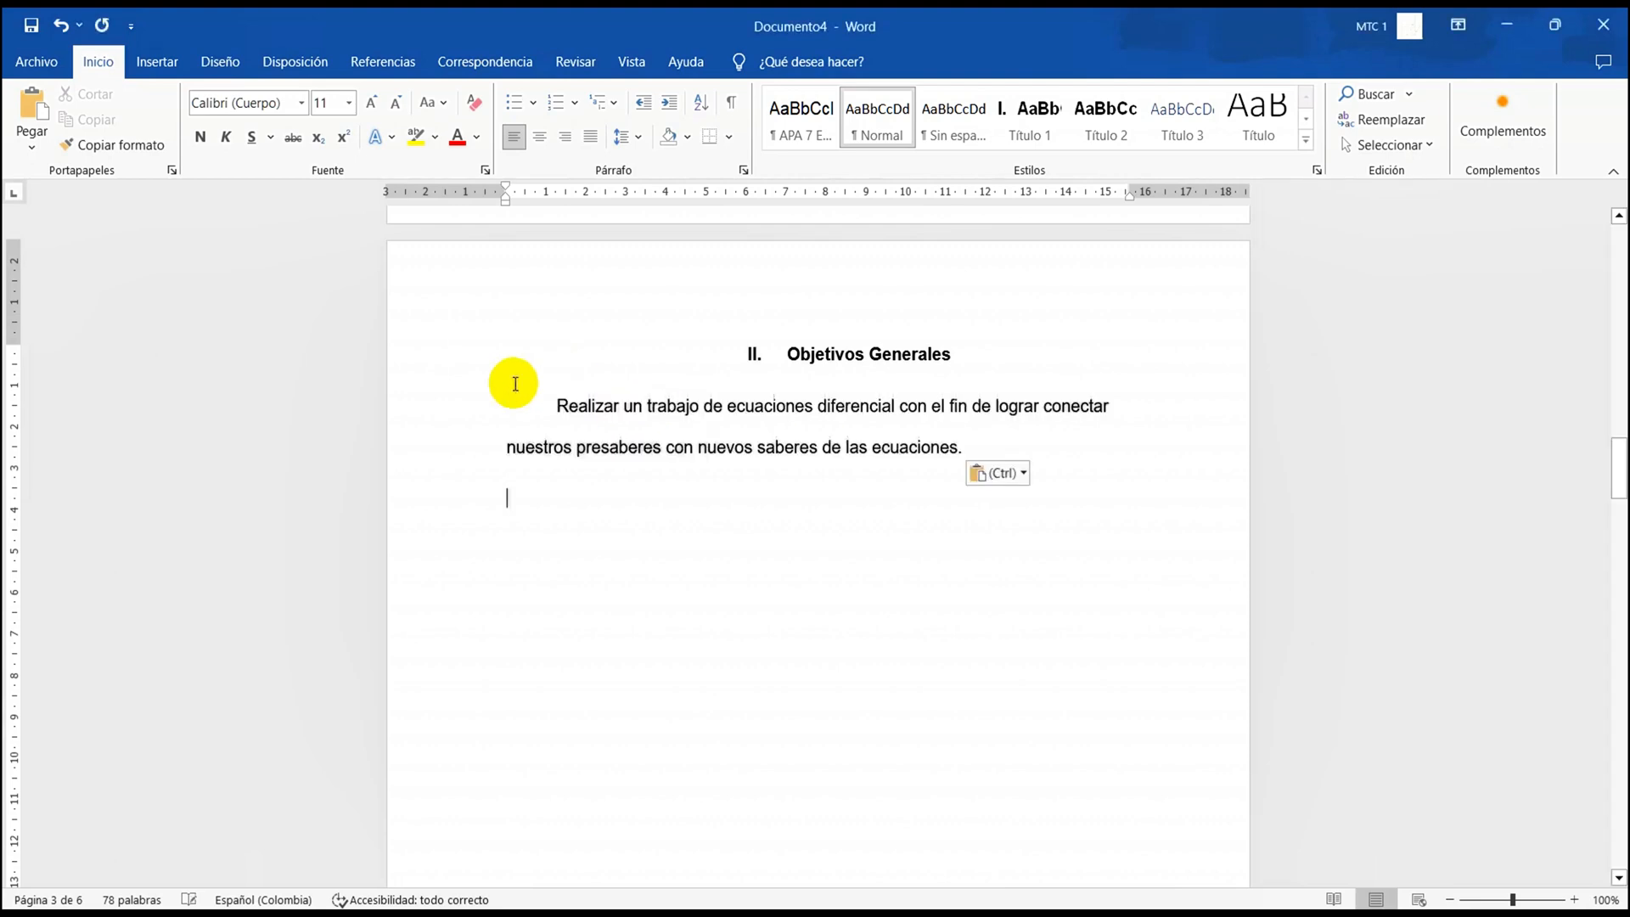
Set the whole pasted paragraph under "Objetivos Generales" to the Normal style
double_click(573, 419)
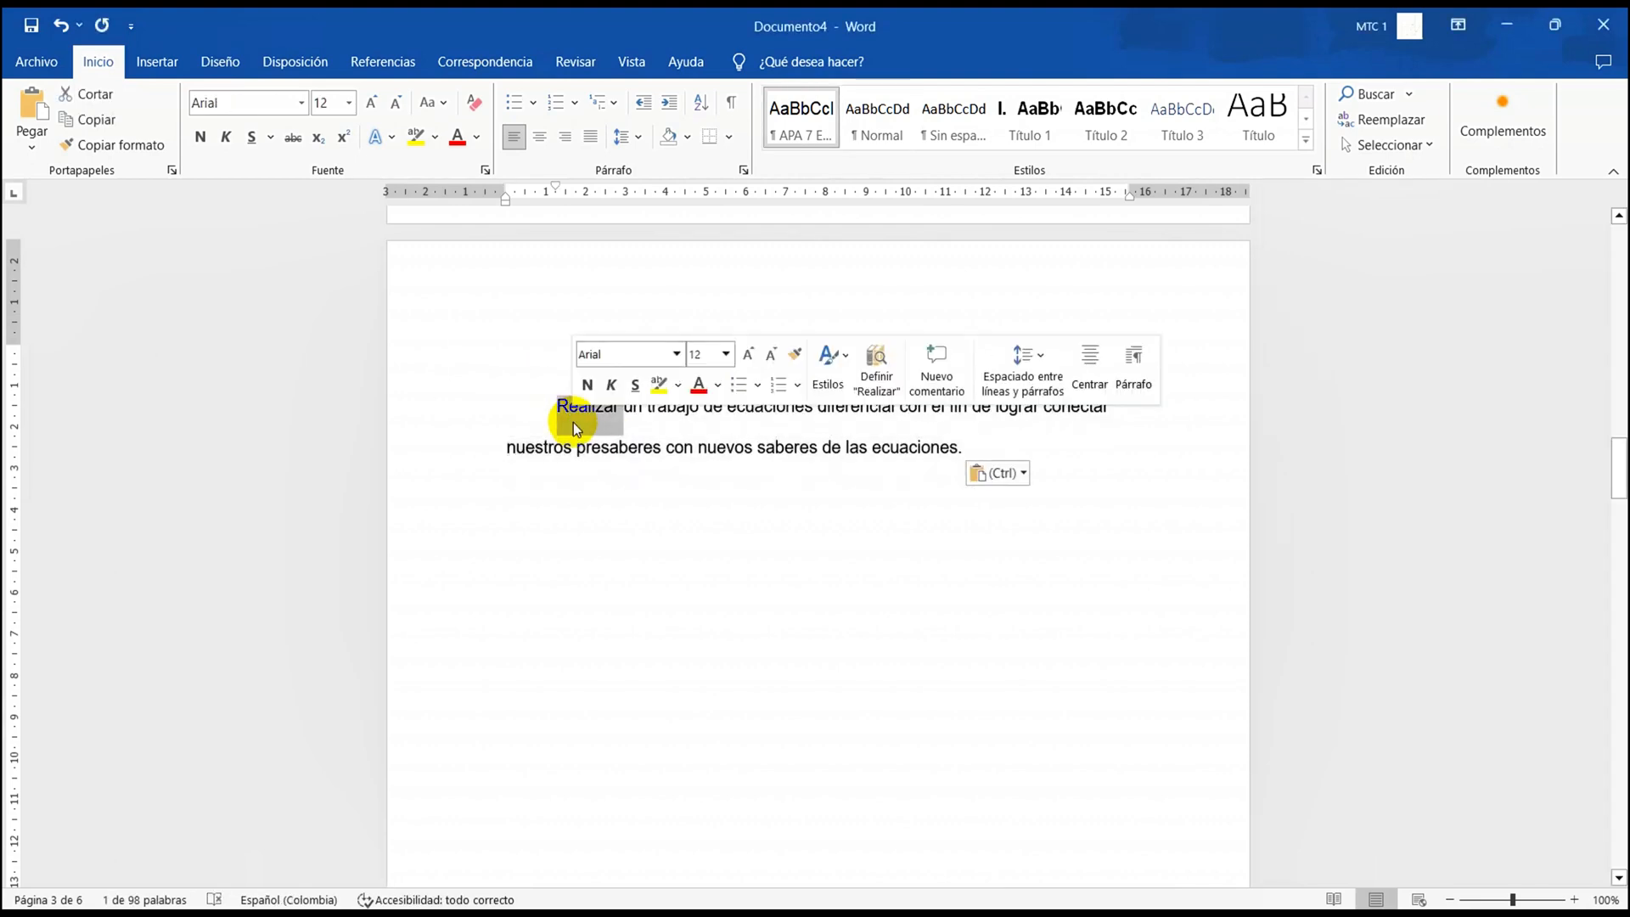
double_click(573, 421)
double_click(573, 421)
double_click(573, 421)
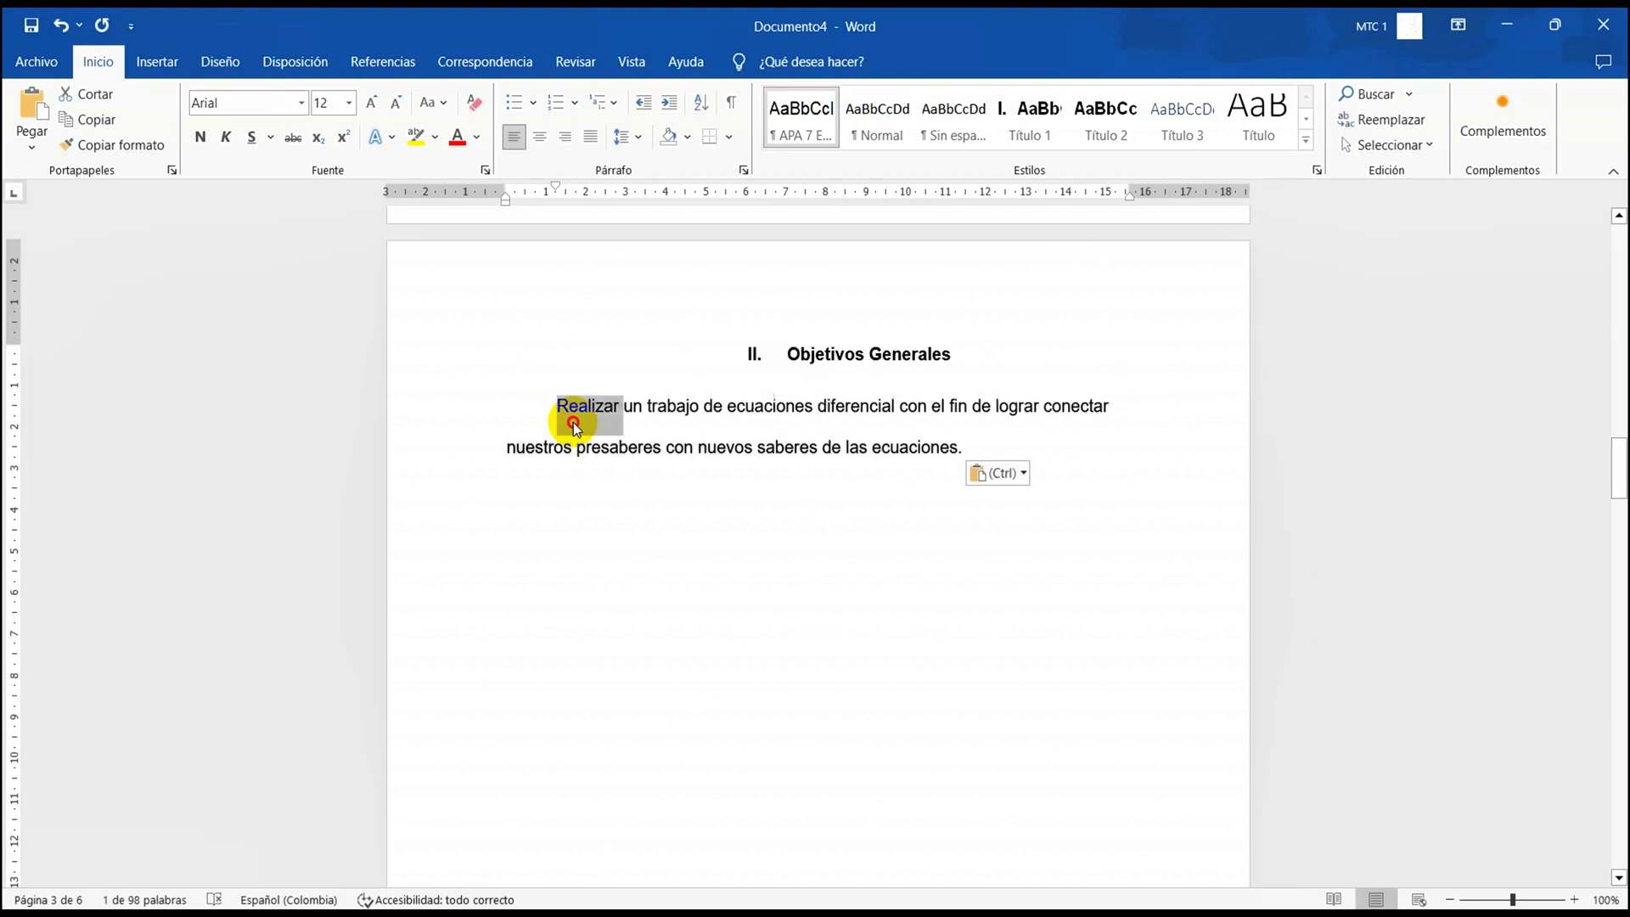
triple_click(573, 422)
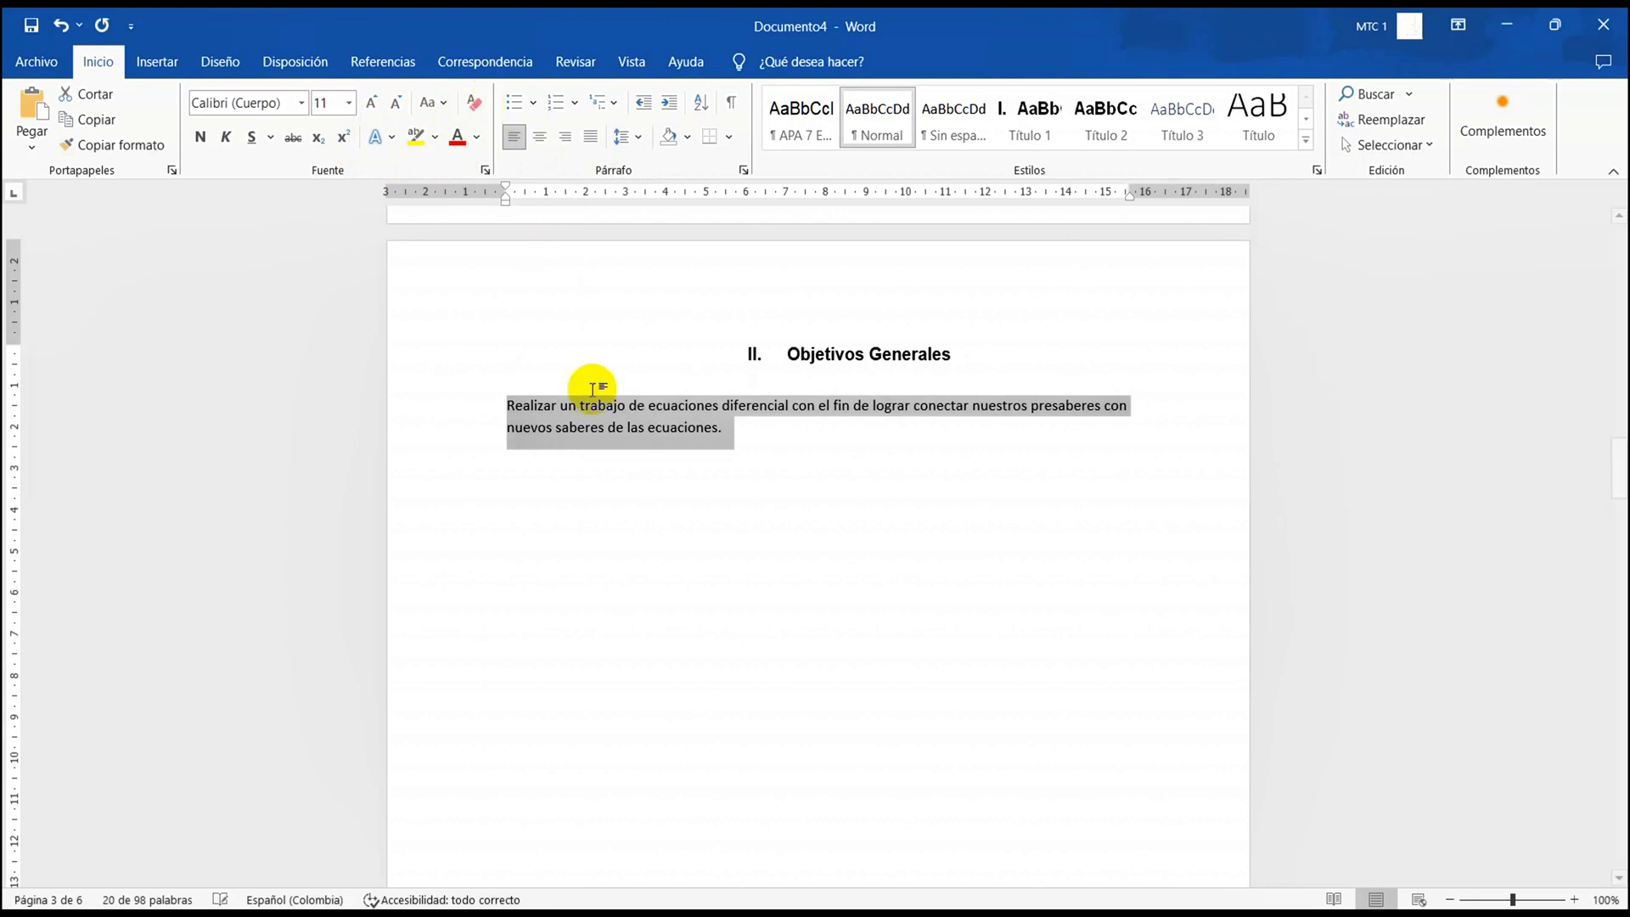
Apply the APA 7 Edición style to the entire paragraph under "Objetivos Generales"
click(728, 428)
click(708, 422)
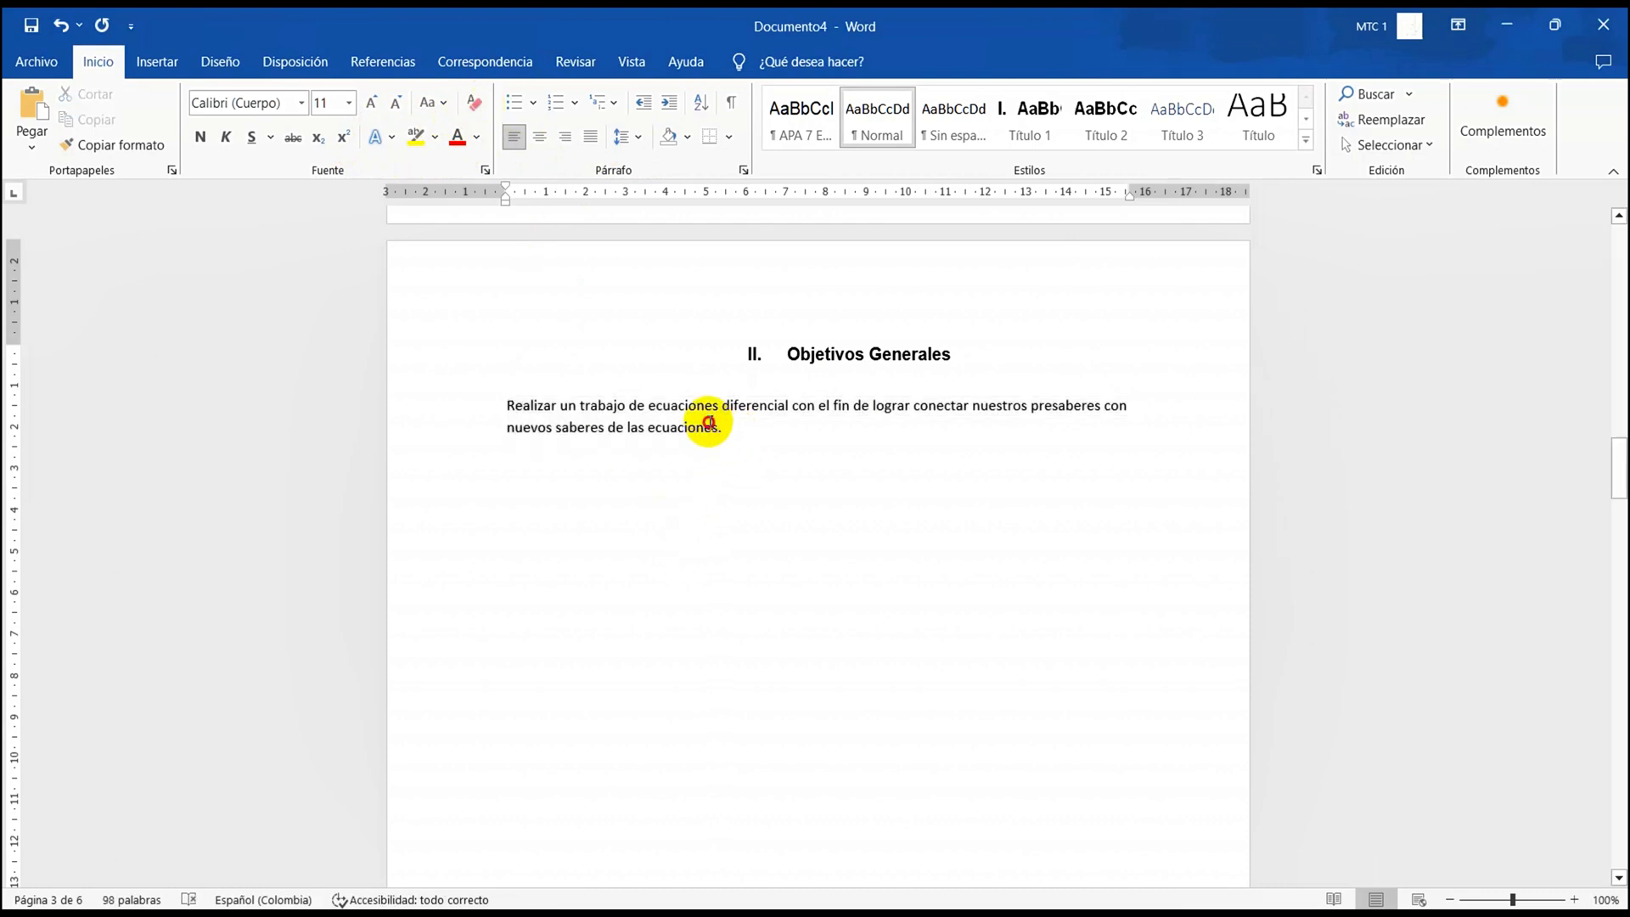
double_click(710, 422)
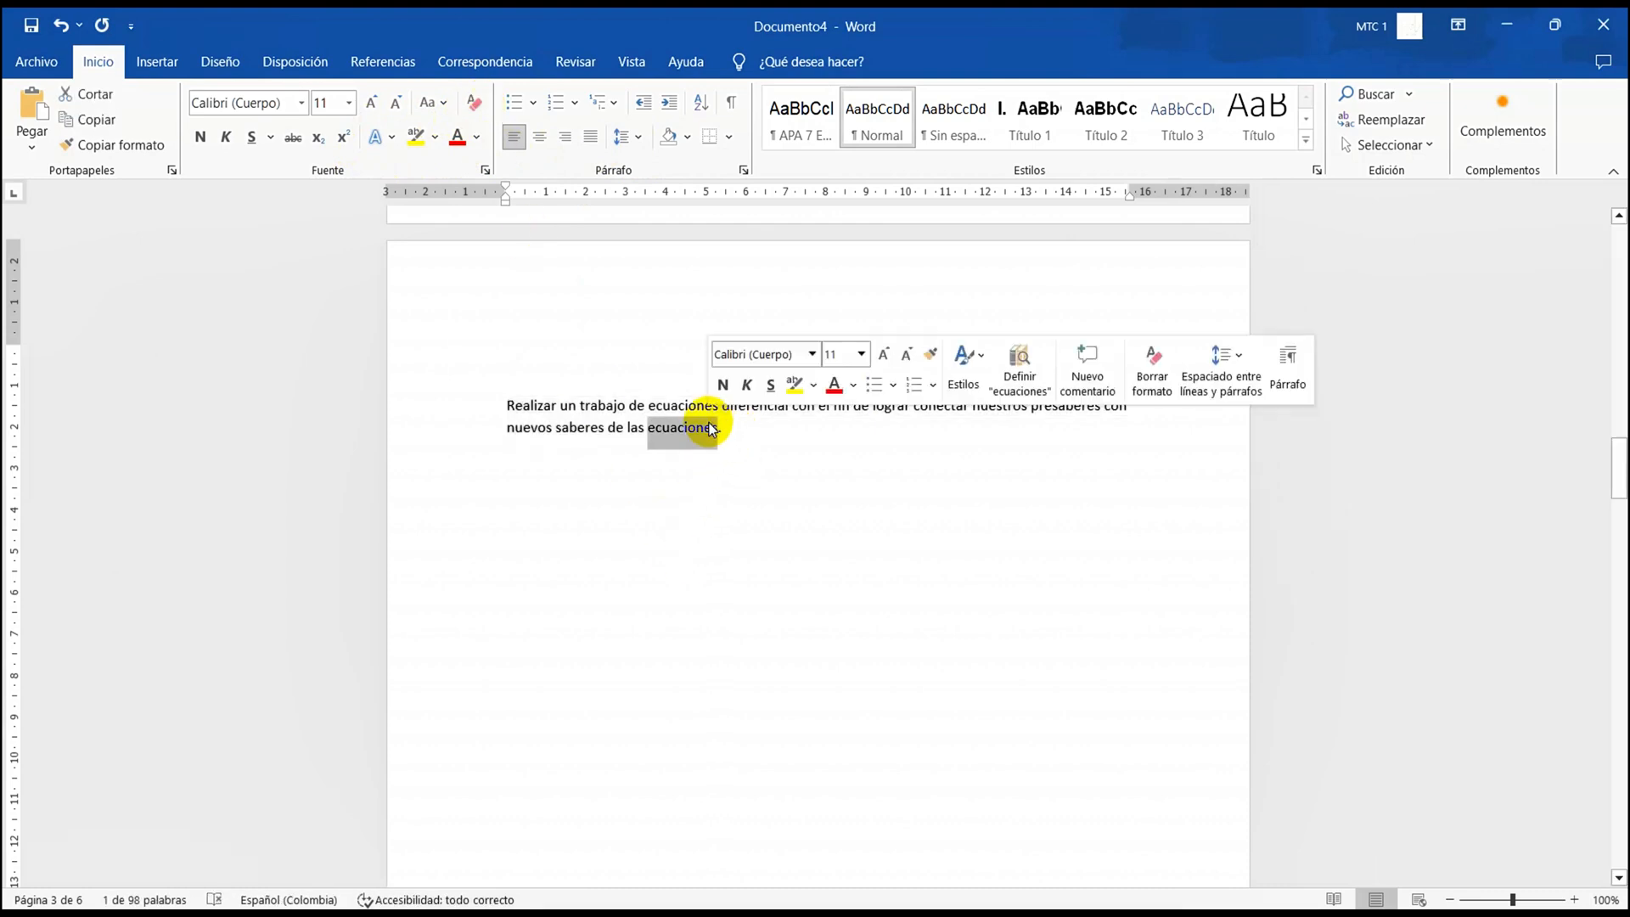
triple_click(710, 422)
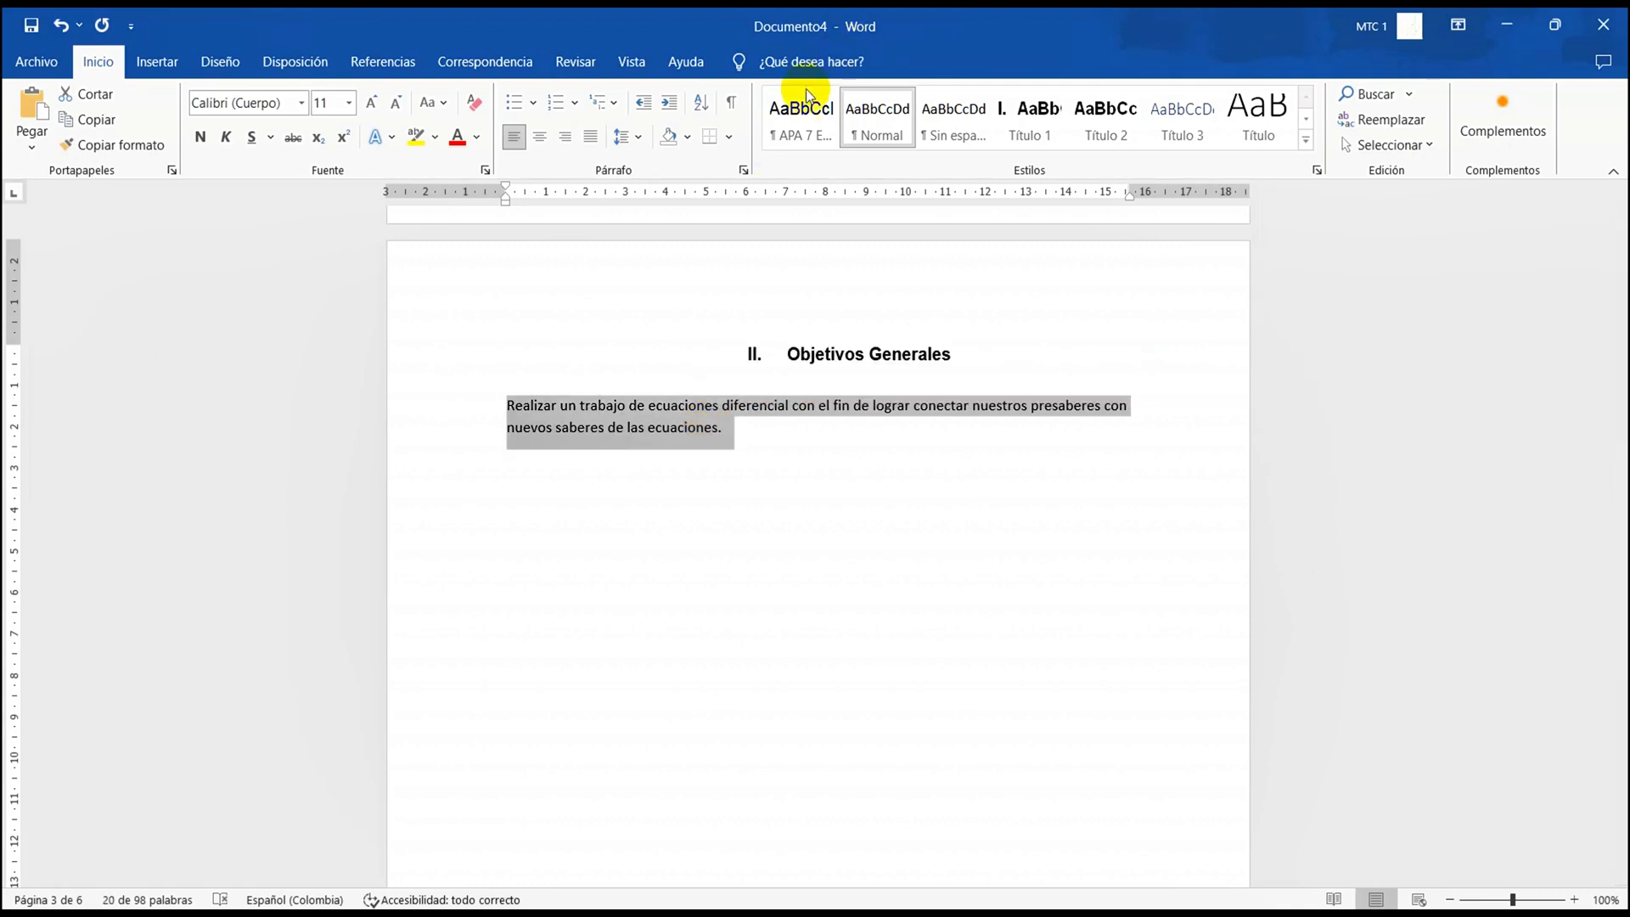
click(779, 136)
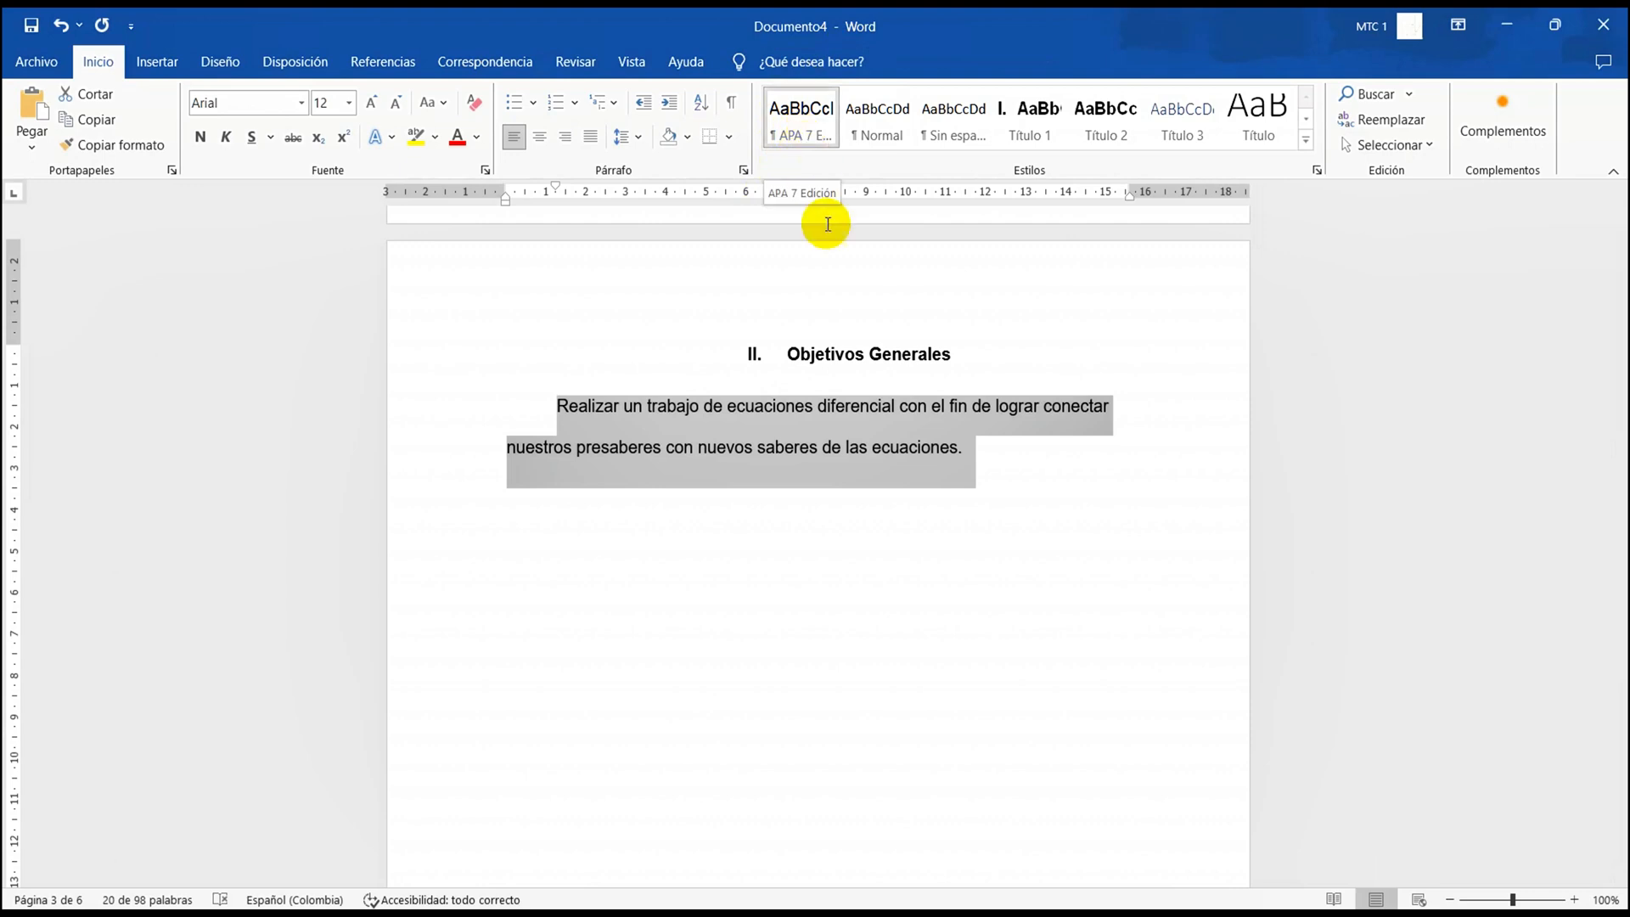
Start a new paragraph below the general objective and fill it with about two lines of random placeholder letters ending in a period
click(964, 466)
key(Return)
key(Return)
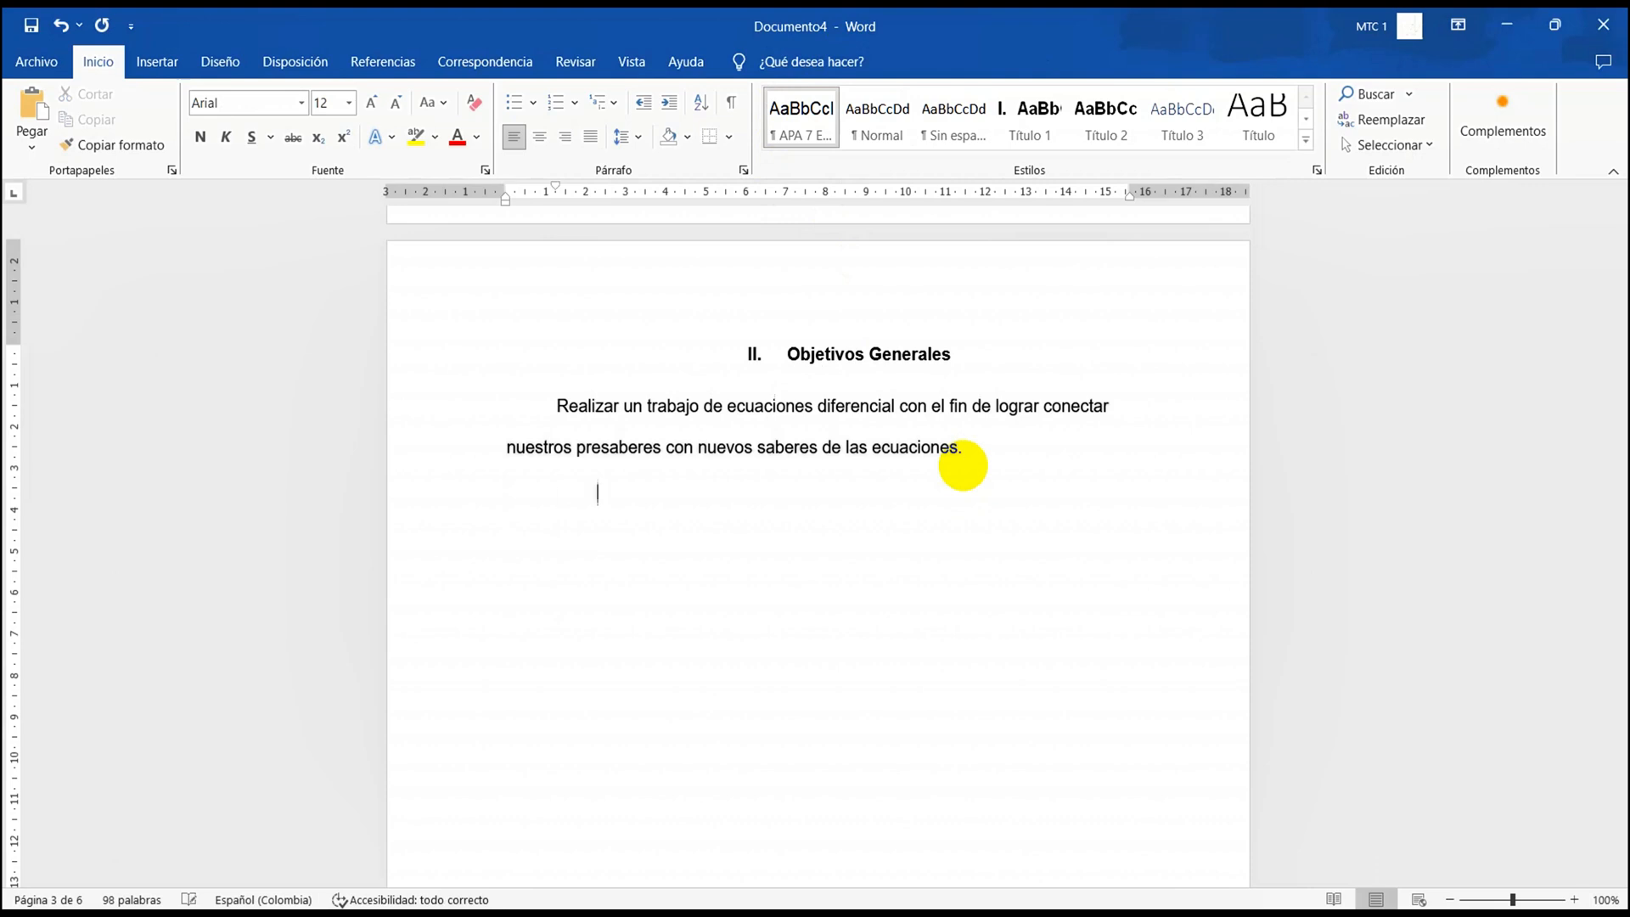
text(ddsfdsfdsfdsfdsfds sfd dsf sd fds fsd sdf sd)
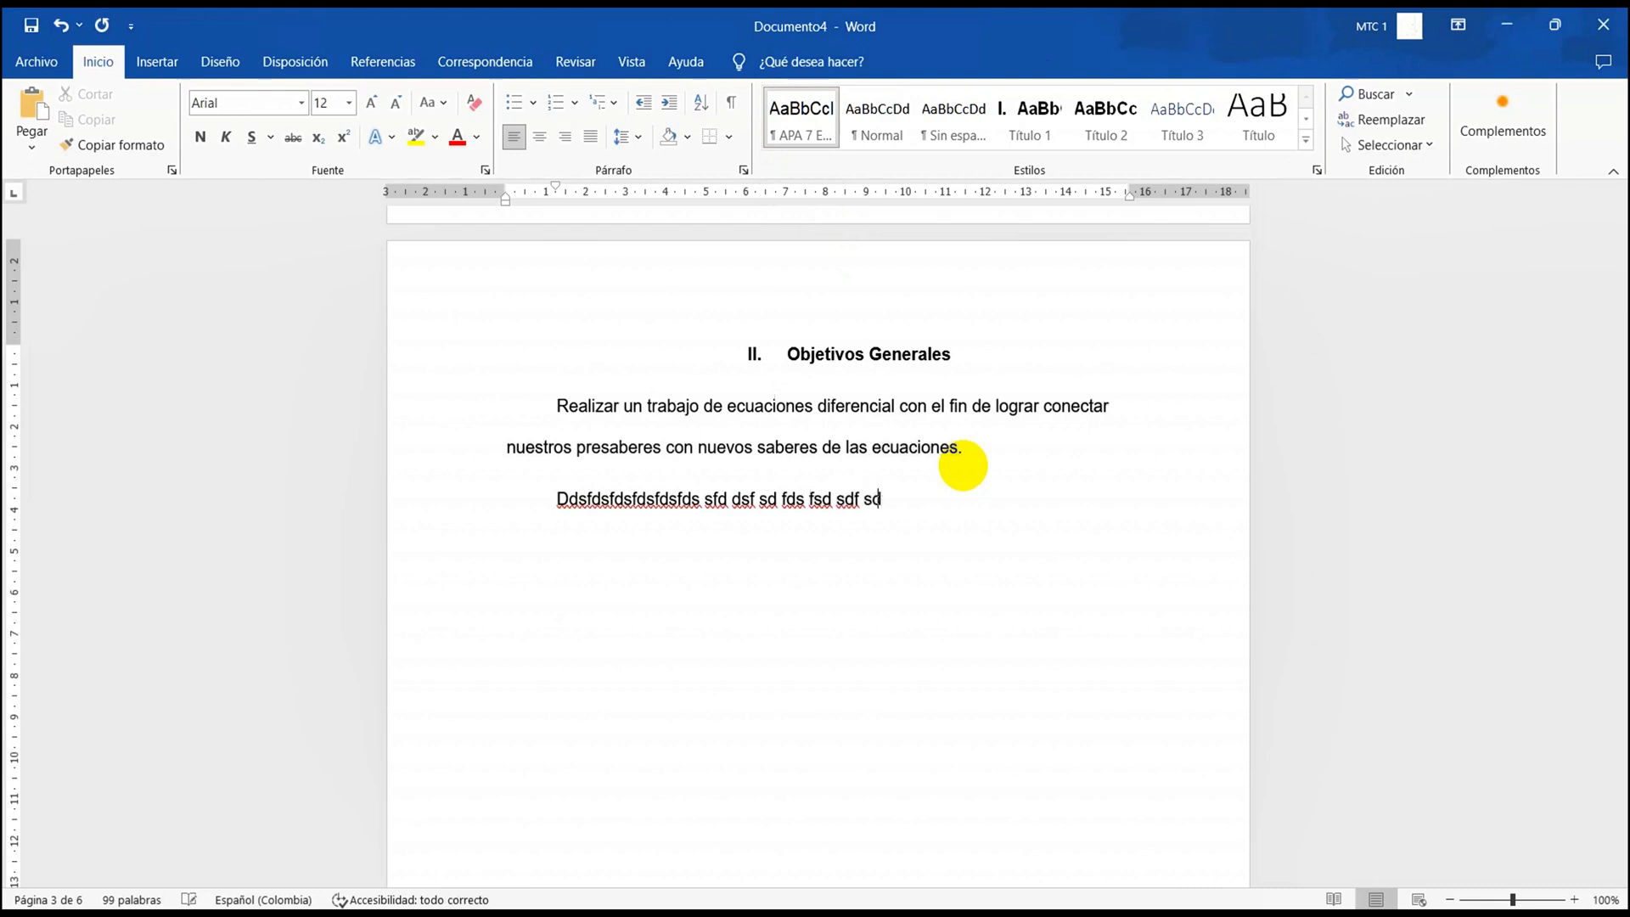
text(fs d fsd fsd dfs fsdf sdf ds ds f sfsd sd ds fsd.)
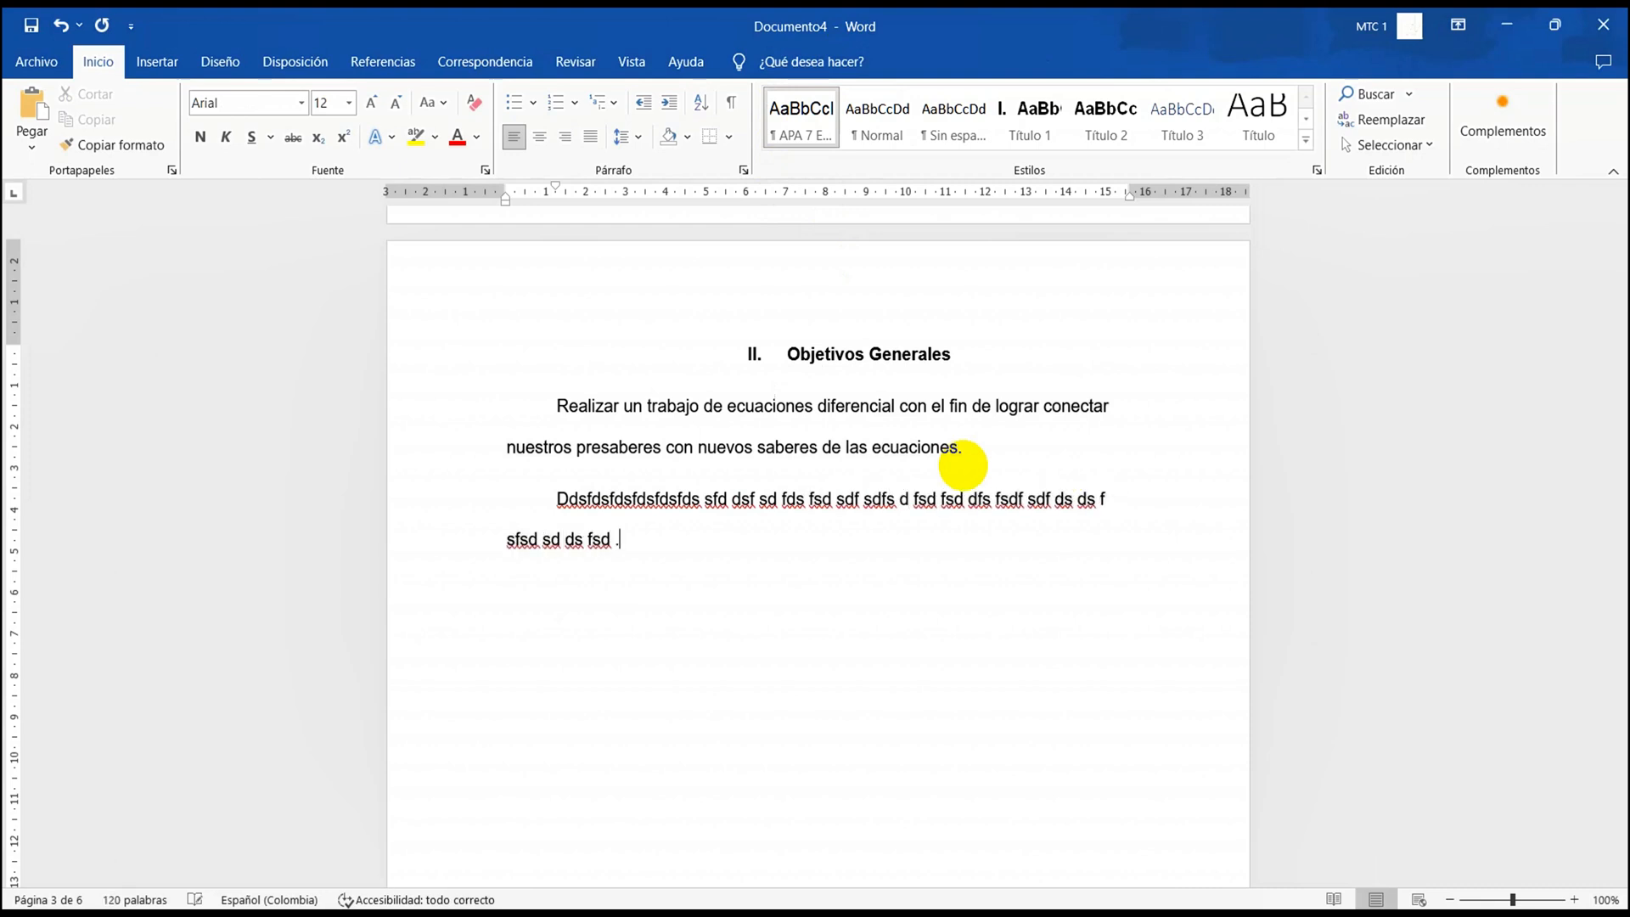
Delete the blank lines above the "Objetivos Específicos" heading so it starts at the top of its page
scroll(963, 464, down, 10)
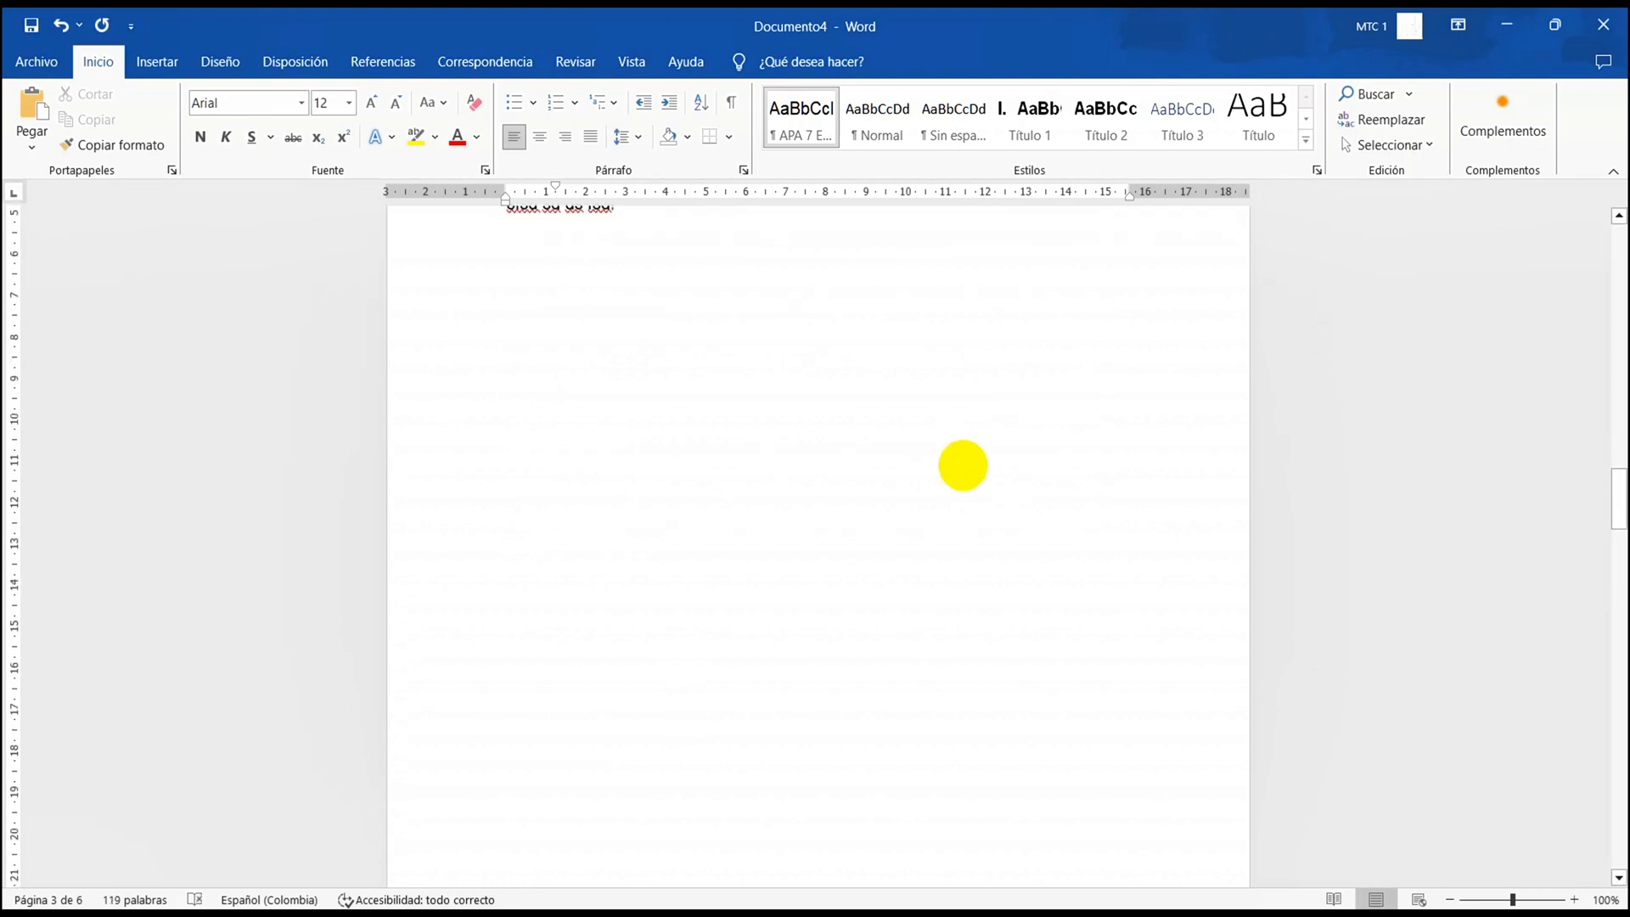
scroll(972, 492, up, 3)
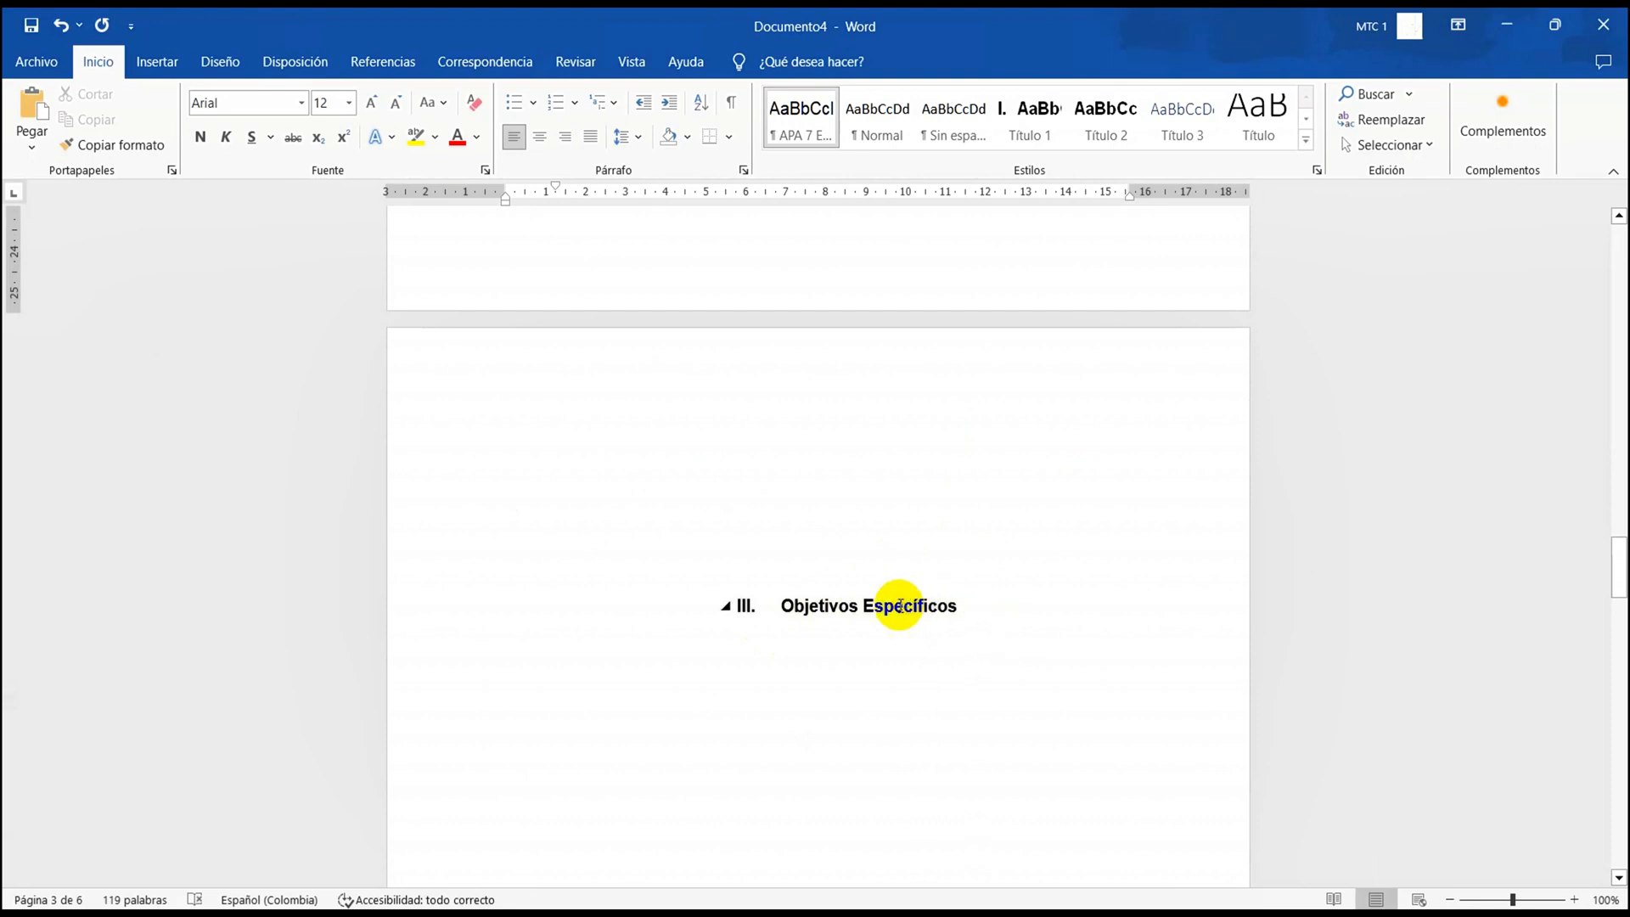
click(856, 412)
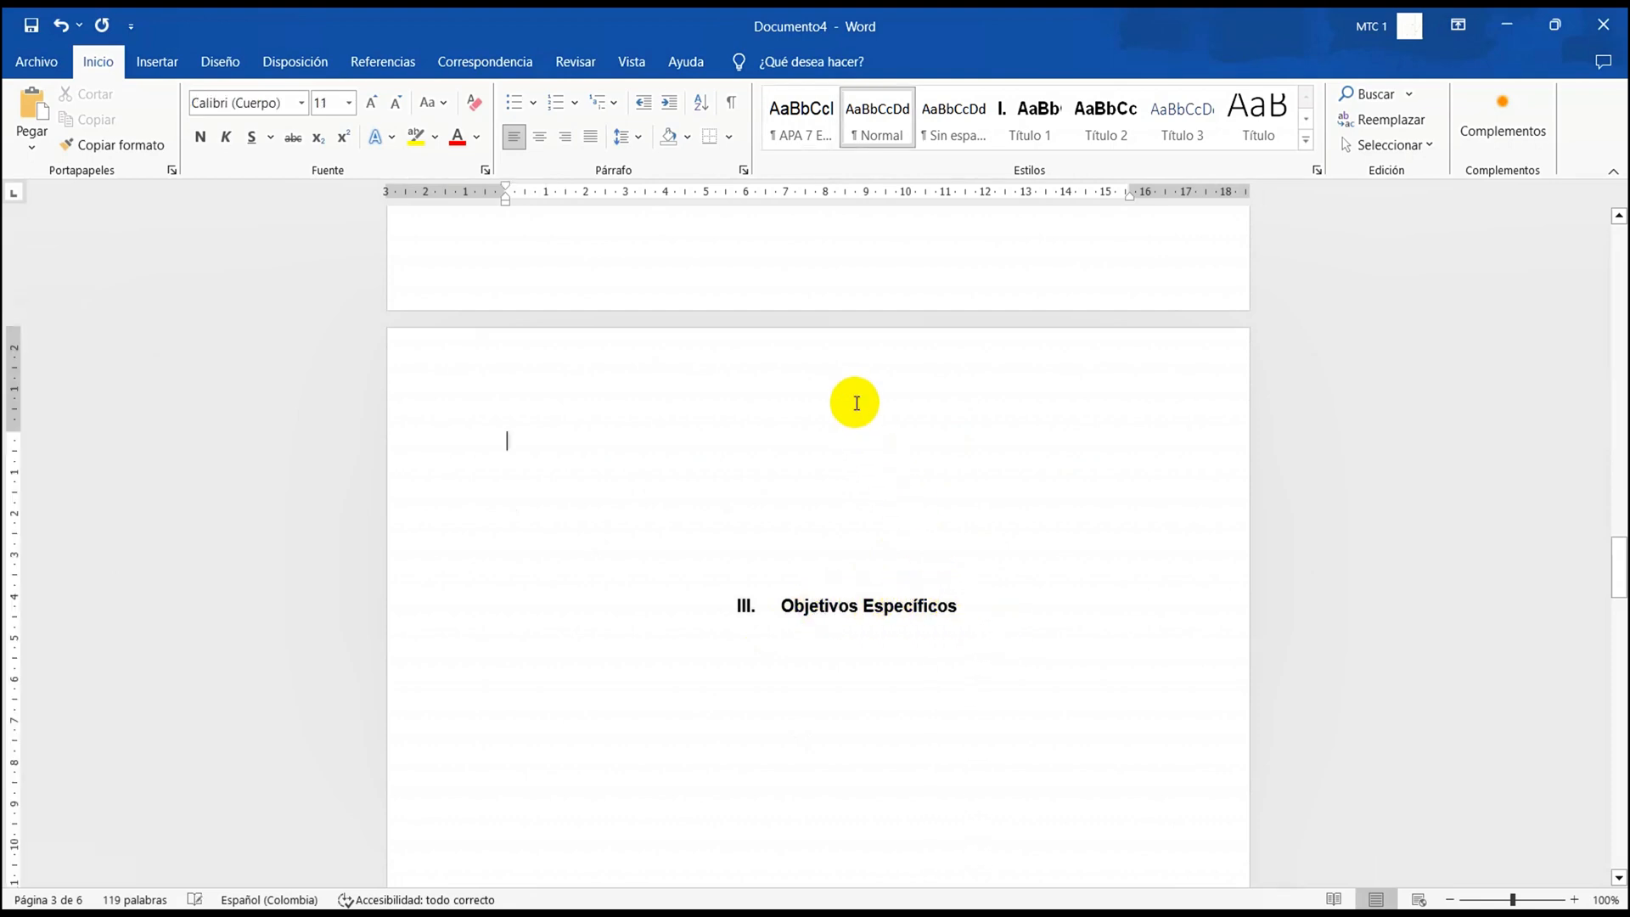
key(Delete)
key(Delete)
key(Delete)
key(Delete)
key(Delete)
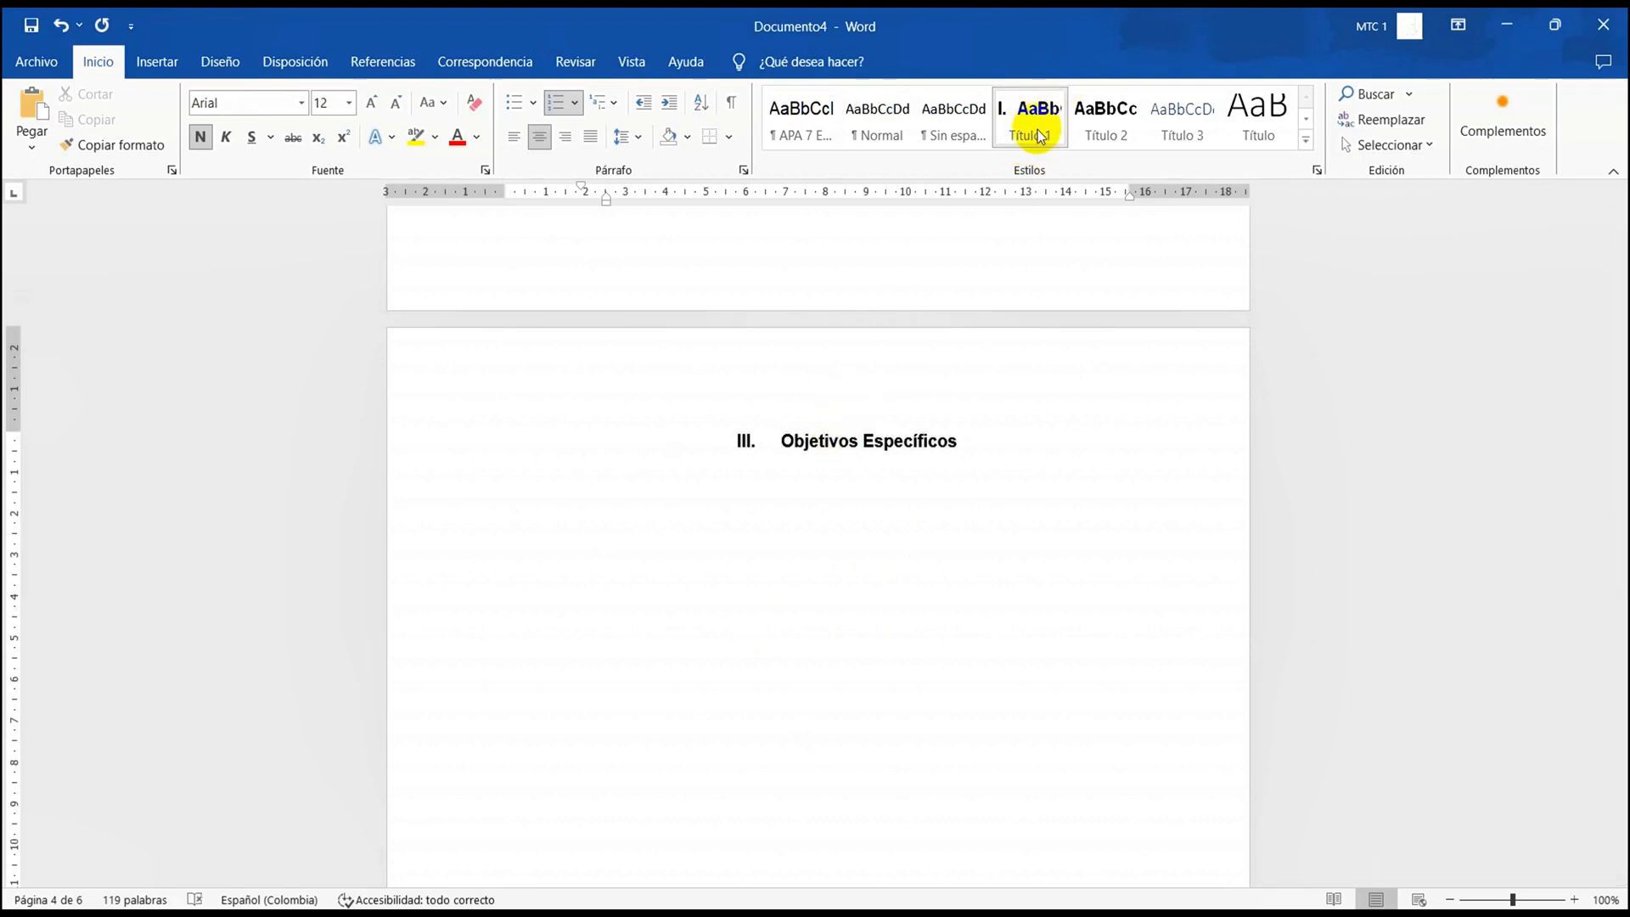
scroll(897, 615, down, 10)
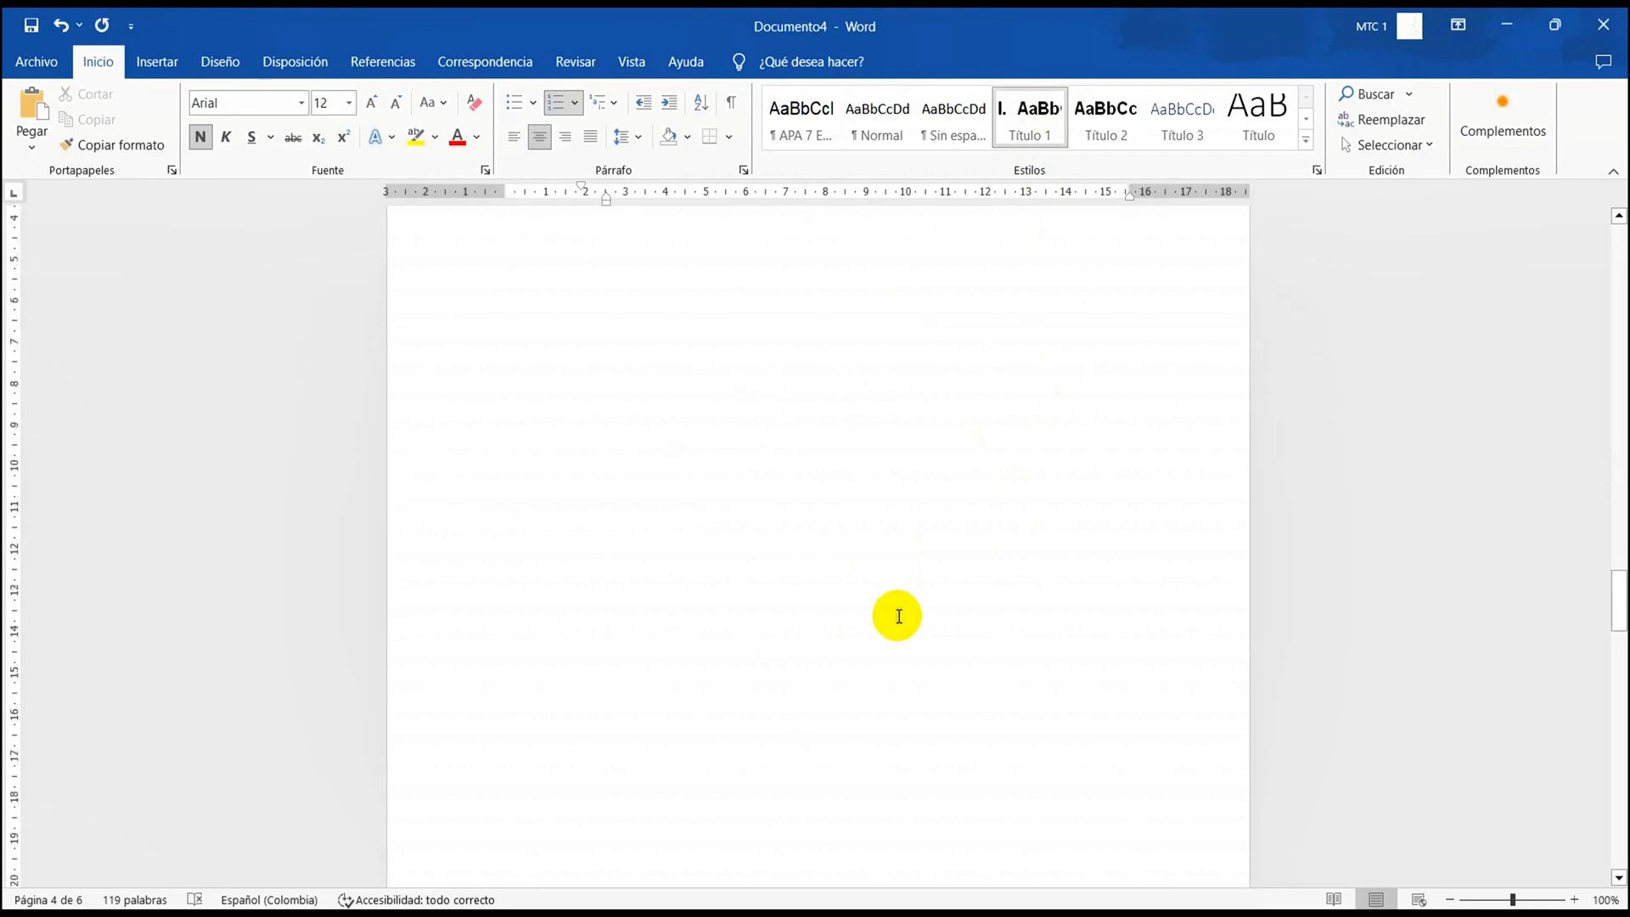
scroll(898, 615, down, 10)
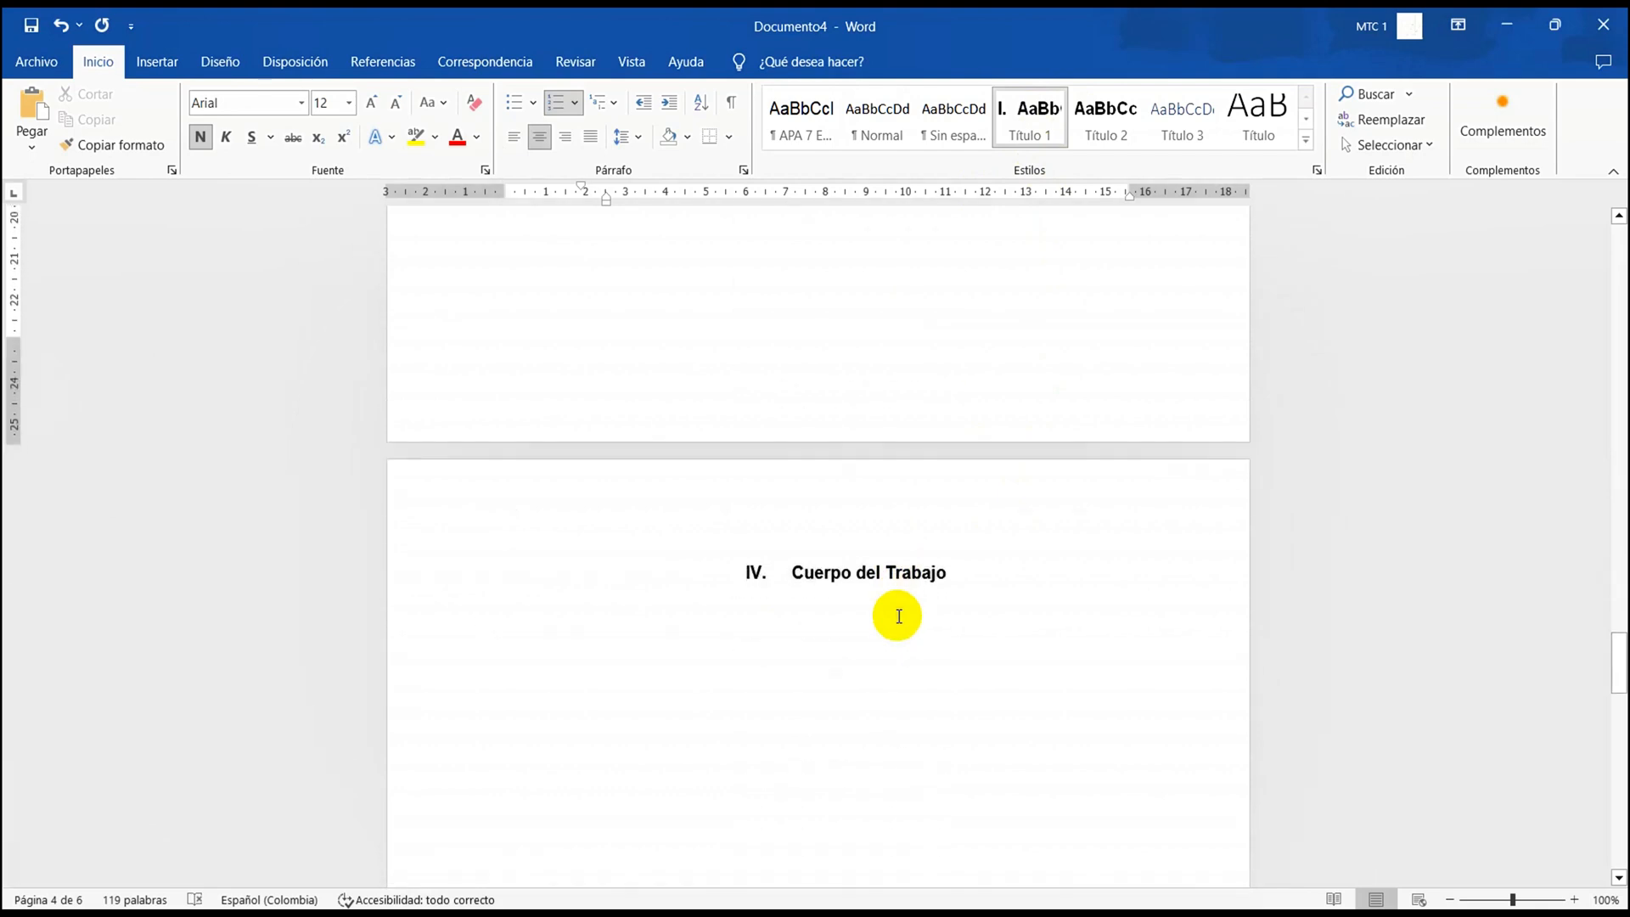
Paste the copied reference "Confort y eficiencia energética en el diseño de edificaciones" below the "Referencias Bibliográficas" heading
scroll(898, 615, down, 10)
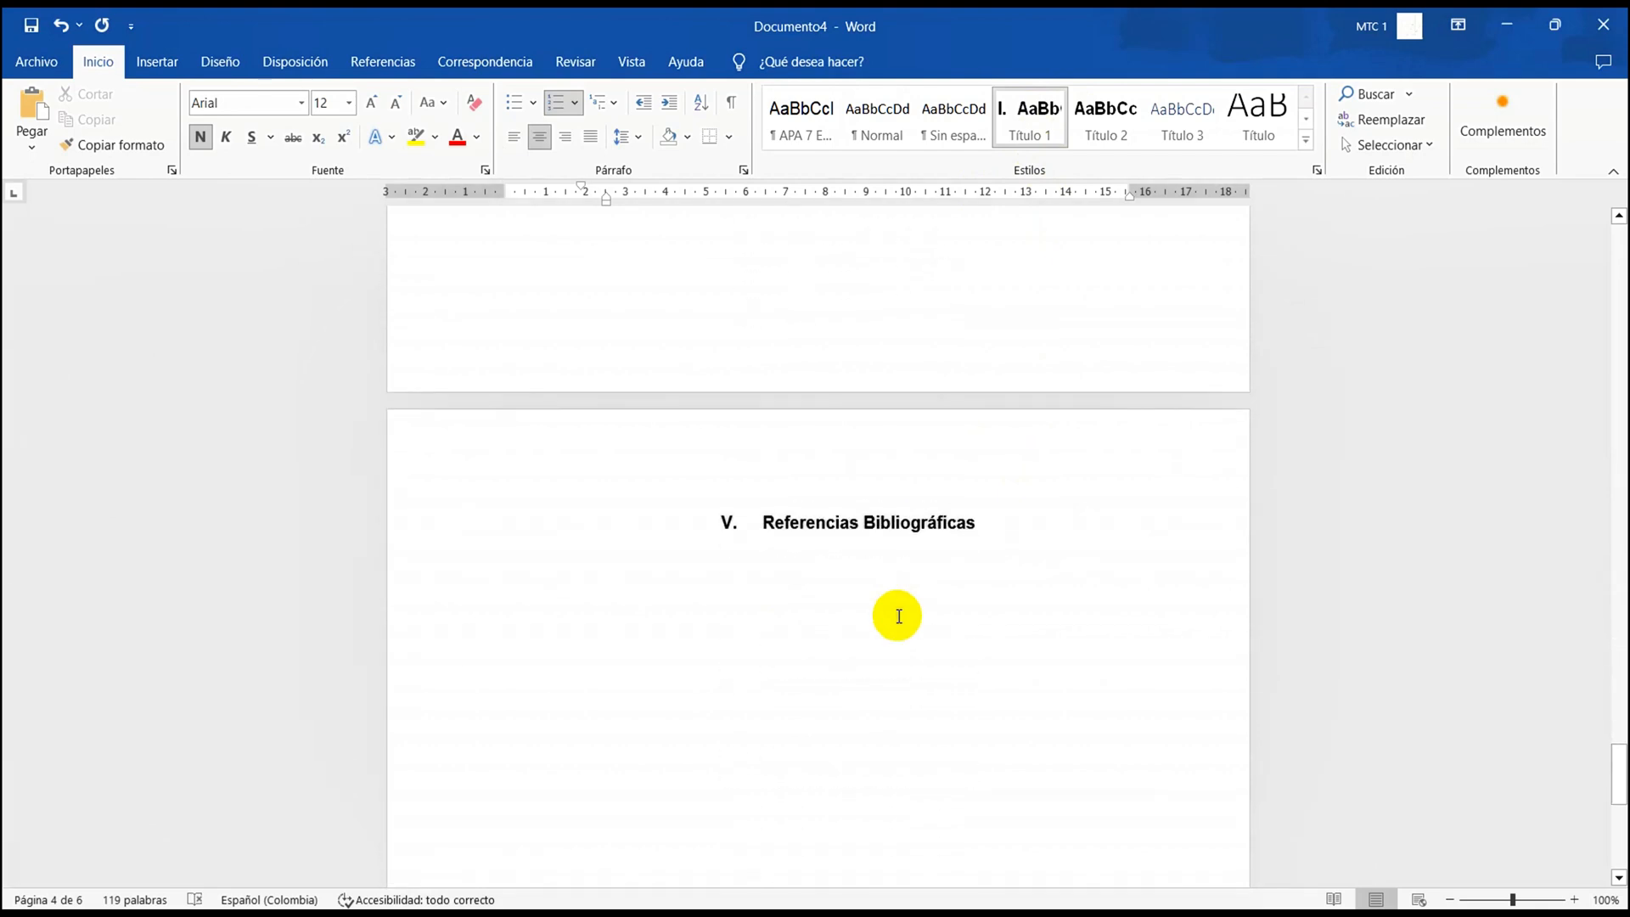
scroll(898, 616, down, 3)
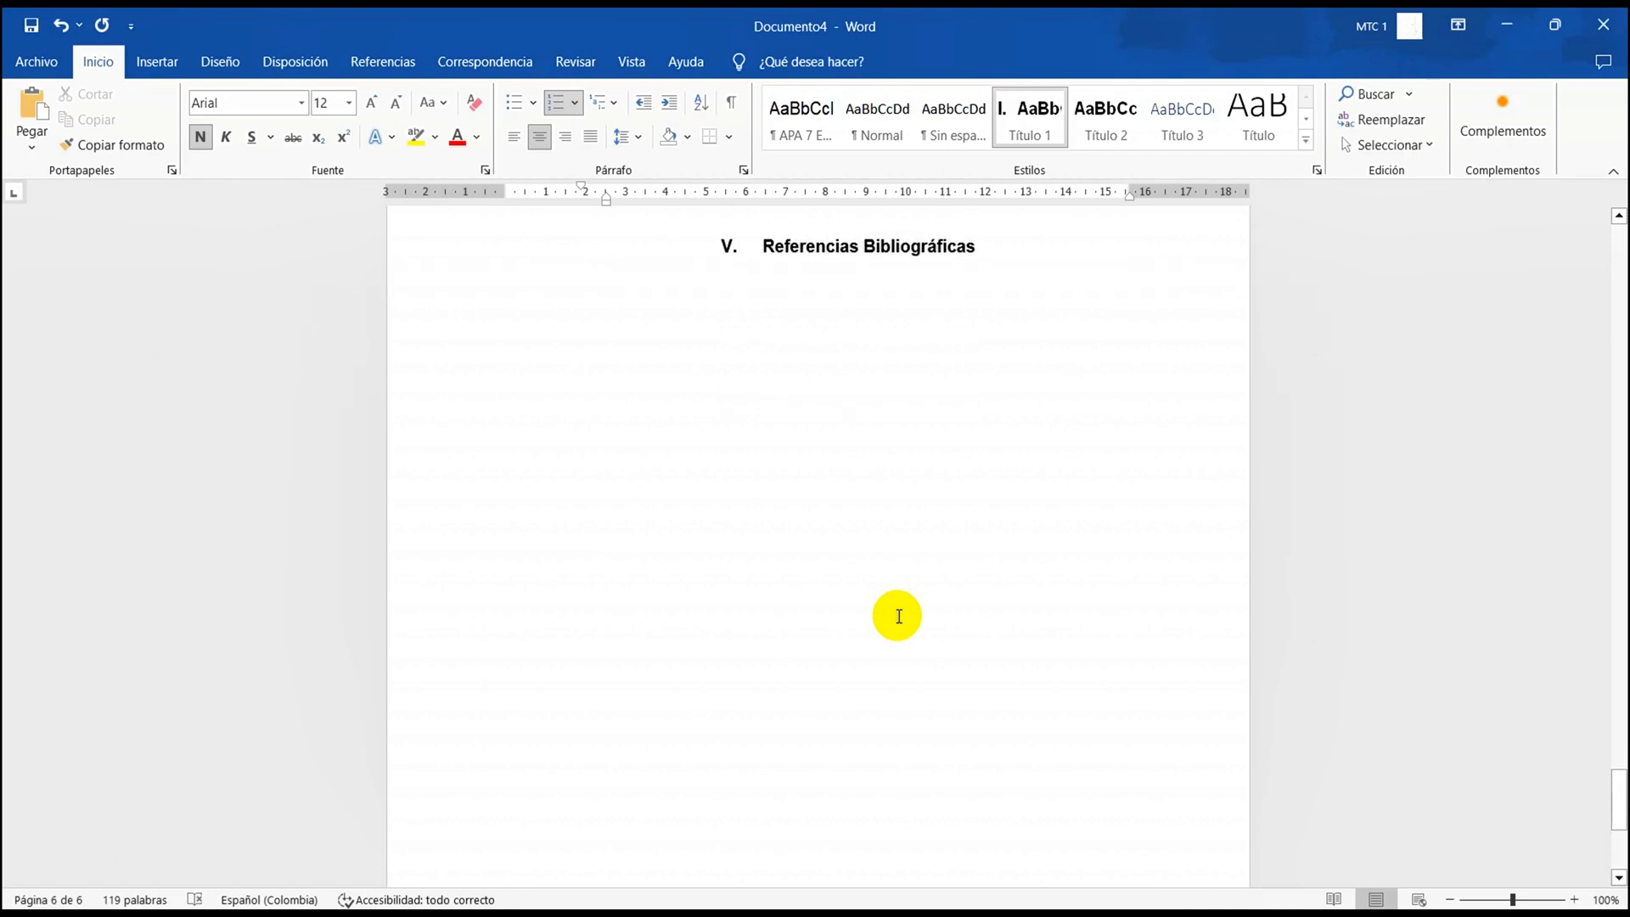
scroll(898, 615, down, 1)
scroll(897, 616, up, 2)
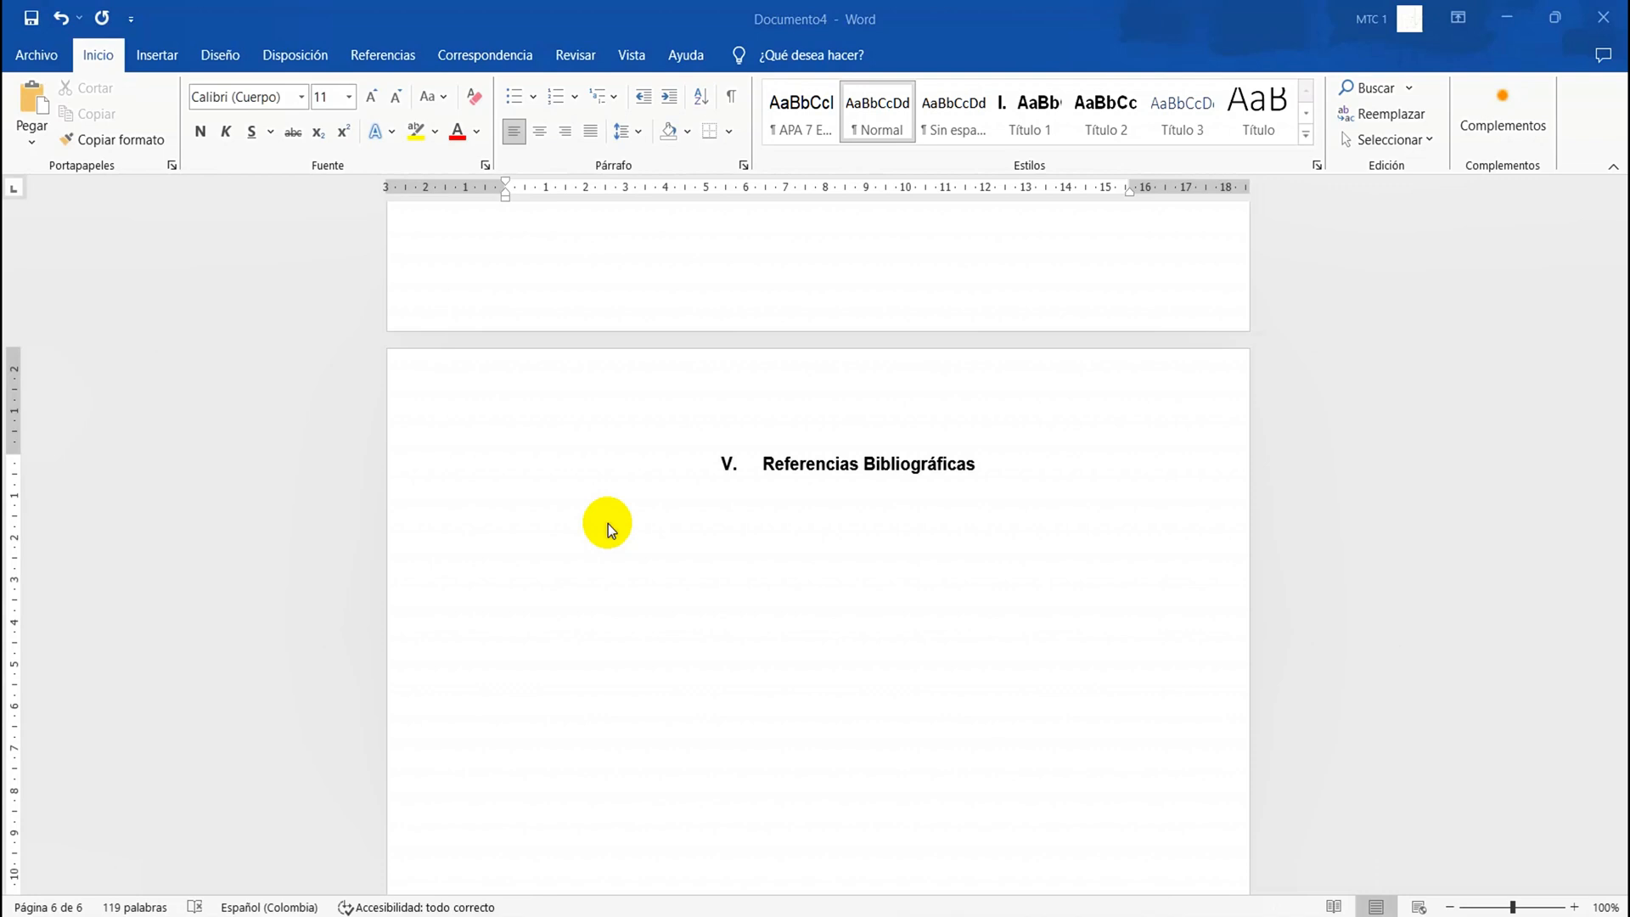
click(518, 528)
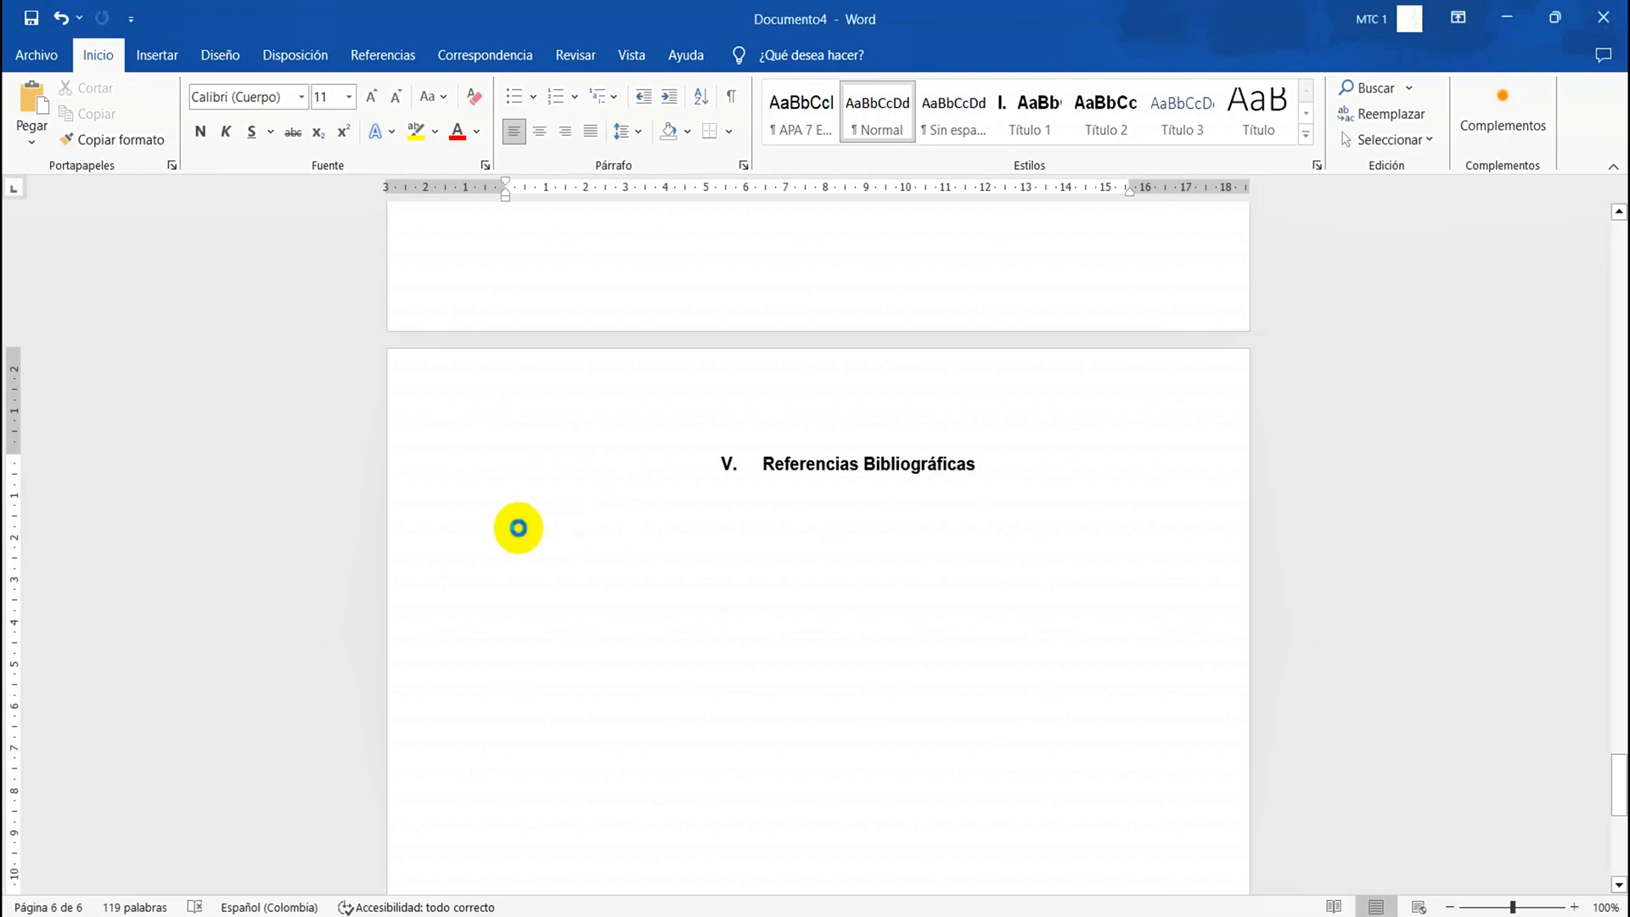
text(Herrera Cáceres, C. y Rosillo Peña, M. (2019). Confort y eficiencia energética en el diseño de edificaciones. Universidad del Valle.)
Clear all formatting from the entire pasted reference under "Referencias Bibliográficas"
double_click(535, 519)
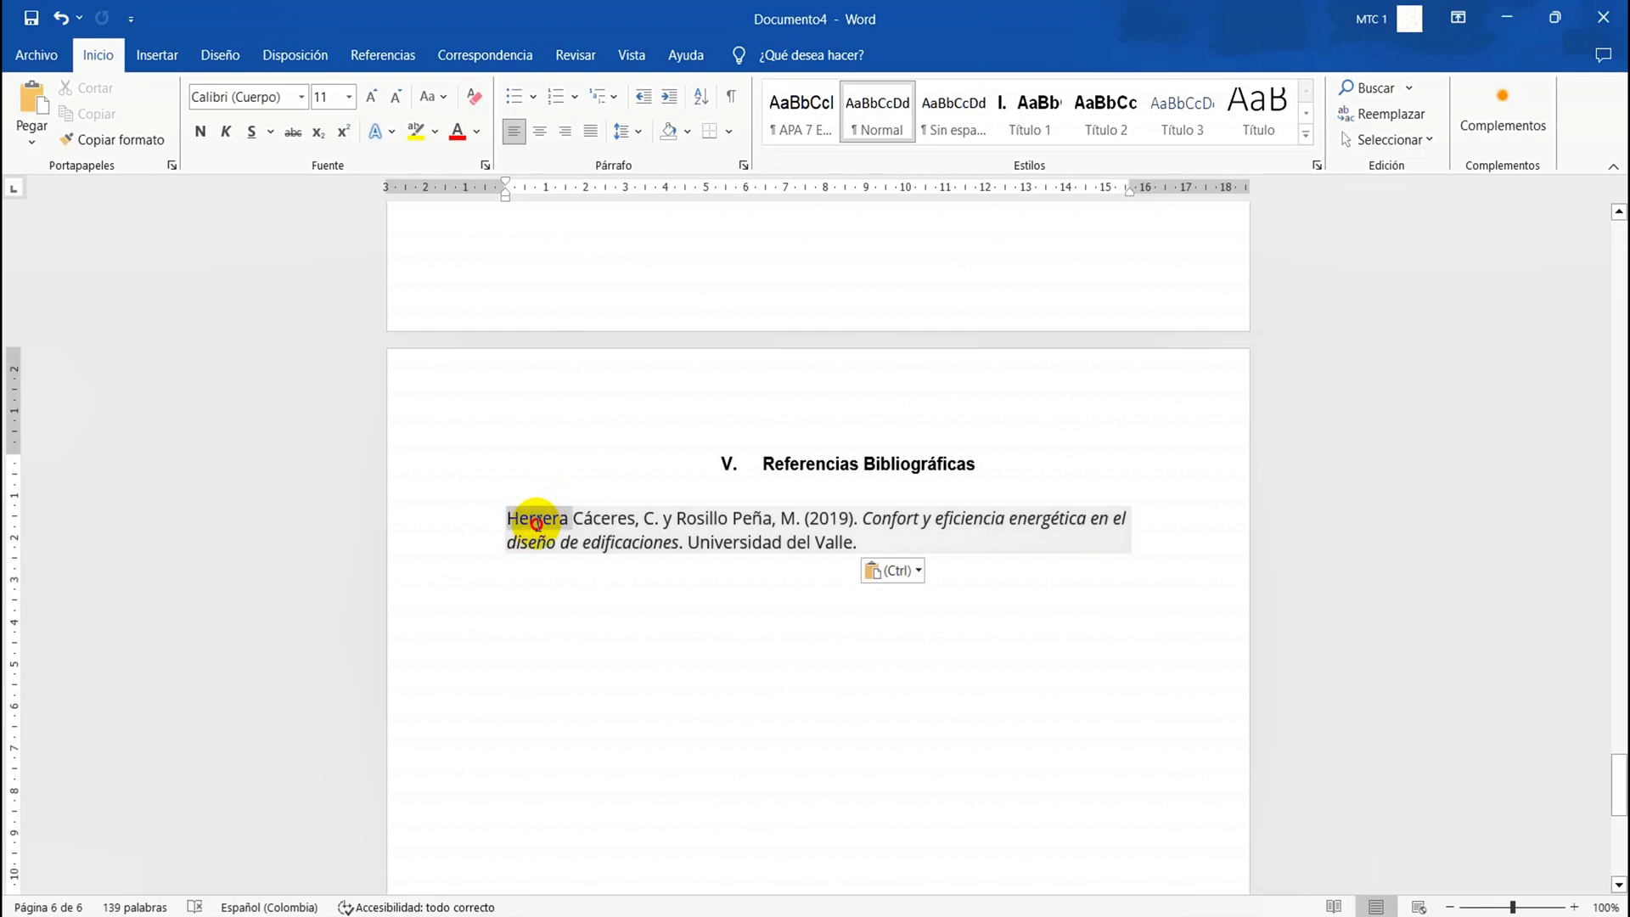
triple_click(536, 524)
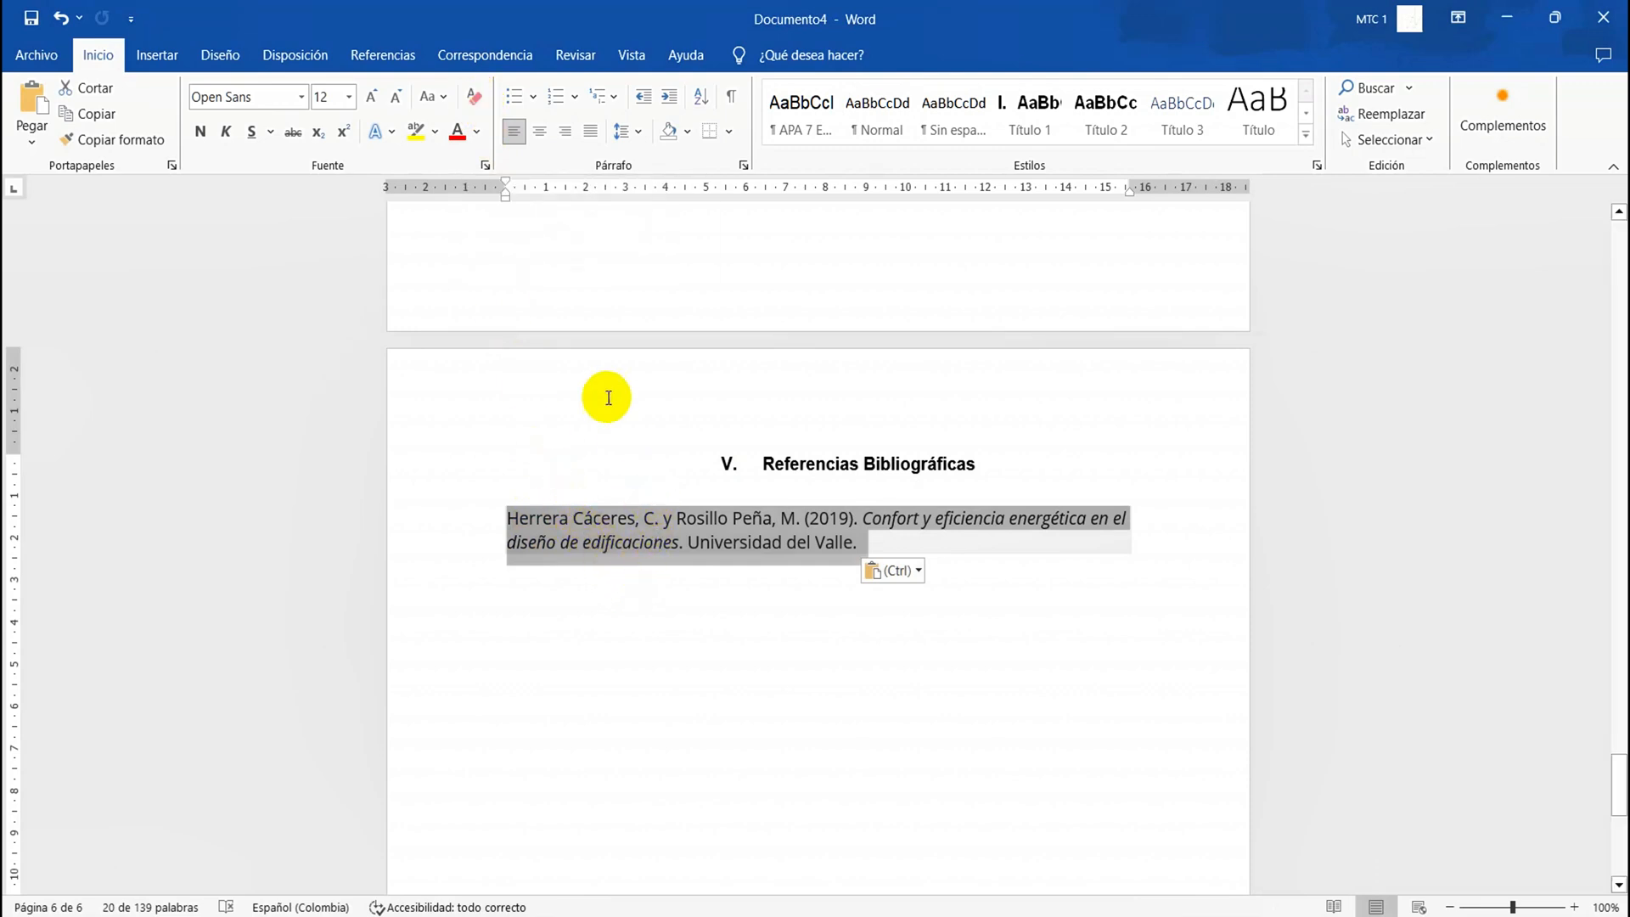
click(477, 97)
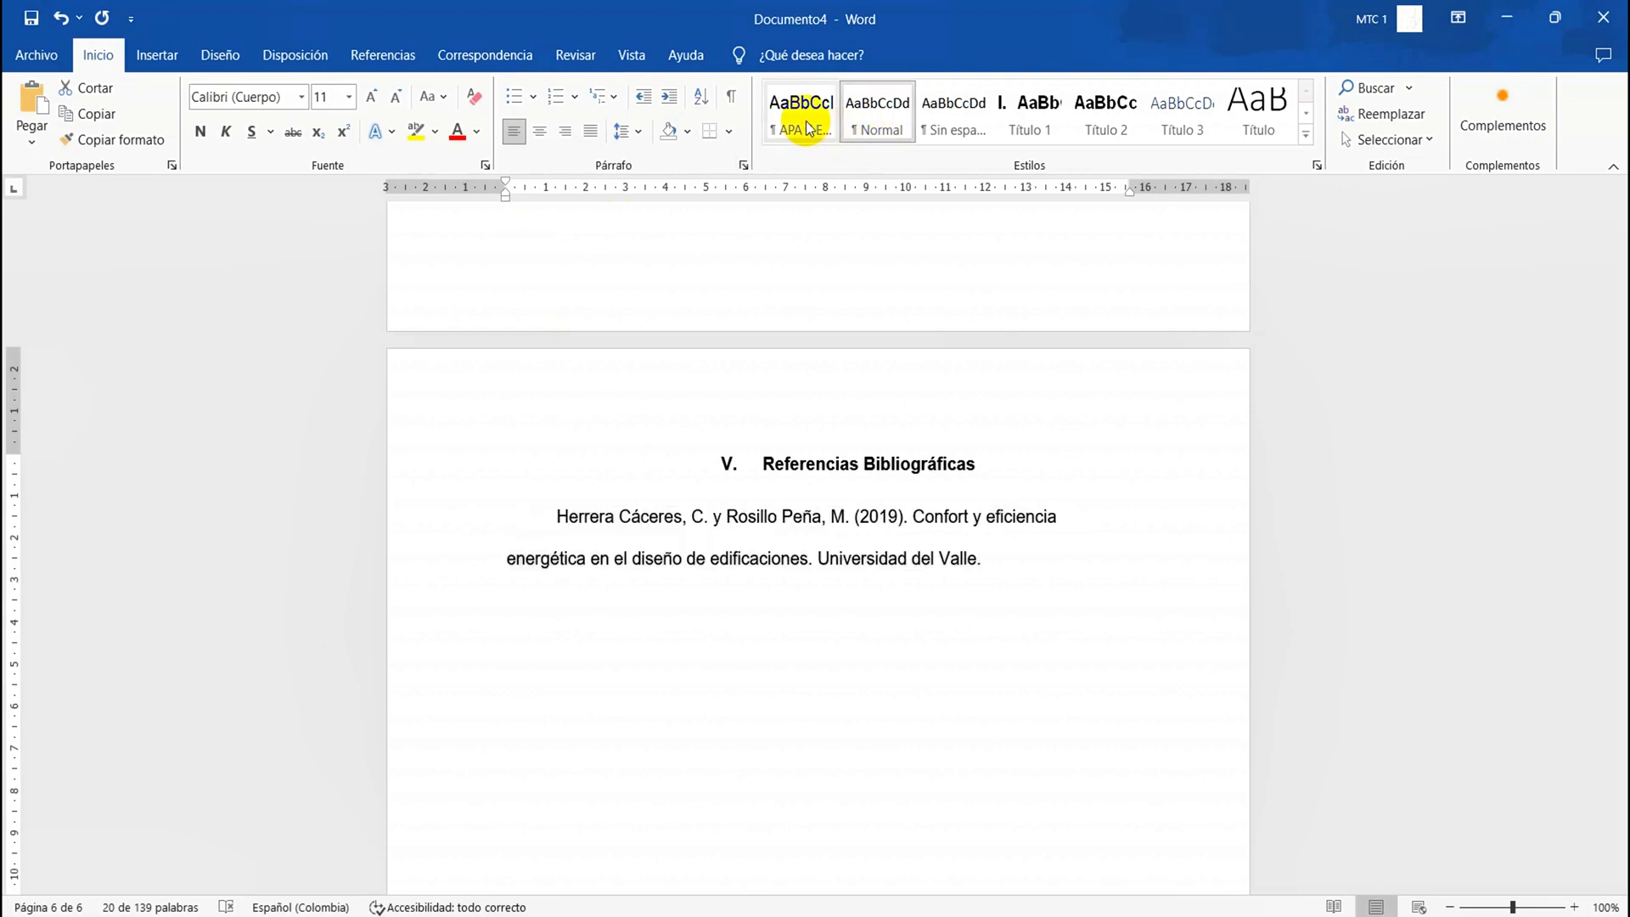
Format the reference text in Arial, size 12, with double line spacing
click(302, 98)
click(236, 233)
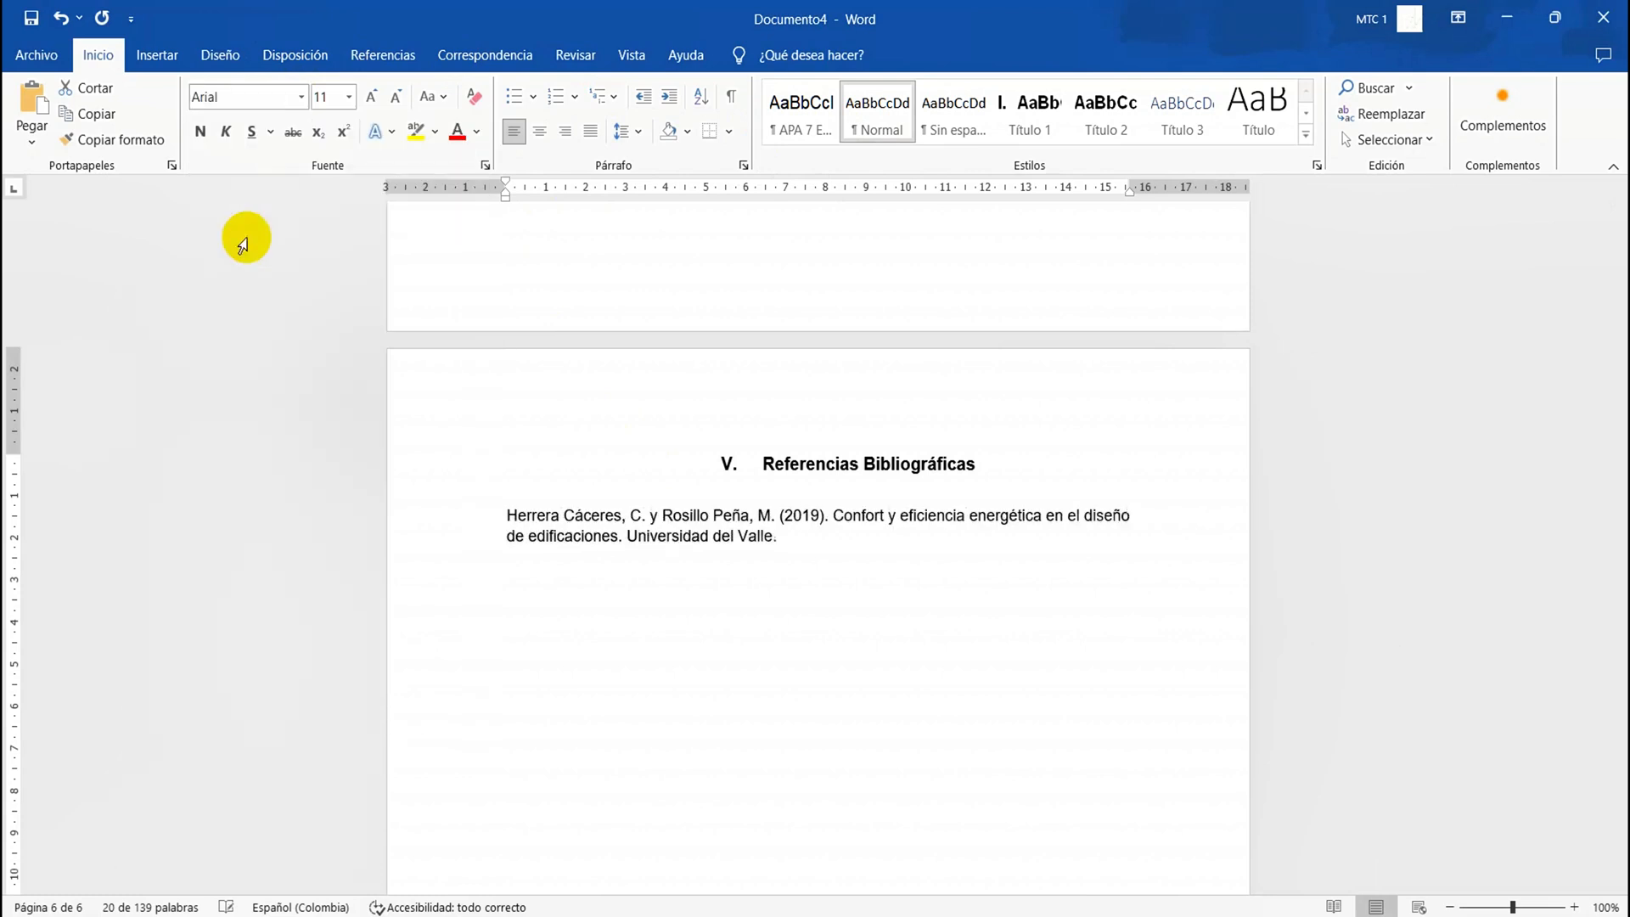
click(348, 97)
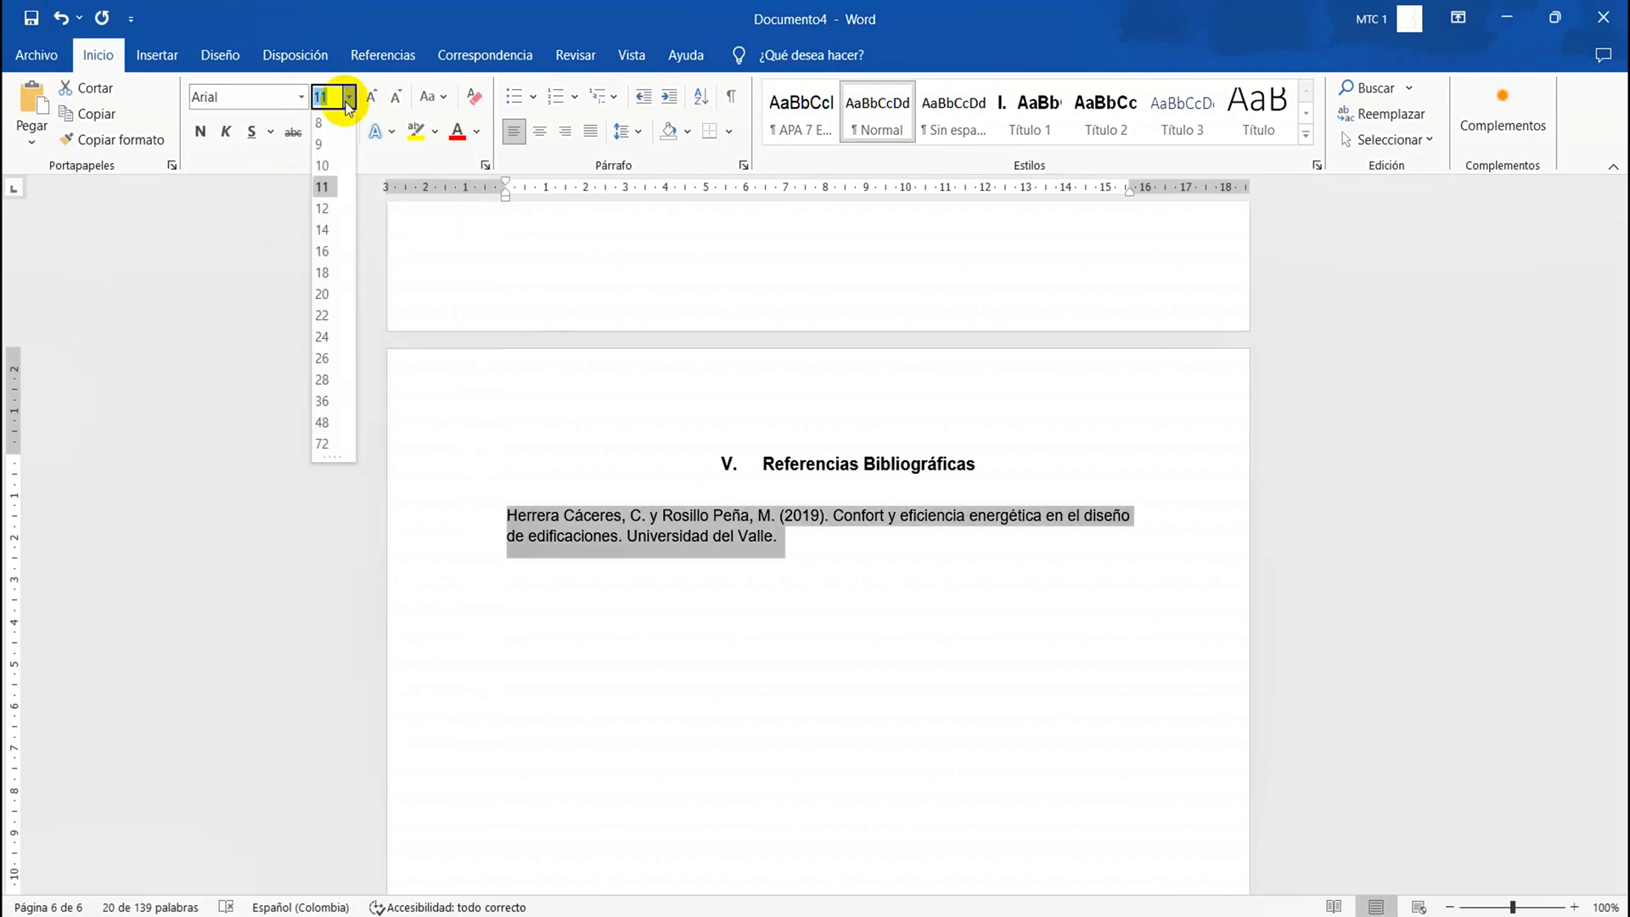
click(324, 209)
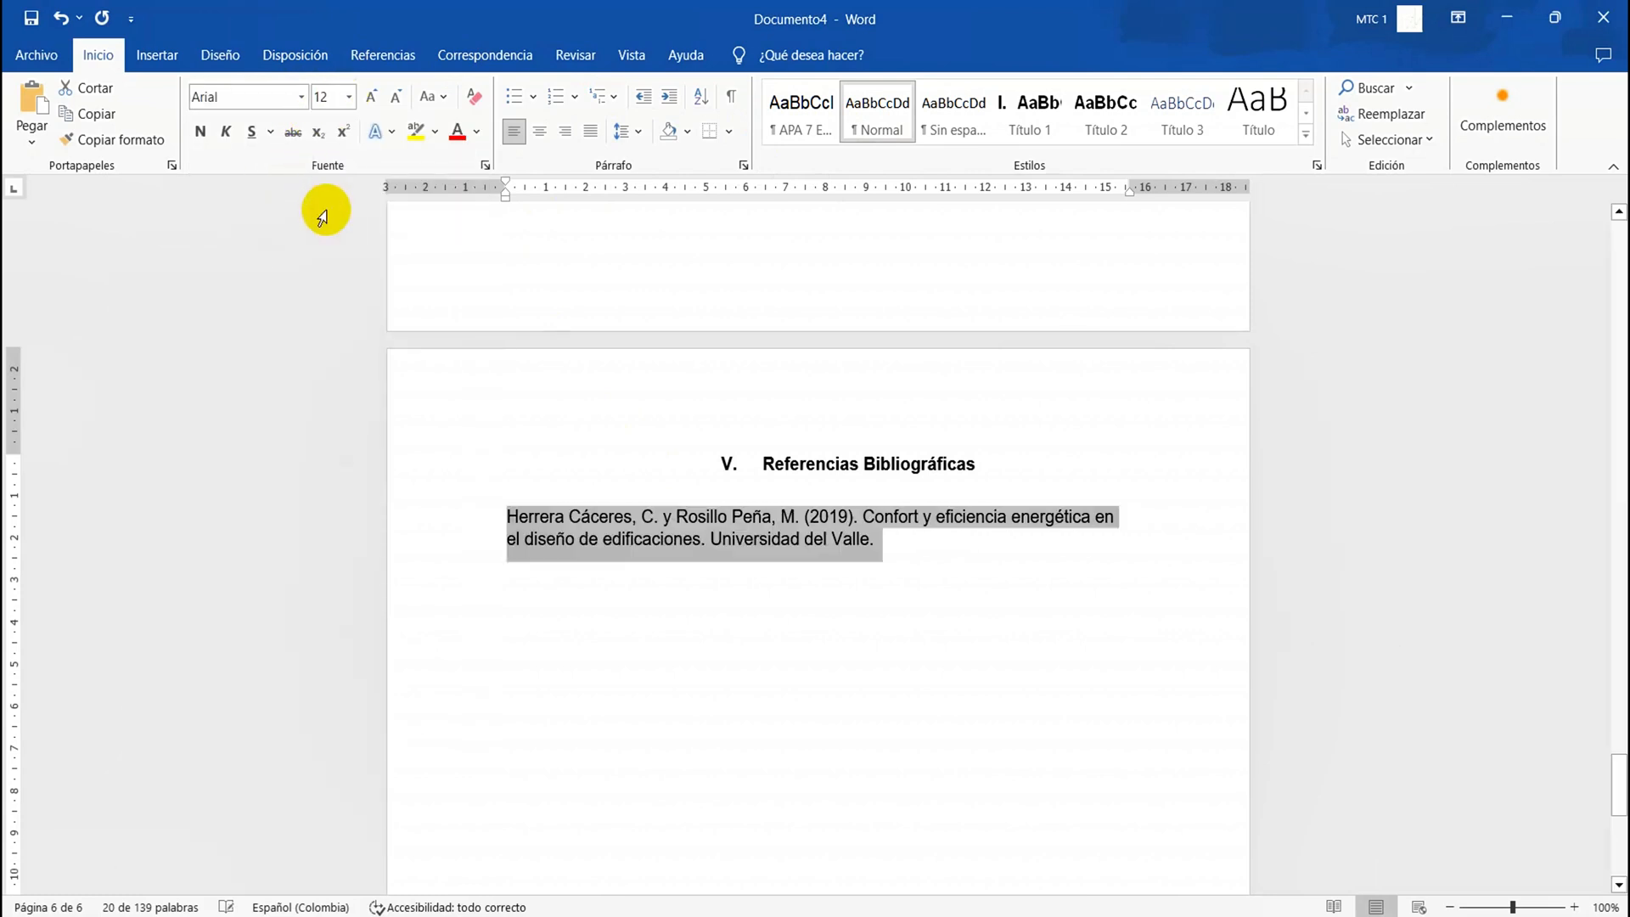
click(641, 127)
click(673, 243)
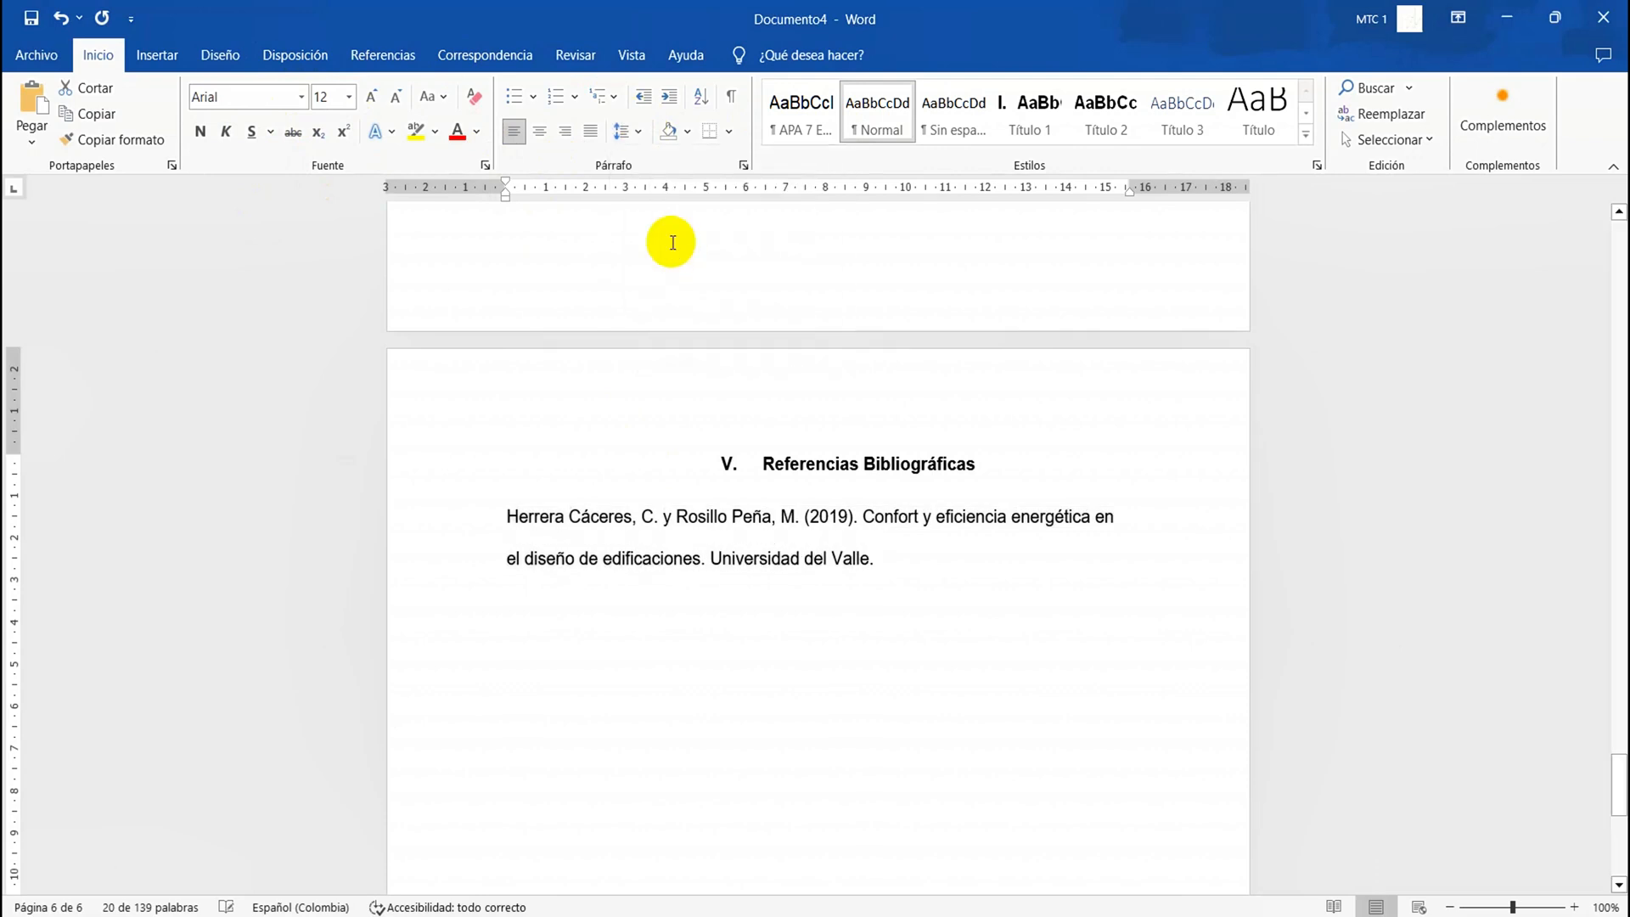
Apply a hanging indent to the whole reference paragraph under "Referencias Bibliográficas"
triple_click(607, 505)
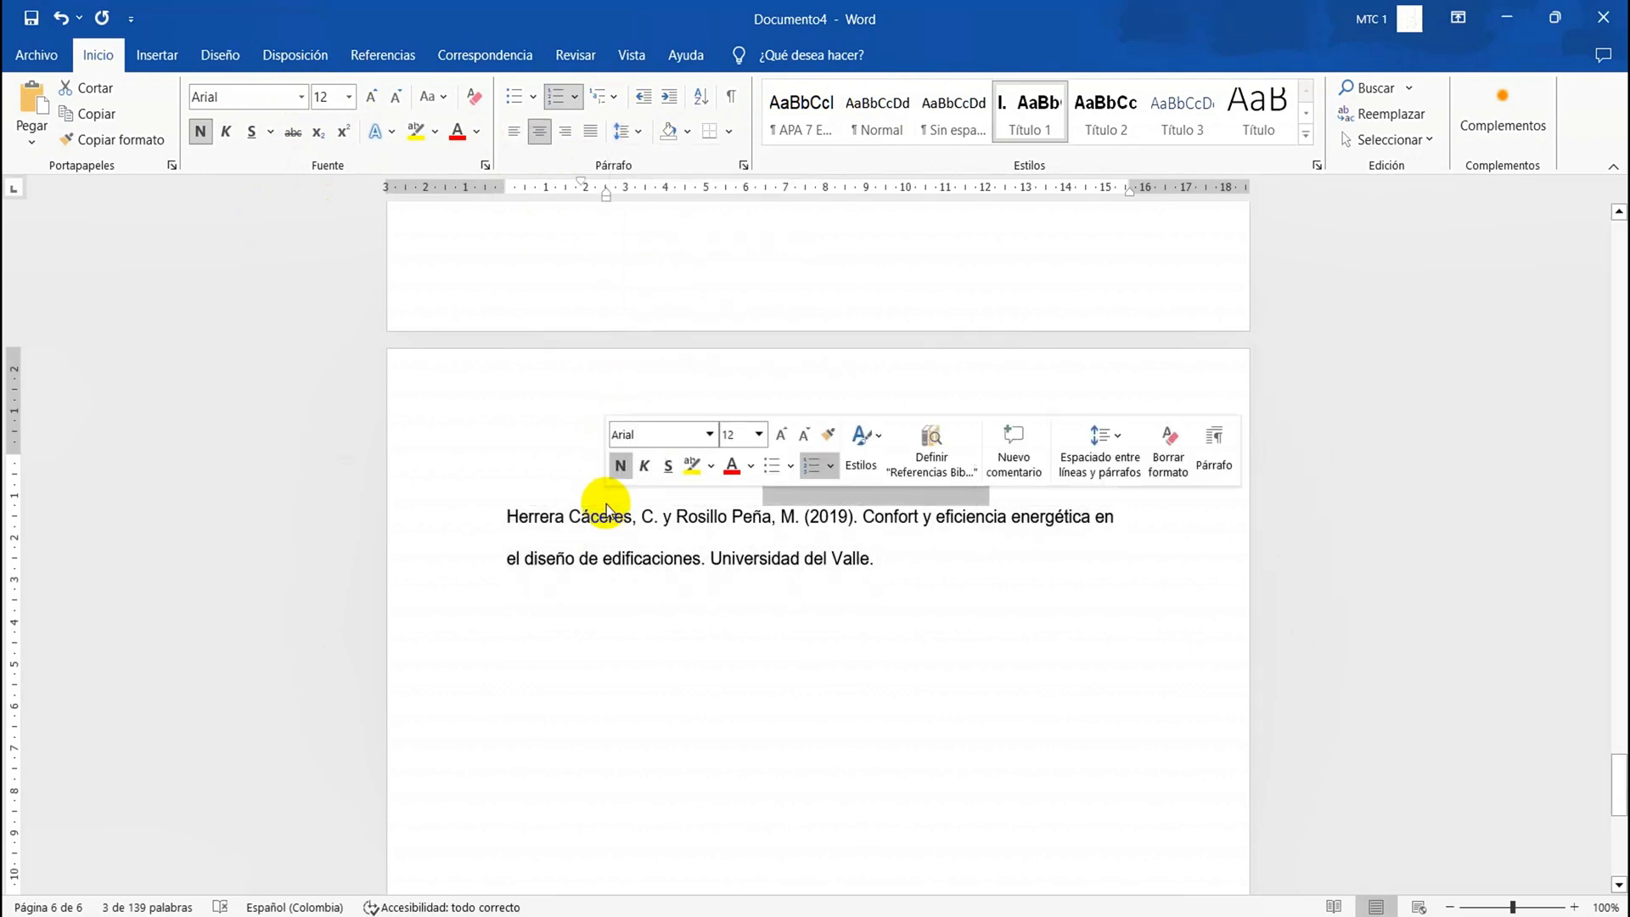
triple_click(604, 515)
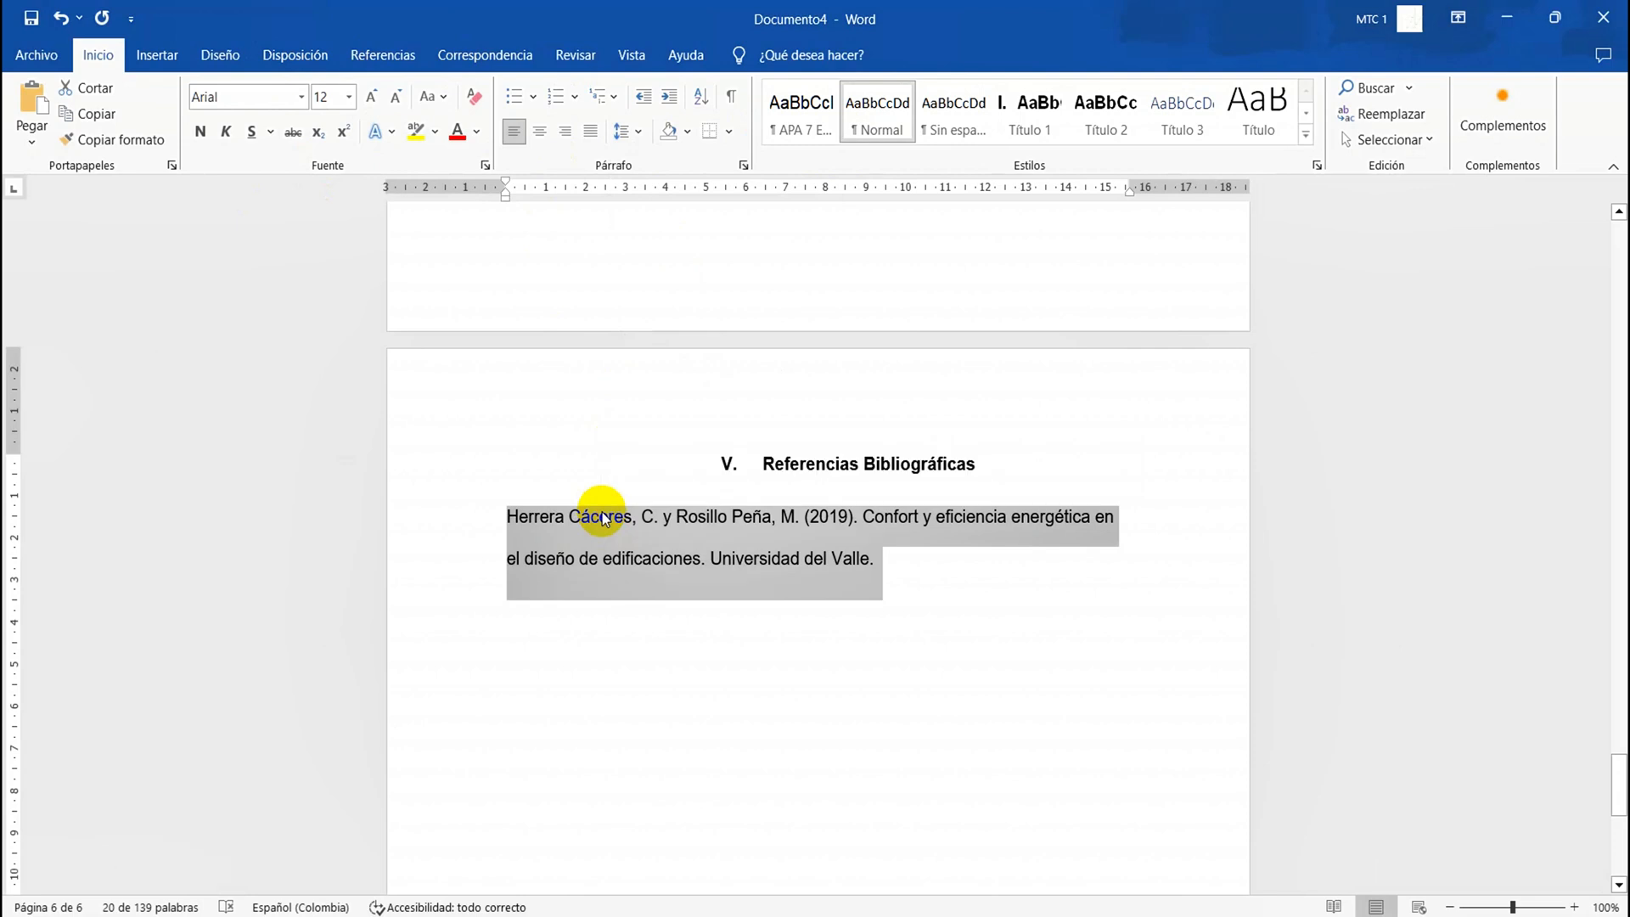
key(ctrl+f)
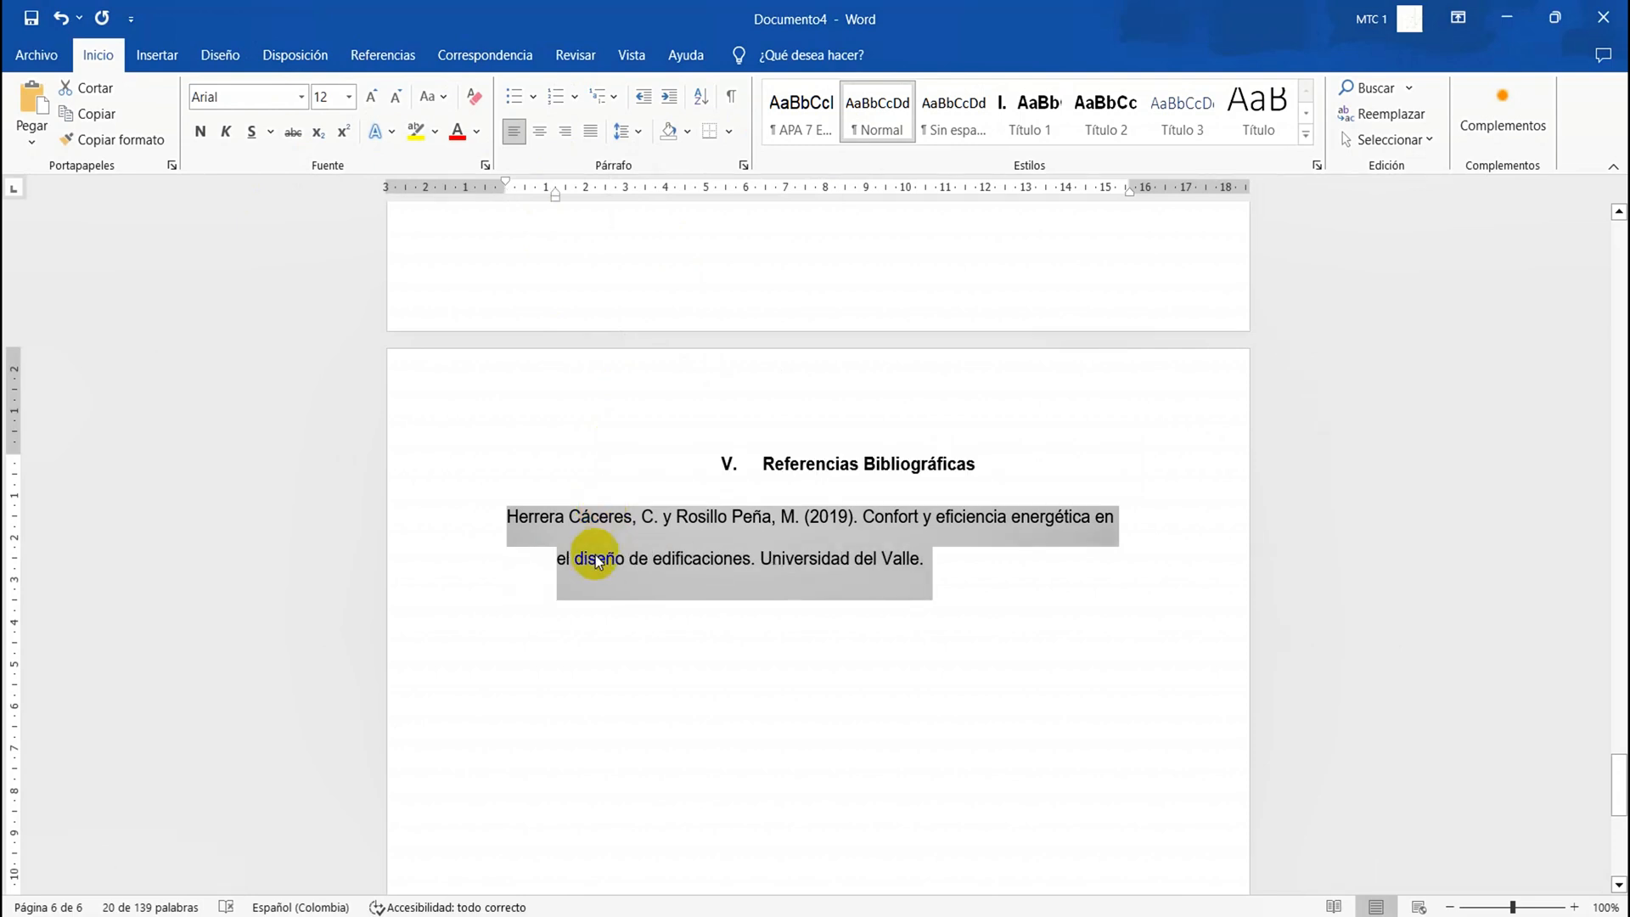
Below the reference, write the note "Control F en cada una de las referencias, esto con el fin de aplicar la sangría para dichas referencias."
click(931, 590)
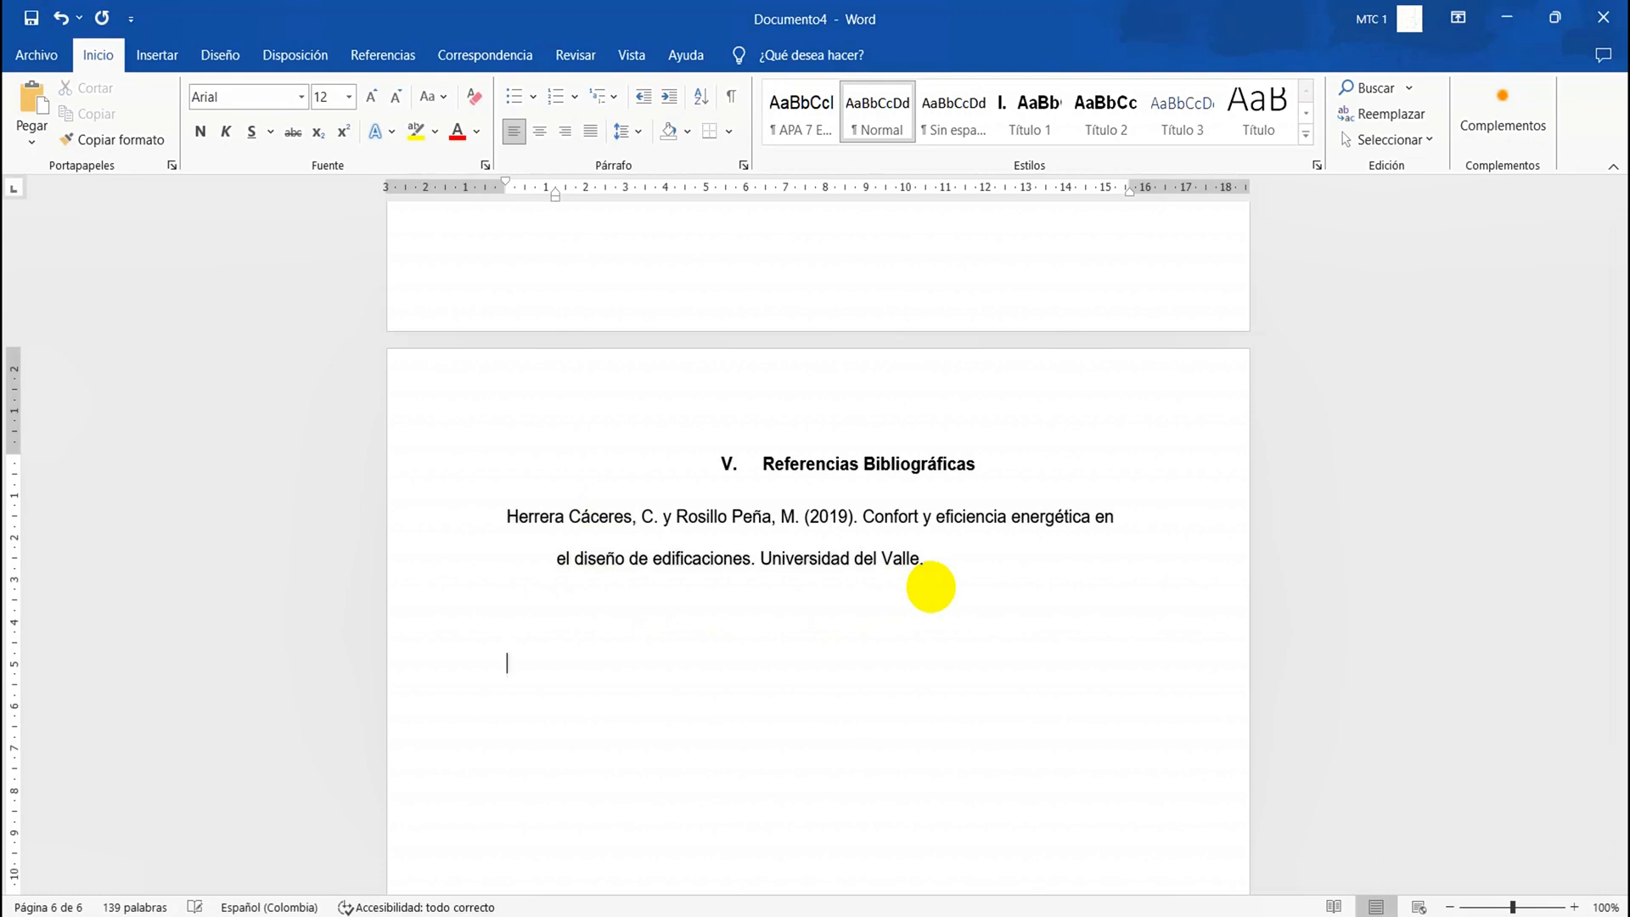
text(ontrol F en cada una )
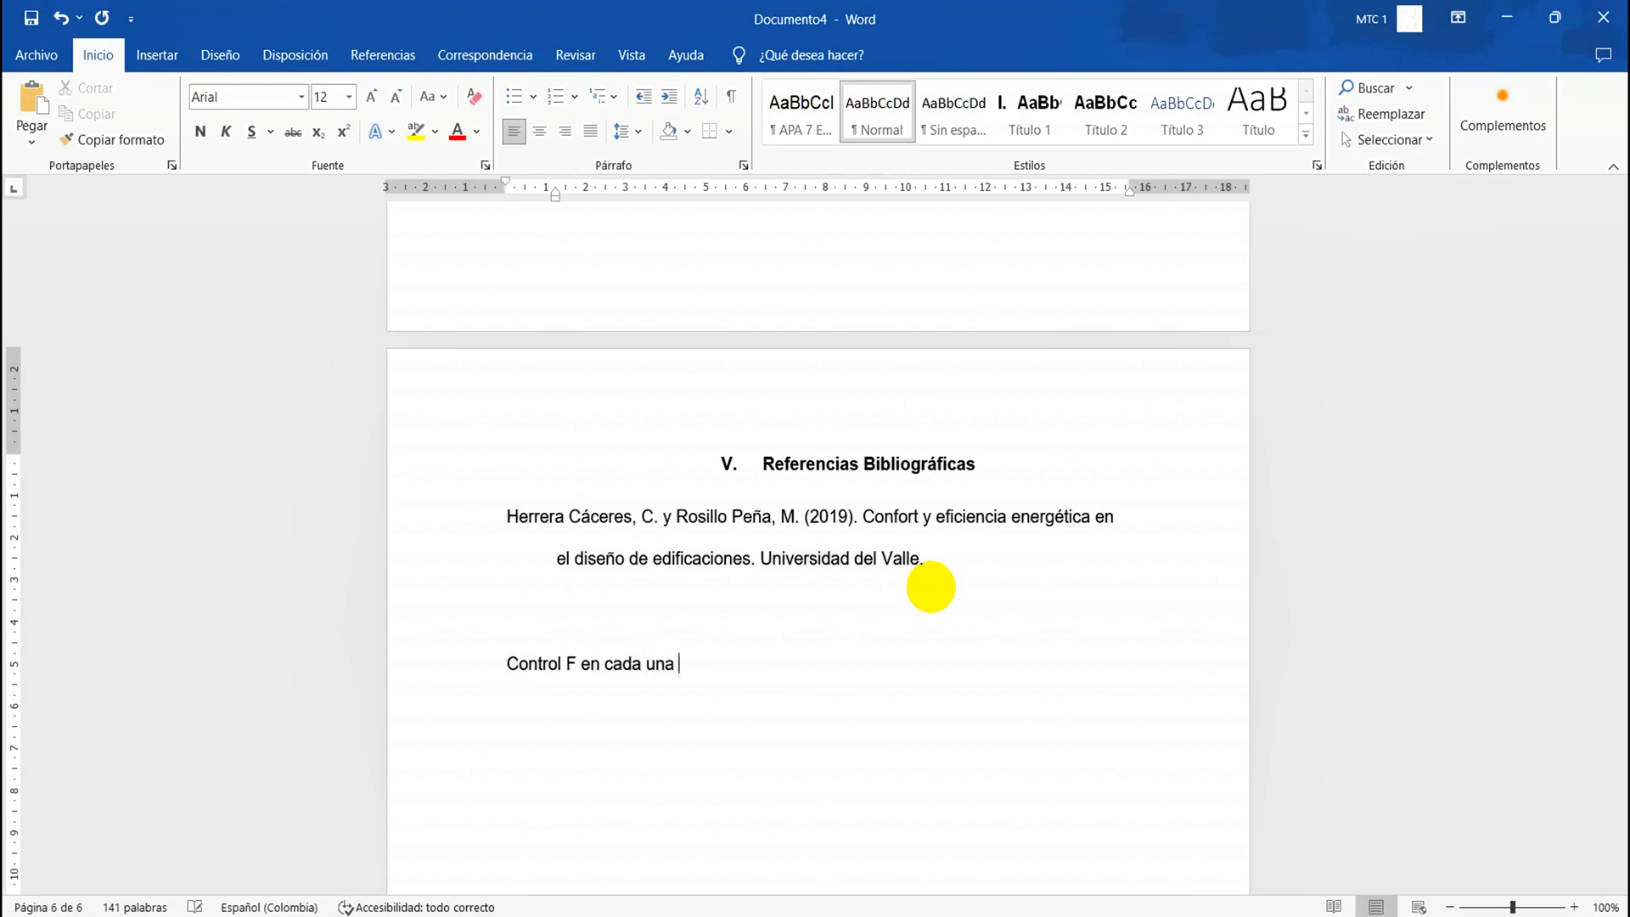
text(de las referencias)
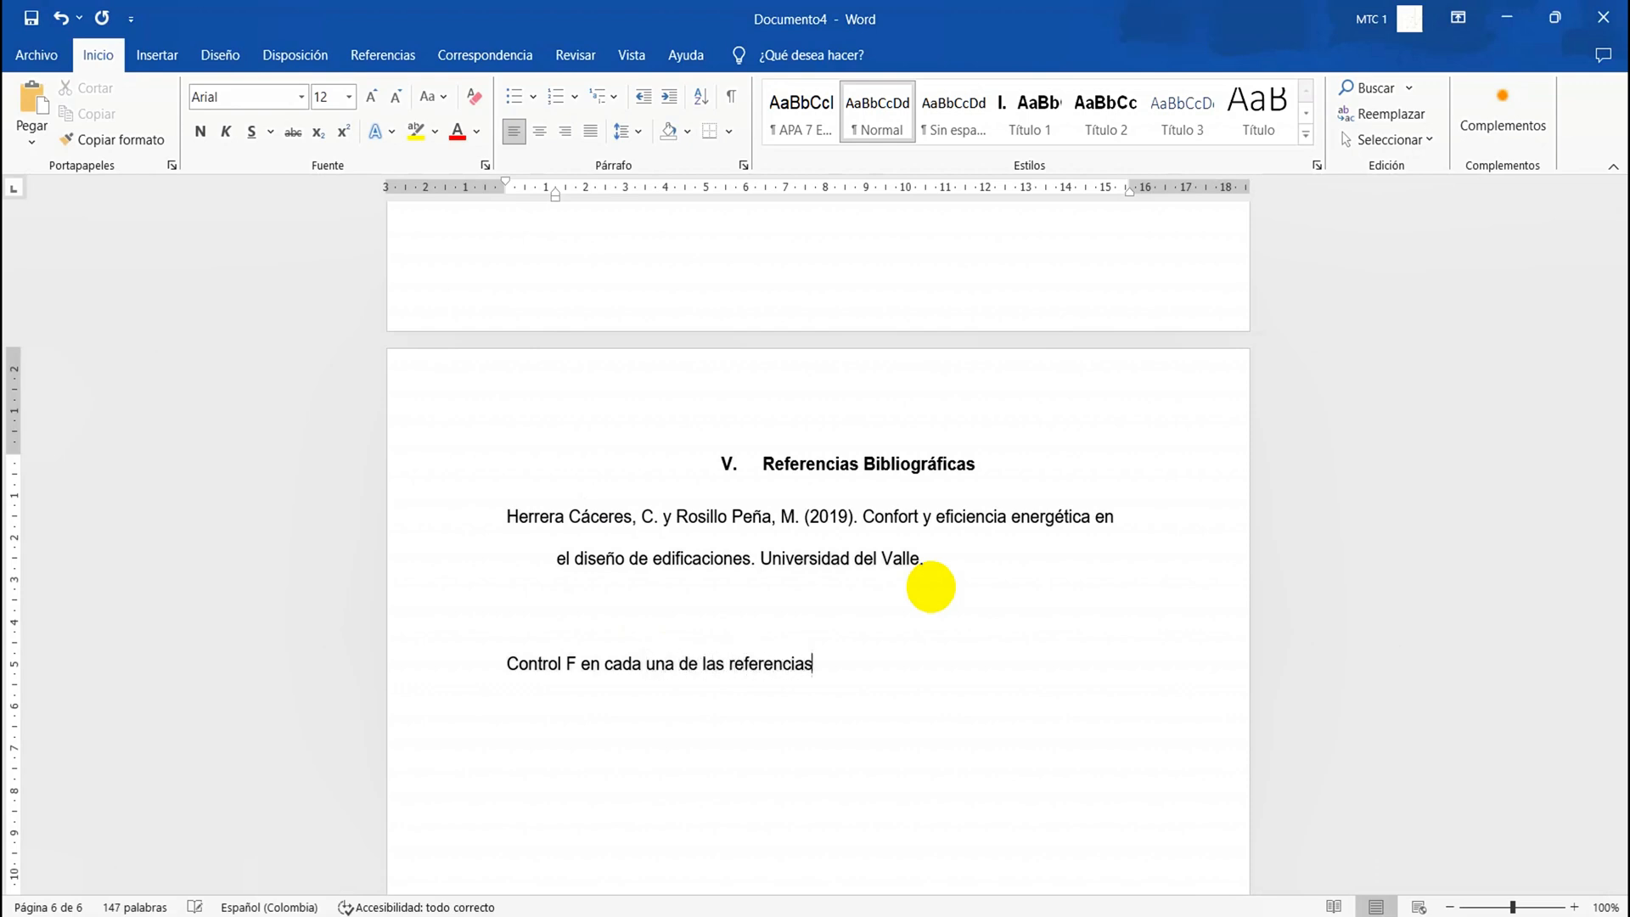
text(, esto con el fin de aplicar la sangría para)
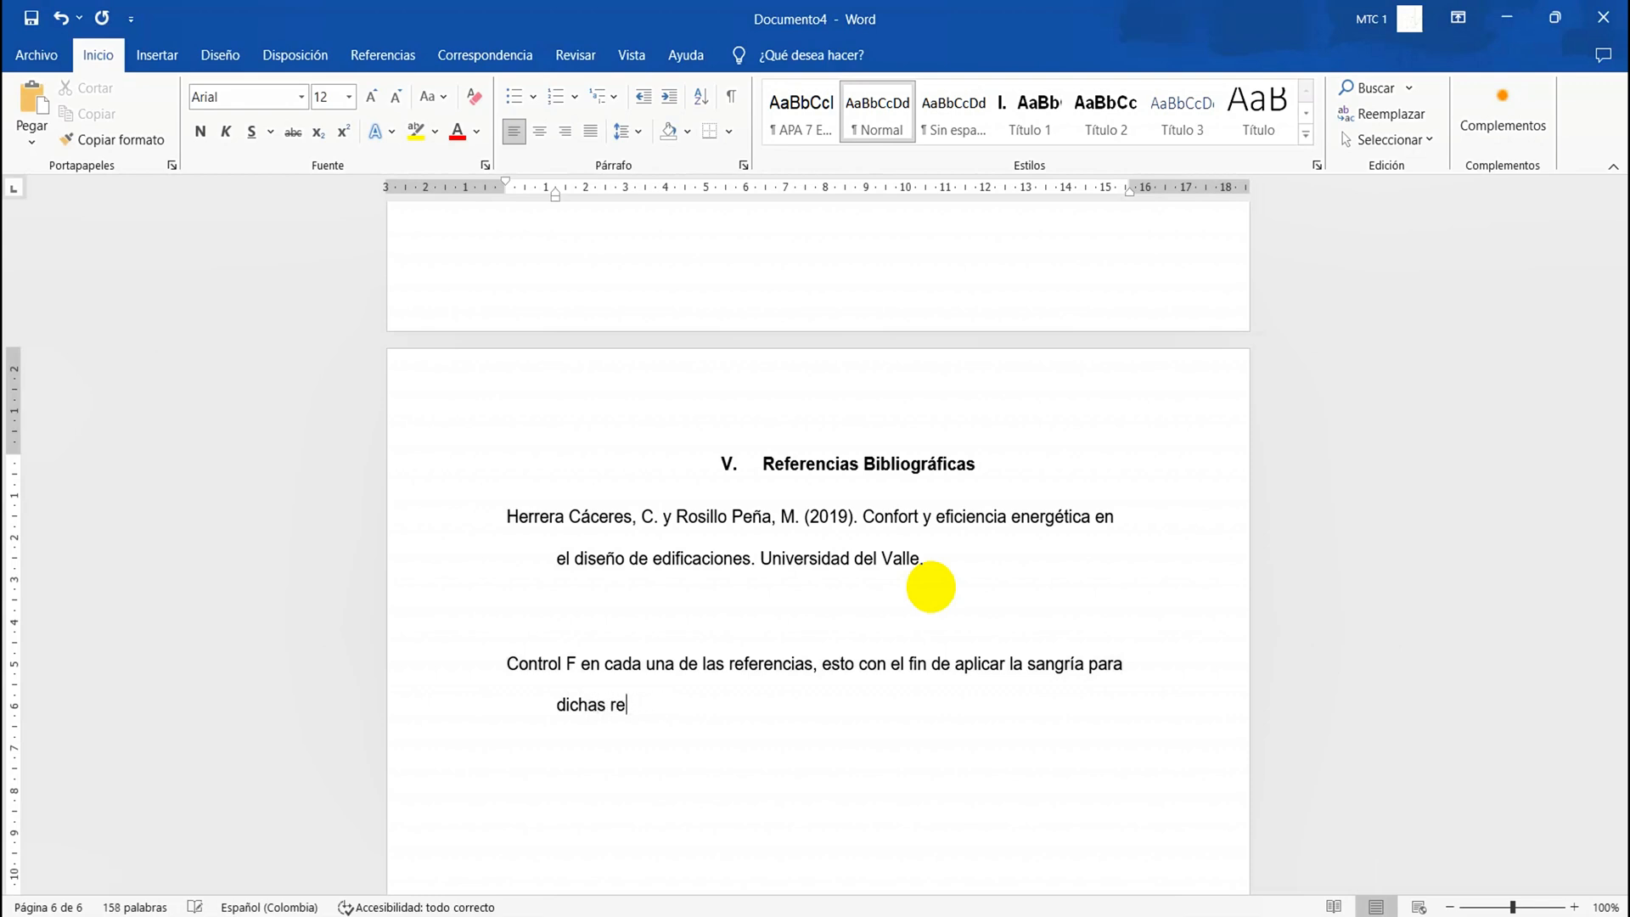
text(erenci)
key(BackSpace)
key(BackSpace)
key(BackSpace)
key(BackSpace)
key(BackSpace)
key(BackSpace)
click(605, 664)
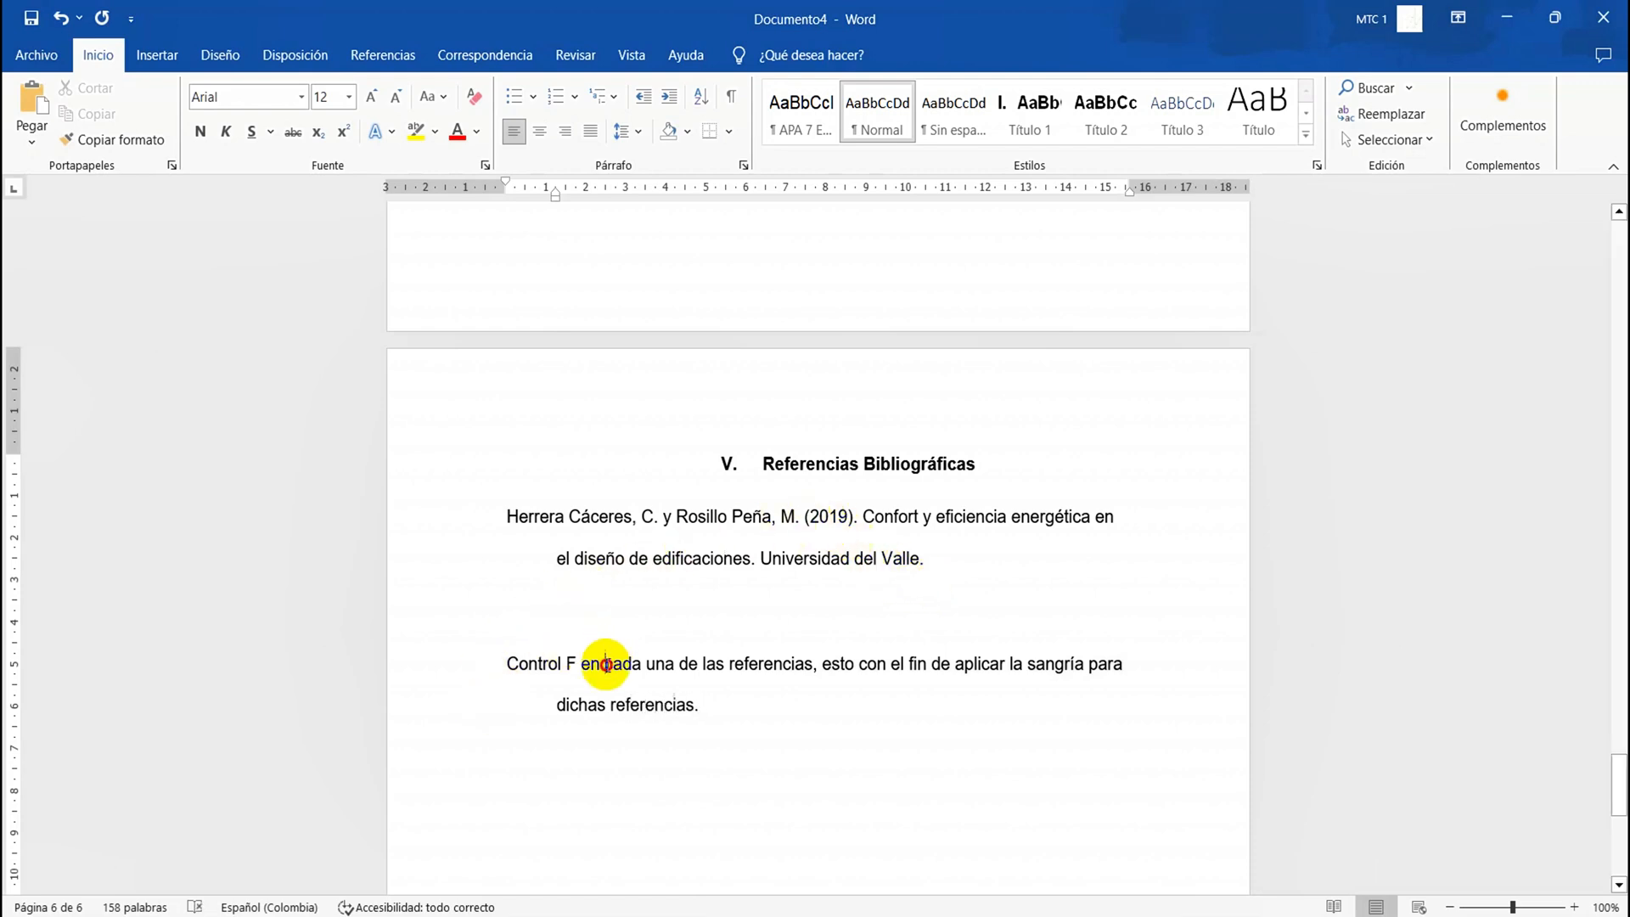
triple_click(605, 664)
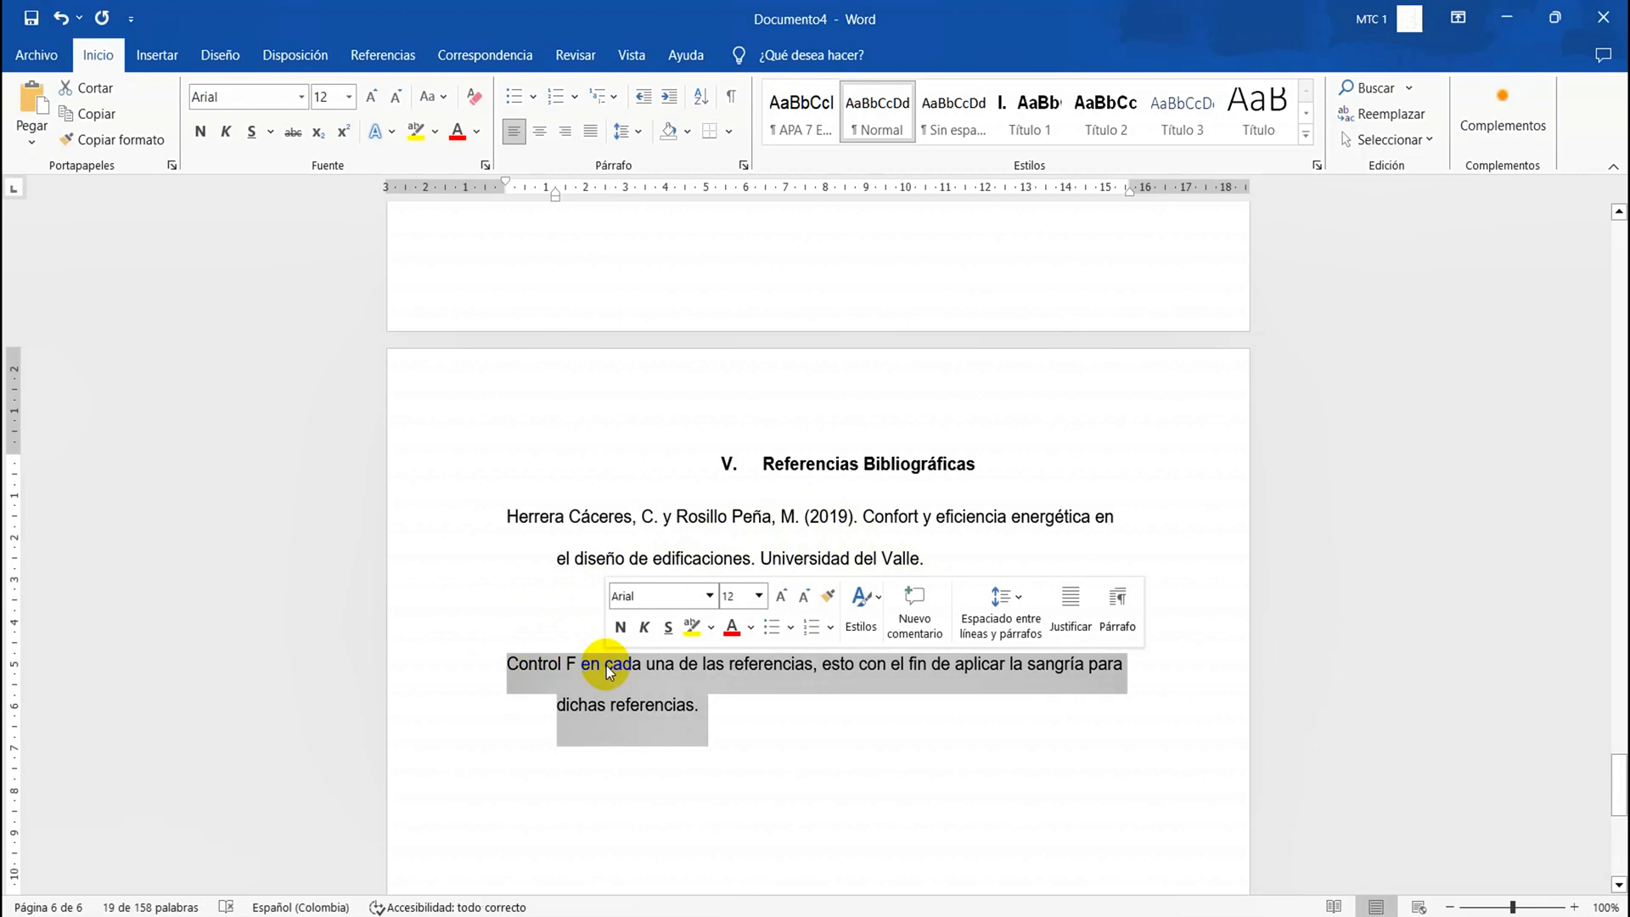
double_click(606, 665)
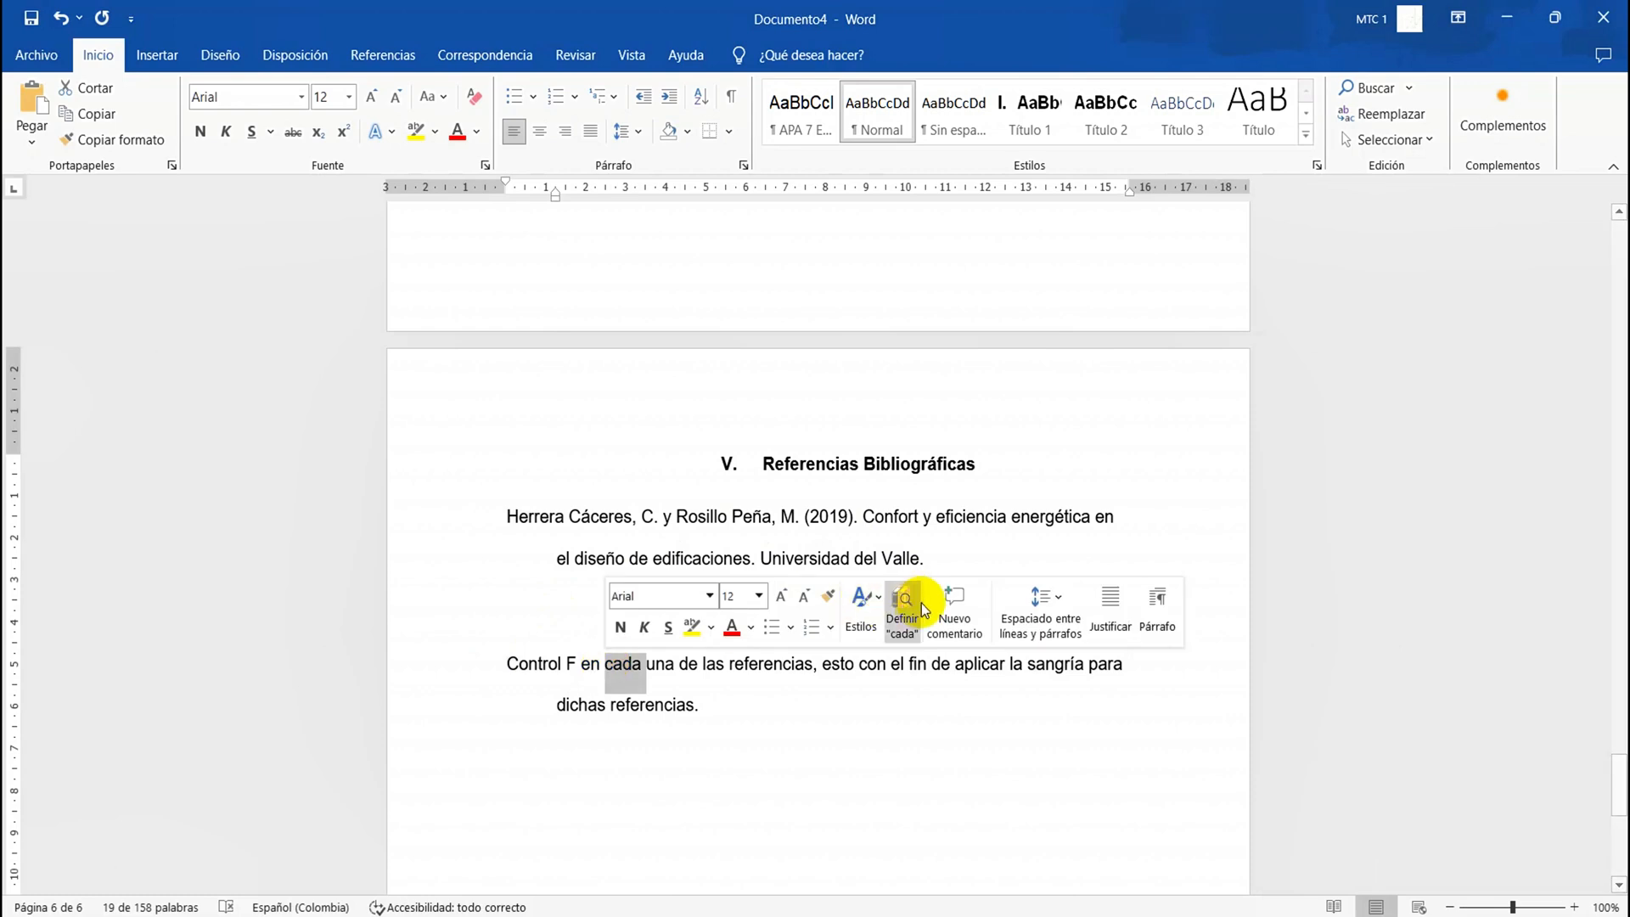
click(955, 558)
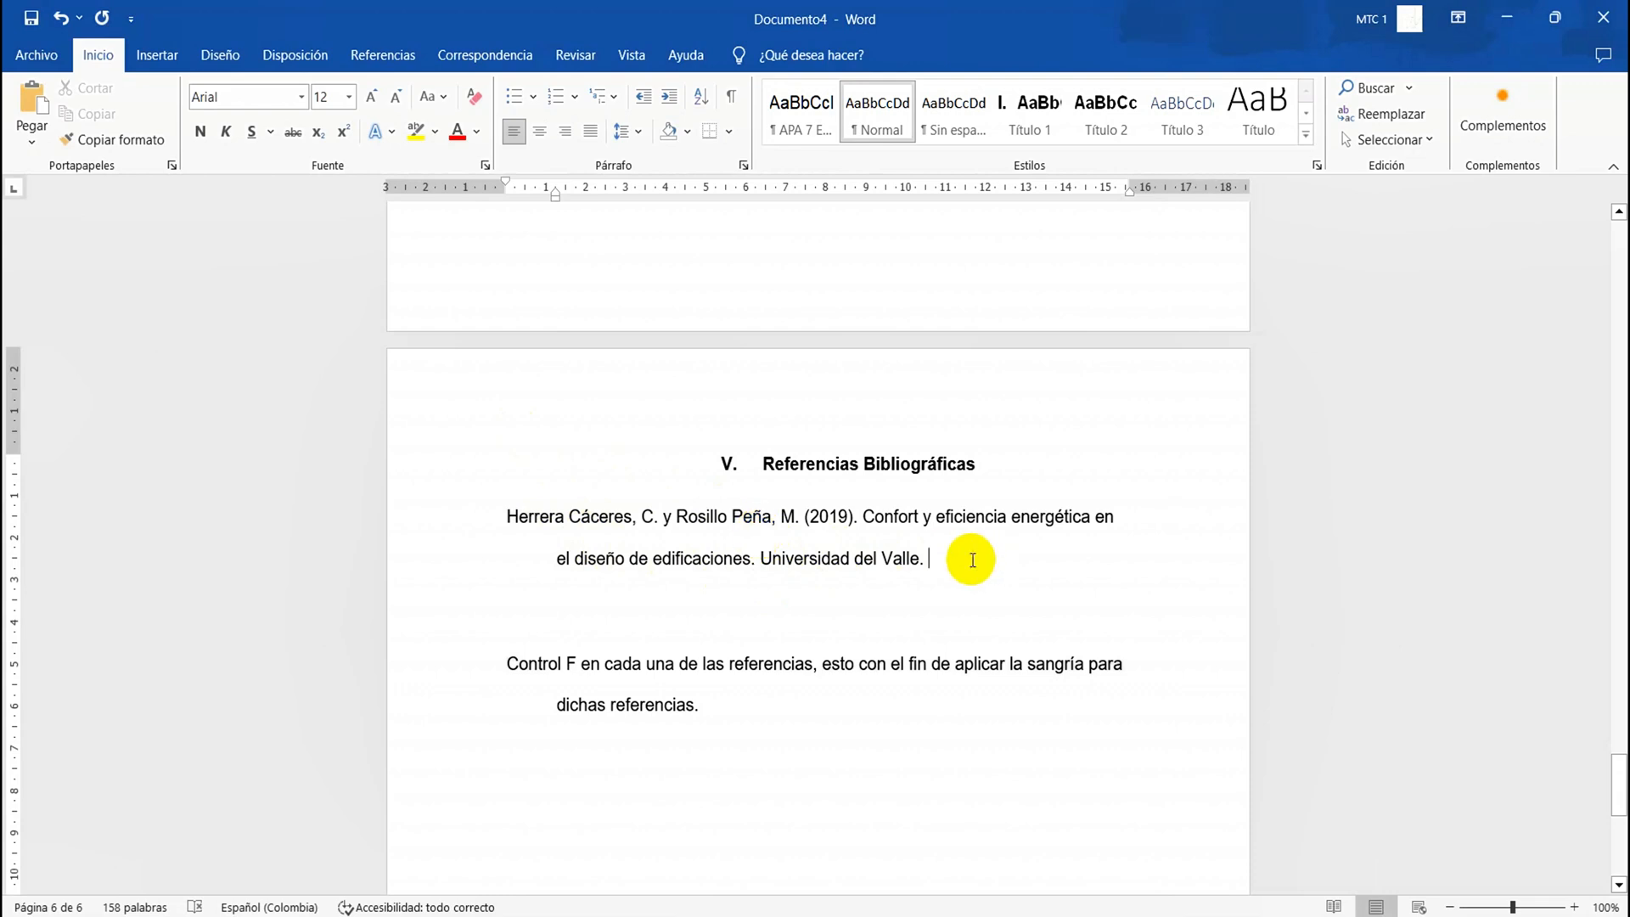
key(Return)
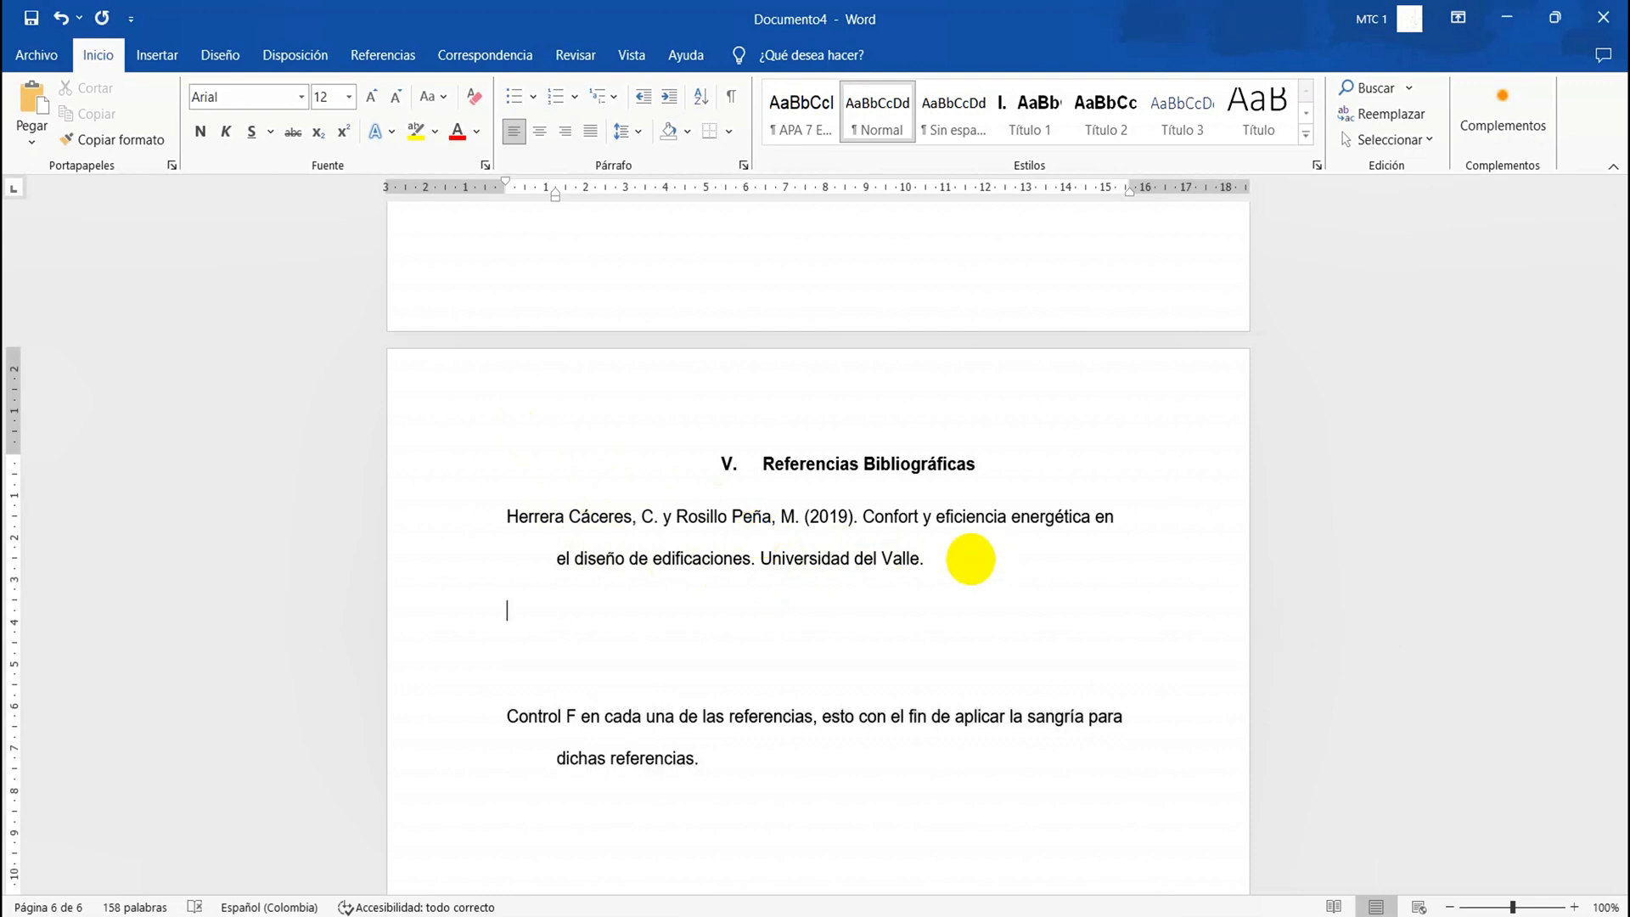
key(BackSpace)
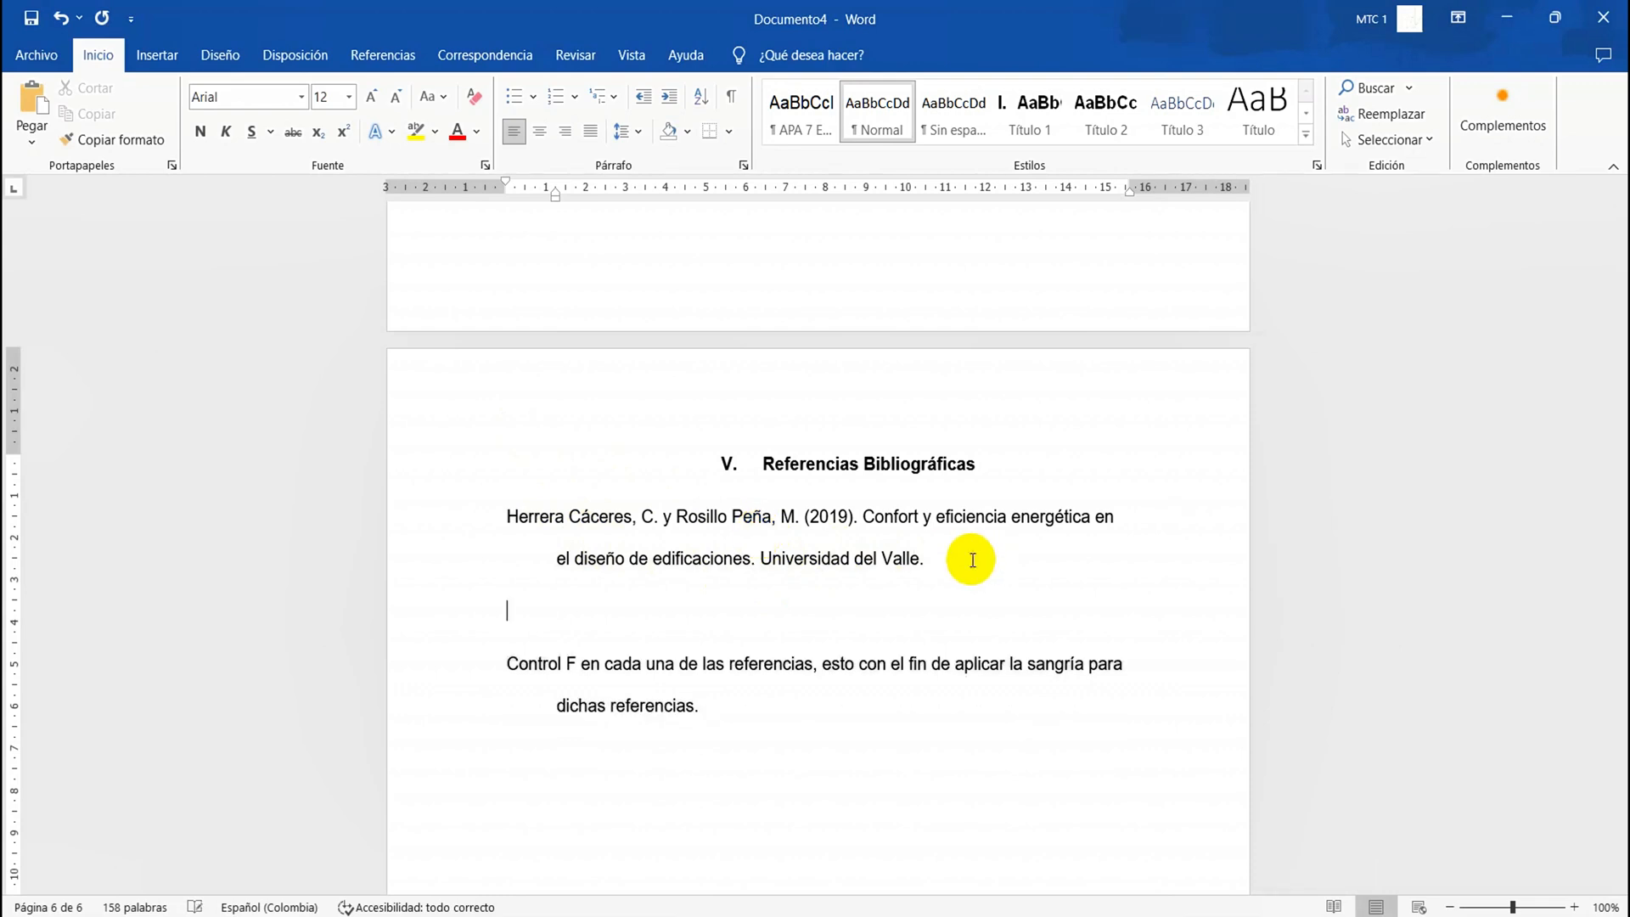
double_click(878, 526)
click(878, 537)
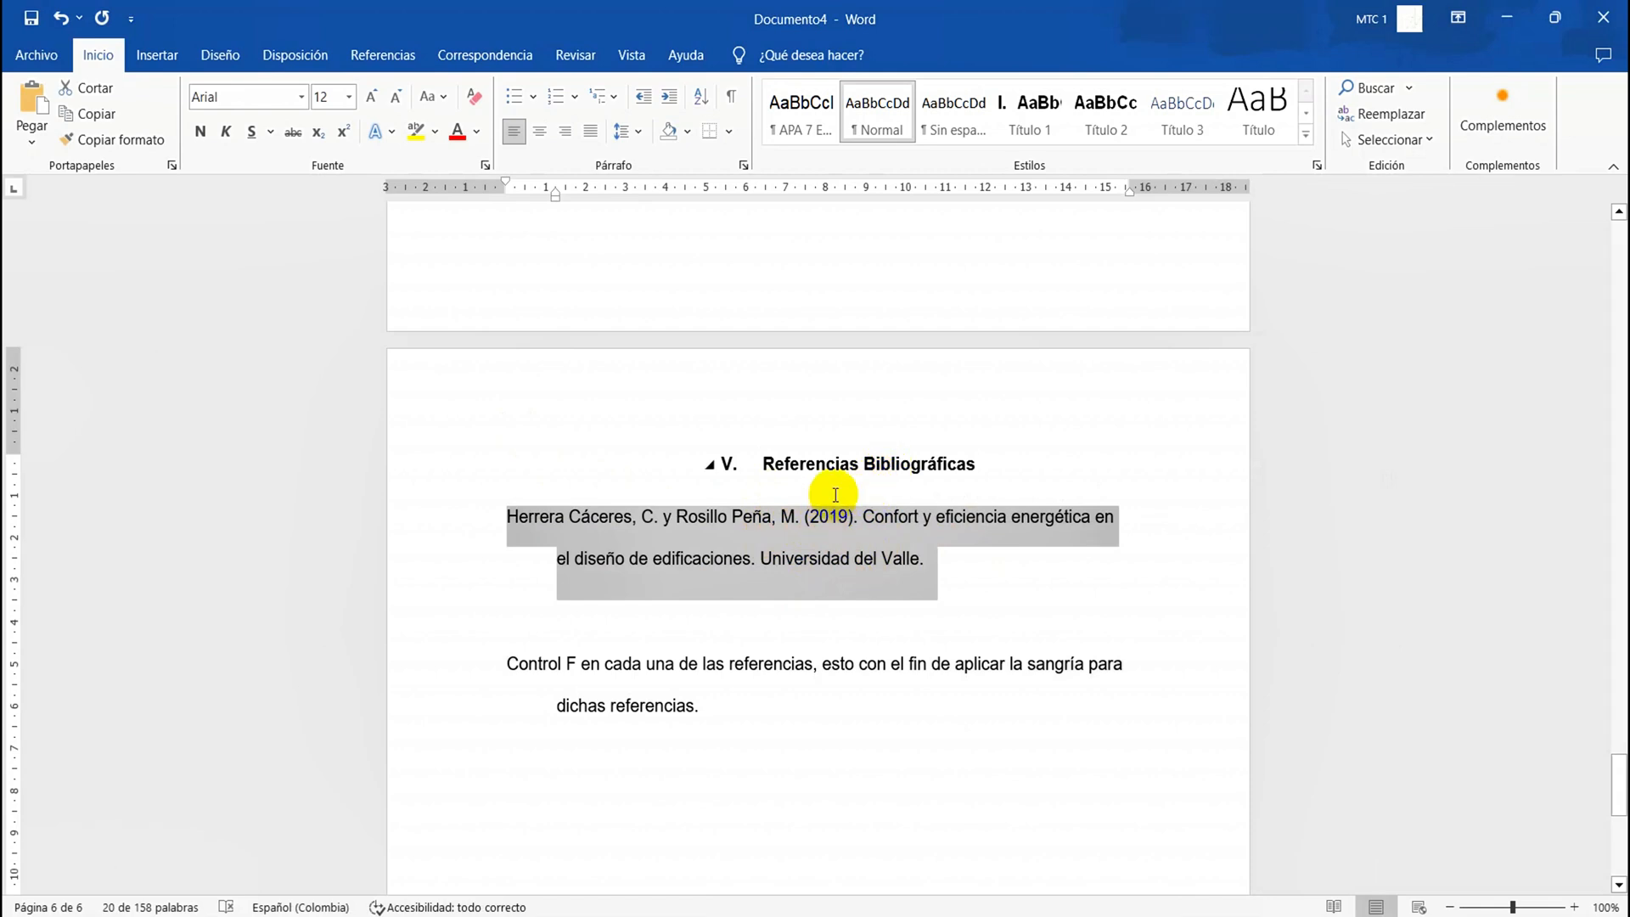
scroll(798, 536, up, 10)
click(798, 536)
scroll(798, 536, down, 5)
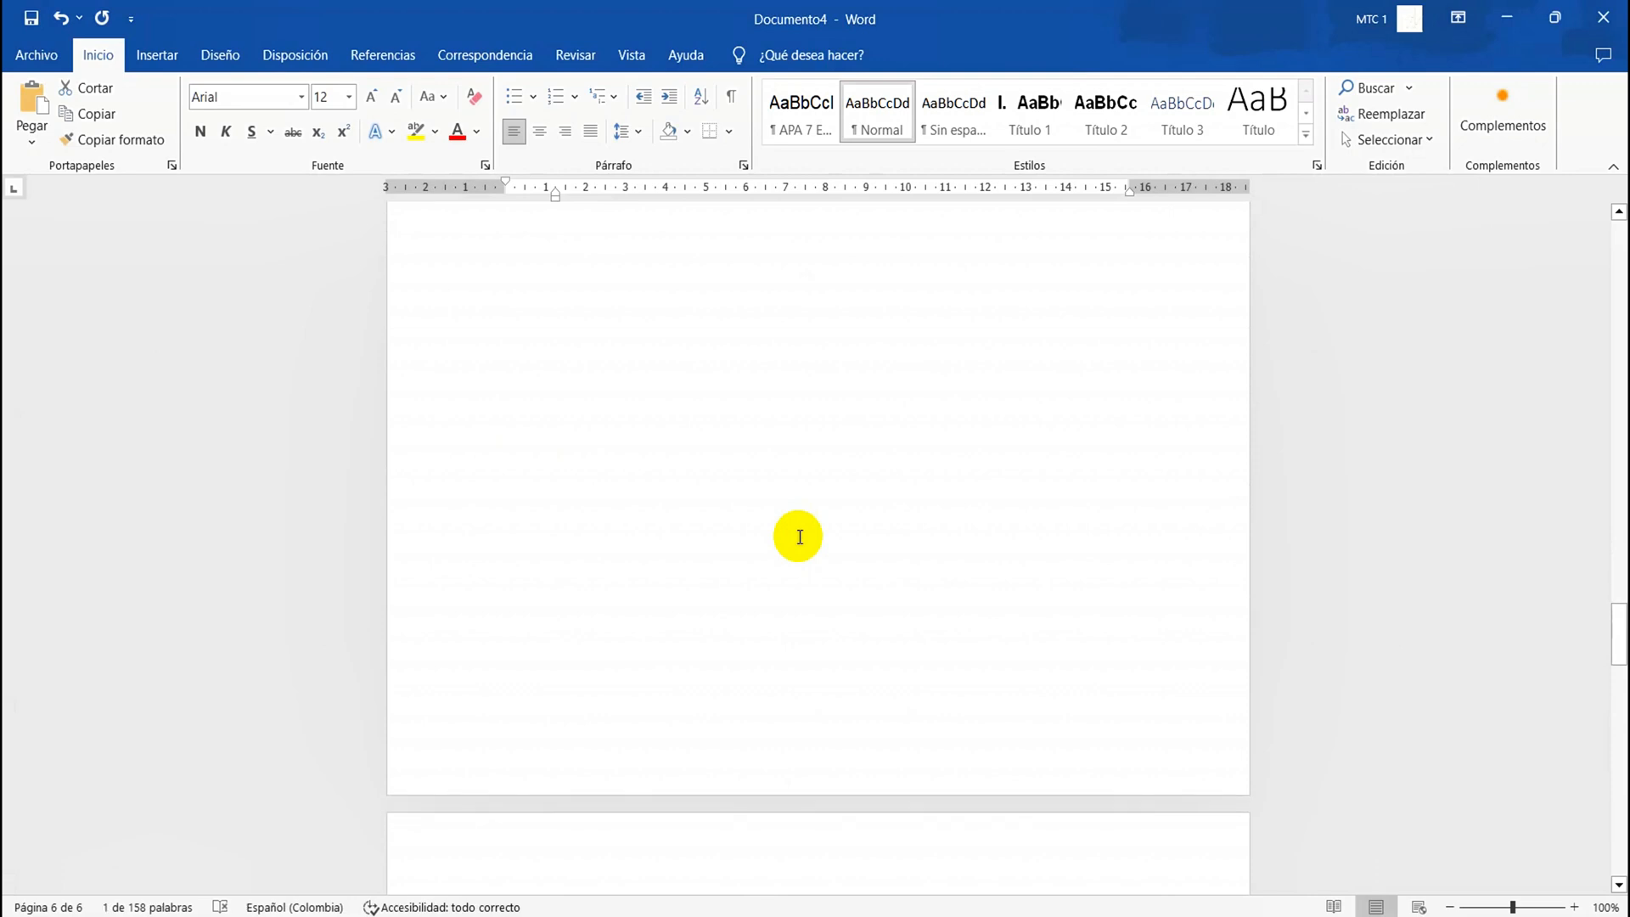
click(787, 755)
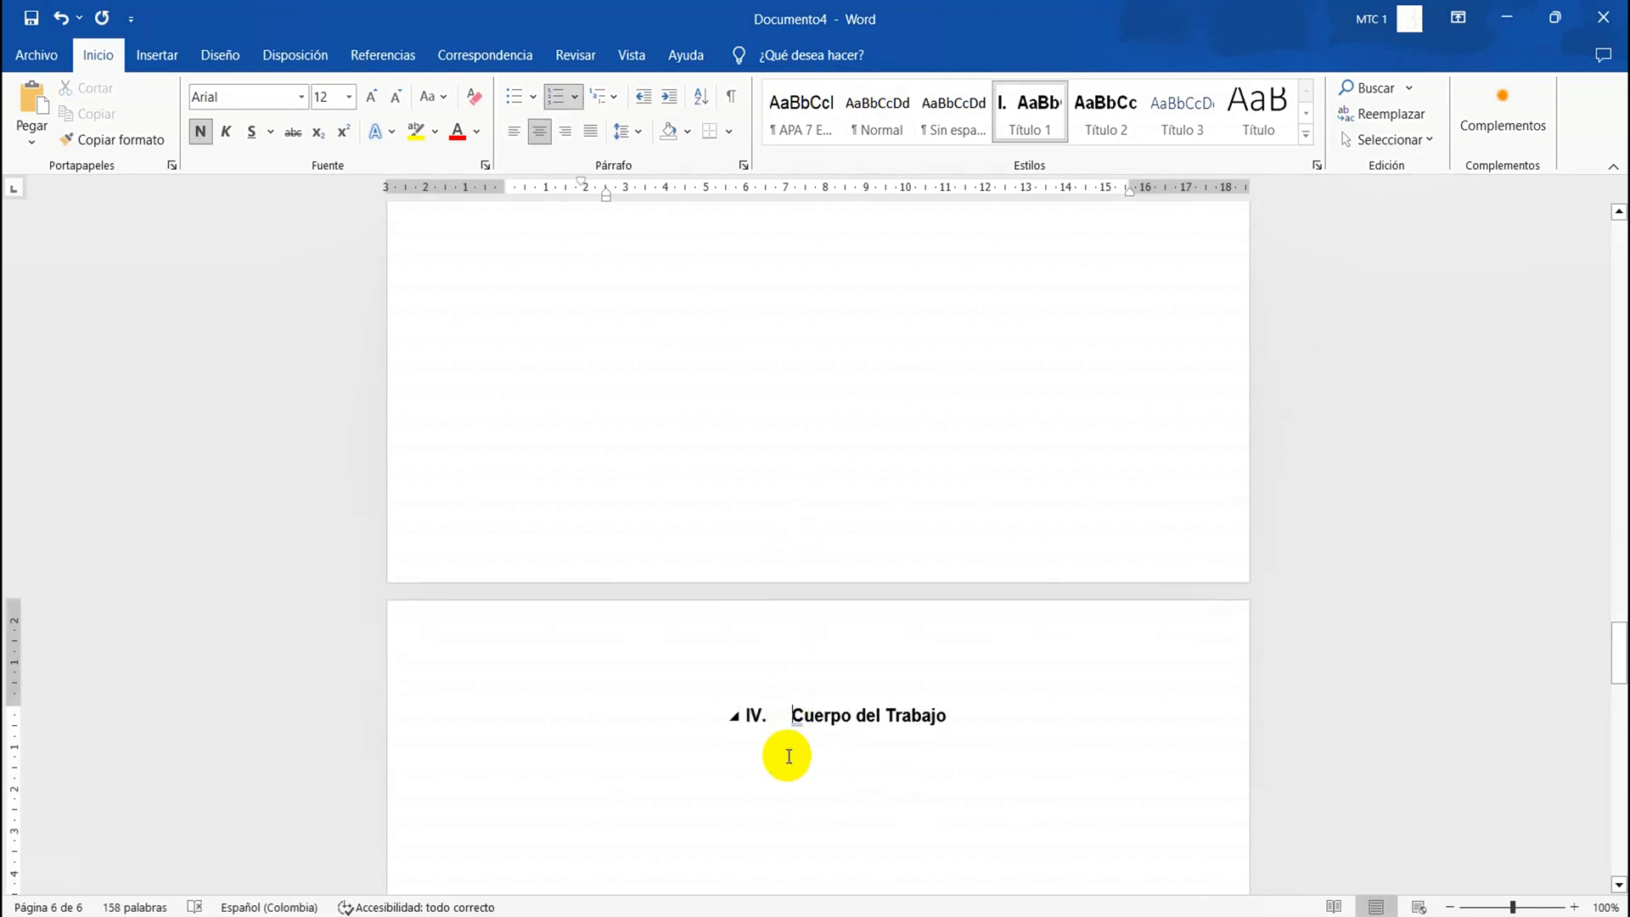
scroll(789, 757, down, 1)
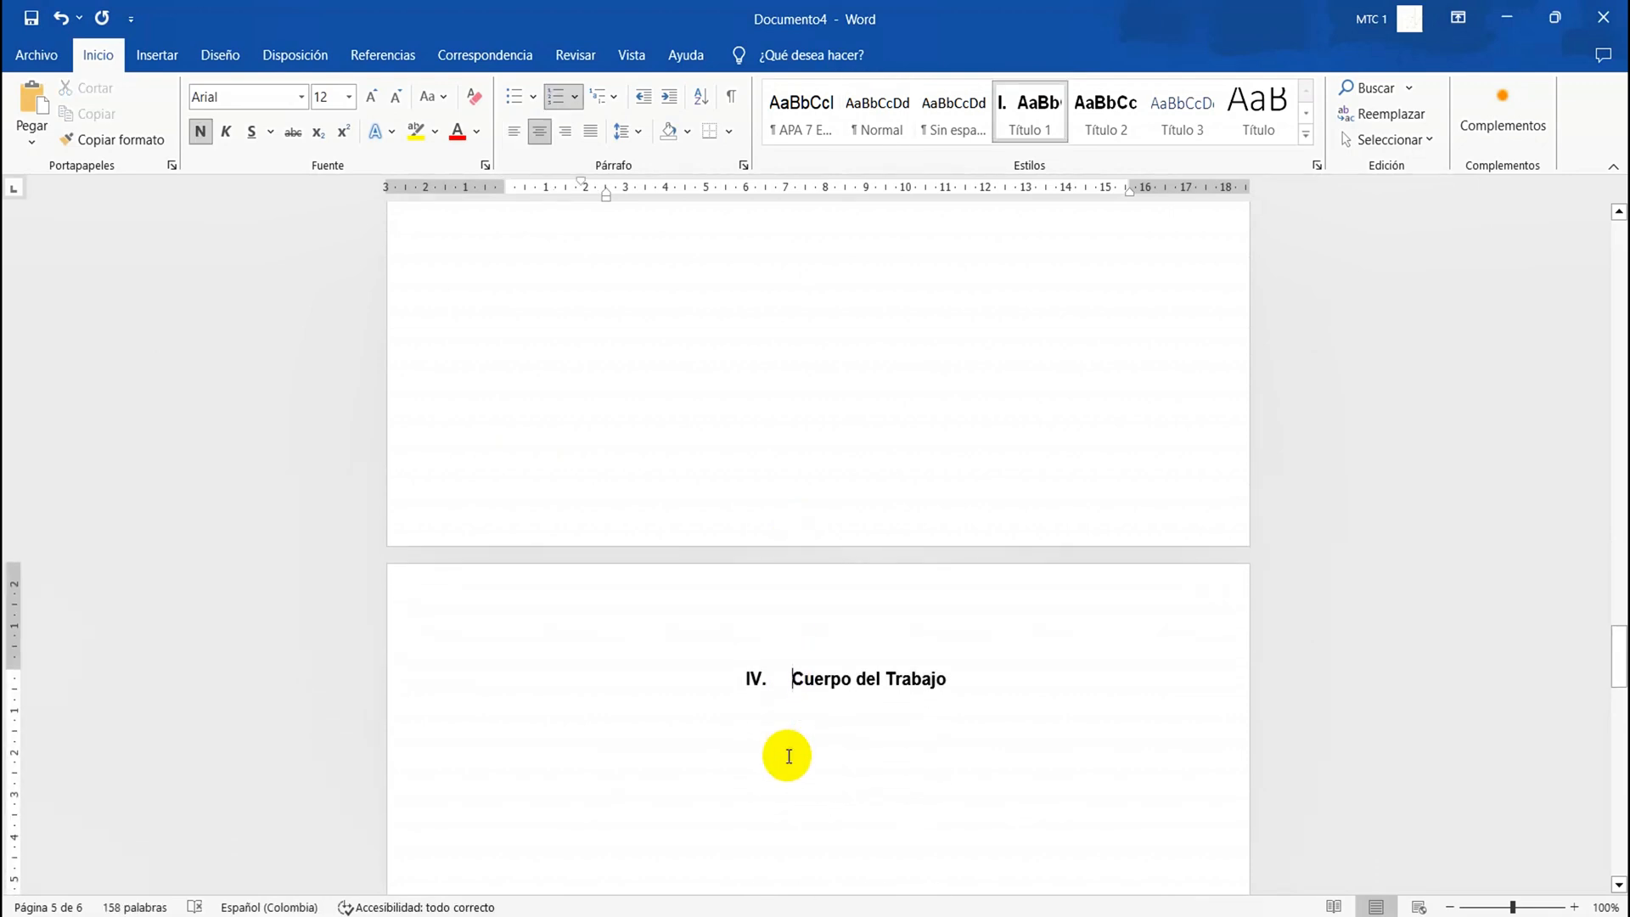
scroll(788, 757, down, 15)
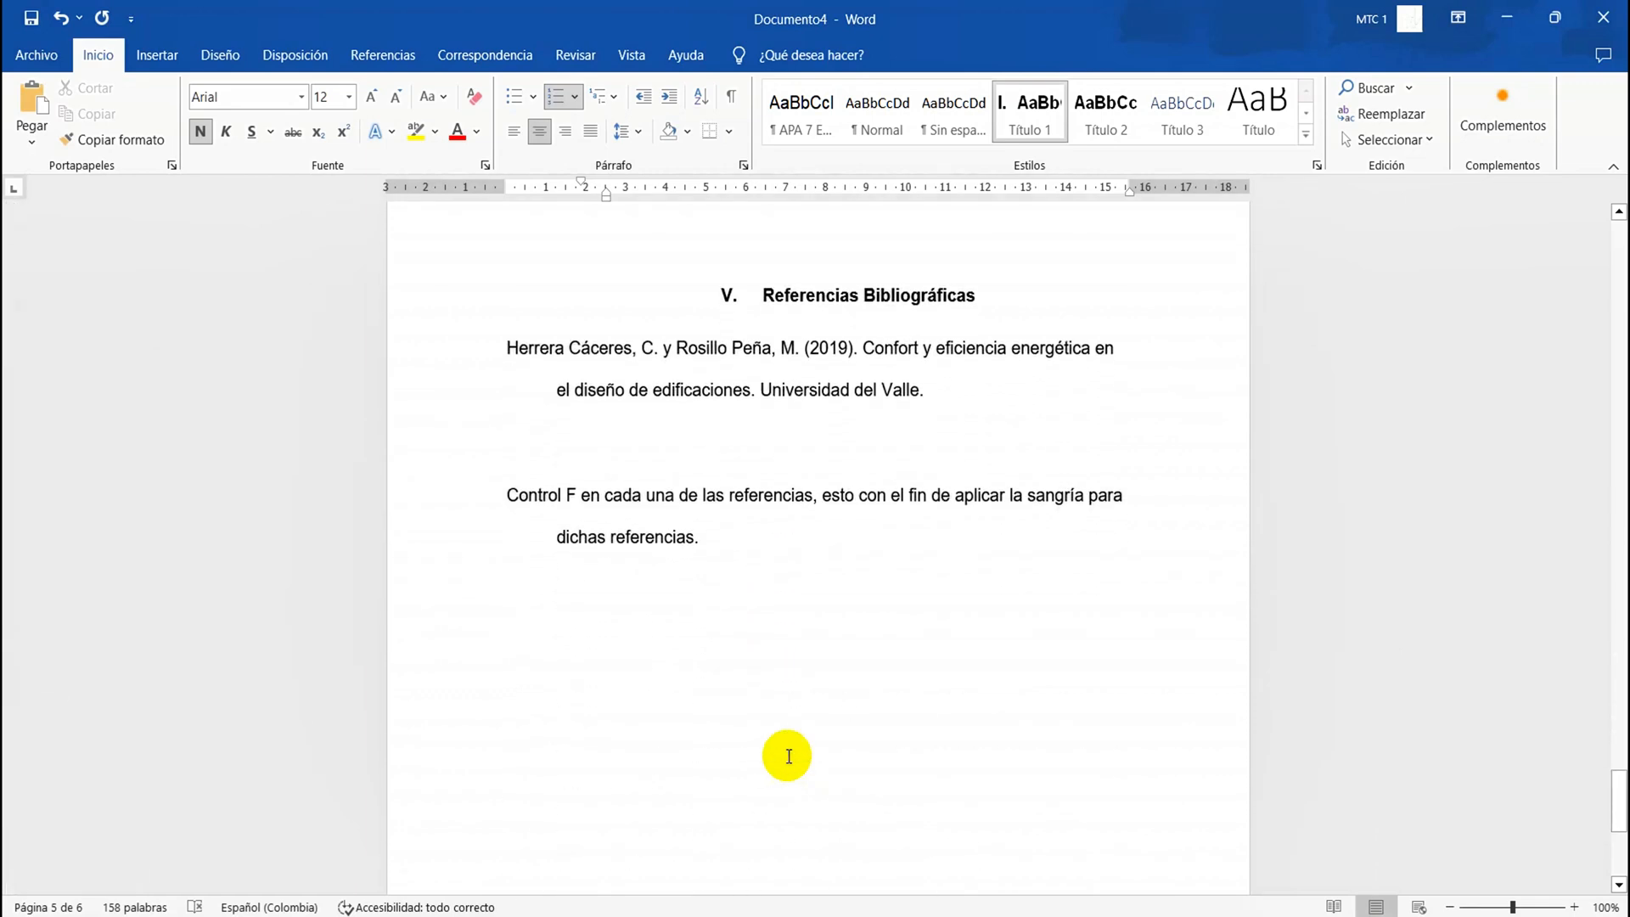
click(828, 356)
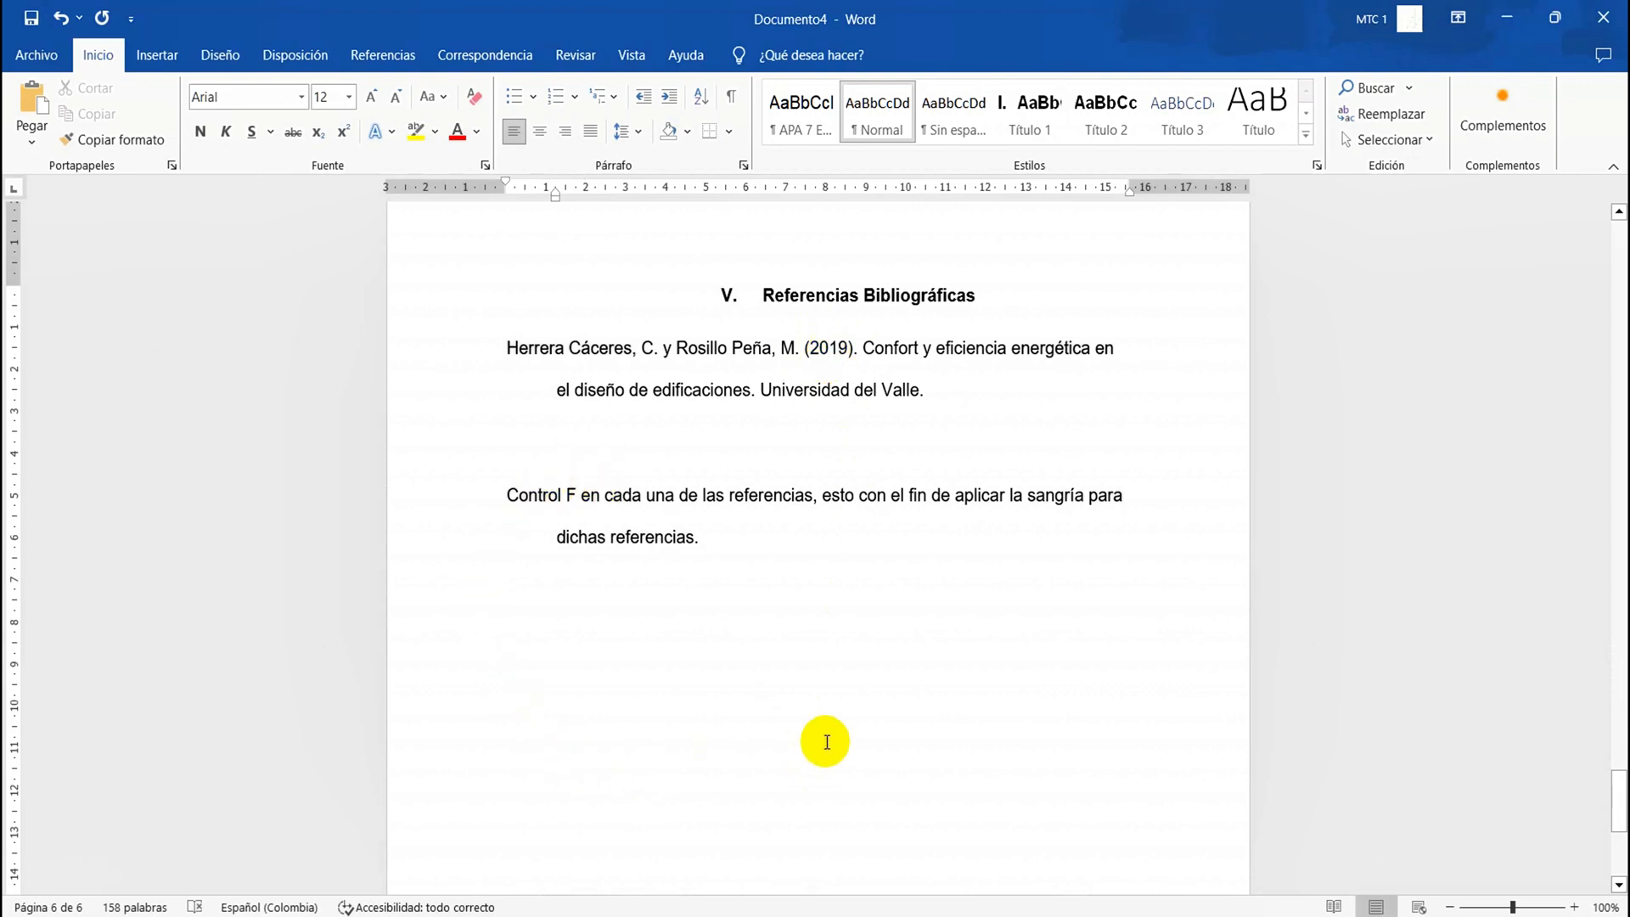
Add a paragraph of random placeholder text, ending with a period, below the "Cuerpo del Trabajo" heading
scroll(827, 742, up, 8)
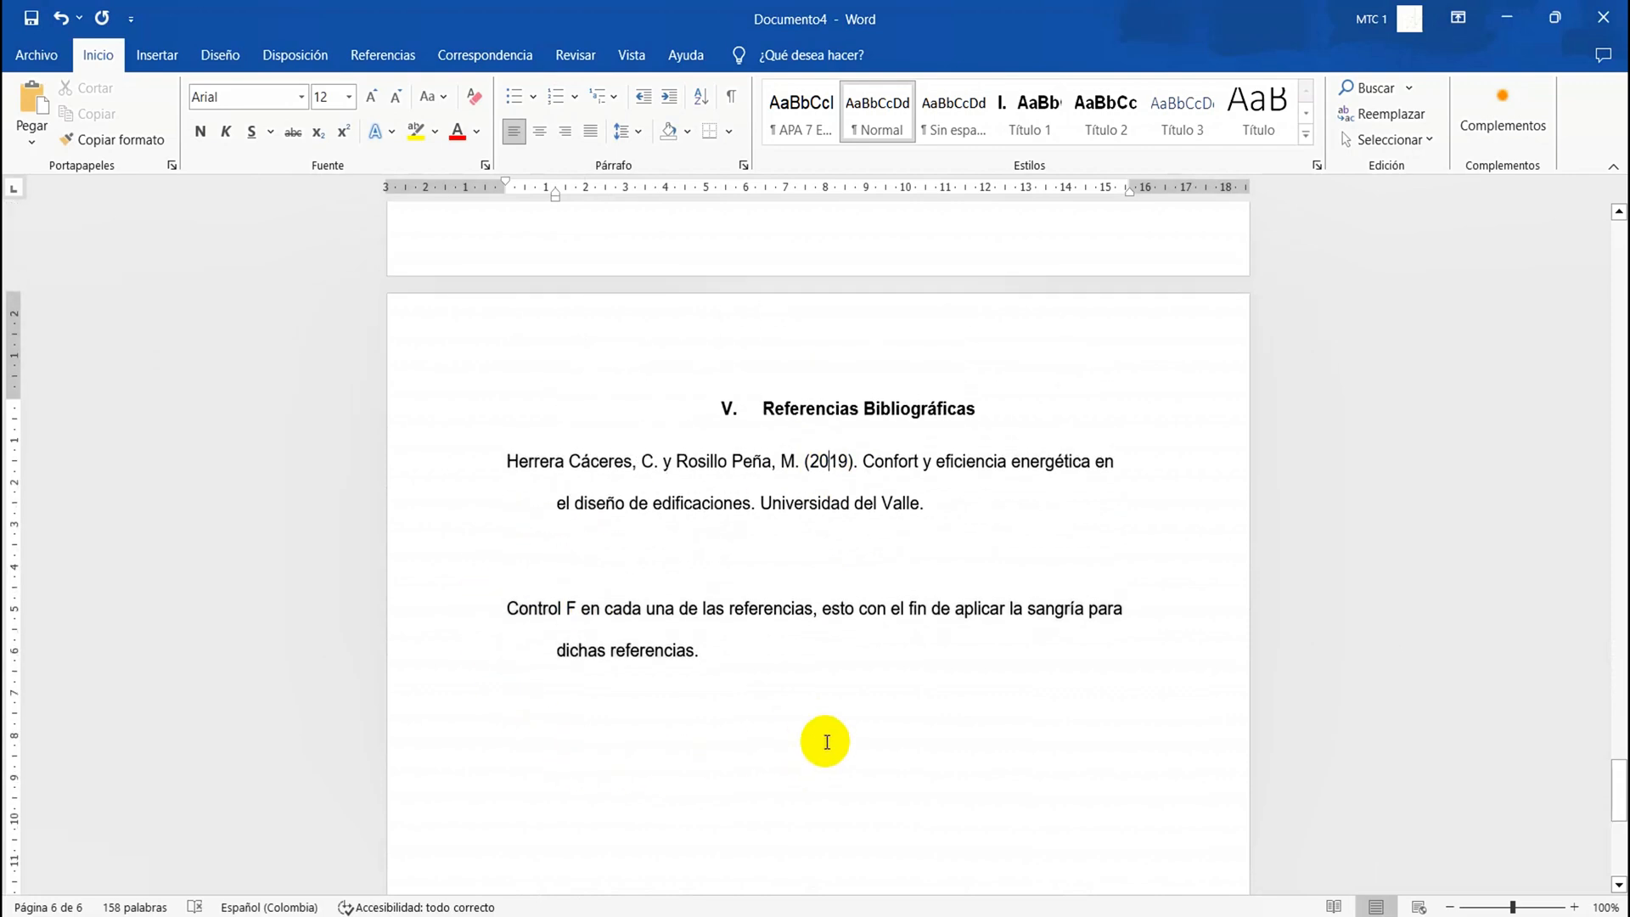
scroll(827, 742, up, 5)
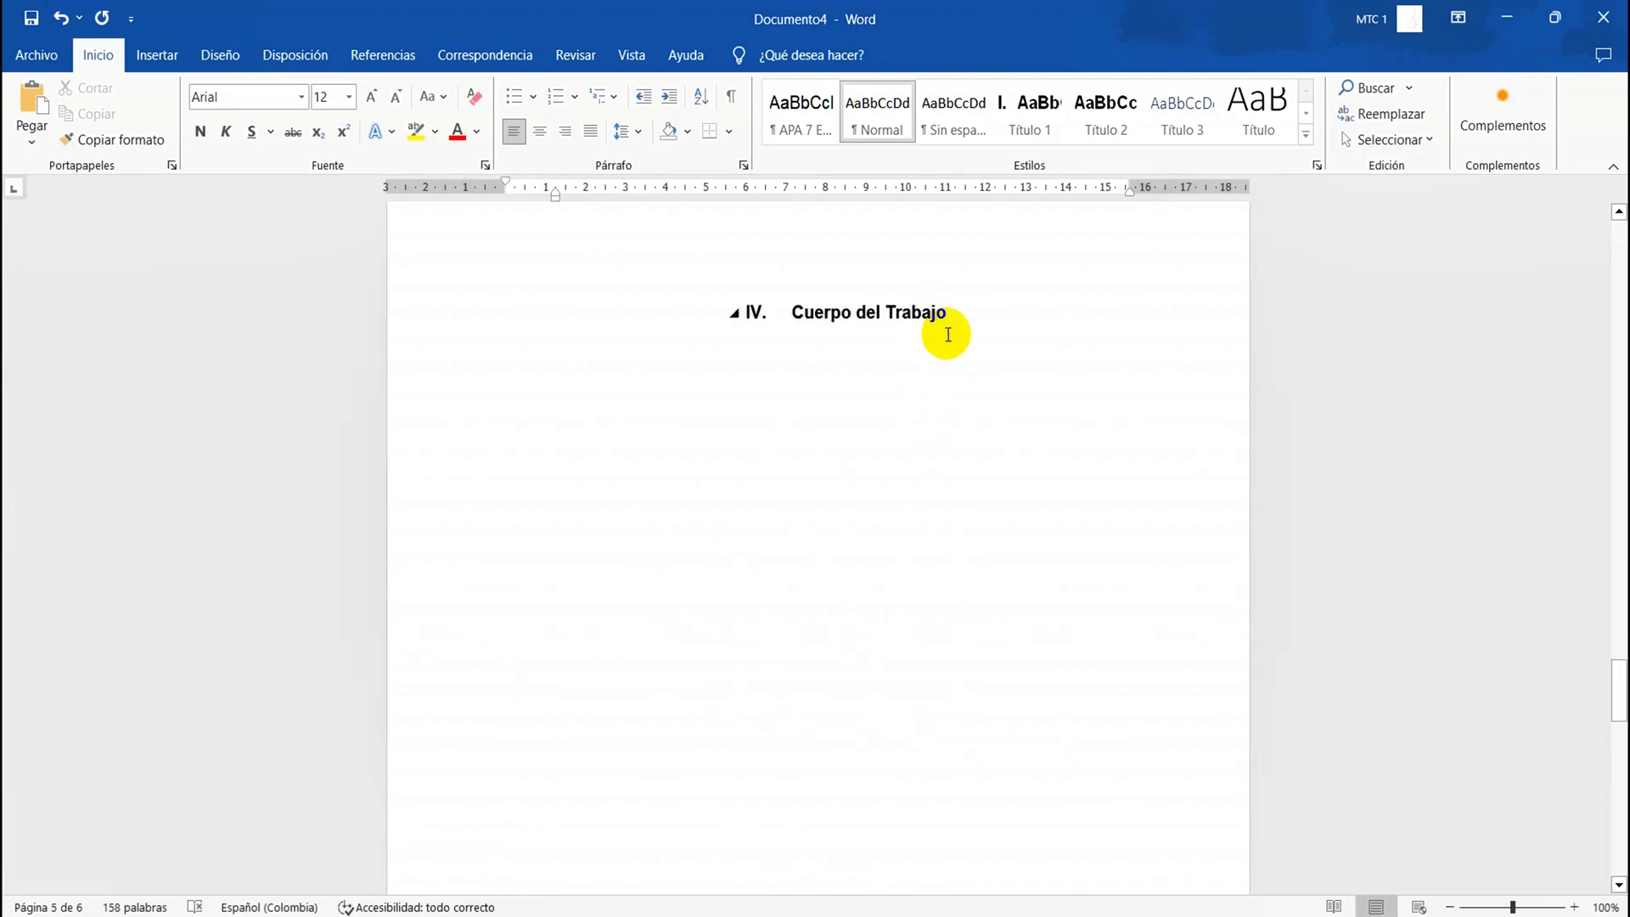
click(950, 327)
scroll(951, 329, up, 1)
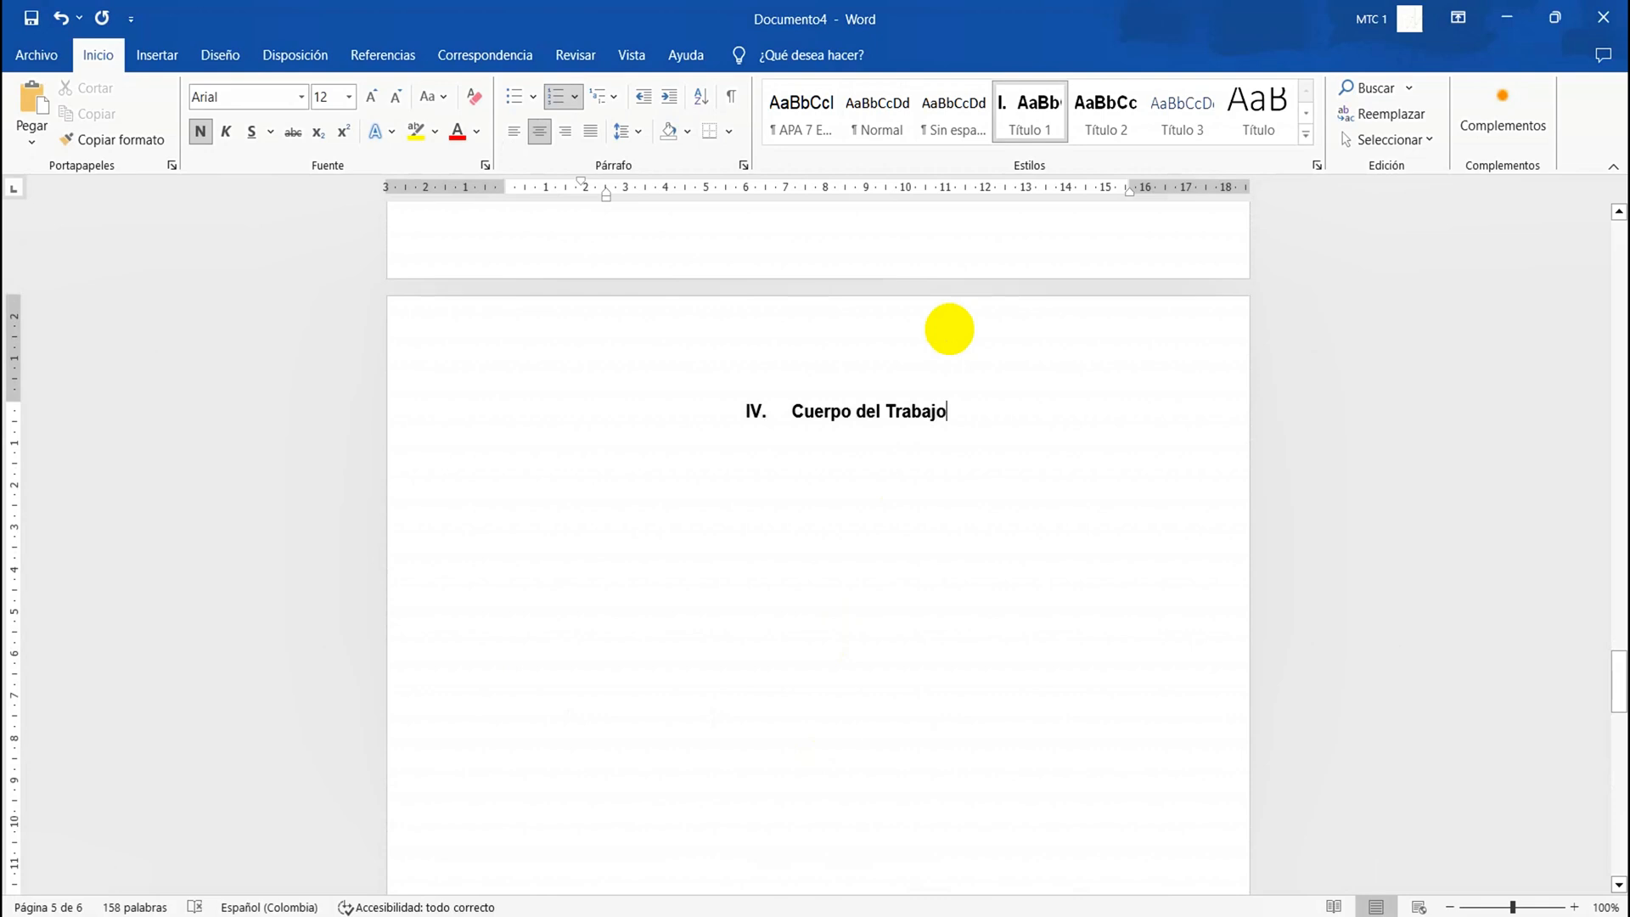
key(Return)
text(fdsfdsfdsfdsfdfjlsdfsdfljshdhdjkfhsjkdf)
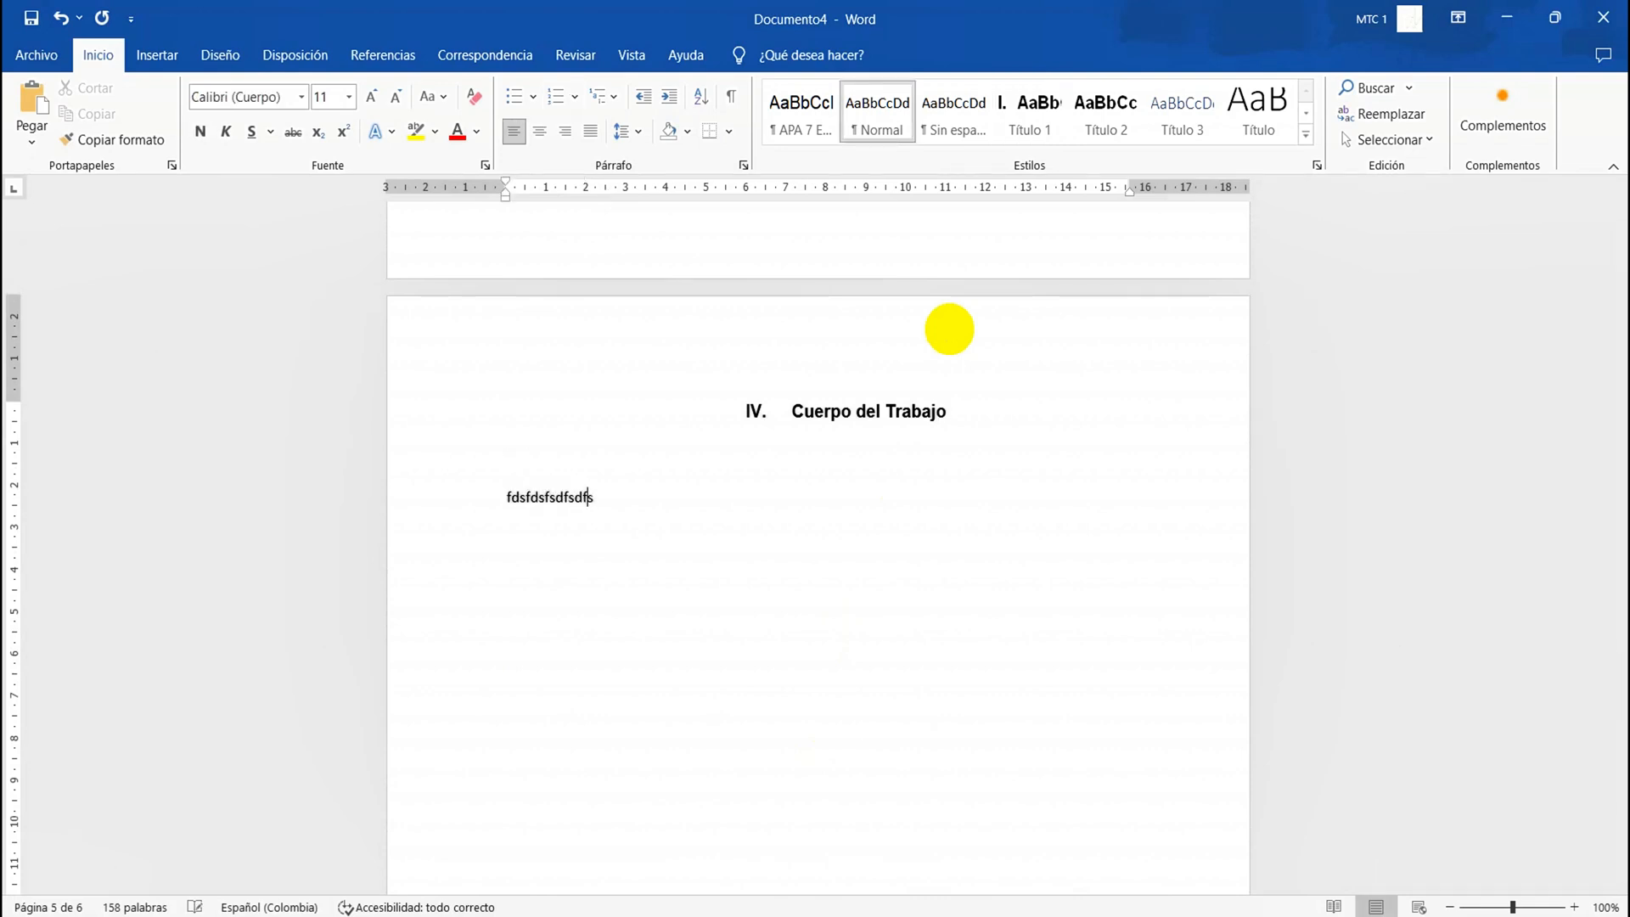
text(hdhfsdfjkdhajkfhsdjkfhdhf)
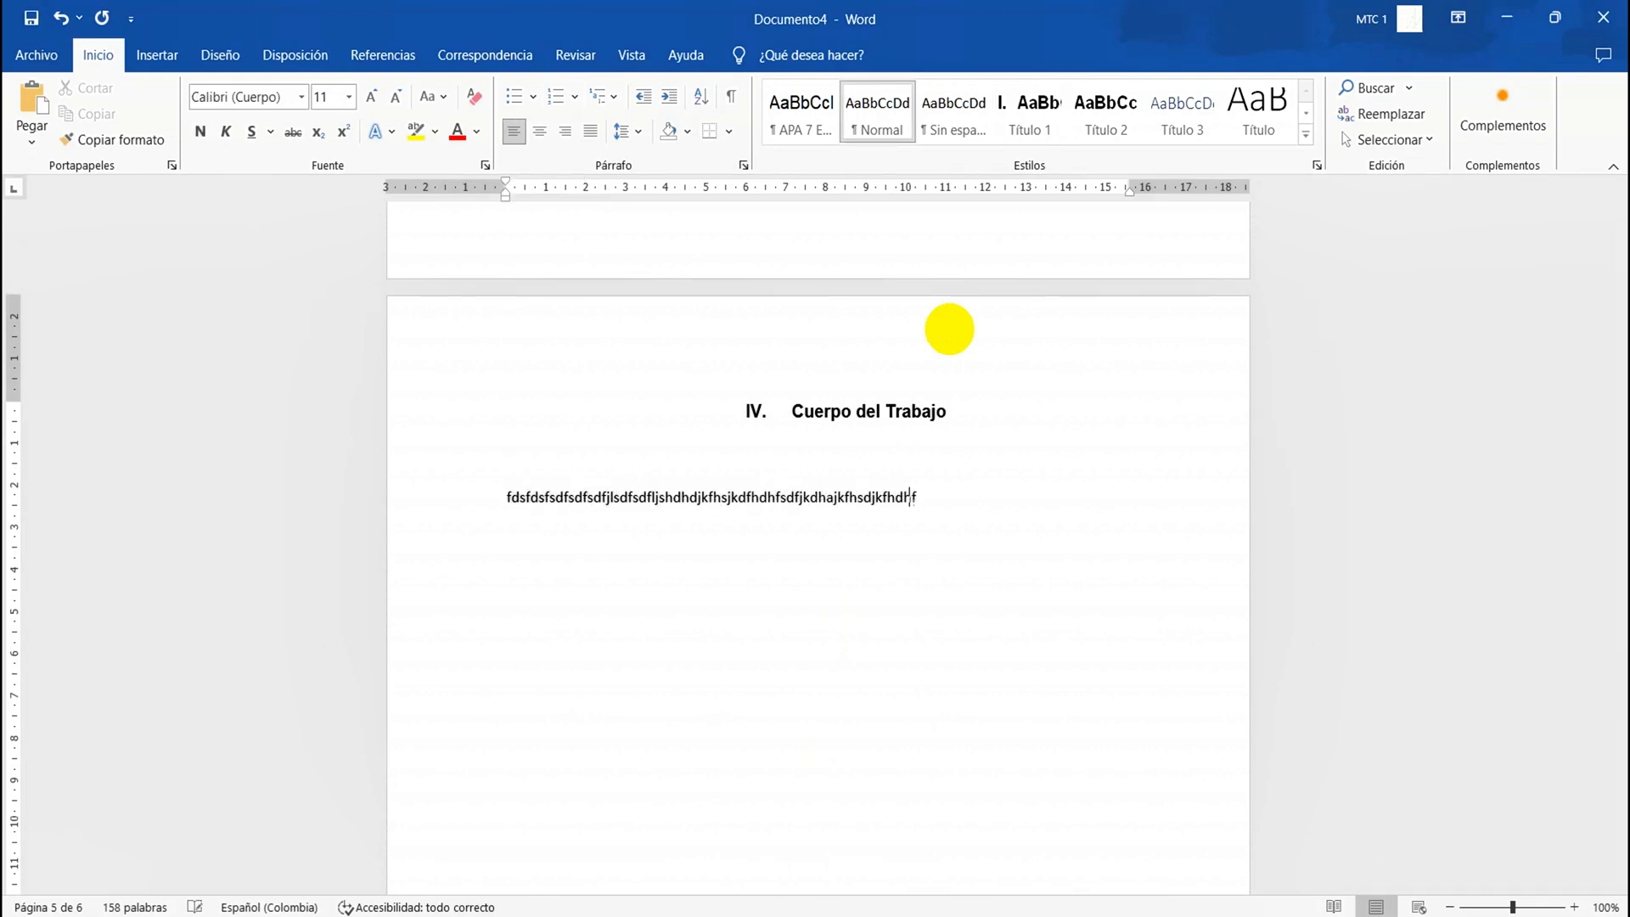
text(asjkdfhsajkhfjaskdfh  sjfdh ksjdhfkjdsh fhsdkf hsjkdfh skjdhsdjkhf jskdhfskdhfjksdh fjkd)
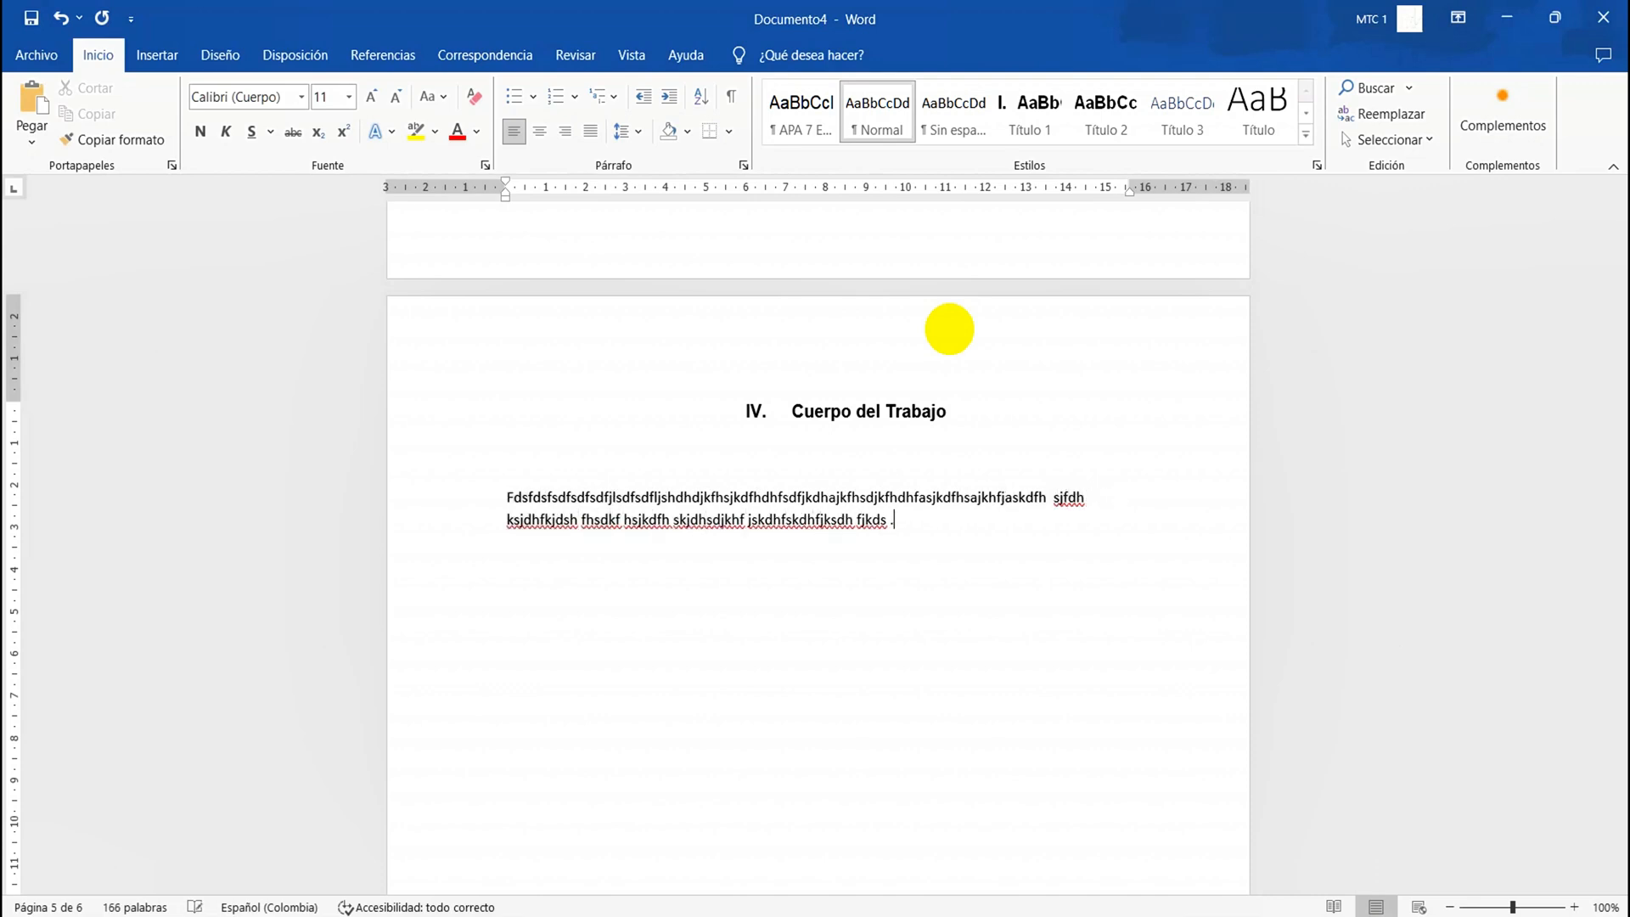
text(s .)
Apply the custom APA 7 body style to the whole placeholder paragraph under "Cuerpo del Trabajo"
triple_click(728, 496)
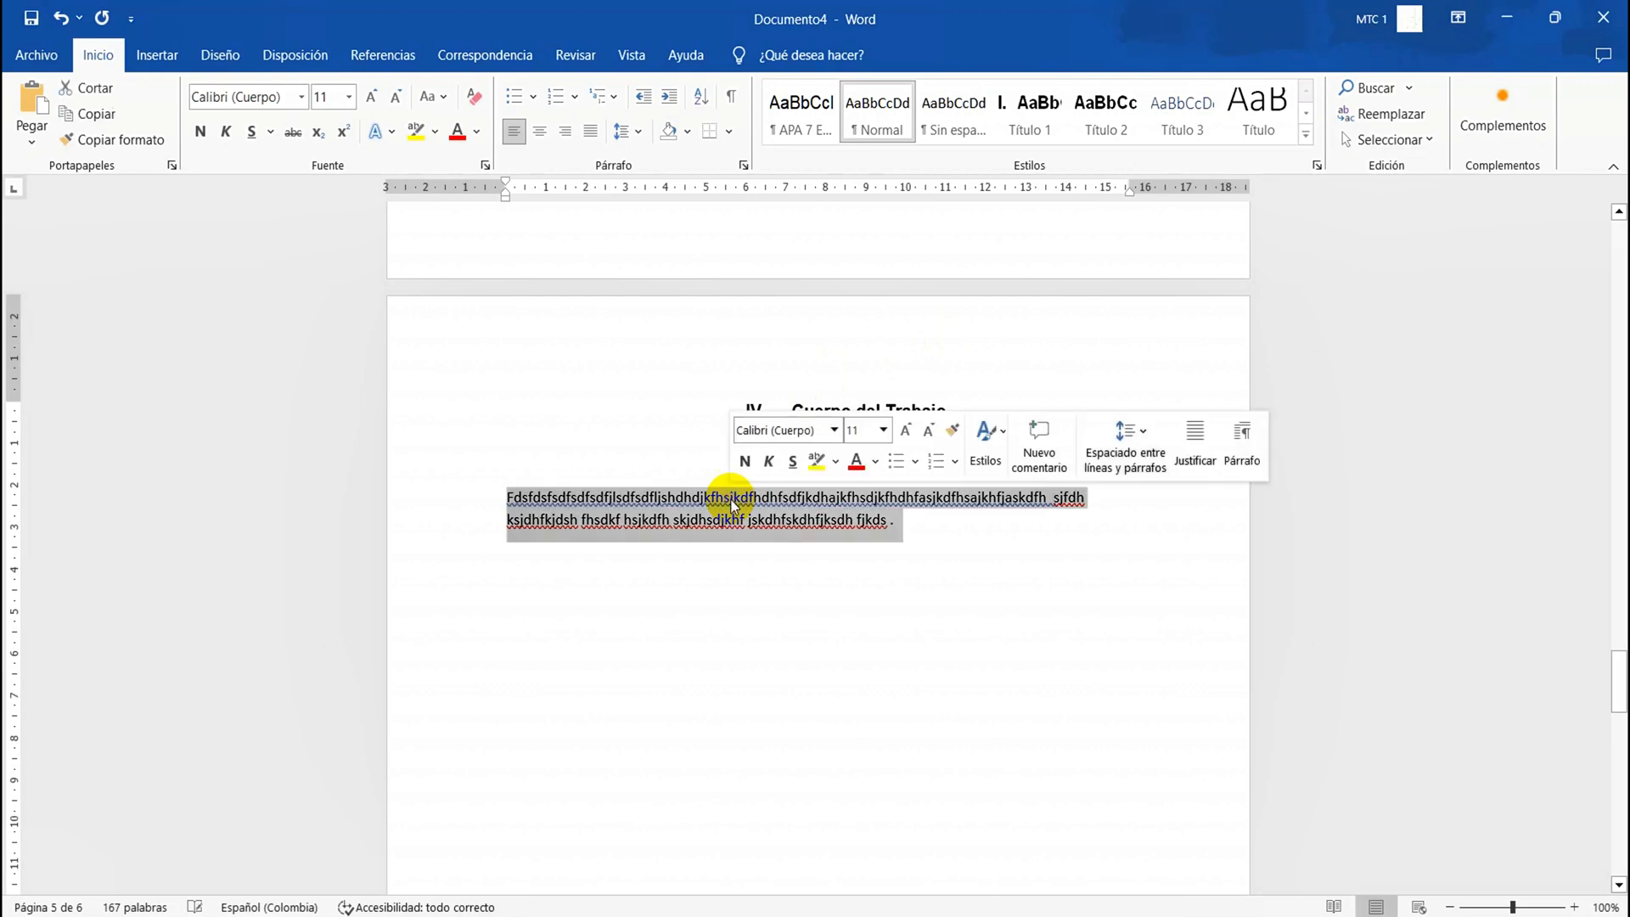
click(817, 129)
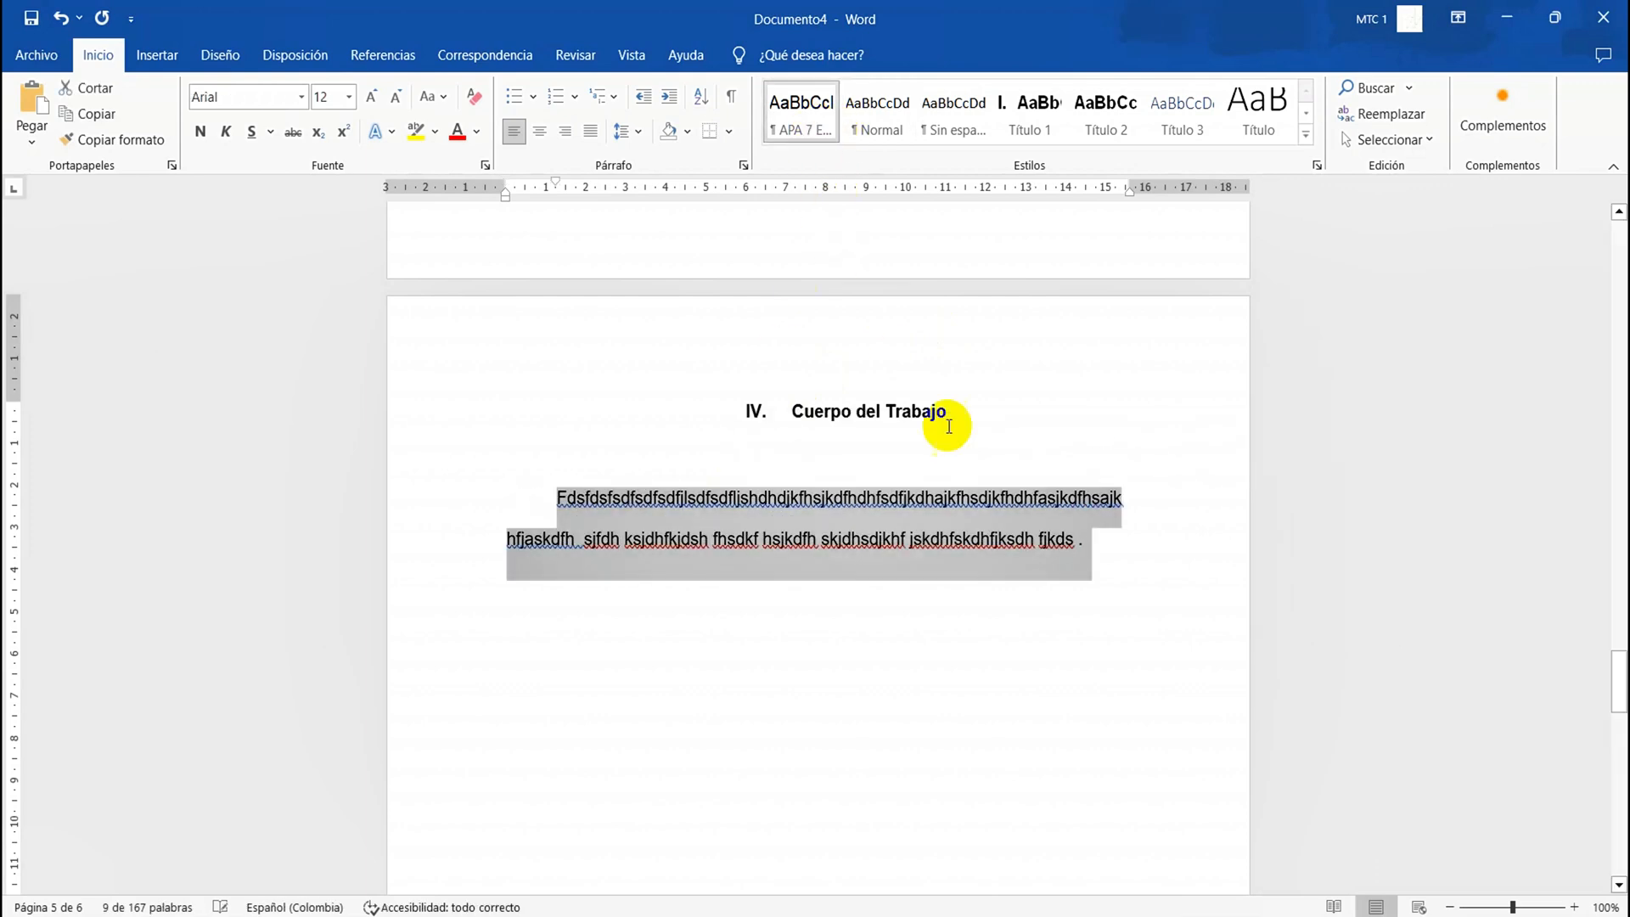
click(1055, 557)
Review the formatted pages from the end of the document back to the cover page
scroll(1055, 553, down, 10)
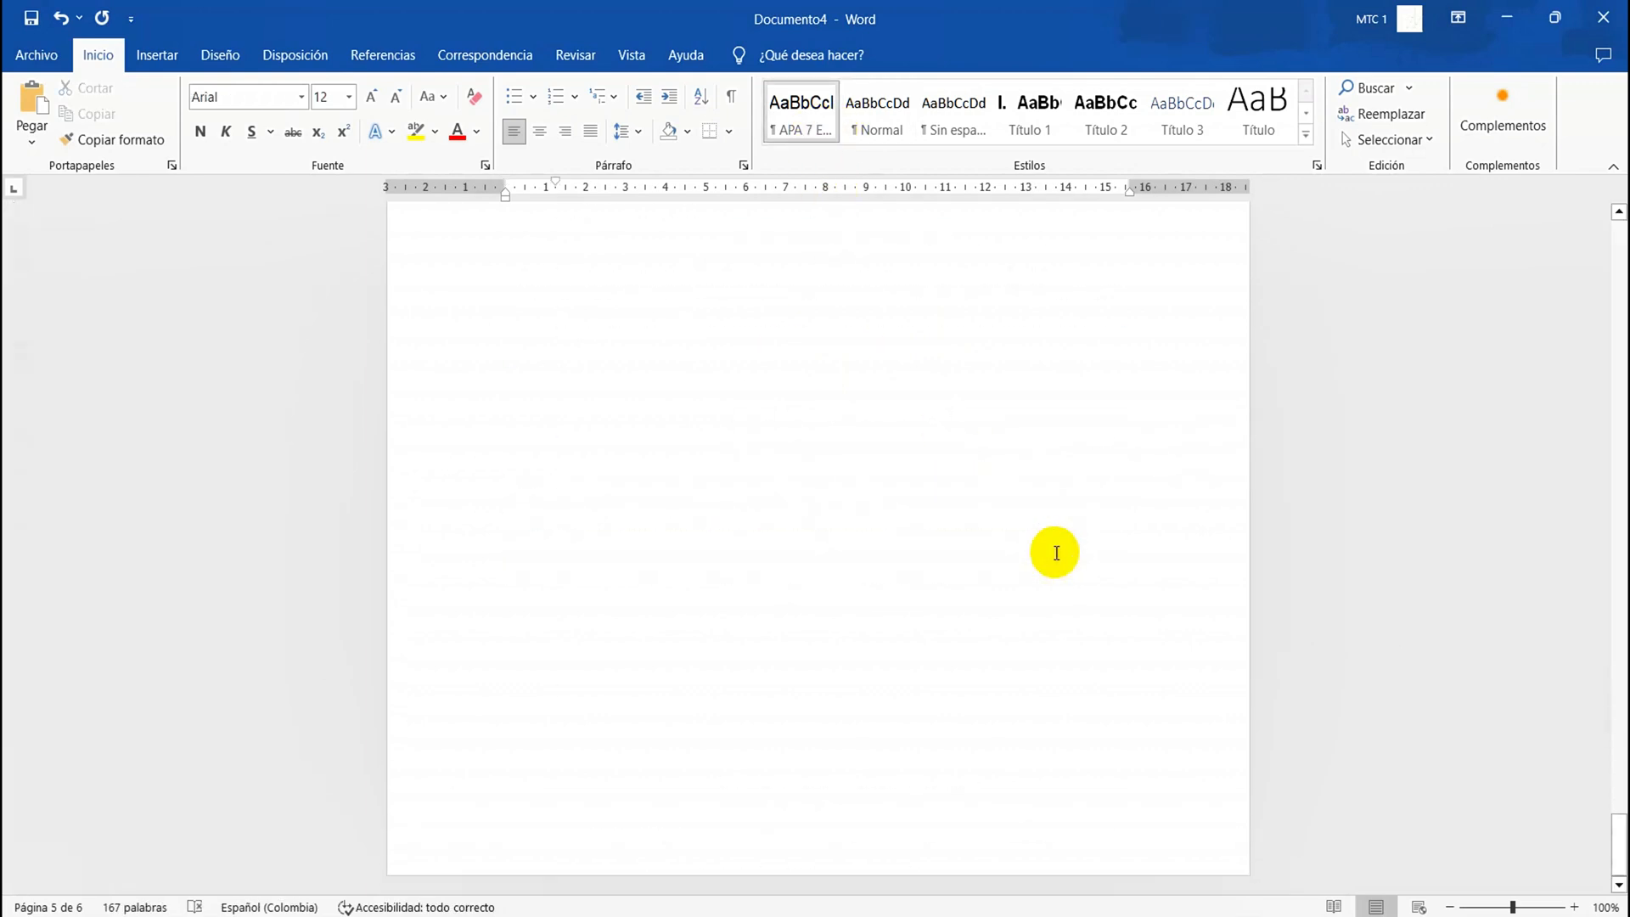
scroll(1055, 553, up, 10)
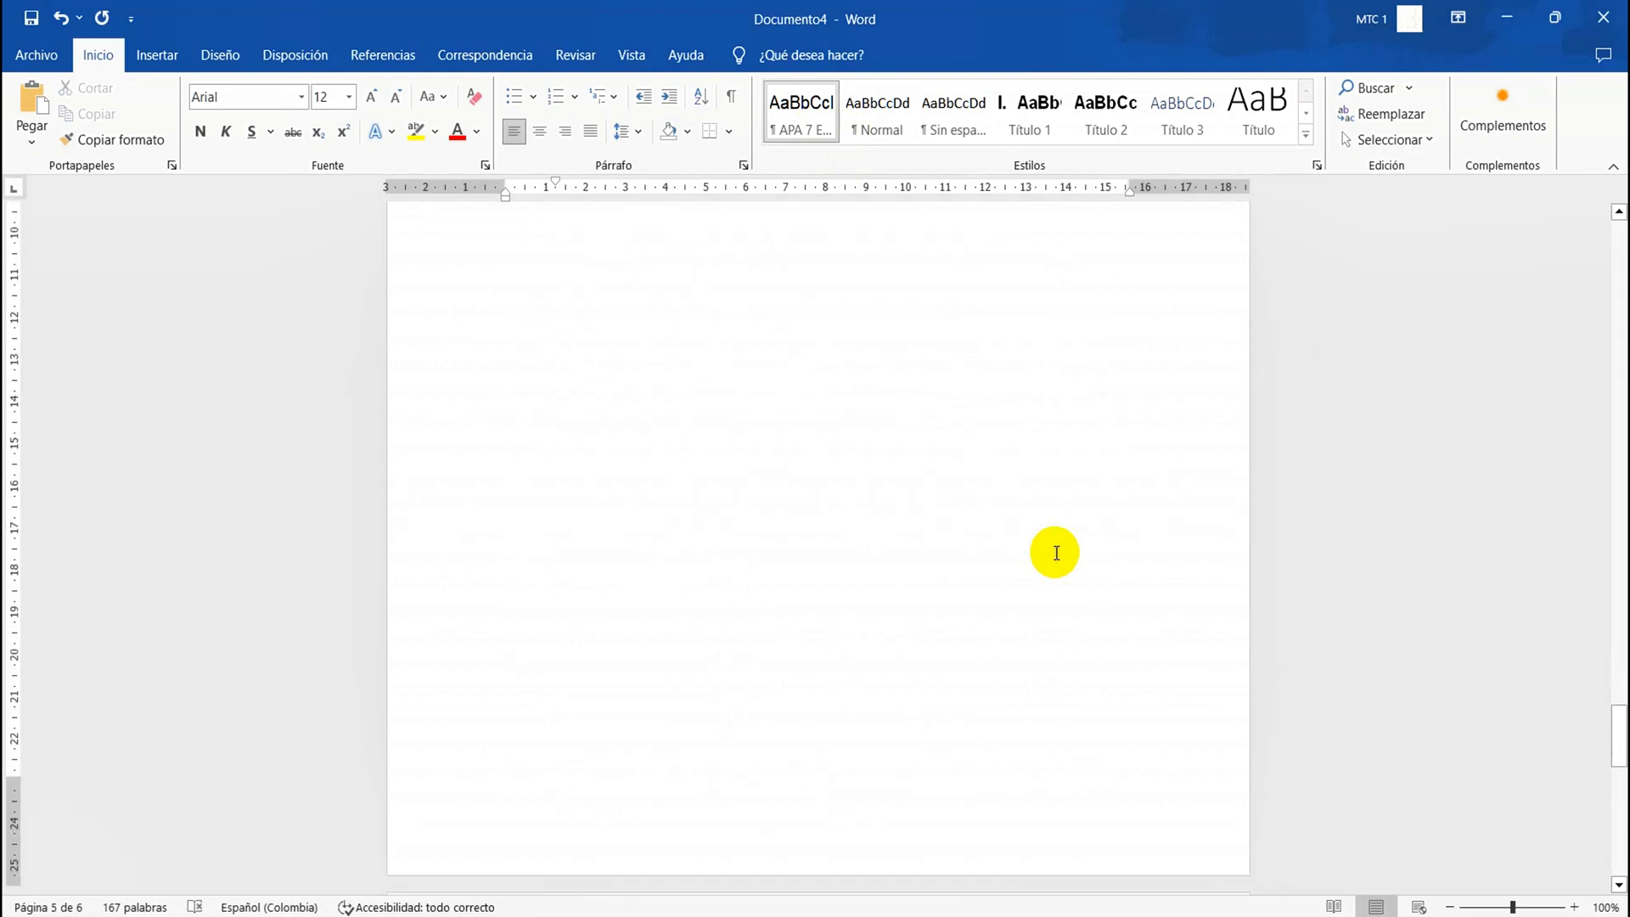
scroll(1055, 552, up, 15)
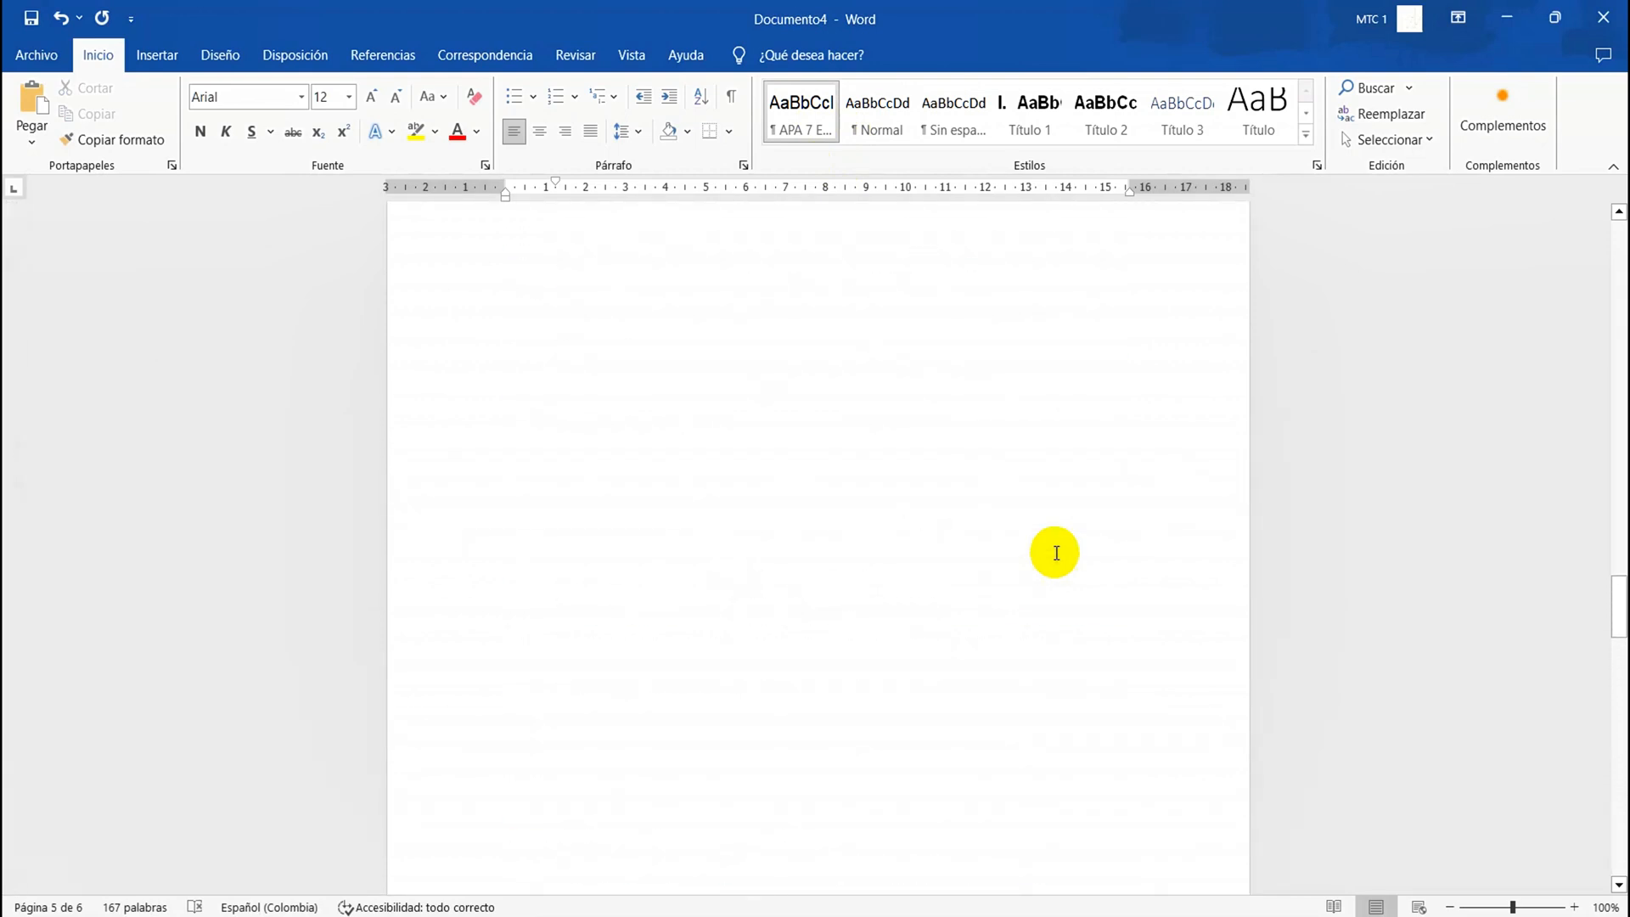
scroll(1055, 553, up, 15)
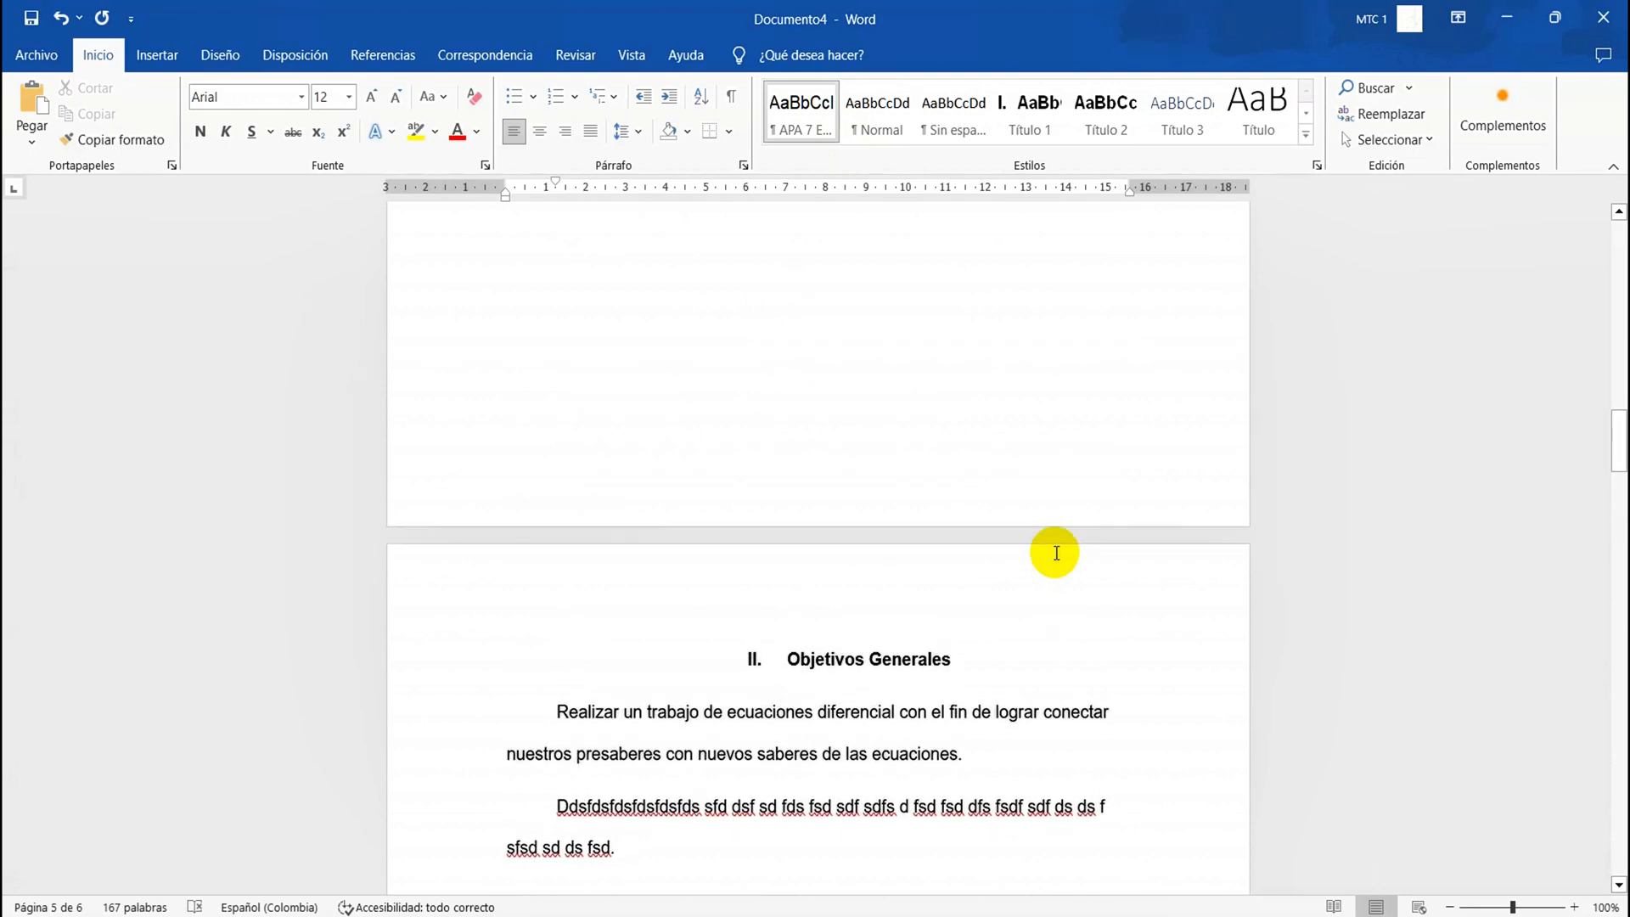
scroll(1055, 553, up, 15)
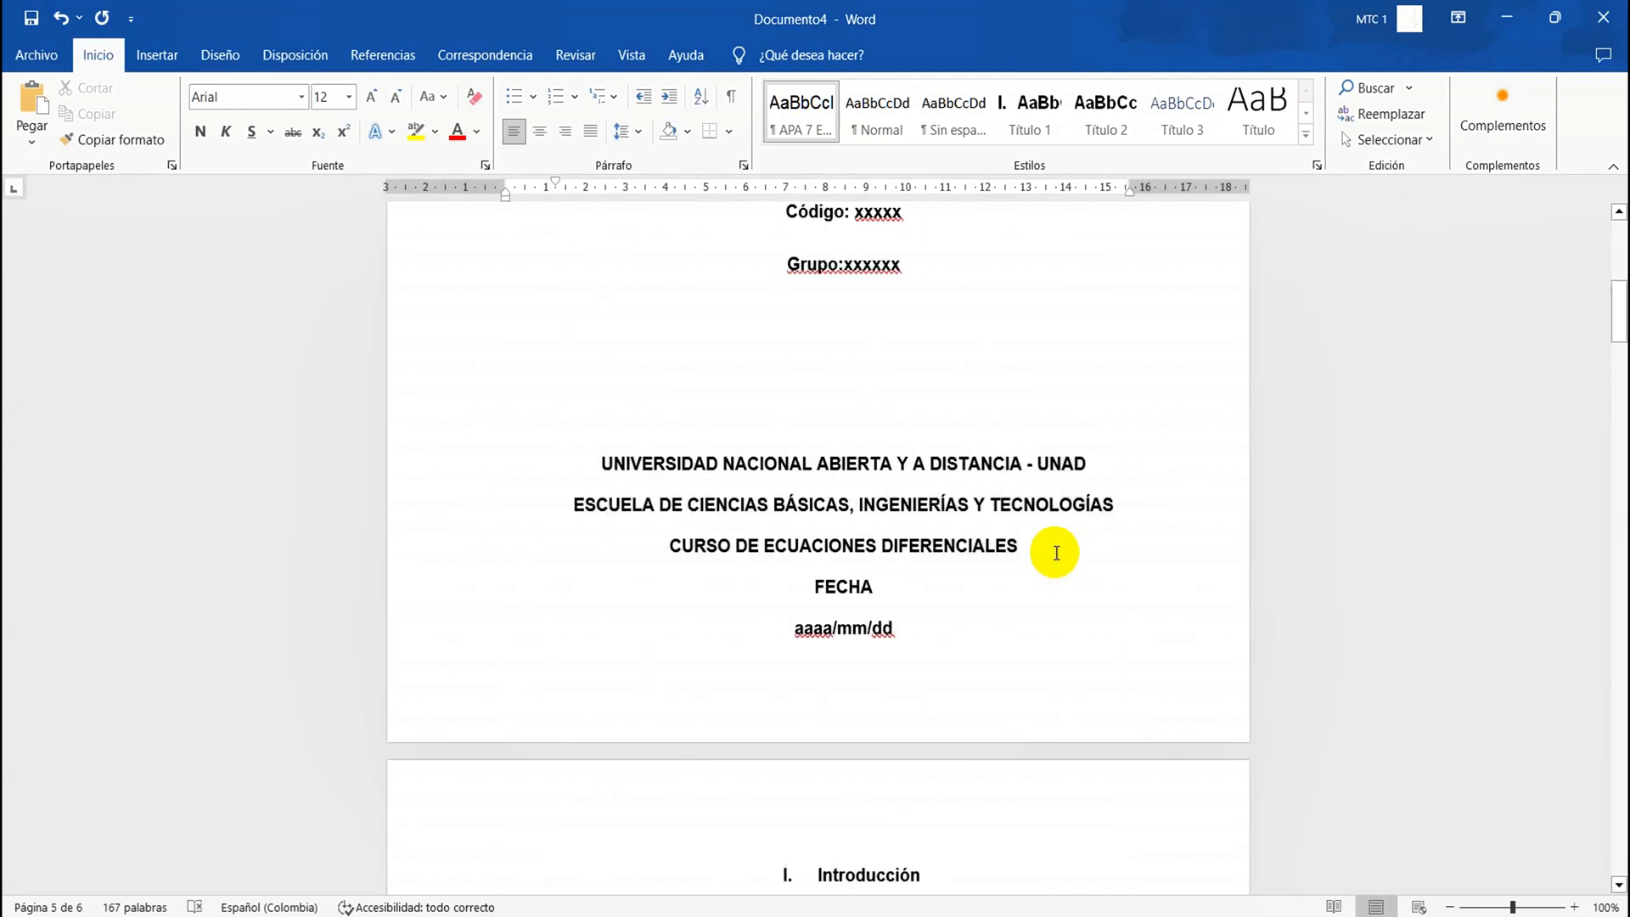
scroll(1055, 553, up, 10)
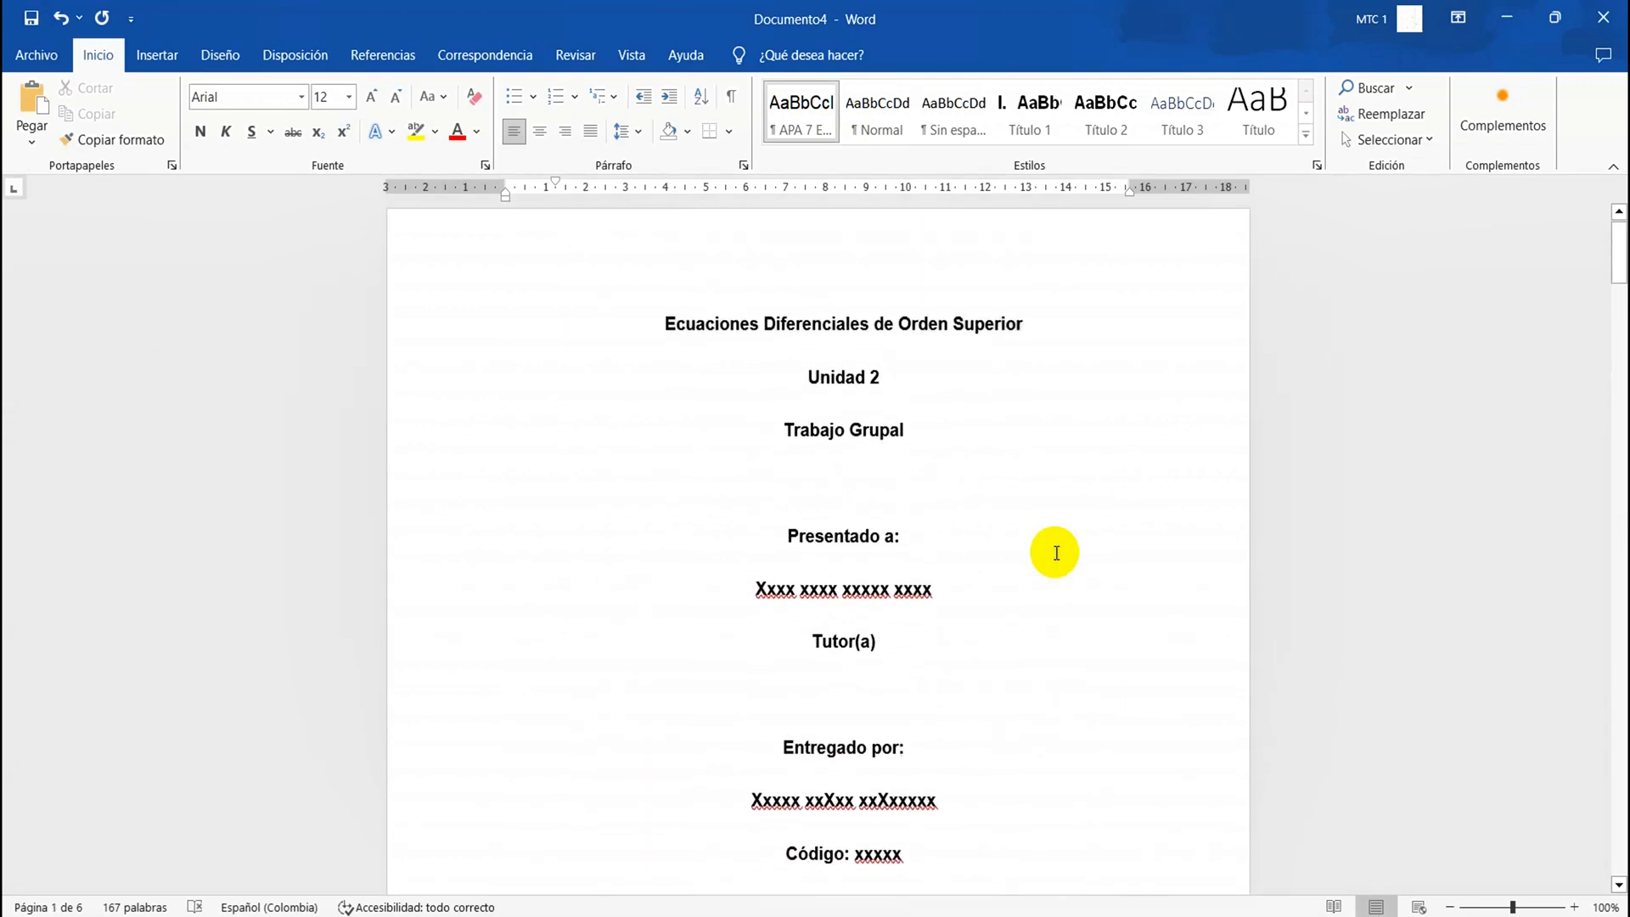